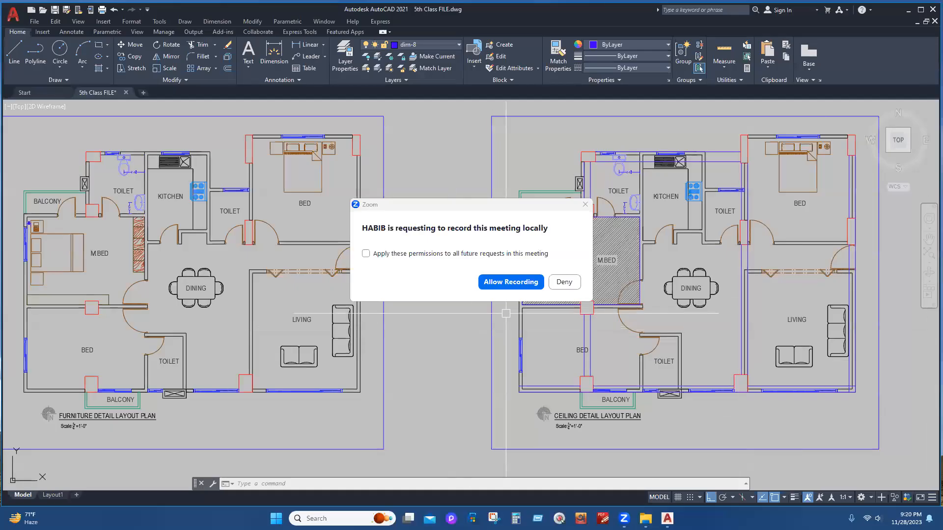
- Deny the participant's request to record the meeting locally and maximize the drawing window
{"action": "left_click", "coordinate": [563, 282]}
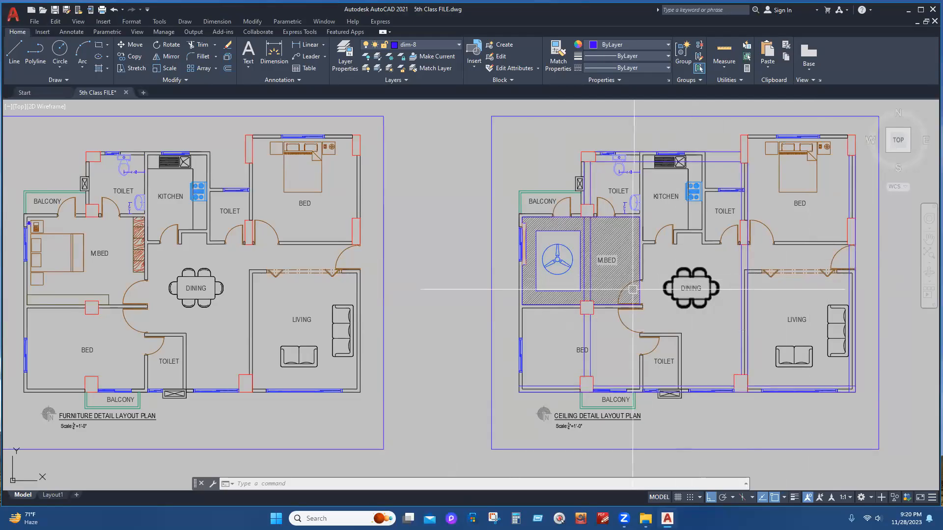
{"action": "middle_click_drag", "start_coordinate": [601, 303], "coordinate": [609, 302]}
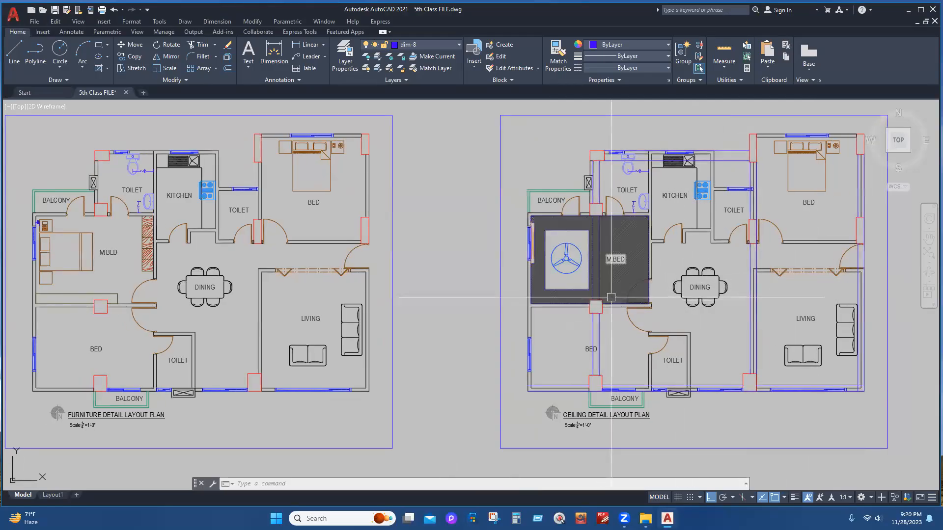
{"action": "middle_click_drag", "start_coordinate": [496, 235], "coordinate": [511, 231]}
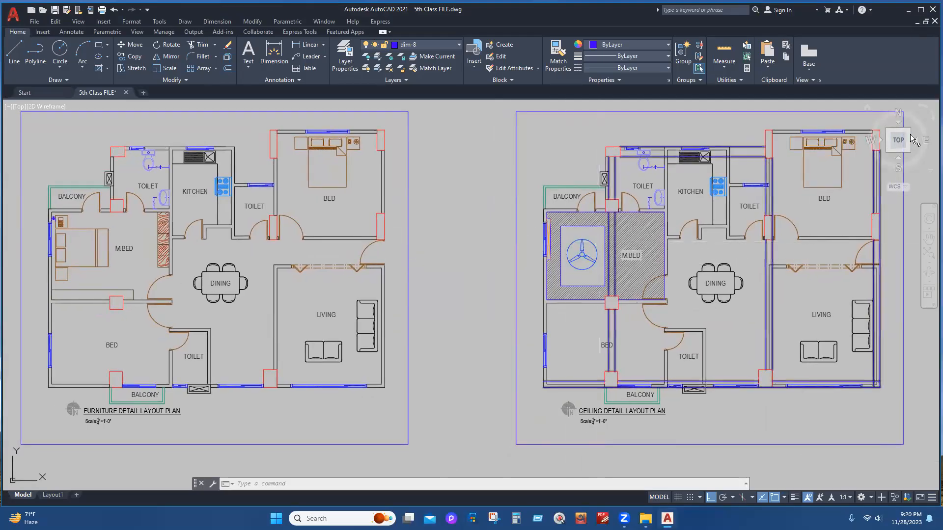
{"action": "left_click", "coordinate": [920, 9]}
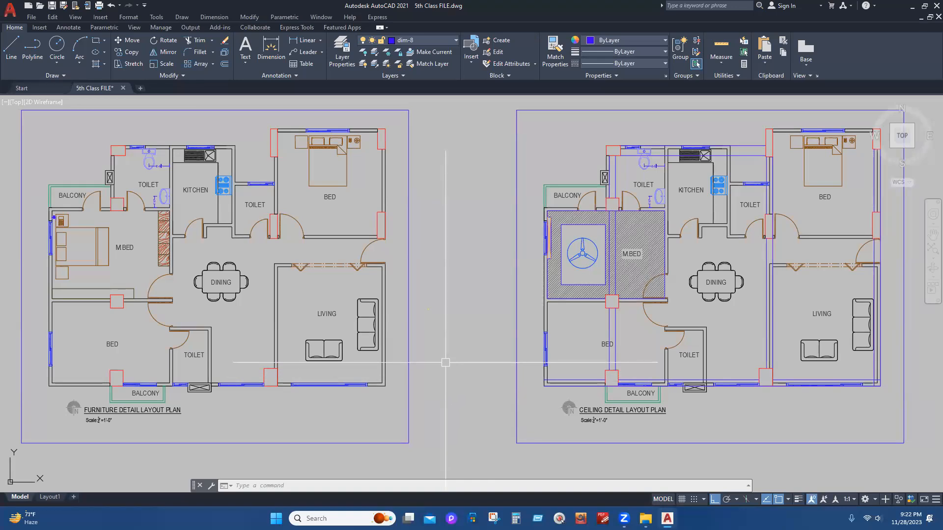
- Examine the furniture detail layout plan, including the crossed shaft beside the upper toilet wall near the balcony
{"action": "middle_click_drag", "start_coordinate": [126, 359], "coordinate": [183, 357]}
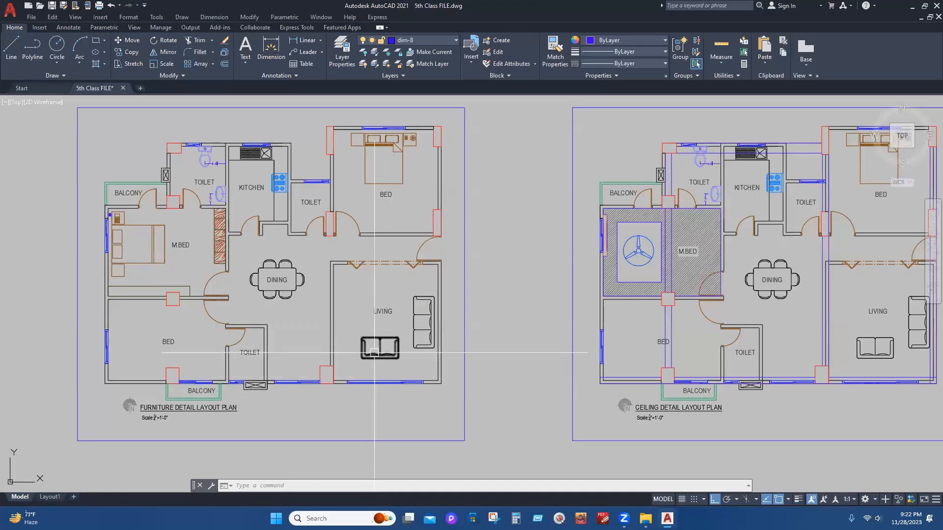
{"action": "mouse_move", "coordinate": [374, 352]}
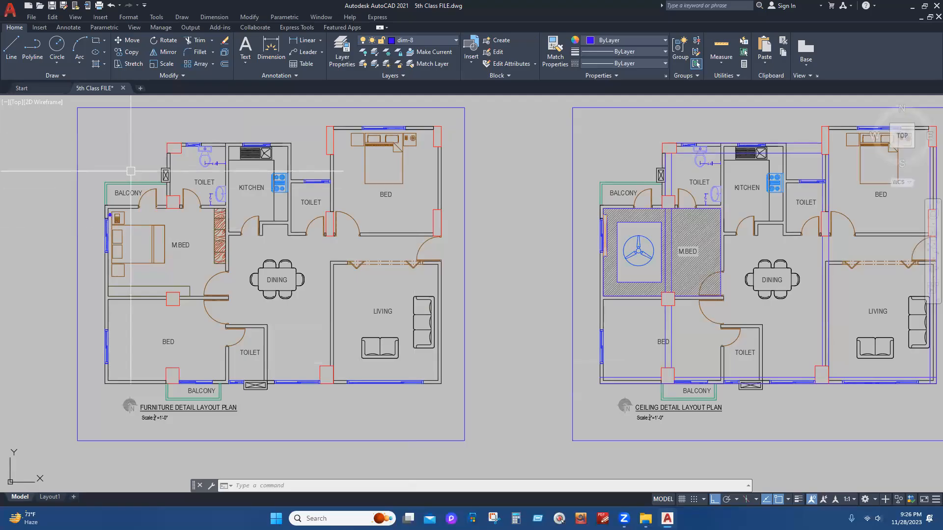
{"action": "scroll", "coordinate": [134, 174], "scroll_direction": "up", "scroll_amount": 6}
{"action": "mouse_move", "coordinate": [314, 245]}
{"action": "middle_mouse_down"}
{"action": "mouse_move", "coordinate": [379, 286]}
{"action": "mouse_move", "coordinate": [385, 302]}
{"action": "middle_mouse_up"}
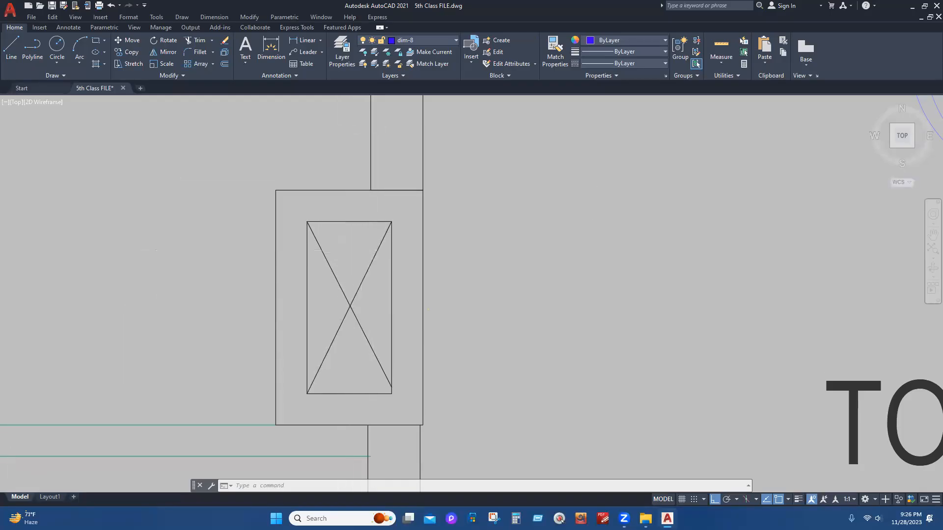
{"action": "scroll", "coordinate": [370, 254], "scroll_direction": "down", "scroll_amount": 10}
{"action": "middle_click_drag", "start_coordinate": [515, 353], "coordinate": [490, 339]}
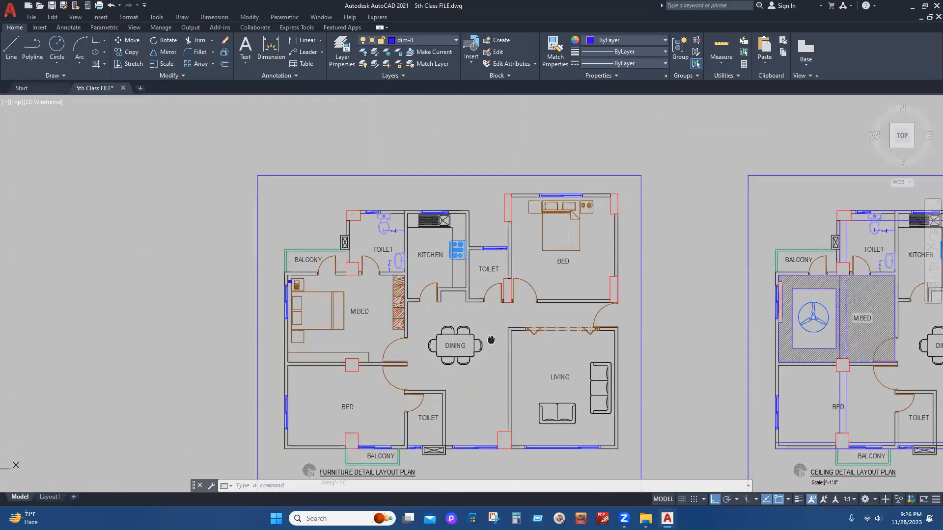
{"action": "middle_click_drag", "start_coordinate": [531, 317], "coordinate": [486, 320]}
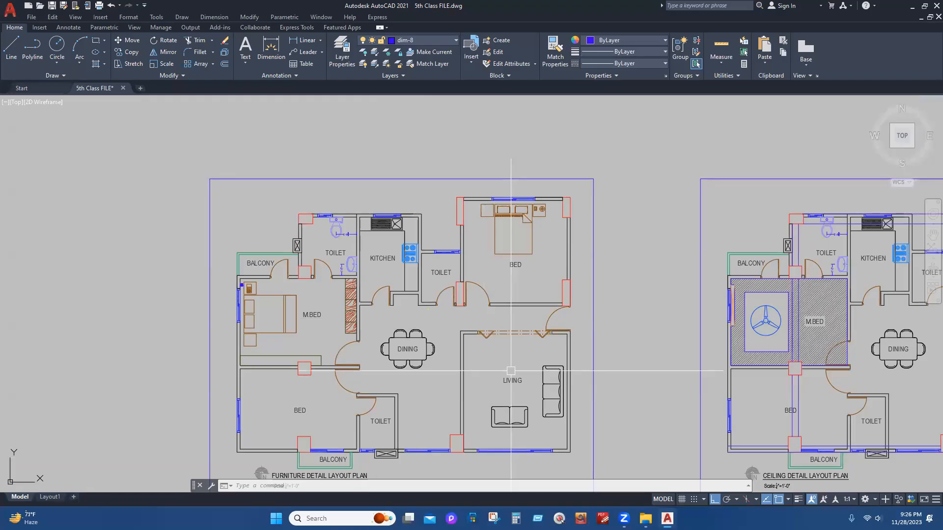
{"action": "left_click", "coordinate": [327, 514]}
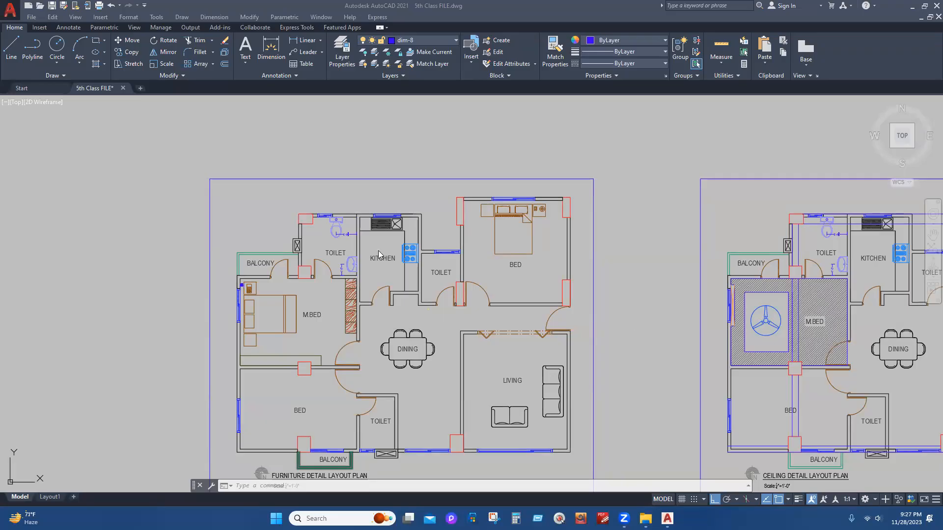
- Draw a horizontal polyline in the empty space between the furniture and ceiling layout plans
{"action": "middle_click_drag", "start_coordinate": [515, 316], "coordinate": [421, 311]}
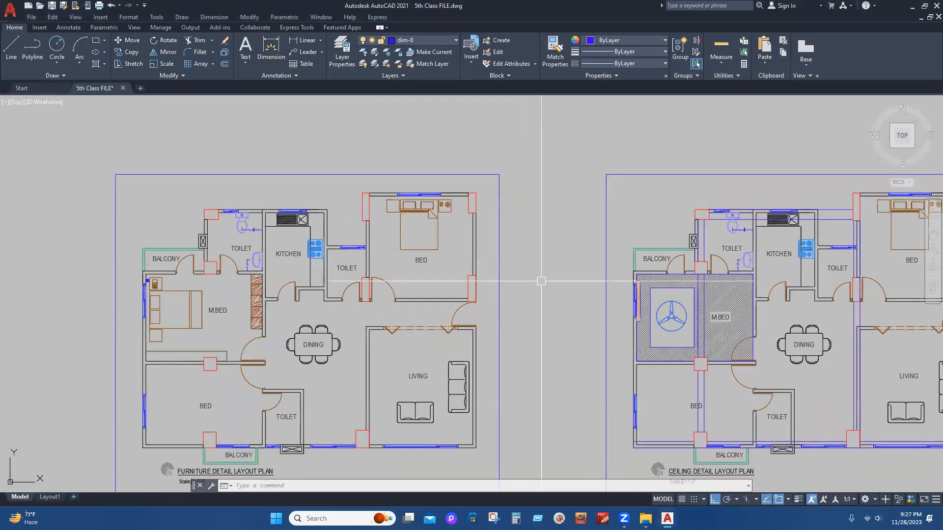
{"action": "scroll", "coordinate": [541, 281], "scroll_direction": "up", "scroll_amount": 2}
{"action": "left_click", "coordinate": [32, 46]}
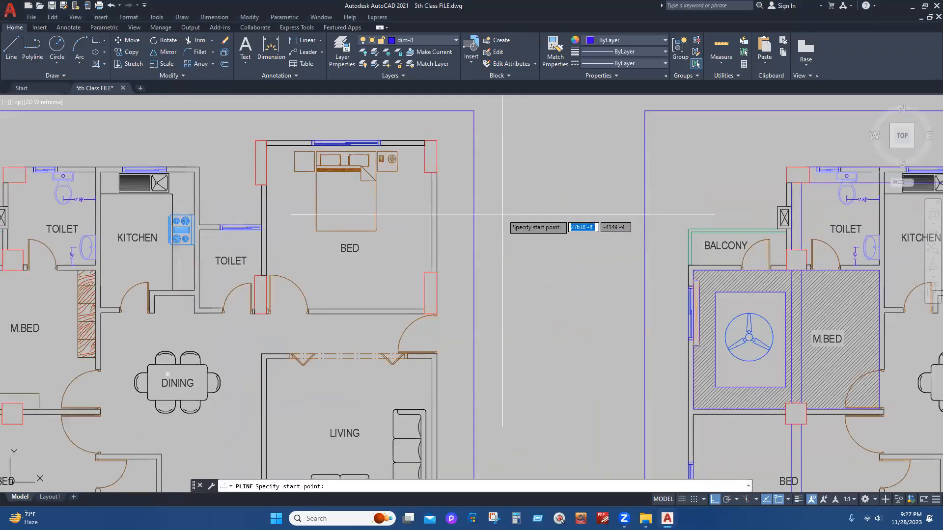
{"action": "left_click", "coordinate": [503, 214]}
{"action": "left_click", "coordinate": [601, 215]}
{"action": "key", "text": "Escape"}
{"action": "right_click", "coordinate": [535, 261]}
{"action": "key", "text": "Escape"}
- Copy the horizontal line straight down six times at uneven spacing between the two plans
{"action": "left_click", "coordinate": [555, 214]}
{"action": "left_click", "coordinate": [515, 274]}
{"action": "type", "text": "c"}
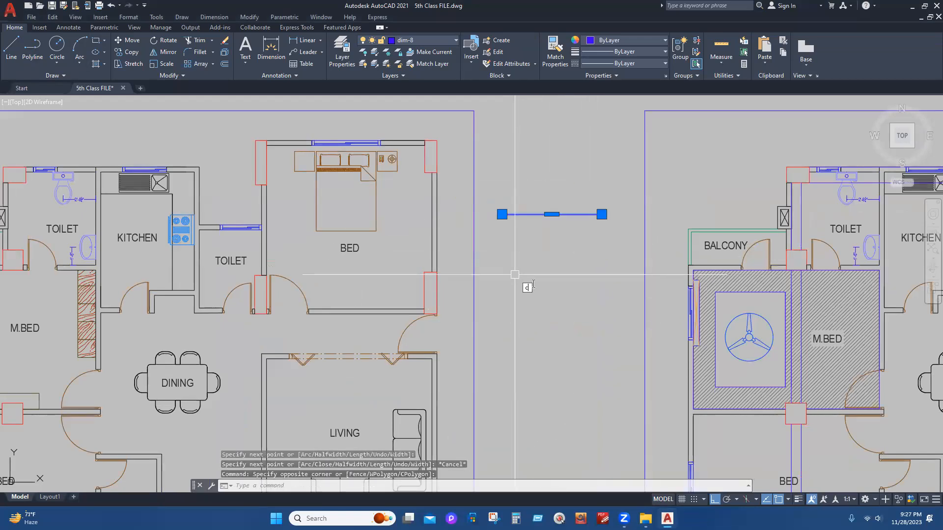
{"action": "key", "text": "Return"}
{"action": "left_click", "coordinate": [580, 268]}
{"action": "left_click", "coordinate": [581, 278]}
{"action": "left_click", "coordinate": [581, 279]}
{"action": "left_click", "coordinate": [572, 294]}
{"action": "left_click", "coordinate": [571, 320]}
{"action": "left_click", "coordinate": [571, 341]}
{"action": "left_click", "coordinate": [570, 379]}
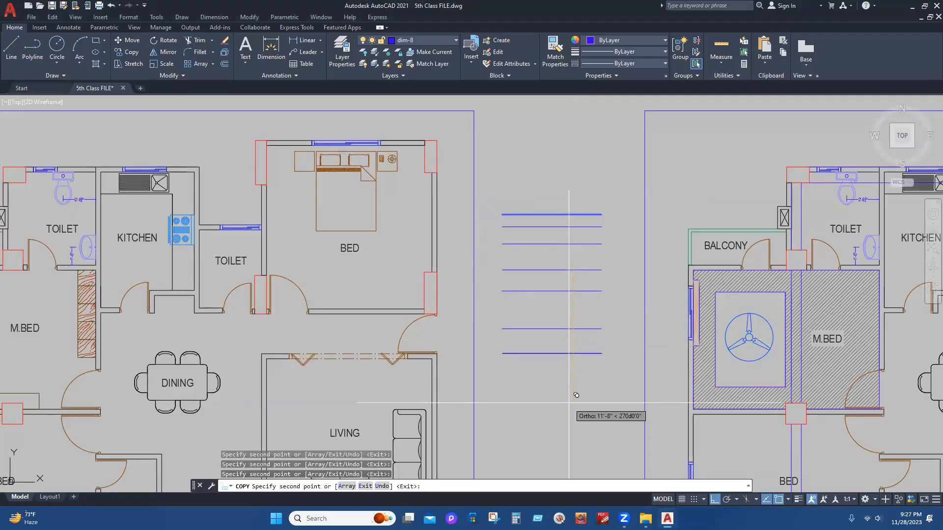
{"action": "left_click", "coordinate": [569, 403]}
{"action": "key", "text": "Escape"}
{"action": "scroll", "coordinate": [541, 316], "scroll_direction": "up", "scroll_amount": 2}
{"action": "scroll", "coordinate": [553, 321], "scroll_direction": "down", "scroll_amount": 2}
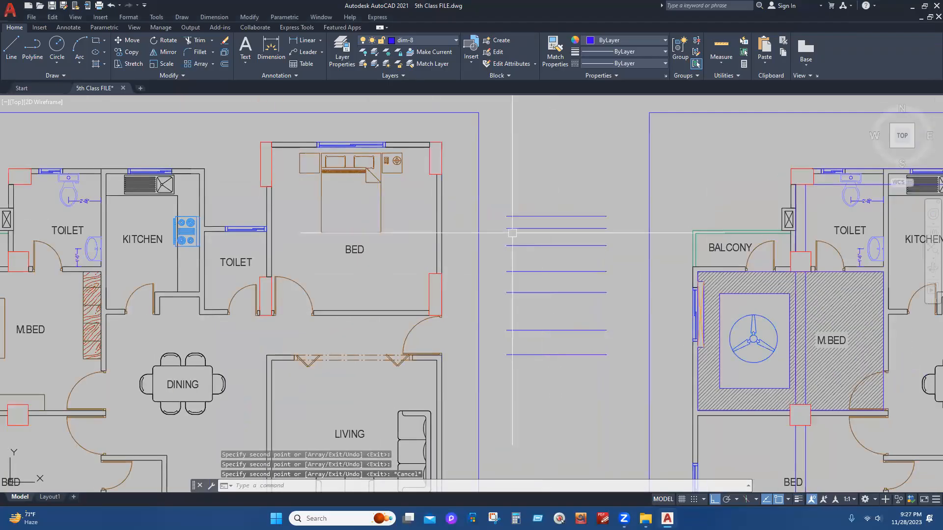
{"action": "left_click", "coordinate": [525, 216]}
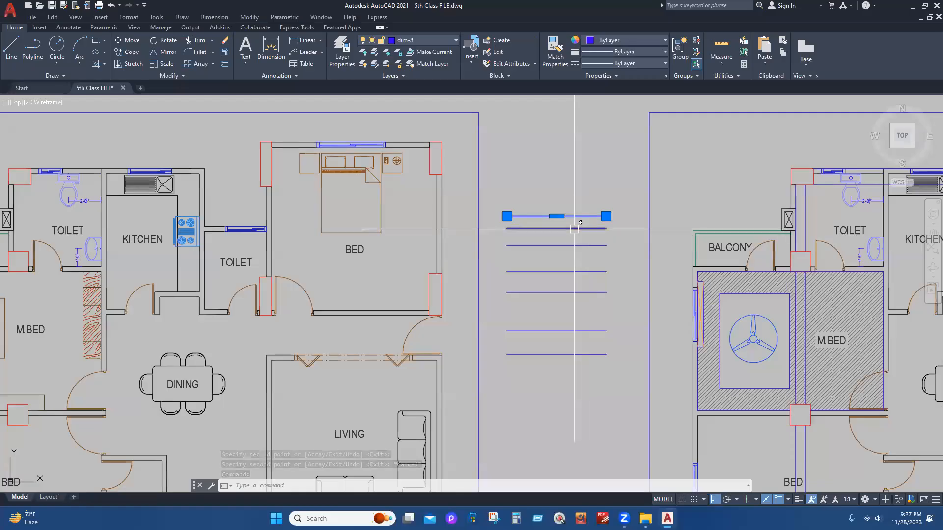
{"action": "key", "text": "Escape"}
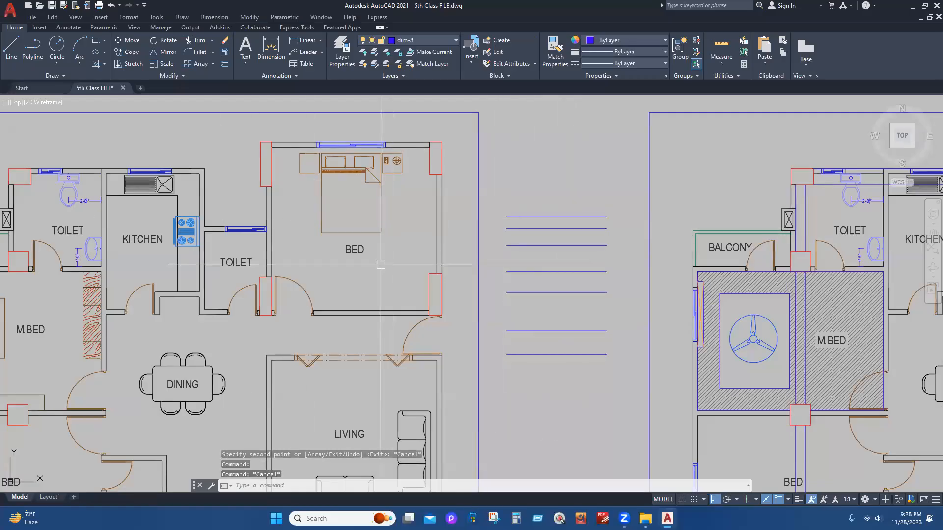
- Copy the BED room label from the furniture plan to the start of the topmost line, with Ortho off
{"action": "left_click", "coordinate": [355, 250]}
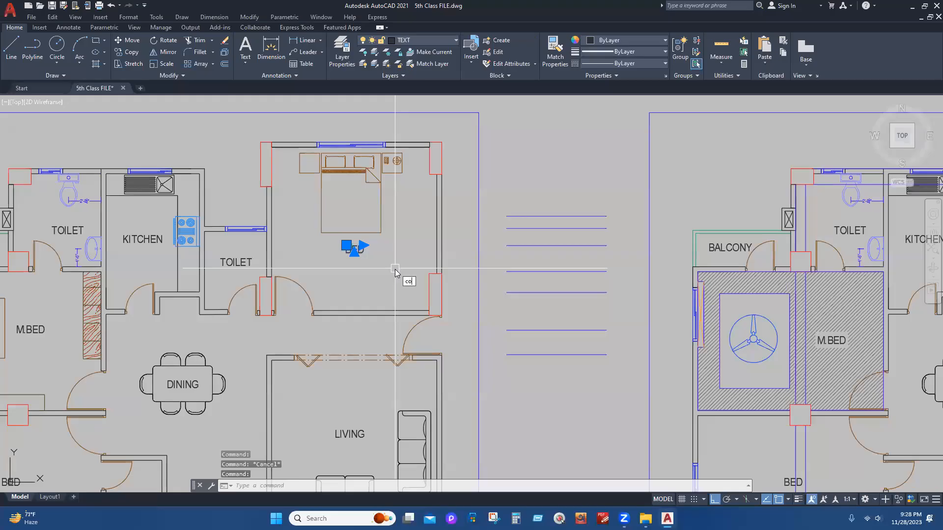
{"action": "type", "text": "co"}
{"action": "key", "text": "Return"}
{"action": "left_click", "coordinate": [361, 251]}
{"action": "scroll", "coordinate": [438, 223], "scroll_direction": "up", "scroll_amount": 5}
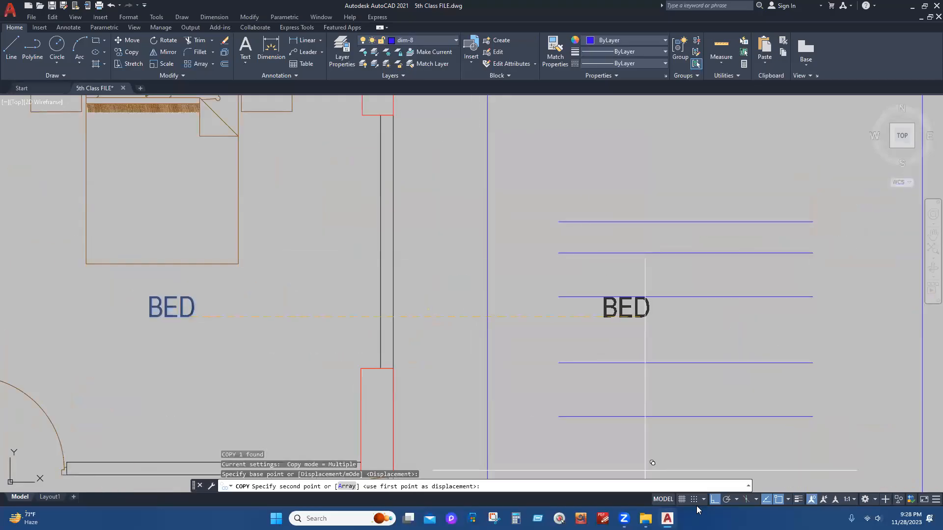
{"action": "key", "text": "F8"}
{"action": "left_click", "coordinate": [552, 223]}
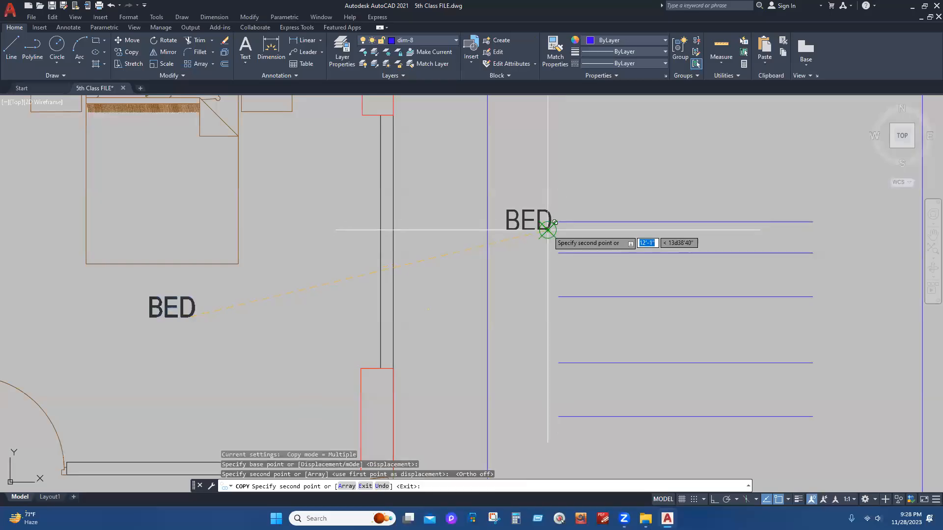
{"action": "key", "text": "Escape"}
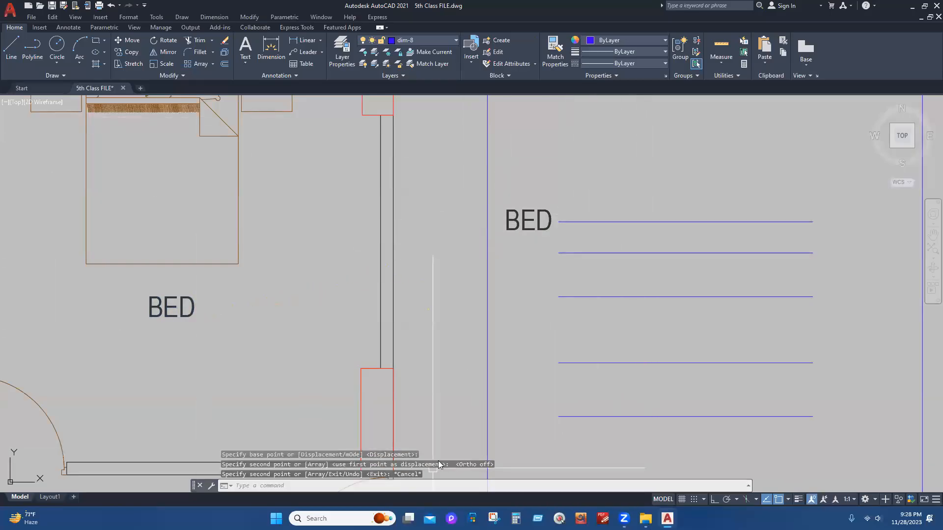
- Match the properties of the bedroom door onto the second line from the top
{"action": "scroll", "coordinate": [616, 451], "scroll_direction": "down", "scroll_amount": 6}
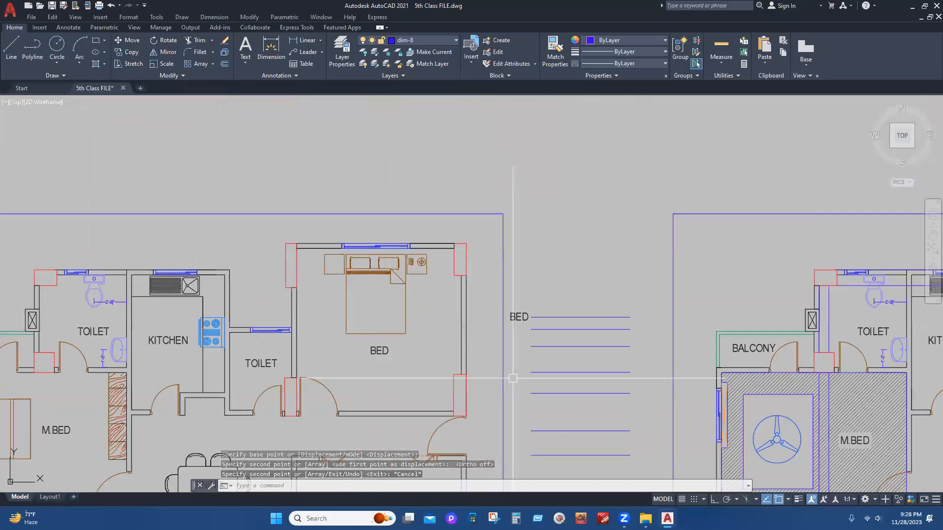
{"action": "scroll", "coordinate": [392, 367], "scroll_direction": "up", "scroll_amount": 2}
{"action": "scroll", "coordinate": [392, 367], "scroll_direction": "up", "scroll_amount": 2}
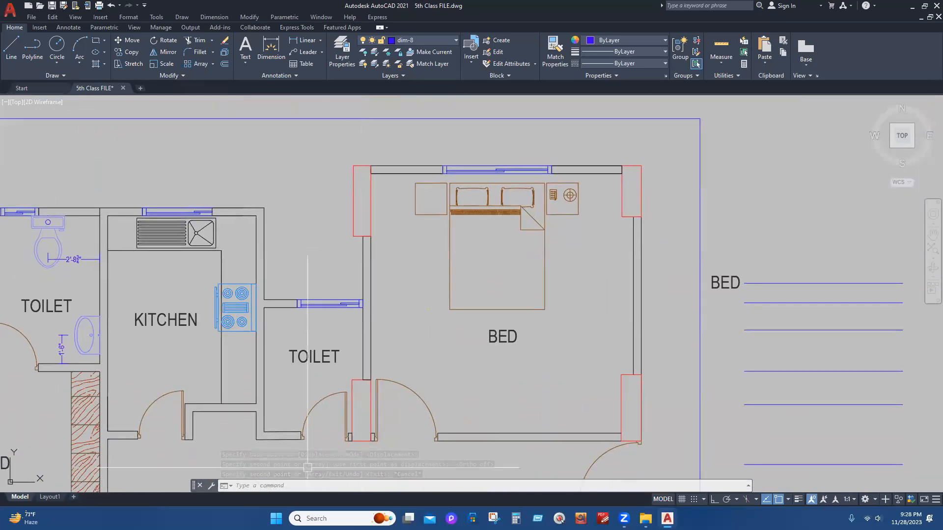
{"action": "left_click", "coordinate": [414, 386]}
{"action": "middle_click_drag", "start_coordinate": [413, 386], "coordinate": [373, 375]}
{"action": "key", "text": "Escape"}
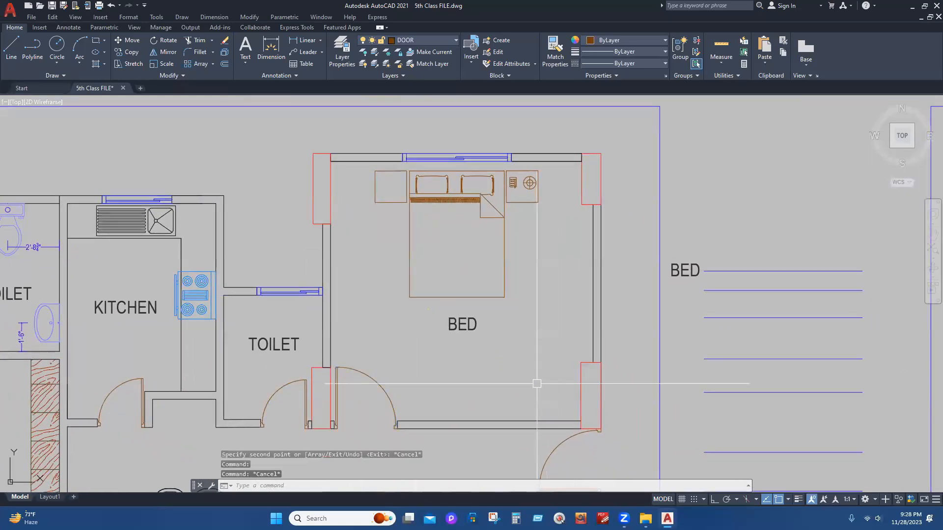
{"action": "type", "text": "ma"}
{"action": "key", "text": "Return"}
{"action": "left_click", "coordinate": [392, 390]}
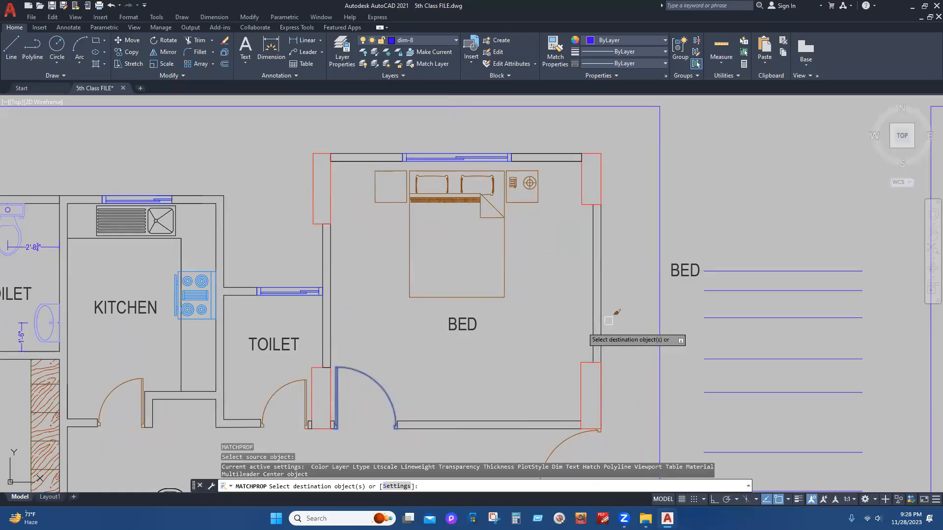
{"action": "key", "text": "Escape"}
- Copy the BED label beside the topmost line down to the start of the second line
{"action": "middle_click_drag", "start_coordinate": [762, 311], "coordinate": [753, 308]}
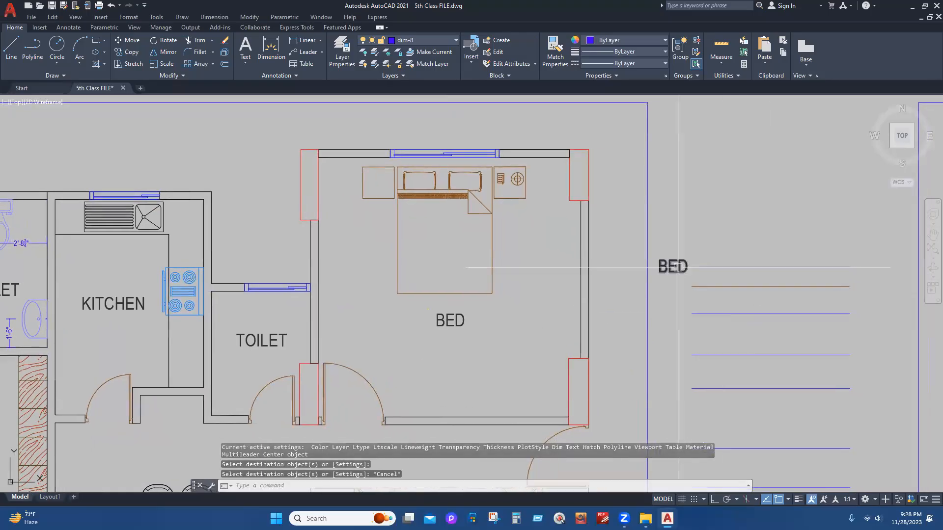
{"action": "left_click", "coordinate": [671, 266]}
{"action": "type", "text": "co"}
{"action": "key", "text": "Return"}
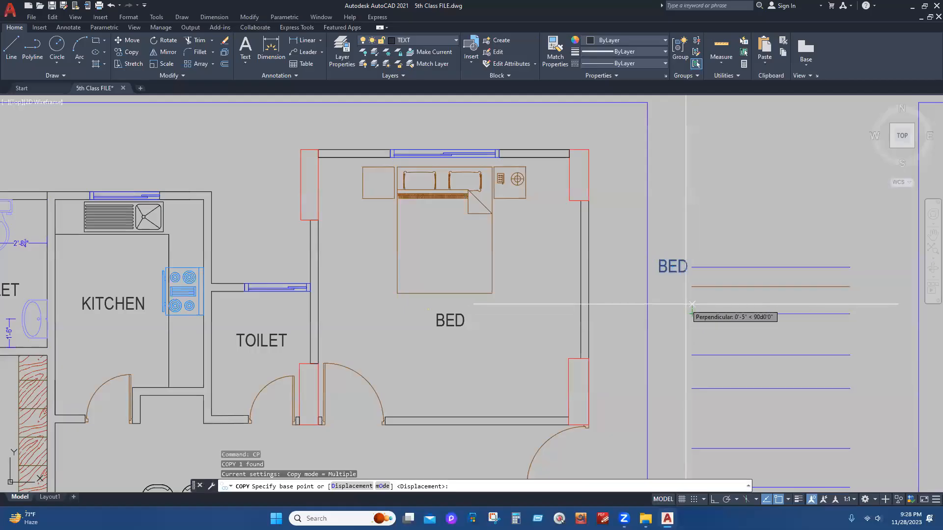
{"action": "left_click", "coordinate": [689, 304]}
{"action": "left_click", "coordinate": [692, 320]}
{"action": "key", "text": "Escape"}
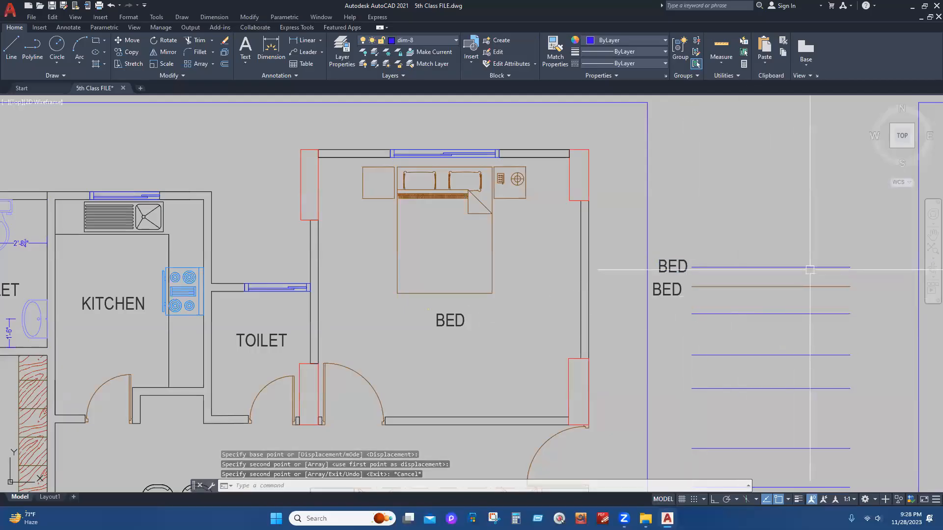
- Delete the sample lines and their BED labels from the space between the two plans
{"action": "scroll", "coordinate": [815, 267], "scroll_direction": "up", "scroll_amount": 3}
{"action": "left_click", "coordinate": [660, 313]}
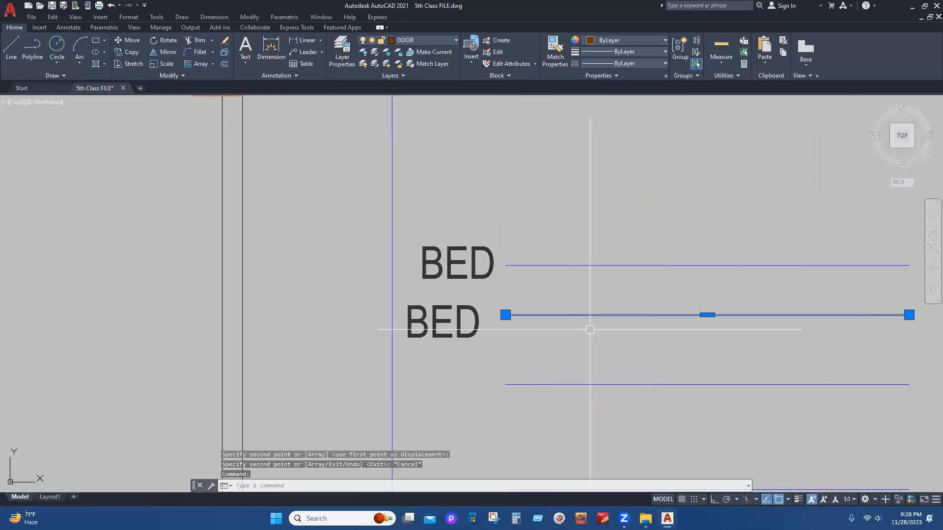
{"action": "key", "text": "Escape"}
{"action": "scroll", "coordinate": [564, 299], "scroll_direction": "down", "scroll_amount": 3}
{"action": "left_click", "coordinate": [612, 198]}
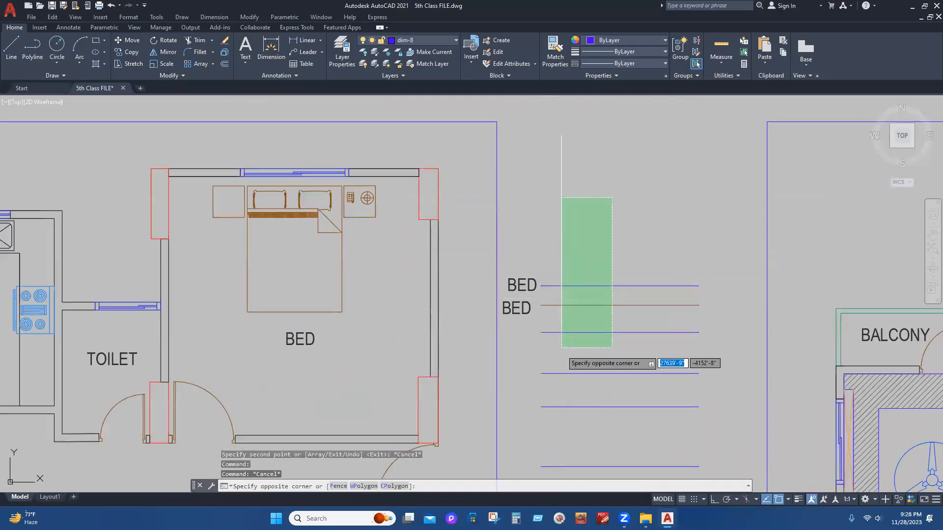
{"action": "scroll", "coordinate": [561, 356], "scroll_direction": "down", "scroll_amount": 5}
{"action": "left_click", "coordinate": [560, 392]}
{"action": "key", "text": "Delete"}
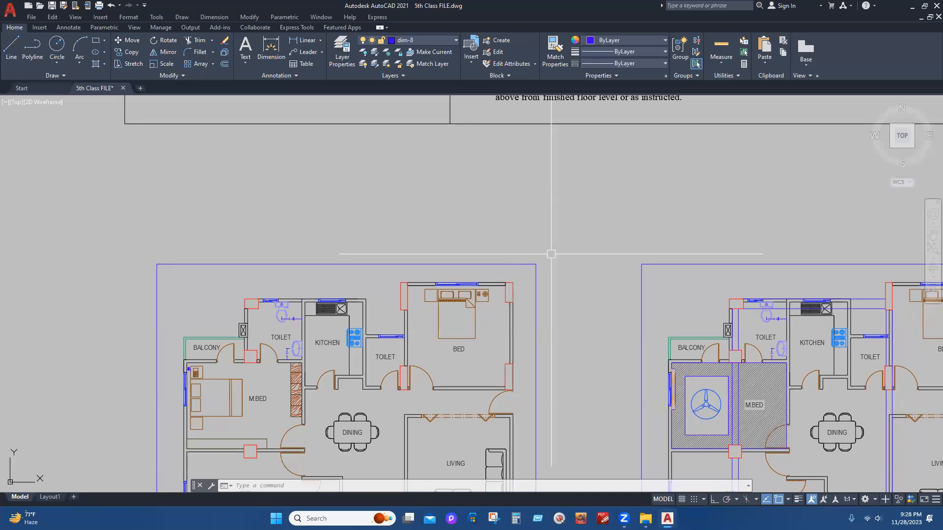
- Examine the symbol and legend entries in the Electrical Symbols & Notations sheet above the floor plans
{"action": "middle_click_drag", "start_coordinate": [502, 340], "coordinate": [500, 389]}
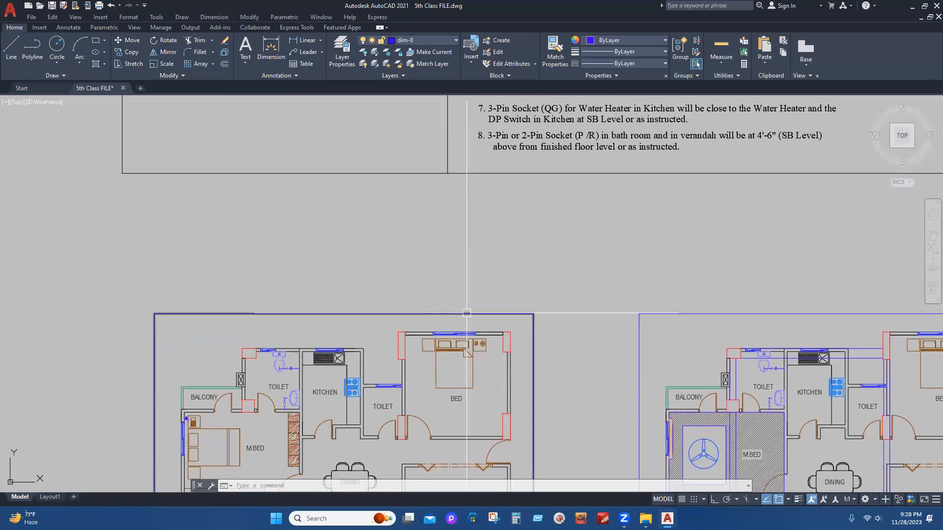
{"action": "scroll", "coordinate": [467, 313], "scroll_direction": "down", "scroll_amount": 4}
{"action": "middle_click_drag", "start_coordinate": [534, 242], "coordinate": [549, 365]}
{"action": "scroll", "coordinate": [410, 111], "scroll_direction": "up", "scroll_amount": 2}
{"action": "scroll", "coordinate": [410, 111], "scroll_direction": "up", "scroll_amount": 4}
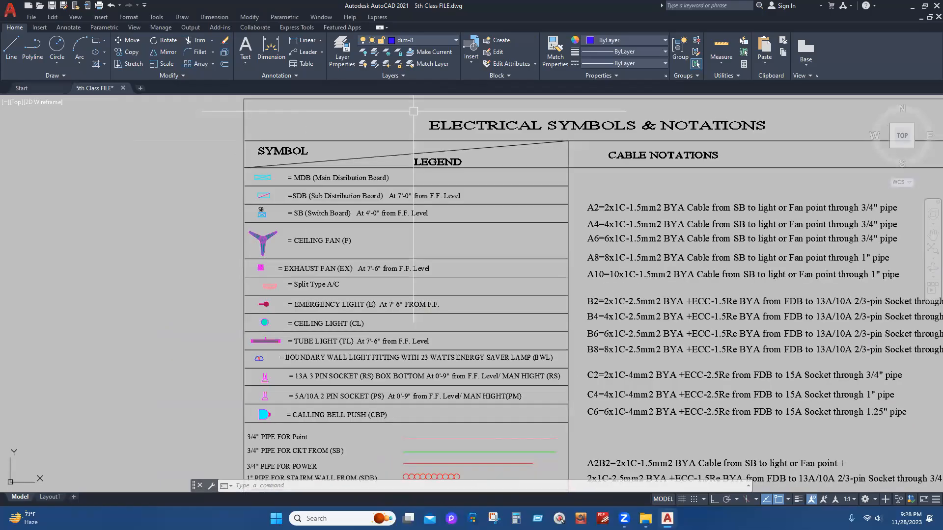
{"action": "middle_click_drag", "start_coordinate": [377, 193], "coordinate": [279, 227]}
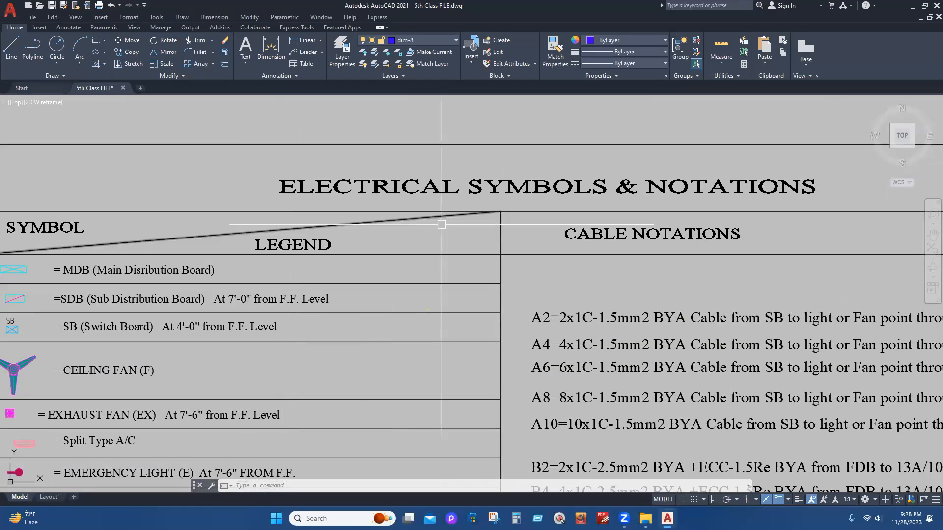
{"action": "middle_click_drag", "start_coordinate": [265, 286], "coordinate": [436, 251]}
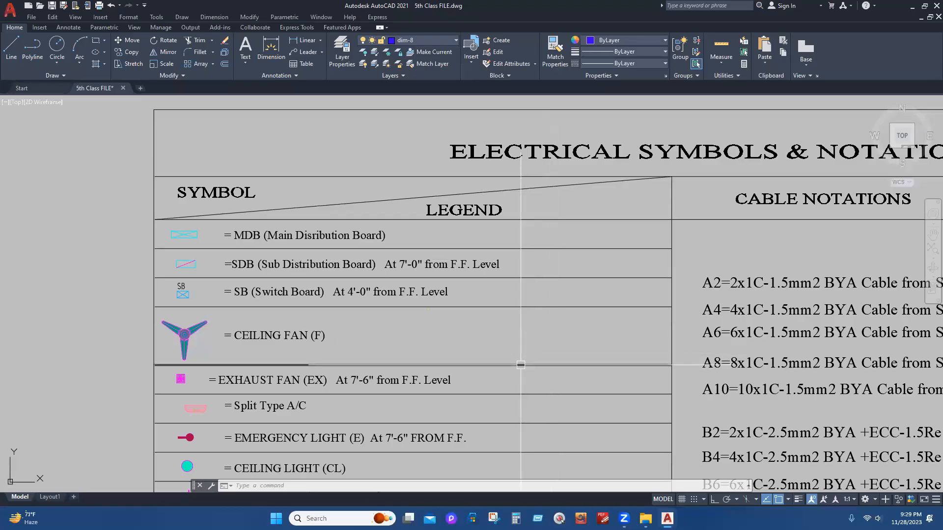
- Examine the distribution board, switch board and ceiling fan entries in the symbol legend
{"action": "mouse_move", "coordinate": [520, 365]}
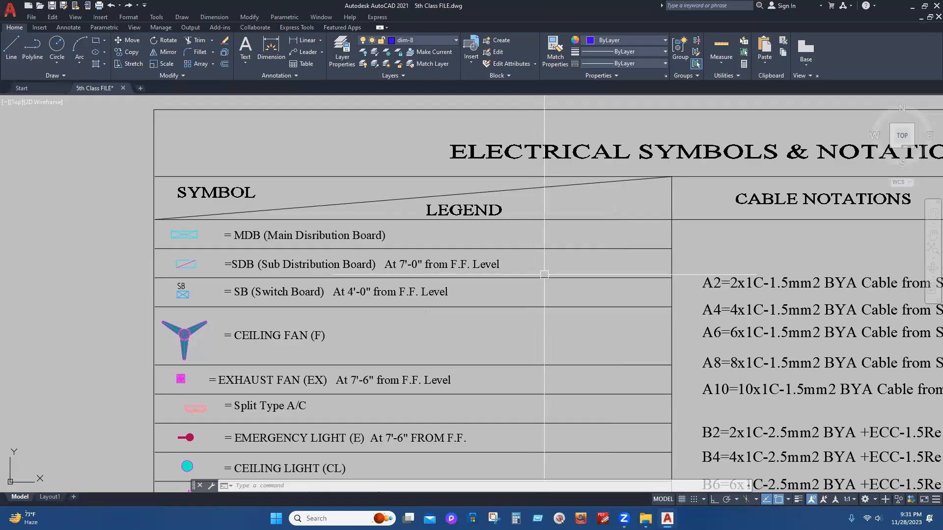
{"action": "scroll", "coordinate": [454, 269], "scroll_direction": "up", "scroll_amount": 2}
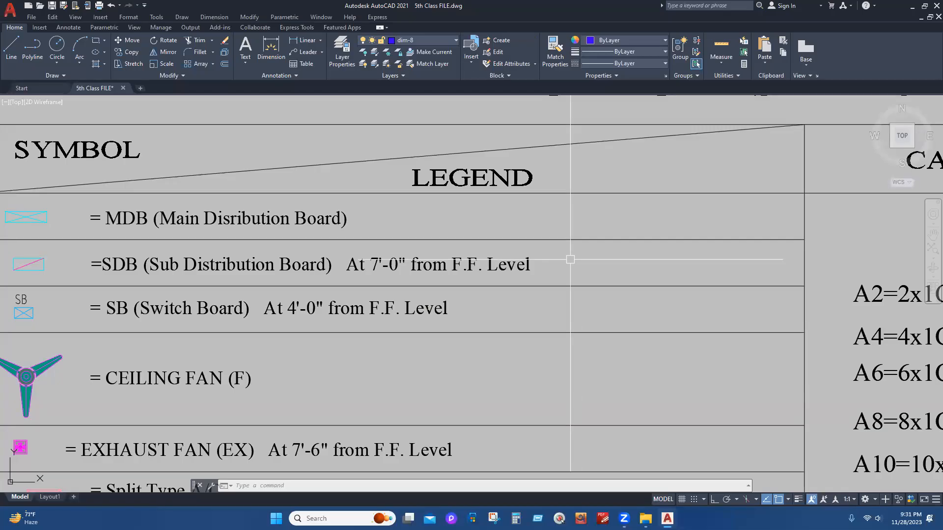
{"action": "middle_click_drag", "start_coordinate": [442, 367], "coordinate": [480, 322]}
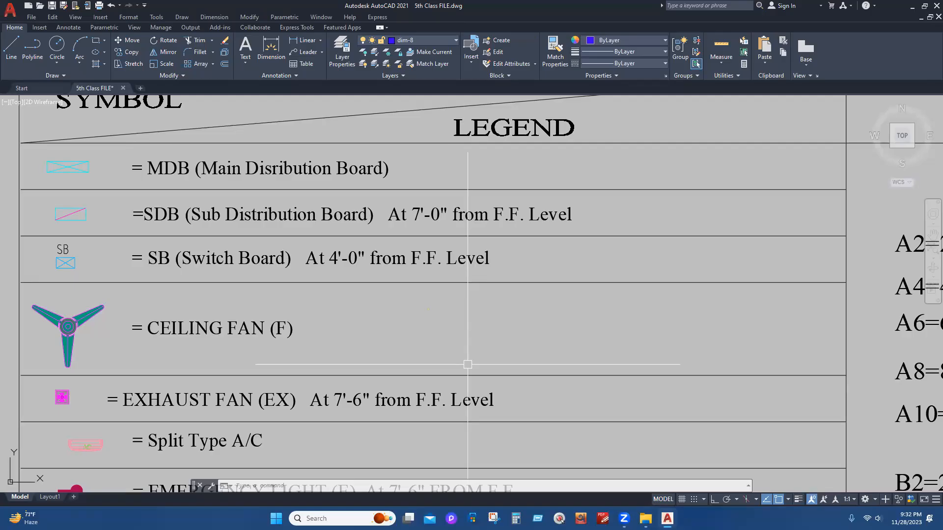
{"action": "middle_click_drag", "start_coordinate": [52, 307], "coordinate": [253, 281]}
{"action": "scroll", "coordinate": [253, 281], "scroll_direction": "up", "scroll_amount": 5}
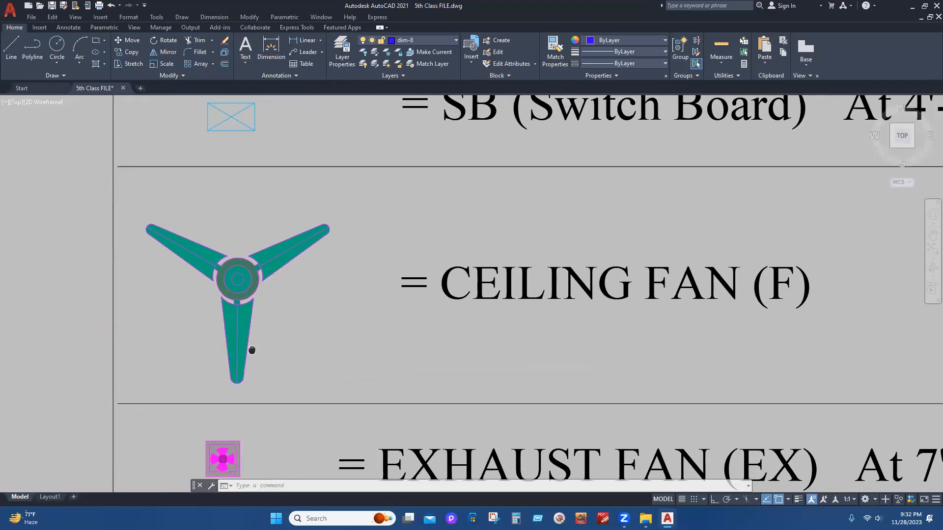
{"action": "middle_click_drag", "start_coordinate": [707, 375], "coordinate": [654, 390]}
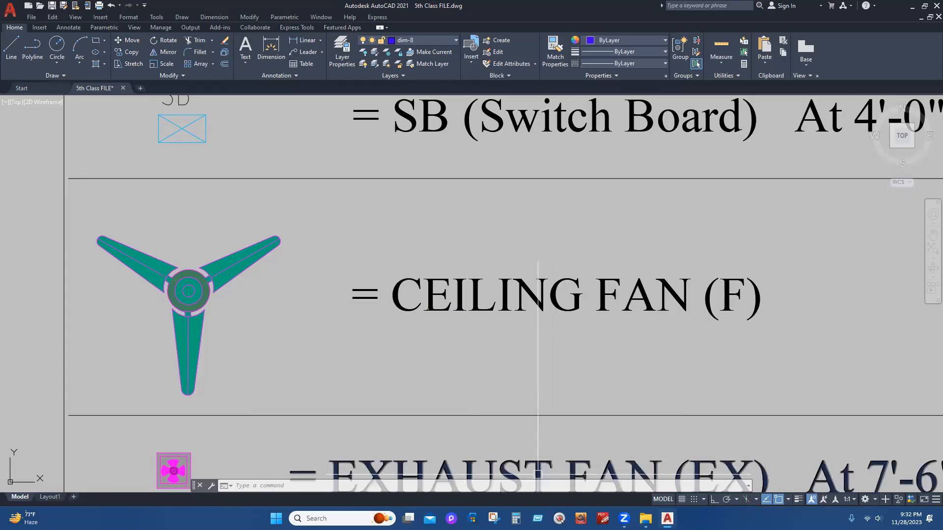
- Switch to Chrome and search the web for "ceiling fan size in bangladesh"
{"action": "left_click", "coordinate": [924, 6]}
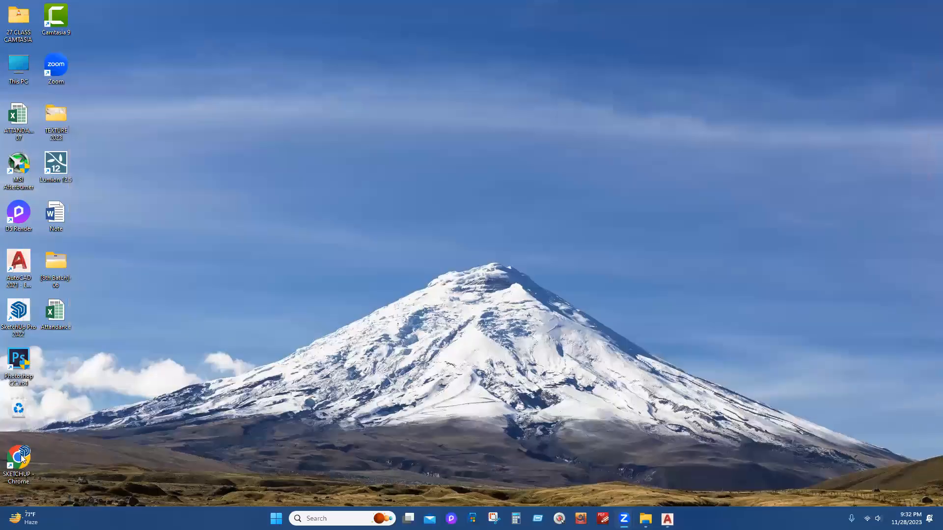
{"action": "double_click", "coordinate": [23, 456]}
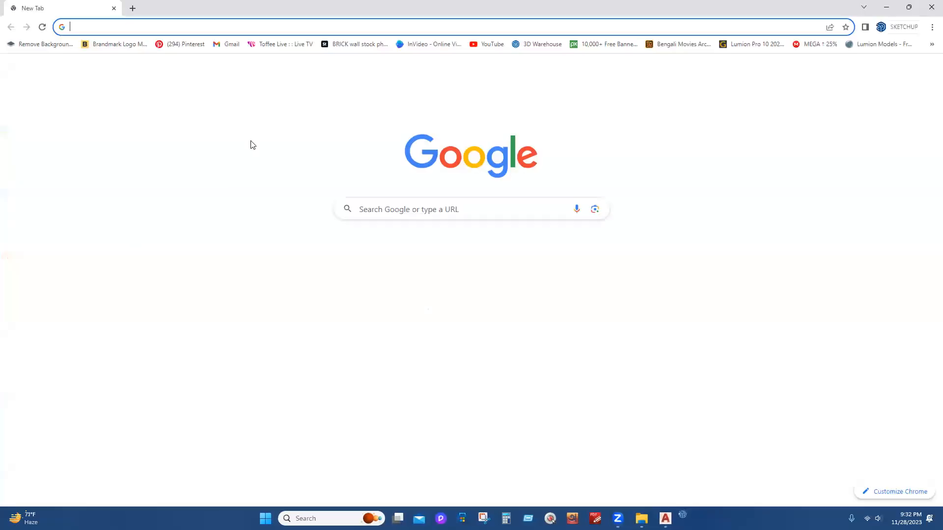
{"action": "type", "text": "s"}
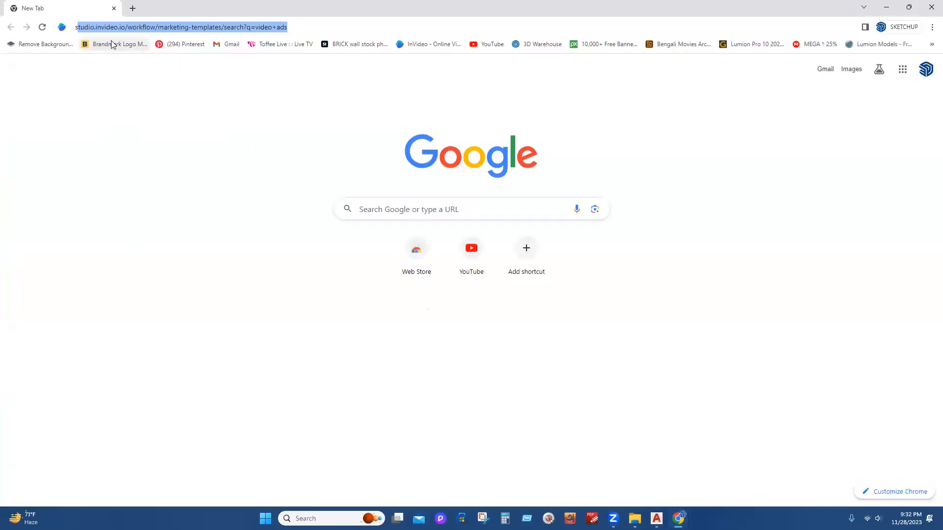
{"action": "type", "text": "eiling"}
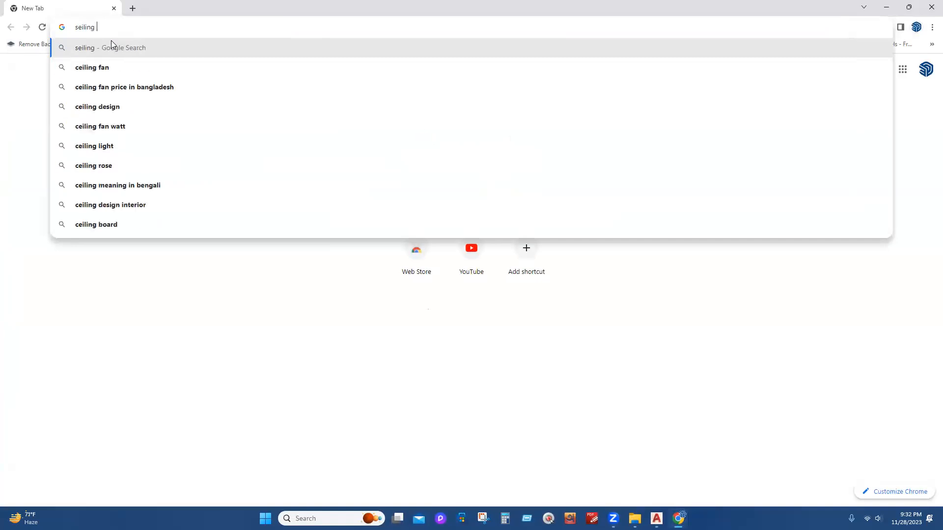
{"action": "left_click", "coordinate": [136, 66]}
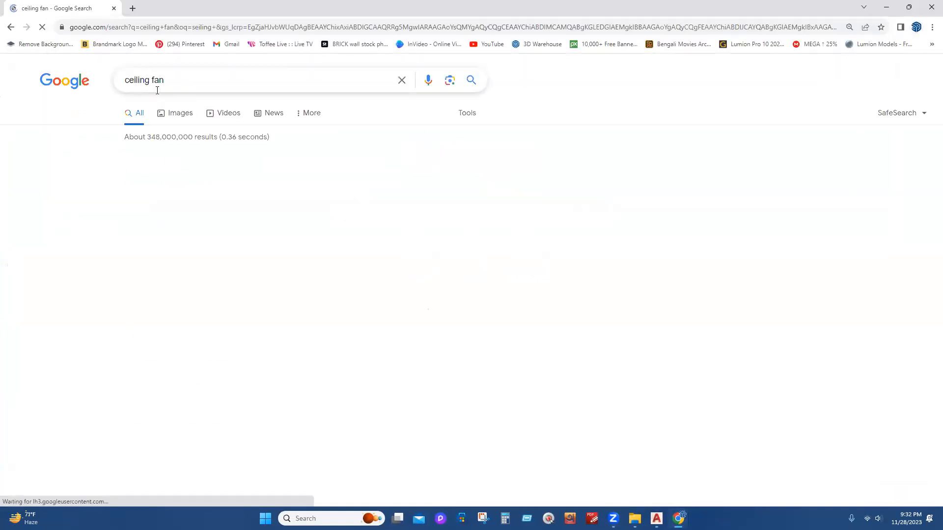
{"action": "left_click", "coordinate": [221, 89]}
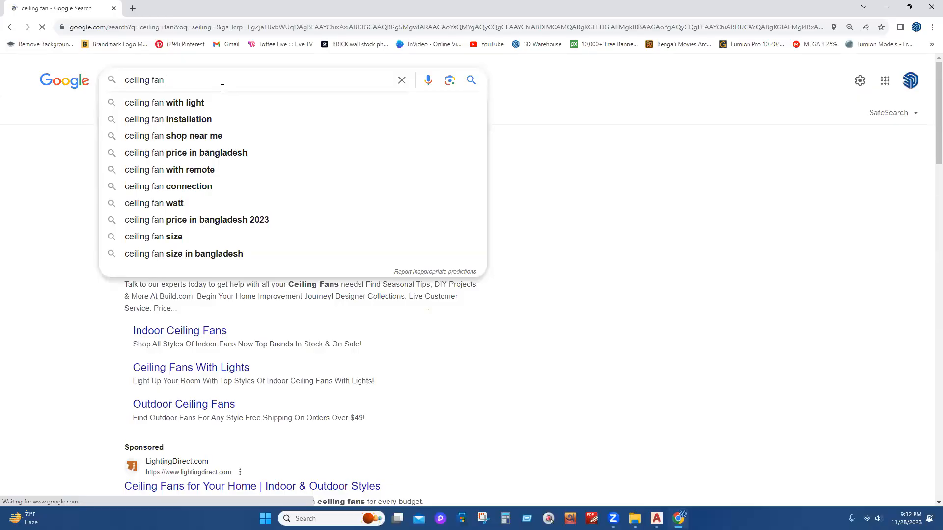
{"action": "type", "text": "s"}
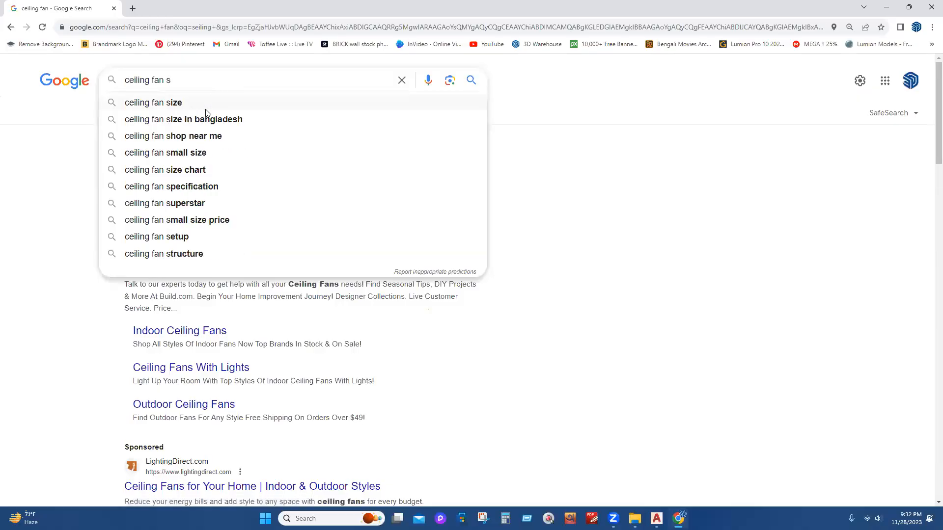
{"action": "left_click", "coordinate": [206, 119]}
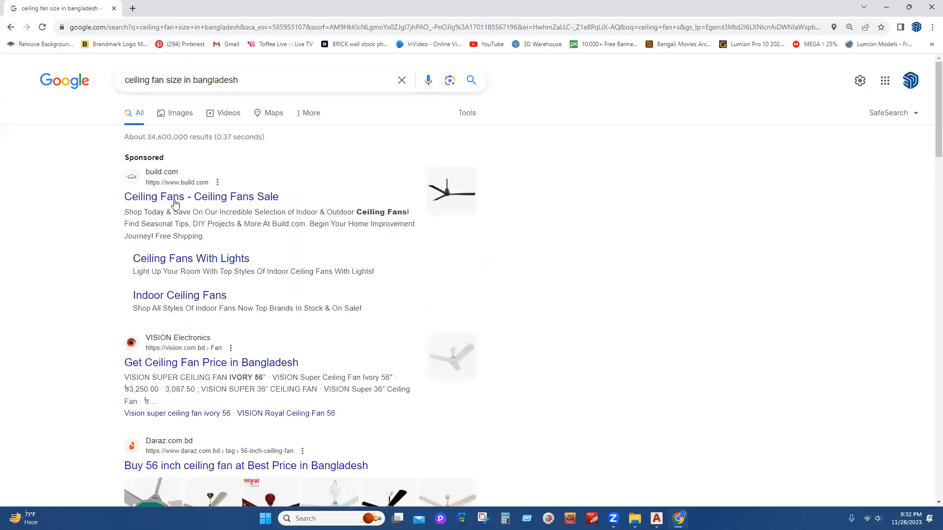
- Read the answer on standard ceiling fan size in the search results and highlight the range for great rooms
{"action": "scroll", "coordinate": [289, 330], "scroll_direction": "down", "scroll_amount": 3}
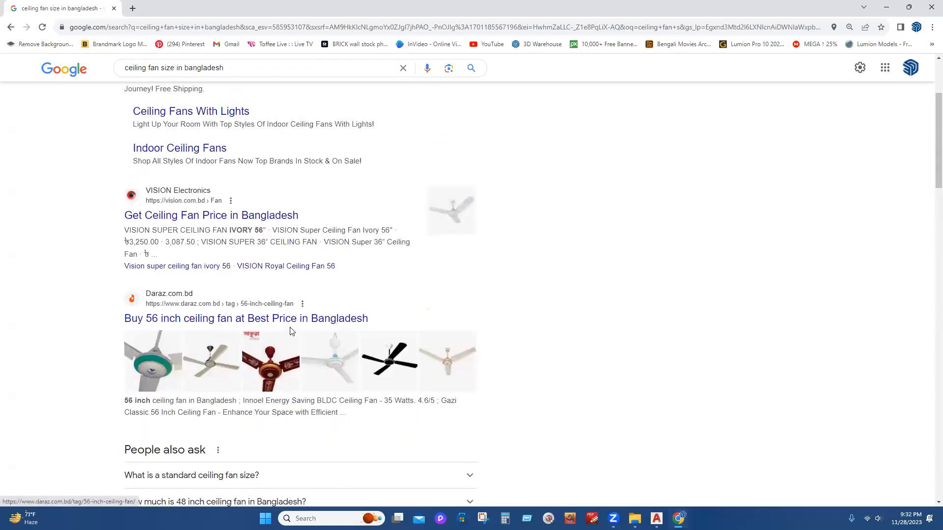
{"action": "scroll", "coordinate": [289, 330], "scroll_direction": "up", "scroll_amount": 2}
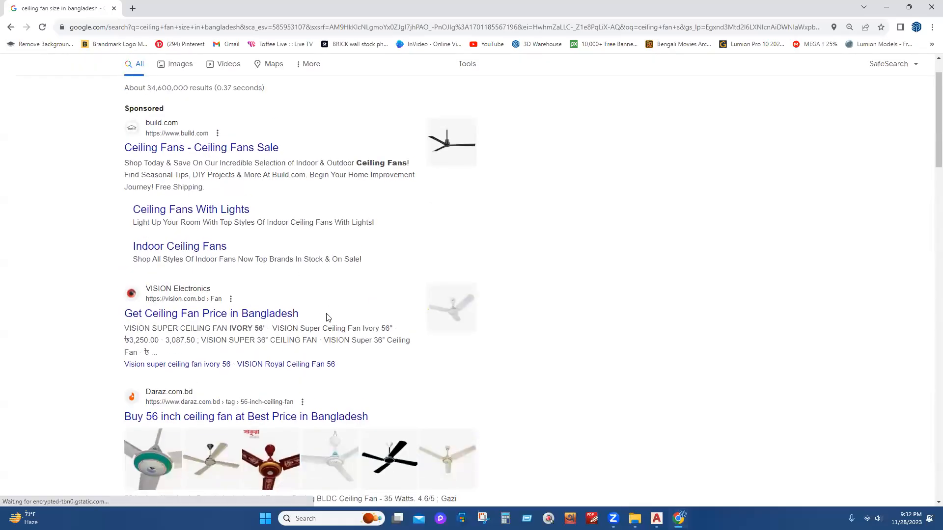
{"action": "scroll", "coordinate": [327, 318], "scroll_direction": "down", "scroll_amount": 7}
{"action": "left_click", "coordinate": [221, 230]}
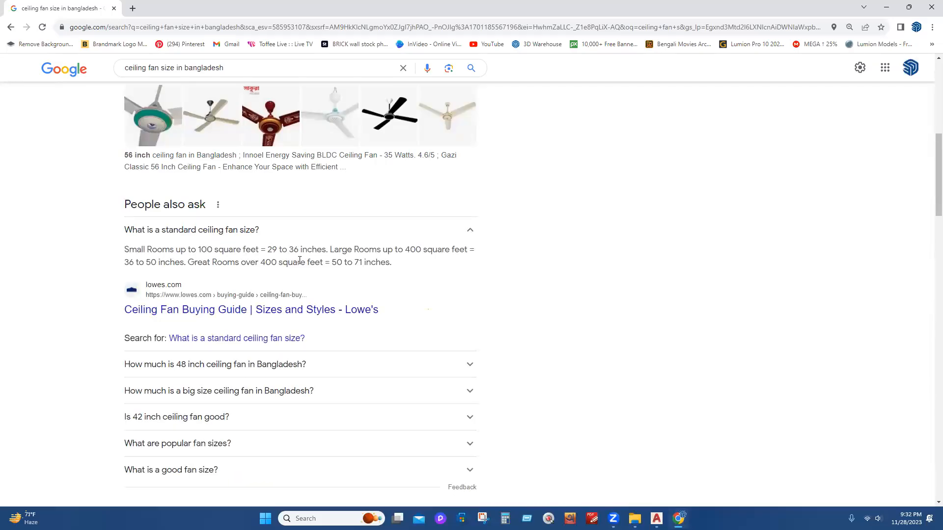
{"action": "left_click_drag", "start_coordinate": [289, 250], "coordinate": [294, 249]}
{"action": "left_click", "coordinate": [397, 270]}
{"action": "left_click_drag", "start_coordinate": [398, 270], "coordinate": [332, 267]}
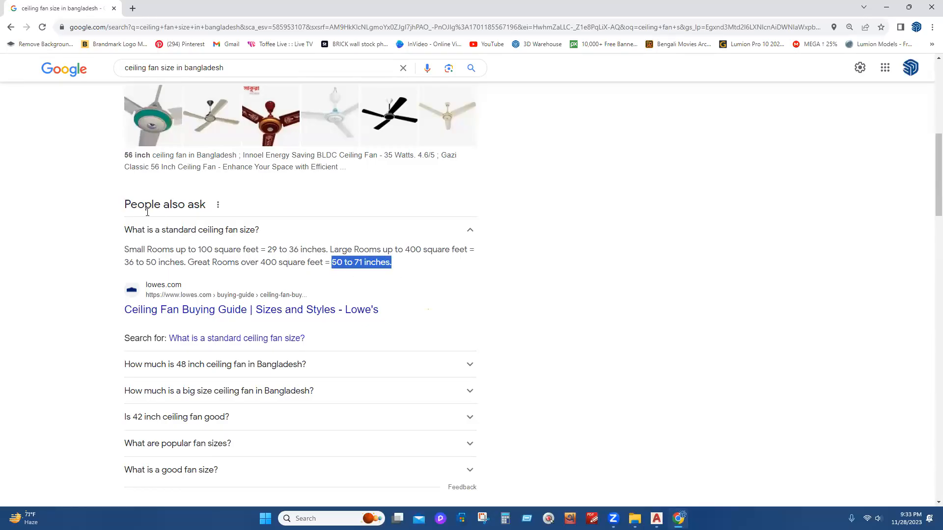
- Switch back from the browser to the ceiling fan symbol in AutoCAD
{"action": "left_click", "coordinate": [887, 7]}
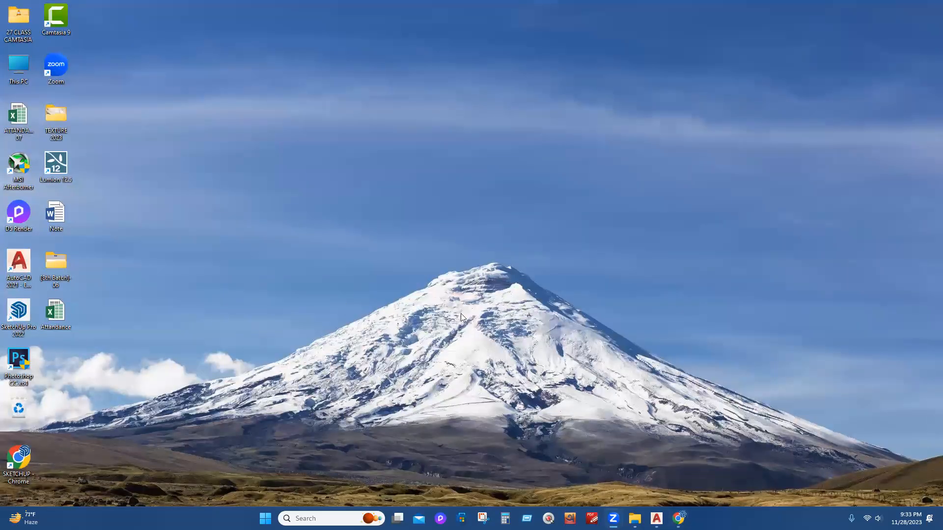
{"action": "left_click", "coordinate": [657, 518]}
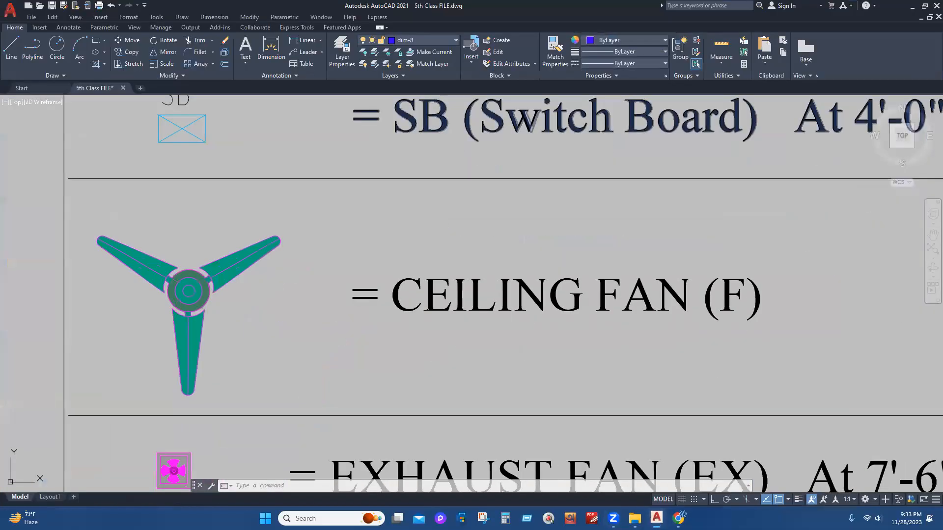
{"action": "middle_click_drag", "start_coordinate": [569, 351], "coordinate": [542, 349]}
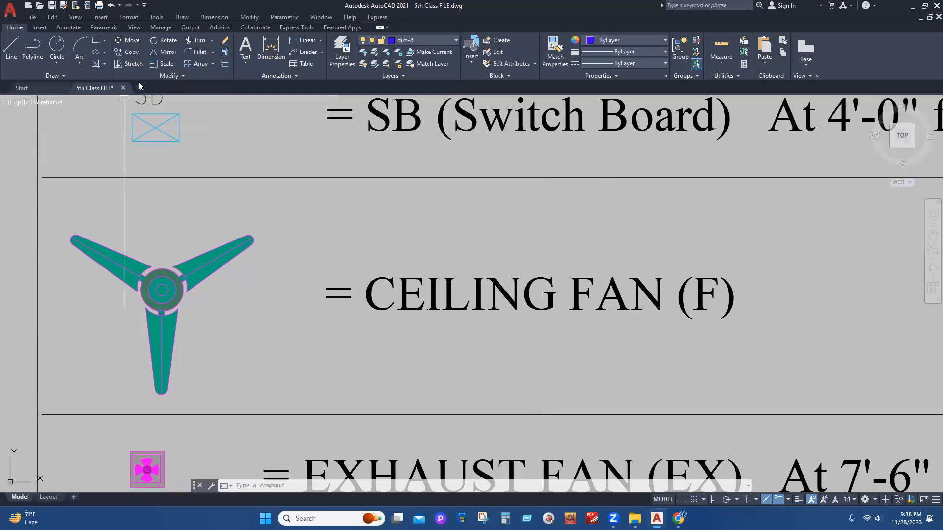
{"action": "left_click", "coordinate": [294, 41]}
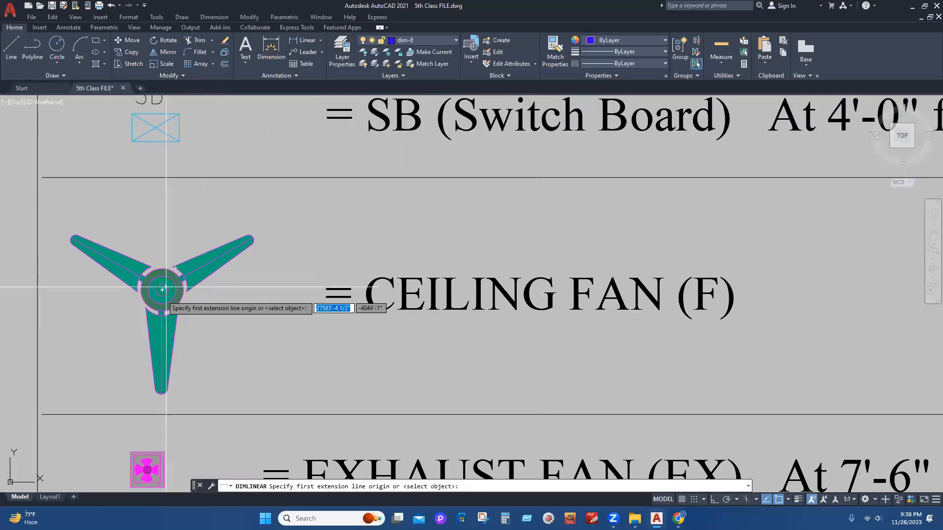
{"action": "left_click", "coordinate": [320, 41]}
{"action": "left_click", "coordinate": [304, 76]}
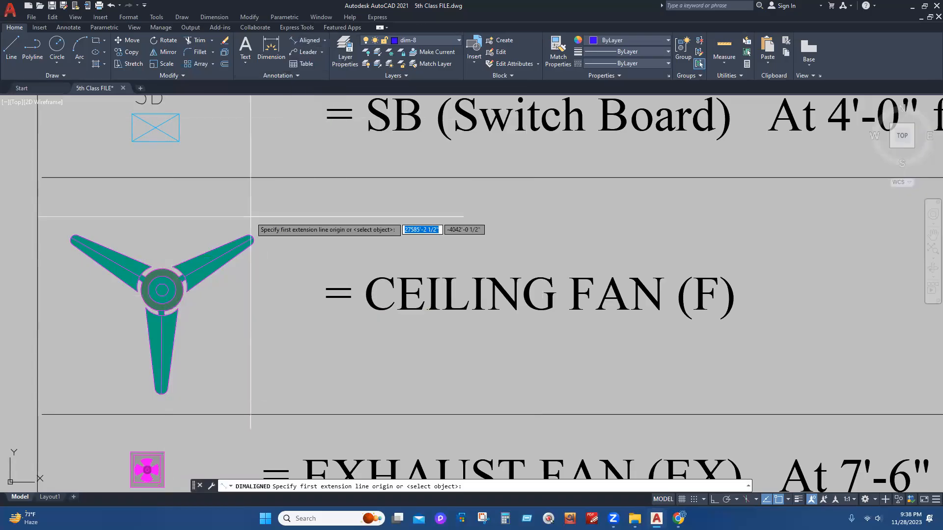
{"action": "left_click", "coordinate": [162, 290]}
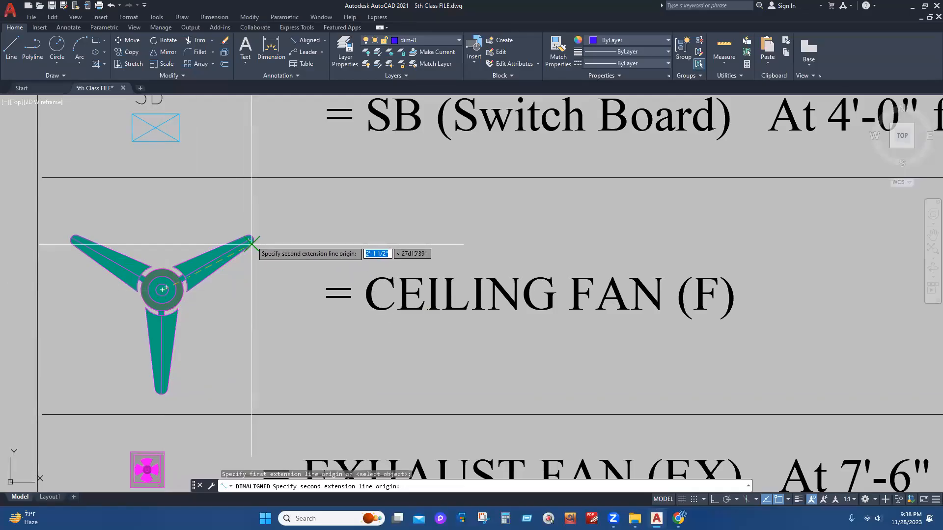
{"action": "left_click", "coordinate": [249, 240]}
{"action": "scroll", "coordinate": [267, 229], "scroll_direction": "down", "scroll_amount": 4}
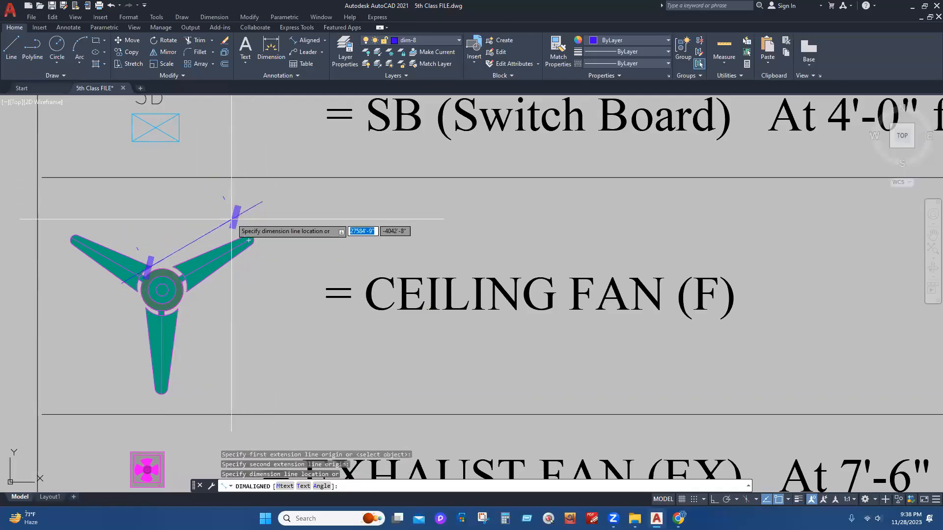
{"action": "scroll", "coordinate": [272, 244], "scroll_direction": "up", "scroll_amount": 2}
{"action": "scroll", "coordinate": [272, 244], "scroll_direction": "up", "scroll_amount": 8}
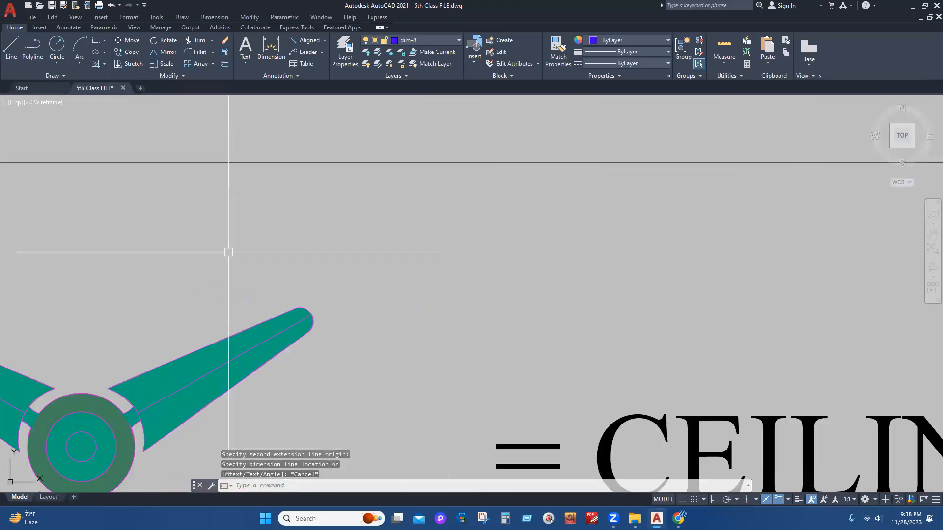
{"action": "key", "text": "Escape"}
- Add an aligned dimension from the ceiling fan's centre to the tip of its upper-right blade
{"action": "right_click", "coordinate": [150, 295]}
{"action": "left_click", "coordinate": [219, 300]}
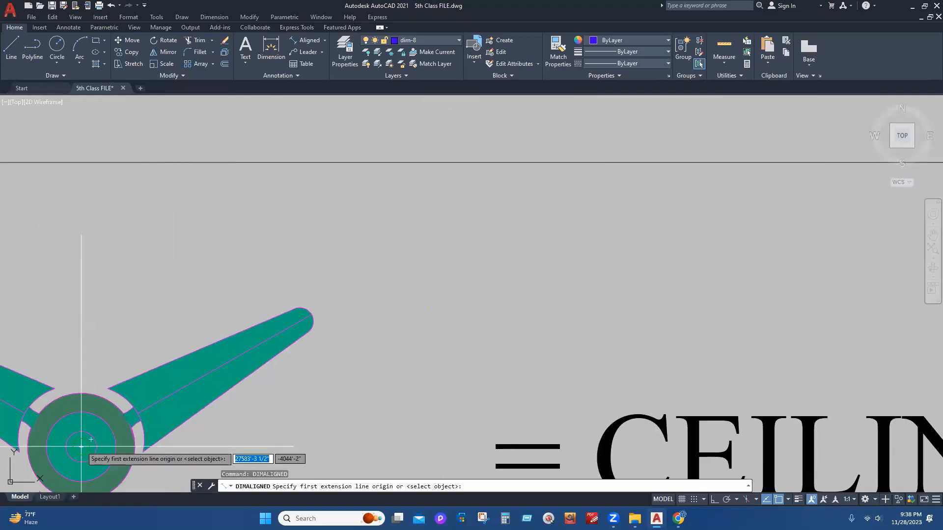
{"action": "left_click", "coordinate": [81, 447]}
{"action": "left_click", "coordinate": [312, 313]}
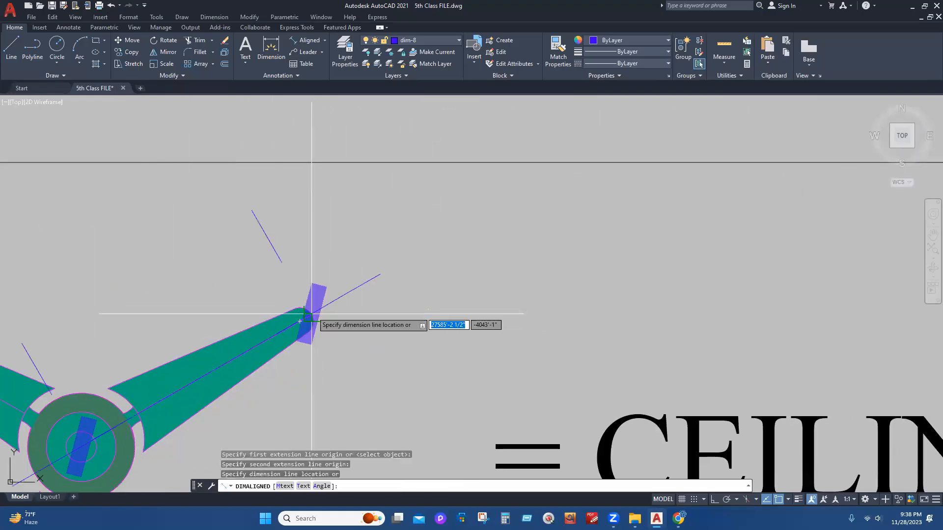
{"action": "scroll", "coordinate": [338, 254], "scroll_direction": "down", "scroll_amount": 4}
{"action": "scroll", "coordinate": [294, 262], "scroll_direction": "up", "scroll_amount": 4}
{"action": "left_click", "coordinate": [315, 263]}
{"action": "scroll", "coordinate": [315, 257], "scroll_direction": "up", "scroll_amount": 8}
{"action": "key", "text": "Escape"}
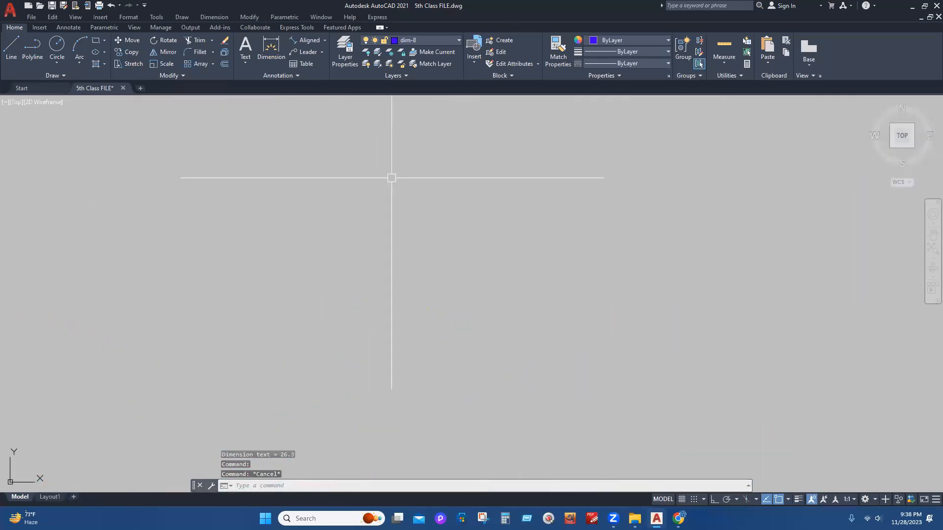
{"action": "left_click", "coordinate": [427, 157]}
{"action": "left_click", "coordinate": [223, 333]}
{"action": "left_click", "coordinate": [473, 224]}
{"action": "left_click", "coordinate": [239, 409]}
- Match the properties of an existing floor plan dimension onto the ceiling fan's blade dimension
{"action": "scroll", "coordinate": [399, 210], "scroll_direction": "down", "scroll_amount": 5}
{"action": "scroll", "coordinate": [400, 259], "scroll_direction": "up", "scroll_amount": 1}
{"action": "scroll", "coordinate": [385, 259], "scroll_direction": "down", "scroll_amount": 4}
{"action": "type", "text": "ma"}
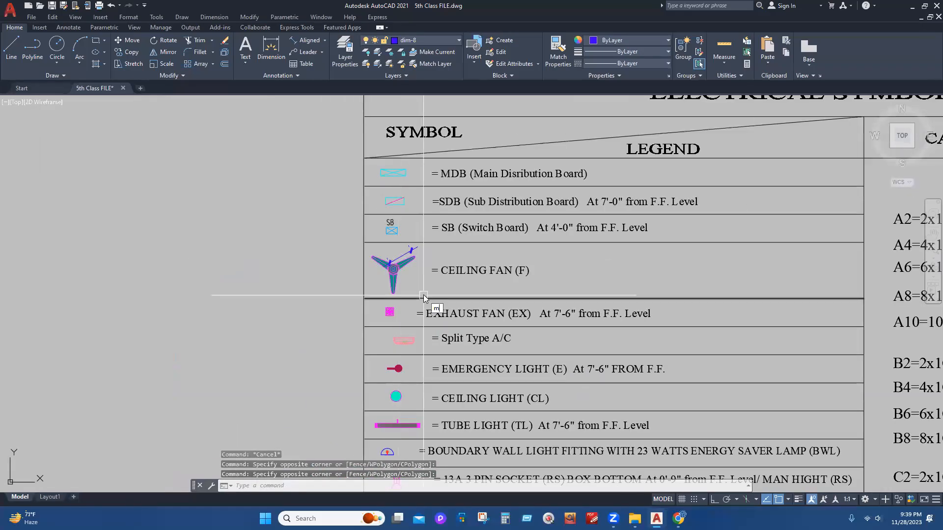
{"action": "key", "text": "space"}
{"action": "type", "text": "n"}
{"action": "scroll", "coordinate": [447, 231], "scroll_direction": "down", "scroll_amount": 10}
{"action": "scroll", "coordinate": [492, 373], "scroll_direction": "up", "scroll_amount": 6}
{"action": "scroll", "coordinate": [405, 268], "scroll_direction": "up", "scroll_amount": 6}
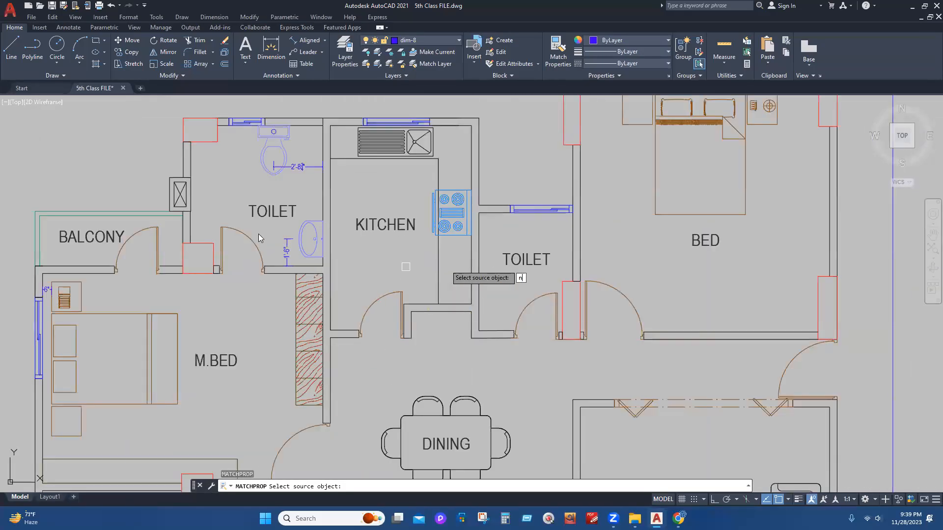
{"action": "left_click", "coordinate": [372, 248]}
{"action": "scroll", "coordinate": [409, 291], "scroll_direction": "down", "scroll_amount": 4}
{"action": "scroll", "coordinate": [427, 353], "scroll_direction": "down", "scroll_amount": 8}
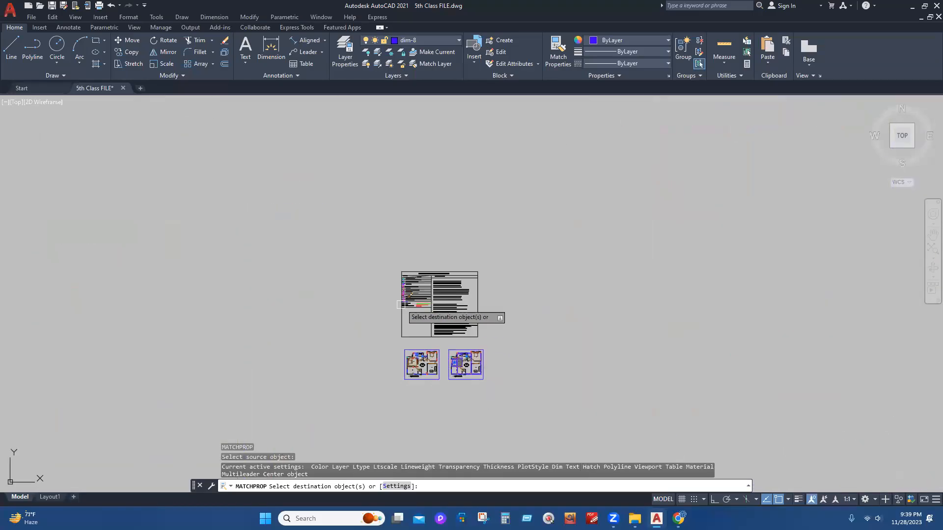
{"action": "scroll", "coordinate": [435, 162], "scroll_direction": "up", "scroll_amount": 12}
{"action": "scroll", "coordinate": [436, 161], "scroll_direction": "up", "scroll_amount": 2}
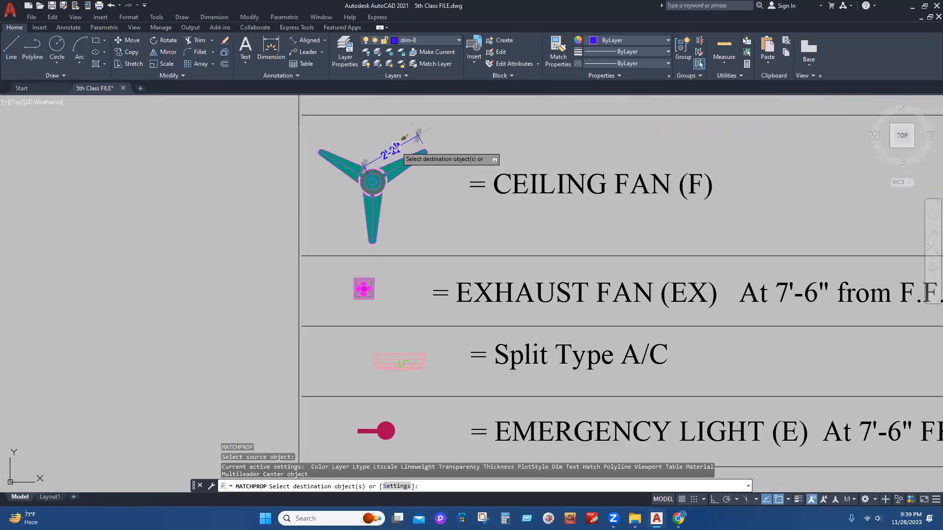
{"action": "key", "text": "Escape"}
- Delete the aligned dimension from the ceiling fan symbol
{"action": "scroll", "coordinate": [436, 161], "scroll_direction": "up", "scroll_amount": 5}
{"action": "middle_click_drag", "start_coordinate": [438, 145], "coordinate": [403, 238]}
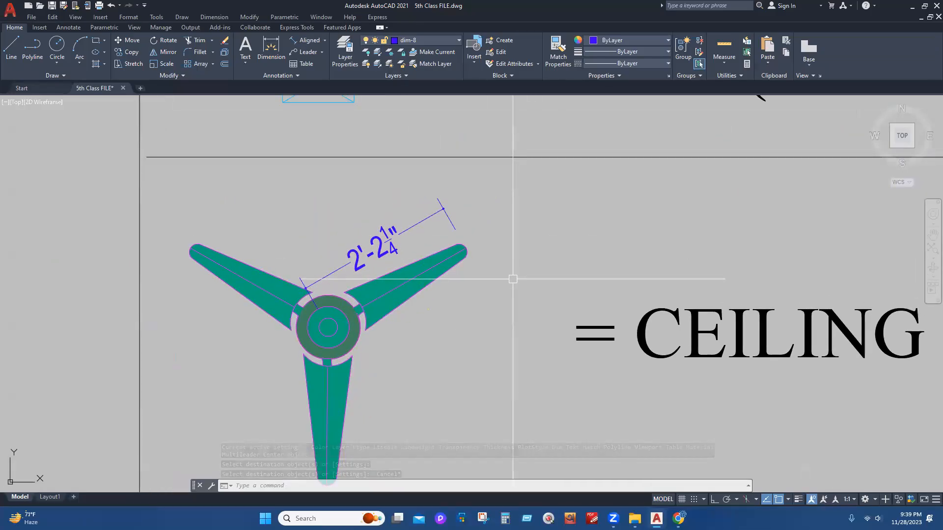
{"action": "left_click", "coordinate": [388, 236]}
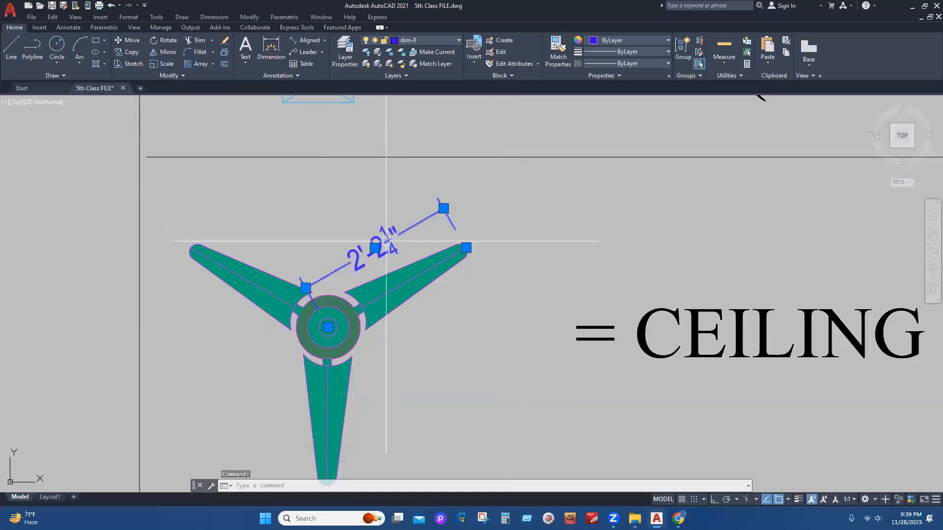
{"action": "key", "text": "Delete"}
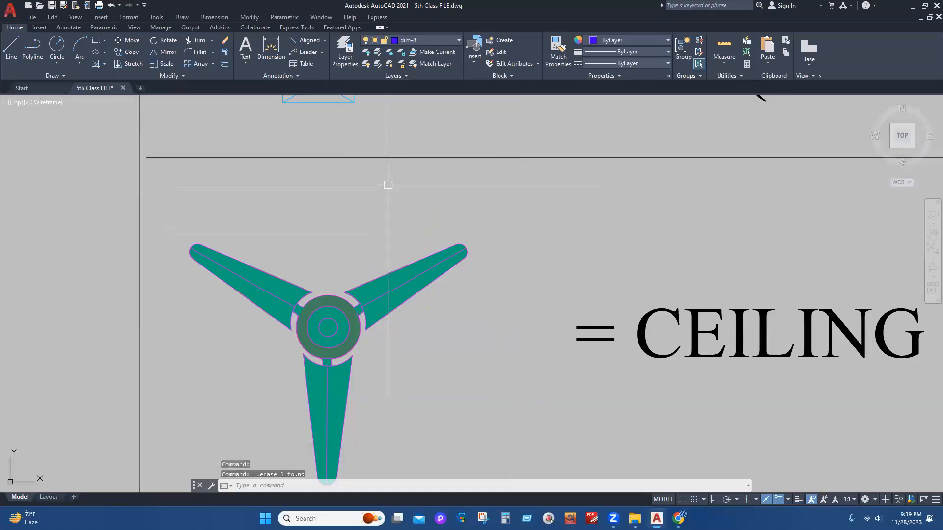
- Examine the master bedroom in the ceiling detail plan and the furniture plan, and return to the legend's switch board symbol
{"action": "scroll", "coordinate": [400, 290], "scroll_direction": "down", "scroll_amount": 4}
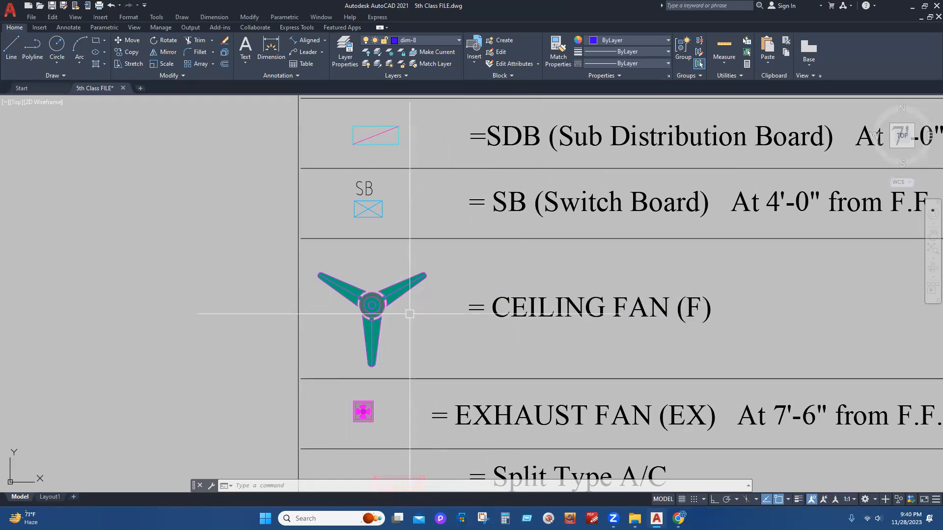
{"action": "scroll", "coordinate": [409, 308], "scroll_direction": "down", "scroll_amount": 3}
{"action": "scroll", "coordinate": [409, 307], "scroll_direction": "down", "scroll_amount": 7}
{"action": "scroll", "coordinate": [392, 384], "scroll_direction": "up", "scroll_amount": 6}
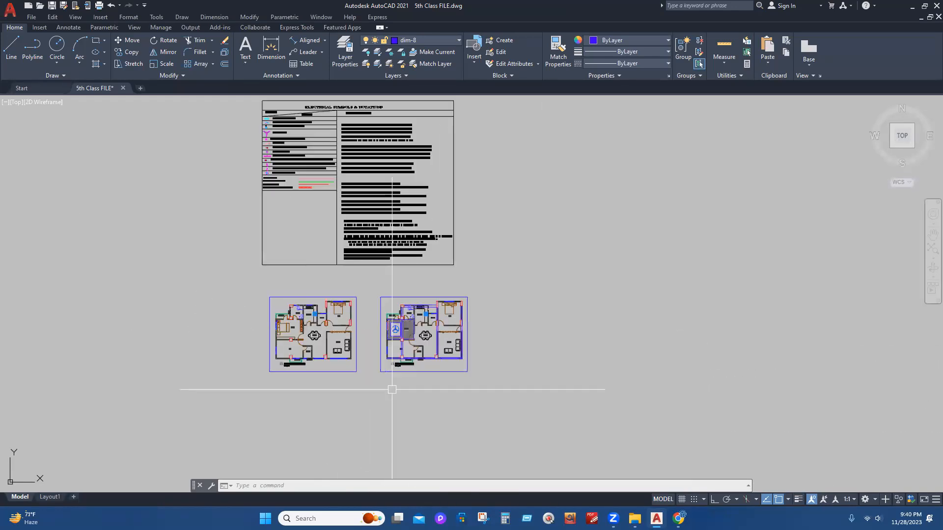
{"action": "scroll", "coordinate": [416, 212], "scroll_direction": "up", "scroll_amount": 4}
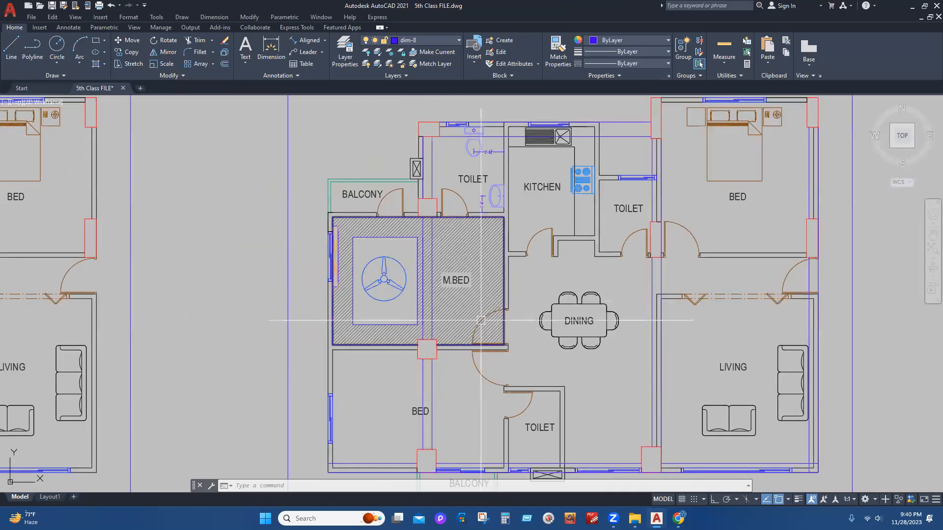
{"action": "scroll", "coordinate": [362, 313], "scroll_direction": "up", "scroll_amount": 2}
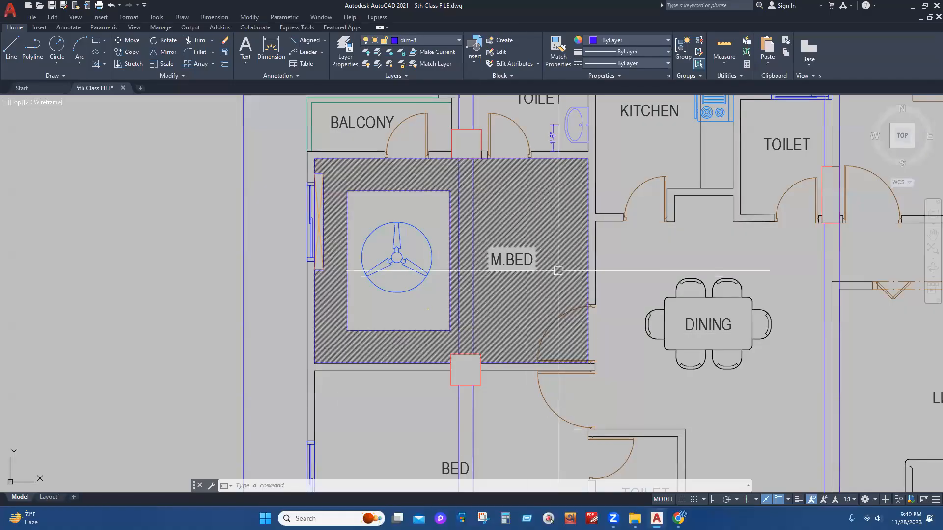
{"action": "scroll", "coordinate": [652, 408], "scroll_direction": "down", "scroll_amount": 6}
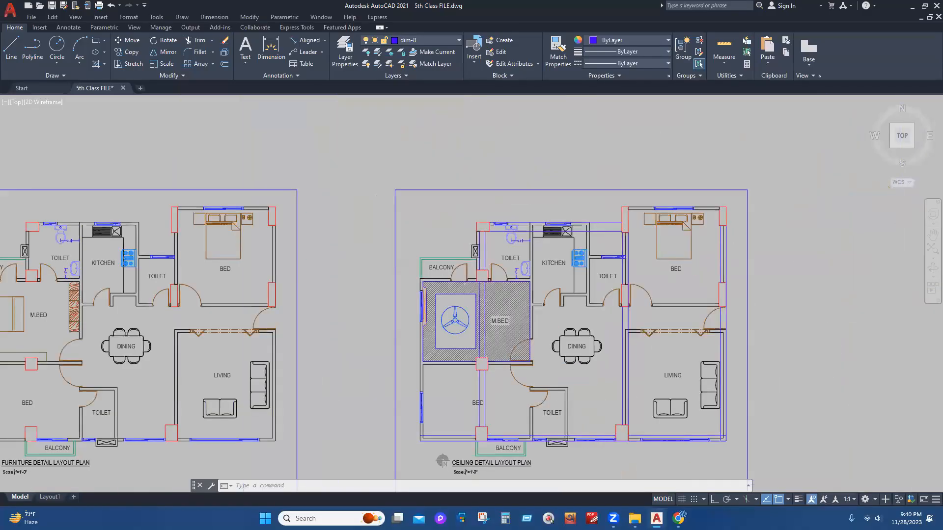
{"action": "scroll", "coordinate": [337, 319], "scroll_direction": "up", "scroll_amount": 3}
{"action": "scroll", "coordinate": [337, 319], "scroll_direction": "up", "scroll_amount": 2}
{"action": "scroll", "coordinate": [314, 310], "scroll_direction": "down", "scroll_amount": 6}
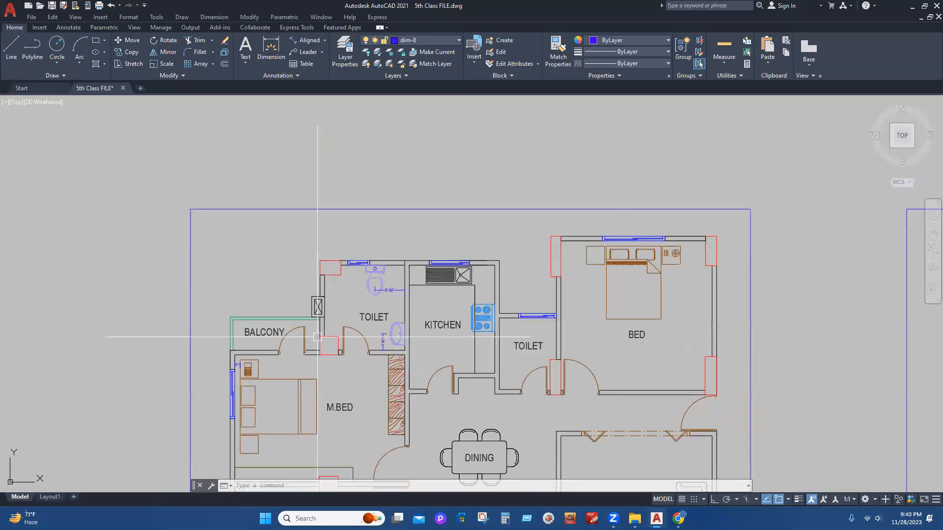
{"action": "scroll", "coordinate": [324, 187], "scroll_direction": "up", "scroll_amount": 5}
{"action": "middle_click_drag", "start_coordinate": [327, 197], "coordinate": [354, 486]}
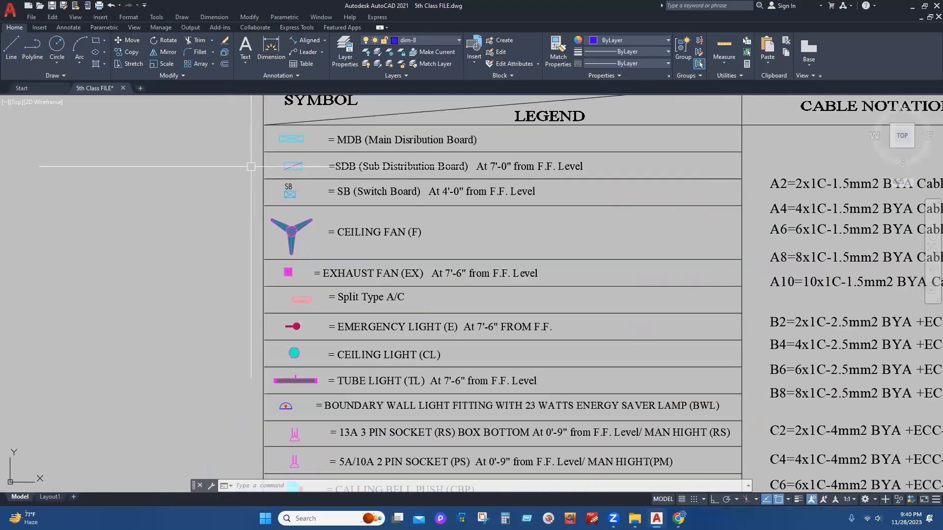
{"action": "scroll", "coordinate": [347, 211], "scroll_direction": "up", "scroll_amount": 4}
{"action": "left_click", "coordinate": [343, 223]}
{"action": "type", "text": "cp"}
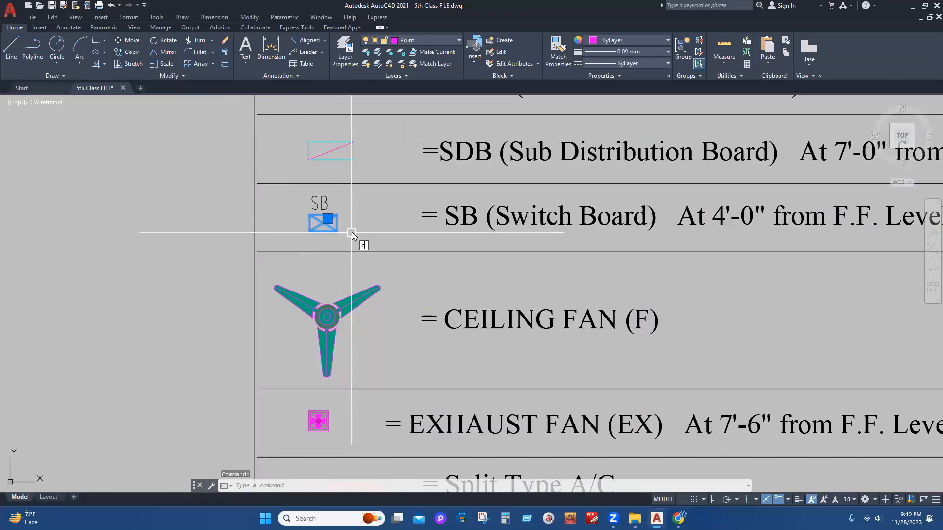
{"action": "key", "text": "Return"}
{"action": "key", "text": "Escape"}
{"action": "key", "text": "Escape"}
- Copy the legend's switch board symbol with its SB label into the ceiling detail plan, between the master bedroom wall and the dining table
{"action": "left_click", "coordinate": [351, 190]}
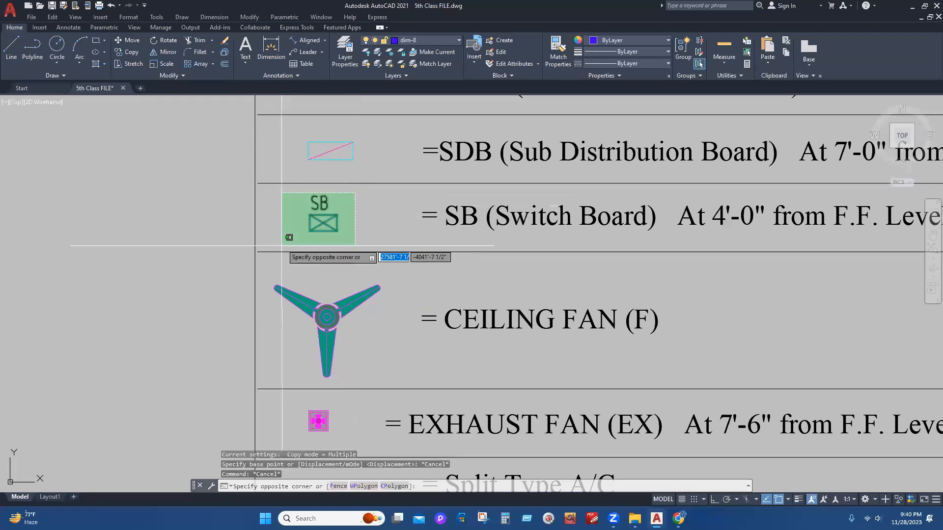
{"action": "left_click", "coordinate": [282, 237]}
{"action": "key", "text": "Return"}
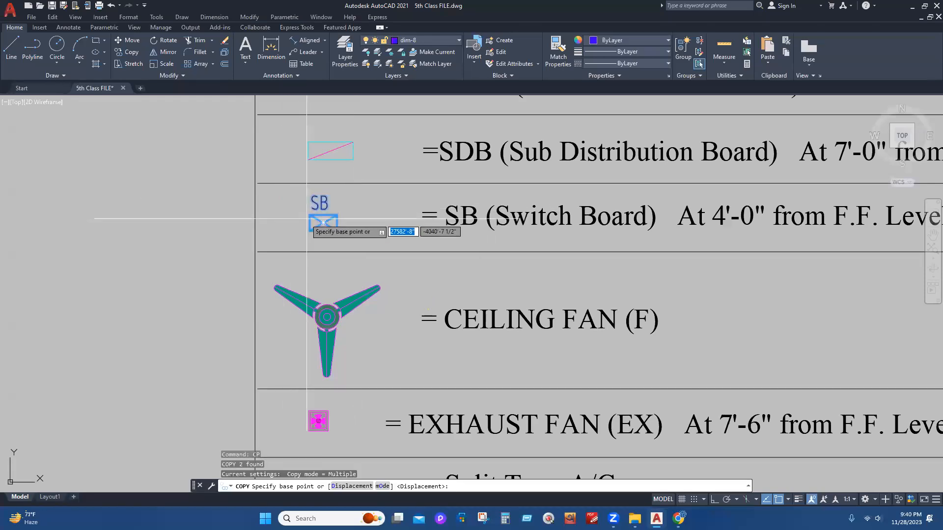
{"action": "left_click", "coordinate": [316, 204]}
{"action": "scroll", "coordinate": [314, 133], "scroll_direction": "down", "scroll_amount": 10}
{"action": "scroll", "coordinate": [407, 265], "scroll_direction": "up", "scroll_amount": 10}
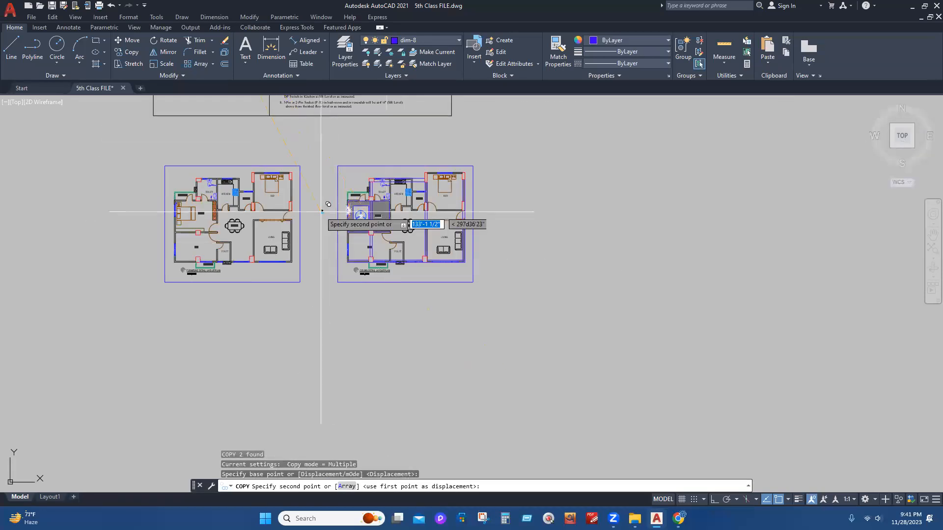
{"action": "scroll", "coordinate": [354, 284], "scroll_direction": "up", "scroll_amount": 5}
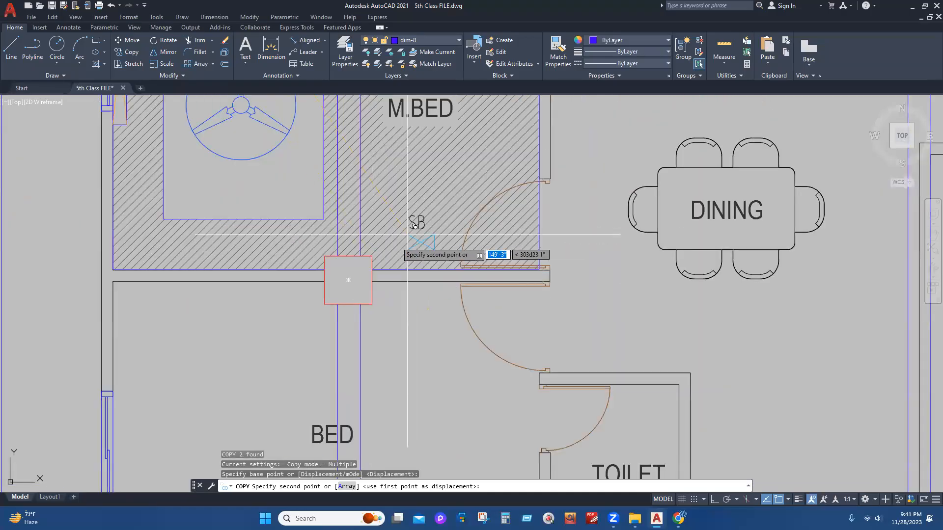
{"action": "left_click", "coordinate": [505, 257]}
{"action": "key", "text": "Escape"}
- Try to rotate the copied switch board symbol and its SB label freehand
{"action": "left_click", "coordinate": [558, 205]}
{"action": "left_click", "coordinate": [499, 326]}
{"action": "type", "text": "ro"}
{"action": "key", "text": "Return"}
{"action": "left_click", "coordinate": [528, 303]}
{"action": "left_click", "coordinate": [527, 221]}
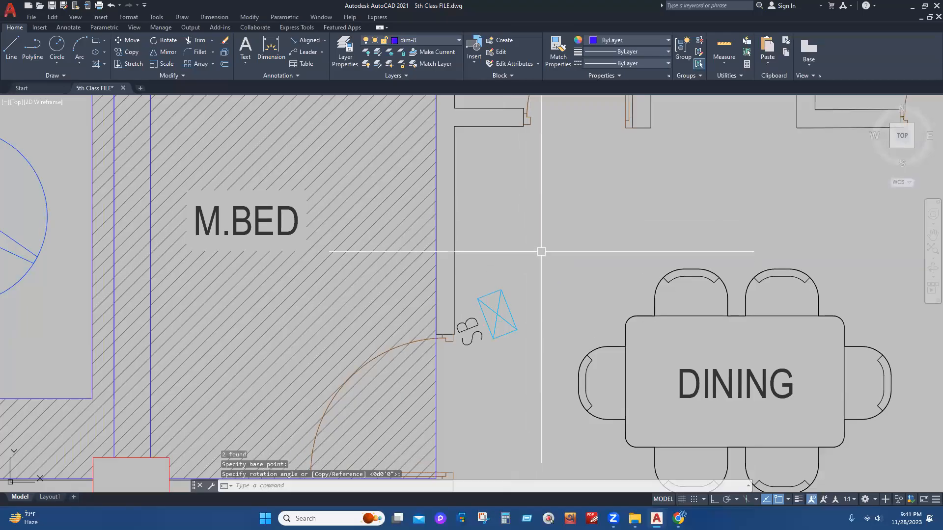
{"action": "key", "text": "ctrl+z"}
- Rotate the copied switch board symbol and its SB label 90° counterclockwise with Ortho on
{"action": "left_click", "coordinate": [553, 194]}
{"action": "left_click", "coordinate": [487, 302]}
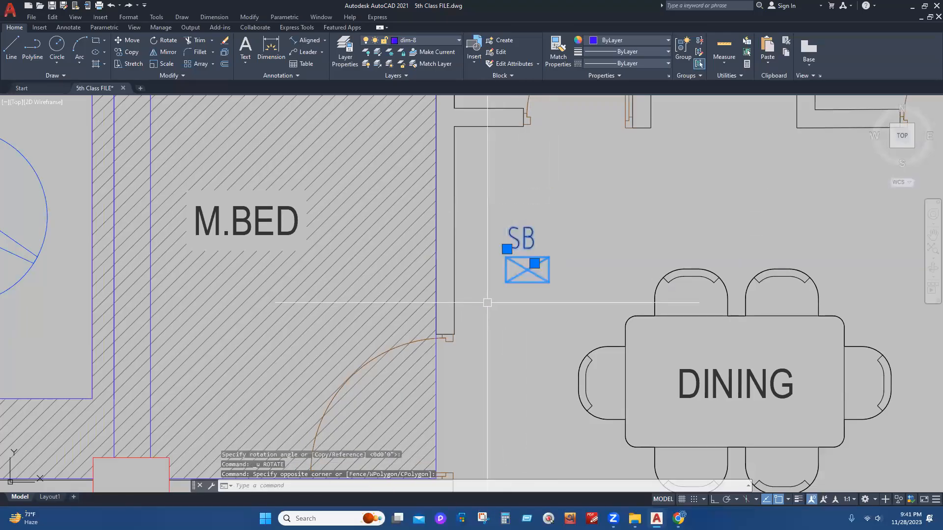
{"action": "type", "text": "ro"}
{"action": "key", "text": "Return"}
{"action": "left_click", "coordinate": [527, 270]}
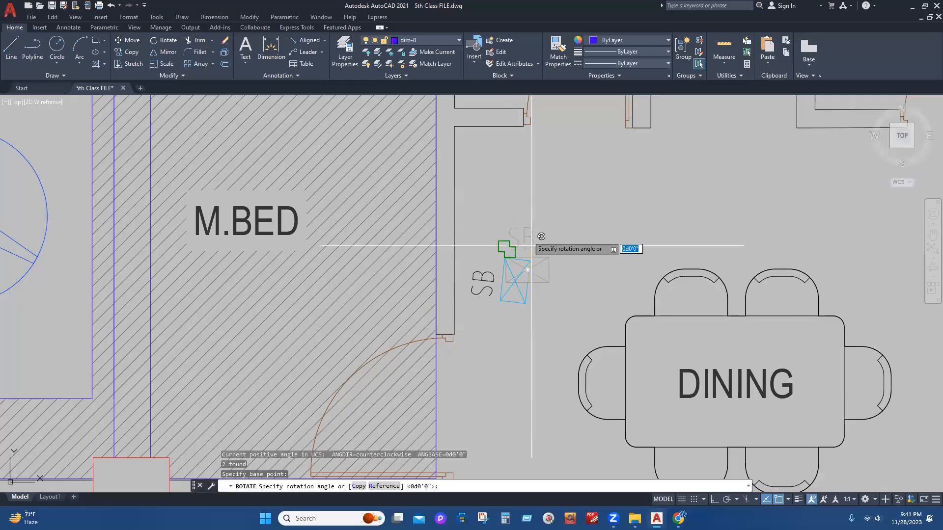
{"action": "left_click", "coordinate": [713, 499]}
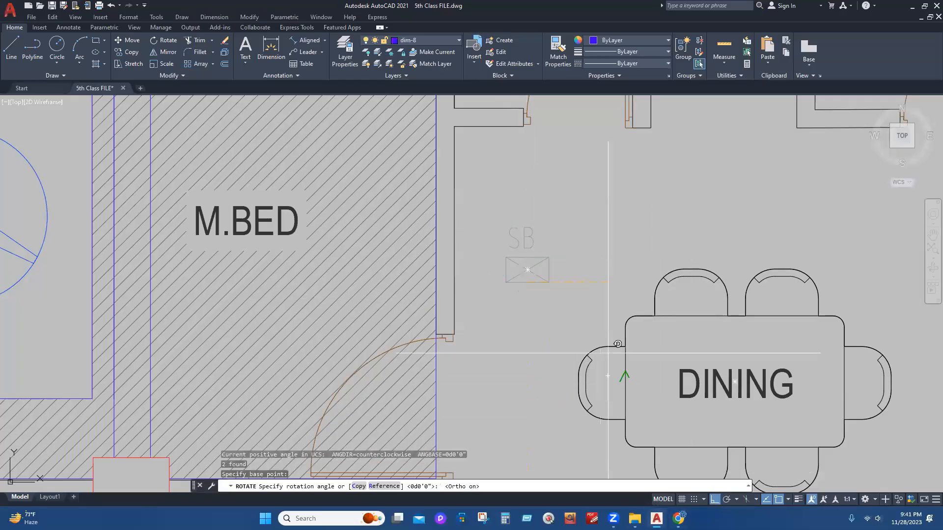
{"action": "left_click", "coordinate": [542, 205]}
- Move the rotated switch board symbol and label to the inner wall corner beside the master bedroom door
{"action": "left_click", "coordinate": [565, 215]}
{"action": "left_click", "coordinate": [501, 308]}
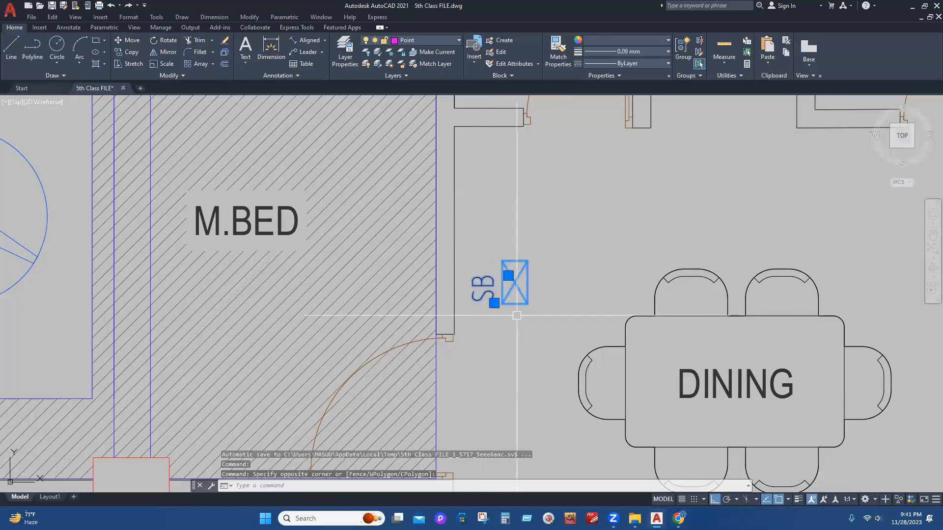
{"action": "type", "text": "m"}
{"action": "key", "text": "Return"}
{"action": "left_click", "coordinate": [527, 303]}
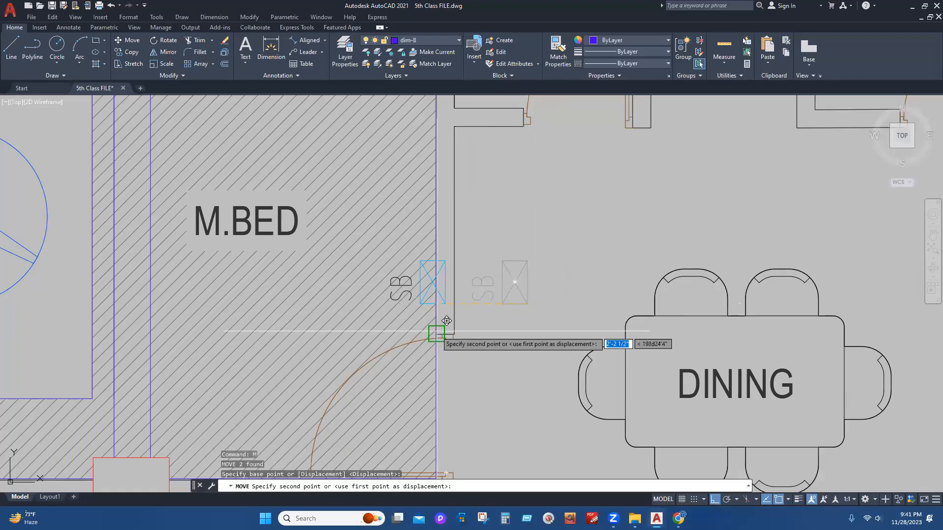
{"action": "left_click", "coordinate": [436, 334]}
{"action": "scroll", "coordinate": [406, 314], "scroll_direction": "up", "scroll_amount": 4}
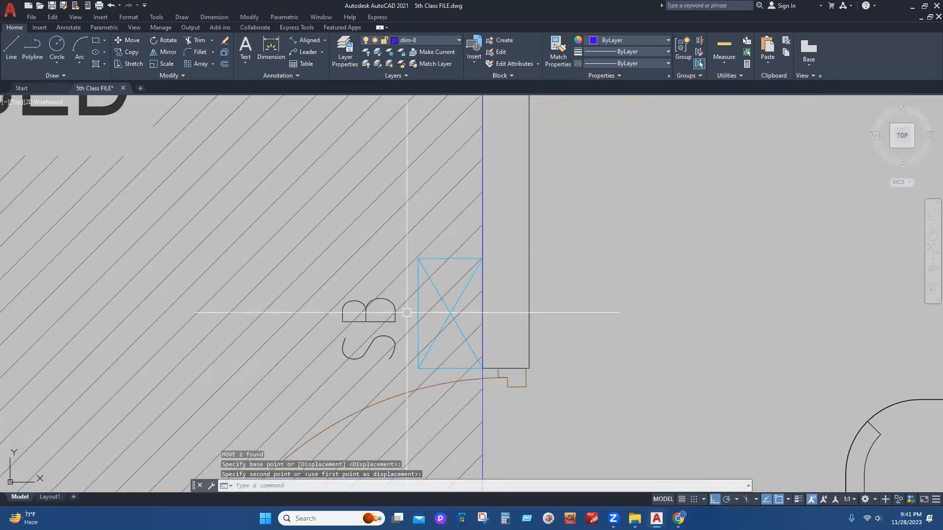
{"action": "left_click", "coordinate": [419, 310]}
{"action": "scroll", "coordinate": [381, 295], "scroll_direction": "down", "scroll_amount": 2}
{"action": "left_click", "coordinate": [388, 292]}
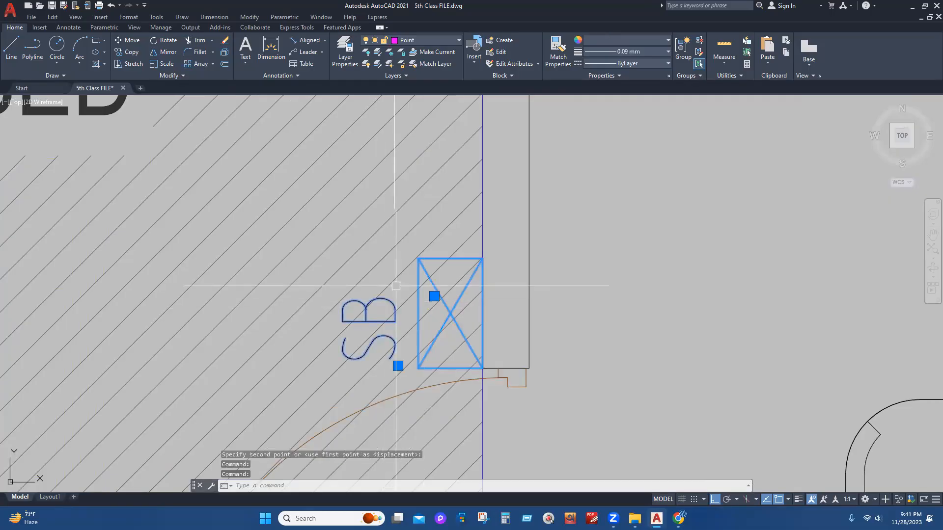
{"action": "scroll", "coordinate": [403, 284], "scroll_direction": "down", "scroll_amount": 5}
{"action": "key", "text": "Escape"}
- Try to freeze the layer of the master bedroom's ceiling outline and hatch
{"action": "left_click", "coordinate": [288, 248]}
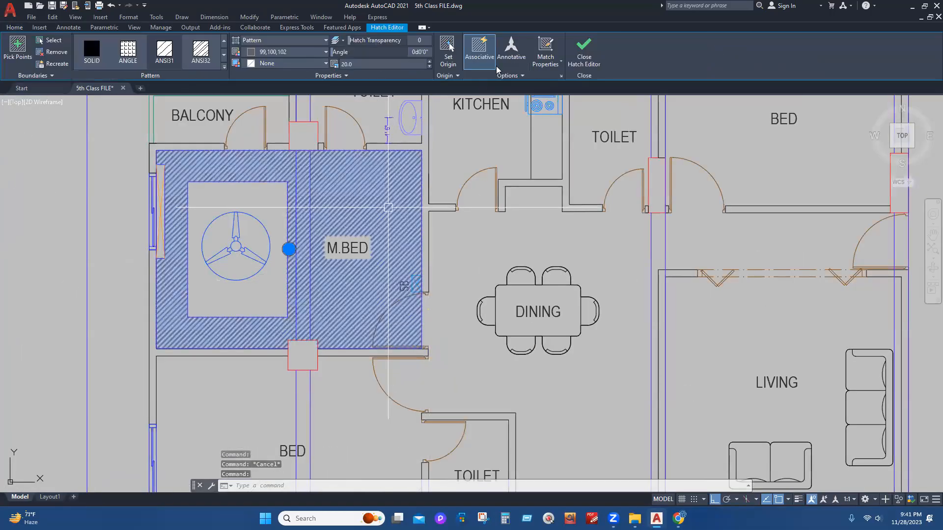
{"action": "key", "text": "Escape"}
{"action": "left_click", "coordinate": [390, 52]}
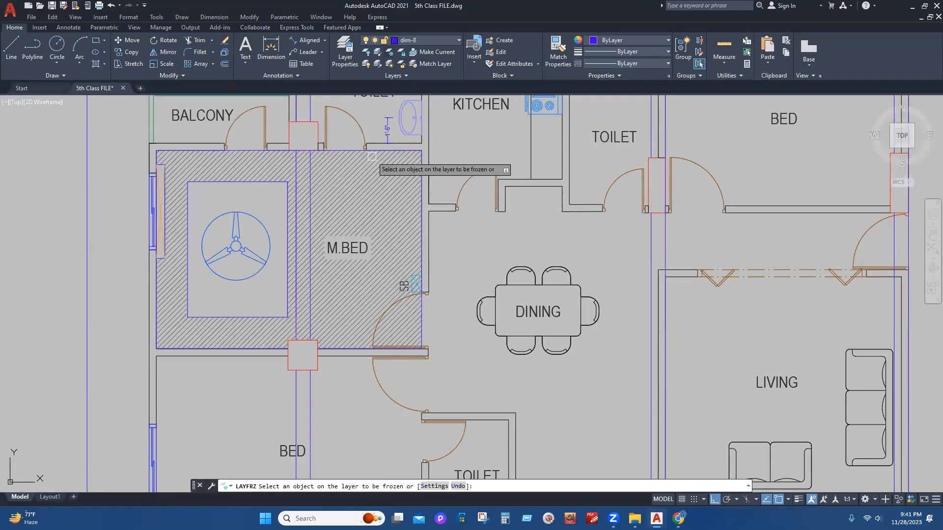
{"action": "left_click", "coordinate": [369, 152]}
{"action": "left_click", "coordinate": [390, 186]}
{"action": "left_click", "coordinate": [212, 158]}
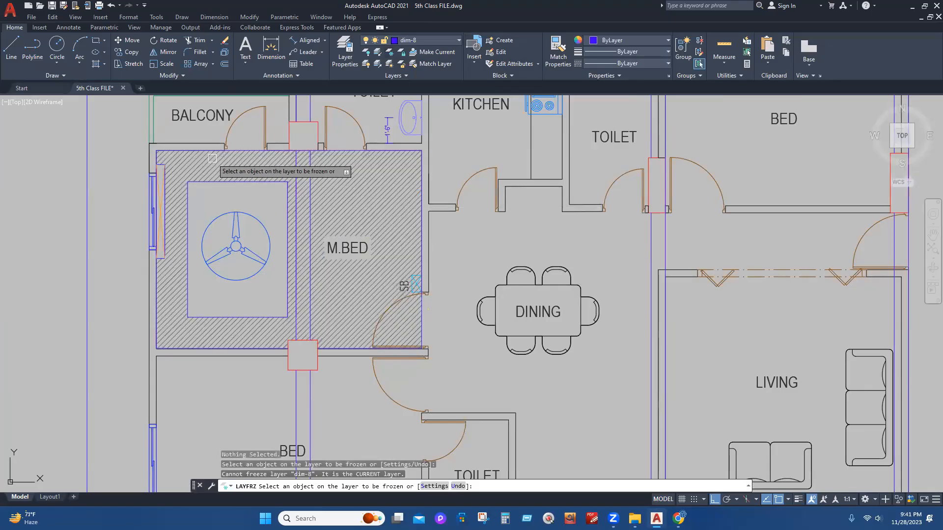
{"action": "key", "text": "Escape"}
{"action": "left_click", "coordinate": [344, 179]}
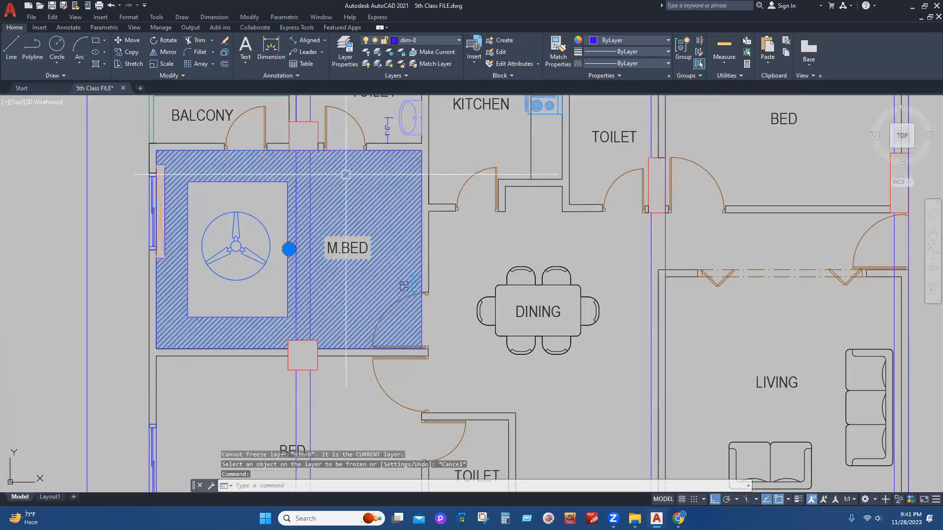
{"action": "scroll", "coordinate": [226, 300], "scroll_direction": "down", "scroll_amount": 2}
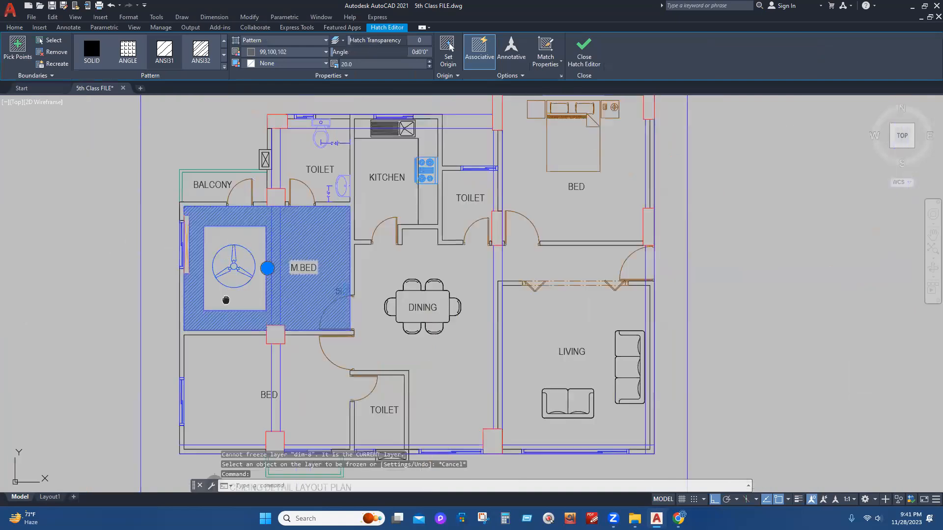
{"action": "middle_click_drag", "start_coordinate": [226, 300], "coordinate": [444, 239]}
{"action": "key", "text": "Escape"}
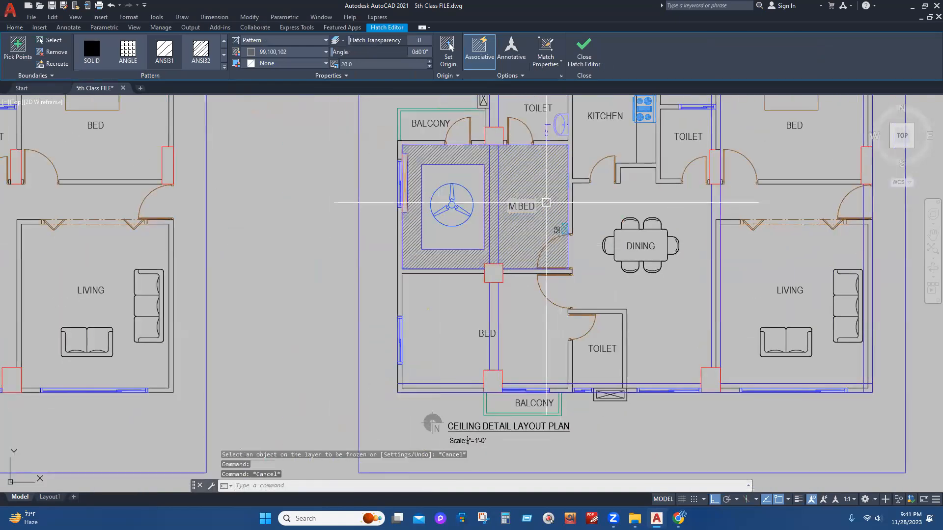
- Move the switch board symbol and its SB label 1' up along the master bedroom wall, away from the door
{"action": "scroll", "coordinate": [568, 229], "scroll_direction": "up", "scroll_amount": 8}
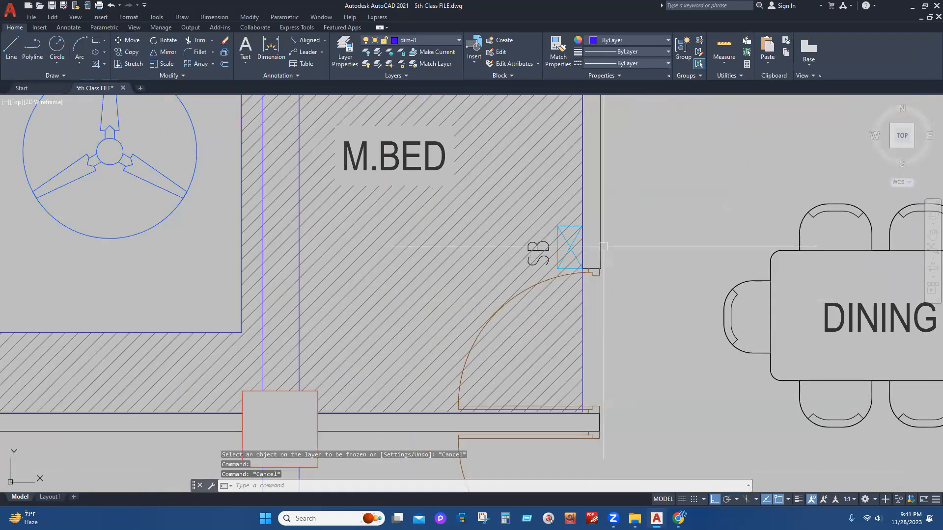
{"action": "scroll", "coordinate": [590, 250], "scroll_direction": "up", "scroll_amount": 4}
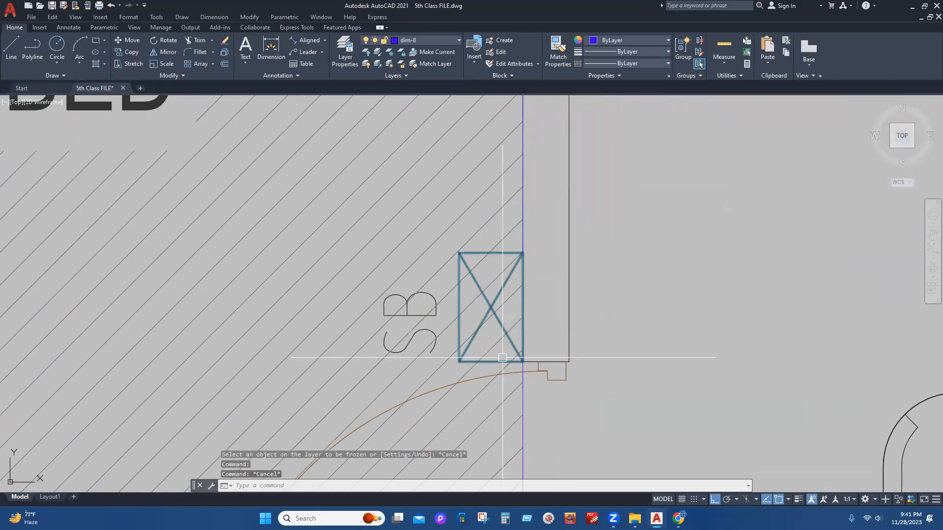
{"action": "left_click", "coordinate": [459, 310]}
{"action": "scroll", "coordinate": [369, 339], "scroll_direction": "down", "scroll_amount": 4}
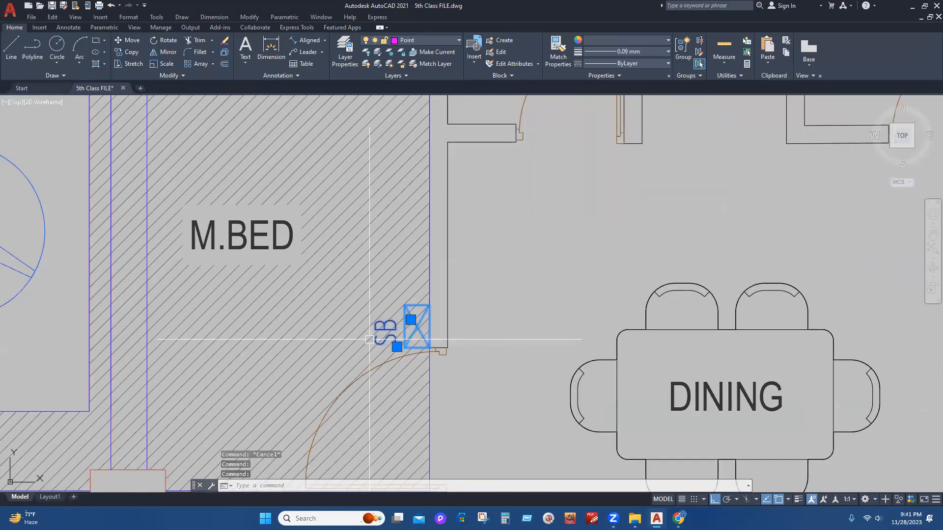
{"action": "mouse_move", "coordinate": [476, 294]}
{"action": "middle_mouse_down"}
{"action": "mouse_move", "coordinate": [444, 371]}
{"action": "mouse_move", "coordinate": [434, 322]}
{"action": "mouse_move", "coordinate": [441, 362]}
{"action": "mouse_move", "coordinate": [442, 332]}
{"action": "middle_mouse_up"}
{"action": "type", "text": "m"}
{"action": "key", "text": "Return"}
{"action": "left_click", "coordinate": [475, 373]}
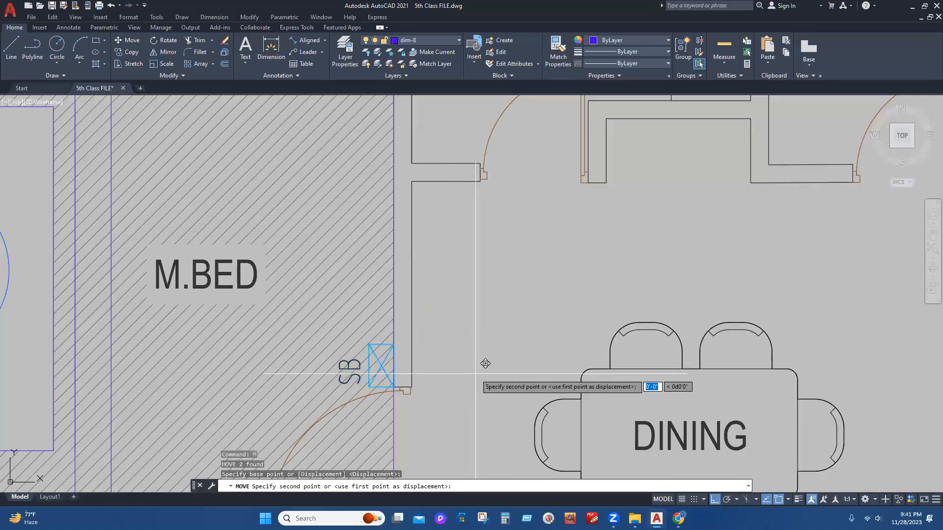
{"action": "type", "text": "1'"}
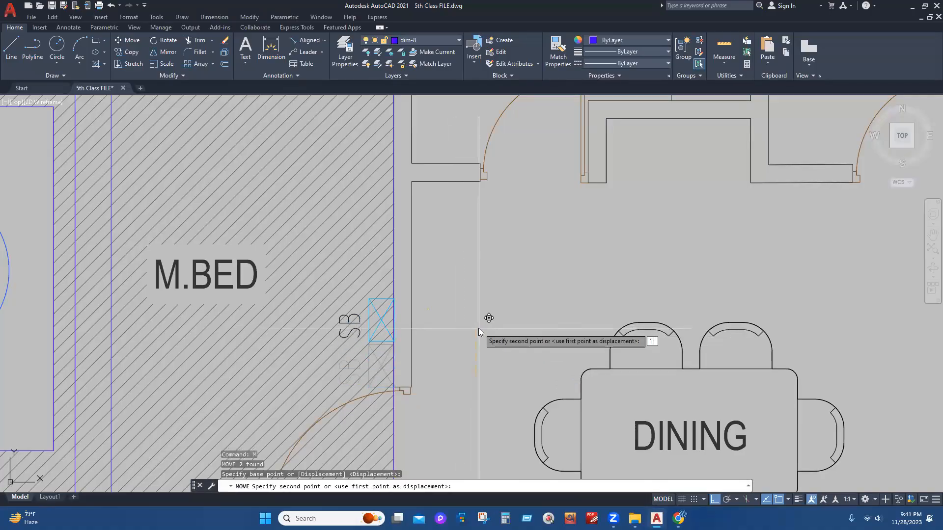
{"action": "key", "text": "Return"}
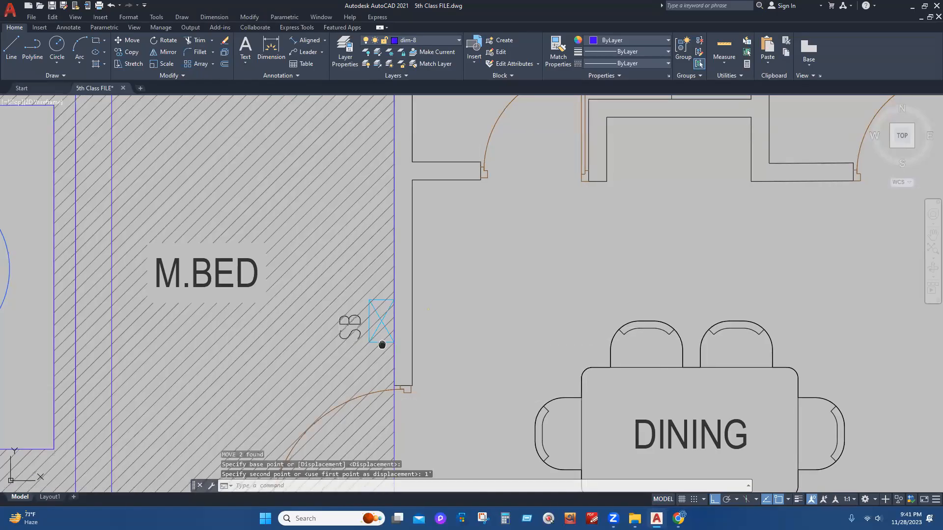
{"action": "middle_click_drag", "start_coordinate": [382, 345], "coordinate": [423, 274]}
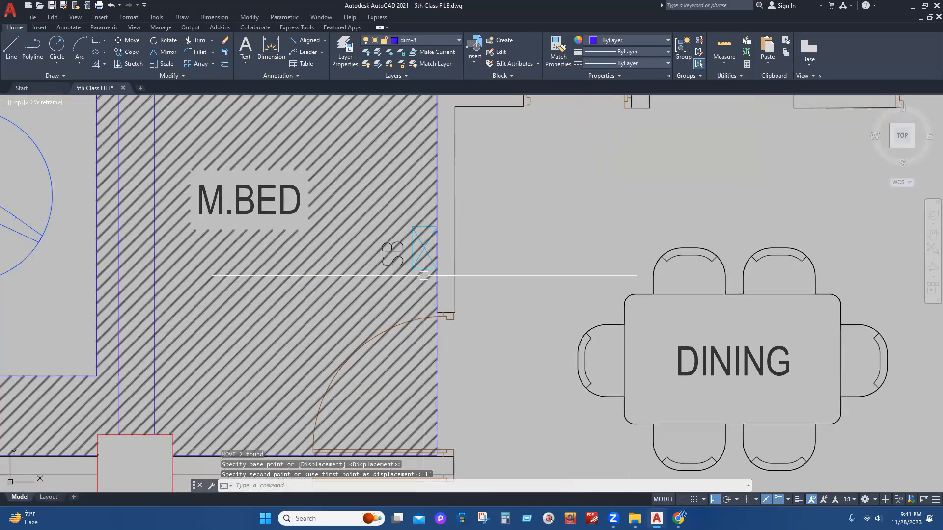
{"action": "scroll", "coordinate": [421, 352], "scroll_direction": "down", "scroll_amount": 2}
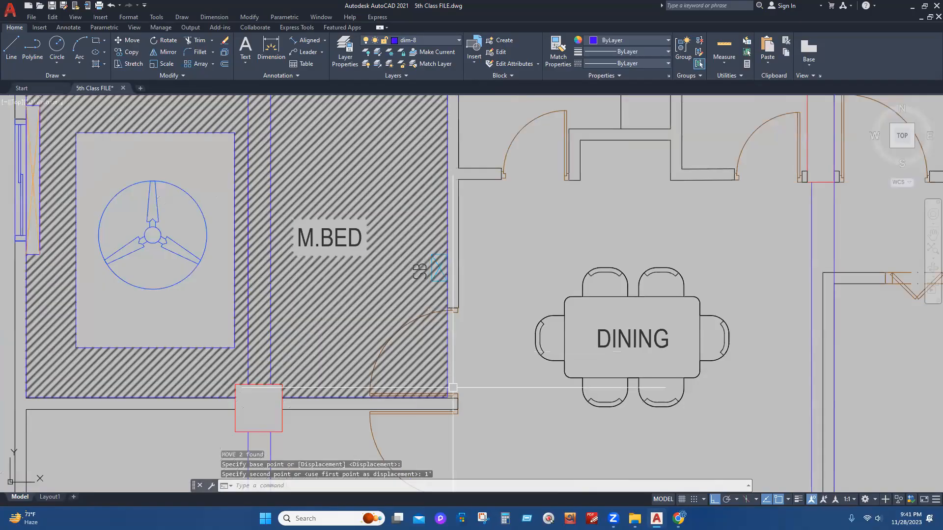
{"action": "scroll", "coordinate": [395, 305], "scroll_direction": "down", "scroll_amount": 2}
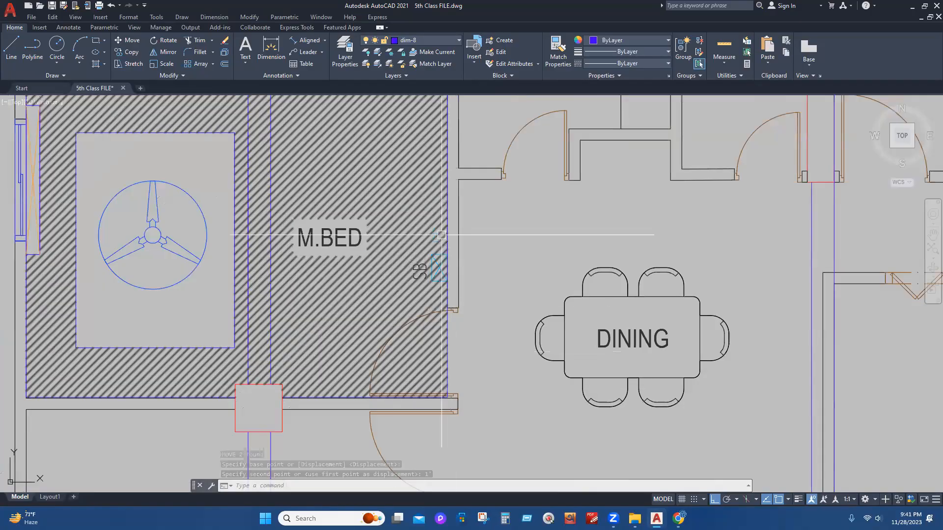
- Examine the electrical symbols legend, including the socket and light symbols, pipe line types, cable notations and notes
{"action": "scroll", "coordinate": [474, 347], "scroll_direction": "down", "scroll_amount": 1}
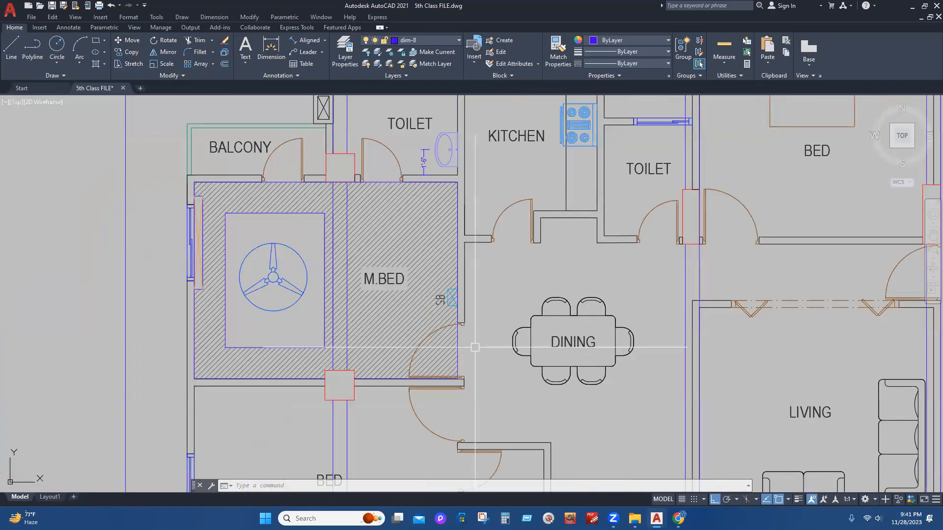
{"action": "scroll", "coordinate": [474, 348], "scroll_direction": "down", "scroll_amount": 5}
{"action": "mouse_move", "coordinate": [384, 274]}
{"action": "middle_mouse_down"}
{"action": "mouse_move", "coordinate": [407, 369]}
{"action": "mouse_move", "coordinate": [457, 469]}
{"action": "mouse_move", "coordinate": [502, 529]}
{"action": "middle_mouse_up"}
{"action": "middle_click_drag", "start_coordinate": [280, 205], "coordinate": [333, 365]}
{"action": "scroll", "coordinate": [276, 202], "scroll_direction": "up", "scroll_amount": 6}
{"action": "middle_click_drag", "start_coordinate": [486, 378], "coordinate": [457, 276]}
{"action": "scroll", "coordinate": [388, 273], "scroll_direction": "down", "scroll_amount": 2}
{"action": "middle_click_drag", "start_coordinate": [346, 282], "coordinate": [402, 324]}
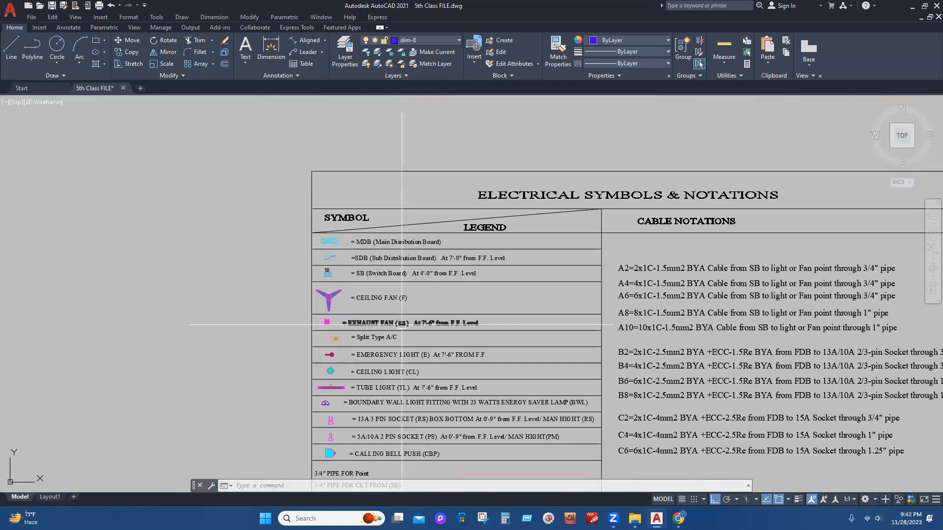
{"action": "scroll", "coordinate": [325, 364], "scroll_direction": "up", "scroll_amount": 2}
{"action": "middle_click_drag", "start_coordinate": [527, 404], "coordinate": [528, 275]}
{"action": "mouse_move", "coordinate": [591, 385]}
{"action": "middle_mouse_down"}
{"action": "mouse_move", "coordinate": [567, 401]}
{"action": "mouse_move", "coordinate": [563, 365]}
{"action": "mouse_move", "coordinate": [535, 328]}
{"action": "middle_mouse_up"}
{"action": "scroll", "coordinate": [509, 327], "scroll_direction": "down", "scroll_amount": 2}
{"action": "scroll", "coordinate": [508, 326], "scroll_direction": "down", "scroll_amount": 4}
{"action": "scroll", "coordinate": [348, 256], "scroll_direction": "up", "scroll_amount": 4}
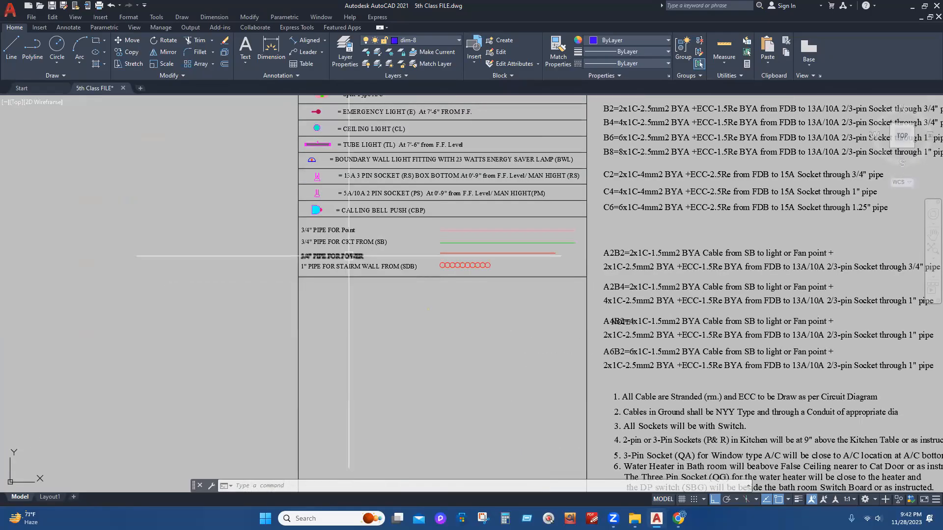
{"action": "scroll", "coordinate": [387, 282], "scroll_direction": "down", "scroll_amount": 2}
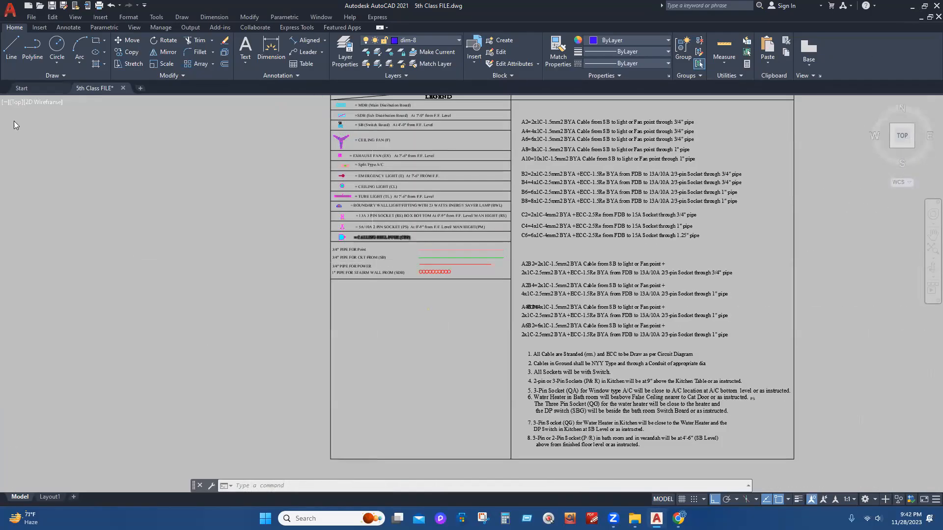
{"action": "scroll", "coordinate": [329, 205], "scroll_direction": "down", "scroll_amount": 2}
{"action": "middle_click_drag", "start_coordinate": [359, 243], "coordinate": [285, 143]}
- Open the CAD FOR INTERIOR drawing from the [8th Batch]- 06 folder on the desktop
{"action": "left_click", "coordinate": [912, 7]}
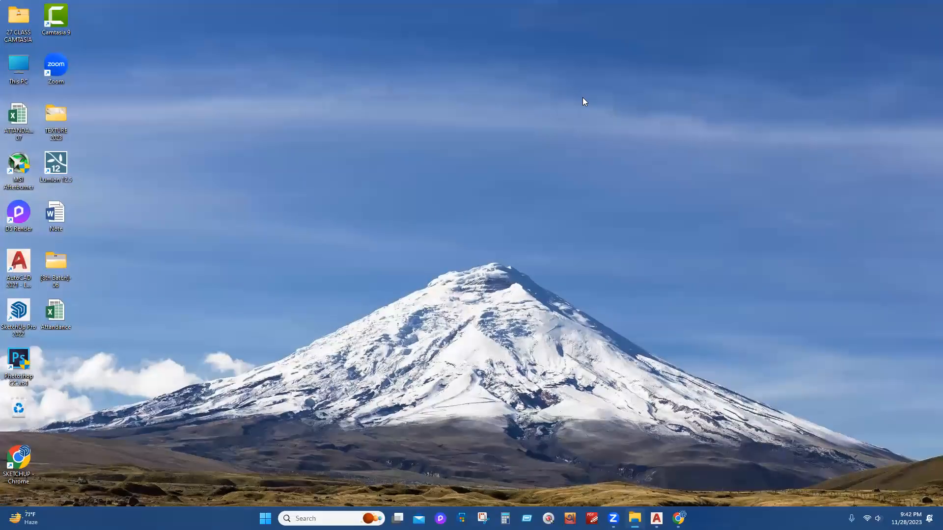
{"action": "double_click", "coordinate": [56, 268]}
{"action": "double_click", "coordinate": [588, 101]}
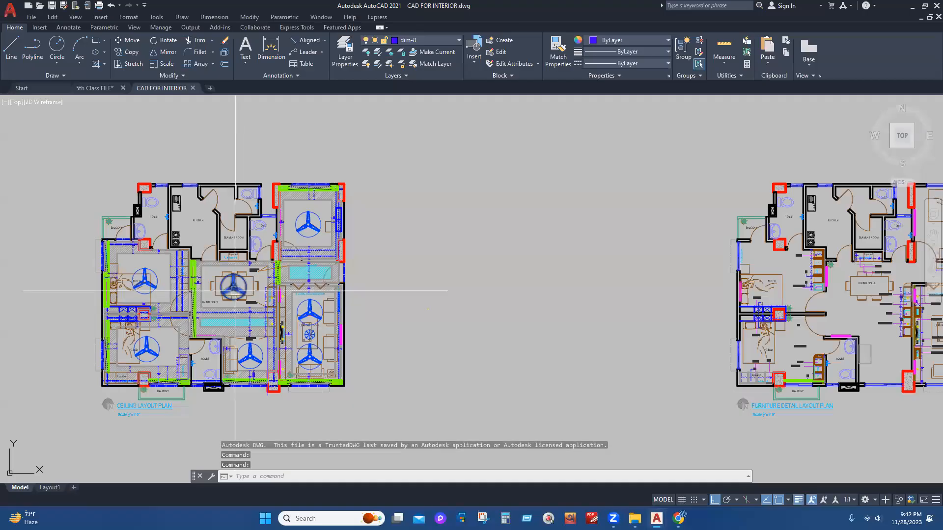
- Examine the ceiling layout plan in the CAD FOR INTERIOR drawing, from the bedrooms across to the living room
{"action": "scroll", "coordinate": [125, 302], "scroll_direction": "up", "scroll_amount": 2}
{"action": "scroll", "coordinate": [129, 298], "scroll_direction": "up", "scroll_amount": 2}
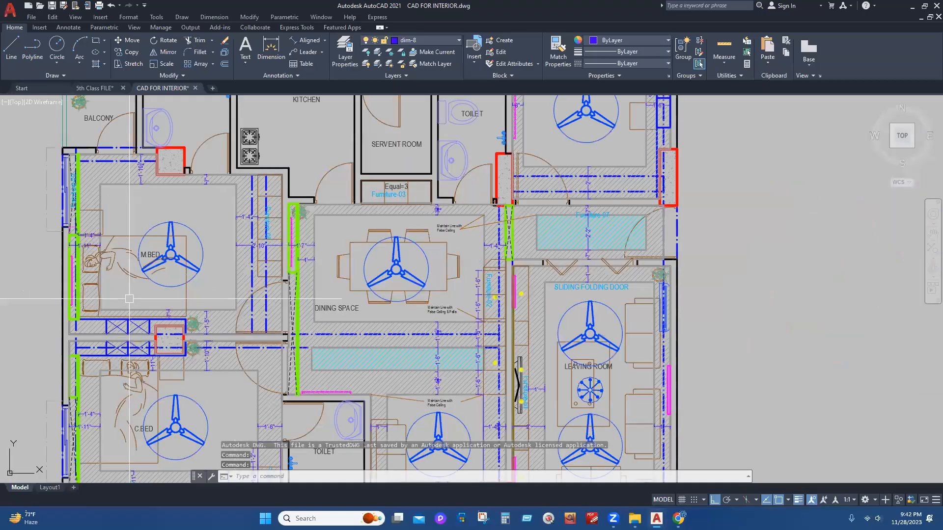
{"action": "scroll", "coordinate": [130, 298], "scroll_direction": "up", "scroll_amount": 2}
{"action": "scroll", "coordinate": [154, 279], "scroll_direction": "down", "scroll_amount": 6}
{"action": "scroll", "coordinate": [462, 267], "scroll_direction": "up", "scroll_amount": 4}
{"action": "middle_click_drag", "start_coordinate": [174, 230], "coordinate": [784, 331]}
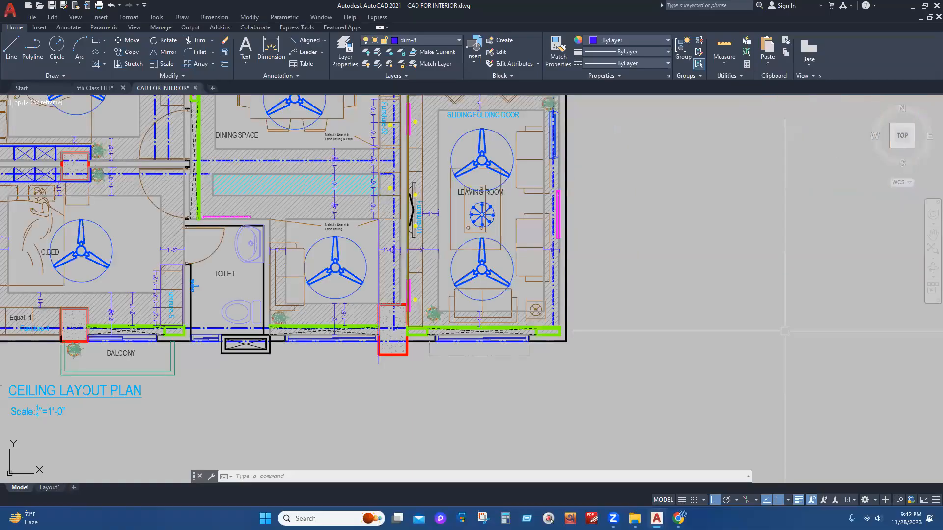
{"action": "scroll", "coordinate": [385, 283], "scroll_direction": "up", "scroll_amount": 2}
{"action": "middle_click_drag", "start_coordinate": [391, 282], "coordinate": [426, 283]}
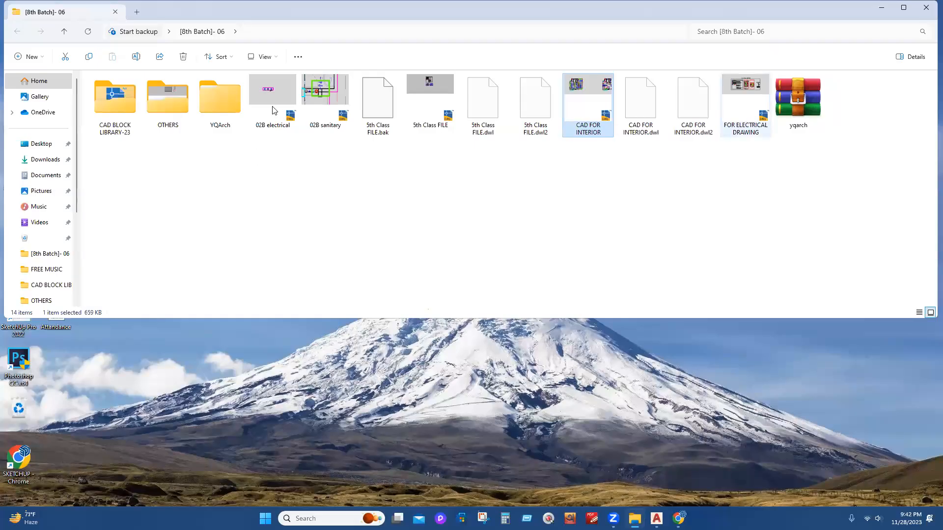
- Open the 02B electrical drawing from the same folder, check the 5th Class FILE drawing and return to CAD FOR INTERIOR
{"action": "left_click", "coordinate": [273, 101]}
{"action": "double_click", "coordinate": [273, 102]}
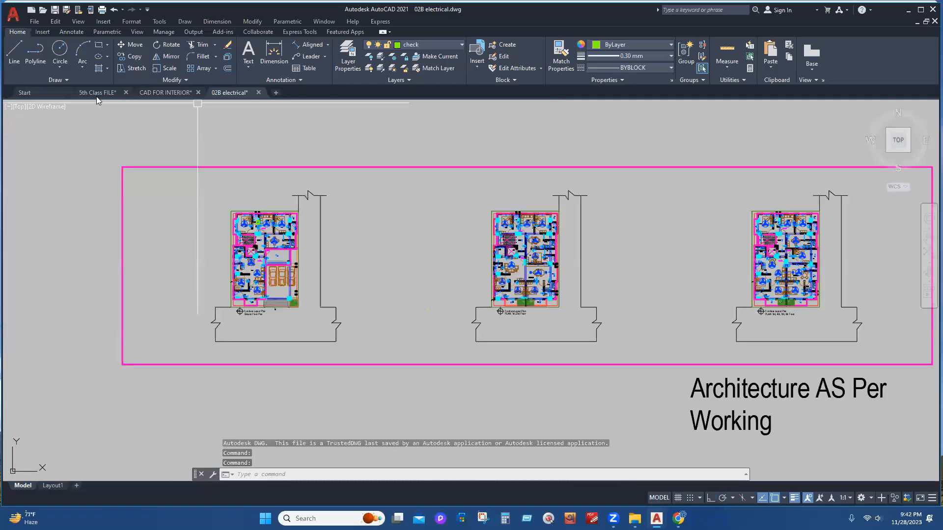
{"action": "left_click", "coordinate": [116, 92]}
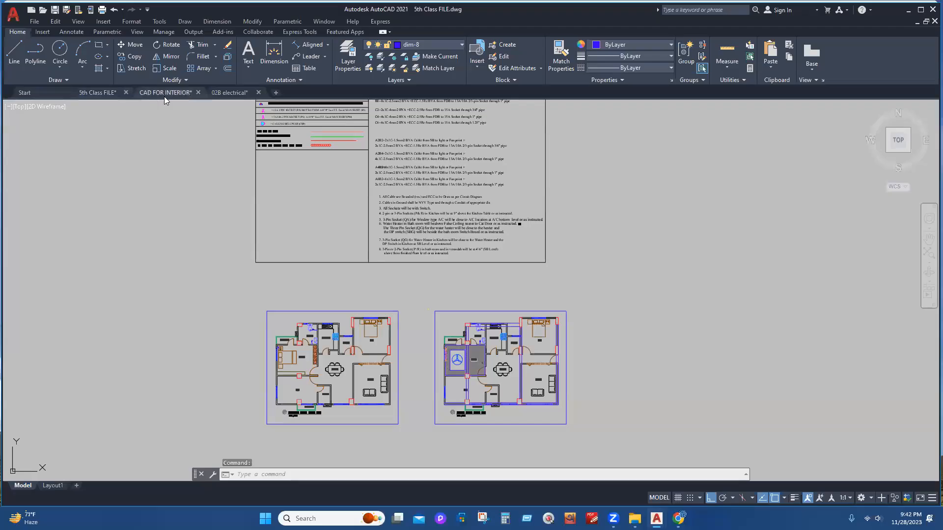
{"action": "key", "text": "ctrl+Tab"}
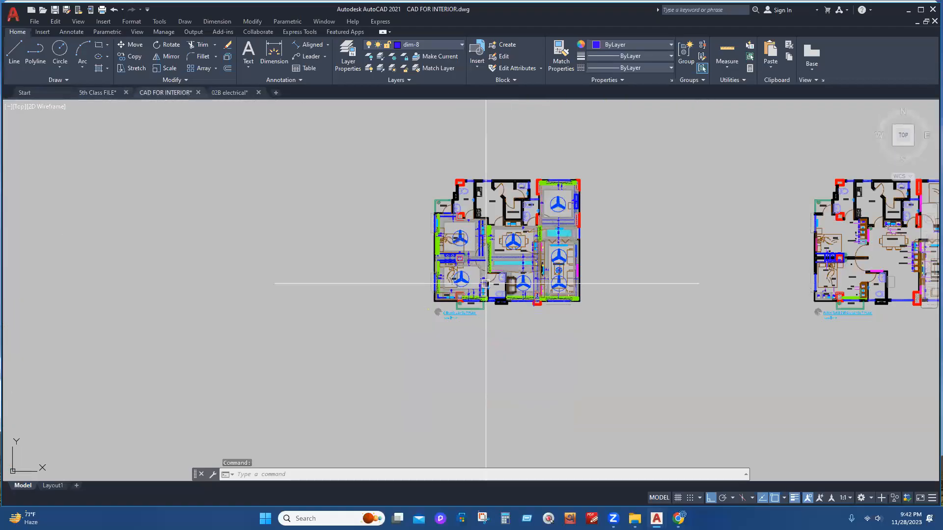
- Examine the green dashed lines along the master bedroom, dining space and child bedroom walls of the ceiling layout plan
{"action": "scroll", "coordinate": [485, 283], "scroll_direction": "up", "scroll_amount": 10}
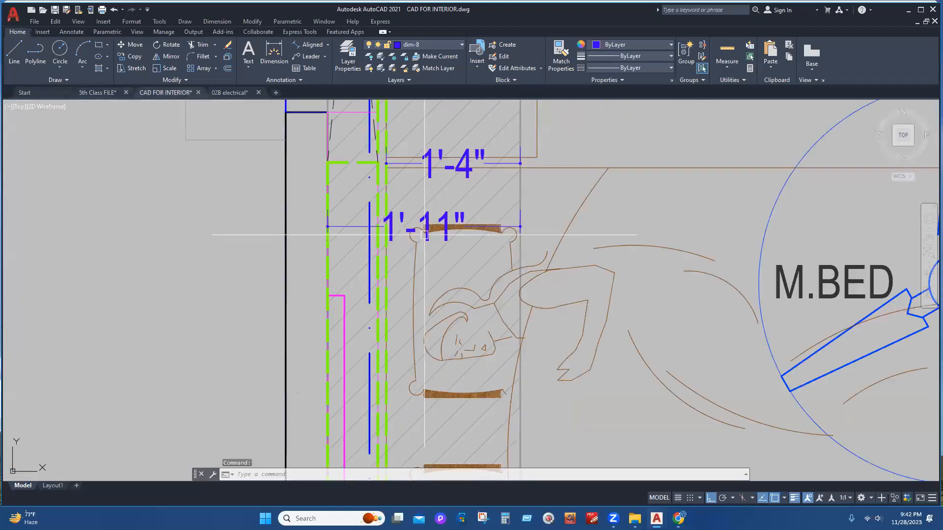
{"action": "scroll", "coordinate": [424, 235], "scroll_direction": "down", "scroll_amount": 5}
{"action": "scroll", "coordinate": [794, 282], "scroll_direction": "up", "scroll_amount": 2}
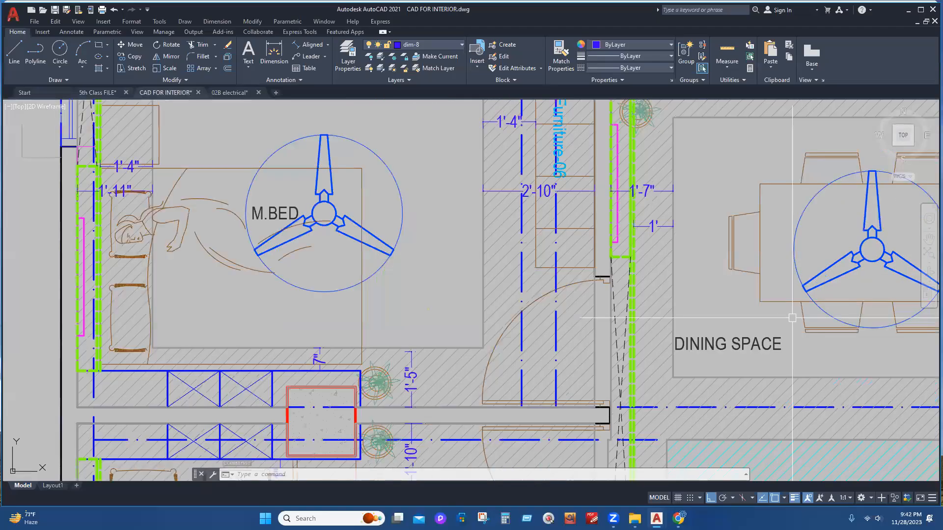
{"action": "middle_click_drag", "start_coordinate": [673, 319], "coordinate": [643, 141]}
{"action": "scroll", "coordinate": [600, 287], "scroll_direction": "up", "scroll_amount": 5}
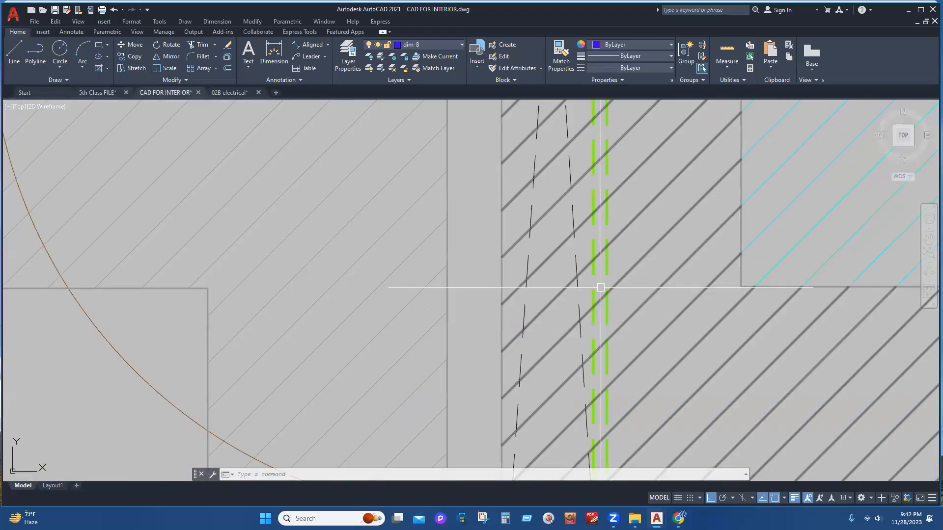
{"action": "left_click", "coordinate": [600, 288]}
{"action": "scroll", "coordinate": [652, 299], "scroll_direction": "down", "scroll_amount": 5}
{"action": "middle_click_drag", "start_coordinate": [386, 242], "coordinate": [712, 144]}
{"action": "middle_click_drag", "start_coordinate": [353, 332], "coordinate": [357, 248]}
{"action": "scroll", "coordinate": [394, 314], "scroll_direction": "down", "scroll_amount": 2}
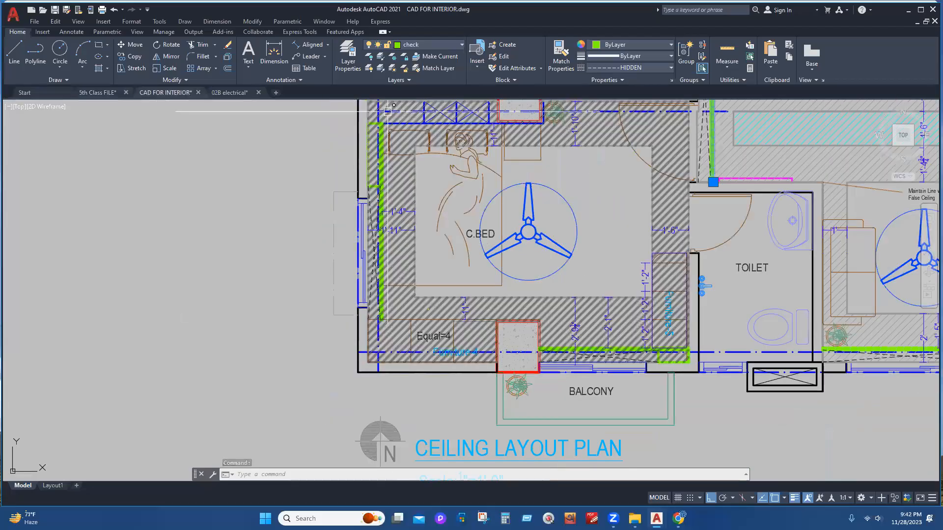
{"action": "scroll", "coordinate": [393, 105], "scroll_direction": "up", "scroll_amount": 2}
{"action": "scroll", "coordinate": [257, 285], "scroll_direction": "down", "scroll_amount": 2}
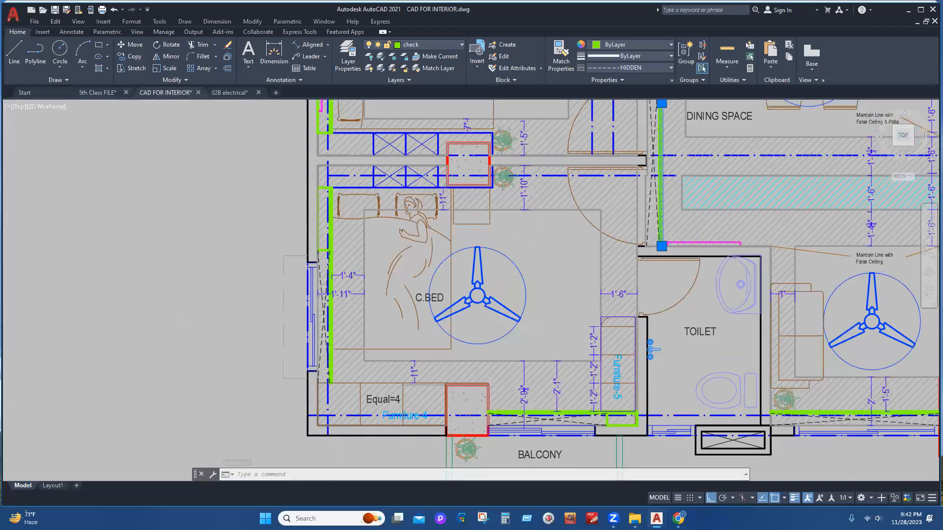
{"action": "key", "text": "Escape"}
- Examine the ceiling edges along the living room windows and the green dashed panel on the dining space wall
{"action": "scroll", "coordinate": [257, 286], "scroll_direction": "down", "scroll_amount": 2}
{"action": "scroll", "coordinate": [785, 388], "scroll_direction": "up", "scroll_amount": 4}
{"action": "middle_click_drag", "start_coordinate": [814, 381], "coordinate": [444, 345]}
{"action": "scroll", "coordinate": [614, 301], "scroll_direction": "up", "scroll_amount": 5}
{"action": "scroll", "coordinate": [614, 300], "scroll_direction": "down", "scroll_amount": 8}
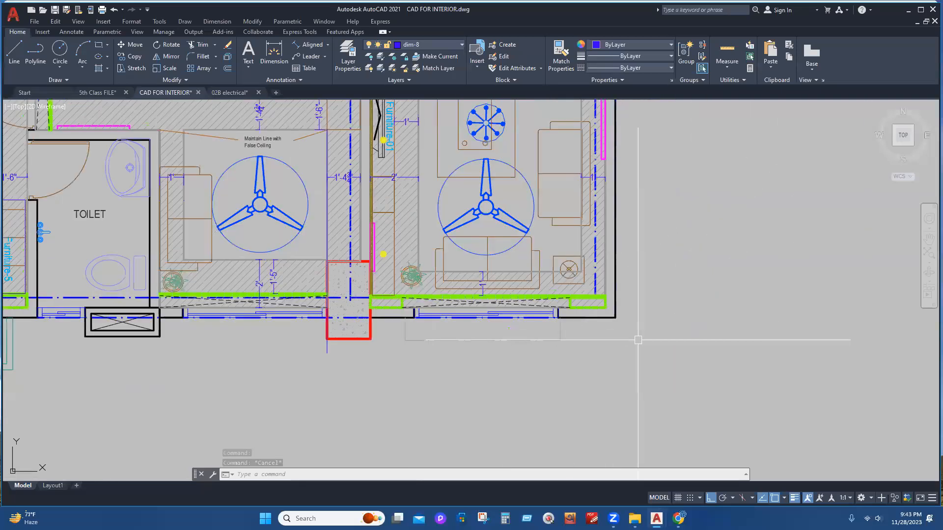
{"action": "middle_click_drag", "start_coordinate": [330, 243], "coordinate": [666, 362]}
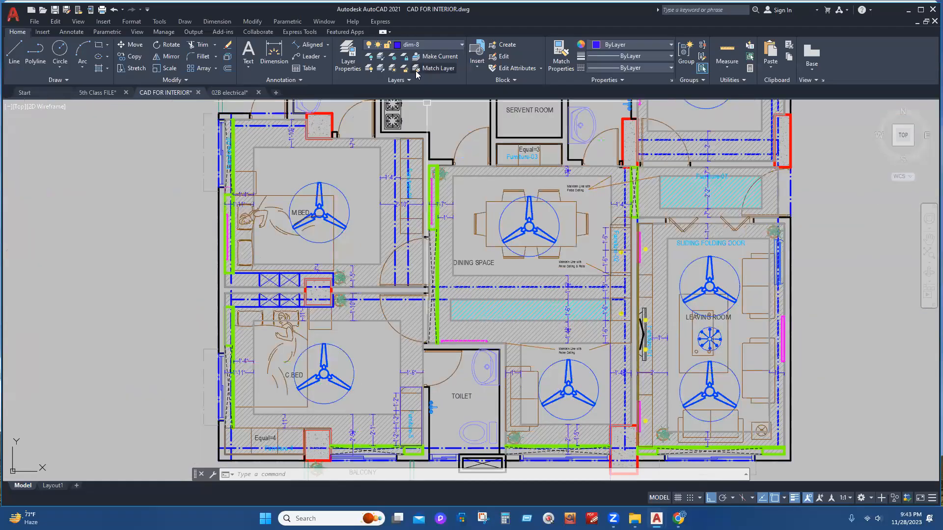
{"action": "scroll", "coordinate": [427, 186], "scroll_direction": "up", "scroll_amount": 6}
{"action": "key", "text": "Escape"}
{"action": "key", "text": "Escape"}
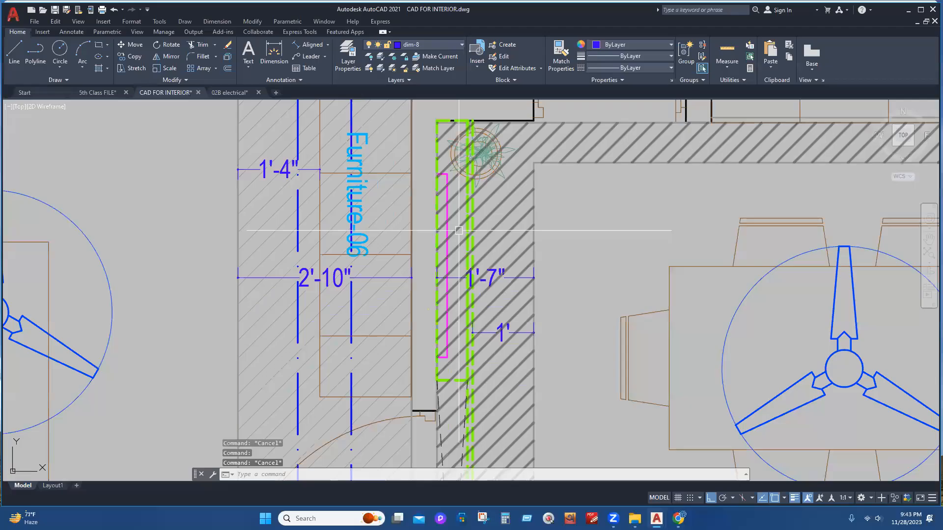
{"action": "scroll", "coordinate": [458, 230], "scroll_direction": "down", "scroll_amount": 5}
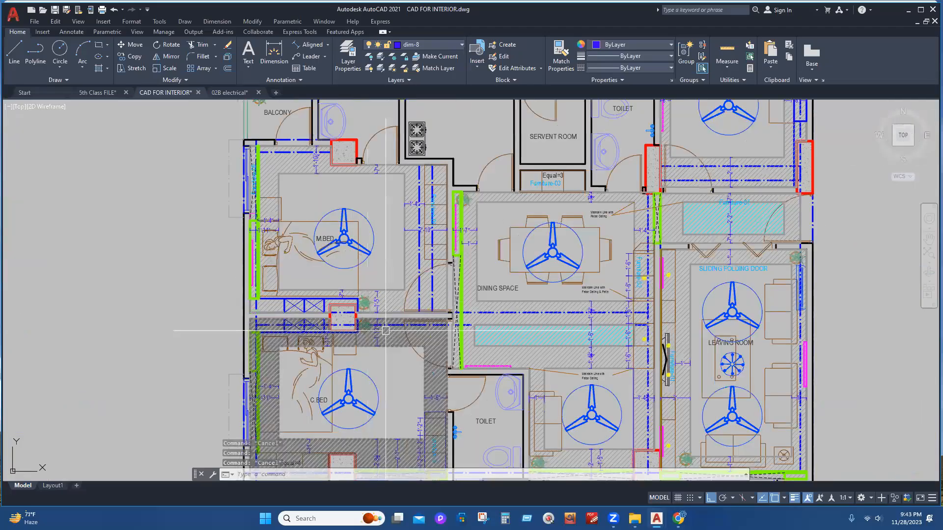
{"action": "middle_click_drag", "start_coordinate": [385, 331], "coordinate": [361, 254]}
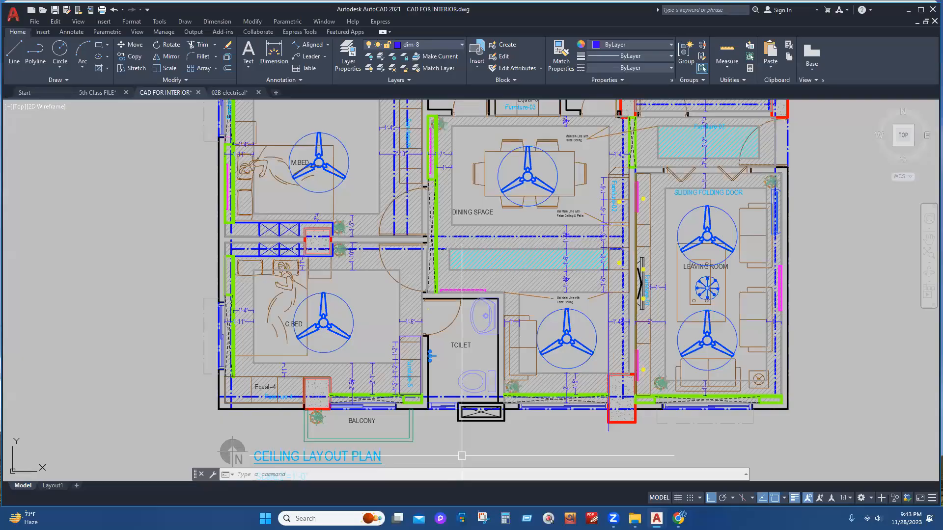
{"action": "middle_click_drag", "start_coordinate": [462, 455], "coordinate": [443, 420]}
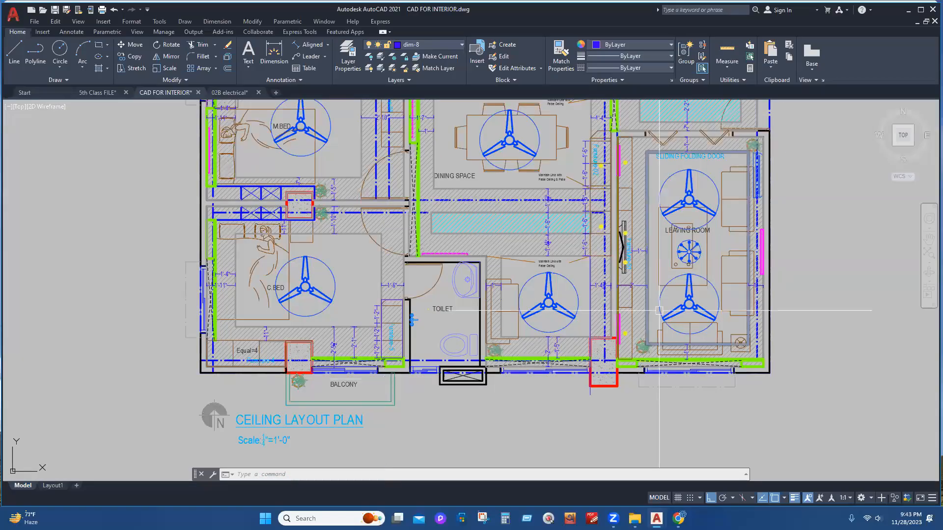
{"action": "middle_click_drag", "start_coordinate": [659, 310], "coordinate": [632, 381]}
- Inspect the green dashed rectangle with crossed diagonals between the dining space and the Furniture-07 ceiling area
{"action": "scroll", "coordinate": [573, 140], "scroll_direction": "up", "scroll_amount": 6}
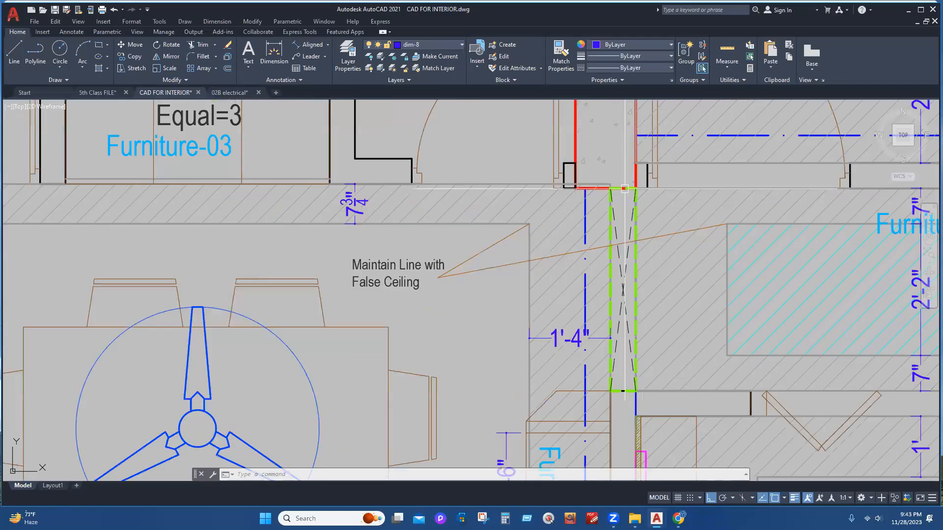
{"action": "middle_click_drag", "start_coordinate": [611, 203], "coordinate": [499, 320]}
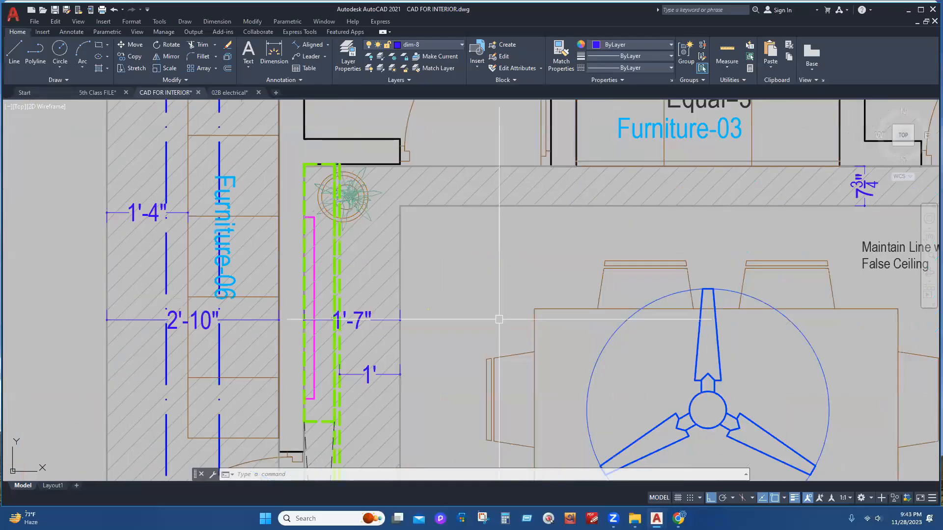
{"action": "scroll", "coordinate": [515, 142], "scroll_direction": "down", "scroll_amount": 2}
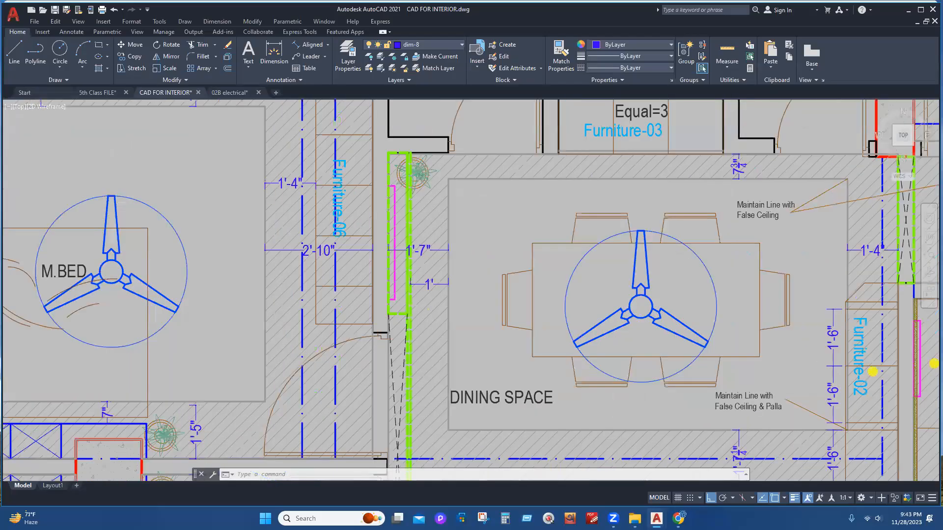
{"action": "scroll", "coordinate": [578, 231], "scroll_direction": "down", "scroll_amount": 2}
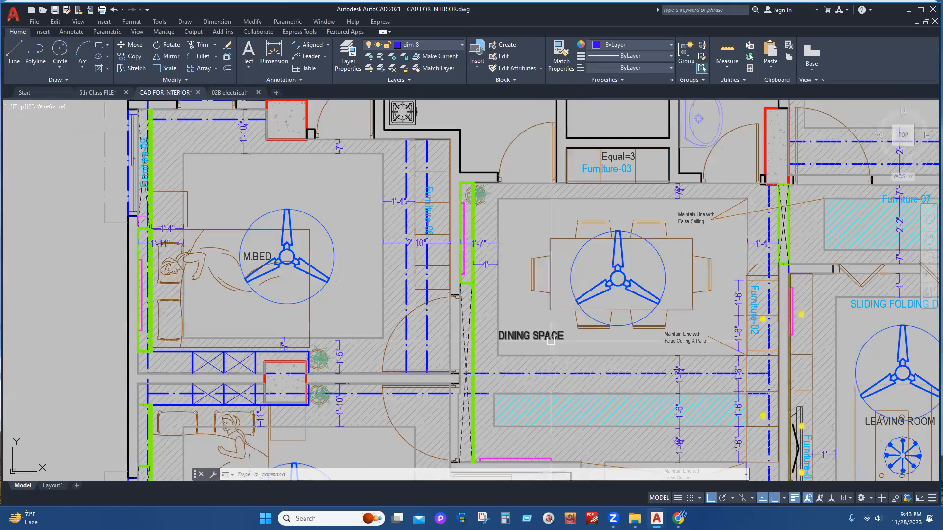
{"action": "middle_click_drag", "start_coordinate": [551, 340], "coordinate": [228, 355]}
{"action": "scroll", "coordinate": [486, 246], "scroll_direction": "up", "scroll_amount": 4}
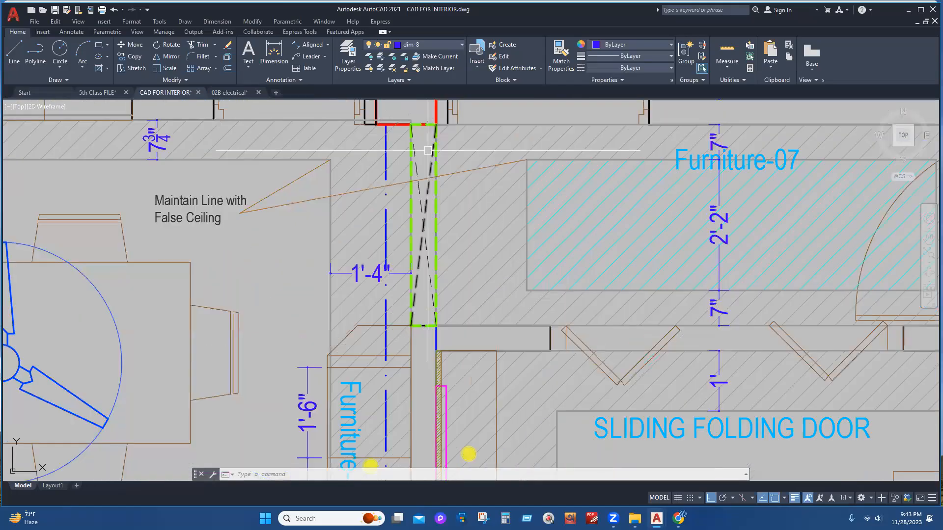
{"action": "left_click", "coordinate": [406, 193]}
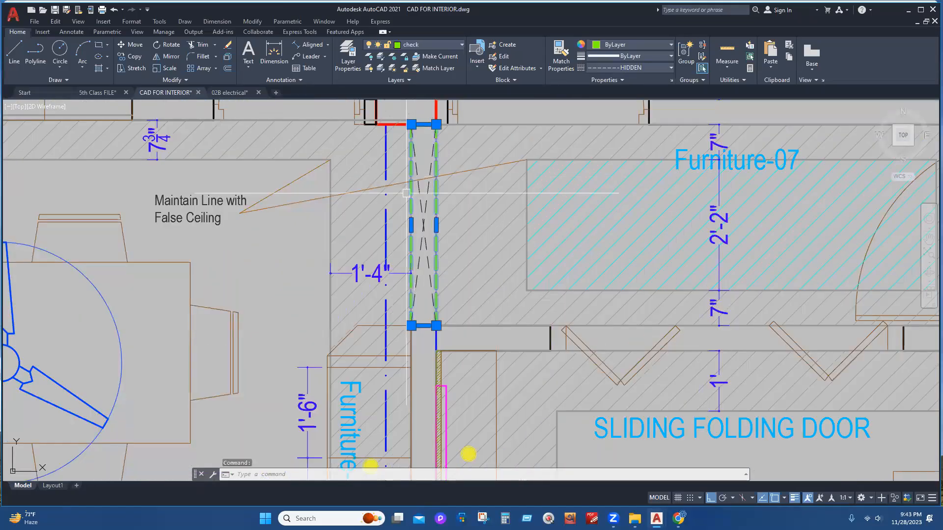
{"action": "scroll", "coordinate": [491, 284], "scroll_direction": "down", "scroll_amount": 8}
{"action": "key", "text": "Escape"}
{"action": "key", "text": "Escape"}
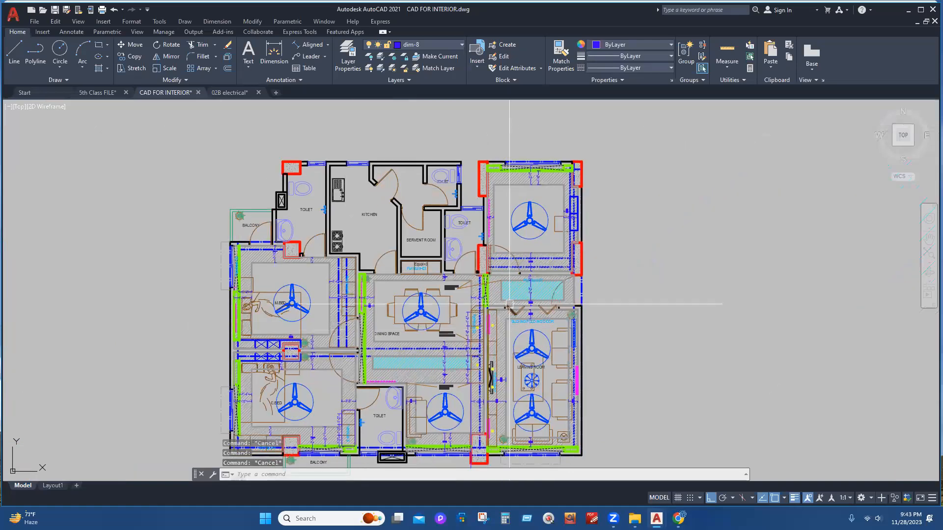
- Review the whole ceiling layout plan again, comparing the crossed opening near Furniture-07 with the master bedroom and dining walls
{"action": "middle_click_drag", "start_coordinate": [509, 304], "coordinate": [543, 288]}
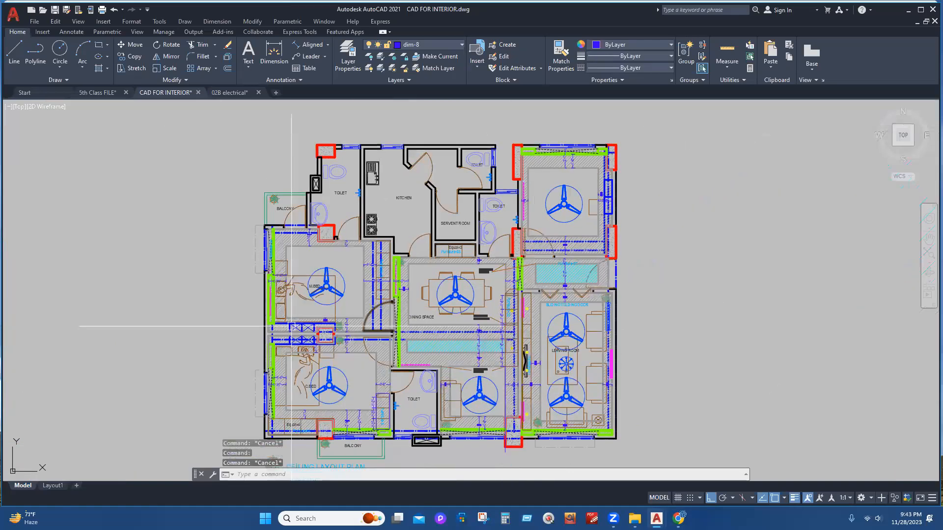
{"action": "scroll", "coordinate": [292, 327], "scroll_direction": "up", "scroll_amount": 2}
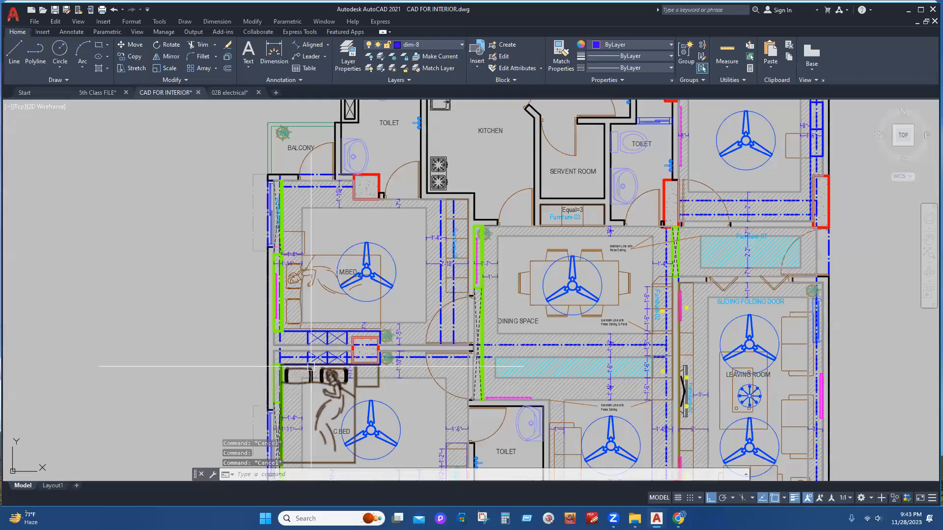
{"action": "scroll", "coordinate": [491, 295], "scroll_direction": "down", "scroll_amount": 1}
{"action": "scroll", "coordinate": [690, 212], "scroll_direction": "up", "scroll_amount": 6}
{"action": "middle_click_drag", "start_coordinate": [690, 213], "coordinate": [547, 328]}
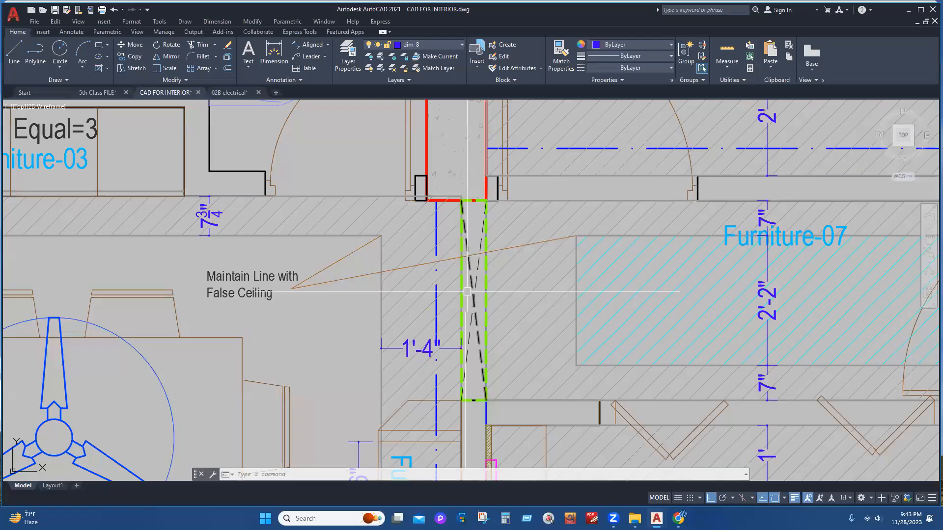
{"action": "scroll", "coordinate": [467, 291], "scroll_direction": "down", "scroll_amount": 8}
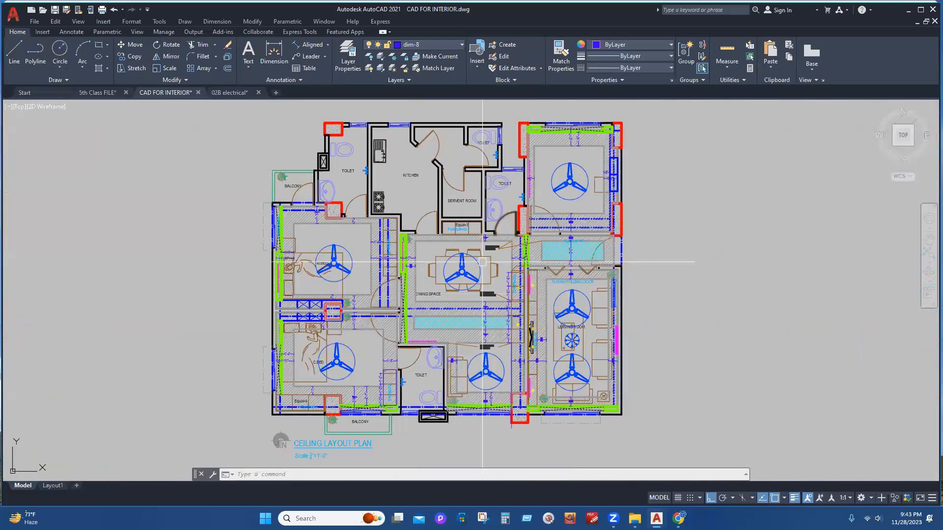
{"action": "scroll", "coordinate": [482, 262], "scroll_direction": "up", "scroll_amount": 4}
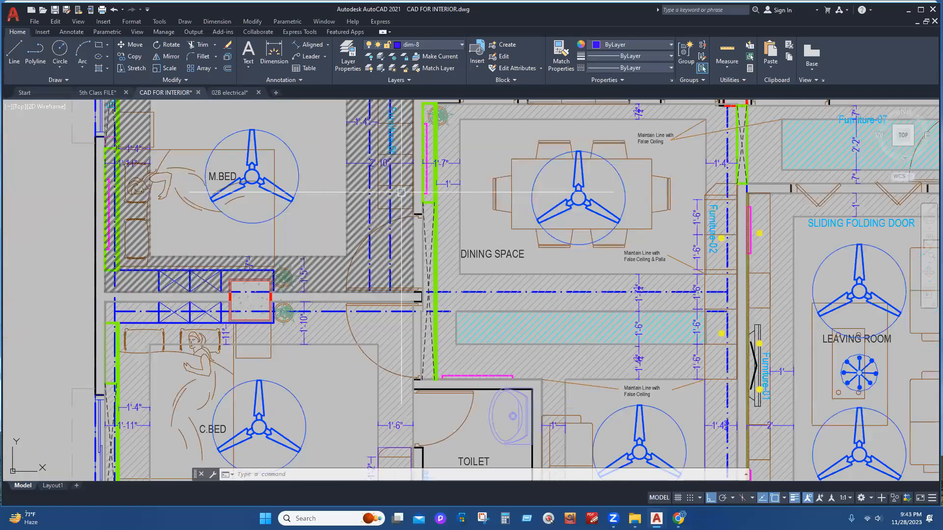
- Look over the ceiling layout plan once more, and examine the 1st, 2nd floor furniture layout in the 02B electrical drawing around UNIT-C
{"action": "scroll", "coordinate": [425, 362], "scroll_direction": "up", "scroll_amount": 2}
{"action": "scroll", "coordinate": [491, 307], "scroll_direction": "down", "scroll_amount": 10}
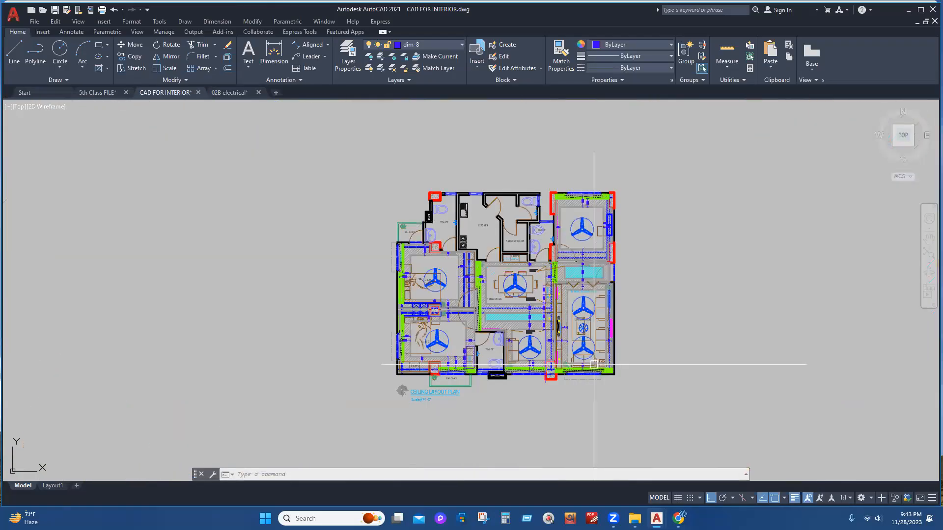
{"action": "middle_click_drag", "start_coordinate": [546, 296], "coordinate": [467, 338]}
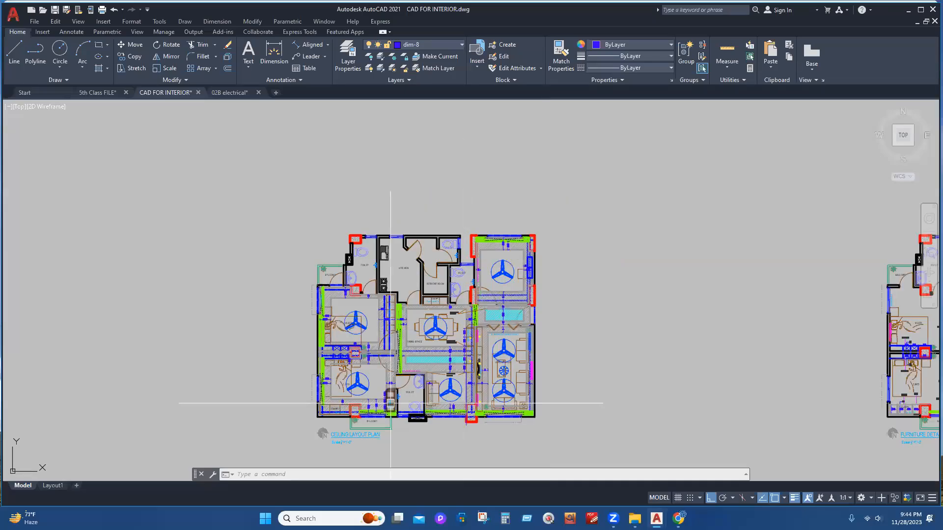
{"action": "scroll", "coordinate": [472, 419], "scroll_direction": "up", "scroll_amount": 6}
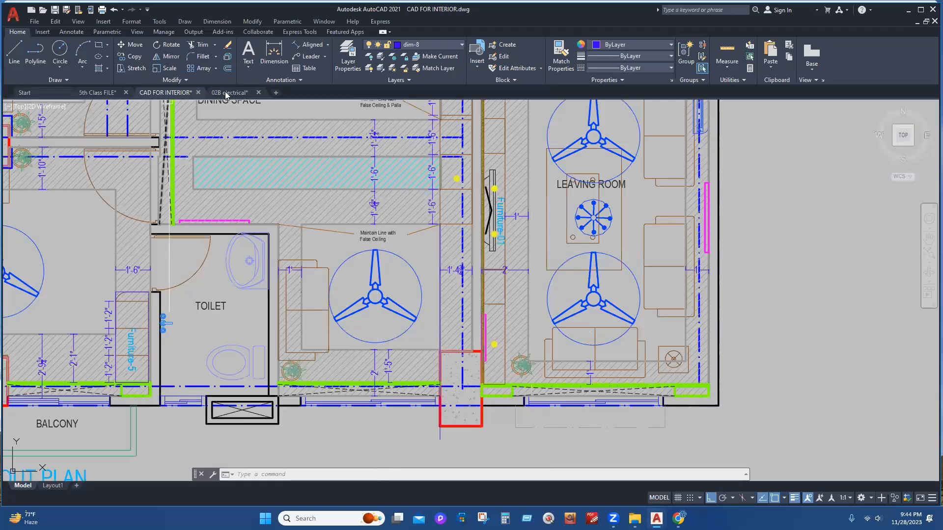
{"action": "key", "text": "ctrl+Tab"}
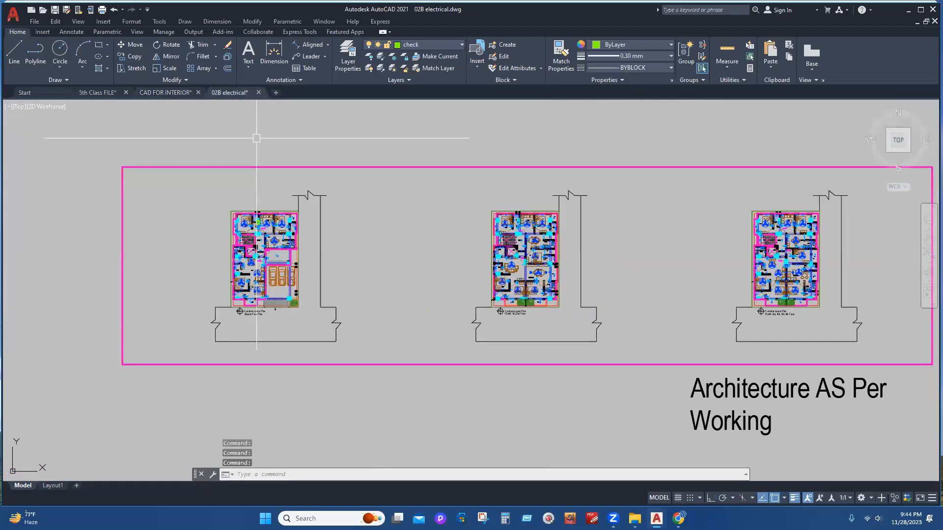
{"action": "scroll", "coordinate": [548, 274], "scroll_direction": "up", "scroll_amount": 8}
{"action": "scroll", "coordinate": [628, 313], "scroll_direction": "up", "scroll_amount": 2}
{"action": "scroll", "coordinate": [580, 390], "scroll_direction": "down", "scroll_amount": 2}
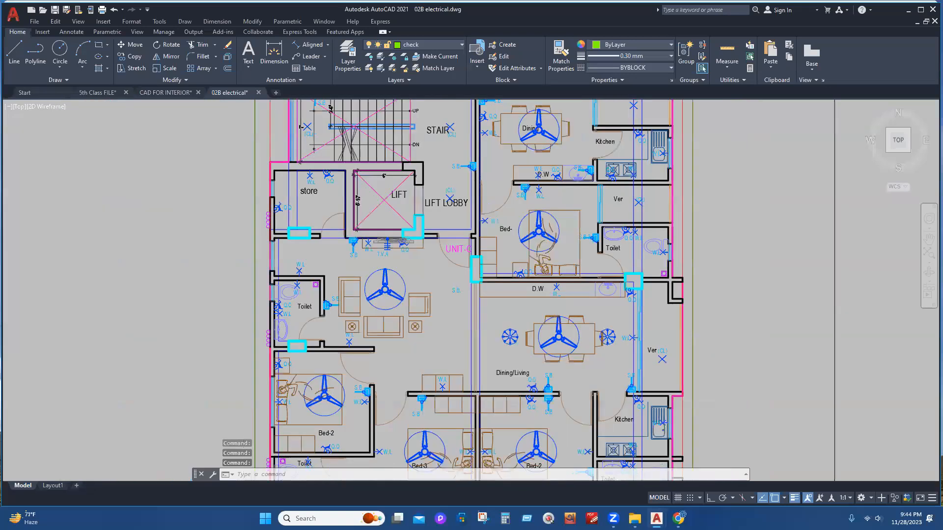
{"action": "middle_click_drag", "start_coordinate": [589, 442], "coordinate": [626, 318]}
{"action": "middle_click_drag", "start_coordinate": [449, 374], "coordinate": [514, 293]}
{"action": "scroll", "coordinate": [607, 373], "scroll_direction": "down", "scroll_amount": 4}
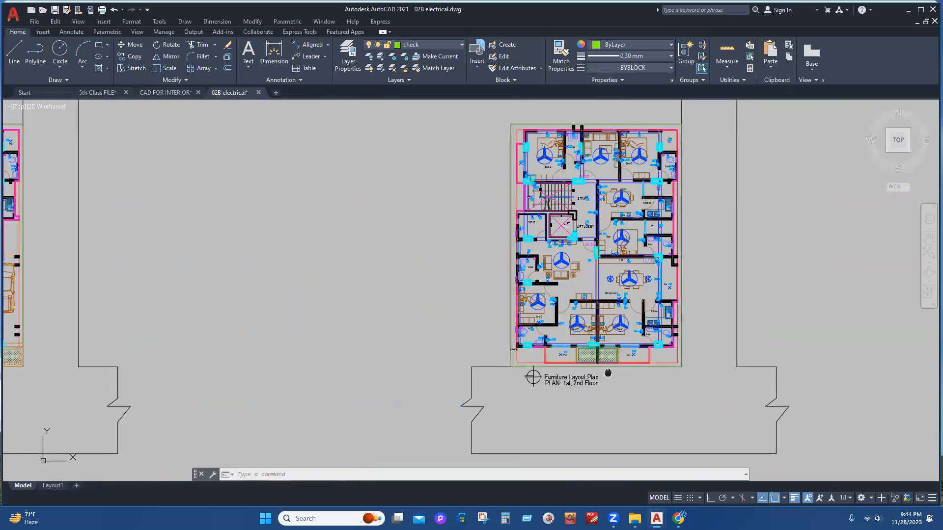
{"action": "scroll", "coordinate": [568, 251], "scroll_direction": "up", "scroll_amount": 2}
{"action": "scroll", "coordinate": [537, 243], "scroll_direction": "up", "scroll_amount": 4}
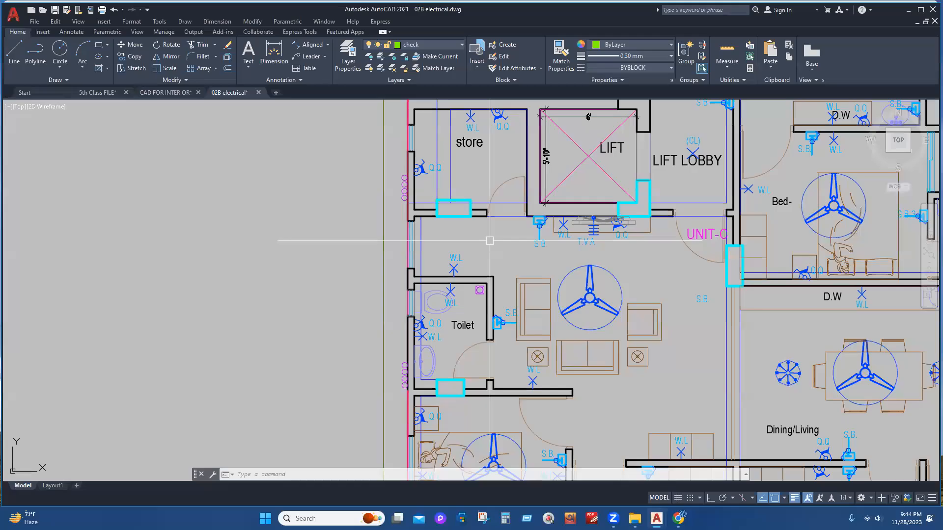
{"action": "scroll", "coordinate": [520, 253], "scroll_direction": "down", "scroll_amount": 10}
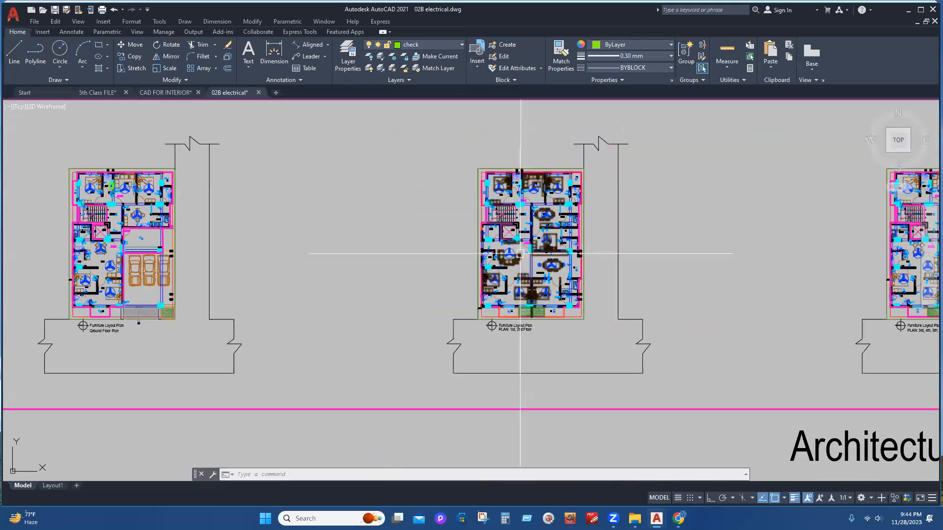
- Examine the S.B. switch board symbol by the lift lobby and the W.L and Q.Q symbols on the store wall
{"action": "scroll", "coordinate": [520, 253], "scroll_direction": "up", "scroll_amount": 6}
{"action": "scroll", "coordinate": [560, 246], "scroll_direction": "down", "scroll_amount": 1}
{"action": "scroll", "coordinate": [488, 293], "scroll_direction": "up", "scroll_amount": 11}
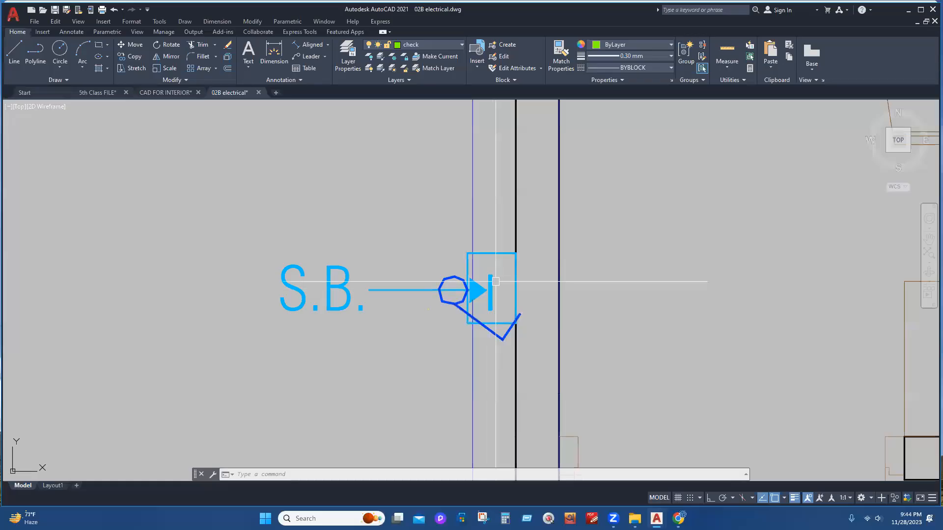
{"action": "scroll", "coordinate": [487, 293], "scroll_direction": "down", "scroll_amount": 6}
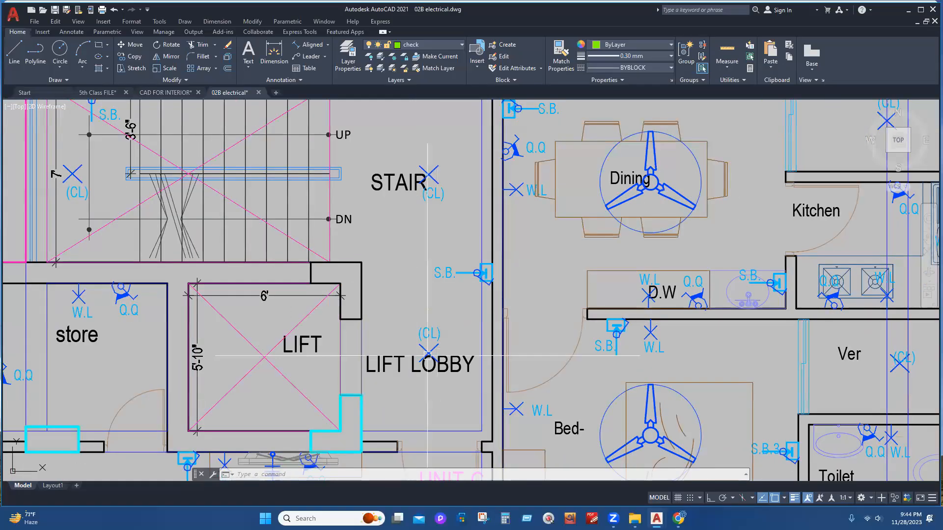
{"action": "scroll", "coordinate": [439, 191], "scroll_direction": "up", "scroll_amount": 2}
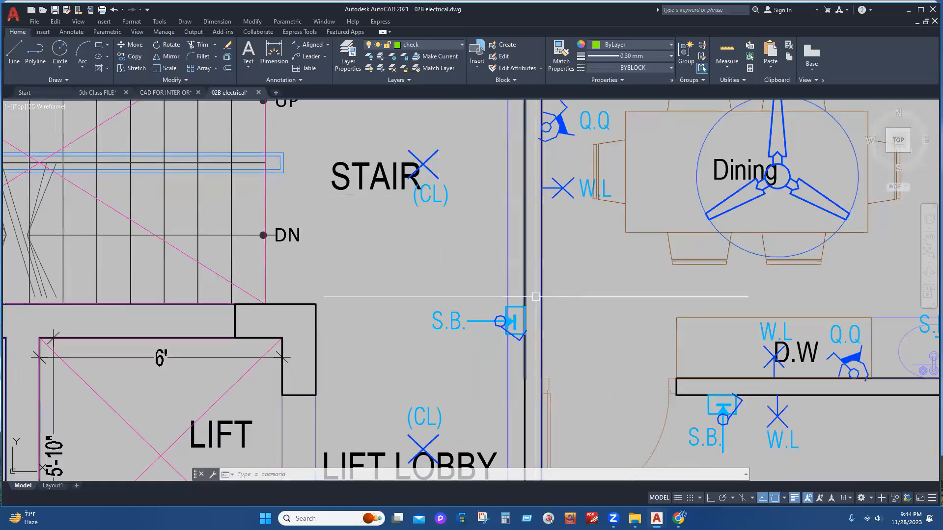
{"action": "scroll", "coordinate": [535, 297], "scroll_direction": "down", "scroll_amount": 5}
{"action": "scroll", "coordinate": [216, 296], "scroll_direction": "up", "scroll_amount": 5}
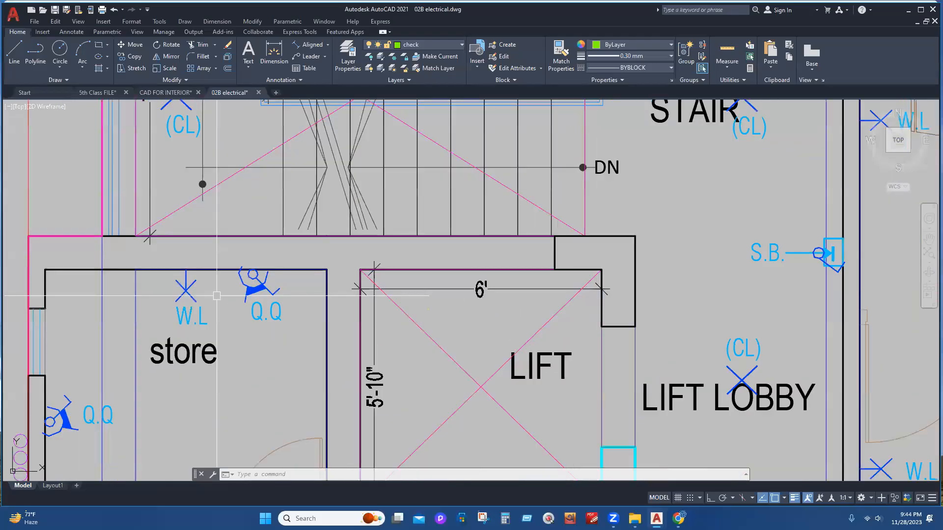
{"action": "scroll", "coordinate": [118, 347], "scroll_direction": "up", "scroll_amount": 2}
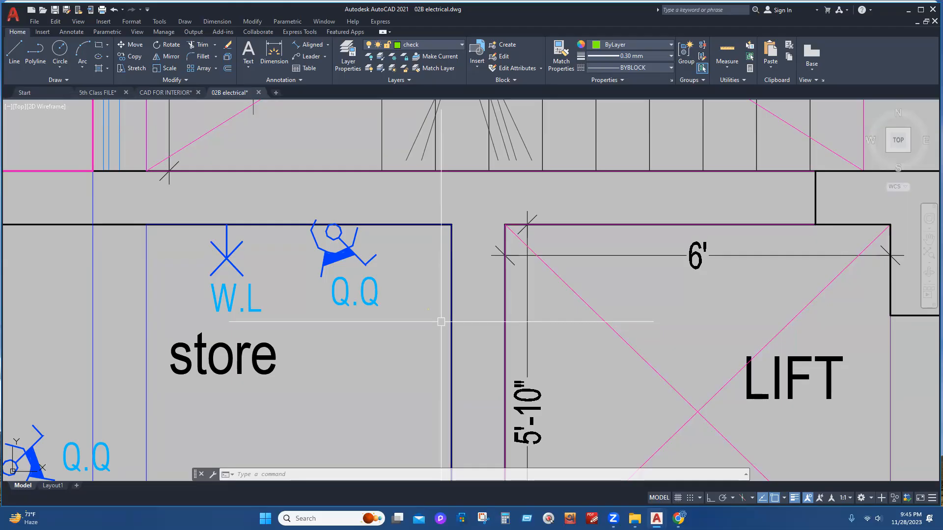
- Examine the switch board, wall light and Q.Q symbols in Bed-1, Bed-2 and the toilet of the ground floor plan
{"action": "scroll", "coordinate": [440, 322], "scroll_direction": "down", "scroll_amount": 6}
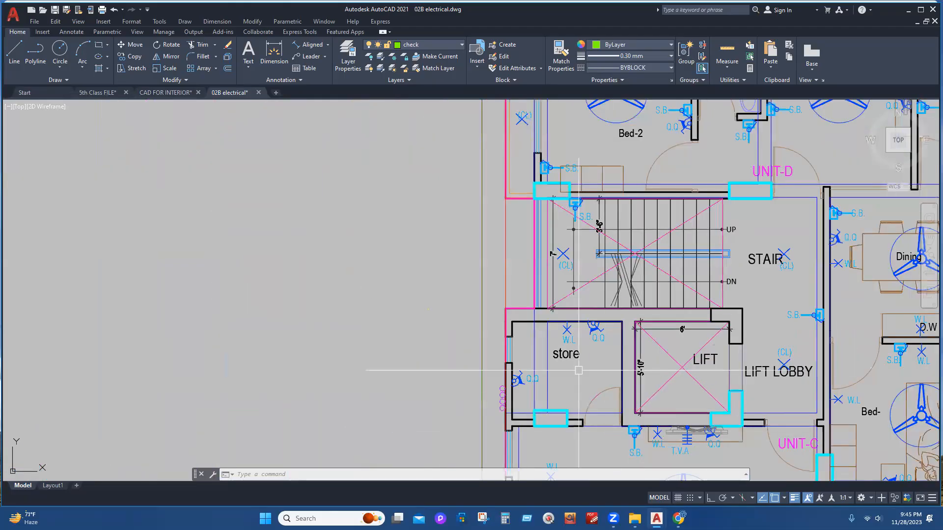
{"action": "scroll", "coordinate": [508, 261], "scroll_direction": "down", "scroll_amount": 6}
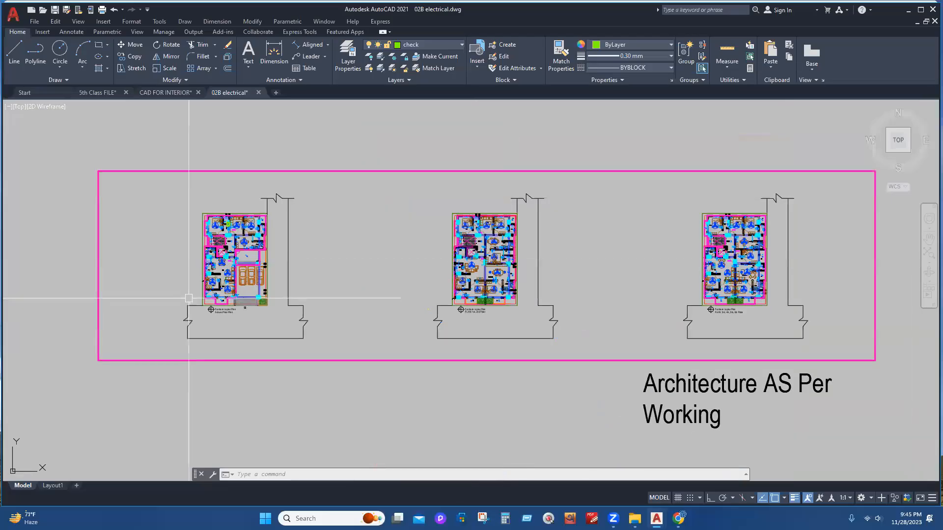
{"action": "scroll", "coordinate": [192, 297], "scroll_direction": "up", "scroll_amount": 8}
{"action": "scroll", "coordinate": [243, 216], "scroll_direction": "up", "scroll_amount": 3}
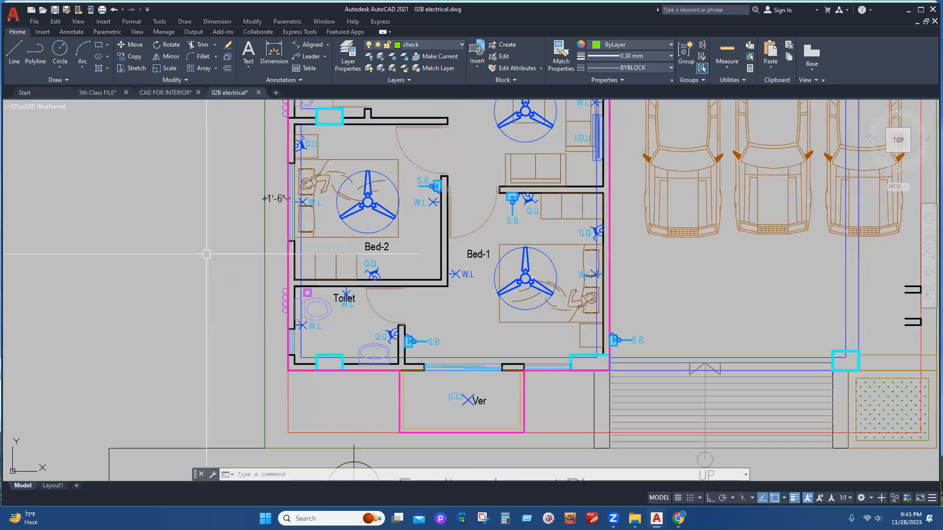
{"action": "scroll", "coordinate": [249, 197], "scroll_direction": "up", "scroll_amount": 2}
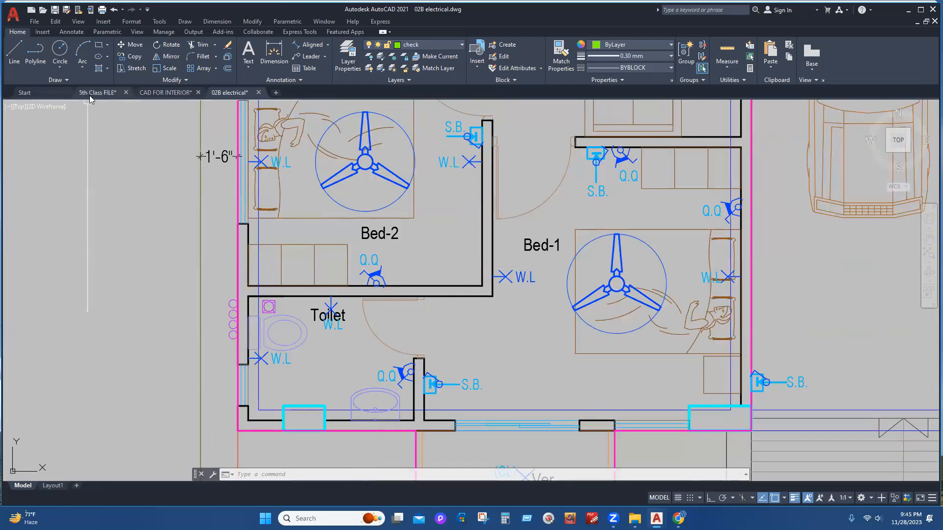
- Switch to the 5th Class FILE drawing and read the electrical symbols legend, from the switch board down to the socket and pipe entries
{"action": "left_click", "coordinate": [90, 96]}
{"action": "middle_click_drag", "start_coordinate": [340, 221], "coordinate": [346, 330]}
{"action": "scroll", "coordinate": [265, 222], "scroll_direction": "up", "scroll_amount": 6}
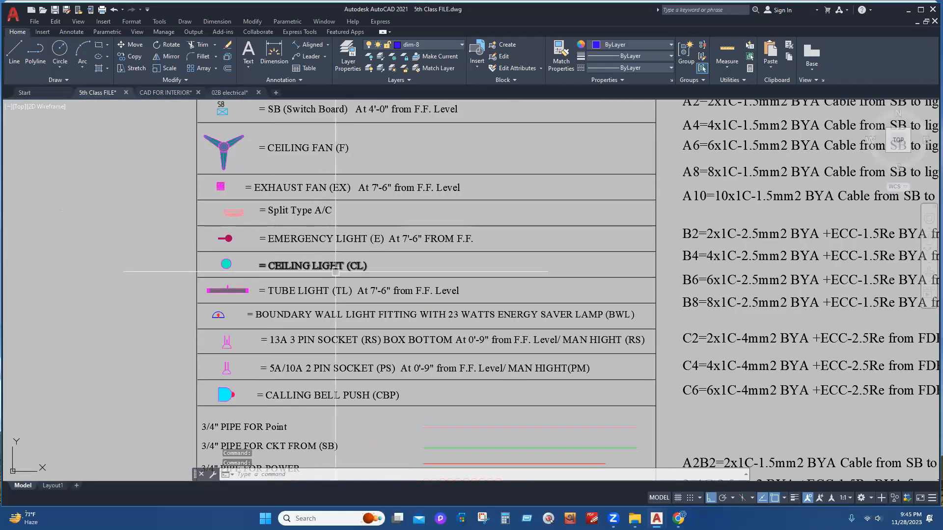
{"action": "scroll", "coordinate": [265, 222], "scroll_direction": "down", "scroll_amount": 4}
{"action": "scroll", "coordinate": [287, 293], "scroll_direction": "up", "scroll_amount": 2}
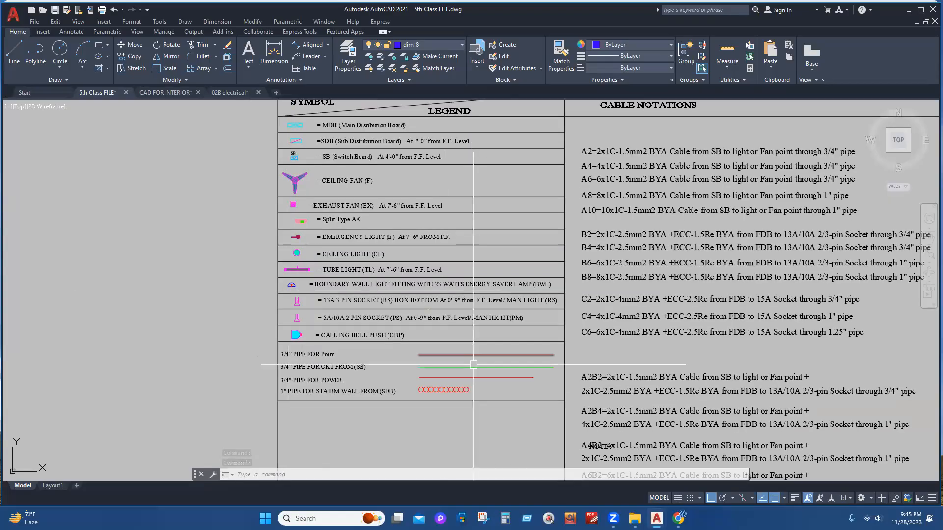
{"action": "middle_click_drag", "start_coordinate": [505, 373], "coordinate": [509, 303]}
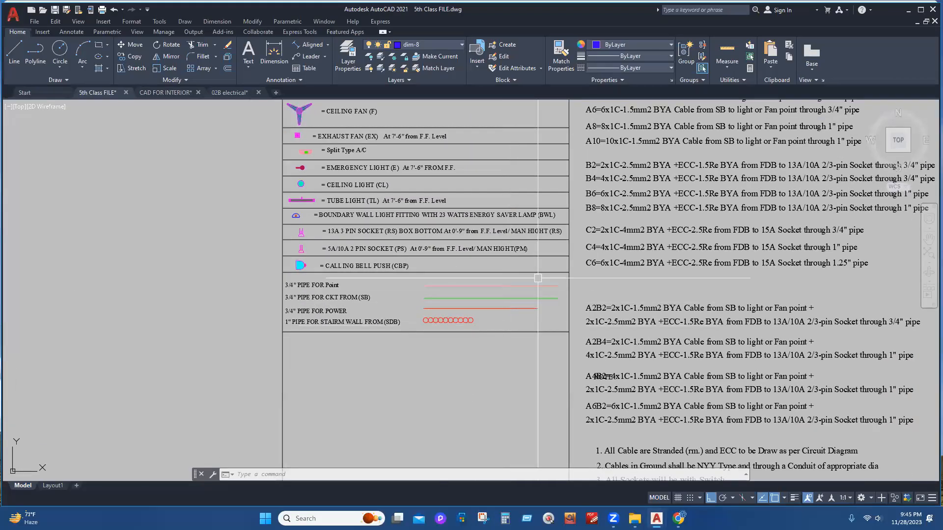
{"action": "scroll", "coordinate": [297, 308], "scroll_direction": "up", "scroll_amount": 6}
{"action": "mouse_move", "coordinate": [587, 192]}
{"action": "middle_mouse_down"}
{"action": "mouse_move", "coordinate": [496, 354]}
{"action": "mouse_move", "coordinate": [408, 438]}
{"action": "middle_mouse_up"}
{"action": "middle_click_drag", "start_coordinate": [760, 313], "coordinate": [710, 360]}
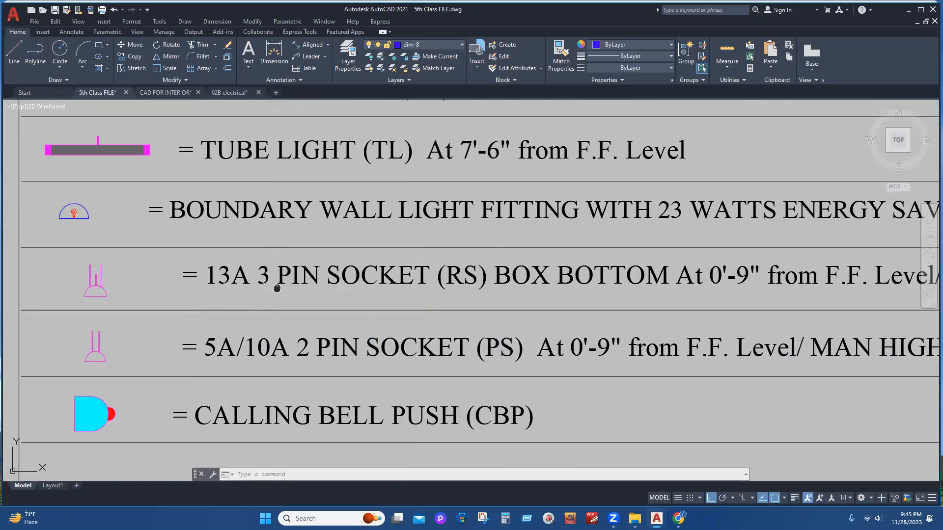
- Copy the 13A 3 pin socket symbol from the legend and paste it between the M.BED wall and the dining table
{"action": "middle_click_drag", "start_coordinate": [235, 314], "coordinate": [265, 308]}
{"action": "middle_click_drag", "start_coordinate": [257, 341], "coordinate": [413, 305]}
{"action": "left_click", "coordinate": [286, 243]}
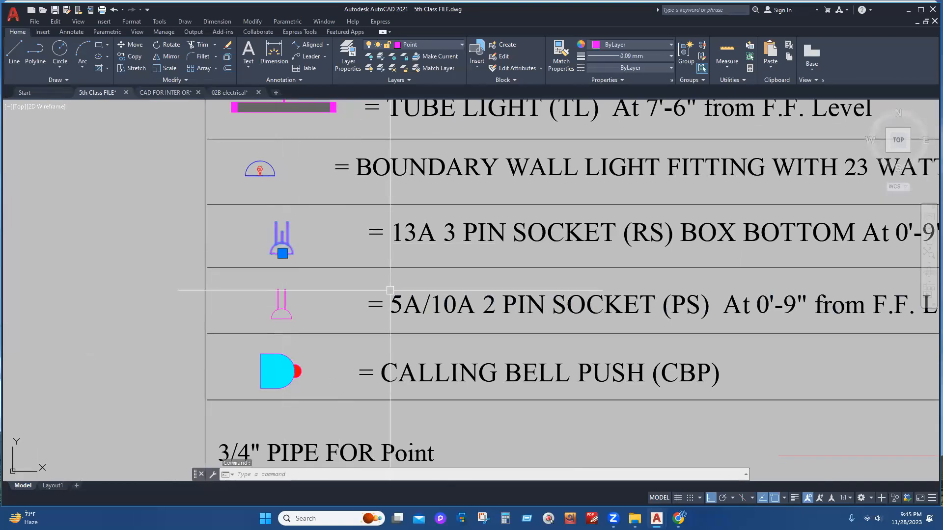
{"action": "key", "text": "ctrl+c"}
{"action": "scroll", "coordinate": [422, 314], "scroll_direction": "down", "scroll_amount": 8}
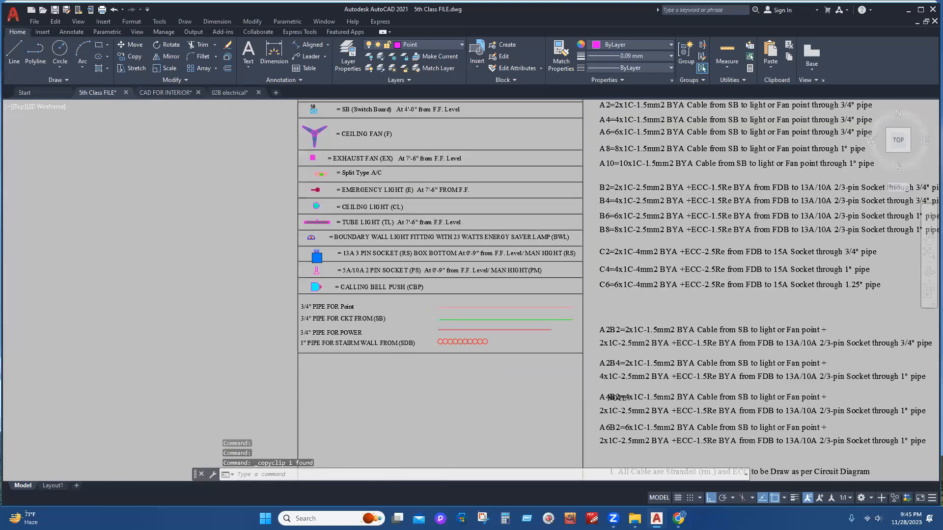
{"action": "scroll", "coordinate": [407, 363], "scroll_direction": "up", "scroll_amount": 8}
{"action": "scroll", "coordinate": [785, 284], "scroll_direction": "up", "scroll_amount": 6}
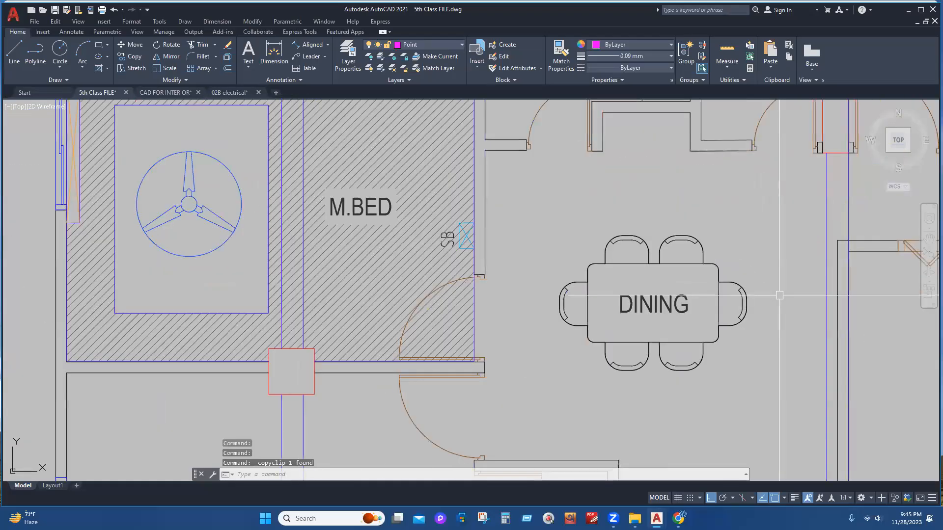
{"action": "key", "text": "ctrl+v"}
{"action": "key", "text": "Escape"}
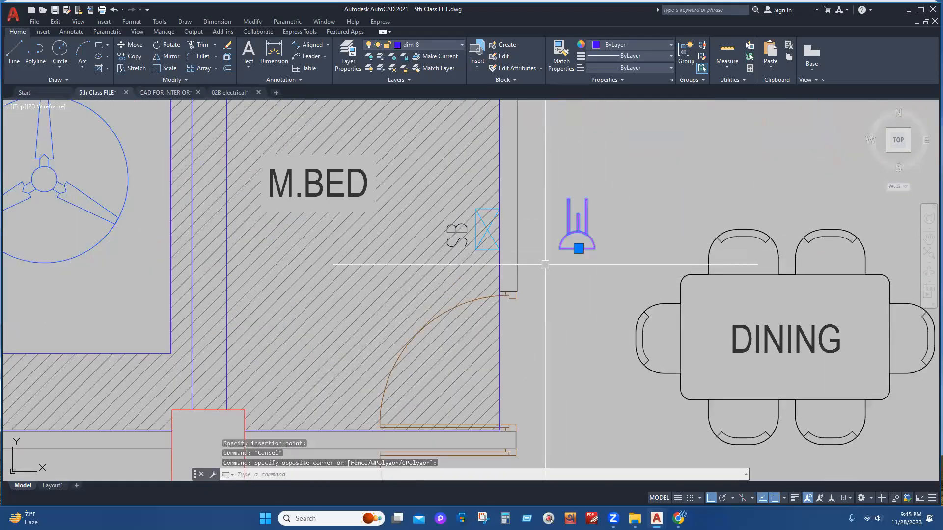
- Rotate the pasted 3 pin socket symbol 90 degrees counterclockwise about its base midpoint so its pins face the master bedroom
{"action": "left_click", "coordinate": [587, 275]}
{"action": "type", "text": "ro"}
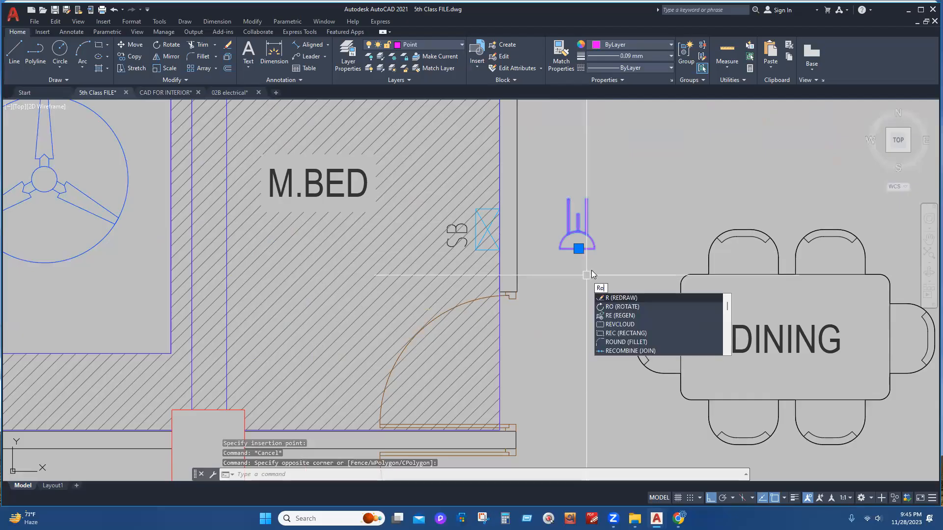
{"action": "key", "text": "Return"}
{"action": "left_click", "coordinate": [577, 249]}
{"action": "left_click", "coordinate": [609, 153]}
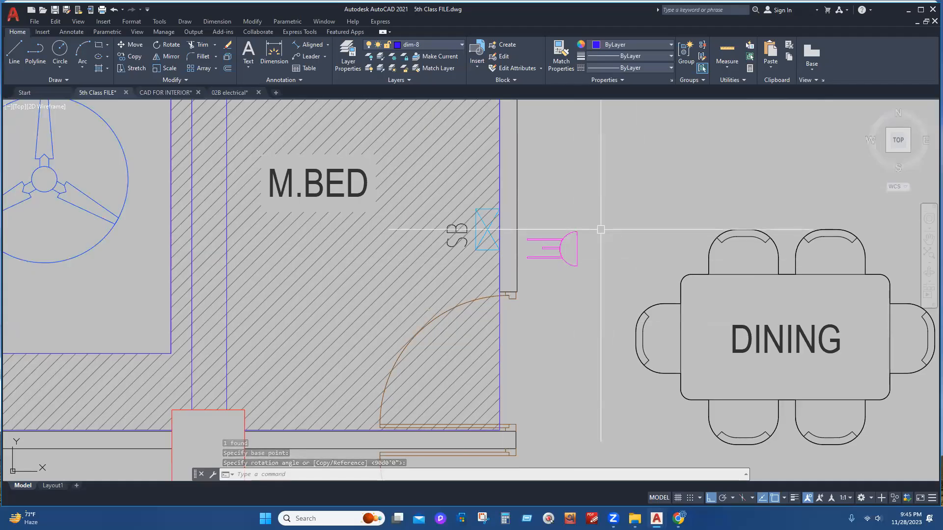
- Move the 3 pin socket symbol onto the inner face of the M.BED wall, directly above the SB switch board
{"action": "left_click", "coordinate": [562, 248]}
{"action": "type", "text": "m"}
{"action": "key", "text": "Return"}
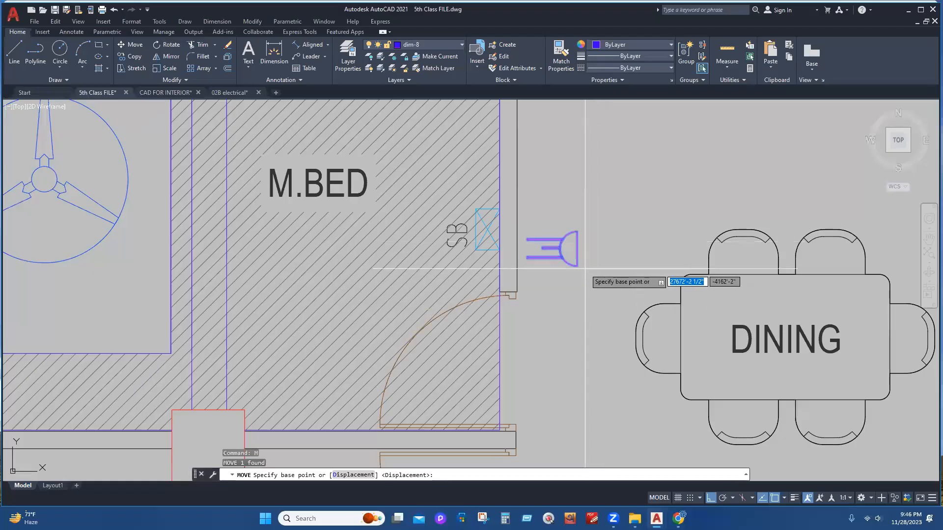
{"action": "left_click", "coordinate": [578, 266]}
{"action": "left_click", "coordinate": [502, 210]}
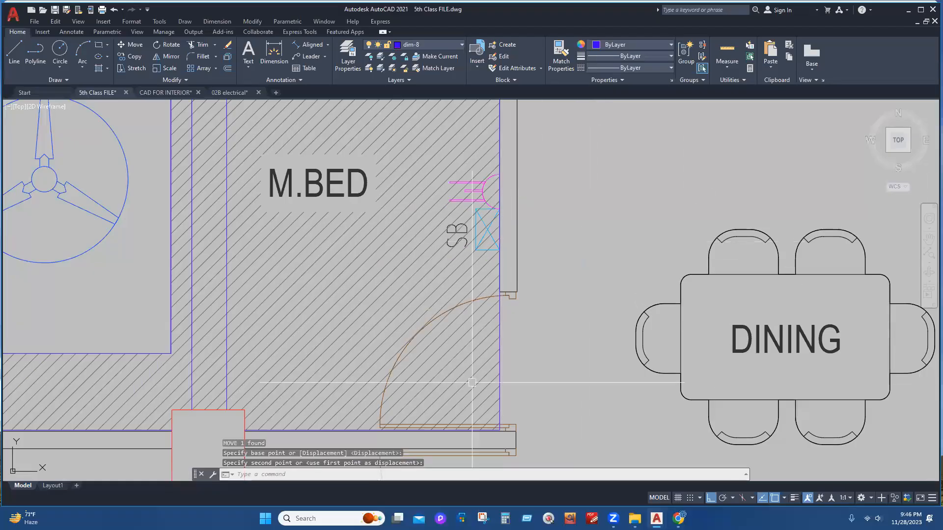
{"action": "middle_click_drag", "start_coordinate": [544, 293], "coordinate": [543, 408]}
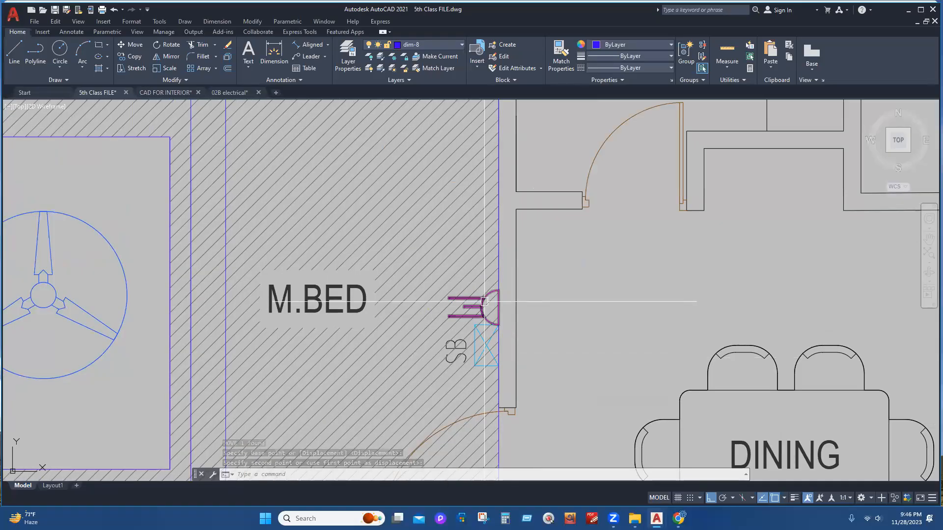
- Return to the legend and compare the 13A 3 pin socket symbol closely with the 5A/10A 2 pin socket symbol
{"action": "scroll", "coordinate": [524, 325], "scroll_direction": "down", "scroll_amount": 2}
{"action": "scroll", "coordinate": [523, 325], "scroll_direction": "down", "scroll_amount": 8}
{"action": "scroll", "coordinate": [357, 244], "scroll_direction": "up", "scroll_amount": 5}
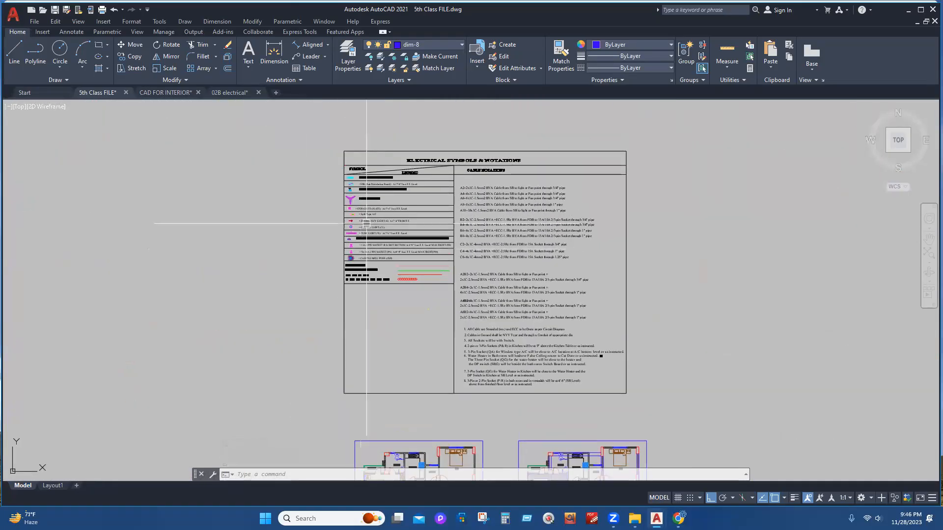
{"action": "scroll", "coordinate": [290, 327], "scroll_direction": "up", "scroll_amount": 2}
{"action": "middle_click_drag", "start_coordinate": [299, 351], "coordinate": [323, 253]}
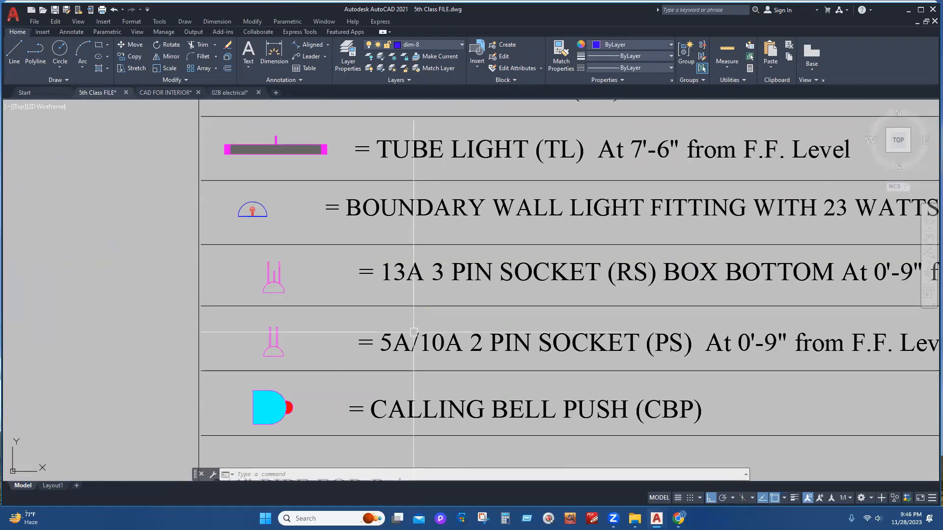
{"action": "scroll", "coordinate": [356, 274], "scroll_direction": "down", "scroll_amount": 2}
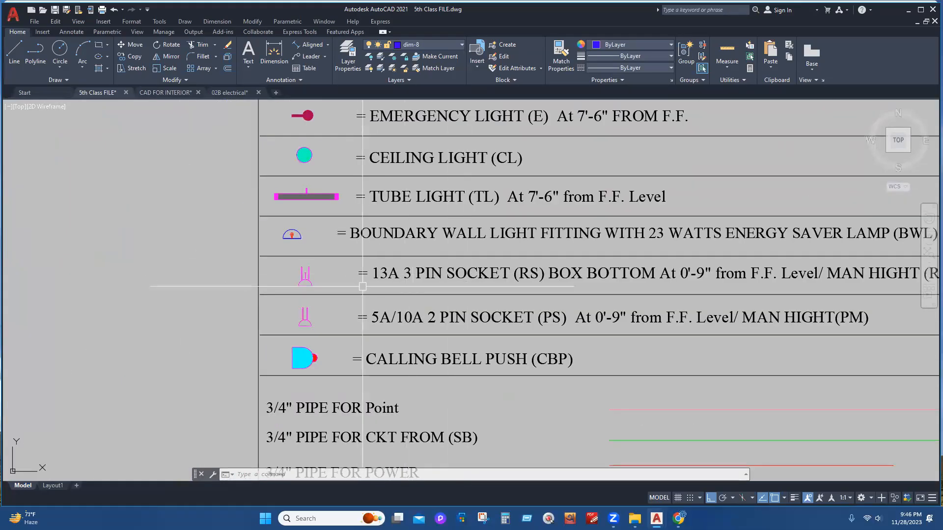
{"action": "scroll", "coordinate": [305, 287], "scroll_direction": "up", "scroll_amount": 9}
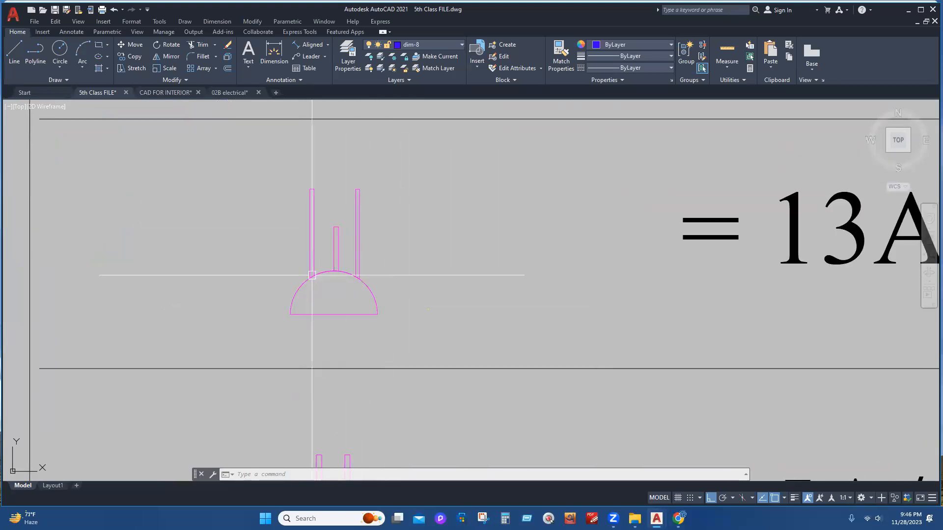
{"action": "scroll", "coordinate": [396, 207], "scroll_direction": "down", "scroll_amount": 3}
{"action": "scroll", "coordinate": [347, 278], "scroll_direction": "up", "scroll_amount": 3}
{"action": "scroll", "coordinate": [517, 304], "scroll_direction": "down", "scroll_amount": 2}
{"action": "scroll", "coordinate": [517, 304], "scroll_direction": "down", "scroll_amount": 2}
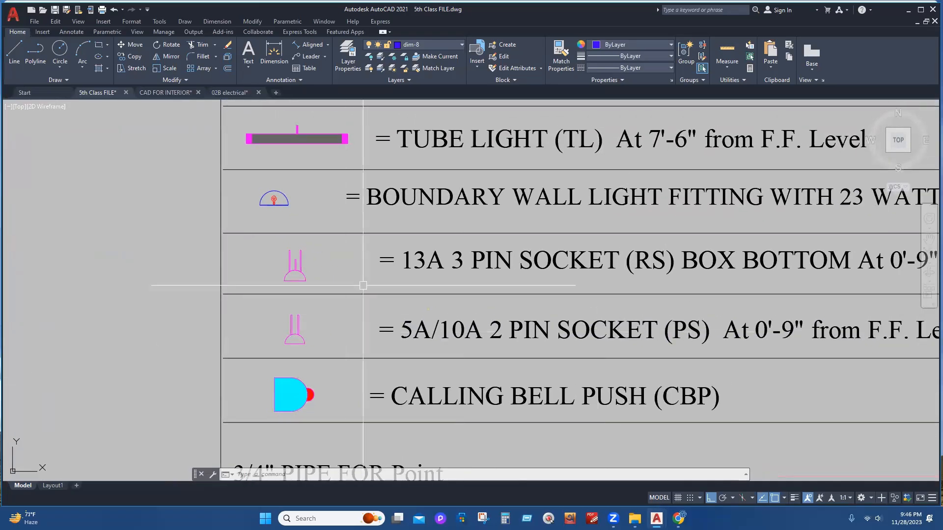
- Examine the mounting height notes for the 13A 3 pin and 5A/10A 2 pin sockets in the legend
{"action": "middle_click_drag", "start_coordinate": [526, 277], "coordinate": [428, 297]}
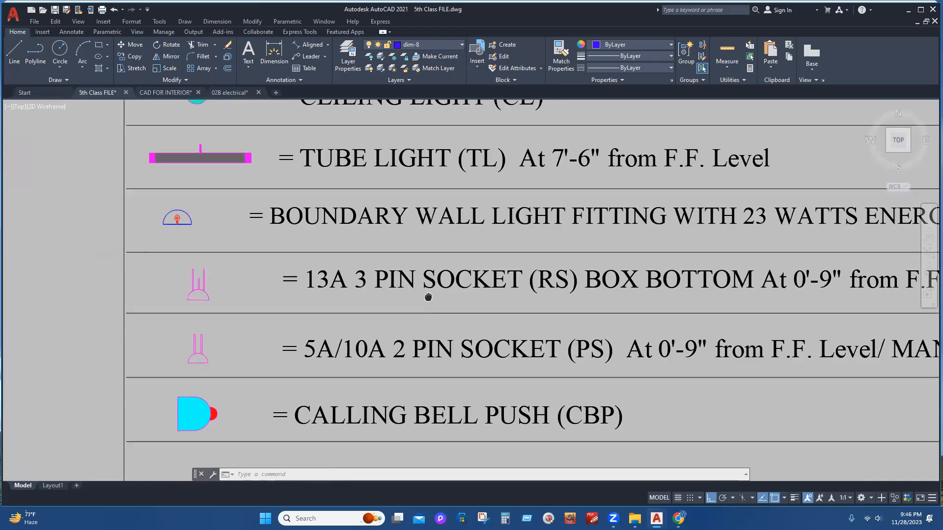
{"action": "middle_click_drag", "start_coordinate": [766, 268], "coordinate": [589, 276]}
{"action": "scroll", "coordinate": [589, 276], "scroll_direction": "down", "scroll_amount": 3}
{"action": "scroll", "coordinate": [474, 299], "scroll_direction": "up", "scroll_amount": 5}
{"action": "scroll", "coordinate": [474, 298], "scroll_direction": "down", "scroll_amount": 2}
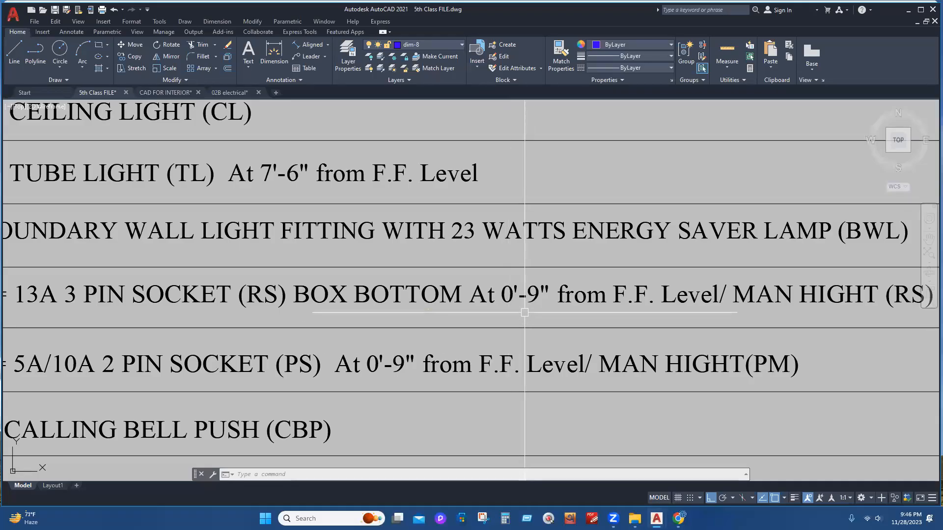
{"action": "middle_click_drag", "start_coordinate": [133, 316], "coordinate": [323, 305]}
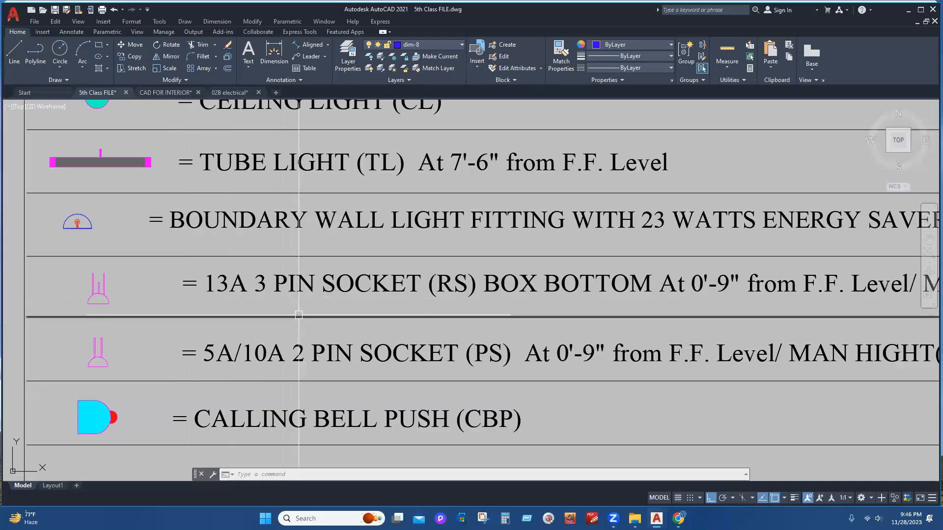
{"action": "scroll", "coordinate": [311, 317], "scroll_direction": "down", "scroll_amount": 10}
{"action": "scroll", "coordinate": [294, 295], "scroll_direction": "up", "scroll_amount": 10}
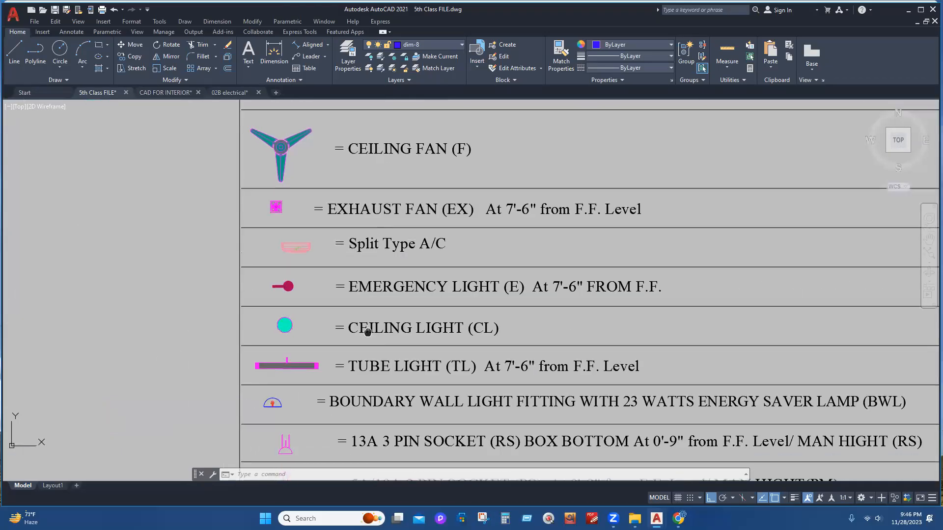
- Copy the ceiling light symbol from the legend and place it outside the M.BED window wall with Ortho off
{"action": "middle_click_drag", "start_coordinate": [367, 331], "coordinate": [365, 297]}
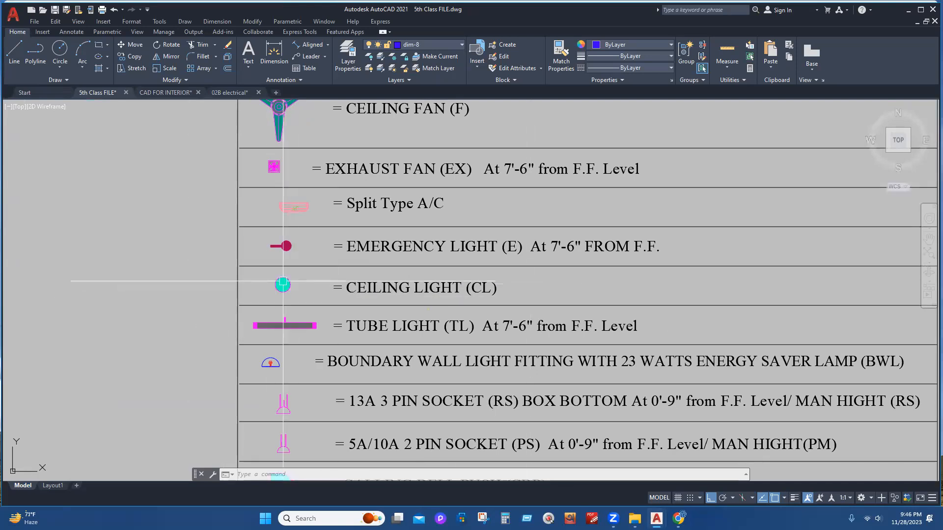
{"action": "scroll", "coordinate": [282, 282], "scroll_direction": "up", "scroll_amount": 3}
{"action": "left_click", "coordinate": [263, 319]}
{"action": "type", "text": "co"}
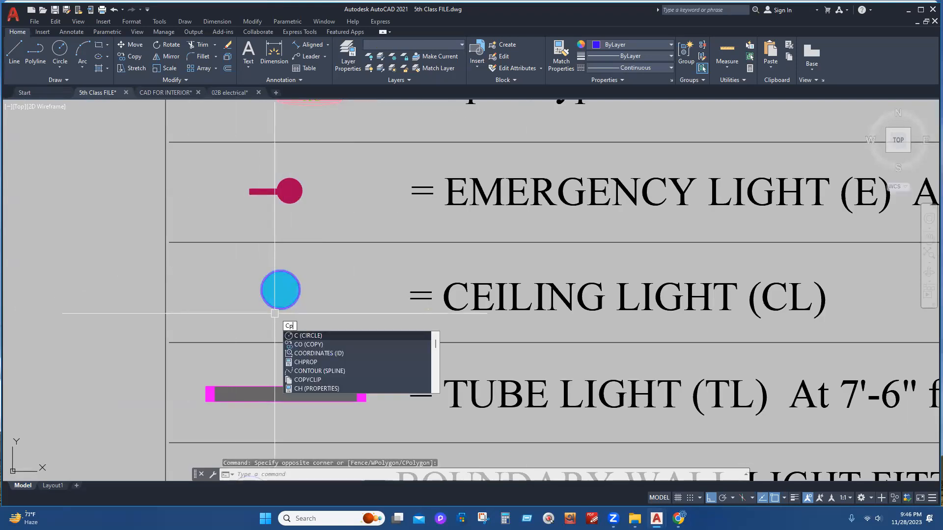
{"action": "key", "text": "Return"}
{"action": "left_click", "coordinate": [280, 289]}
{"action": "scroll", "coordinate": [329, 247], "scroll_direction": "down", "scroll_amount": 10}
{"action": "scroll", "coordinate": [332, 247], "scroll_direction": "down", "scroll_amount": 3}
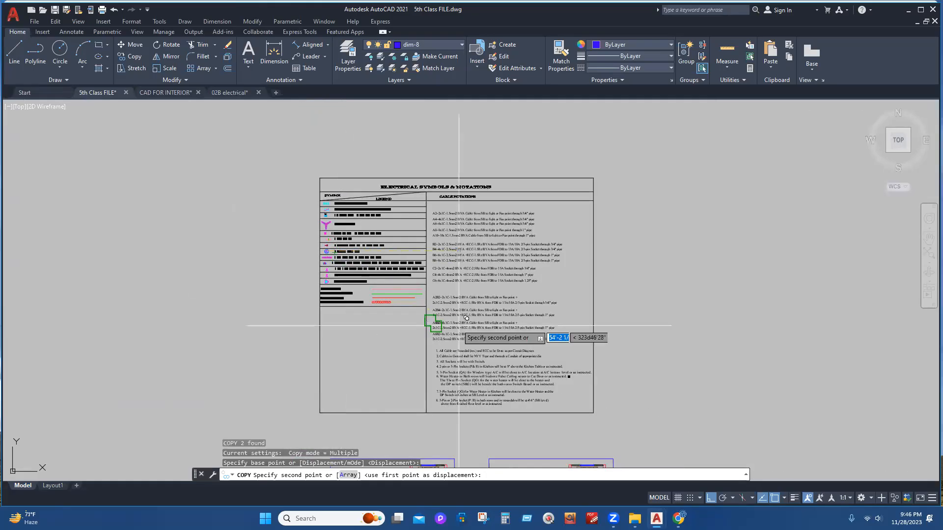
{"action": "scroll", "coordinate": [442, 275], "scroll_direction": "up", "scroll_amount": 6}
{"action": "scroll", "coordinate": [437, 309], "scroll_direction": "up", "scroll_amount": 3}
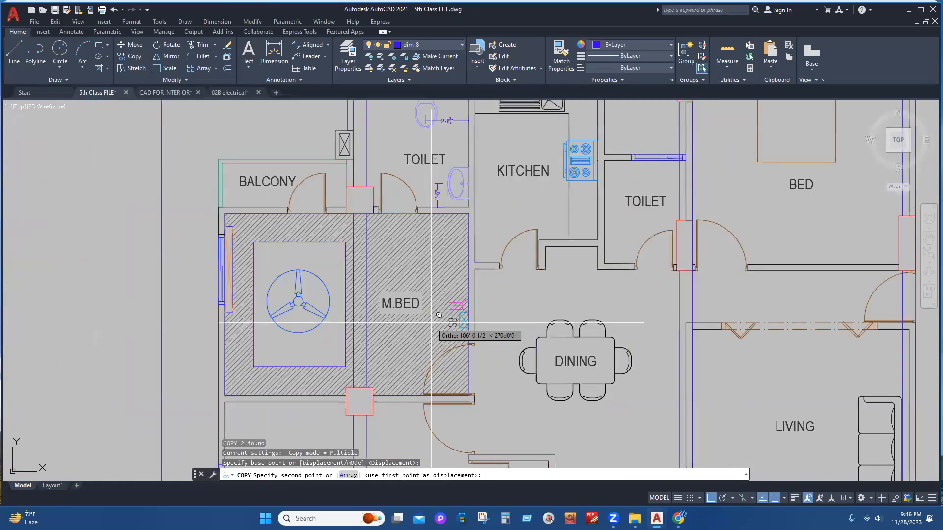
{"action": "scroll", "coordinate": [473, 344], "scroll_direction": "up", "scroll_amount": 3}
{"action": "scroll", "coordinate": [527, 290], "scroll_direction": "down", "scroll_amount": 5}
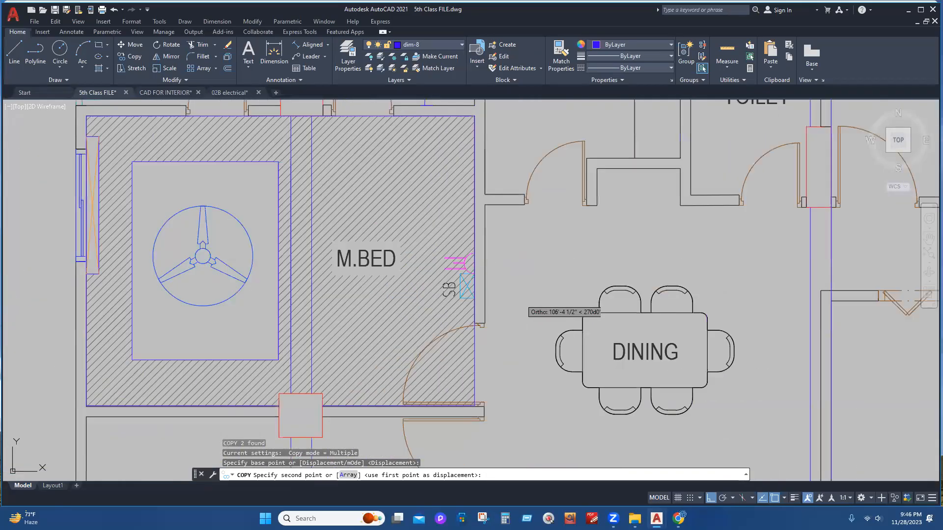
{"action": "scroll", "coordinate": [496, 315], "scroll_direction": "up", "scroll_amount": 5}
{"action": "scroll", "coordinate": [501, 301], "scroll_direction": "up", "scroll_amount": 3}
{"action": "scroll", "coordinate": [540, 316], "scroll_direction": "down", "scroll_amount": 4}
{"action": "scroll", "coordinate": [495, 301], "scroll_direction": "up", "scroll_amount": 1}
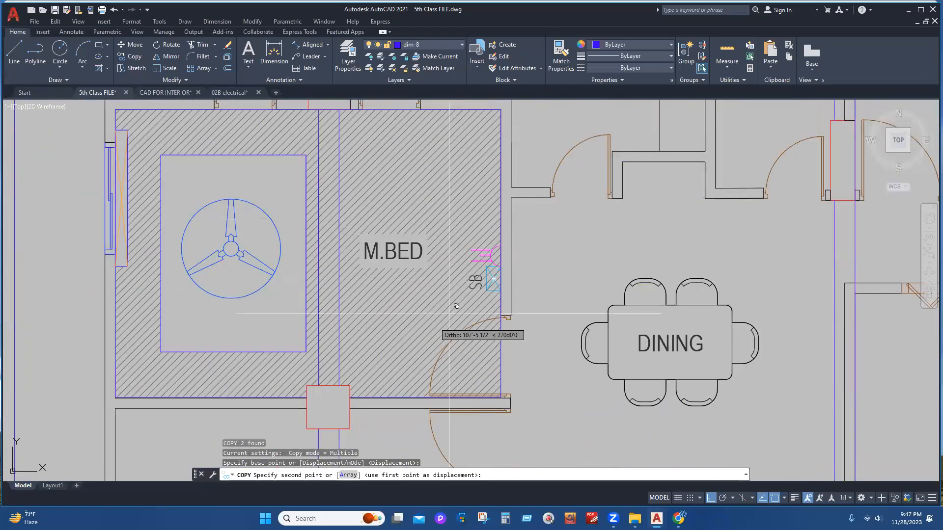
{"action": "left_click", "coordinate": [711, 502]}
{"action": "scroll", "coordinate": [210, 147], "scroll_direction": "up", "scroll_amount": 4}
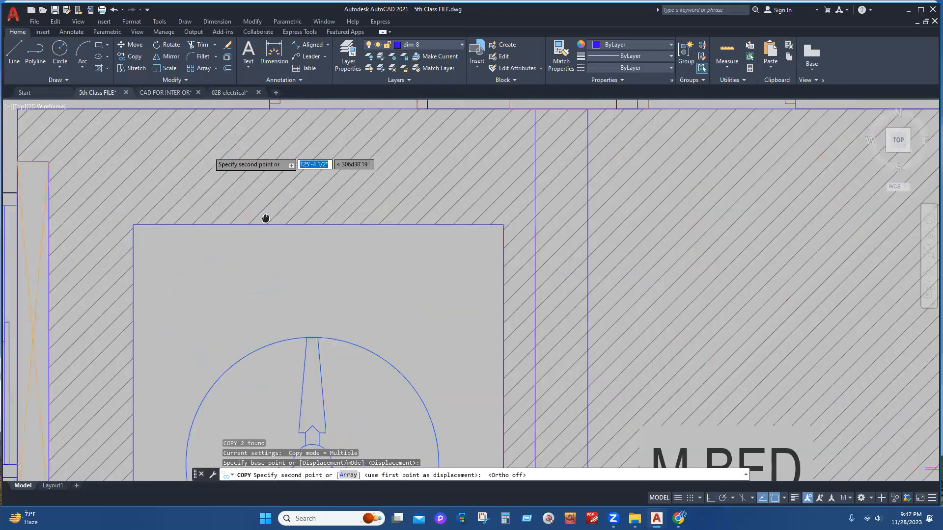
{"action": "scroll", "coordinate": [265, 218], "scroll_direction": "down", "scroll_amount": 2}
{"action": "scroll", "coordinate": [400, 316], "scroll_direction": "down", "scroll_amount": 2}
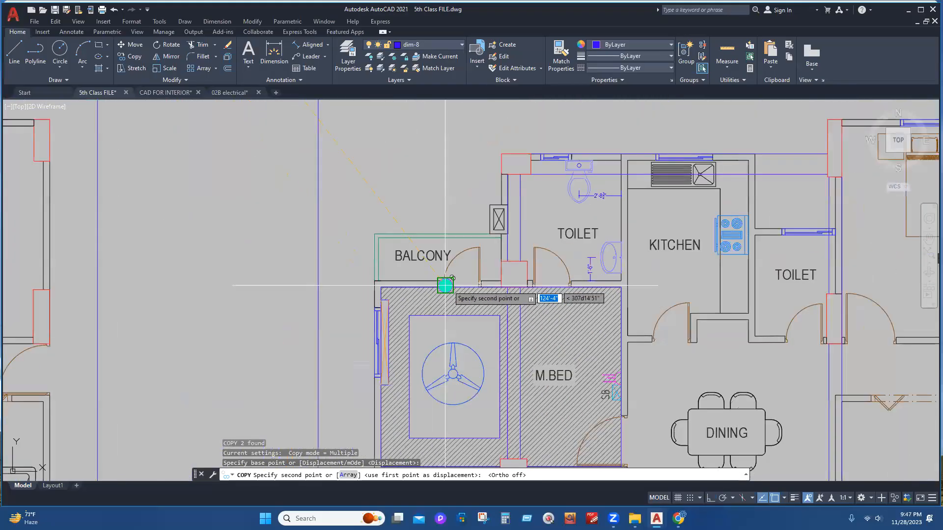
{"action": "scroll", "coordinate": [445, 286], "scroll_direction": "down", "scroll_amount": 2}
{"action": "scroll", "coordinate": [385, 296], "scroll_direction": "up", "scroll_amount": 6}
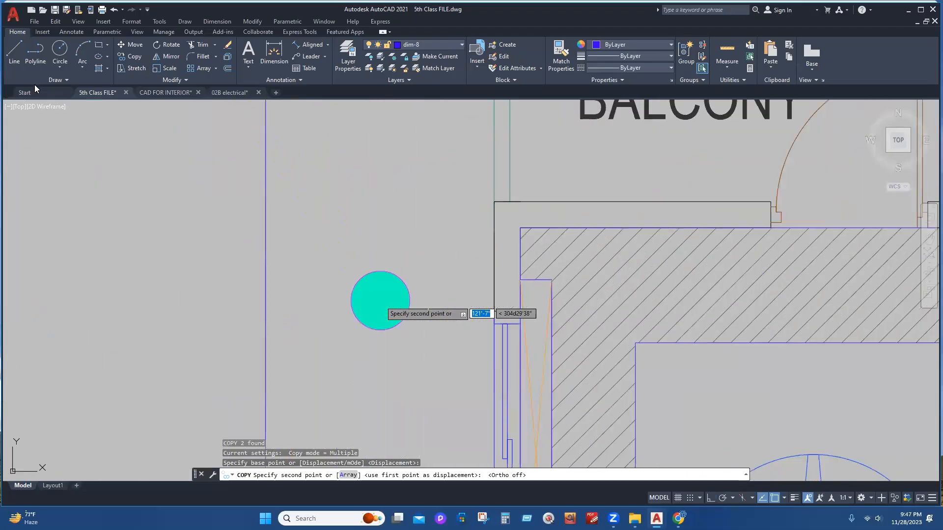
{"action": "key", "text": "Escape"}
- Draw a circle with a radius of 1.5 directly below the copied ceiling light symbol
{"action": "left_click", "coordinate": [62, 58]}
{"action": "middle_click_drag", "start_coordinate": [418, 415], "coordinate": [413, 368]}
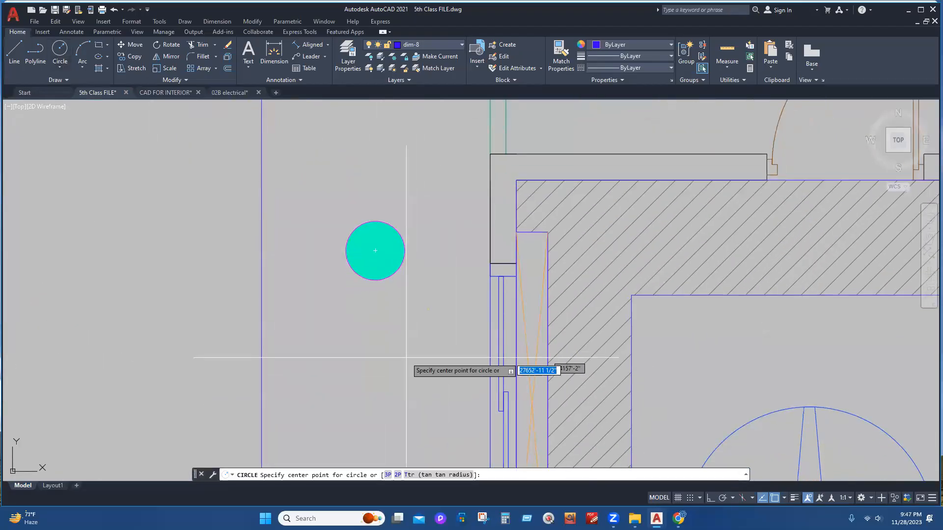
{"action": "left_click", "coordinate": [373, 368]}
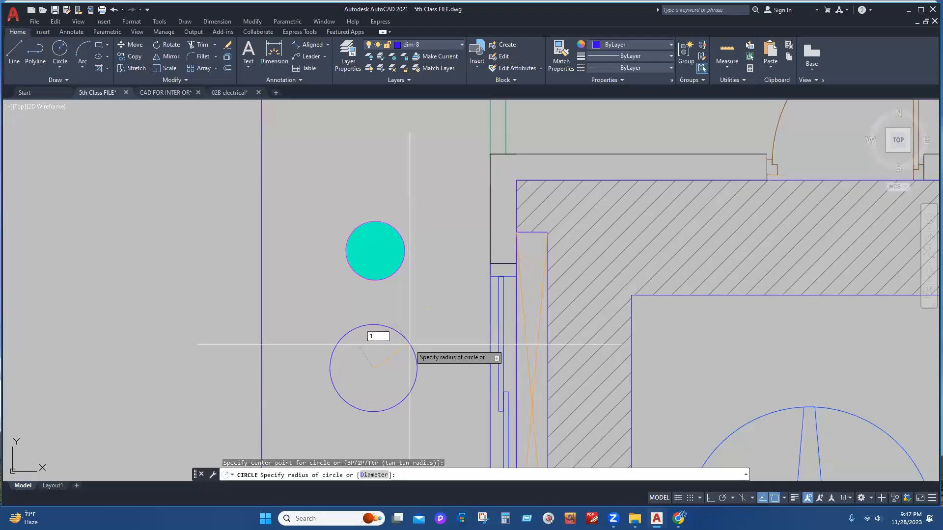
{"action": "key", "text": "Return"}
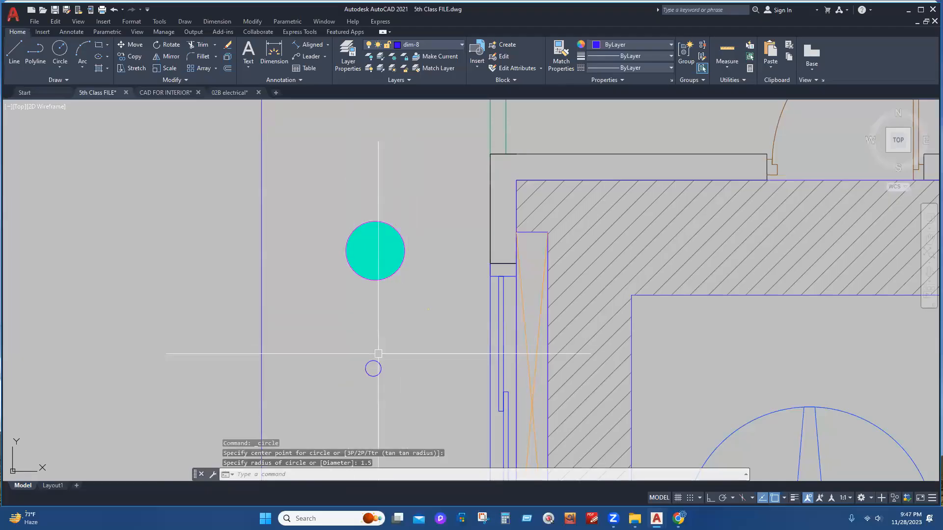
- Offset the small circle outward by 0.5 to form a ring around it
{"action": "middle_click_drag", "start_coordinate": [378, 353], "coordinate": [371, 311]}
{"action": "scroll", "coordinate": [361, 330], "scroll_direction": "up", "scroll_amount": 2}
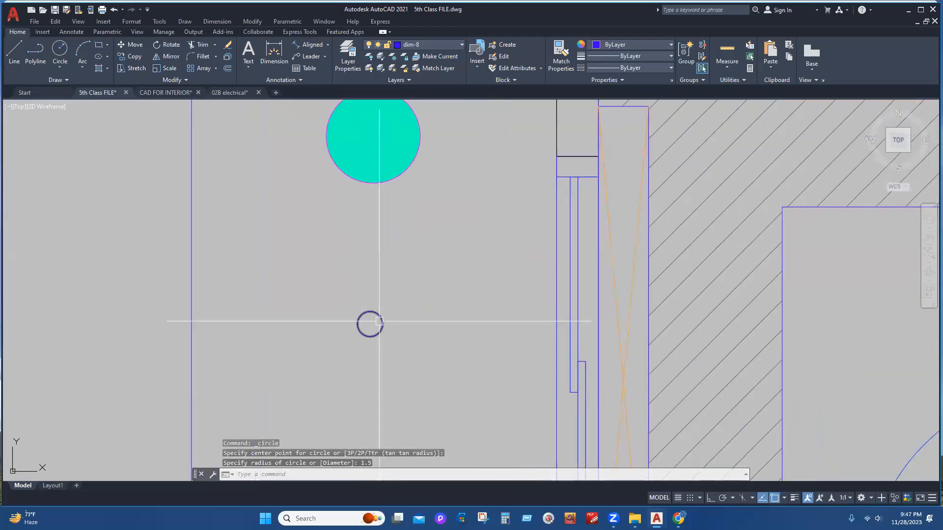
{"action": "key", "text": "Return"}
{"action": "type", "text": ".5"}
{"action": "key", "text": "Return"}
{"action": "left_click", "coordinate": [383, 322]}
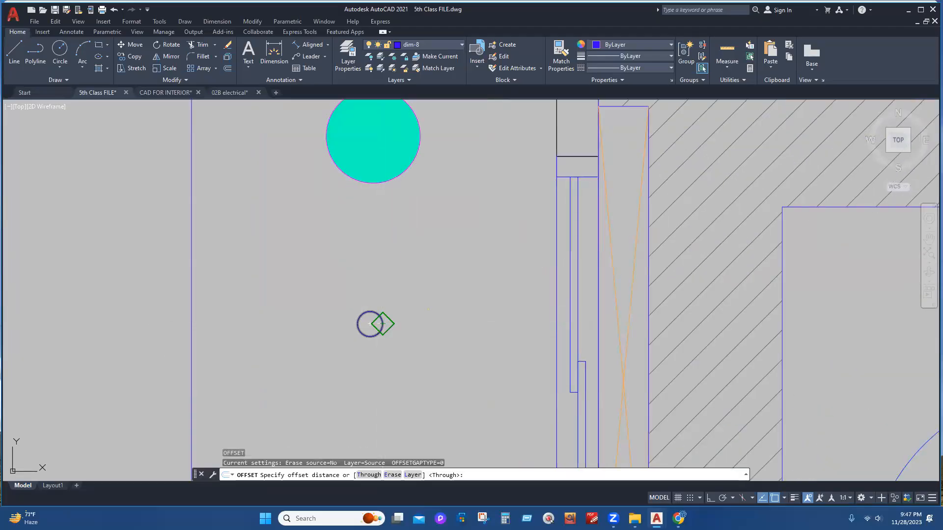
{"action": "left_click", "coordinate": [400, 267]}
{"action": "key", "text": "Escape"}
- Erase the copied ceiling light symbol above the two concentric circles
{"action": "left_click", "coordinate": [408, 171]}
{"action": "left_click", "coordinate": [500, 231]}
{"action": "left_click", "coordinate": [382, 149]}
{"action": "key", "text": "Delete"}
- Hatch the inside of the inner circle
{"action": "middle_click_drag", "start_coordinate": [459, 332], "coordinate": [482, 288]}
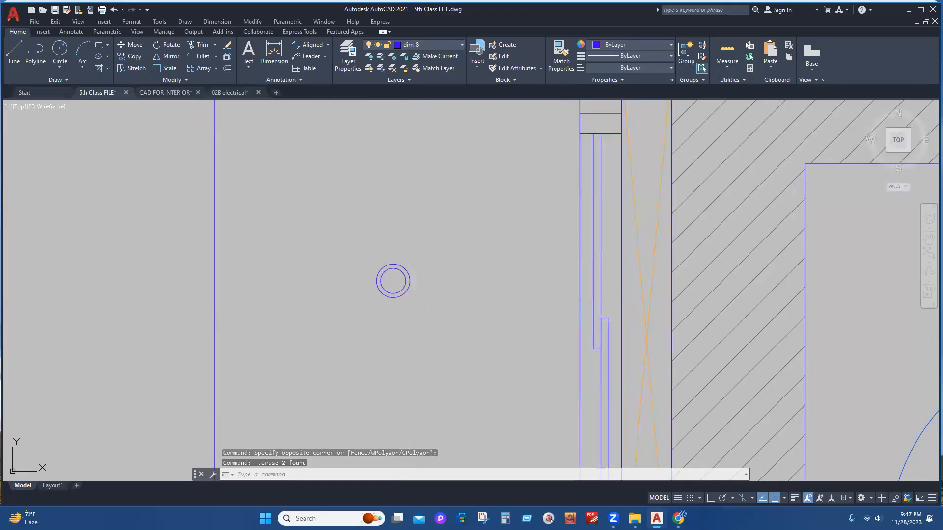
{"action": "type", "text": "h"}
{"action": "key", "text": "Return"}
{"action": "left_click", "coordinate": [393, 281]}
{"action": "key", "text": "Escape"}
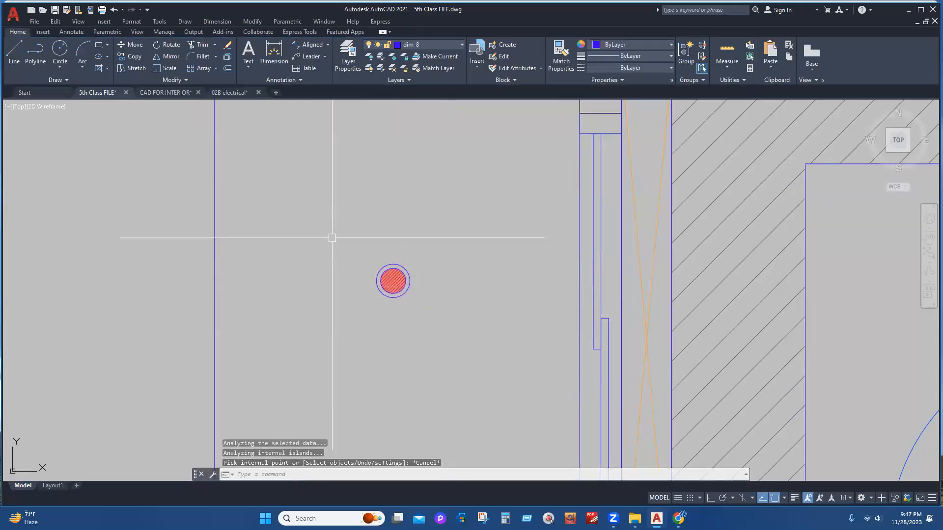
- Define the two concentric circles and their hatch as a block named light
{"action": "left_click_drag", "start_coordinate": [332, 238], "coordinate": [443, 359]}
{"action": "type", "text": "b"}
{"action": "key", "text": "Return"}
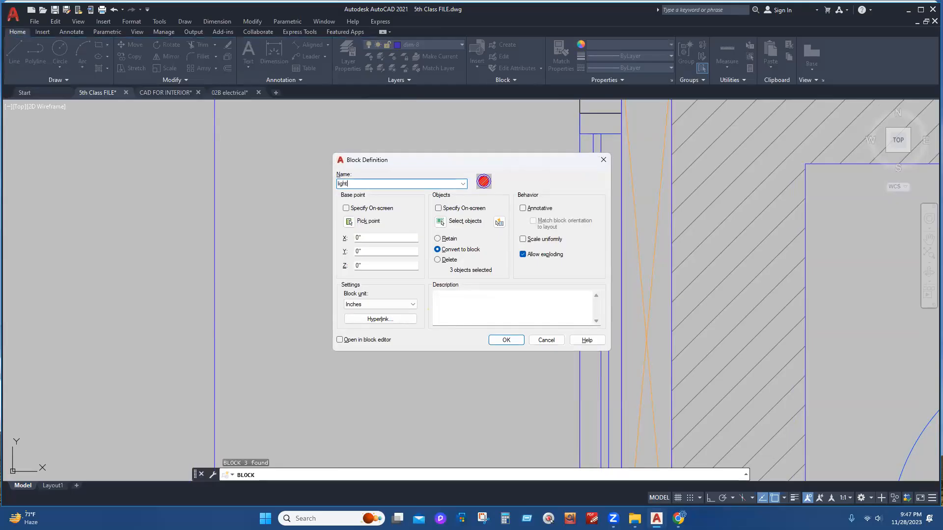
{"action": "left_click", "coordinate": [505, 340]}
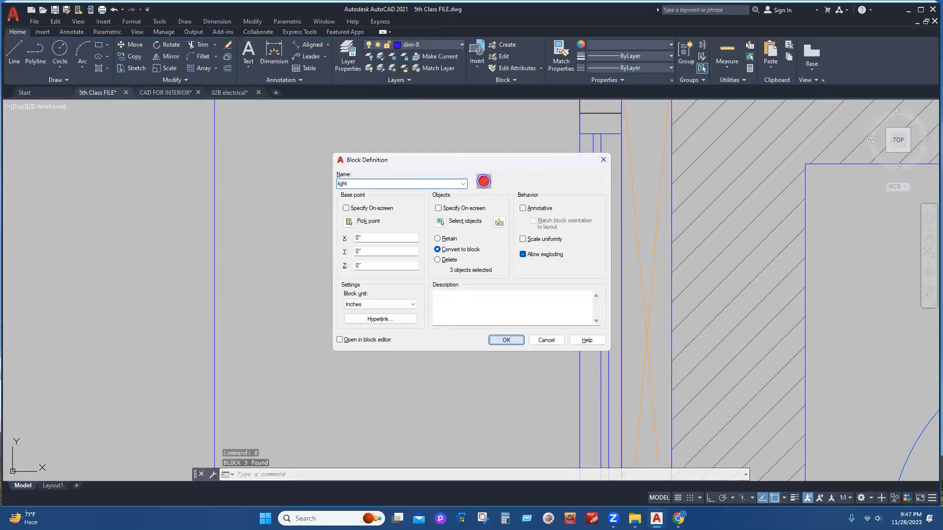
{"action": "scroll", "coordinate": [412, 182], "scroll_direction": "down", "scroll_amount": 5}
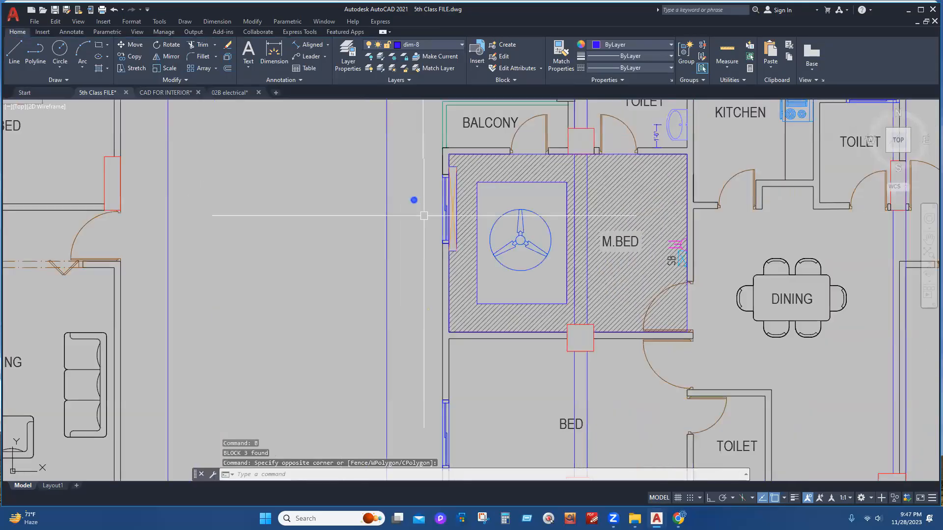
{"action": "middle_click_drag", "start_coordinate": [448, 238], "coordinate": [411, 300]}
{"action": "key", "text": "Escape"}
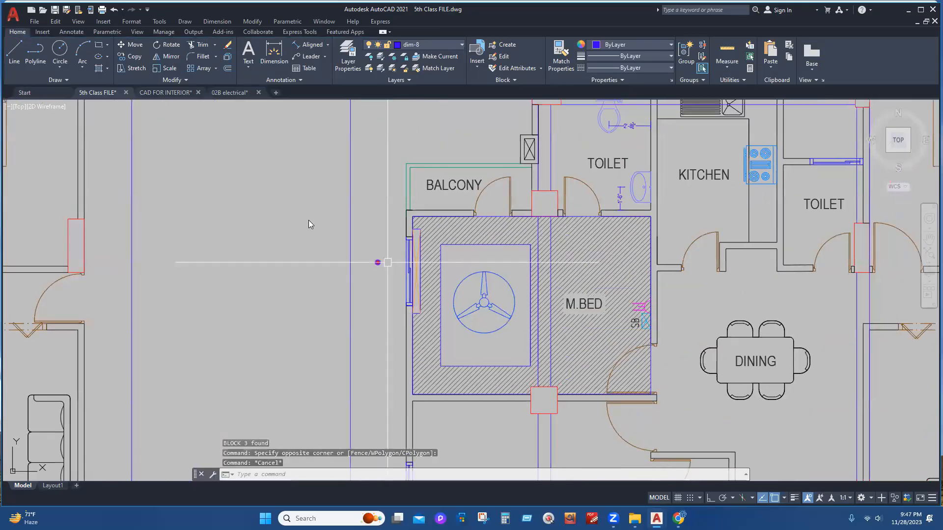
{"action": "scroll", "coordinate": [386, 263], "scroll_direction": "up", "scroll_amount": 6}
{"action": "left_click", "coordinate": [386, 264]}
{"action": "left_click", "coordinate": [284, 209]}
{"action": "type", "text": "co"}
{"action": "key", "text": "Return"}
{"action": "scroll", "coordinate": [341, 260], "scroll_direction": "up", "scroll_amount": 2}
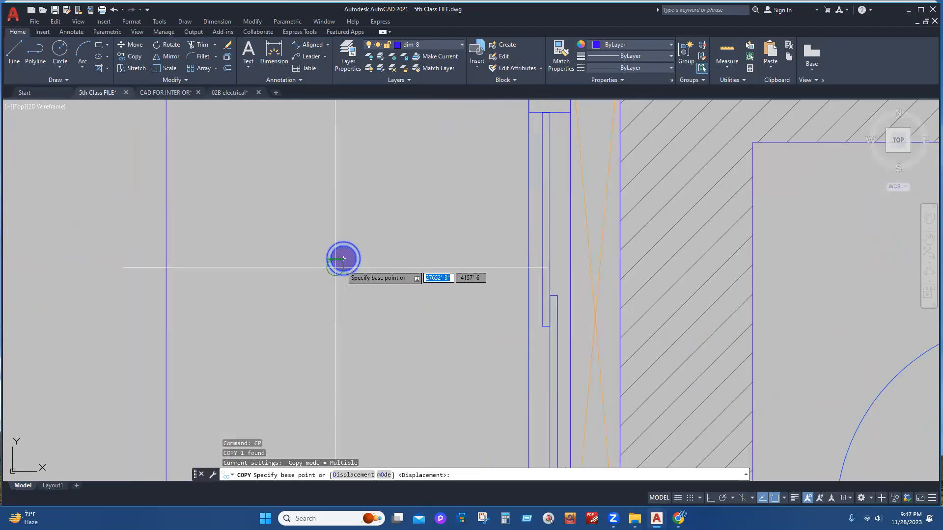
{"action": "left_click", "coordinate": [290, 293]}
{"action": "scroll", "coordinate": [291, 295], "scroll_direction": "down", "scroll_amount": 4}
{"action": "scroll", "coordinate": [292, 295], "scroll_direction": "down", "scroll_amount": 2}
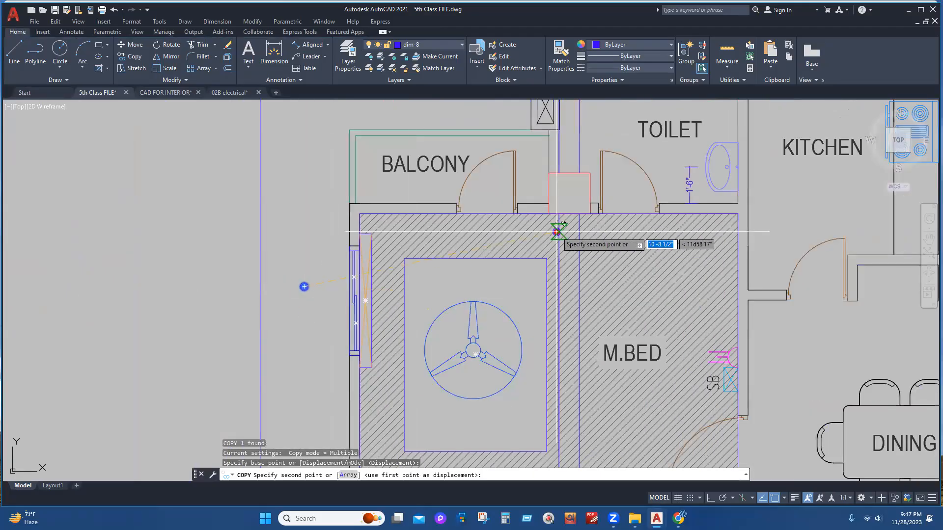
{"action": "scroll", "coordinate": [300, 289], "scroll_direction": "up", "scroll_amount": 4}
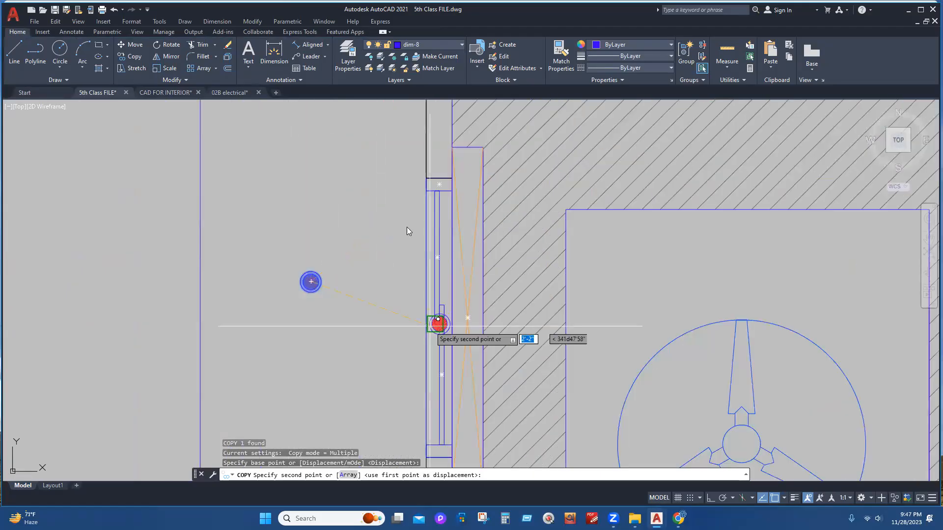
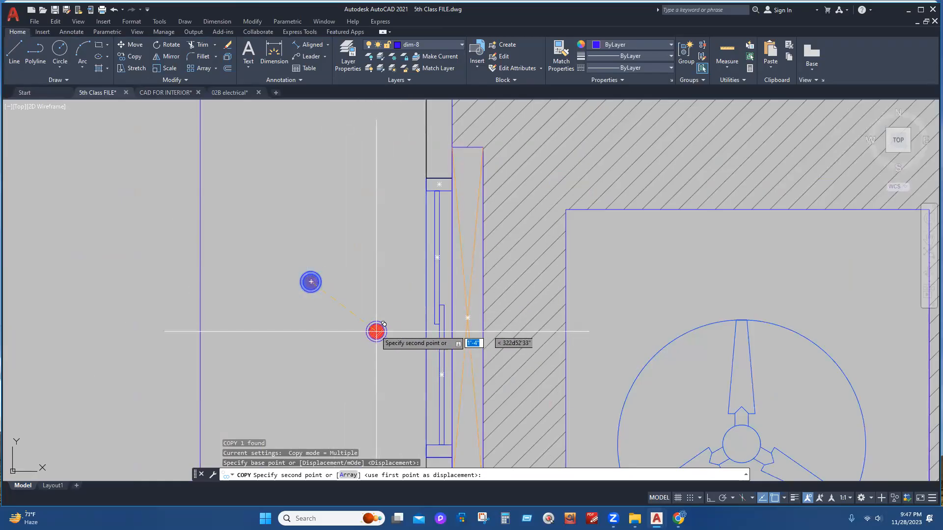
{"action": "scroll", "coordinate": [378, 325], "scroll_direction": "down", "scroll_amount": 2}
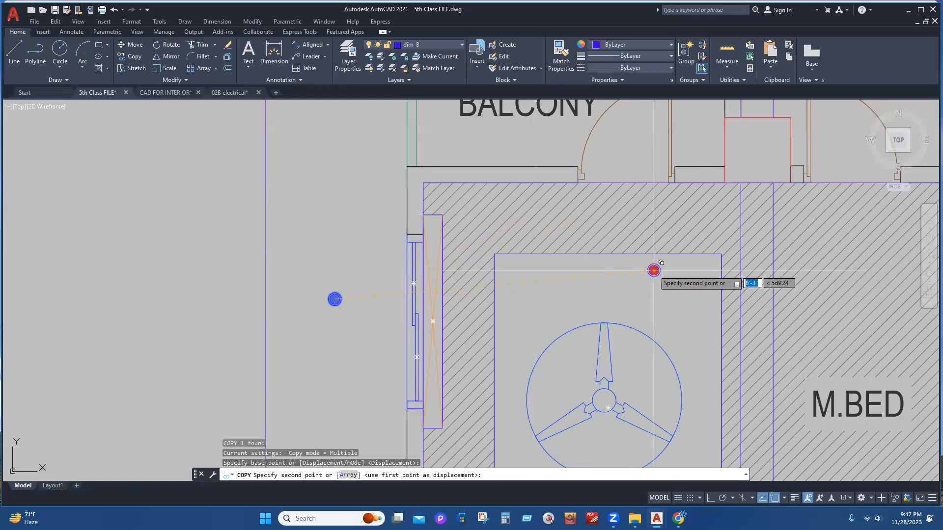
{"action": "key", "text": "Escape"}
- Draw a polyline corner to corner along the upper edge of the rectangle around the M.BED ceiling fan, and select it
{"action": "scroll", "coordinate": [495, 272], "scroll_direction": "down", "scroll_amount": 4}
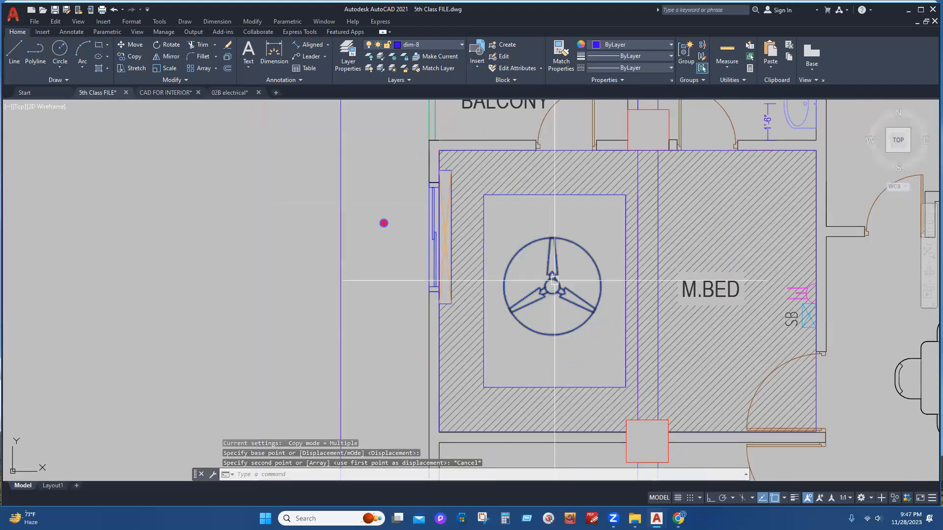
{"action": "scroll", "coordinate": [535, 284], "scroll_direction": "down", "scroll_amount": 2}
{"action": "mouse_move", "coordinate": [542, 298]}
{"action": "middle_mouse_down"}
{"action": "mouse_move", "coordinate": [490, 272]}
{"action": "mouse_move", "coordinate": [479, 278]}
{"action": "middle_mouse_up"}
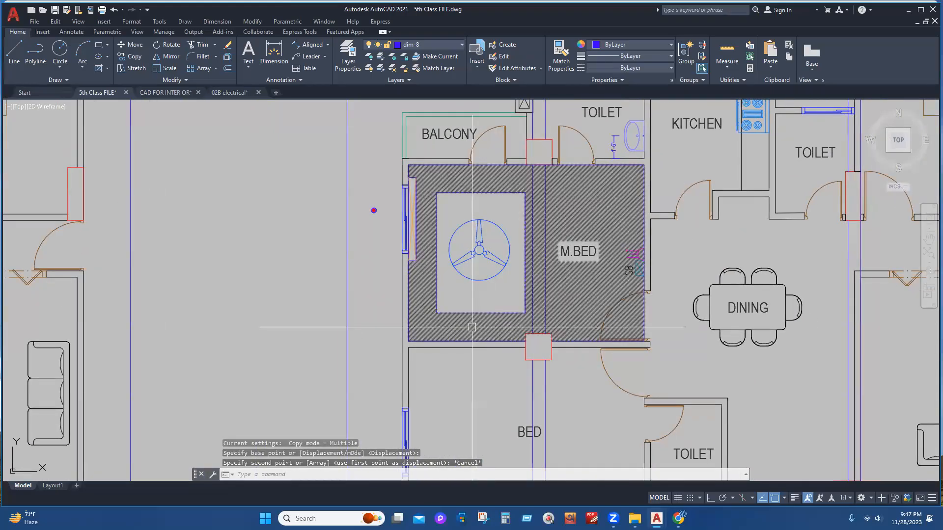
{"action": "scroll", "coordinate": [412, 357], "scroll_direction": "up", "scroll_amount": 4}
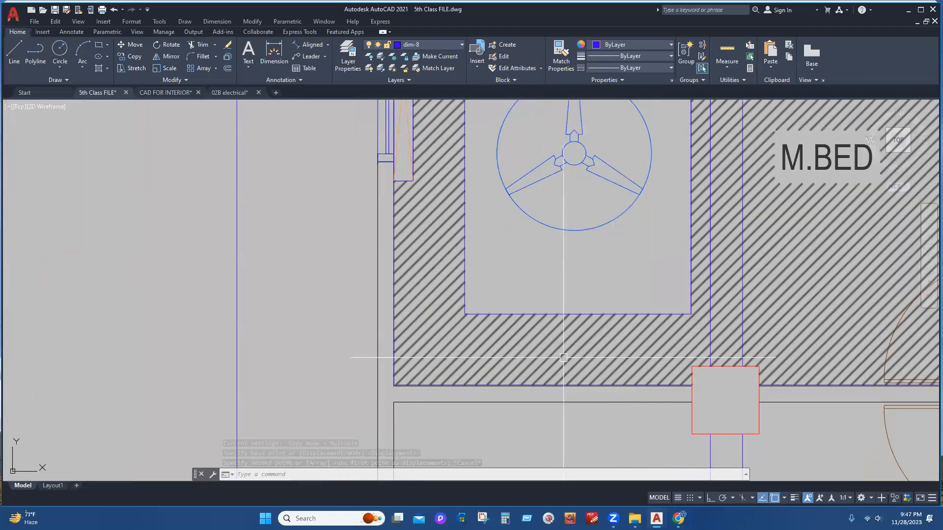
{"action": "middle_click_drag", "start_coordinate": [577, 355], "coordinate": [564, 392]}
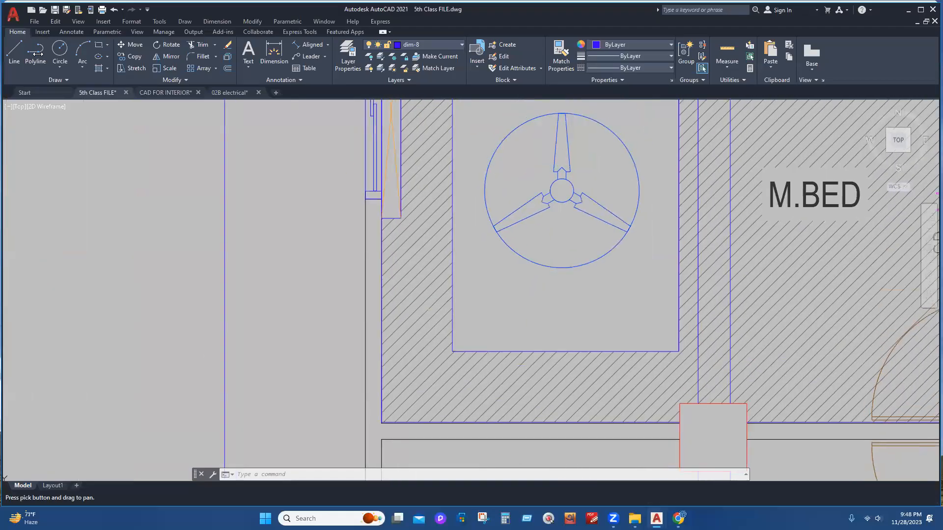
{"action": "middle_click_drag", "start_coordinate": [592, 127], "coordinate": [587, 363]}
{"action": "scroll", "coordinate": [536, 243], "scroll_direction": "up", "scroll_amount": 4}
{"action": "left_click", "coordinate": [474, 350]}
{"action": "left_click", "coordinate": [474, 352]}
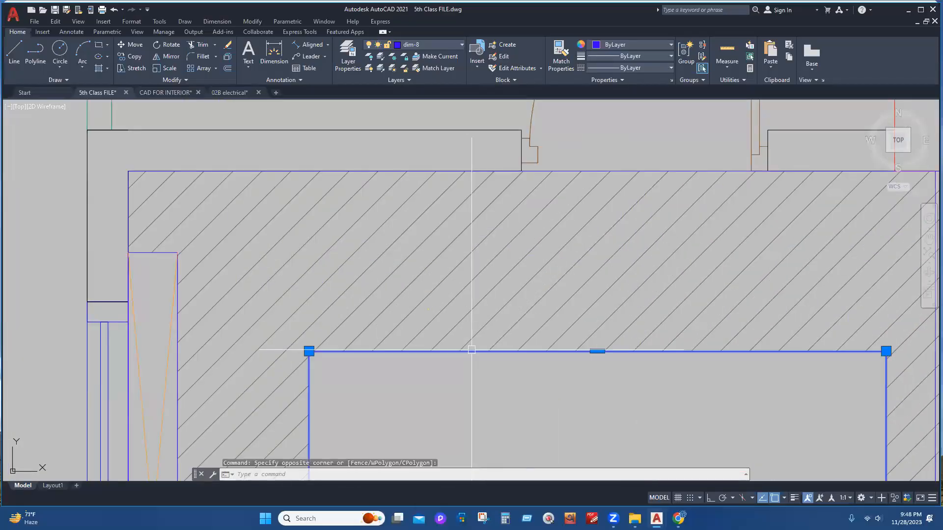
{"action": "left_click", "coordinate": [35, 52]}
{"action": "left_click", "coordinate": [308, 351]}
{"action": "left_click", "coordinate": [886, 352]}
{"action": "key", "text": "Escape"}
{"action": "left_click", "coordinate": [597, 352]}
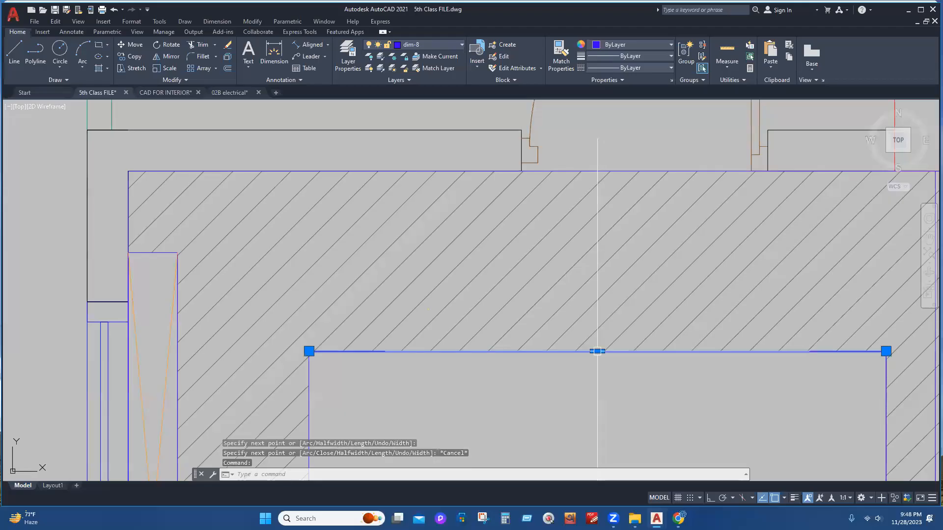
- Divide the polyline on the upper edge of the fan rectangle into 2 equal segments
{"action": "type", "text": "di"}
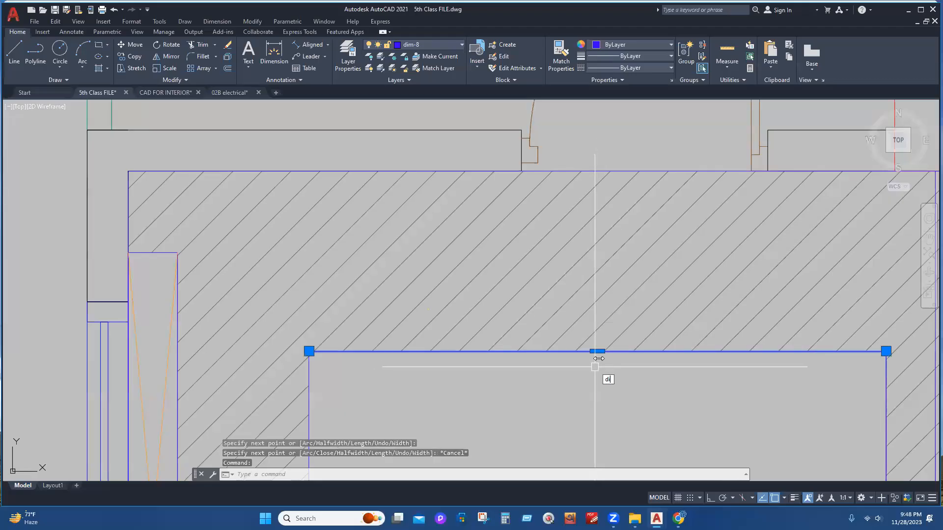
{"action": "type", "text": "v"}
{"action": "left_click", "coordinate": [626, 390]}
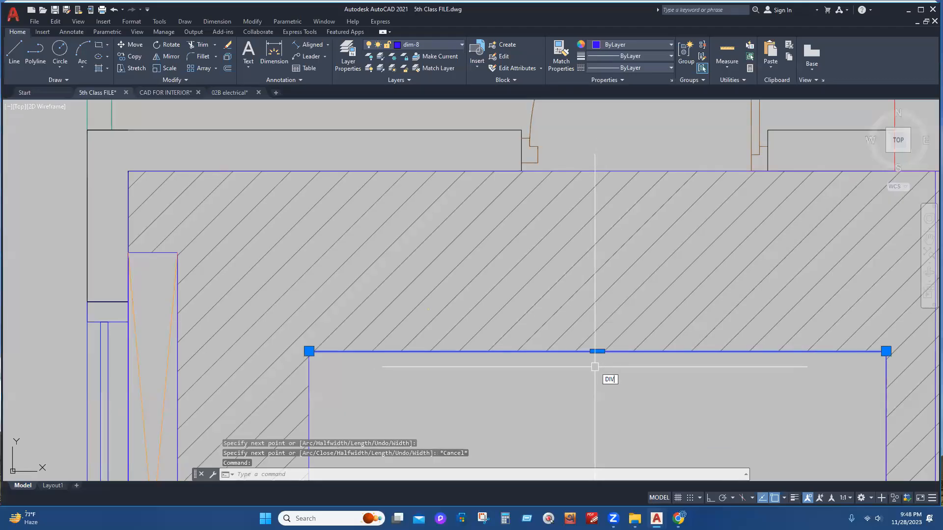
{"action": "left_click", "coordinate": [621, 351]}
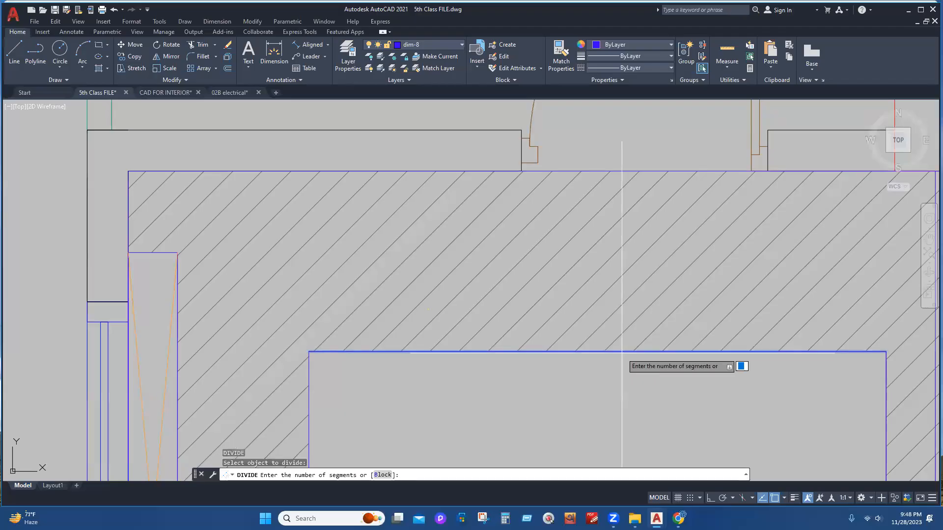
{"action": "type", "text": "2"}
{"action": "key", "text": "Return"}
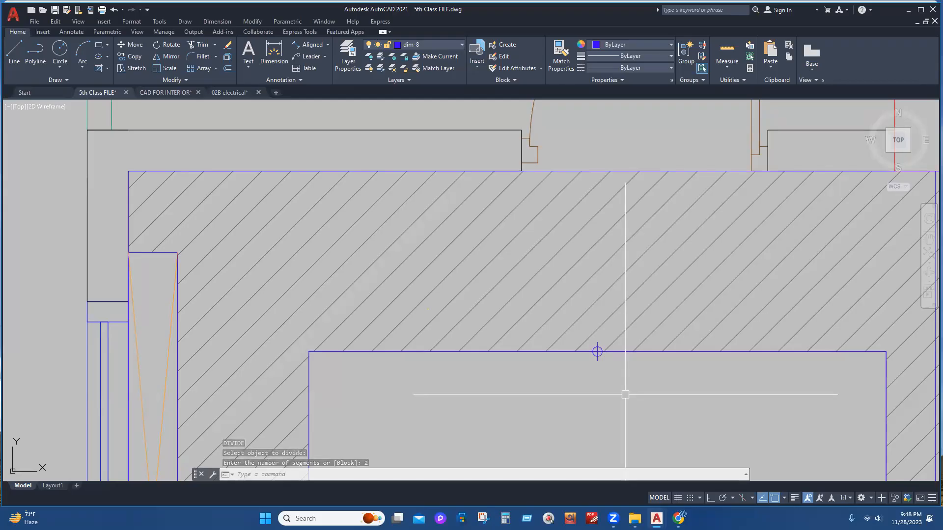
- Undo the two-segment division of the upper edge polyline
{"action": "key", "text": "ctrl+x"}
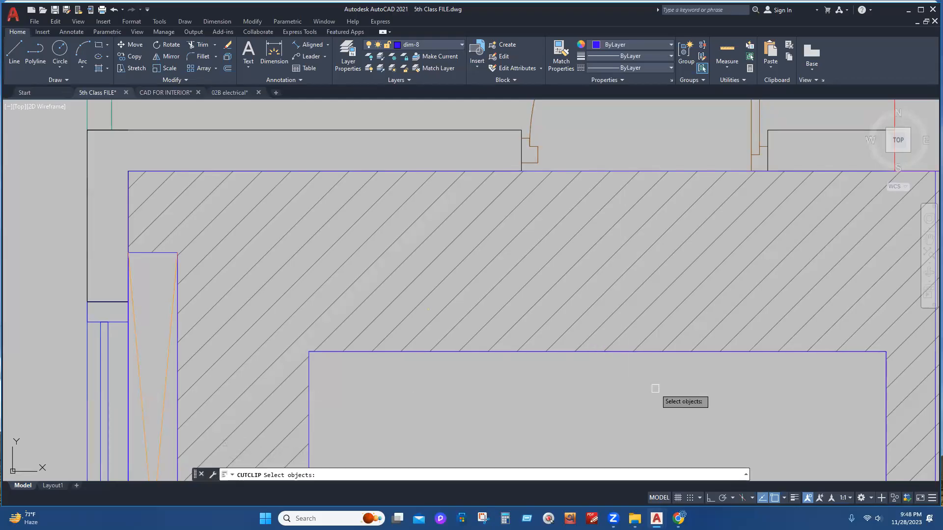
{"action": "left_click", "coordinate": [593, 353]}
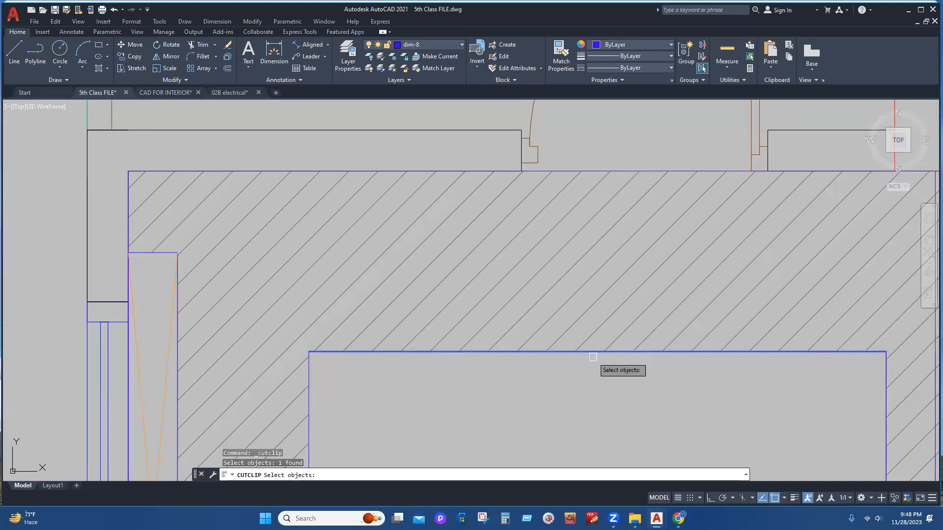
{"action": "key", "text": "Escape"}
- Divide the polyline on the upper edge of the fan rectangle into 3 equal segments
{"action": "type", "text": "DV"}
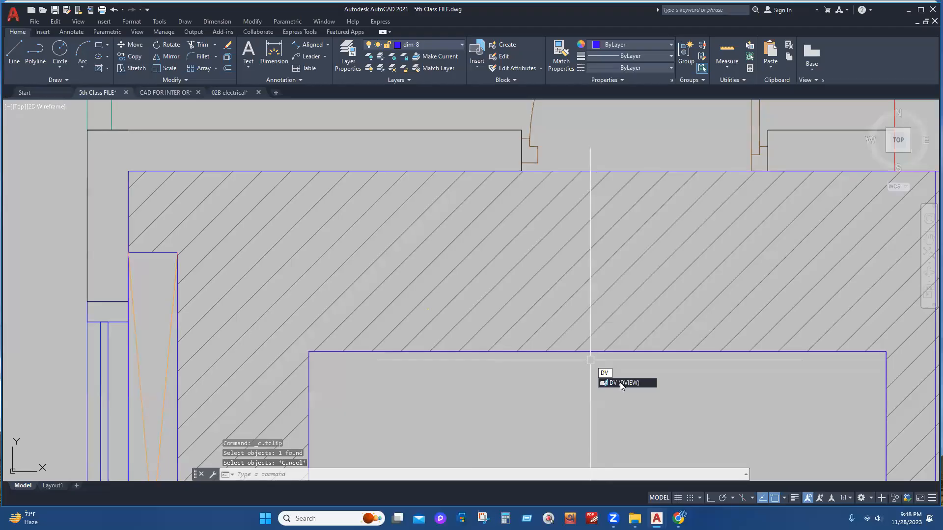
{"action": "key", "text": "BackSpace"}
{"action": "type", "text": "IV"}
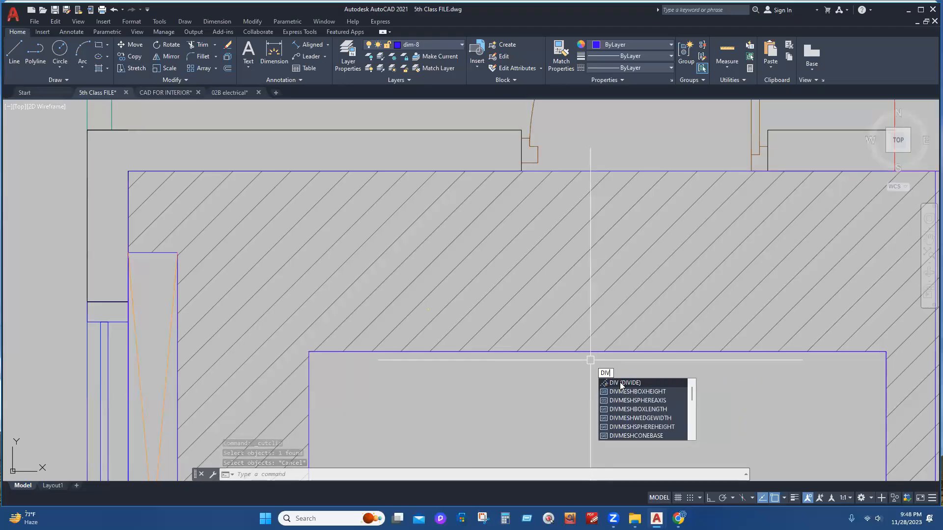
{"action": "key", "text": "Return"}
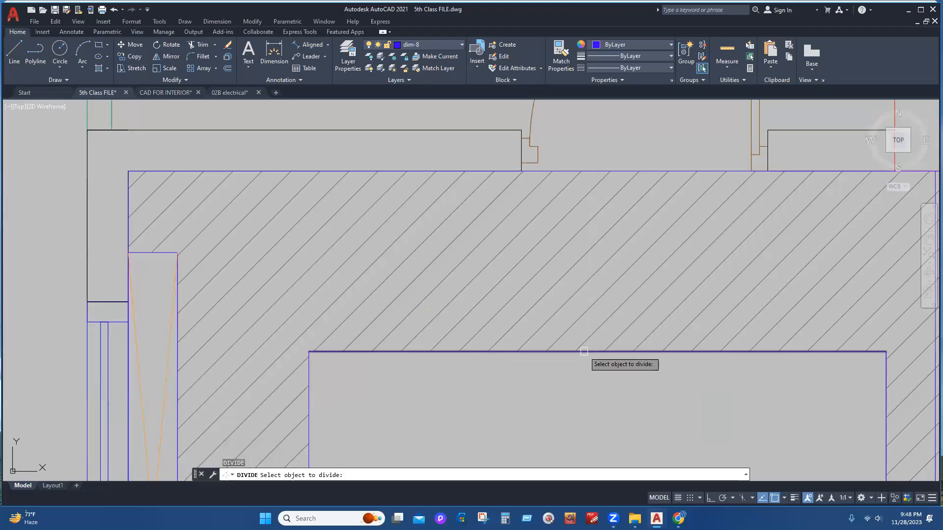
{"action": "left_click", "coordinate": [590, 353]}
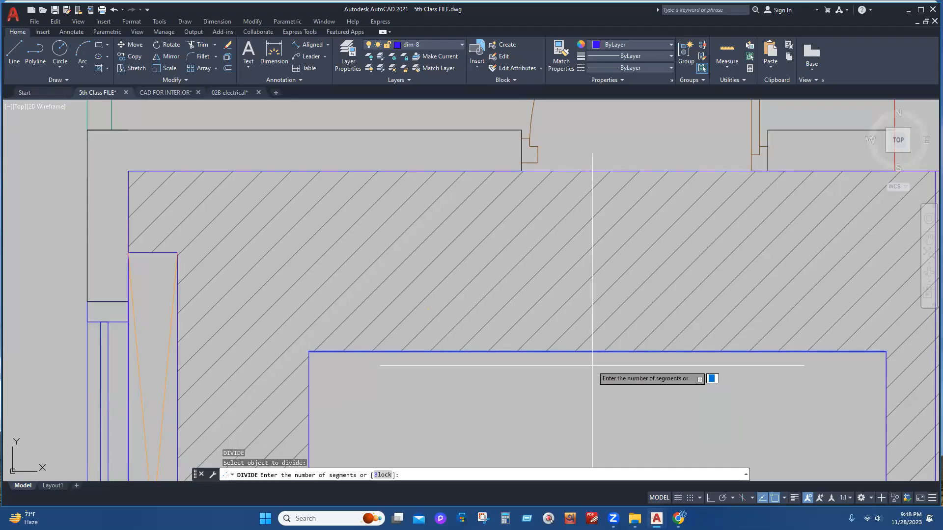
{"action": "key", "text": "Return"}
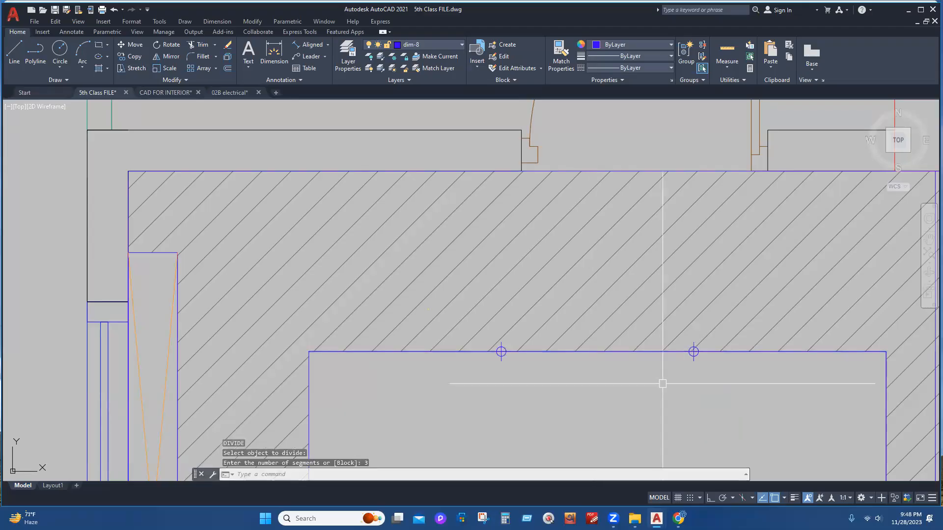
- Draw a vertical guide polyline from the left division point up to the false ceiling's upper boundary line
{"action": "left_click", "coordinate": [35, 52]}
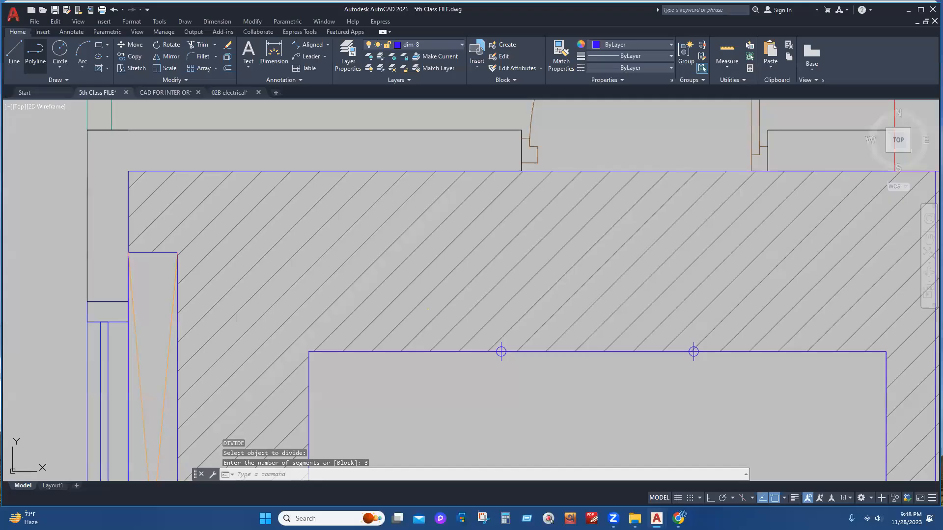
{"action": "left_click", "coordinate": [500, 352]}
{"action": "left_click", "coordinate": [501, 172]}
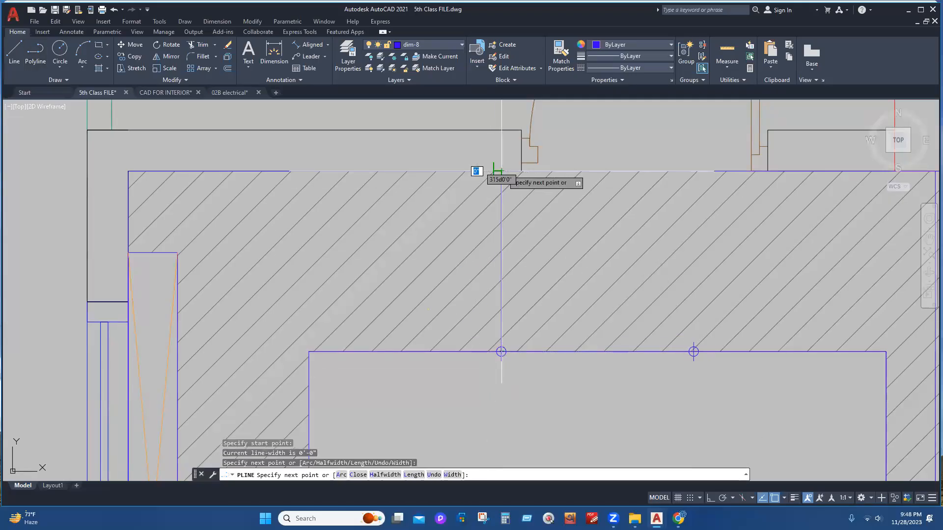
{"action": "key", "text": "Escape"}
- Move the light block by its center onto the midpoint of the vertical guide polyline
{"action": "scroll", "coordinate": [546, 270], "scroll_direction": "down", "scroll_amount": 4}
{"action": "scroll", "coordinate": [546, 271], "scroll_direction": "down", "scroll_amount": 2}
{"action": "scroll", "coordinate": [387, 311], "scroll_direction": "up", "scroll_amount": 6}
{"action": "left_click", "coordinate": [395, 344]}
{"action": "type", "text": "m"}
{"action": "key", "text": "Return"}
{"action": "left_click", "coordinate": [390, 339]}
{"action": "scroll", "coordinate": [320, 363], "scroll_direction": "down", "scroll_amount": 4}
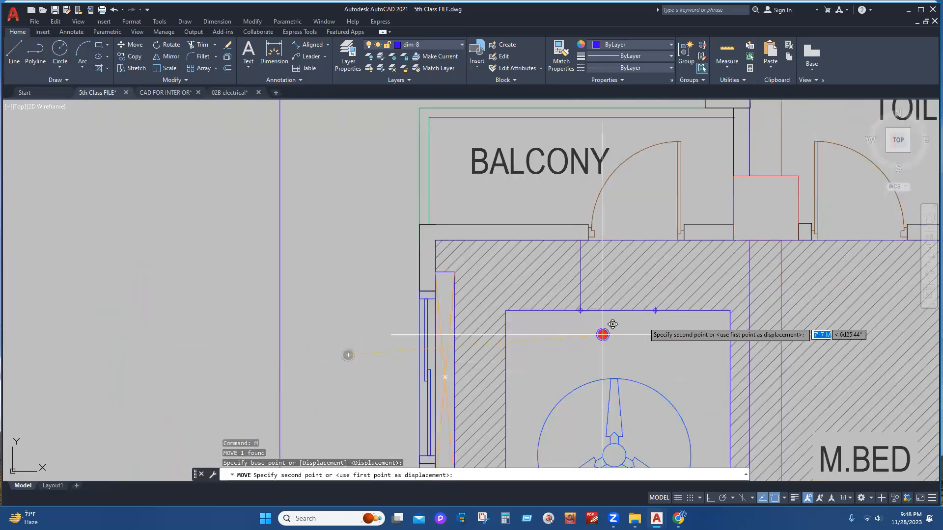
{"action": "scroll", "coordinate": [619, 284], "scroll_direction": "up", "scroll_amount": 4}
{"action": "key", "text": "Escape"}
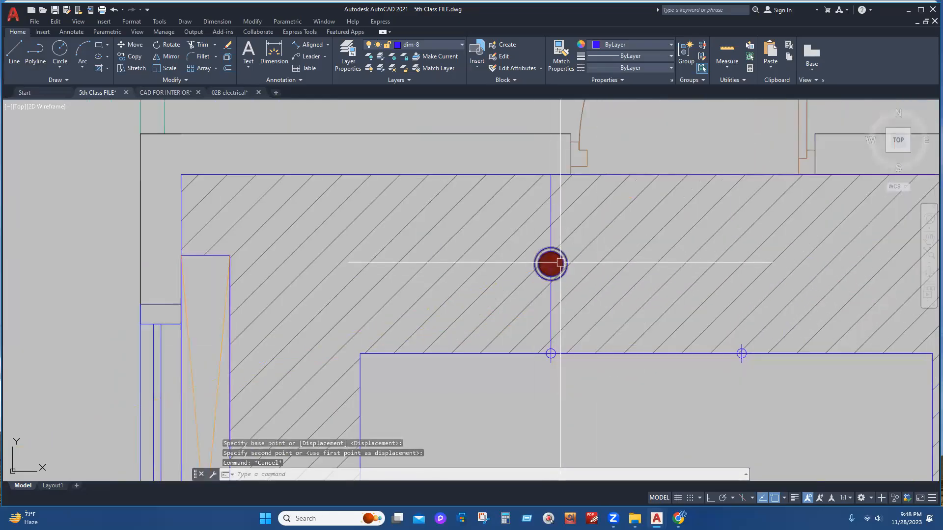
- Copy the light block from the left division point to the right division point
{"action": "scroll", "coordinate": [550, 264], "scroll_direction": "up", "scroll_amount": 2}
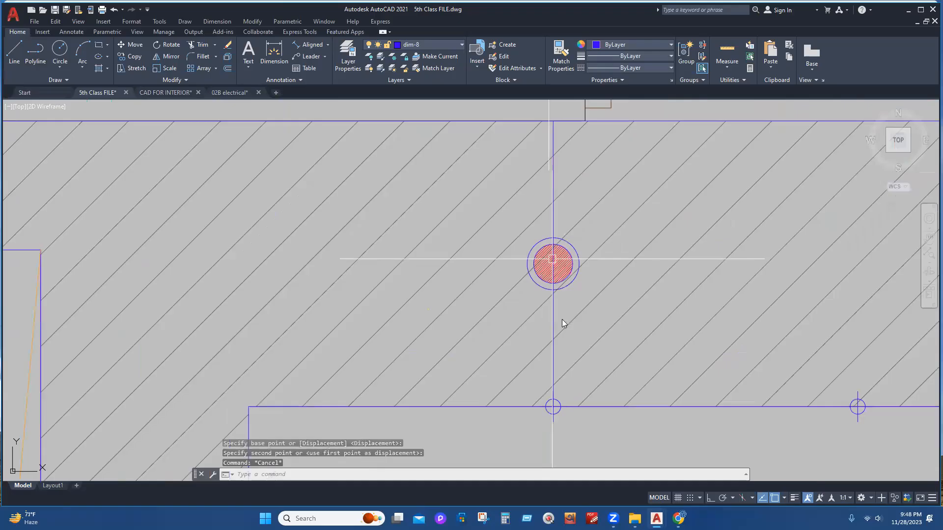
{"action": "left_click", "coordinate": [562, 252]}
{"action": "type", "text": "co"}
{"action": "key", "text": "Return"}
{"action": "scroll", "coordinate": [552, 428], "scroll_direction": "up", "scroll_amount": 2}
{"action": "left_click", "coordinate": [555, 392]}
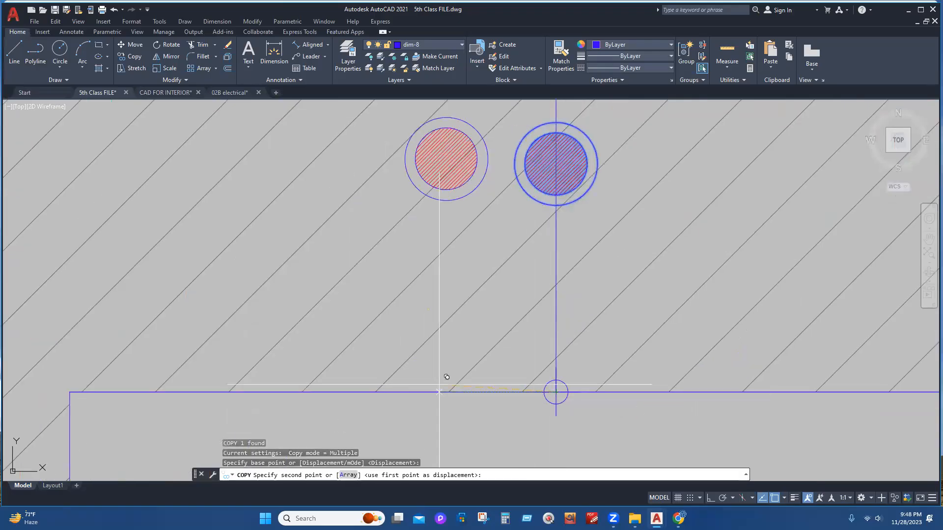
{"action": "scroll", "coordinate": [377, 366], "scroll_direction": "down", "scroll_amount": 4}
{"action": "scroll", "coordinate": [565, 378], "scroll_direction": "up", "scroll_amount": 3}
{"action": "scroll", "coordinate": [638, 380], "scroll_direction": "up", "scroll_amount": 2}
{"action": "left_click", "coordinate": [623, 382]}
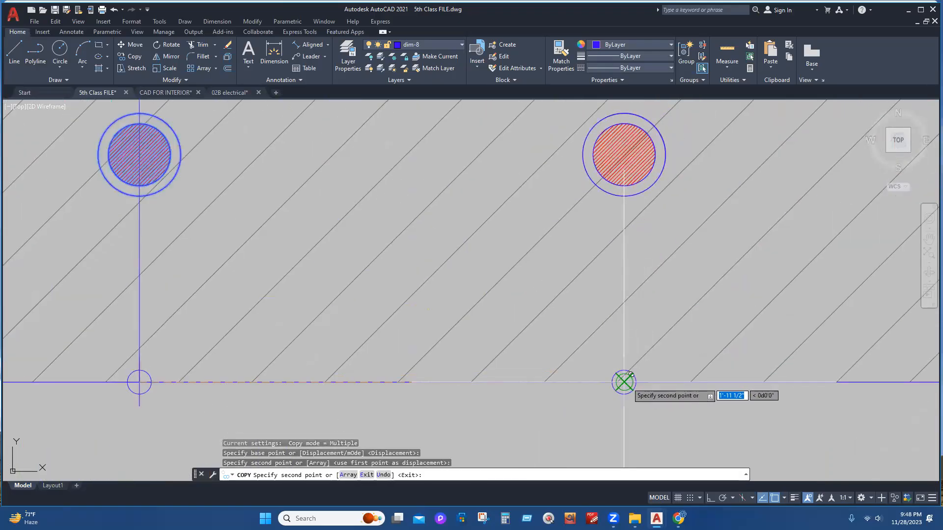
{"action": "key", "text": "Escape"}
- Erase the two division points and the vertical guide polyline through the left light
{"action": "scroll", "coordinate": [582, 279], "scroll_direction": "down", "scroll_amount": 3}
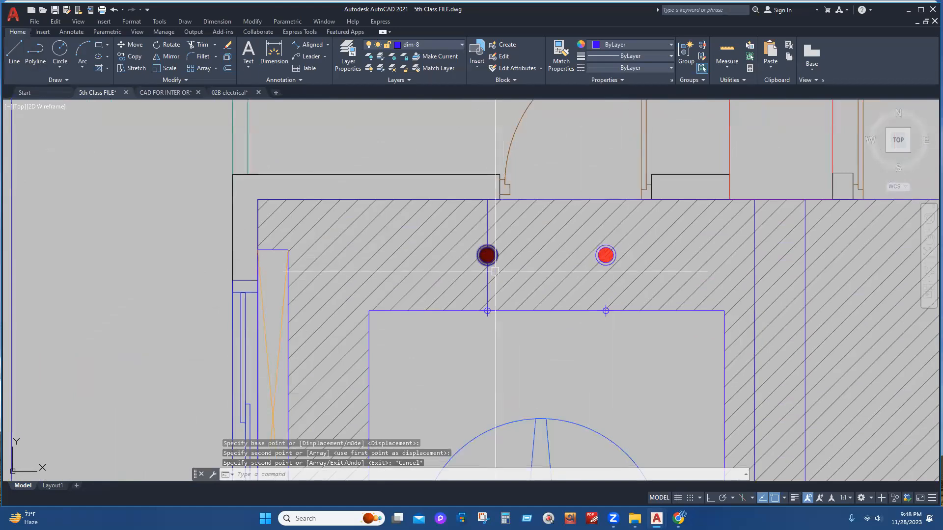
{"action": "scroll", "coordinate": [474, 315], "scroll_direction": "up", "scroll_amount": 3}
{"action": "left_click", "coordinate": [492, 270]}
{"action": "scroll", "coordinate": [515, 282], "scroll_direction": "down", "scroll_amount": 2}
{"action": "left_click", "coordinate": [779, 346]}
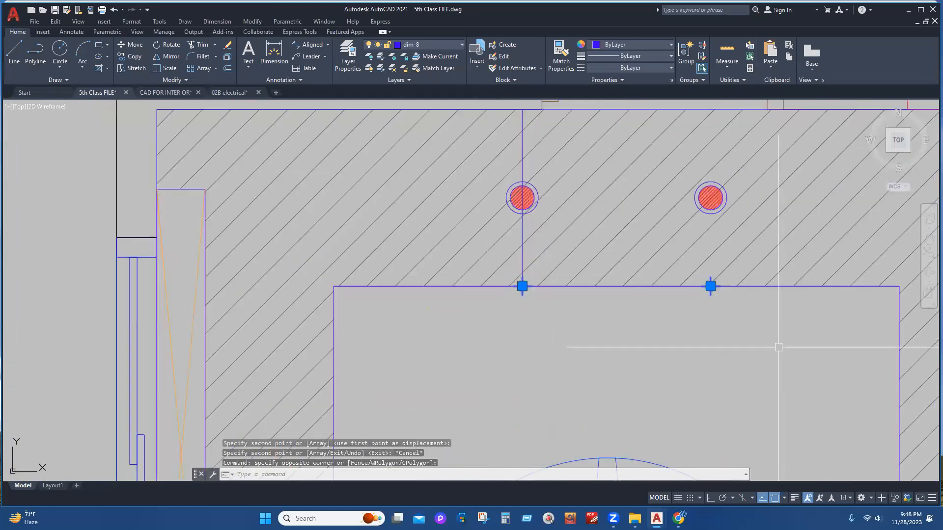
{"action": "key", "text": "Delete"}
{"action": "scroll", "coordinate": [497, 149], "scroll_direction": "up", "scroll_amount": 2}
{"action": "left_click", "coordinate": [562, 158]}
{"action": "key", "text": "Delete"}
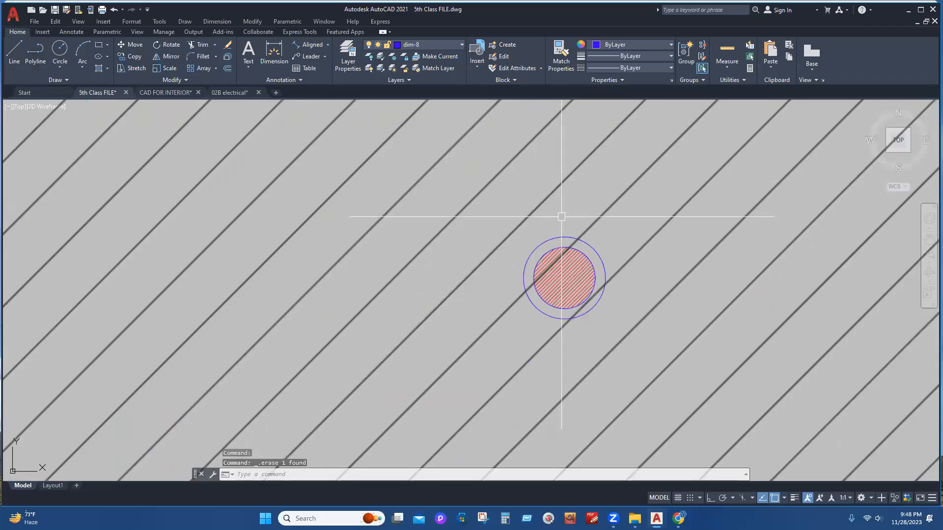
- Try to mirror the two lights about a horizontal line through the midpoint of the fan rectangle's left edge with Ortho on
{"action": "scroll", "coordinate": [575, 276], "scroll_direction": "down", "scroll_amount": 4}
{"action": "scroll", "coordinate": [563, 276], "scroll_direction": "up", "scroll_amount": 4}
{"action": "left_click", "coordinate": [545, 236]}
{"action": "scroll", "coordinate": [552, 246], "scroll_direction": "down", "scroll_amount": 2}
{"action": "left_click", "coordinate": [819, 337]}
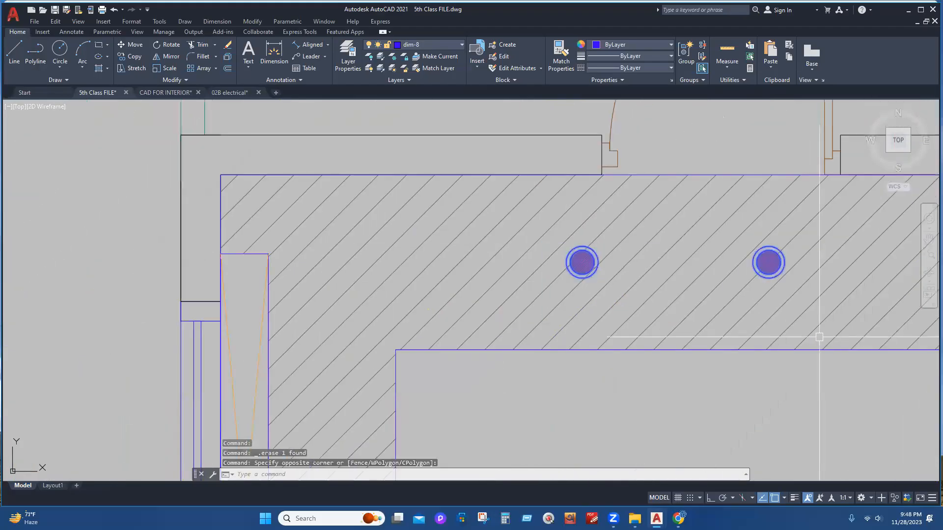
{"action": "scroll", "coordinate": [819, 337], "scroll_direction": "down", "scroll_amount": 3}
{"action": "type", "text": "mi"}
{"action": "key", "text": "Return"}
{"action": "scroll", "coordinate": [549, 314], "scroll_direction": "up", "scroll_amount": 3}
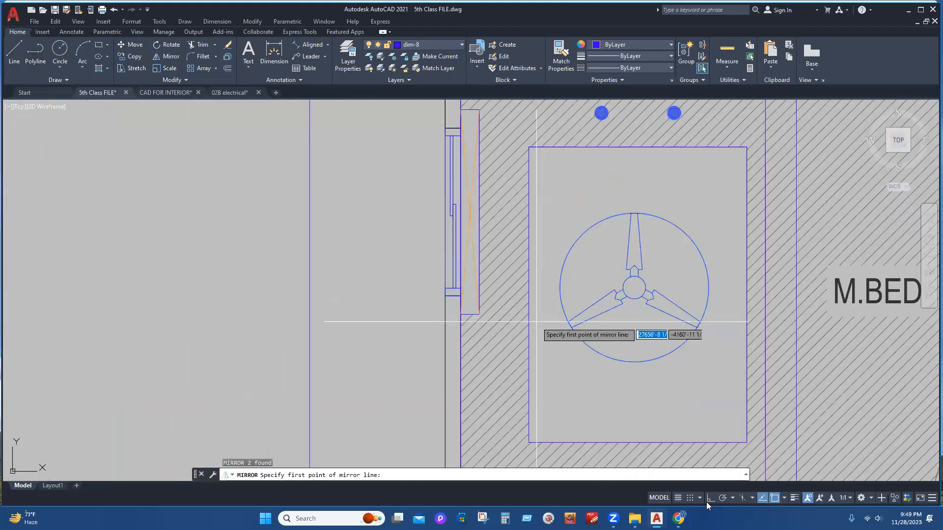
{"action": "left_click", "coordinate": [529, 293]}
{"action": "key", "text": "F8"}
{"action": "scroll", "coordinate": [694, 381], "scroll_direction": "down", "scroll_amount": 2}
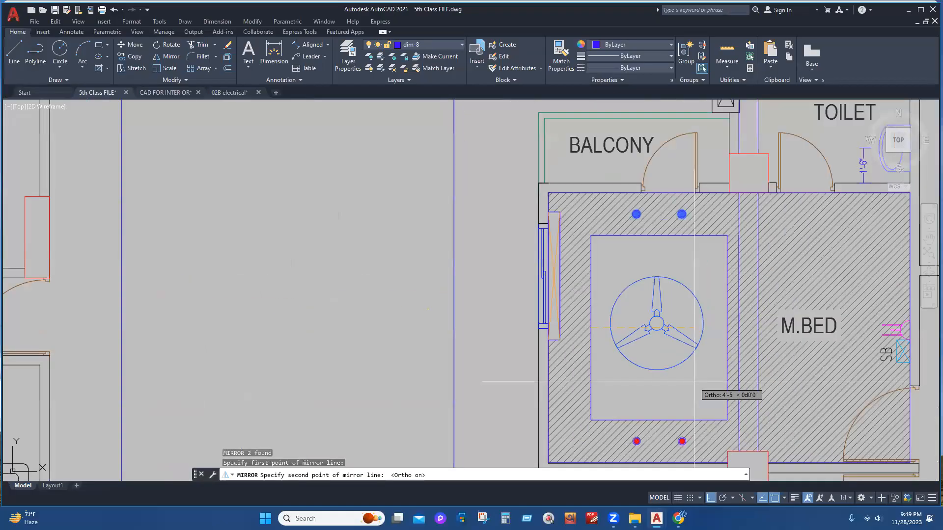
{"action": "scroll", "coordinate": [693, 380], "scroll_direction": "down", "scroll_amount": 4}
{"action": "left_click", "coordinate": [470, 385]}
{"action": "key", "text": "Escape"}
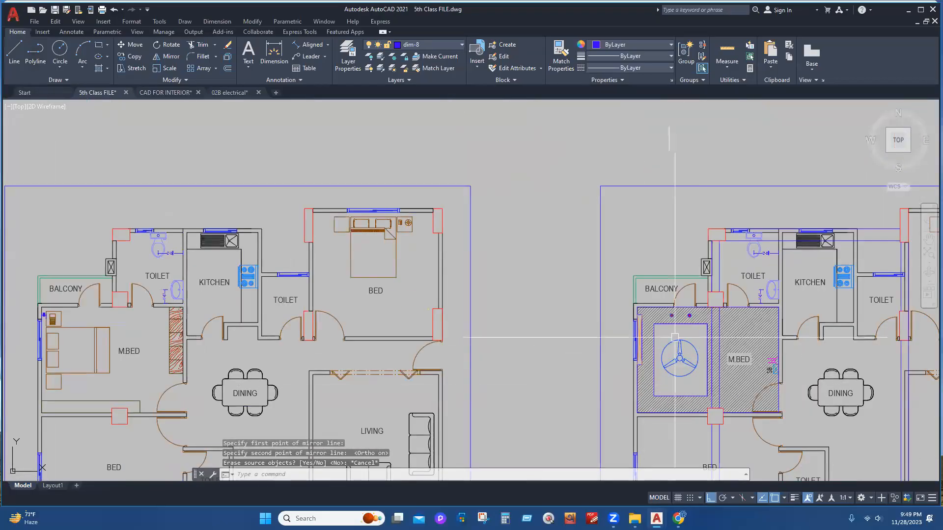
{"action": "scroll", "coordinate": [675, 337], "scroll_direction": "up", "scroll_amount": 6}
{"action": "left_click", "coordinate": [555, 238]}
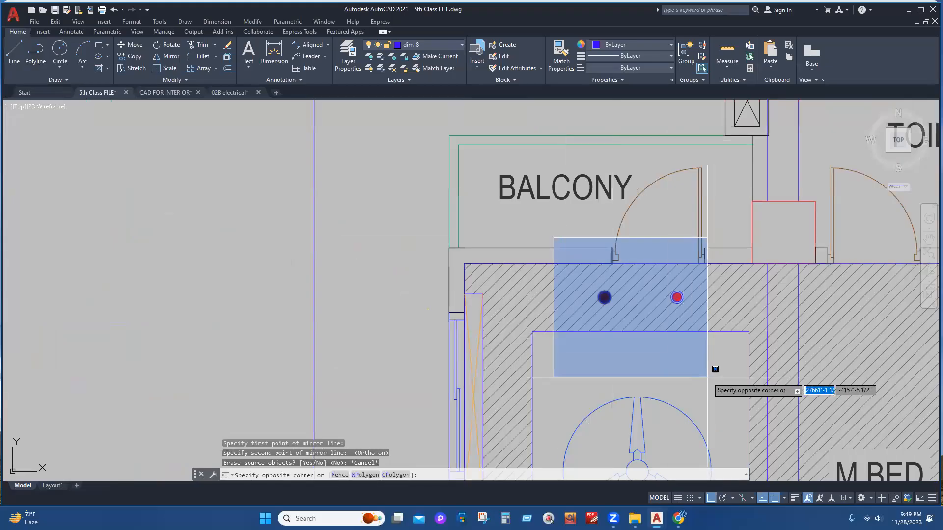
{"action": "left_click", "coordinate": [730, 375]}
{"action": "key", "text": "Escape"}
{"action": "scroll", "coordinate": [609, 293], "scroll_direction": "up", "scroll_amount": 4}
{"action": "left_click", "coordinate": [542, 207]}
{"action": "left_click", "coordinate": [810, 339]}
{"action": "scroll", "coordinate": [687, 283], "scroll_direction": "down", "scroll_amount": 10}
{"action": "type", "text": "mi"}
{"action": "key", "text": "Return"}
{"action": "scroll", "coordinate": [650, 365], "scroll_direction": "up", "scroll_amount": 6}
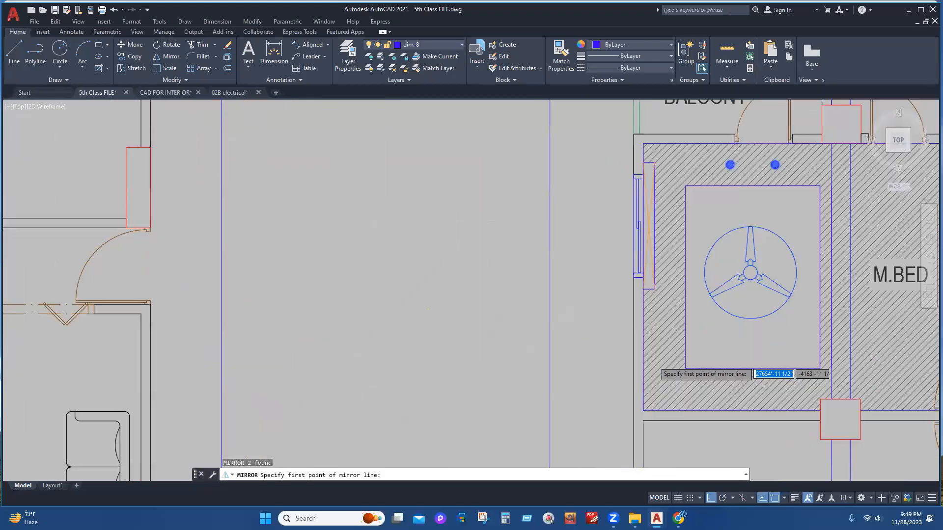
{"action": "scroll", "coordinate": [565, 269], "scroll_direction": "down", "scroll_amount": 3}
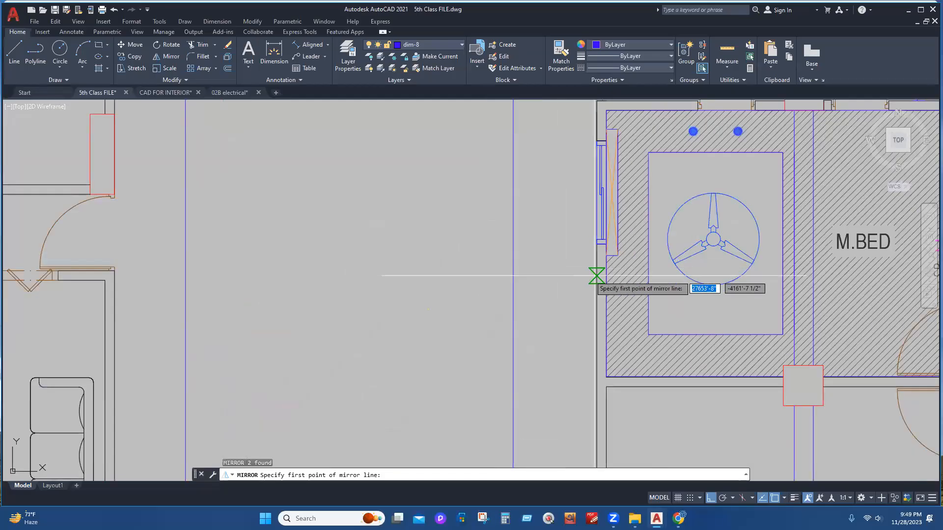
{"action": "left_click", "coordinate": [648, 252]}
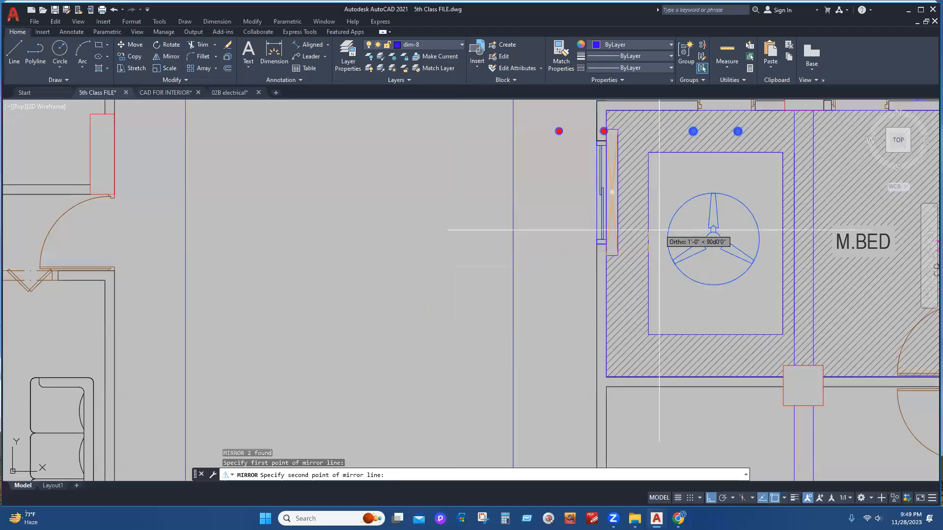
{"action": "key", "text": "Escape"}
{"action": "scroll", "coordinate": [675, 186], "scroll_direction": "down", "scroll_amount": 3}
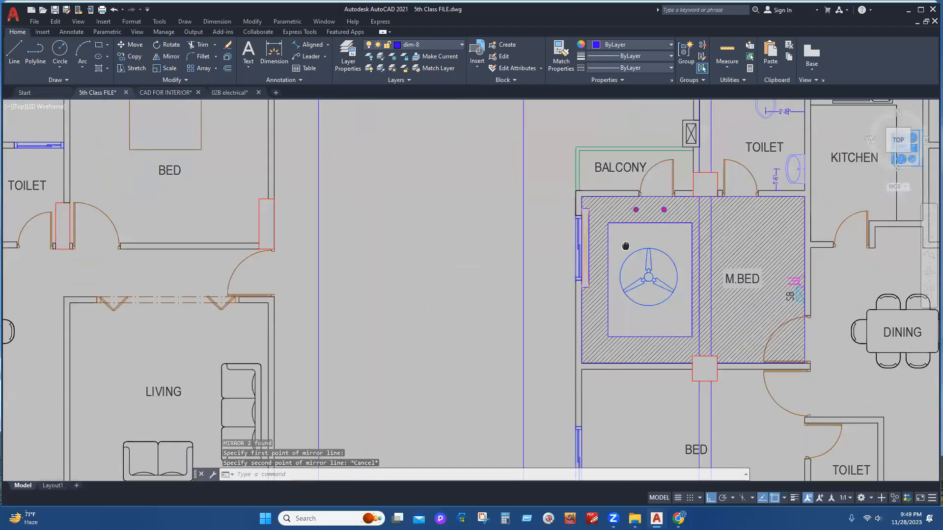
{"action": "scroll", "coordinate": [604, 259], "scroll_direction": "up", "scroll_amount": 6}
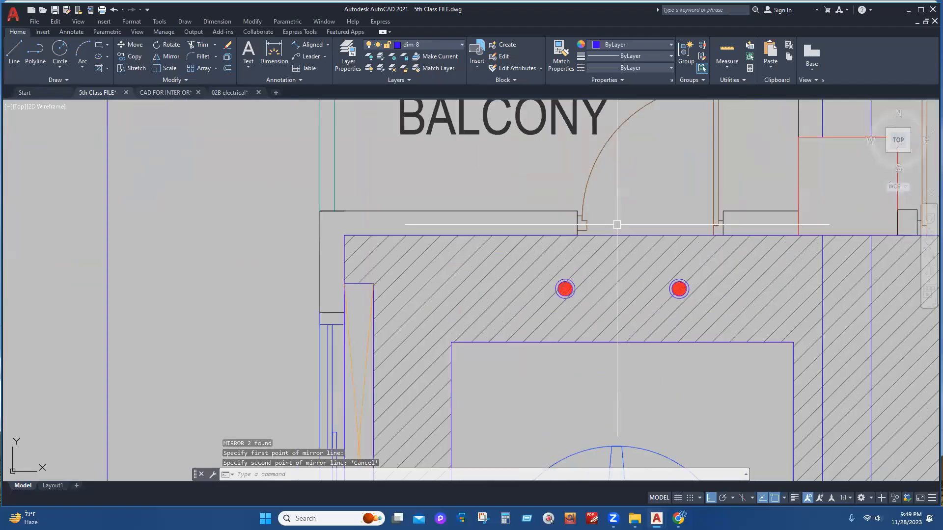
- Mirror the two lights to the lower side of the fan rectangle about its horizontal centerline, erasing the source objects
{"action": "left_click", "coordinate": [536, 216]}
{"action": "left_click", "coordinate": [697, 351]}
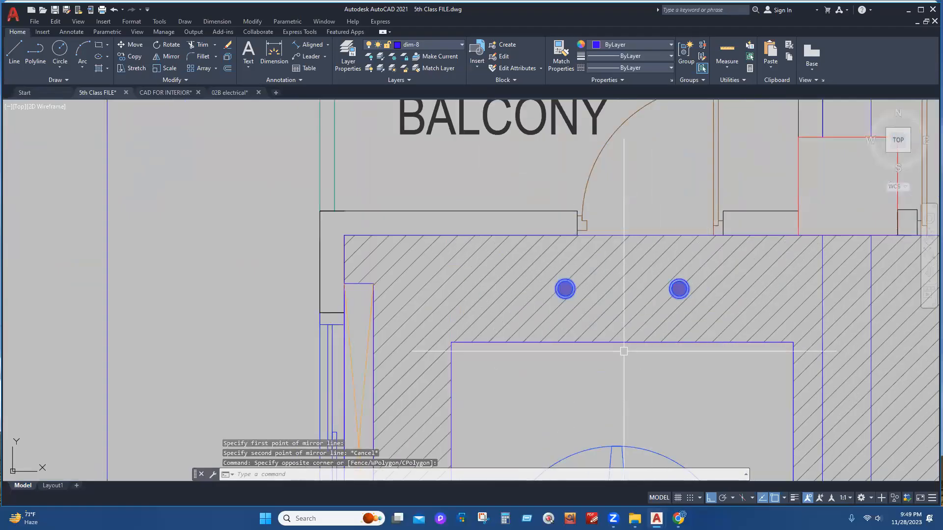
{"action": "scroll", "coordinate": [597, 216], "scroll_direction": "down", "scroll_amount": 4}
{"action": "type", "text": "mi"}
{"action": "key", "text": "Return"}
{"action": "left_click", "coordinate": [540, 358]}
{"action": "middle_click_drag", "start_coordinate": [351, 316], "coordinate": [467, 253]}
{"action": "left_click", "coordinate": [362, 257]}
{"action": "type", "text": "y"}
{"action": "key", "text": "Return"}
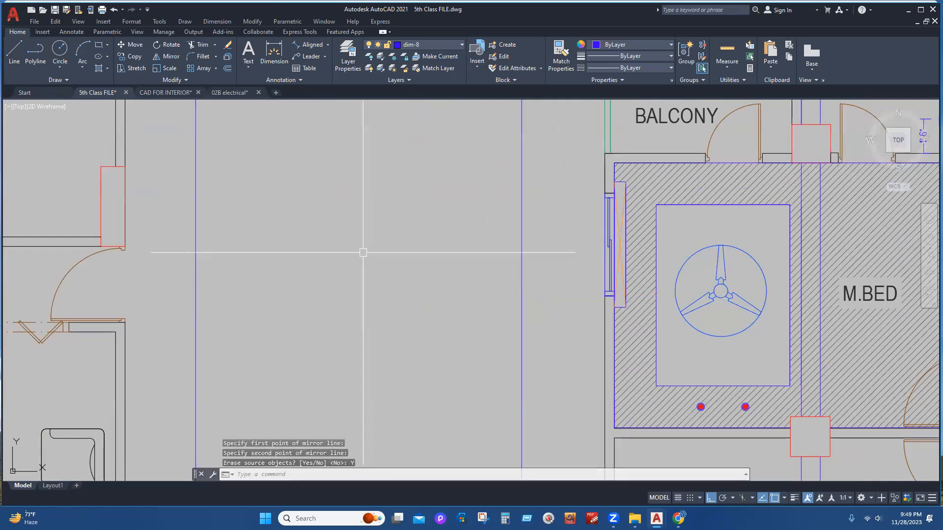
- Undo the mirroring of the two lights
{"action": "key", "text": "ctrl+z"}
{"action": "scroll", "coordinate": [786, 120], "scroll_direction": "up", "scroll_amount": 4}
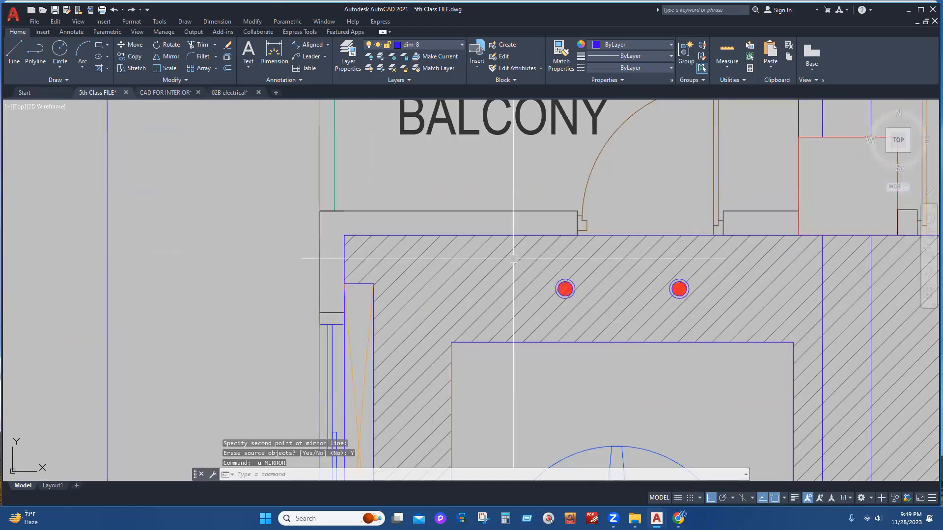
{"action": "scroll", "coordinate": [535, 255], "scroll_direction": "up", "scroll_amount": 3}
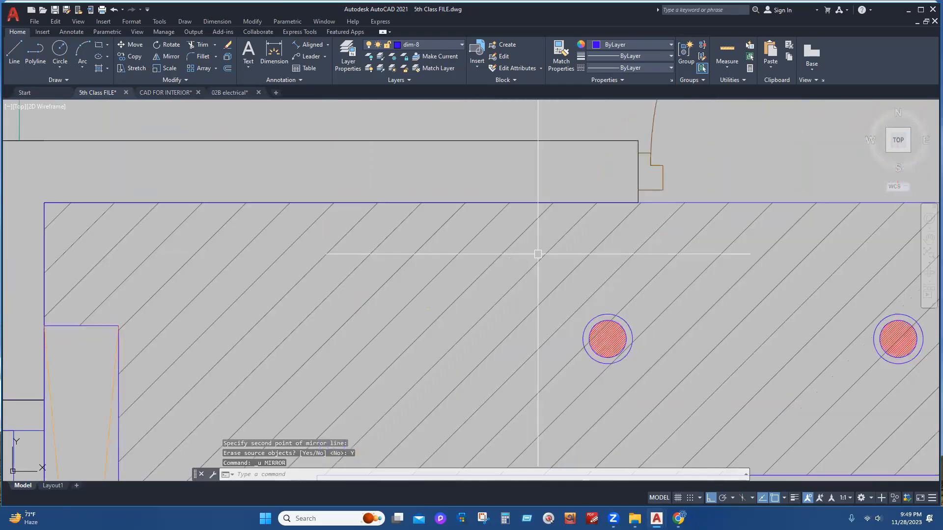
- Mirror the two upper lights to the lower side of the fan rectangle about its horizontal centerline, keeping the source objects
{"action": "scroll", "coordinate": [542, 256], "scroll_direction": "down", "scroll_amount": 5}
{"action": "left_click", "coordinate": [539, 242]}
{"action": "left_click", "coordinate": [639, 314]}
{"action": "type", "text": "mi"}
{"action": "key", "text": "space"}
{"action": "scroll", "coordinate": [611, 271], "scroll_direction": "down", "scroll_amount": 4}
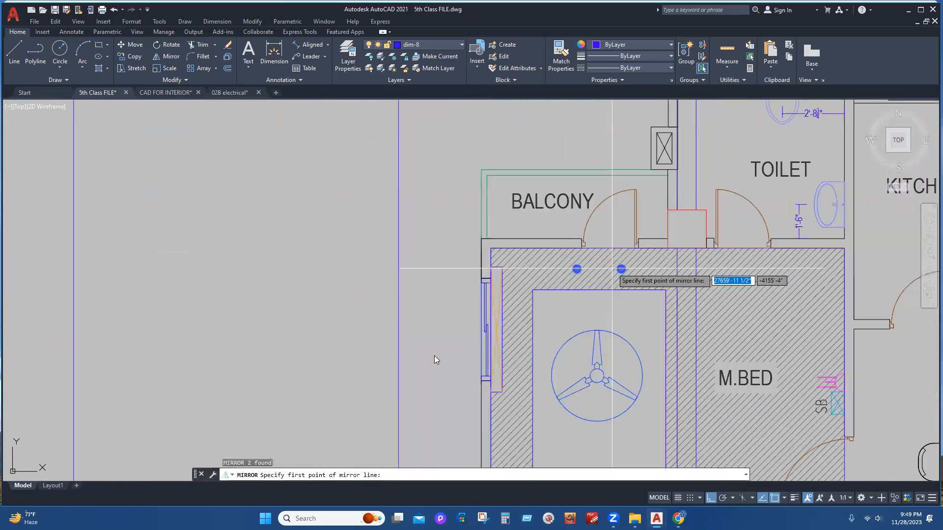
{"action": "left_click", "coordinate": [562, 338]}
{"action": "left_click", "coordinate": [425, 344]}
{"action": "left_click", "coordinate": [440, 379]}
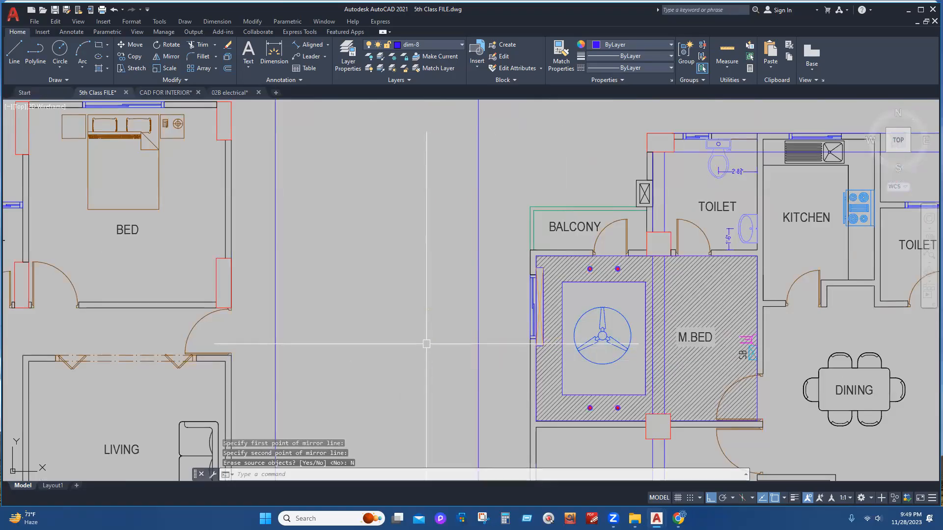
- Divide the left edge of the fan rectangle into 4 segments
{"action": "middle_click_drag", "start_coordinate": [671, 394], "coordinate": [627, 340]}
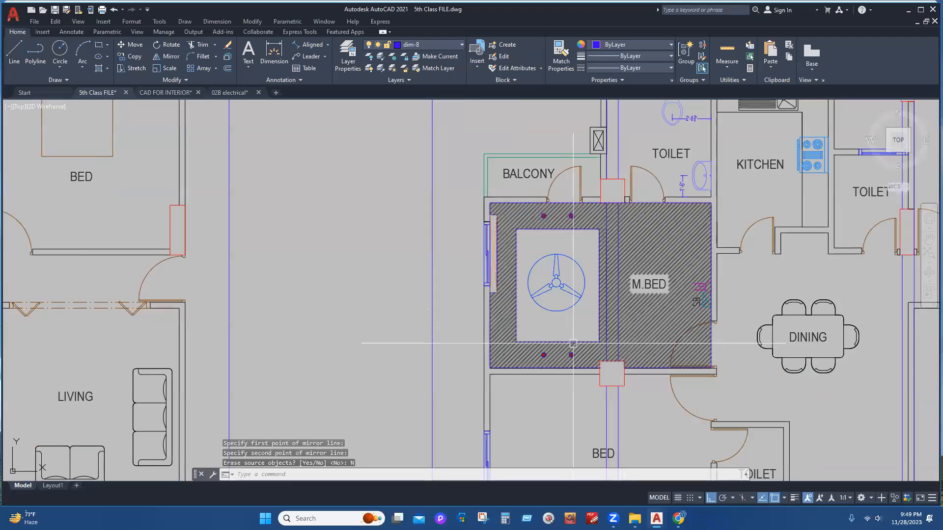
{"action": "scroll", "coordinate": [624, 344], "scroll_direction": "up", "scroll_amount": 2}
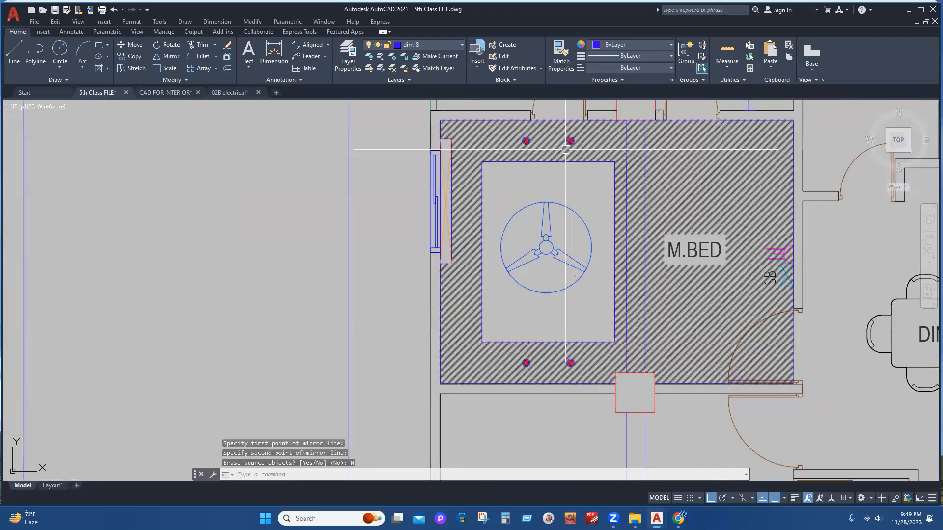
{"action": "scroll", "coordinate": [488, 216], "scroll_direction": "up", "scroll_amount": 2}
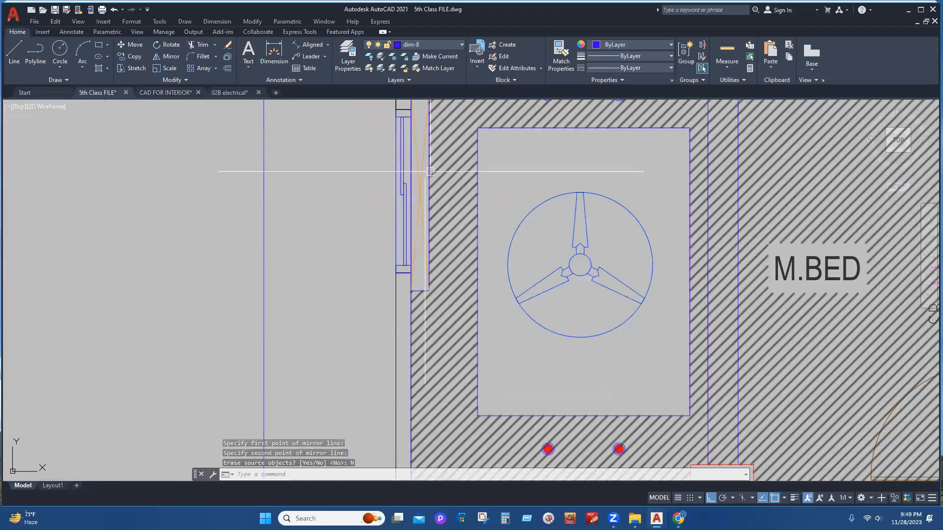
{"action": "scroll", "coordinate": [479, 128], "scroll_direction": "up", "scroll_amount": 4}
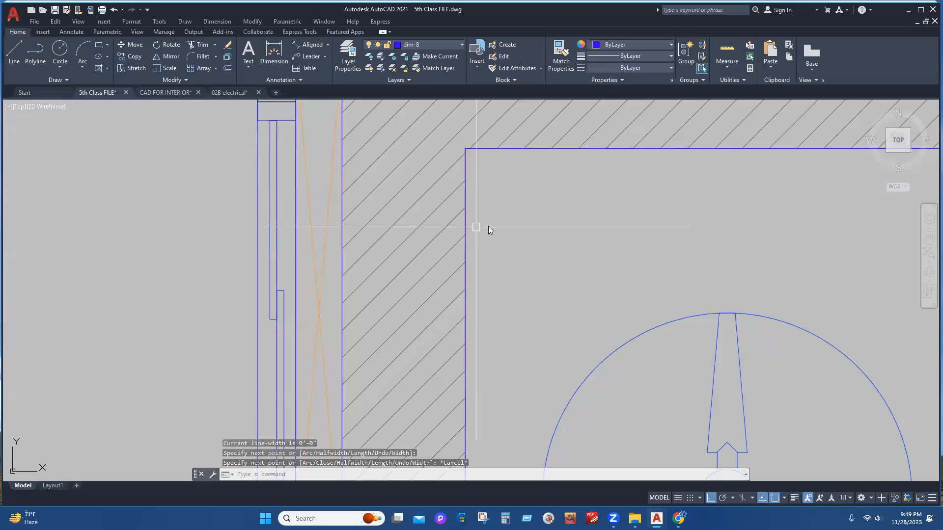
{"action": "left_click", "coordinate": [465, 227]}
{"action": "type", "text": "DIV"}
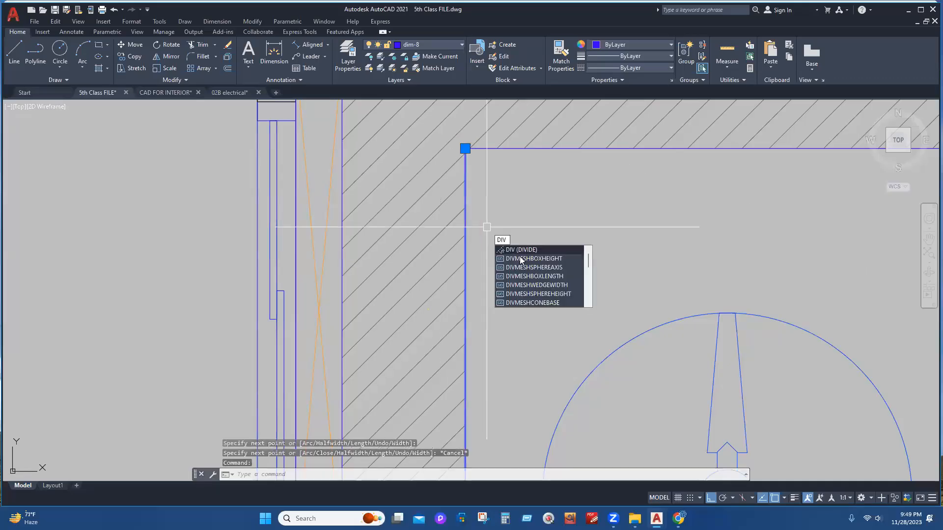
{"action": "key", "text": "Return"}
{"action": "scroll", "coordinate": [524, 208], "scroll_direction": "down", "scroll_amount": 4}
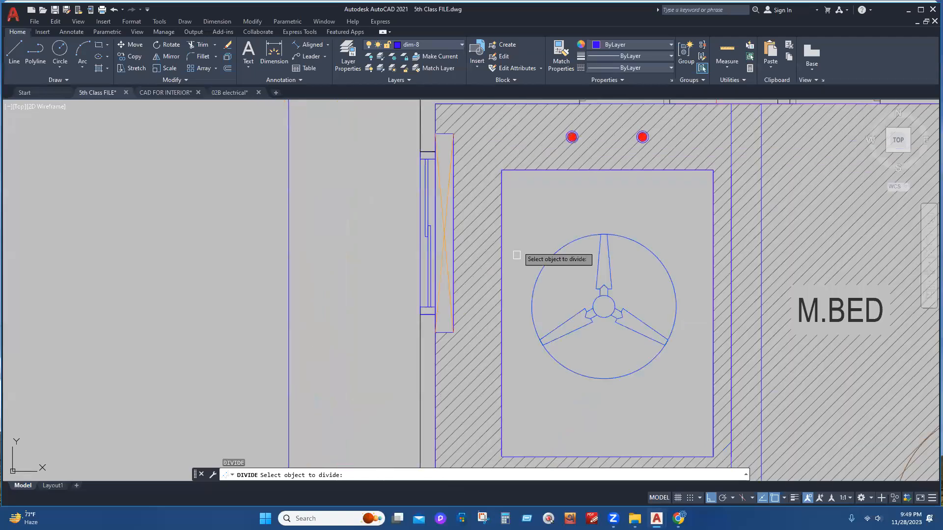
{"action": "left_click", "coordinate": [502, 268]}
{"action": "type", "text": "4"}
{"action": "key", "text": "Return"}
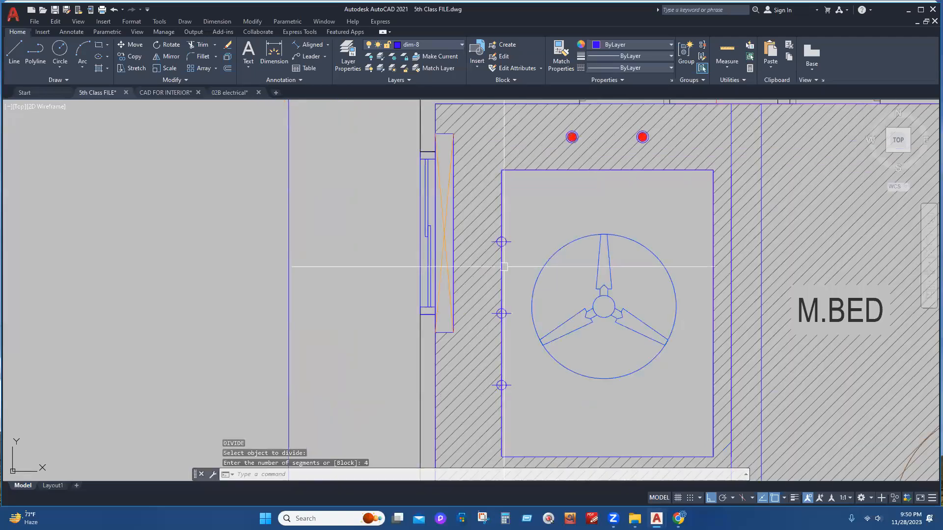
- Draw a horizontal guide polyline from the uppermost division point leftward past the window
{"action": "left_click", "coordinate": [37, 51]}
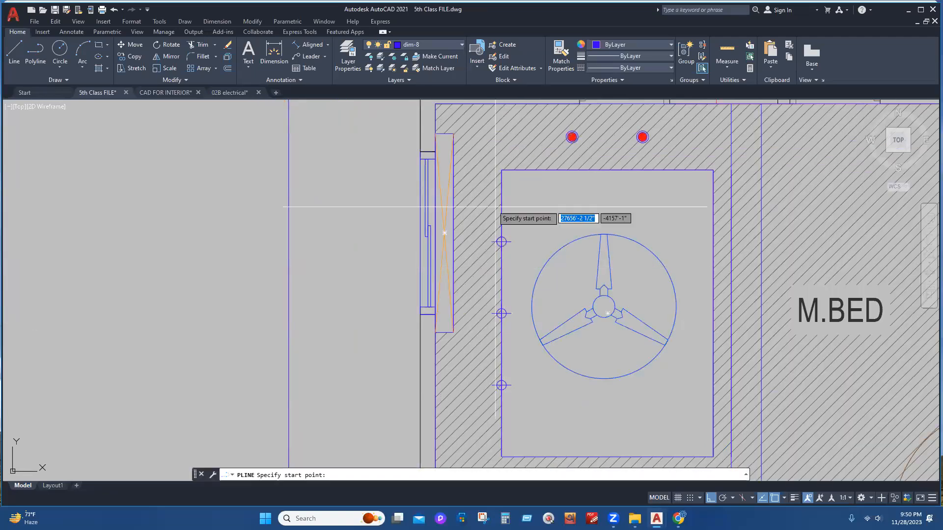
{"action": "scroll", "coordinate": [501, 216], "scroll_direction": "up", "scroll_amount": 5}
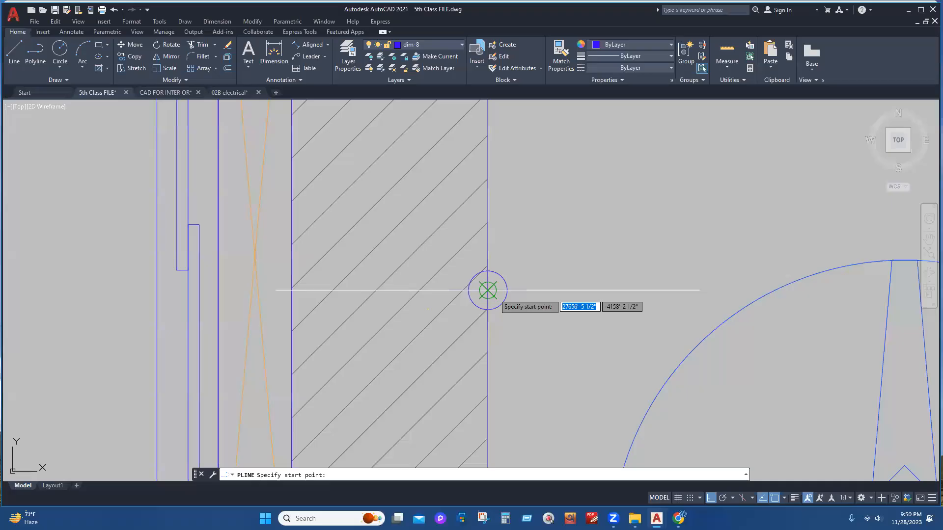
{"action": "left_click", "coordinate": [487, 290]}
{"action": "scroll", "coordinate": [547, 279], "scroll_direction": "down", "scroll_amount": 5}
{"action": "left_click", "coordinate": [180, 281]}
{"action": "key", "text": "Escape"}
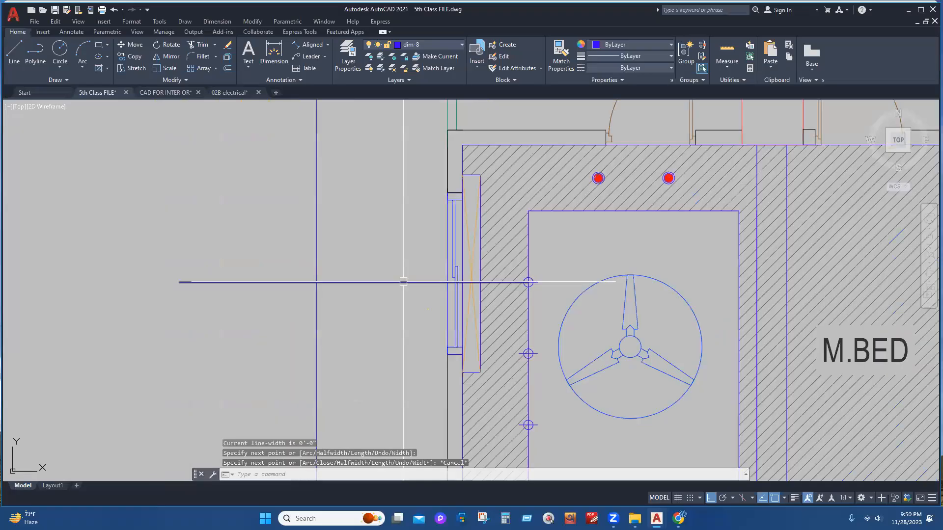
- Trim the guide polyline at the master bedroom's inner wall line and erase the leftover piece outside the room
{"action": "scroll", "coordinate": [403, 281], "scroll_direction": "down", "scroll_amount": 2}
{"action": "scroll", "coordinate": [393, 292], "scroll_direction": "up", "scroll_amount": 2}
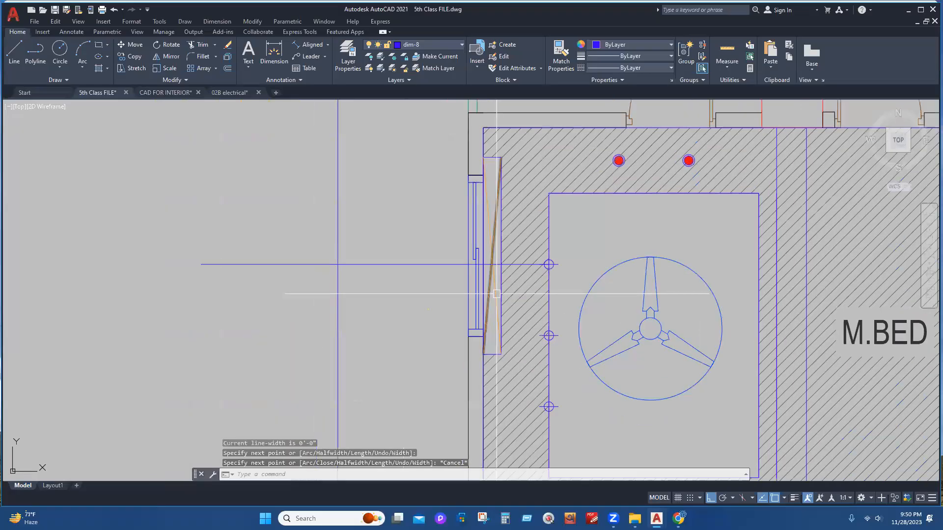
{"action": "middle_click_drag", "start_coordinate": [496, 294], "coordinate": [494, 272]}
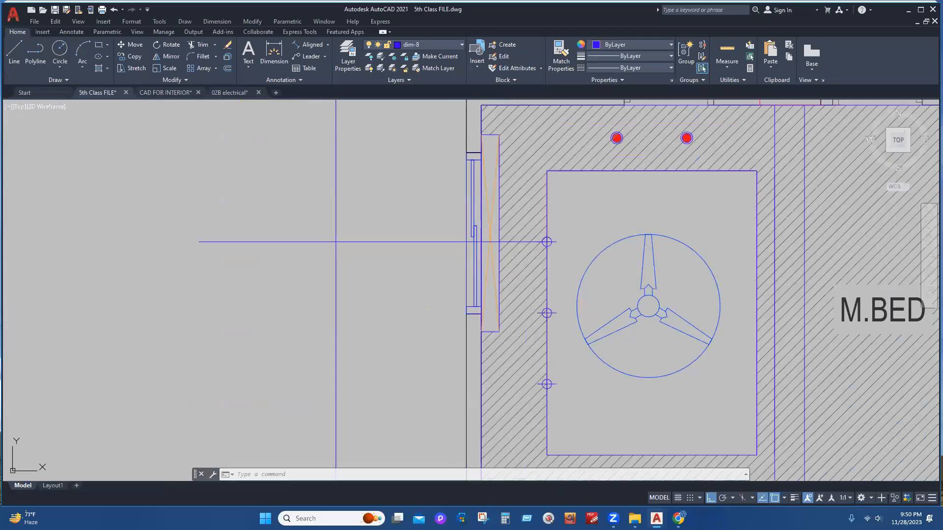
{"action": "middle_click_drag", "start_coordinate": [594, 358], "coordinate": [588, 275]}
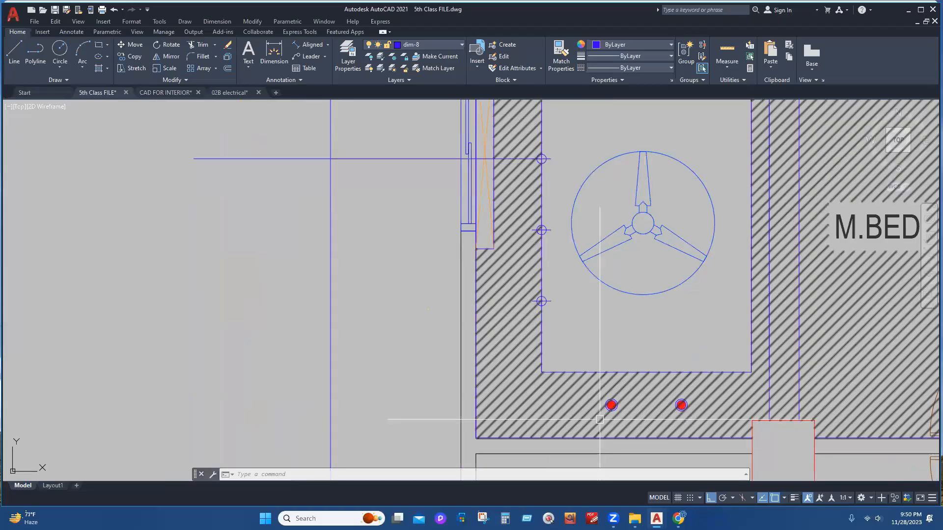
{"action": "type", "text": "tr"}
{"action": "key", "text": "space"}
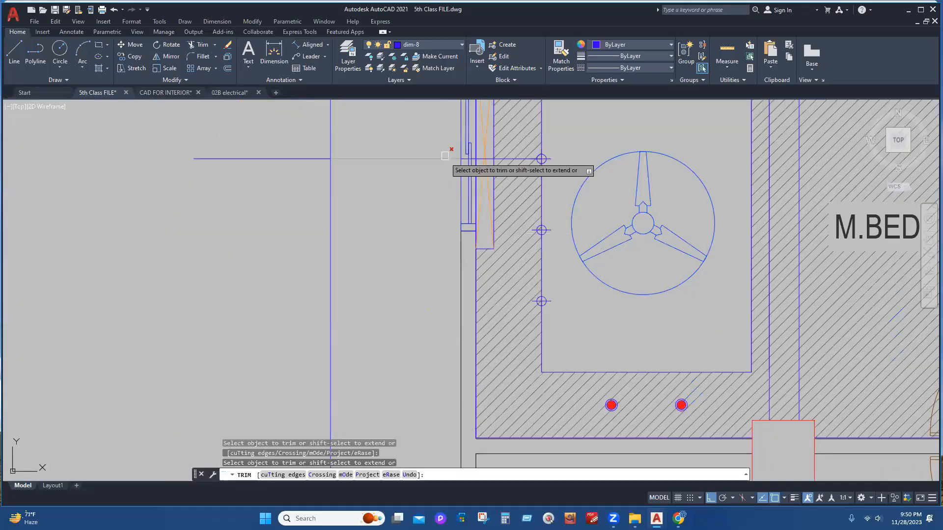
{"action": "scroll", "coordinate": [449, 150], "scroll_direction": "up", "scroll_amount": 5}
{"action": "scroll", "coordinate": [569, 269], "scroll_direction": "down", "scroll_amount": 2}
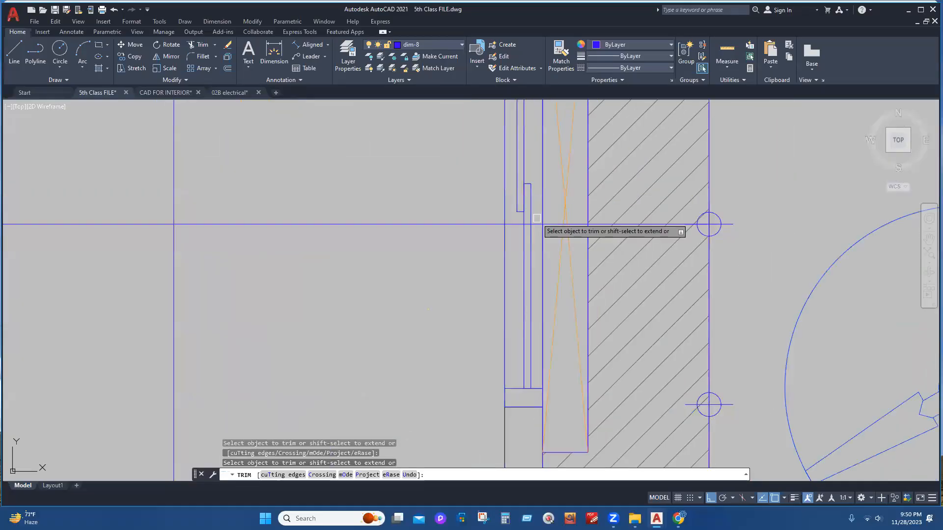
{"action": "left_click", "coordinate": [536, 223]}
{"action": "key", "text": "Escape"}
{"action": "left_click", "coordinate": [493, 218]}
{"action": "left_click", "coordinate": [470, 250]}
{"action": "key", "text": "Delete"}
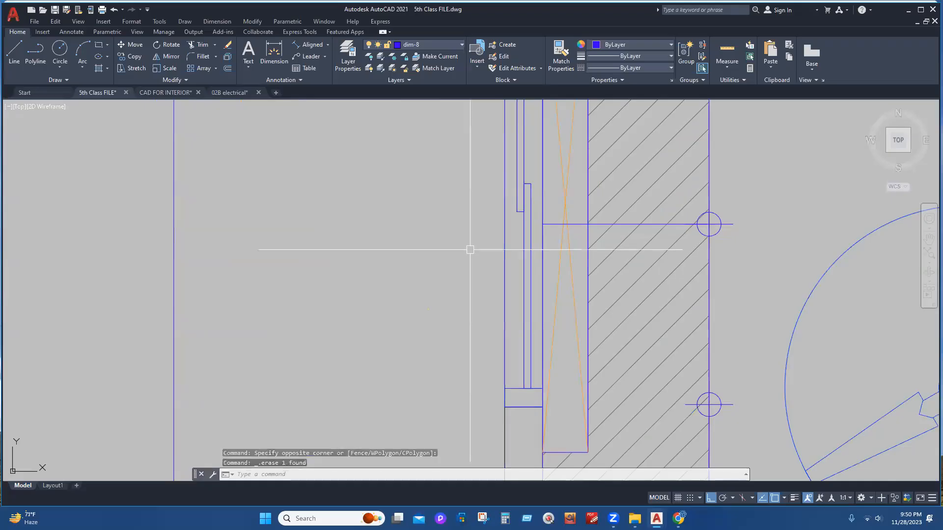
- Copy the light at the upper left of the ceiling border onto the horizontal guide line in the left border strip
{"action": "scroll", "coordinate": [463, 258], "scroll_direction": "down", "scroll_amount": 6}
{"action": "scroll", "coordinate": [559, 205], "scroll_direction": "up", "scroll_amount": 8}
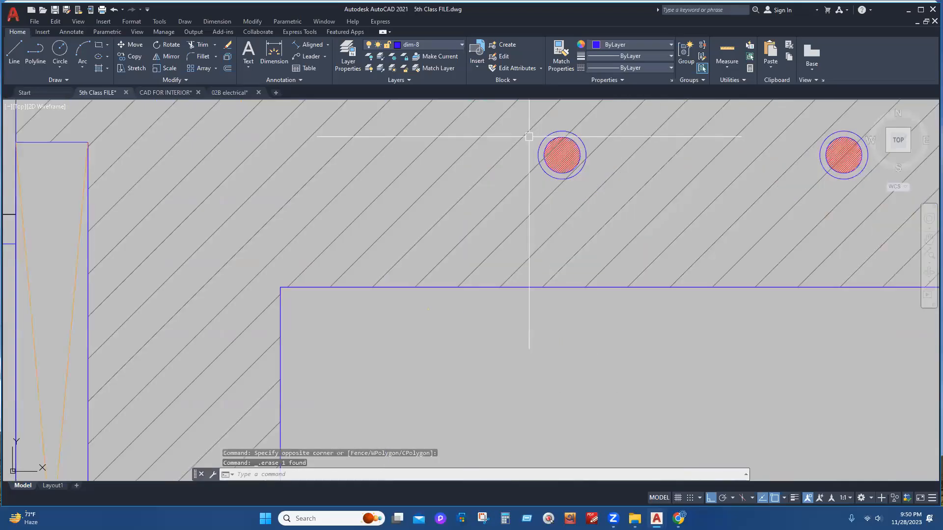
{"action": "left_click", "coordinate": [527, 126]}
{"action": "left_click", "coordinate": [634, 236]}
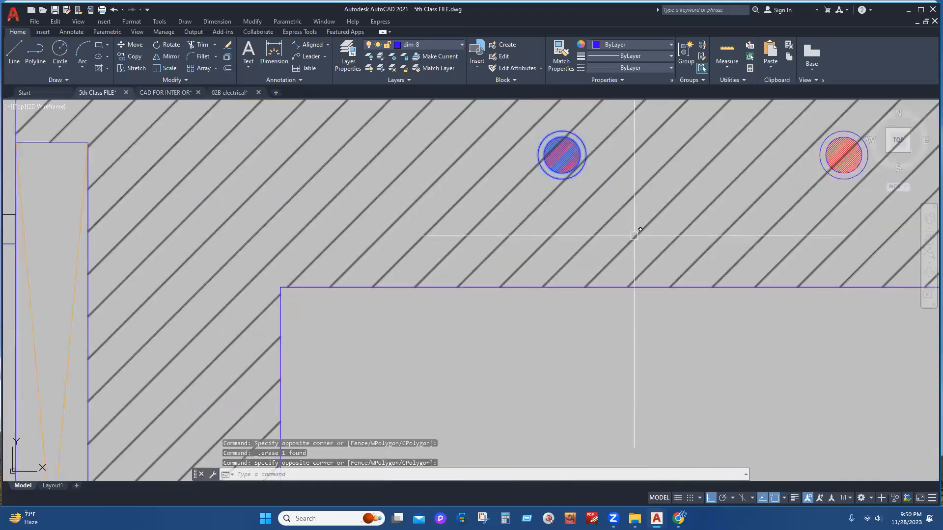
{"action": "type", "text": "cp"}
{"action": "key", "text": "Return"}
{"action": "left_click", "coordinate": [574, 175]}
{"action": "scroll", "coordinate": [459, 177], "scroll_direction": "down", "scroll_amount": 5}
{"action": "scroll", "coordinate": [589, 174], "scroll_direction": "up", "scroll_amount": 6}
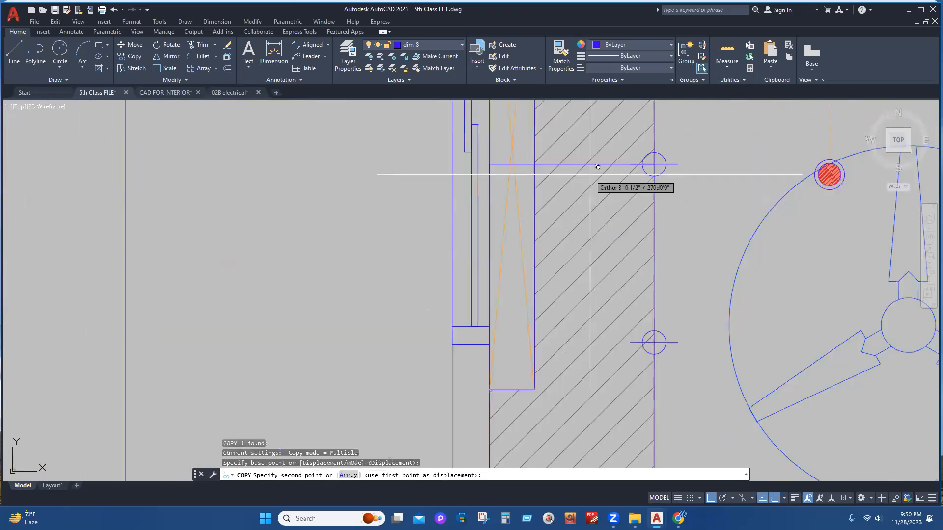
{"action": "left_click", "coordinate": [583, 164]}
{"action": "key", "text": "Escape"}
- Copy the new left-strip light level with the two lower division points, using the uppermost division point as the base point
{"action": "scroll", "coordinate": [571, 158], "scroll_direction": "up", "scroll_amount": 4}
{"action": "left_click", "coordinate": [452, 139]}
{"action": "left_click", "coordinate": [779, 249]}
{"action": "left_click", "coordinate": [520, 103]}
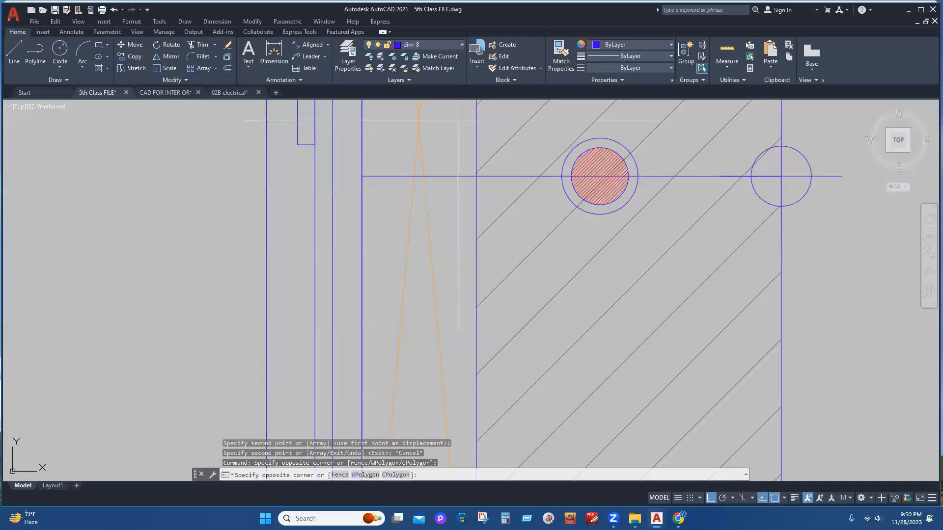
{"action": "left_click", "coordinate": [713, 295]}
{"action": "type", "text": "co"}
{"action": "key", "text": "Return"}
{"action": "left_click", "coordinate": [781, 176]}
{"action": "scroll", "coordinate": [723, 171], "scroll_direction": "down", "scroll_amount": 4}
{"action": "scroll", "coordinate": [750, 264], "scroll_direction": "up", "scroll_amount": 3}
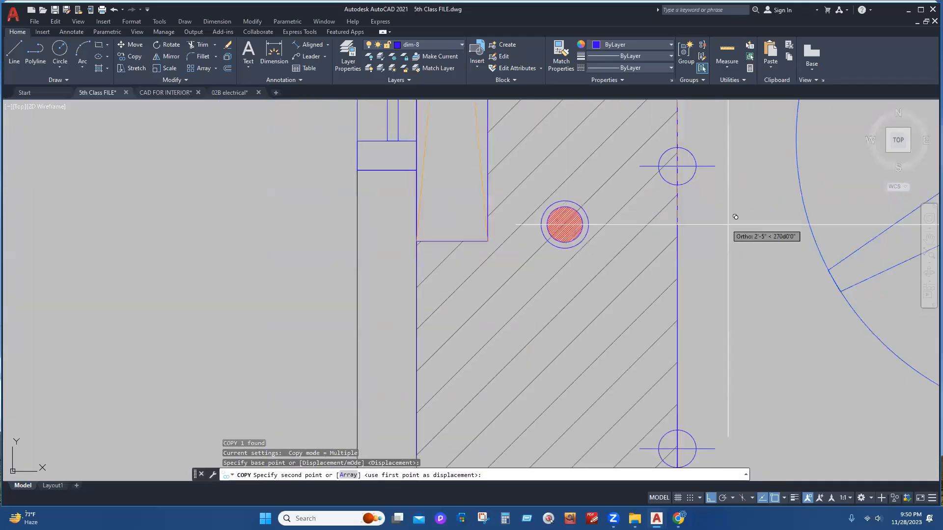
{"action": "left_click", "coordinate": [675, 166]}
{"action": "scroll", "coordinate": [677, 167], "scroll_direction": "down", "scroll_amount": 4}
{"action": "left_click", "coordinate": [678, 279]}
{"action": "key", "text": "Escape"}
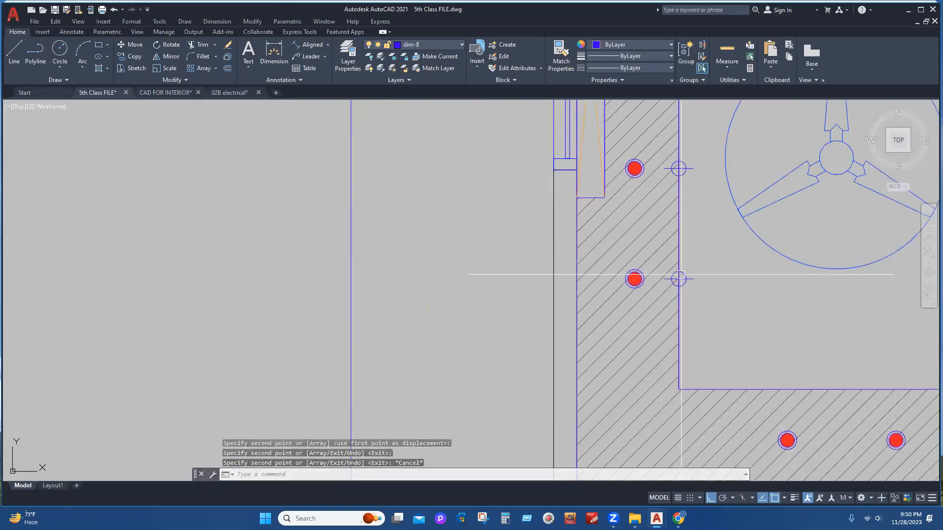
- Try to erase the division points with a crossing selection that includes the fan rectangle's left edge, and undo the erasure
{"action": "scroll", "coordinate": [682, 282], "scroll_direction": "down", "scroll_amount": 4}
{"action": "scroll", "coordinate": [687, 275], "scroll_direction": "up", "scroll_amount": 5}
{"action": "left_click", "coordinate": [713, 157]}
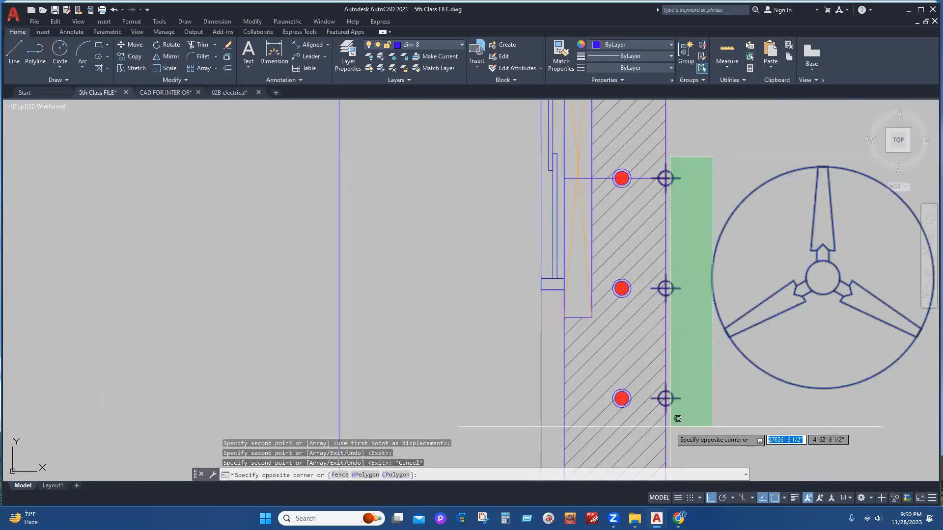
{"action": "left_click", "coordinate": [691, 435]}
{"action": "key", "text": "Delete"}
{"action": "key", "text": "ctrl+z"}
- Erase the horizontal guide line and the three division points on the fan rectangle's left edge
{"action": "scroll", "coordinate": [592, 185], "scroll_direction": "up", "scroll_amount": 4}
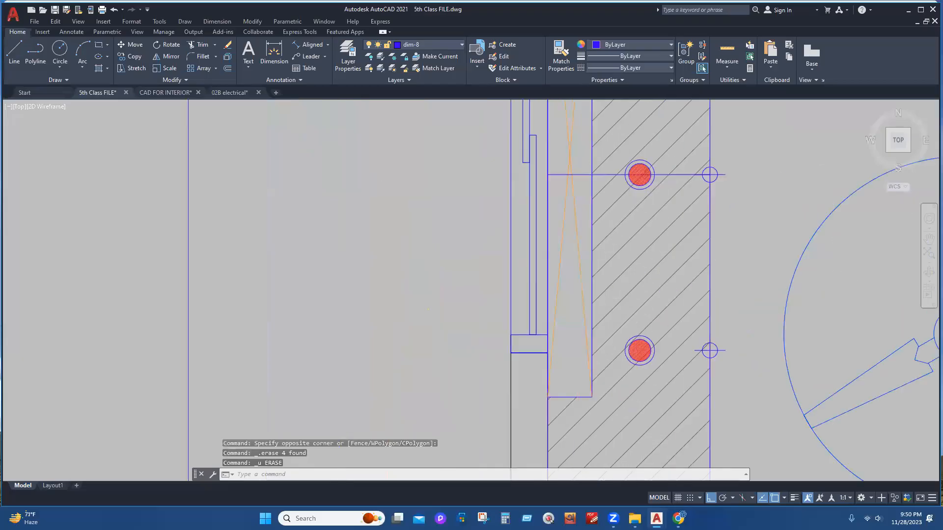
{"action": "left_click", "coordinate": [580, 170]}
{"action": "left_click", "coordinate": [572, 166]}
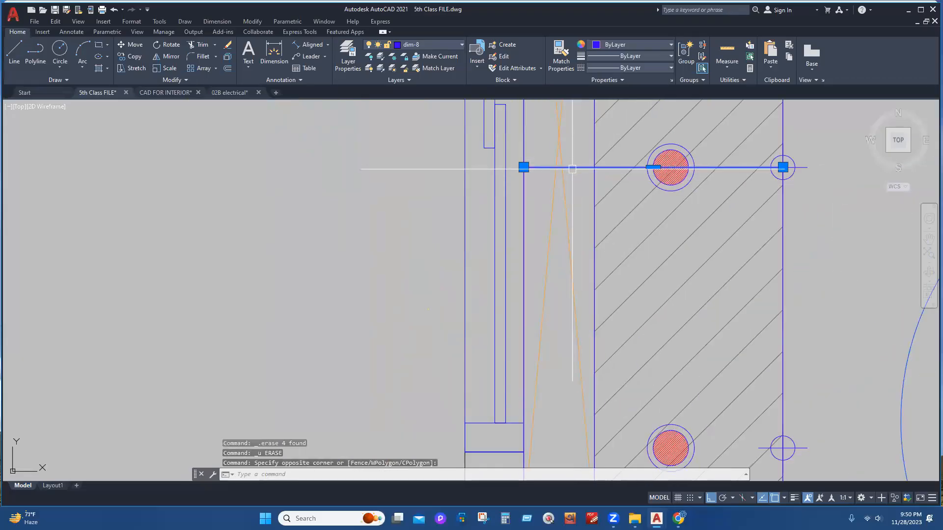
{"action": "scroll", "coordinate": [572, 165], "scroll_direction": "down", "scroll_amount": 3}
{"action": "key", "text": "Delete"}
{"action": "left_click", "coordinate": [636, 166]}
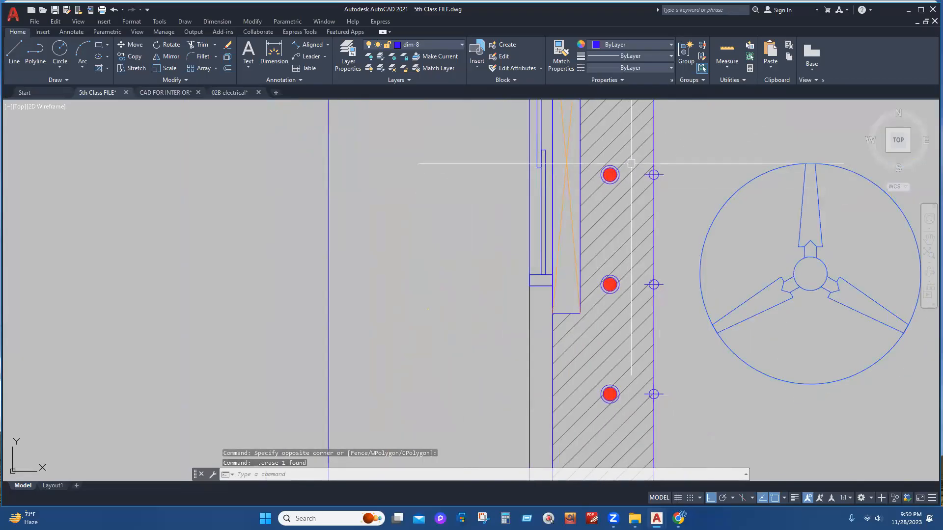
{"action": "scroll", "coordinate": [638, 165], "scroll_direction": "up", "scroll_amount": 3}
{"action": "scroll", "coordinate": [638, 165], "scroll_direction": "down", "scroll_amount": 3}
{"action": "left_click", "coordinate": [692, 403]}
{"action": "key", "text": "Delete"}
- Copy the upper-left light of the master bedroom into the middle of the balcony with Ortho off
{"action": "scroll", "coordinate": [595, 292], "scroll_direction": "down", "scroll_amount": 6}
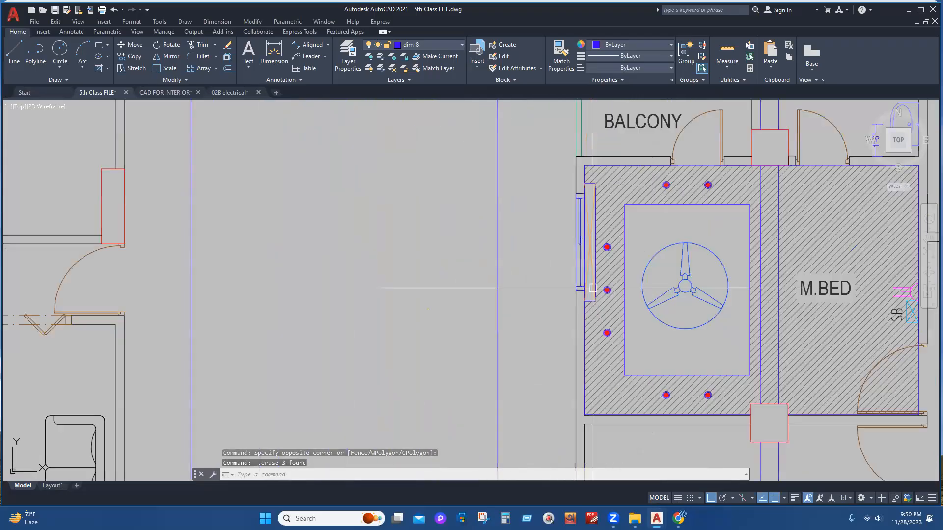
{"action": "middle_click_drag", "start_coordinate": [765, 371], "coordinate": [697, 393]}
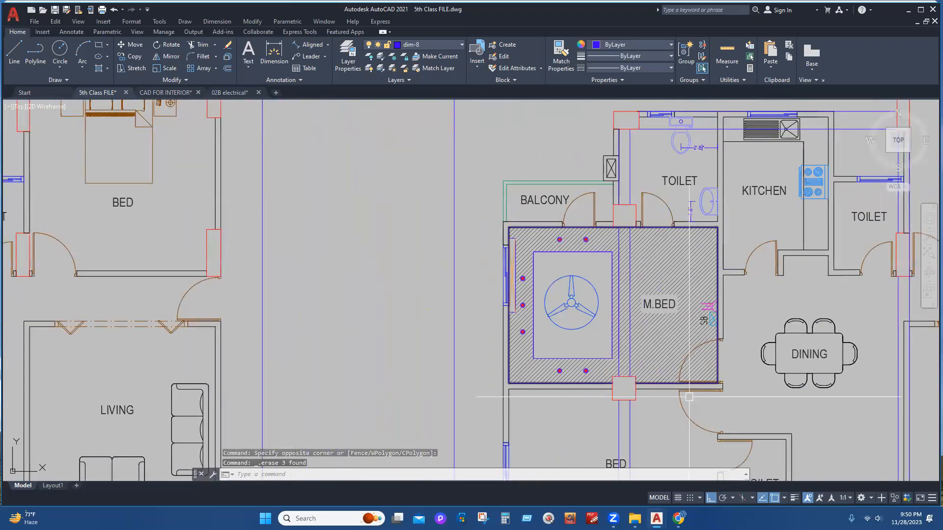
{"action": "scroll", "coordinate": [662, 380], "scroll_direction": "up", "scroll_amount": 2}
{"action": "middle_click_drag", "start_coordinate": [553, 280], "coordinate": [494, 364]}
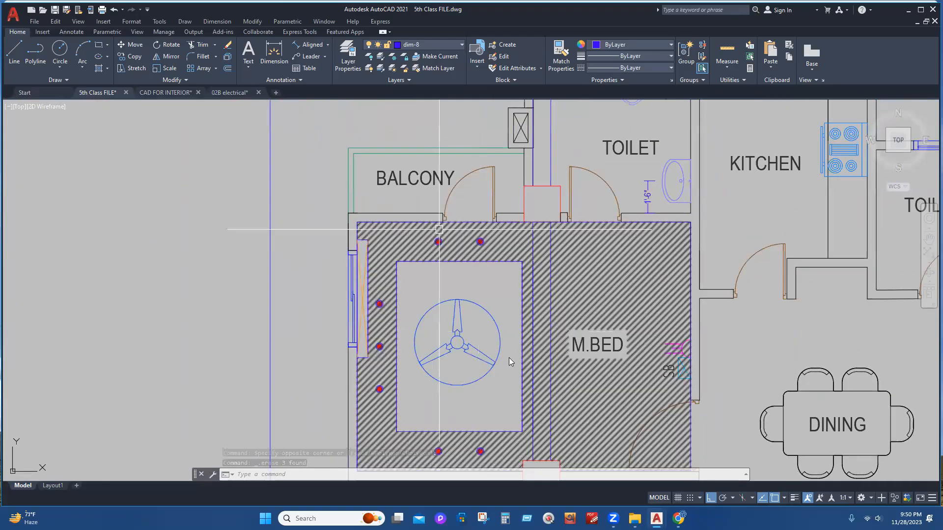
{"action": "scroll", "coordinate": [439, 230], "scroll_direction": "up", "scroll_amount": 6}
{"action": "scroll", "coordinate": [401, 245], "scroll_direction": "up", "scroll_amount": 4}
{"action": "left_click", "coordinate": [505, 335]}
{"action": "type", "text": "co"}
{"action": "key", "text": "space"}
{"action": "left_click", "coordinate": [509, 352]}
{"action": "scroll", "coordinate": [517, 352], "scroll_direction": "down", "scroll_amount": 6}
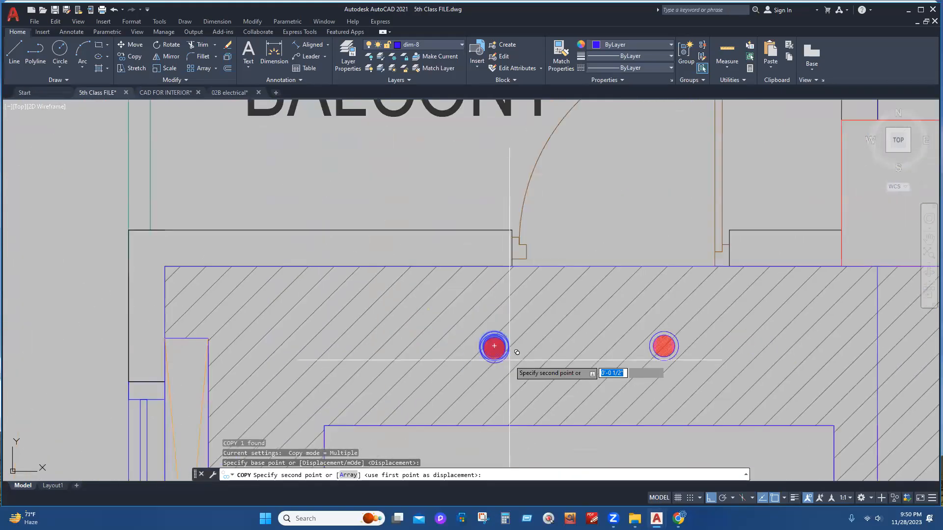
{"action": "key", "text": "F8"}
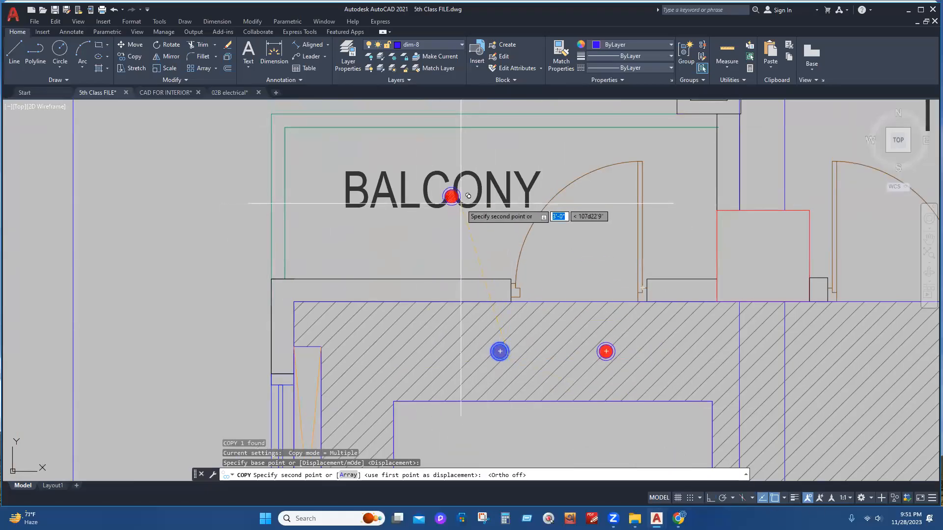
{"action": "left_click", "coordinate": [451, 196]}
{"action": "key", "text": "Escape"}
- Move the BALCONY label upward so that it sits clear above the balcony light
{"action": "left_click", "coordinate": [496, 201]}
{"action": "scroll", "coordinate": [500, 226], "scroll_direction": "down", "scroll_amount": 4}
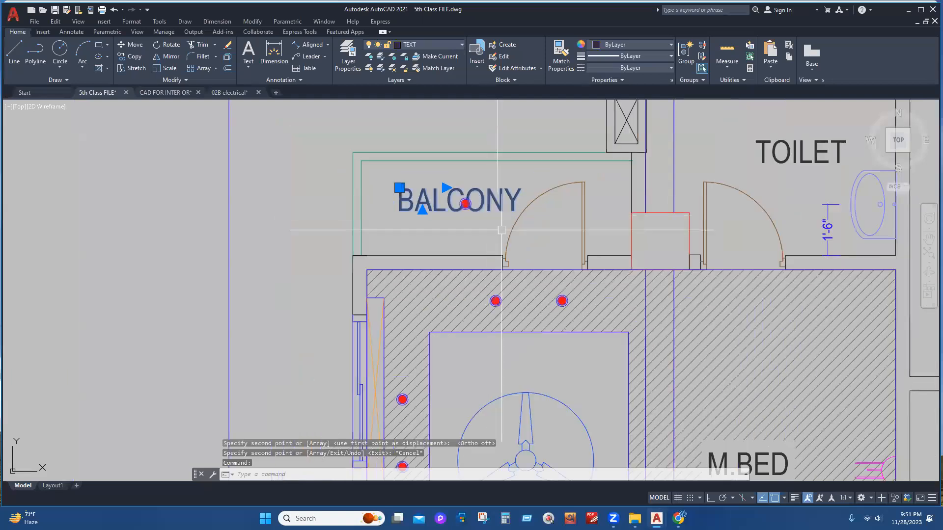
{"action": "middle_click_drag", "start_coordinate": [540, 278], "coordinate": [540, 306]}
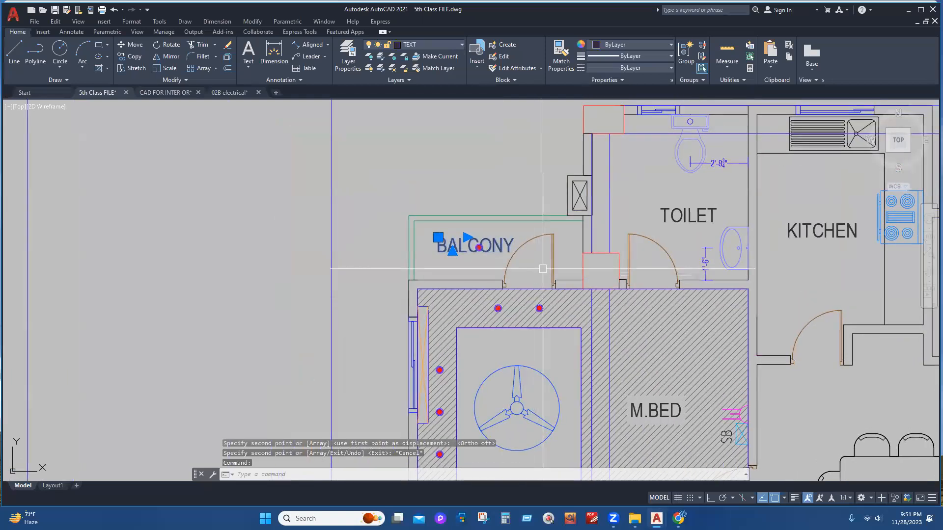
{"action": "key", "text": "Escape"}
{"action": "scroll", "coordinate": [490, 252], "scroll_direction": "up", "scroll_amount": 2}
{"action": "scroll", "coordinate": [492, 252], "scroll_direction": "up", "scroll_amount": 2}
{"action": "left_click", "coordinate": [493, 230]}
{"action": "middle_click_drag", "start_coordinate": [492, 268], "coordinate": [493, 383]}
{"action": "type", "text": "m"}
{"action": "key", "text": "space"}
{"action": "left_click", "coordinate": [520, 191]}
{"action": "left_click", "coordinate": [538, 156]}
- Copy the master bedroom's two upper lights into the hatched area above and below the M.BED label, and save the drawing
{"action": "scroll", "coordinate": [562, 219], "scroll_direction": "down", "scroll_amount": 4}
{"action": "middle_click_drag", "start_coordinate": [600, 316], "coordinate": [570, 338]}
{"action": "middle_click_drag", "start_coordinate": [500, 350], "coordinate": [468, 183]}
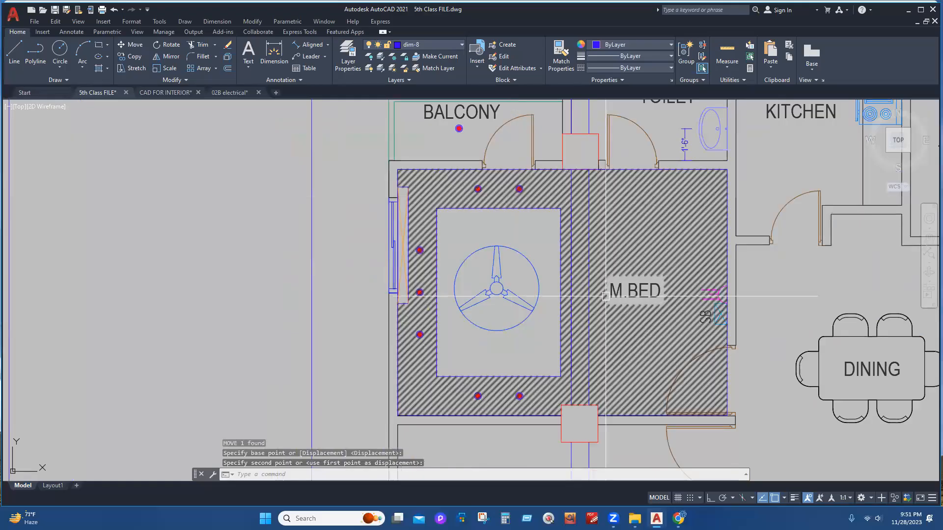
{"action": "scroll", "coordinate": [466, 170], "scroll_direction": "up", "scroll_amount": 6}
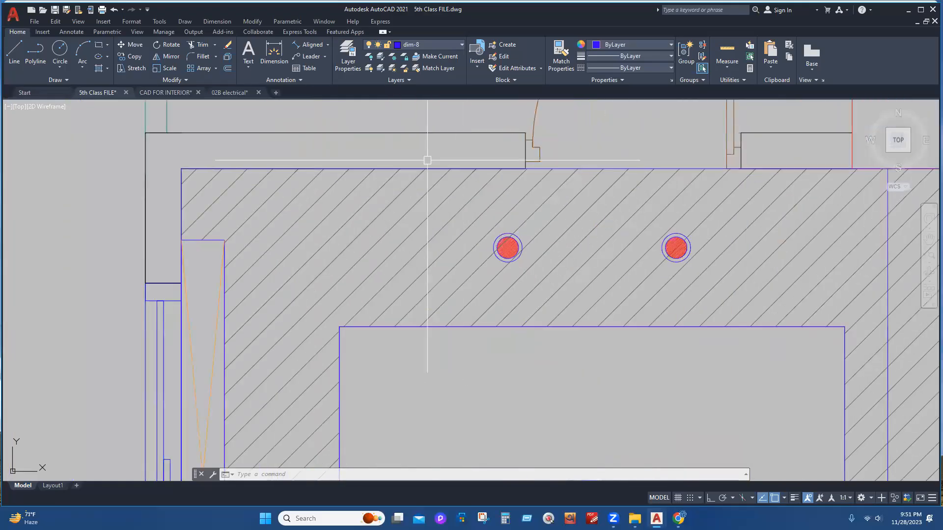
{"action": "left_click", "coordinate": [491, 189]}
{"action": "scroll", "coordinate": [492, 196], "scroll_direction": "down", "scroll_amount": 5}
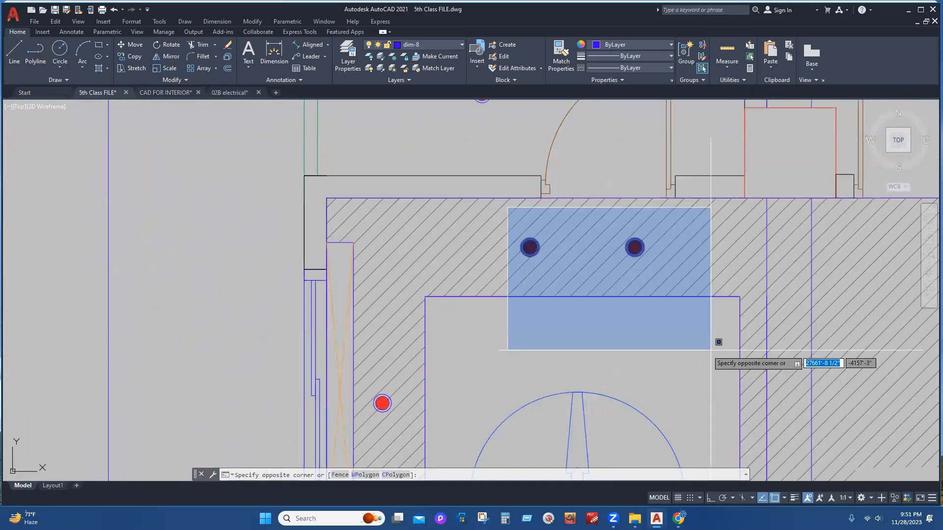
{"action": "left_click", "coordinate": [719, 341]}
{"action": "type", "text": "co"}
{"action": "key", "text": "Return"}
{"action": "left_click", "coordinate": [529, 246]}
{"action": "scroll", "coordinate": [503, 227], "scroll_direction": "down", "scroll_amount": 2}
{"action": "scroll", "coordinate": [494, 273], "scroll_direction": "down", "scroll_amount": 2}
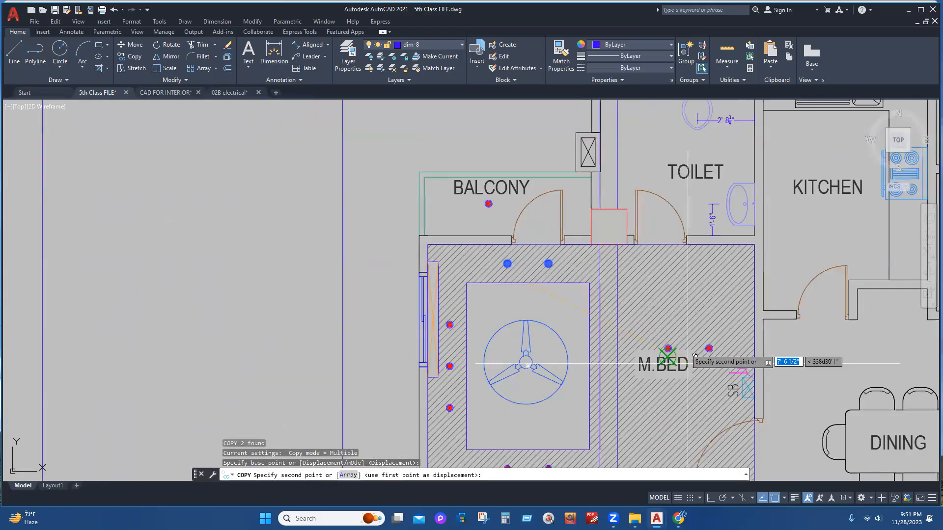
{"action": "left_click", "coordinate": [689, 305]}
{"action": "middle_click_drag", "start_coordinate": [687, 391], "coordinate": [682, 304]}
{"action": "left_click", "coordinate": [675, 340]}
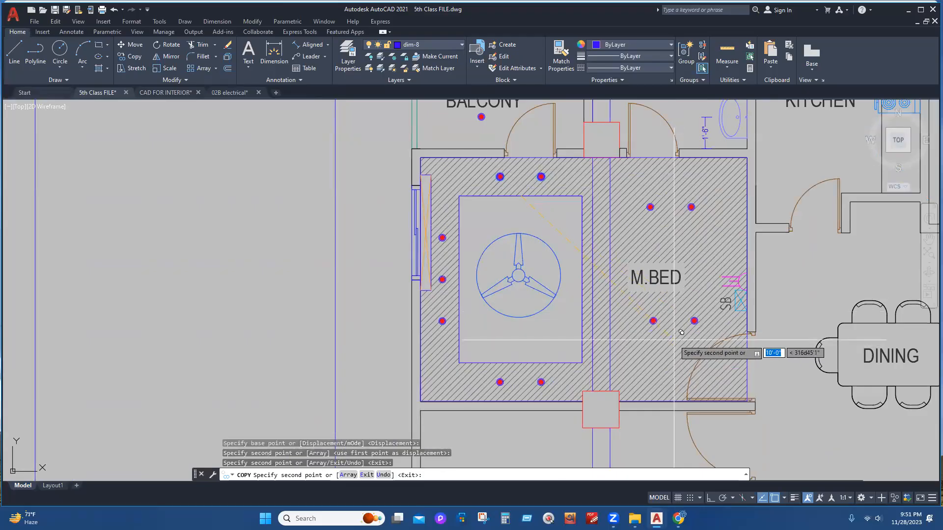
{"action": "key", "text": "Escape"}
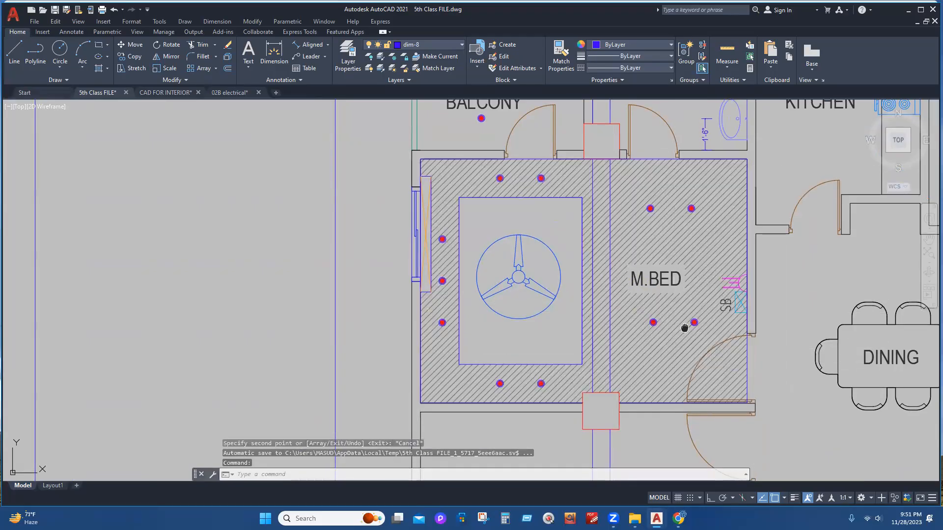
{"action": "middle_click_drag", "start_coordinate": [687, 326], "coordinate": [631, 326]}
{"action": "key", "text": "ctrl+s"}
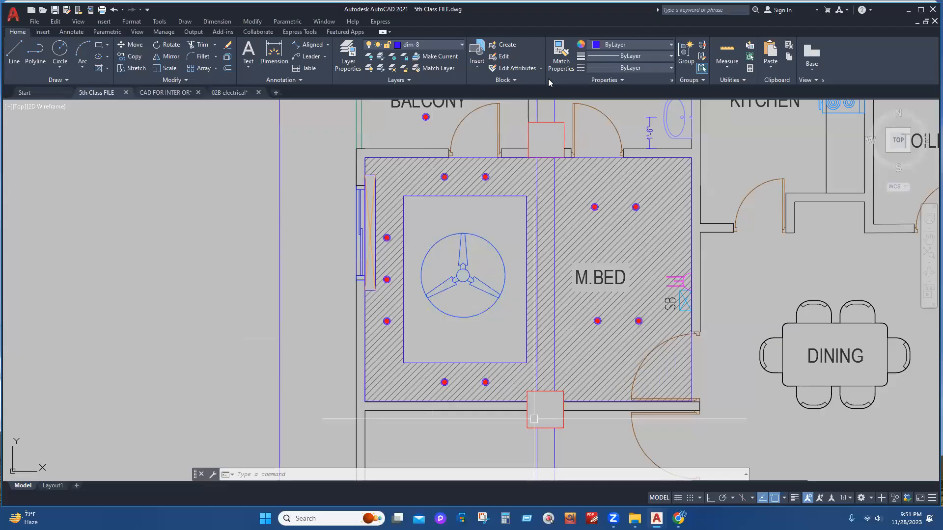
- Open the block "light" in the Block Editor from the balcony light
{"action": "mouse_move", "coordinate": [553, 340]}
{"action": "middle_mouse_down"}
{"action": "mouse_move", "coordinate": [543, 379]}
{"action": "mouse_move", "coordinate": [551, 389]}
{"action": "middle_mouse_up"}
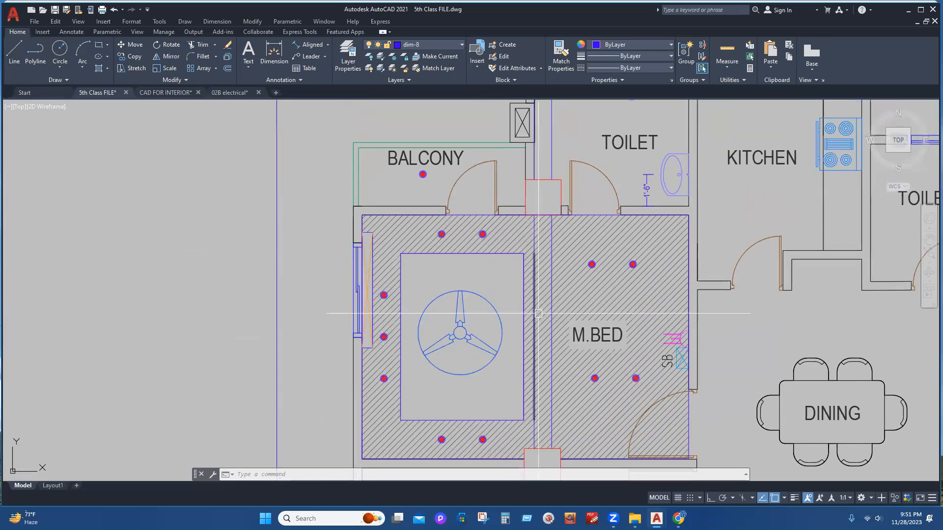
{"action": "scroll", "coordinate": [436, 220], "scroll_direction": "up", "scroll_amount": 10}
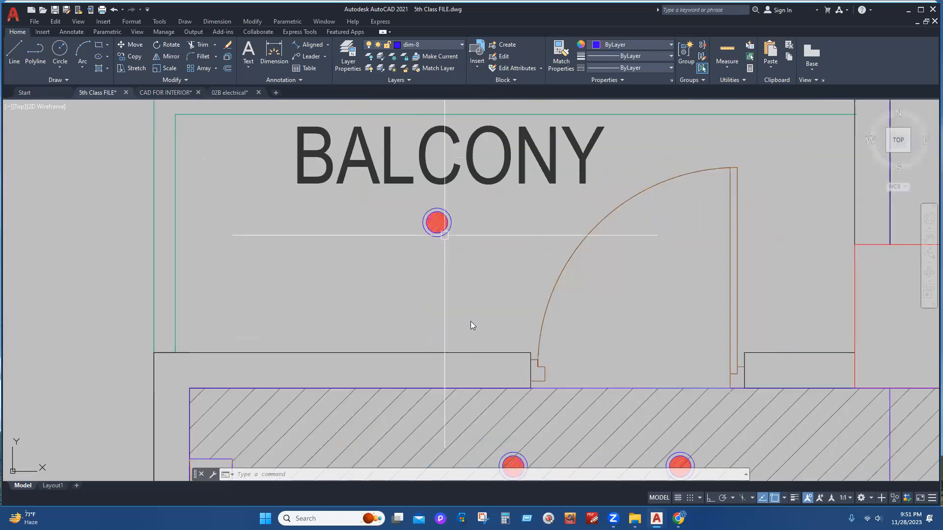
{"action": "double_click", "coordinate": [376, 245]}
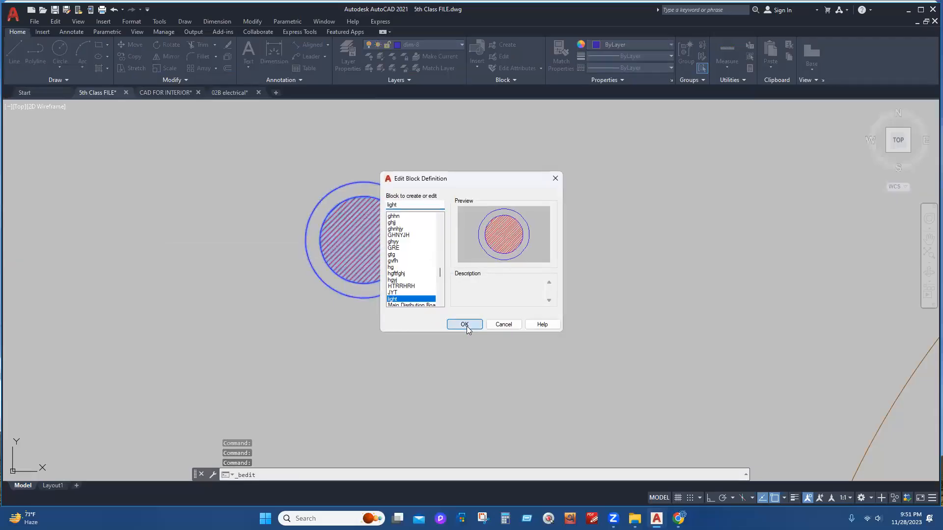
{"action": "left_click", "coordinate": [464, 321]}
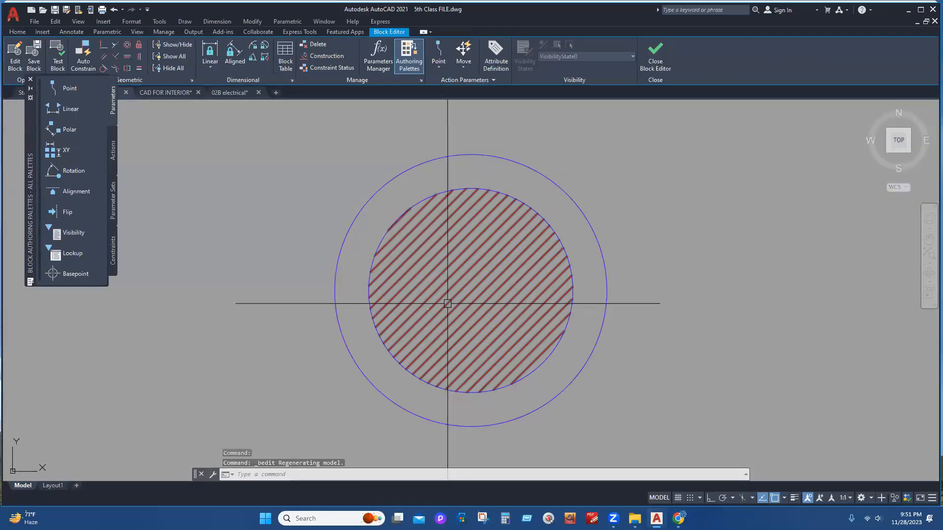
- Change the light block's inner circle hatch to the SOLID pattern with the color Yellow
{"action": "scroll", "coordinate": [474, 304], "scroll_direction": "up", "scroll_amount": 3}
{"action": "left_click", "coordinate": [466, 292]}
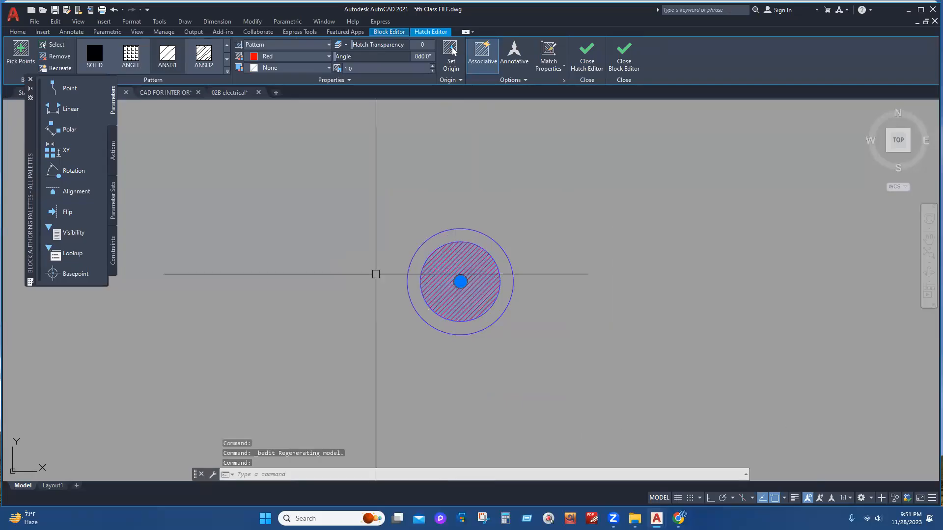
{"action": "left_click", "coordinate": [88, 70]}
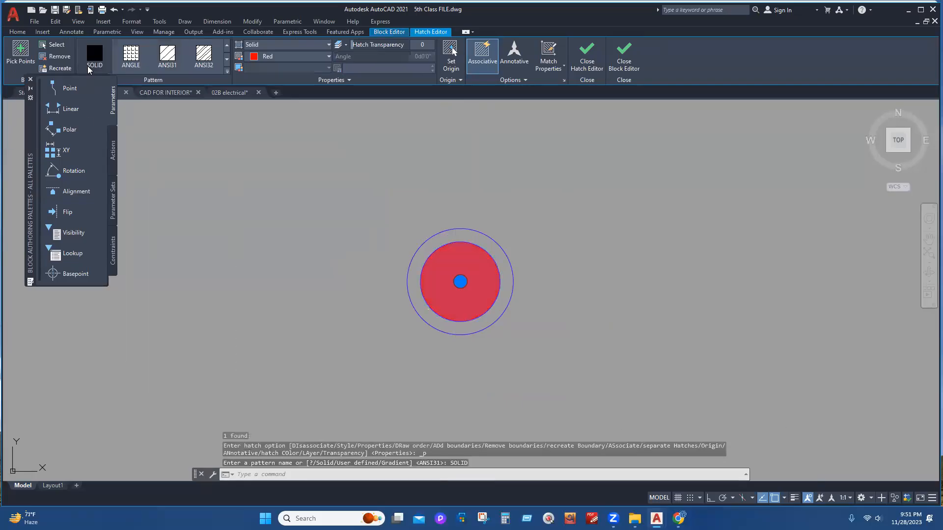
{"action": "left_click", "coordinate": [273, 56]}
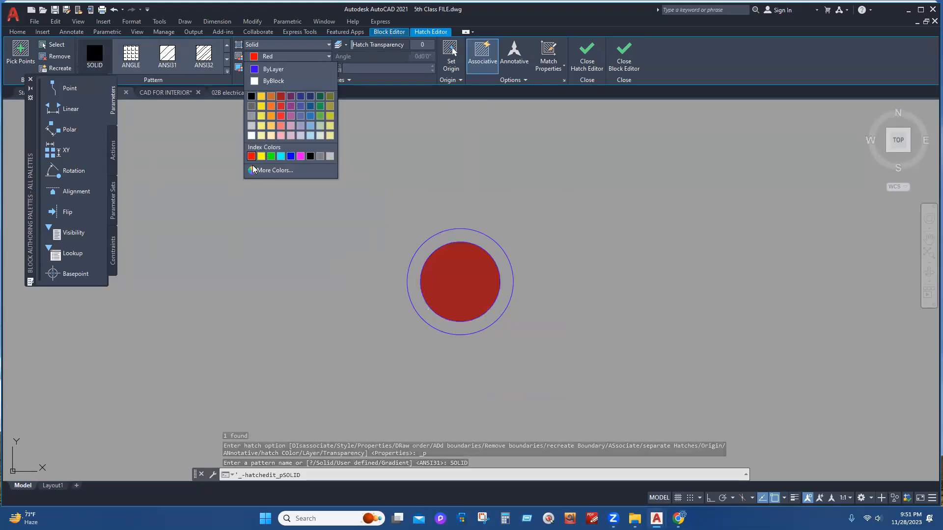
{"action": "left_click", "coordinate": [261, 156]}
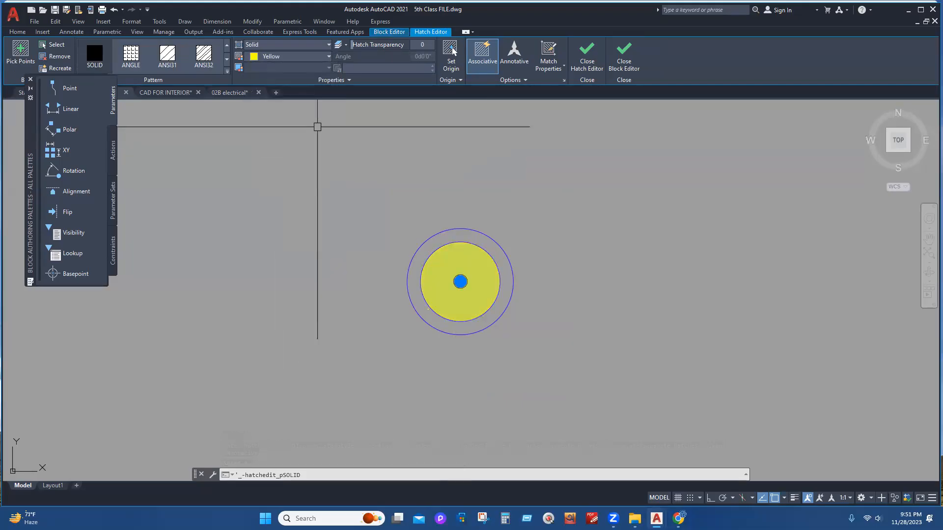
{"action": "key", "text": "Escape"}
- Close the Block Editor, keeping the light block's changes, and save the drawing
{"action": "left_click", "coordinate": [657, 72]}
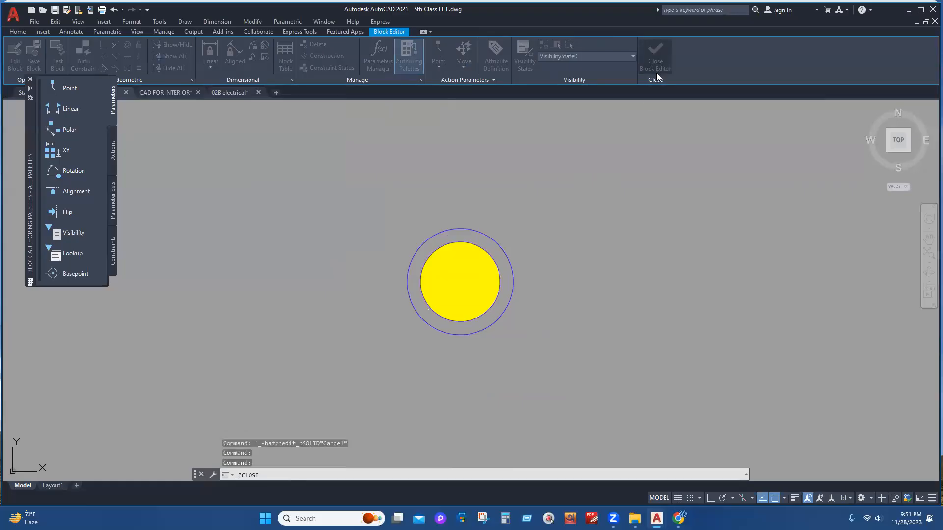
{"action": "left_click", "coordinate": [427, 236]}
{"action": "scroll", "coordinate": [456, 243], "scroll_direction": "down", "scroll_amount": 8}
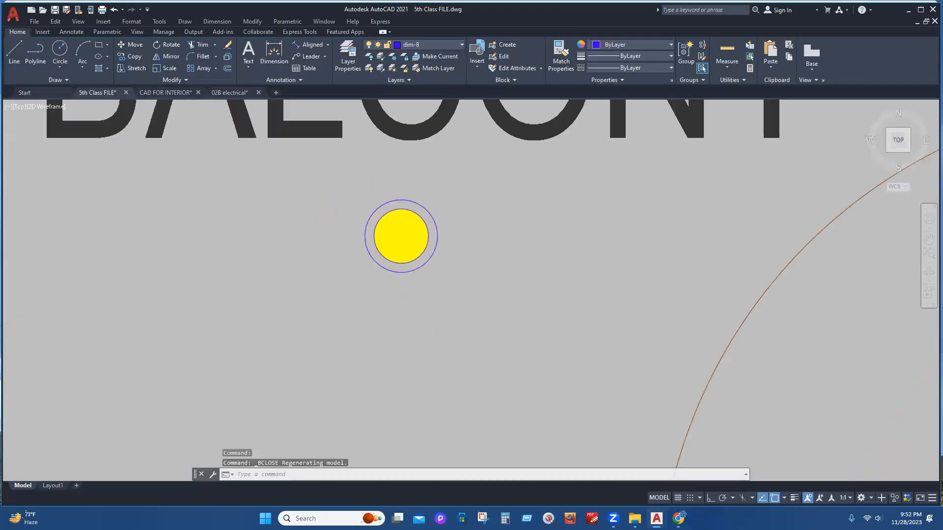
{"action": "mouse_move", "coordinate": [553, 371]}
{"action": "middle_mouse_down"}
{"action": "mouse_move", "coordinate": [536, 280]}
{"action": "mouse_move", "coordinate": [503, 309]}
{"action": "middle_mouse_up"}
{"action": "key", "text": "ctrl+s"}
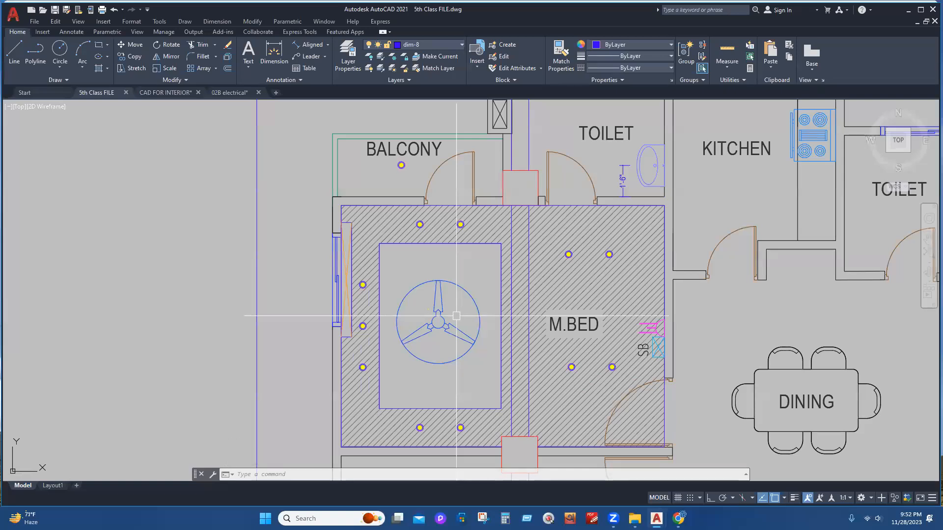
- Draw a vertical polyline outside the plan, to the left of the master bedroom window, with Ortho on
{"action": "left_click", "coordinate": [36, 54]}
{"action": "middle_click_drag", "start_coordinate": [282, 283], "coordinate": [358, 301]}
{"action": "left_click", "coordinate": [356, 211]}
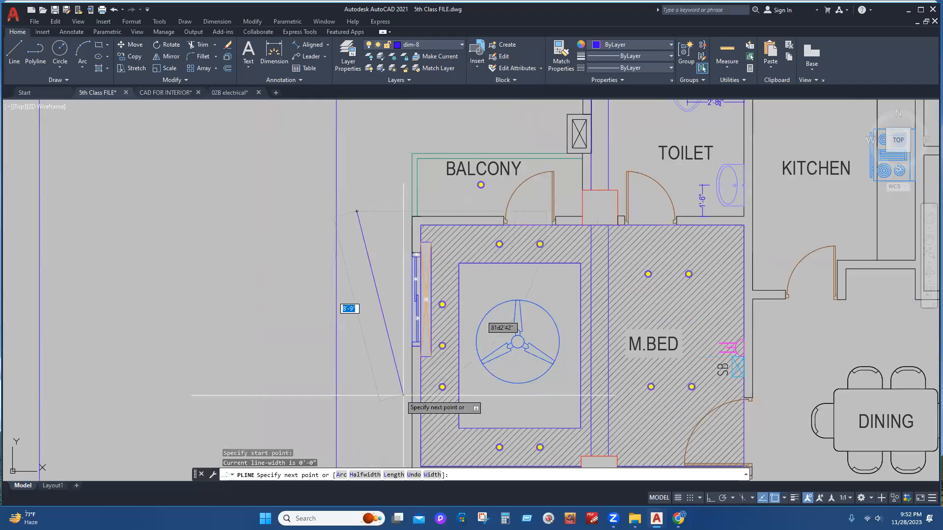
{"action": "left_click", "coordinate": [712, 500]}
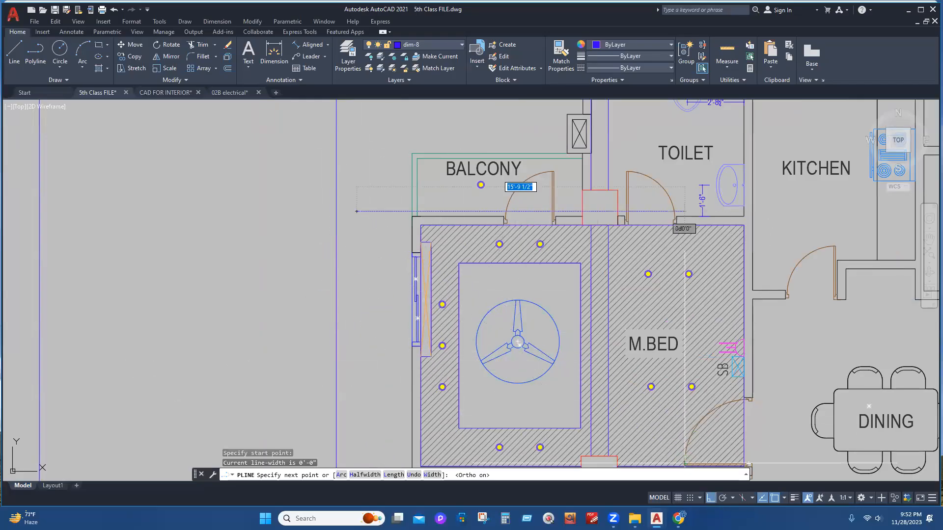
{"action": "left_click", "coordinate": [371, 333]}
{"action": "key", "text": "Escape"}
- Divide the vertical polyline beside the master bedroom into 4 segments with the Divide command
{"action": "left_click", "coordinate": [357, 270]}
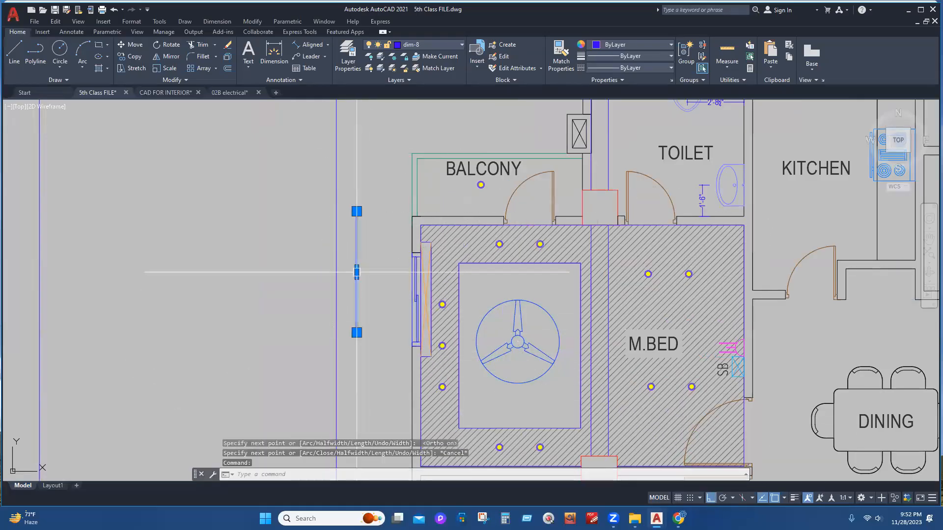
{"action": "type", "text": "d"}
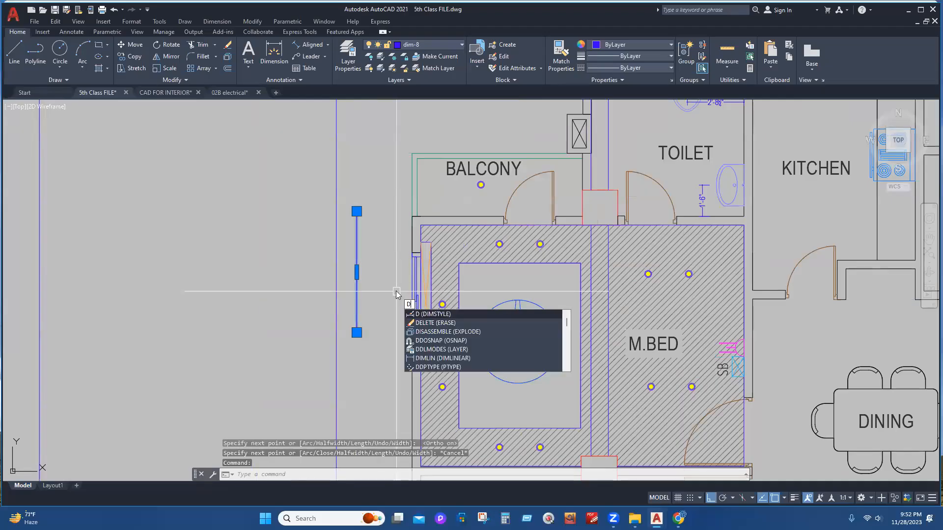
{"action": "type", "text": "iv"}
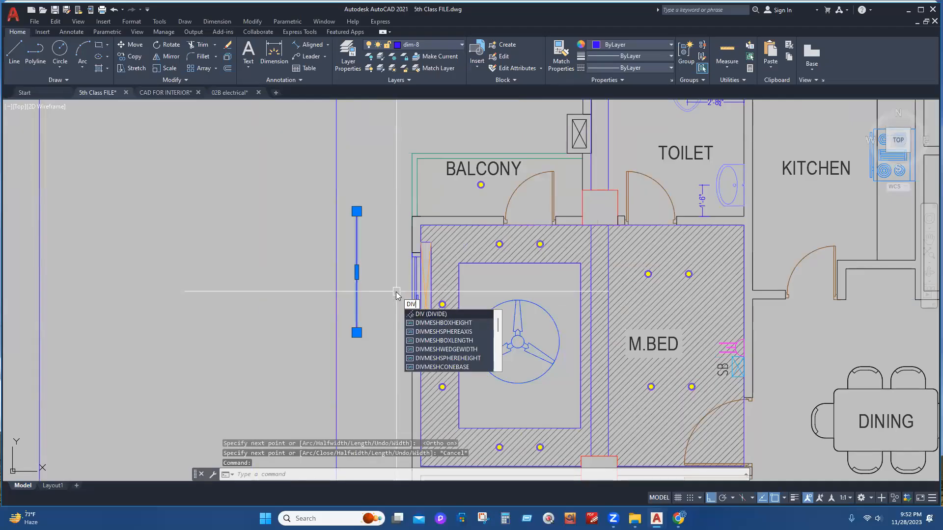
{"action": "left_click", "coordinate": [436, 316]}
{"action": "left_click", "coordinate": [356, 273]}
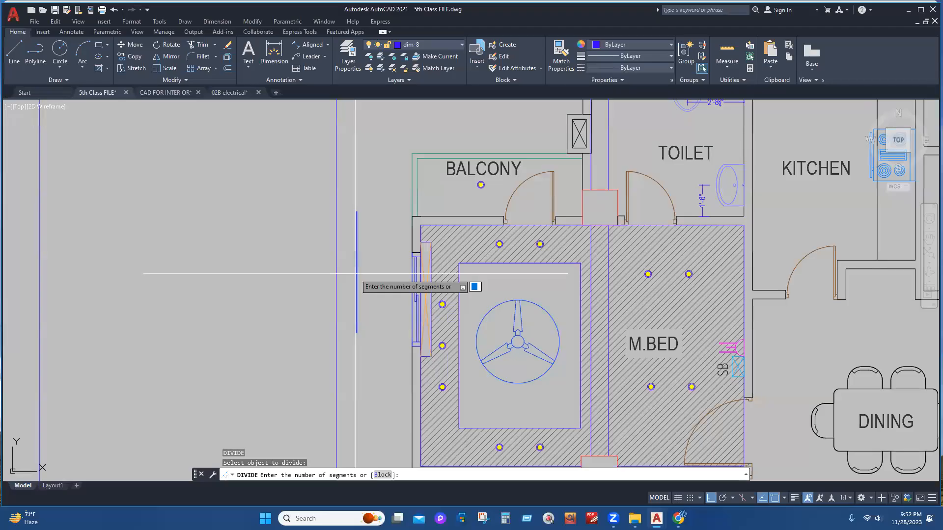
{"action": "key", "text": "Return"}
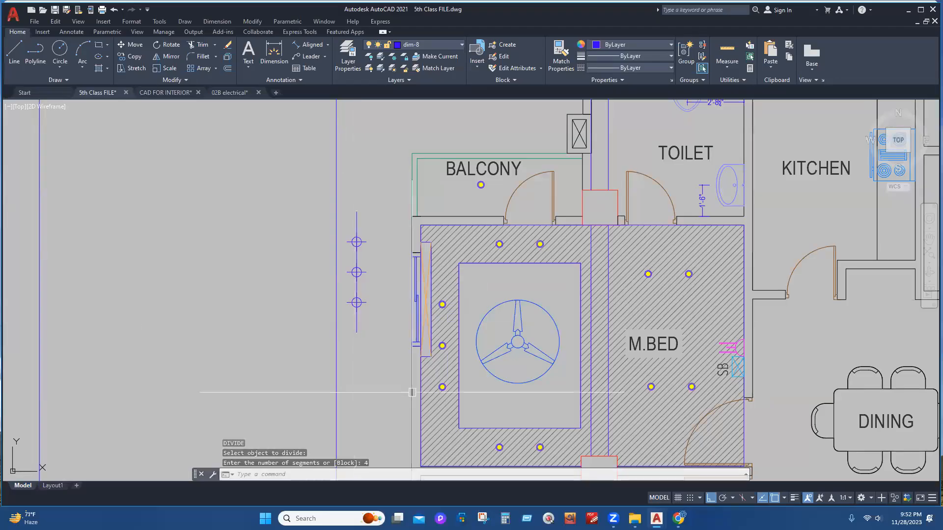
- Erase the vertical polyline beside the master bedroom together with its three division points
{"action": "scroll", "coordinate": [341, 264], "scroll_direction": "up", "scroll_amount": 2}
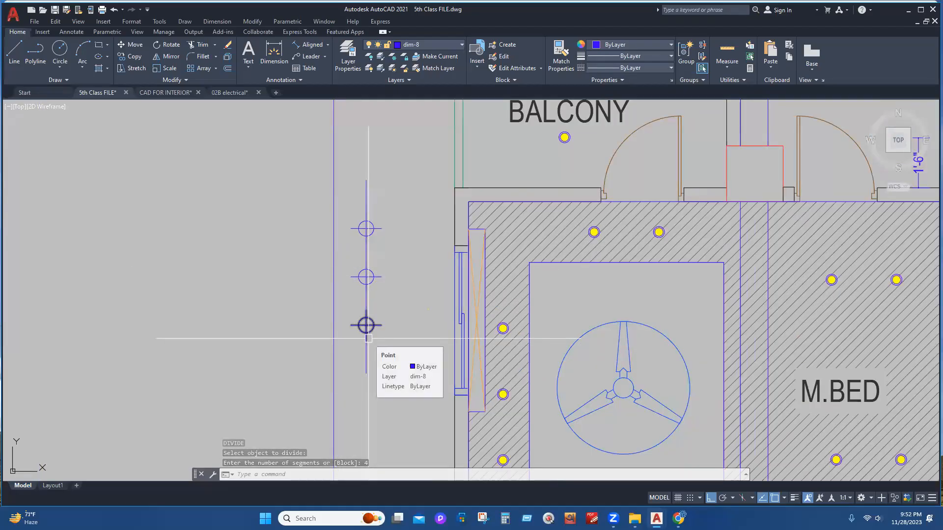
{"action": "left_click", "coordinate": [343, 152]}
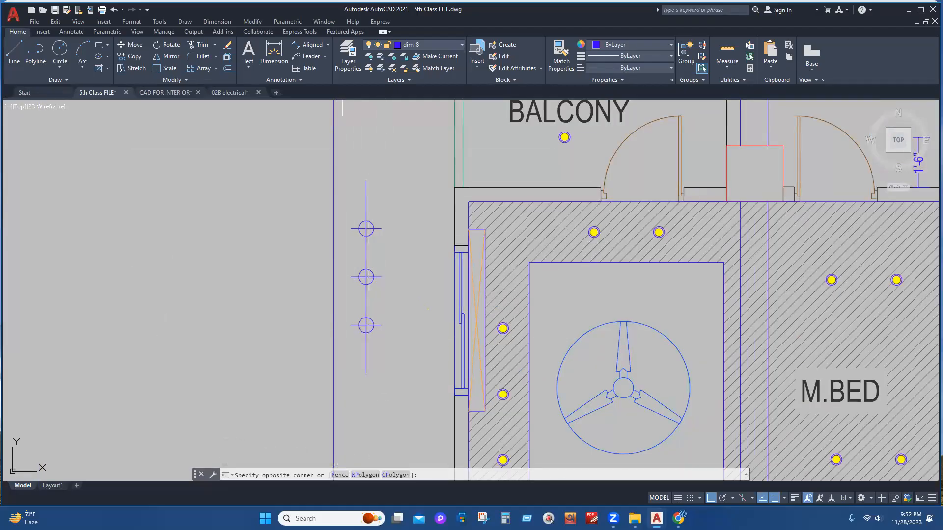
{"action": "left_click", "coordinate": [405, 382]}
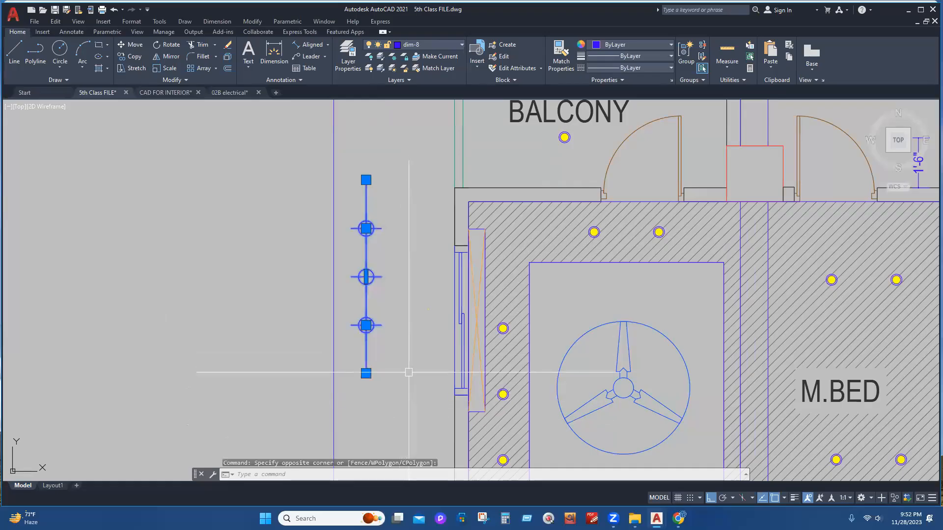
{"action": "key", "text": "Delete"}
- Try to stretch the upper end of the fan rectangle's left edge to the bedroom's upper wall, and undo the stretch
{"action": "scroll", "coordinate": [427, 236], "scroll_direction": "down", "scroll_amount": 4}
{"action": "middle_click_drag", "start_coordinate": [576, 351], "coordinate": [556, 369]}
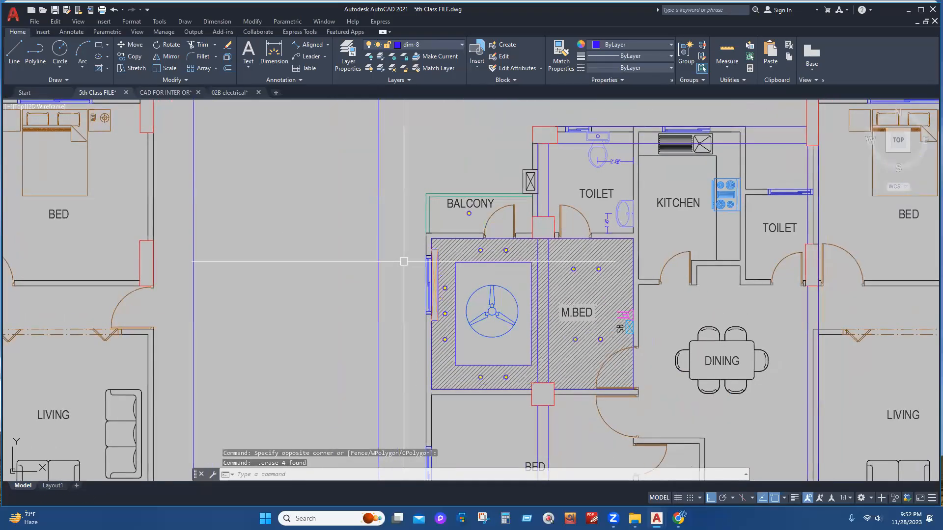
{"action": "scroll", "coordinate": [573, 354], "scroll_direction": "up", "scroll_amount": 2}
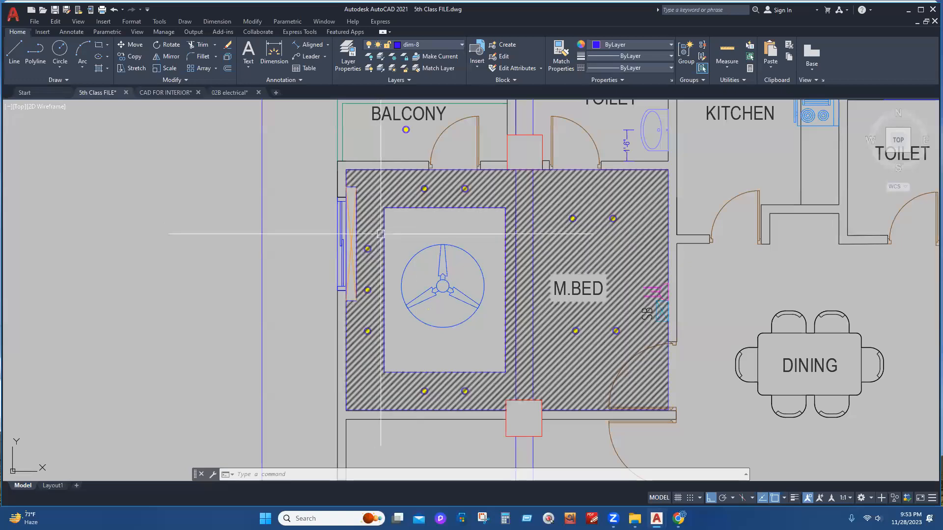
{"action": "left_click", "coordinate": [383, 234]}
{"action": "left_click", "coordinate": [384, 208]}
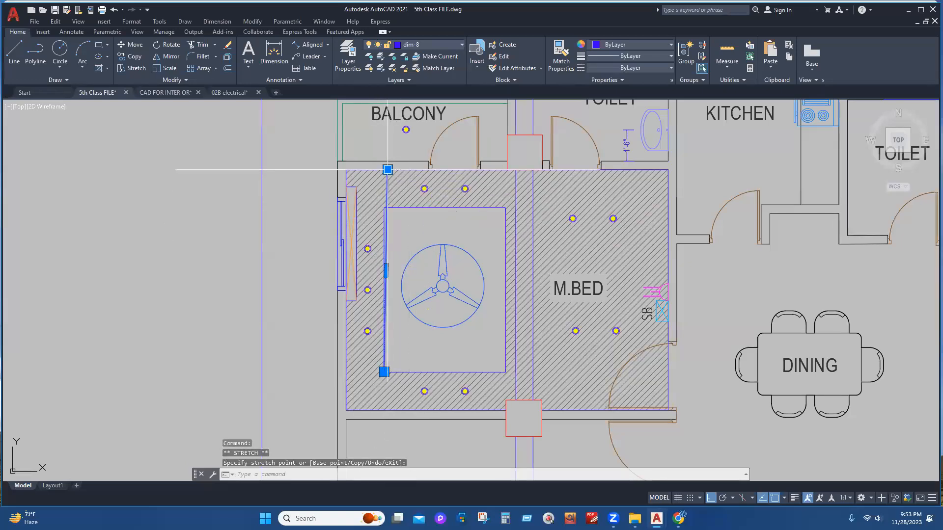
{"action": "left_click", "coordinate": [388, 169]}
{"action": "key", "text": "ctrl+z"}
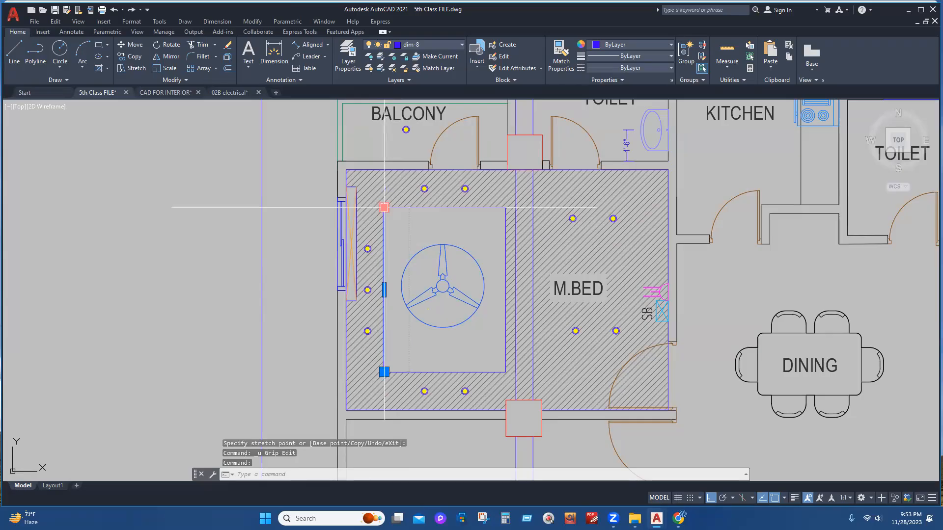
- Try to stretch both ends of the fan rectangle's left edge to the bedroom's upper and lower walls, and undo both stretches
{"action": "left_click", "coordinate": [384, 207]}
{"action": "left_click", "coordinate": [384, 170]}
{"action": "left_click", "coordinate": [384, 372]}
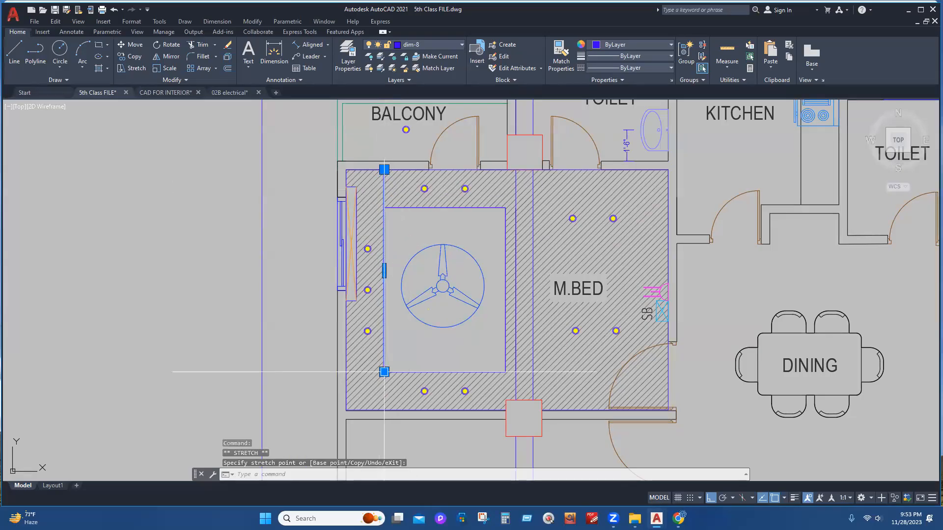
{"action": "left_click", "coordinate": [384, 410]}
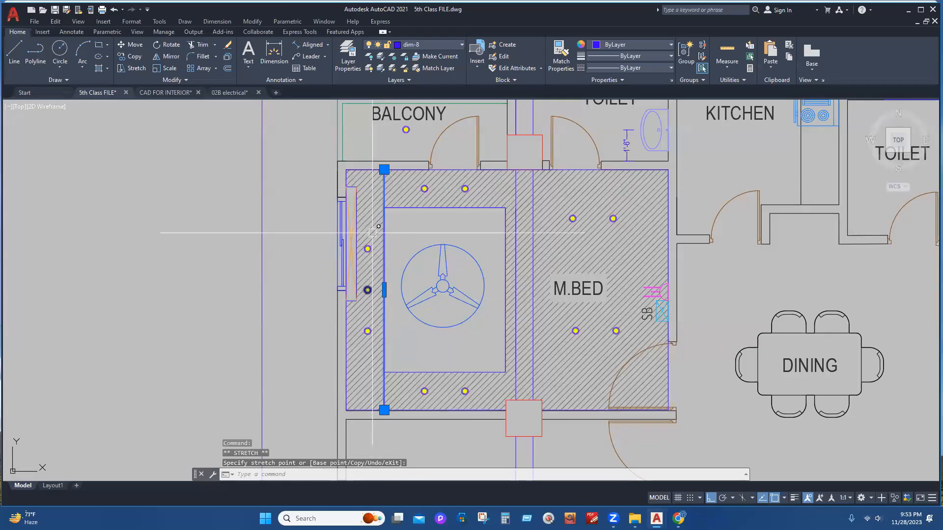
{"action": "key", "text": "ctrl+z"}
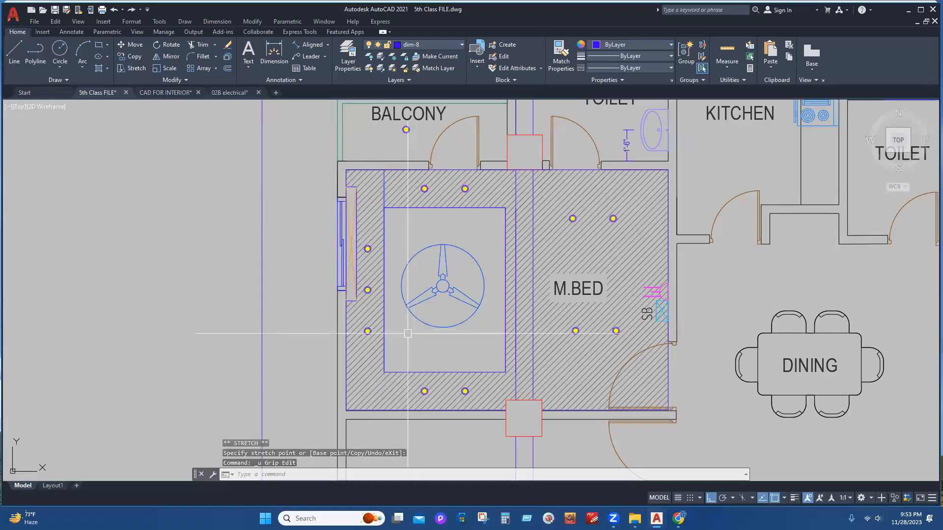
{"action": "key", "text": "ctrl+z"}
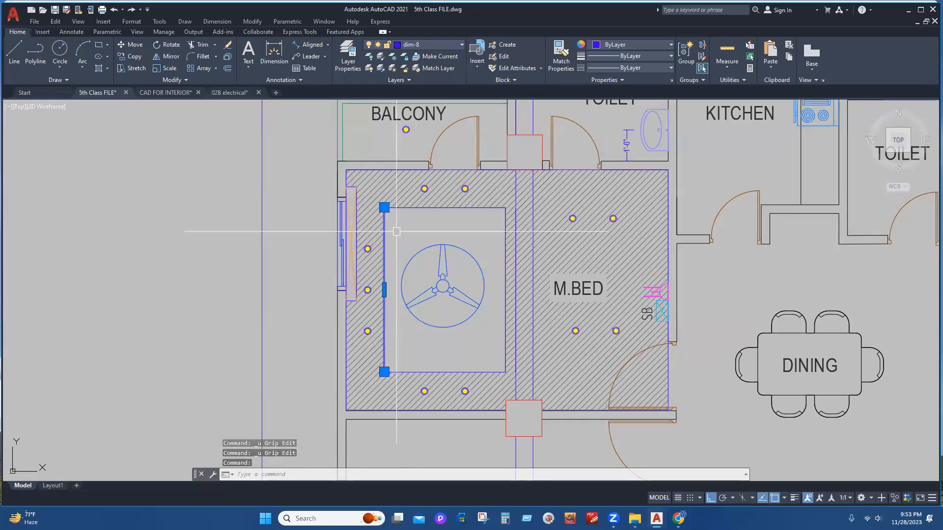
{"action": "key", "text": "Escape"}
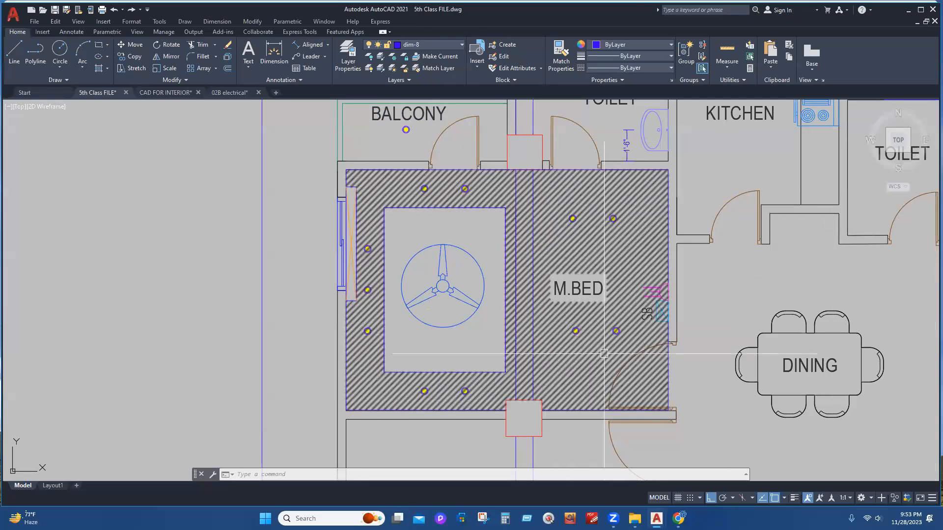
- Draw a tall rectangle in the empty area left of the master bedroom, with a narrow rectangular strip across its upper end
{"action": "middle_click_drag", "start_coordinate": [602, 354], "coordinate": [574, 351]}
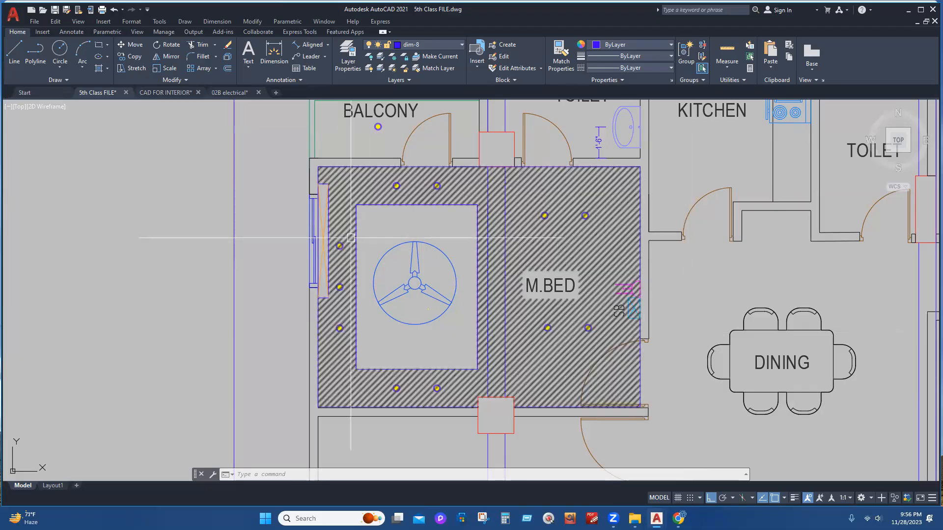
{"action": "middle_click_drag", "start_coordinate": [415, 199], "coordinate": [596, 201]}
{"action": "left_click", "coordinate": [99, 45]}
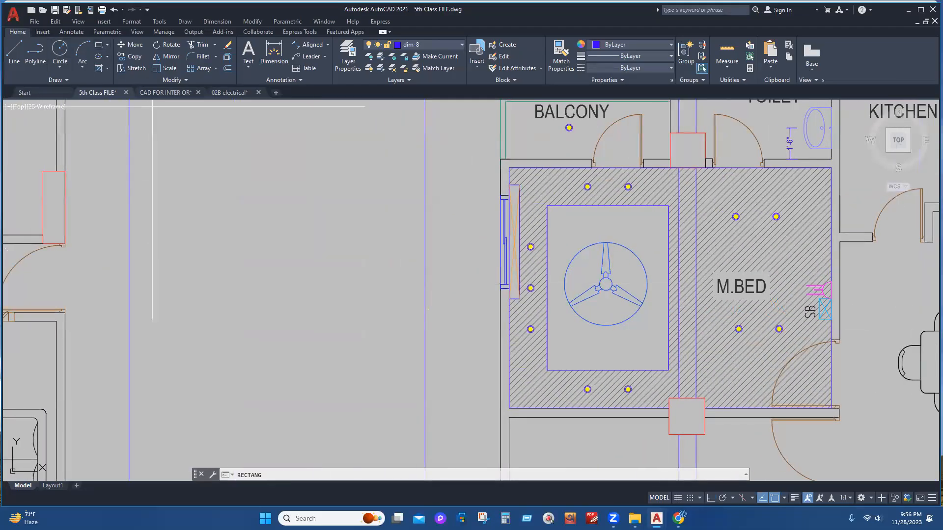
{"action": "left_click", "coordinate": [253, 186]}
{"action": "left_click", "coordinate": [368, 378]}
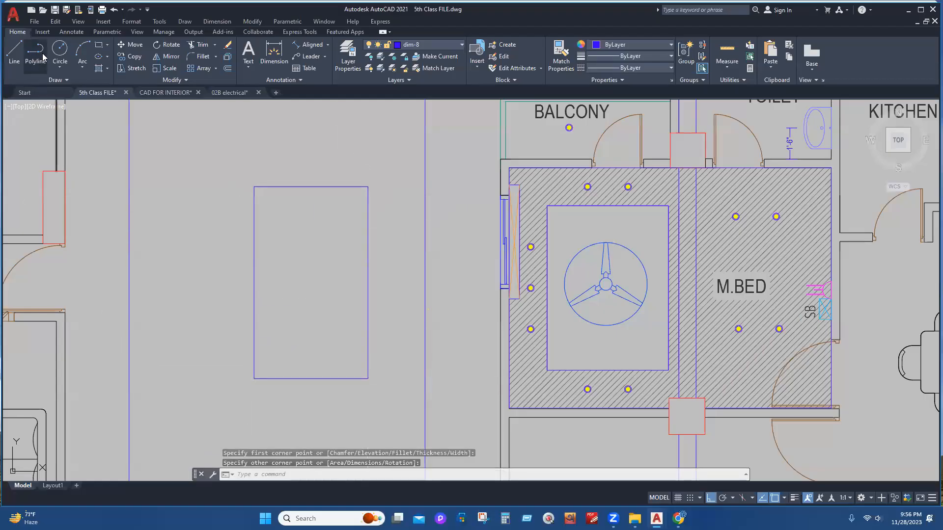
{"action": "left_click", "coordinate": [36, 50]}
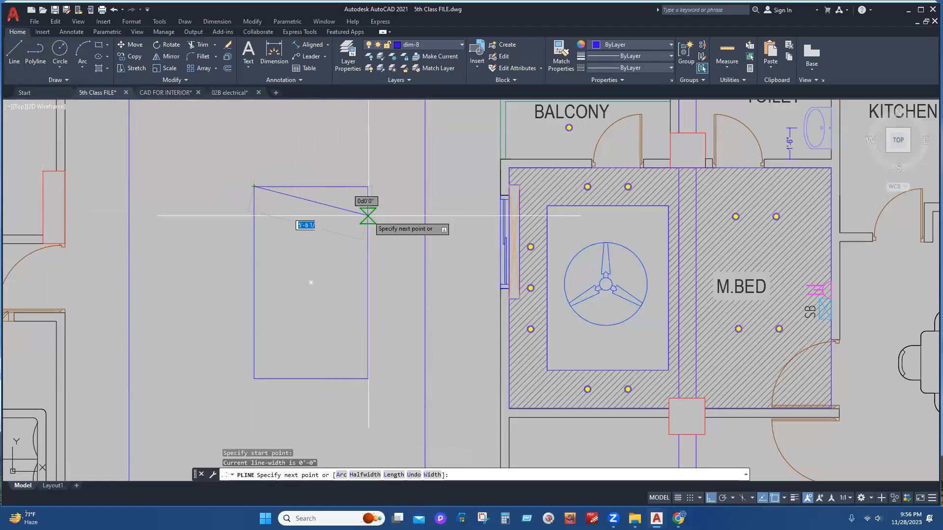
{"action": "key", "text": "Escape"}
{"action": "left_click", "coordinate": [101, 47]}
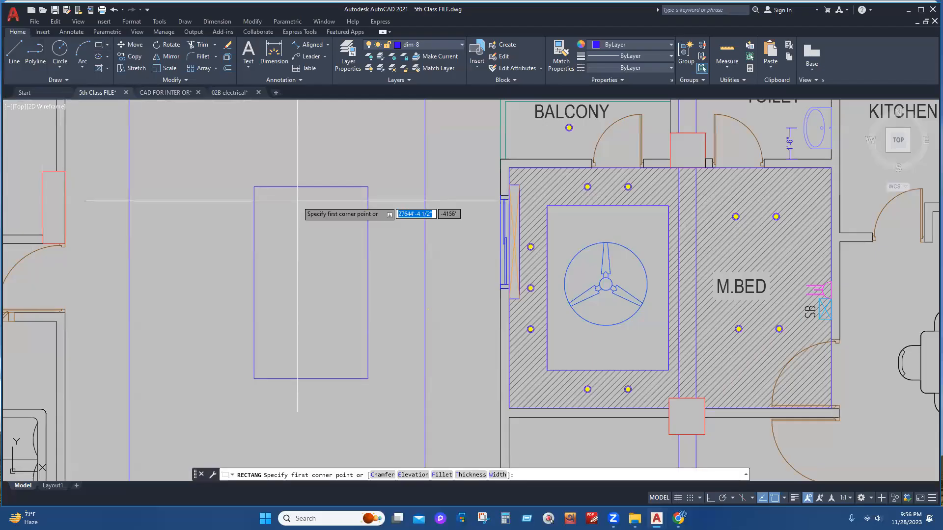
{"action": "left_click", "coordinate": [366, 217]}
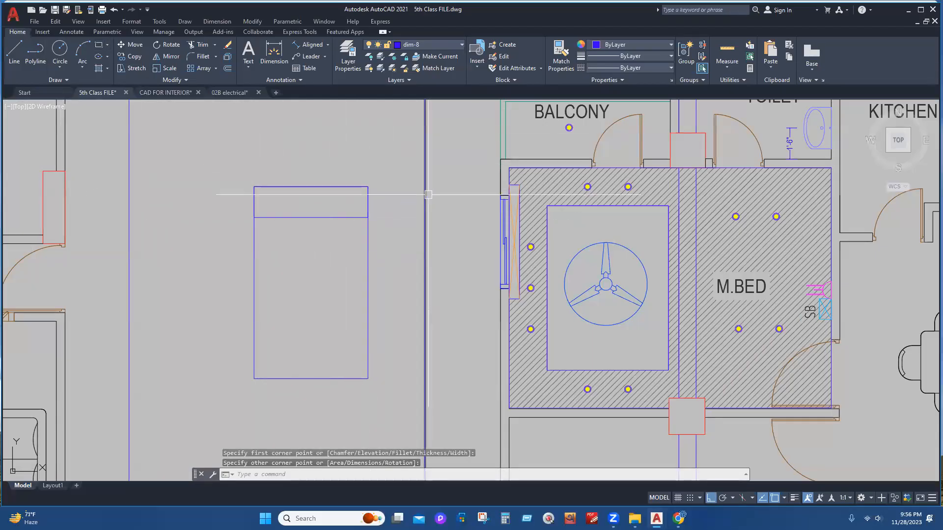
{"action": "left_click", "coordinate": [375, 220]}
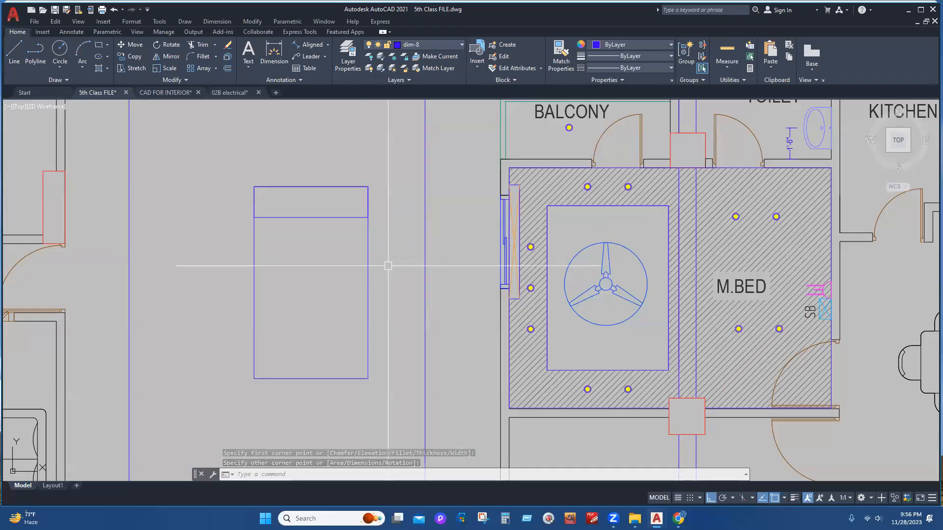
- Erase the tall rectangle and its upper strip from the empty area left of the master bedroom
{"action": "left_click", "coordinate": [216, 158]}
{"action": "left_click", "coordinate": [403, 391]}
{"action": "key", "text": "Delete"}
- Draw a narrow vertical rectangle in the empty area to the left of the master bedroom
{"action": "middle_click_drag", "start_coordinate": [572, 332], "coordinate": [559, 347]}
{"action": "left_click", "coordinate": [98, 45]}
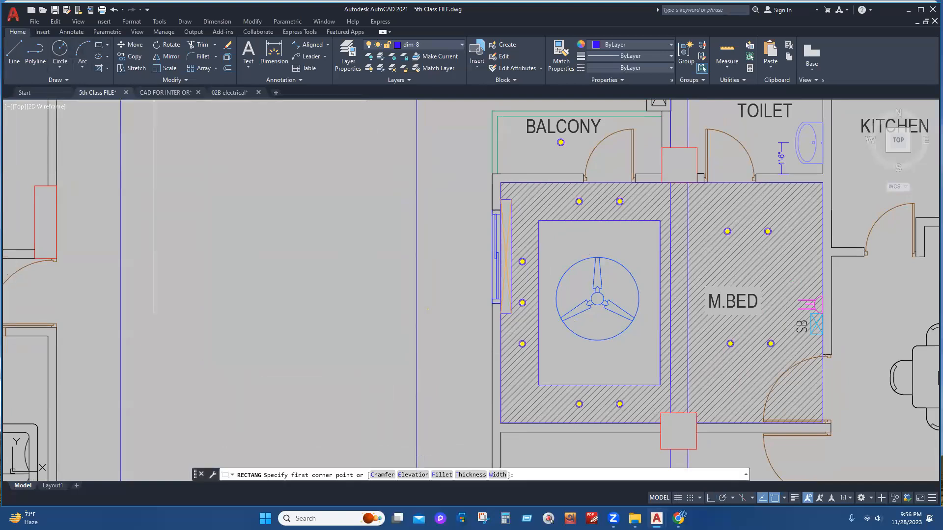
{"action": "left_click", "coordinate": [198, 170]}
{"action": "left_click", "coordinate": [210, 304]}
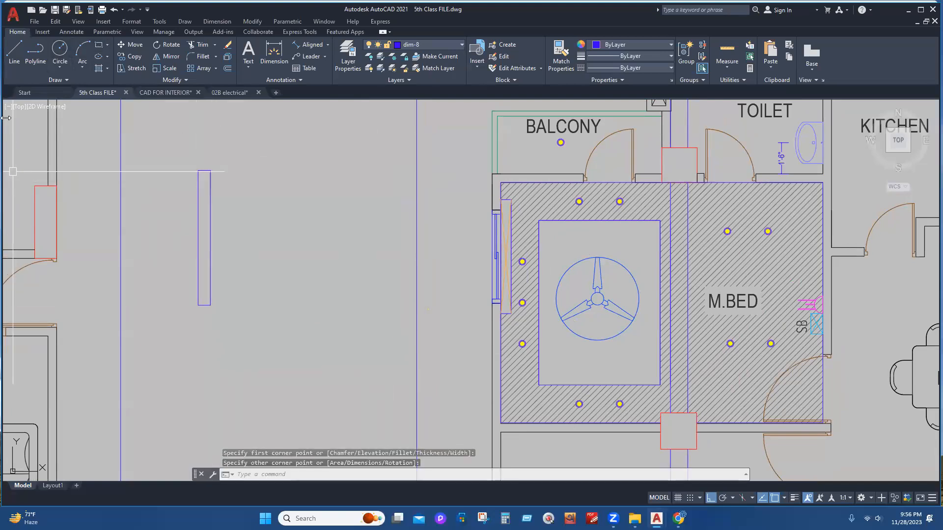
- With Ortho off, draw a polyline about 9'-4 1/2" long slanting up to the right from the narrow rectangle's upper-left corner
{"action": "left_click", "coordinate": [35, 52]}
{"action": "scroll", "coordinate": [298, 137], "scroll_direction": "up", "scroll_amount": 2}
{"action": "middle_click_drag", "start_coordinate": [290, 199], "coordinate": [236, 301]}
{"action": "left_click", "coordinate": [87, 286]}
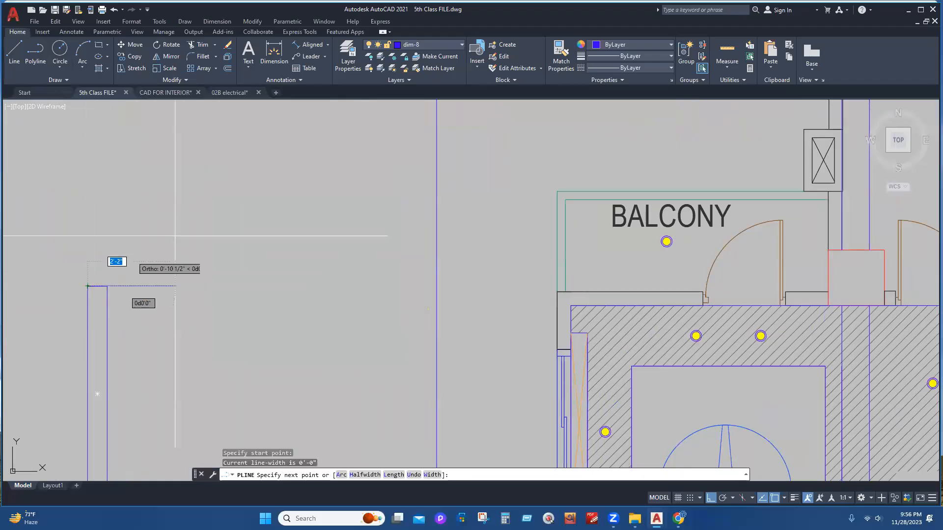
{"action": "left_click", "coordinate": [710, 498]}
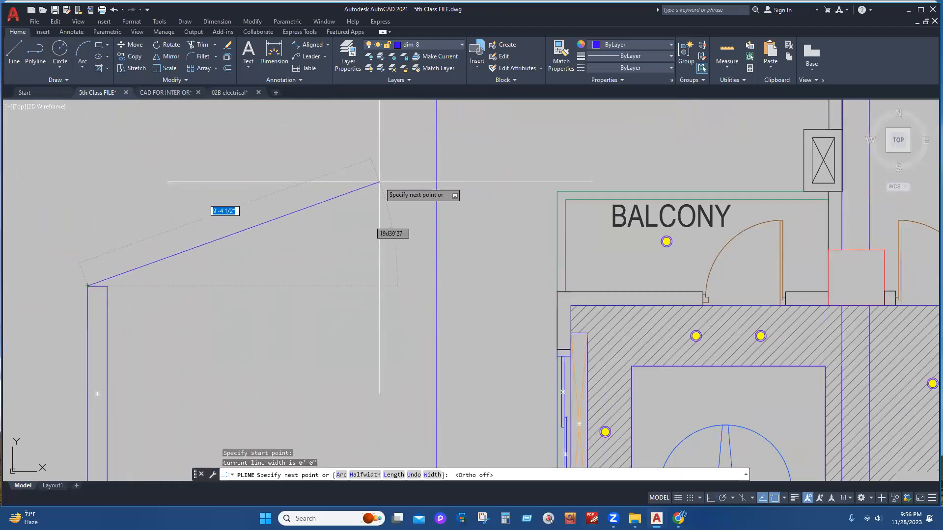
{"action": "left_click", "coordinate": [379, 182]}
{"action": "key", "text": "Escape"}
- Copy the slanted polyline from the narrow rectangle's upper-left corner to its upper-right corner
{"action": "left_click", "coordinate": [148, 264]}
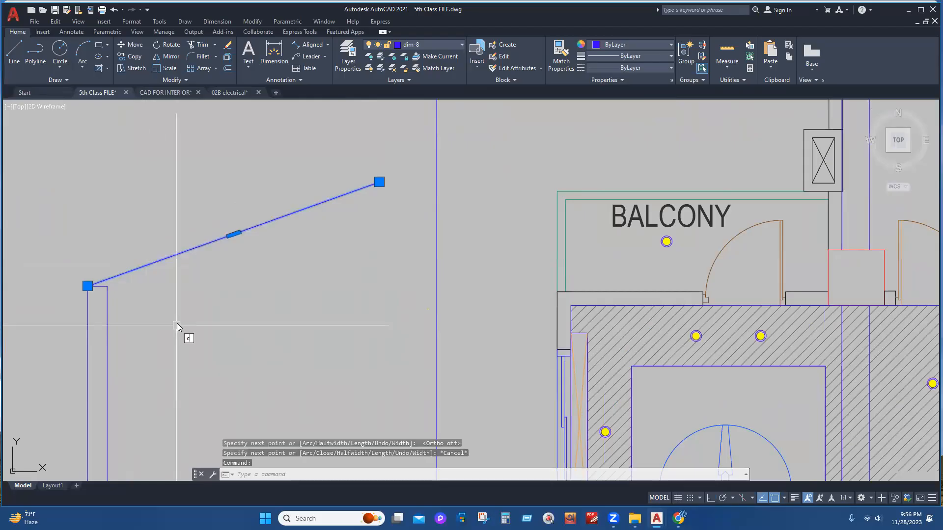
{"action": "type", "text": "co"}
{"action": "key", "text": "Return"}
{"action": "left_click", "coordinate": [88, 286]}
{"action": "left_click", "coordinate": [107, 286]}
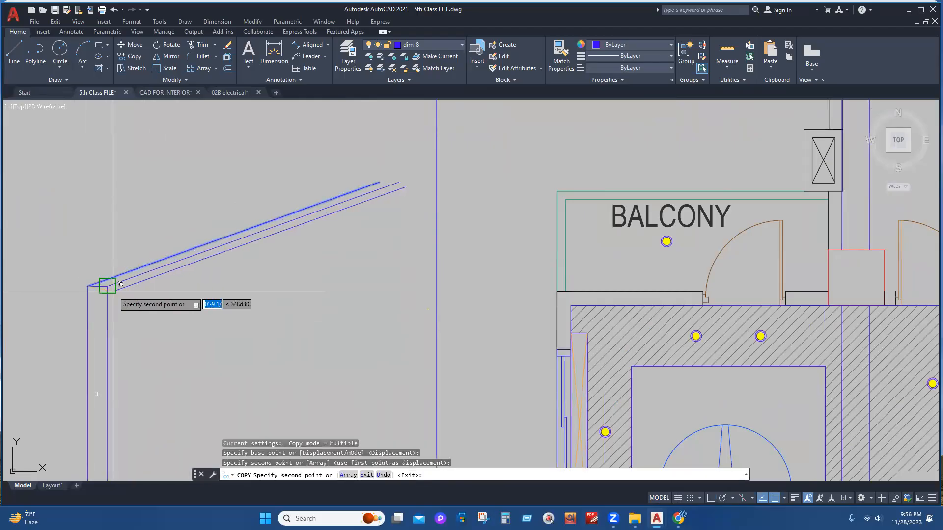
{"action": "key", "text": "Escape"}
{"action": "middle_click_drag", "start_coordinate": [169, 304], "coordinate": [145, 261]}
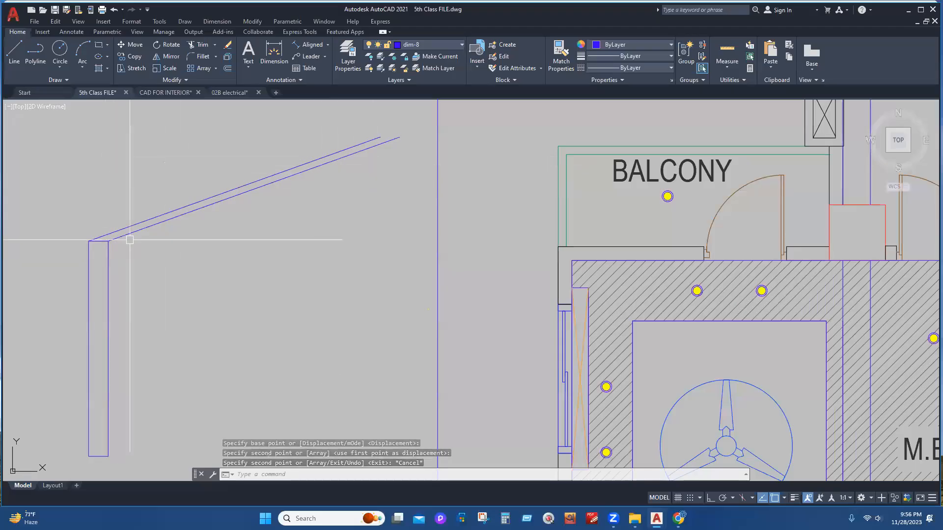
- Widen the narrow rectangle to the right and stretch the lower slanted line's start to its new upper-right corner
{"action": "left_click", "coordinate": [109, 273]}
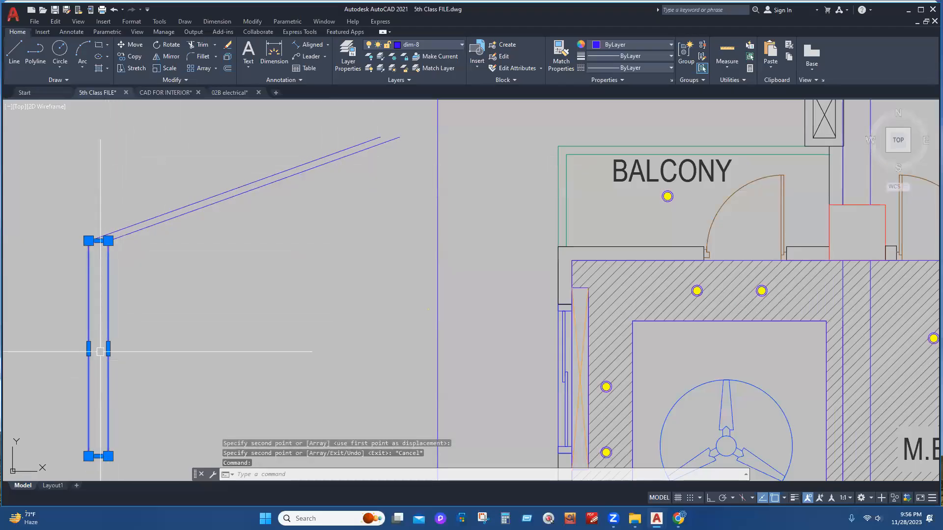
{"action": "left_click", "coordinate": [108, 349]}
{"action": "left_click", "coordinate": [151, 350]}
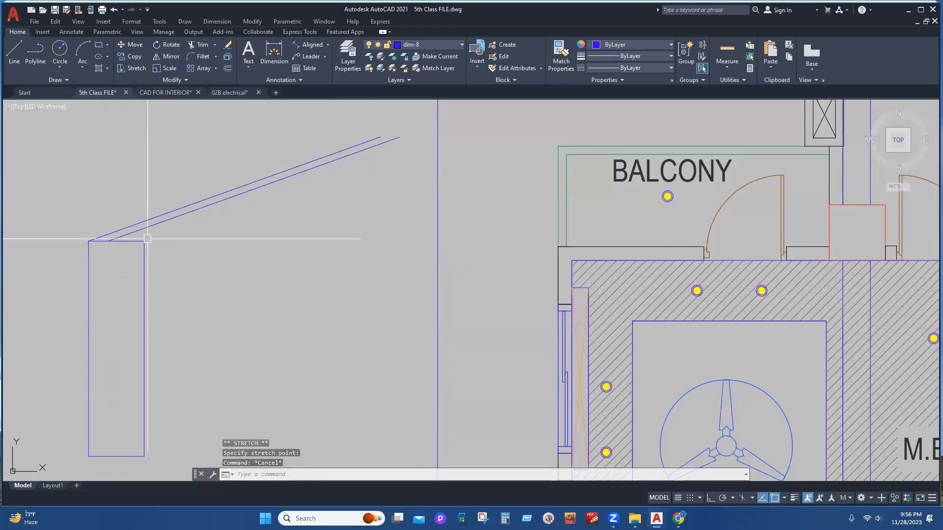
{"action": "left_click", "coordinate": [105, 237]}
{"action": "left_click", "coordinate": [108, 240]}
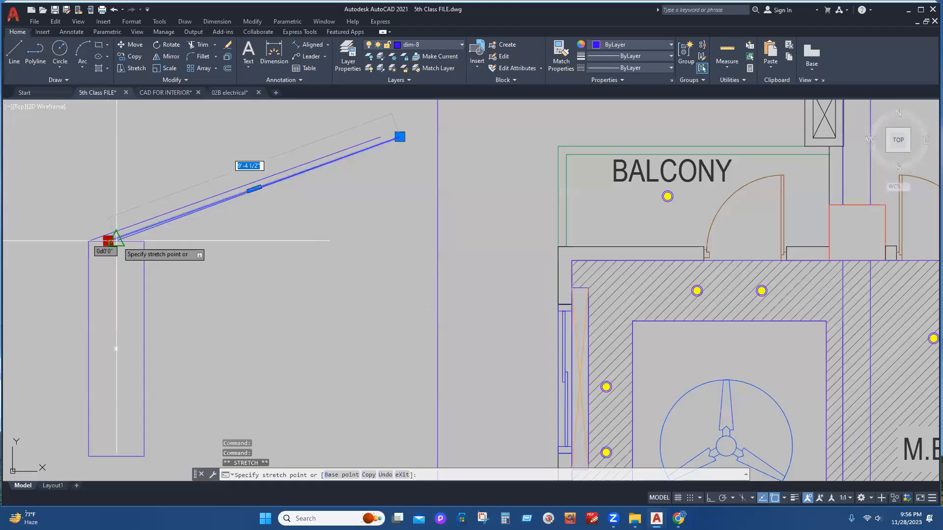
{"action": "key", "text": "Escape"}
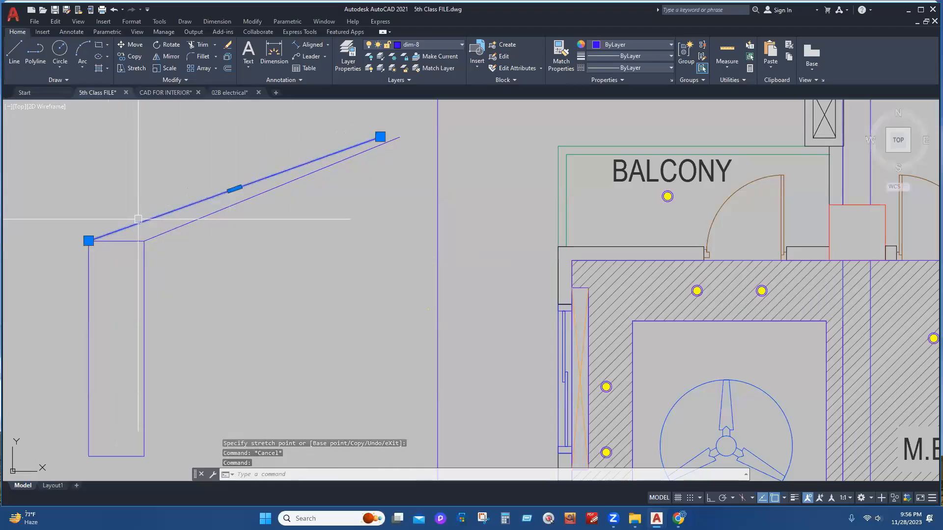
- Replace the upper slanted line with a copy of the lower one starting at the rectangle's upper-left corner
{"action": "key", "text": "Delete"}
{"action": "left_click", "coordinate": [187, 215]}
{"action": "left_click", "coordinate": [177, 243]}
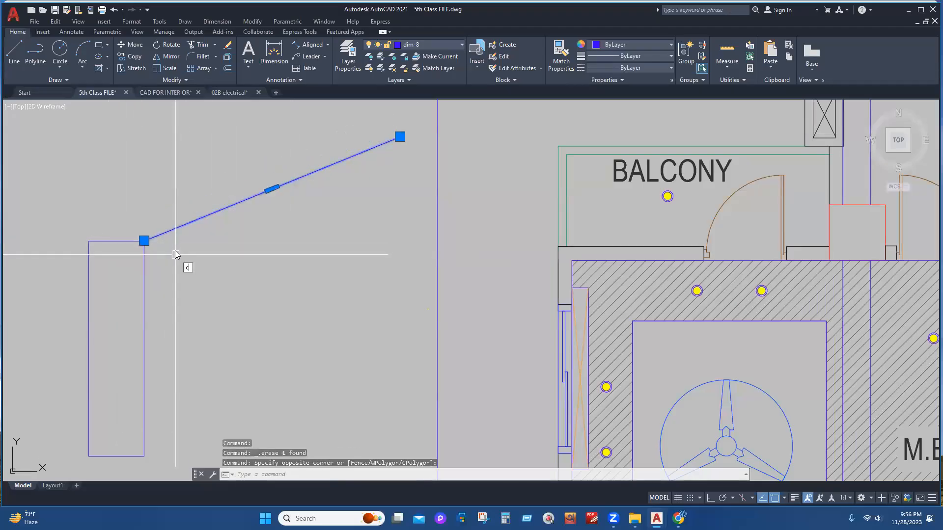
{"action": "type", "text": "co"}
{"action": "key", "text": "Return"}
{"action": "left_click", "coordinate": [144, 241]}
{"action": "left_click", "coordinate": [88, 240]}
{"action": "key", "text": "Escape"}
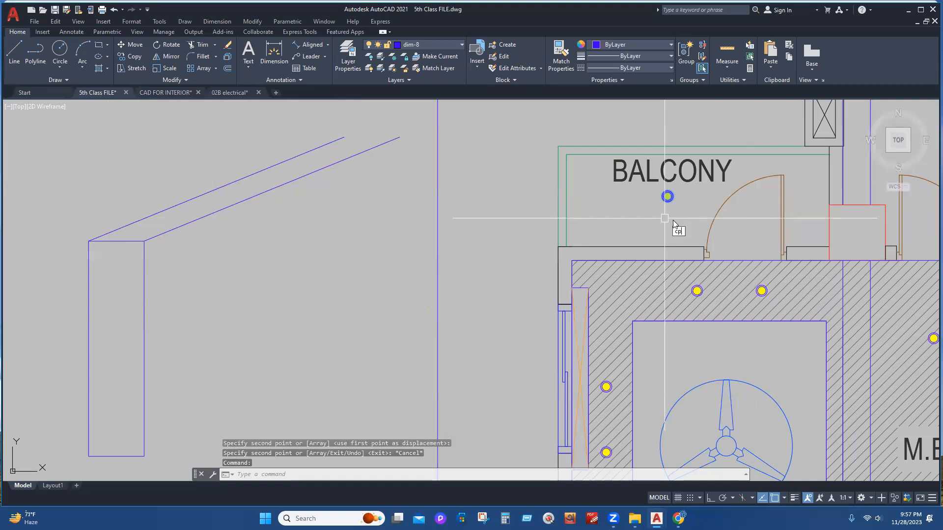
- Copy the balcony's yellow light to two spots between the slanted lines of the sketch
{"action": "left_click", "coordinate": [667, 197]}
{"action": "type", "text": "co"}
{"action": "key", "text": "Return"}
{"action": "left_click", "coordinate": [667, 197]}
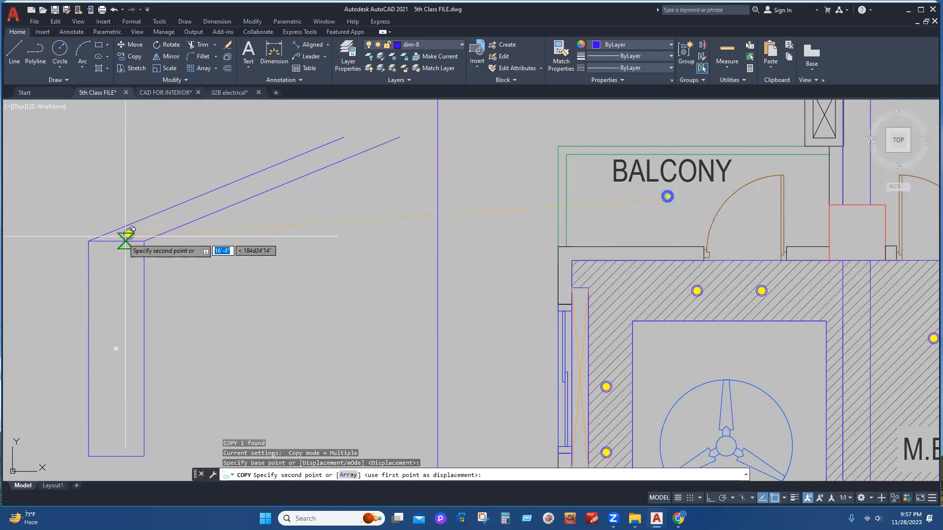
{"action": "left_click", "coordinate": [187, 213]}
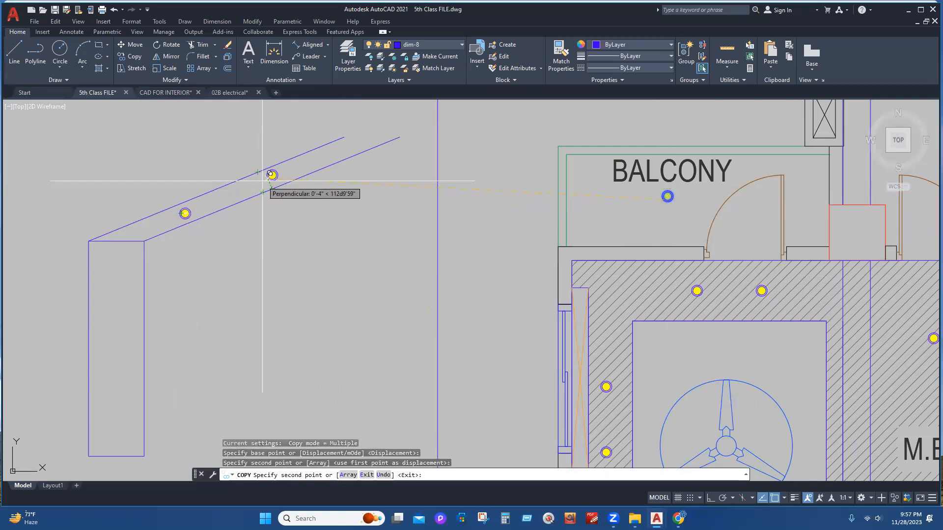
{"action": "left_click", "coordinate": [269, 174]}
{"action": "key", "text": "Escape"}
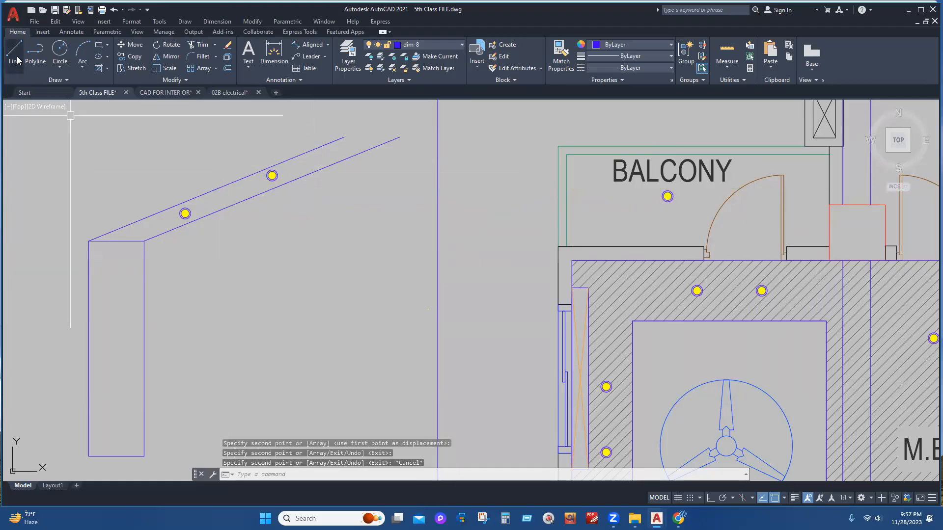
- Draw three polylines fanning downward from the sketch's lower-left light as light rays
{"action": "left_click", "coordinate": [35, 49]}
{"action": "left_click", "coordinate": [185, 213]}
{"action": "left_click", "coordinate": [194, 365]}
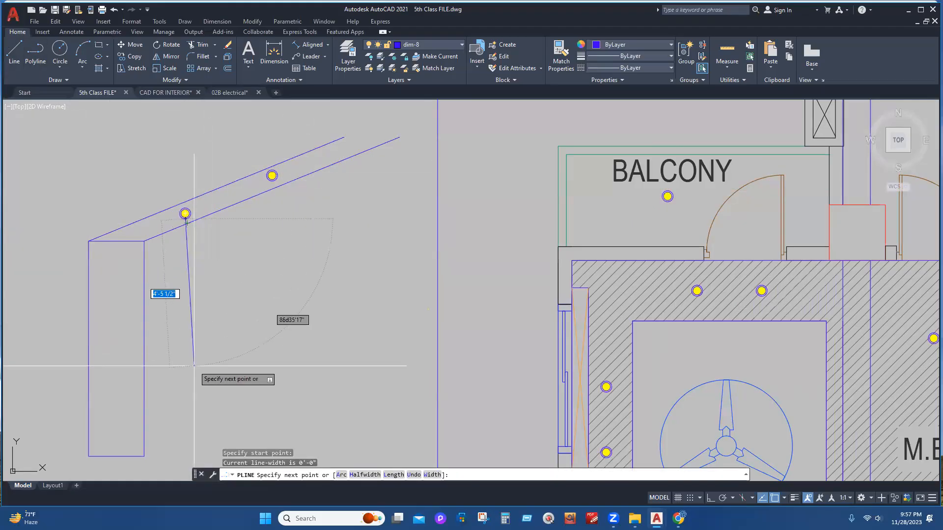
{"action": "key", "text": "Escape"}
{"action": "right_click", "coordinate": [316, 204]}
{"action": "left_click", "coordinate": [338, 210]}
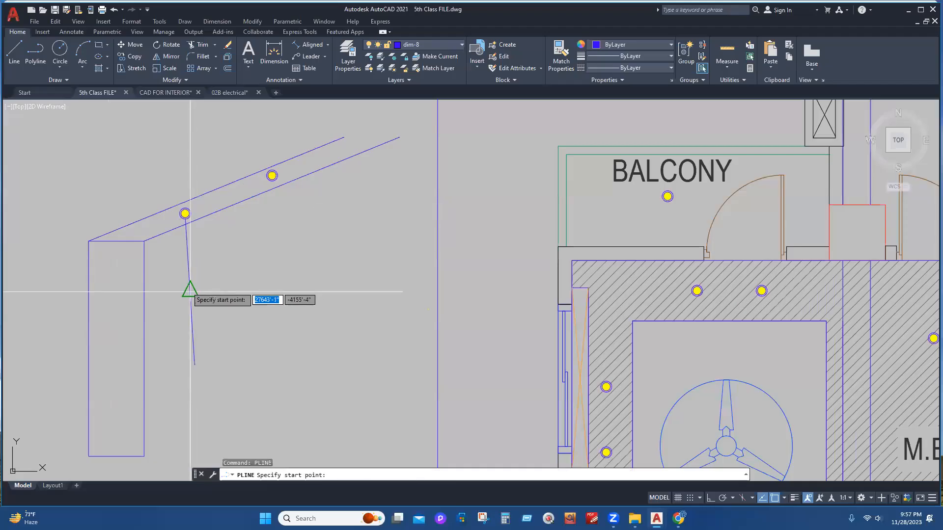
{"action": "left_click", "coordinate": [186, 220]}
{"action": "left_click", "coordinate": [177, 351]}
{"action": "key", "text": "Escape"}
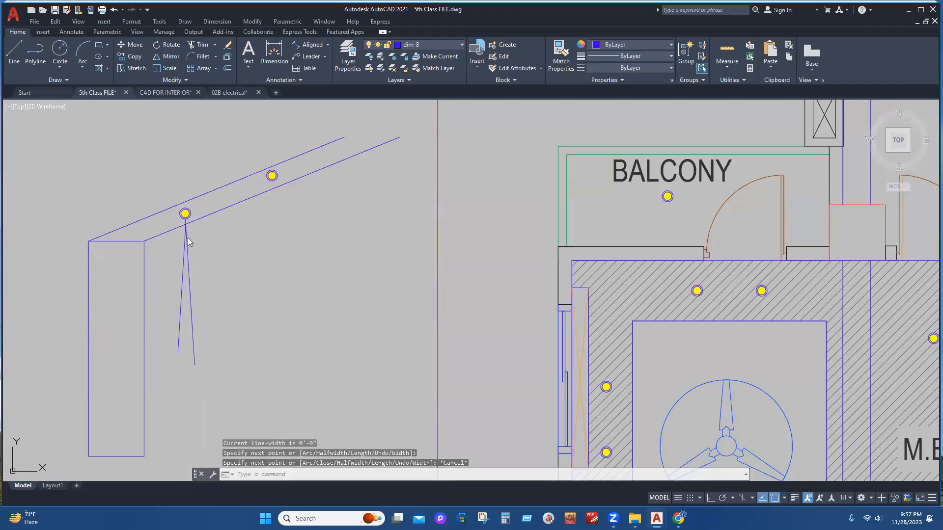
{"action": "right_click", "coordinate": [202, 259]}
{"action": "left_click", "coordinate": [231, 268]}
{"action": "left_click", "coordinate": [186, 224]}
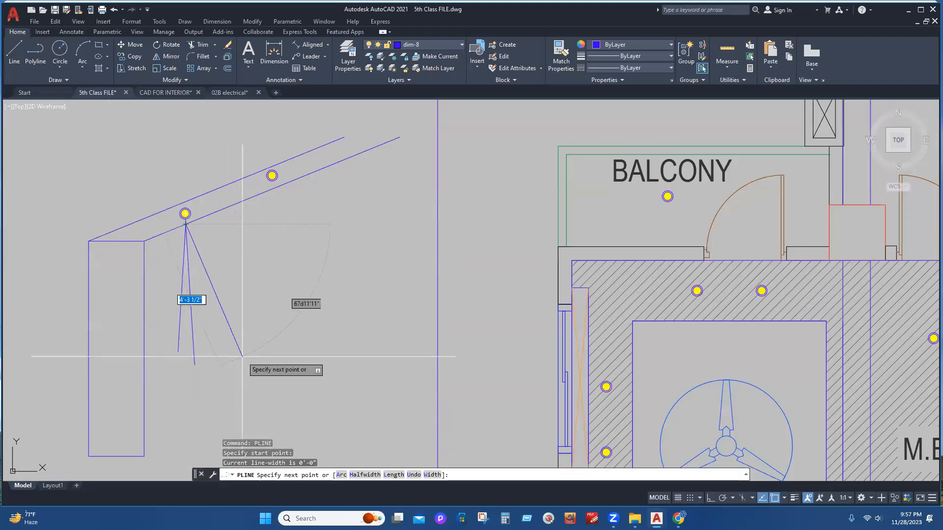
{"action": "left_click", "coordinate": [243, 357]}
{"action": "key", "text": "Escape"}
- Copy the three light rays from the first sketched light to the second one
{"action": "left_click", "coordinate": [231, 268]}
{"action": "left_click", "coordinate": [171, 282]}
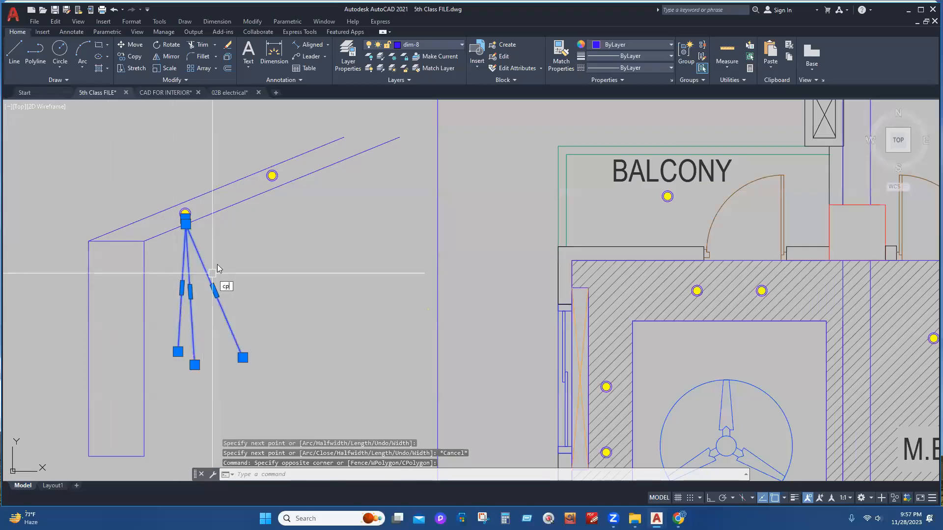
{"action": "type", "text": "co"}
{"action": "key", "text": "Return"}
{"action": "left_click", "coordinate": [185, 214]}
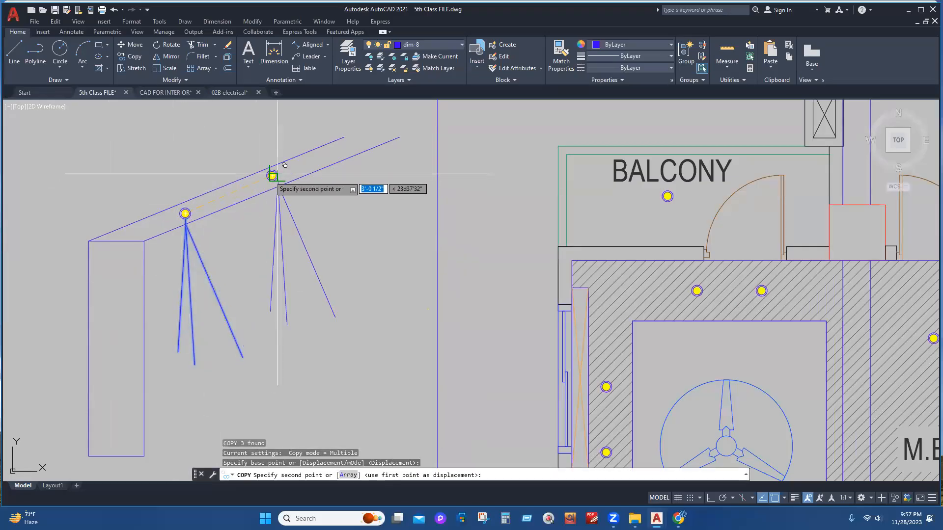
{"action": "left_click", "coordinate": [273, 176]}
{"action": "key", "text": "Escape"}
{"action": "middle_click_drag", "start_coordinate": [217, 276], "coordinate": [212, 210]}
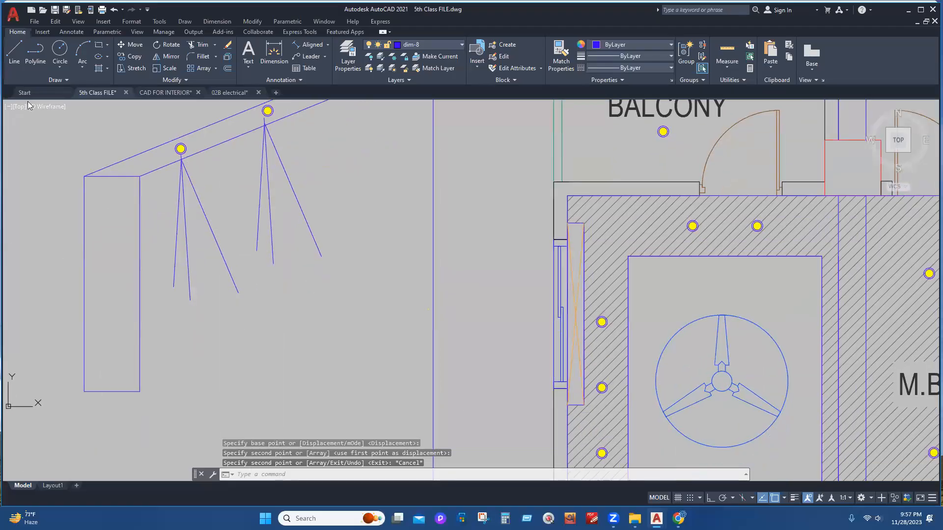
- Copy the sketch's lower slanted line so that it starts at the rectangle's lower-left corner
{"action": "left_click", "coordinate": [152, 170]}
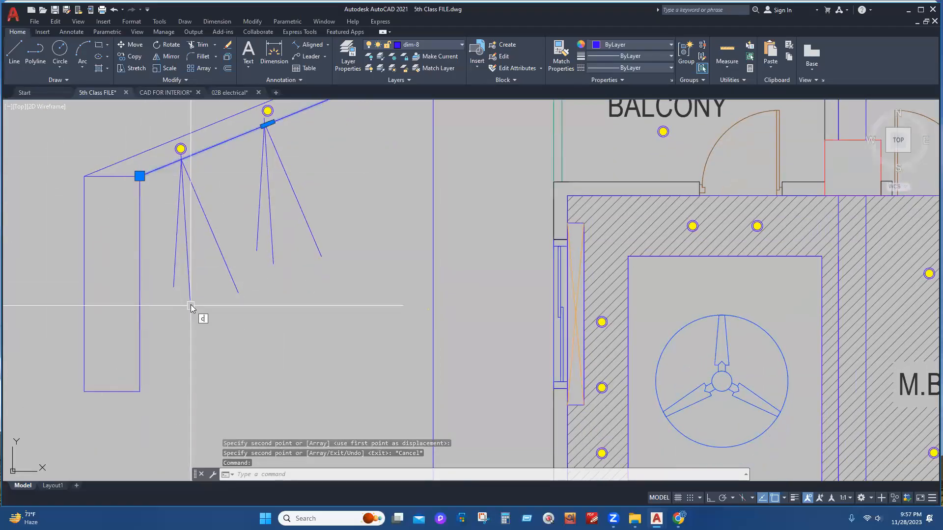
{"action": "type", "text": "co"}
{"action": "key", "text": "Return"}
{"action": "left_click", "coordinate": [139, 176]}
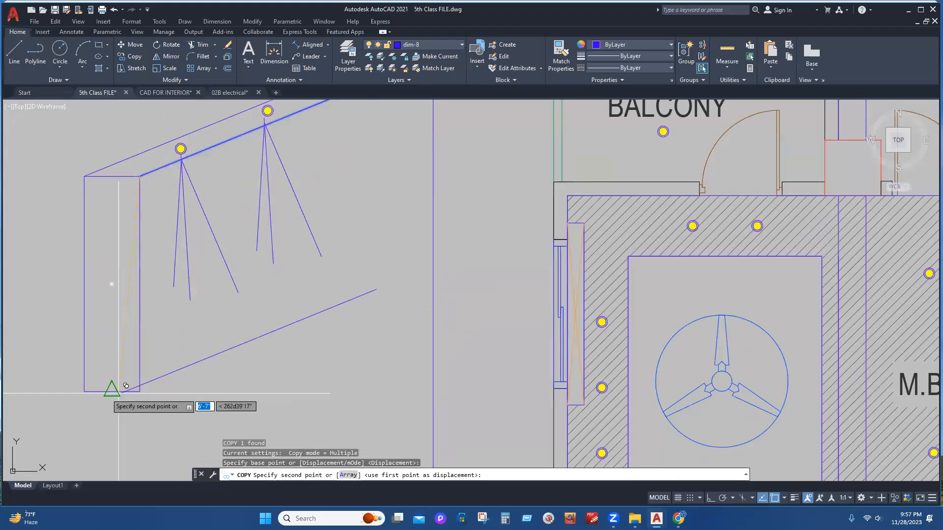
{"action": "left_click", "coordinate": [84, 391]}
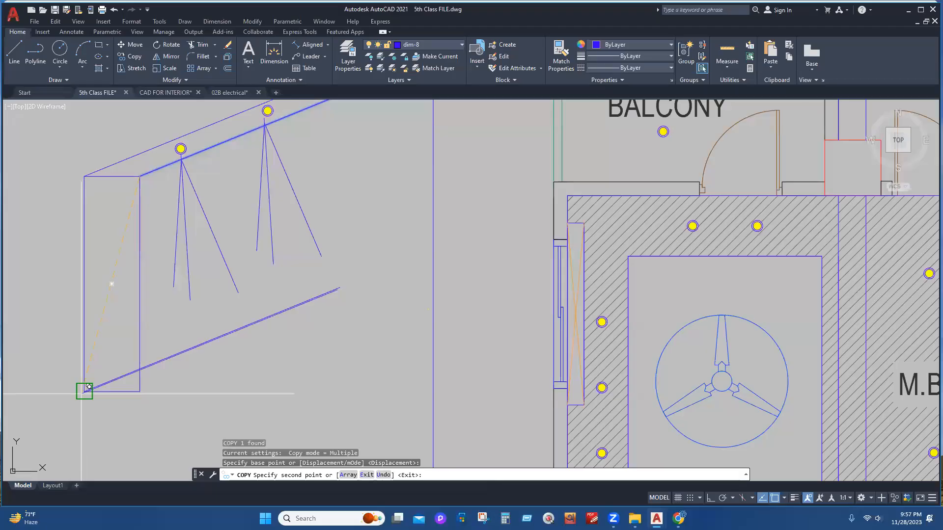
{"action": "key", "text": "Escape"}
- Capture the light sketch beside the master bedroom as a rectangular snip in Snipping Tool
{"action": "middle_click_drag", "start_coordinate": [293, 295], "coordinate": [264, 347]}
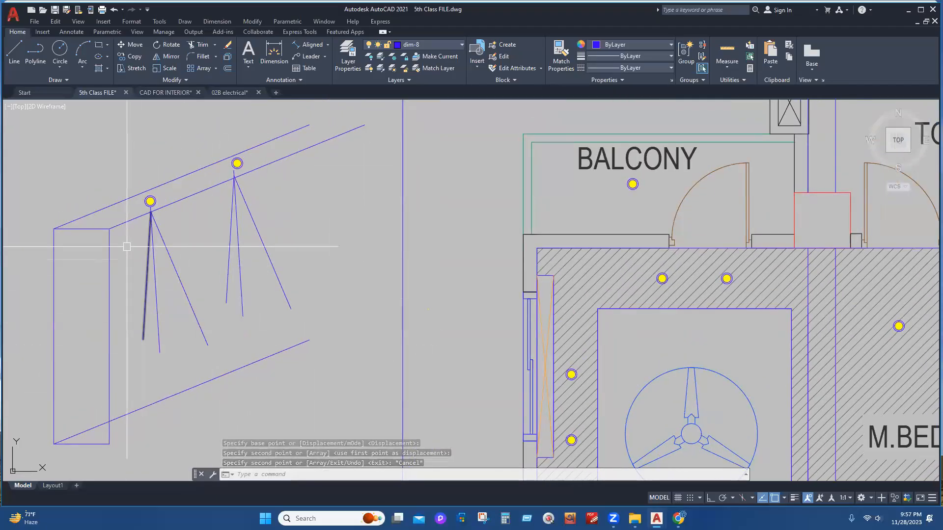
{"action": "middle_click_drag", "start_coordinate": [277, 261], "coordinate": [337, 259]}
{"action": "middle_click_drag", "start_coordinate": [425, 360], "coordinate": [428, 342]}
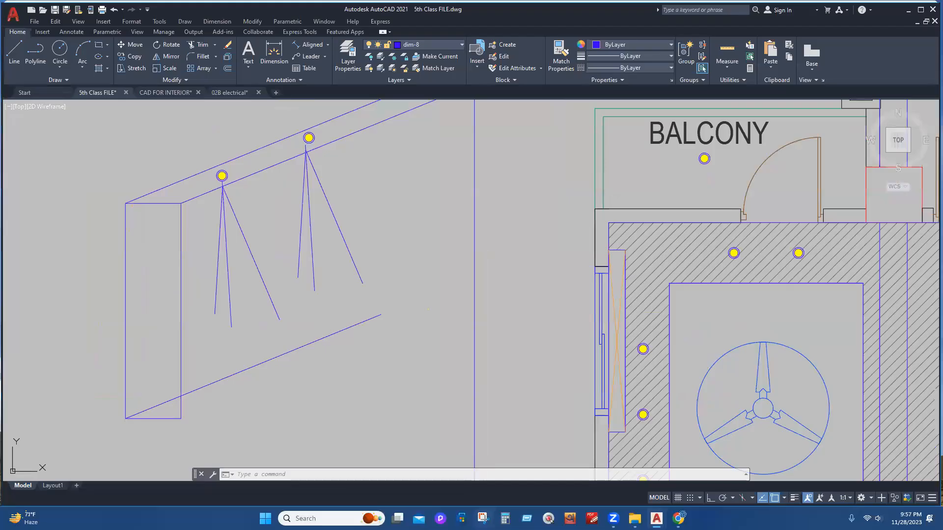
{"action": "left_click", "coordinate": [483, 518]}
{"action": "left_click", "coordinate": [186, 68]}
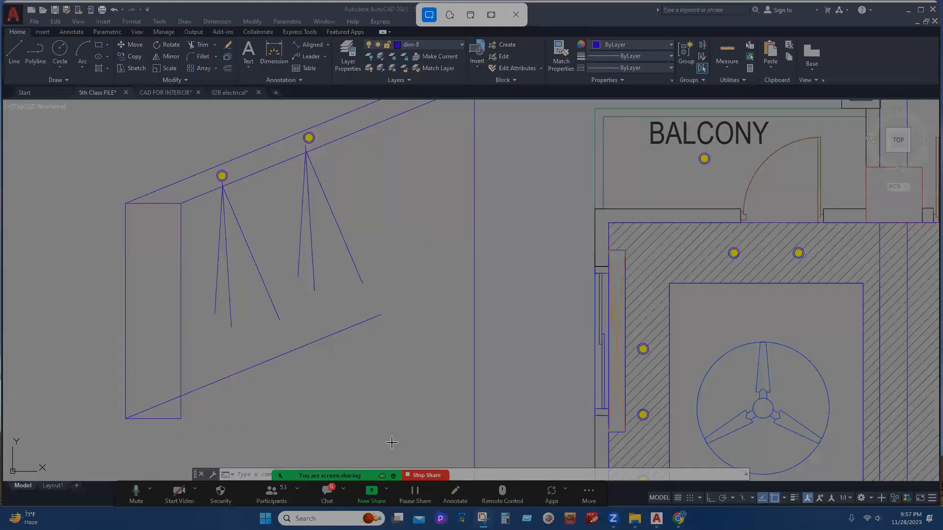
{"action": "left_click_drag", "start_coordinate": [83, 110], "coordinate": [376, 440]}
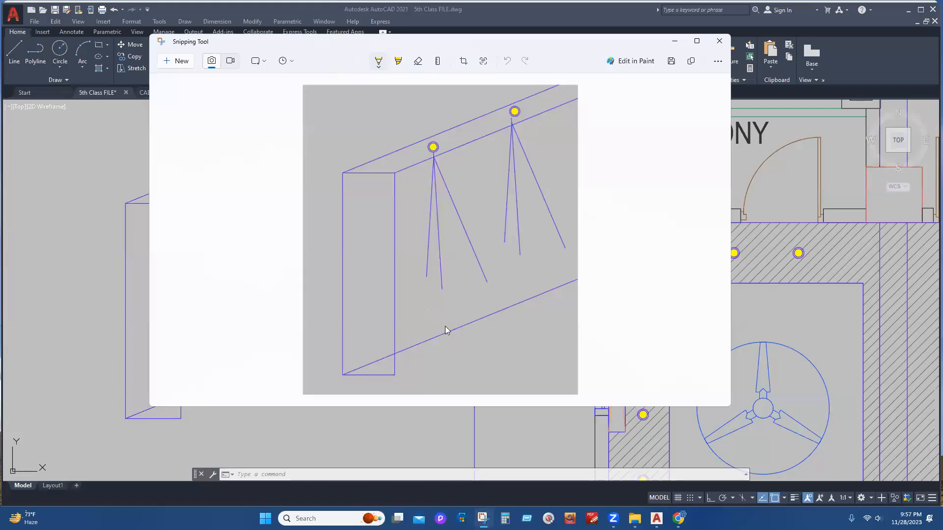
- Mark the snip in yellow with a stroke along the lower edge, circles around both lights and a downward ray from each
{"action": "left_click_drag", "start_coordinate": [387, 374], "coordinate": [585, 286]}
{"action": "mouse_move", "coordinate": [414, 163]}
{"action": "left_mouse_down"}
{"action": "mouse_move", "coordinate": [432, 146]}
{"action": "mouse_move", "coordinate": [436, 243]}
{"action": "left_mouse_up"}
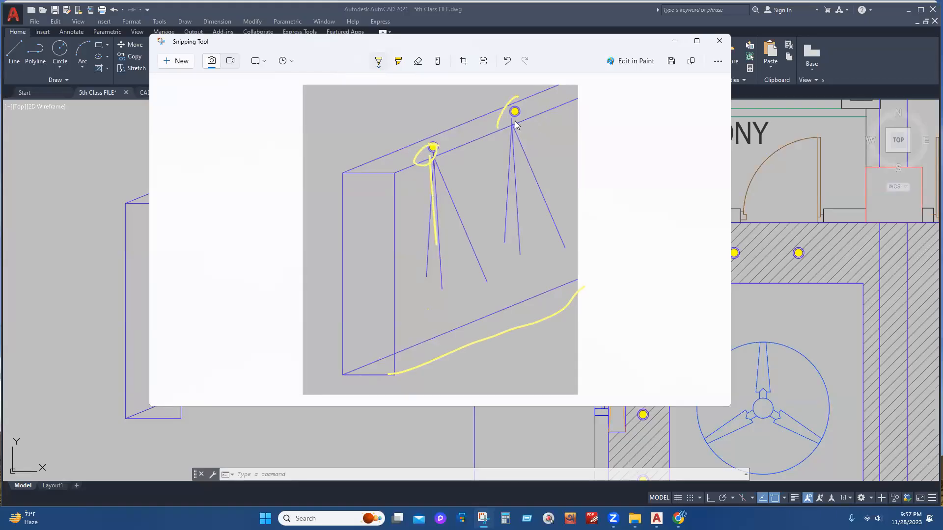
{"action": "left_click_drag", "start_coordinate": [511, 128], "coordinate": [527, 201]}
- Add a tick and a W between the lights, a vertical line down to the lower edge, and the size 4' X 8'
{"action": "left_click", "coordinate": [452, 182]}
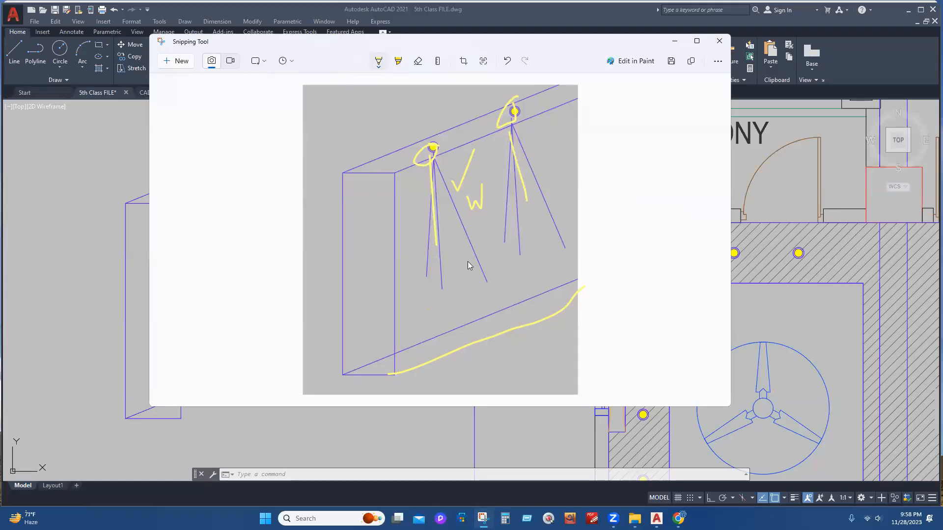
{"action": "left_click_drag", "start_coordinate": [473, 137], "coordinate": [490, 312]}
{"action": "left_click_drag", "start_coordinate": [474, 138], "coordinate": [489, 322]}
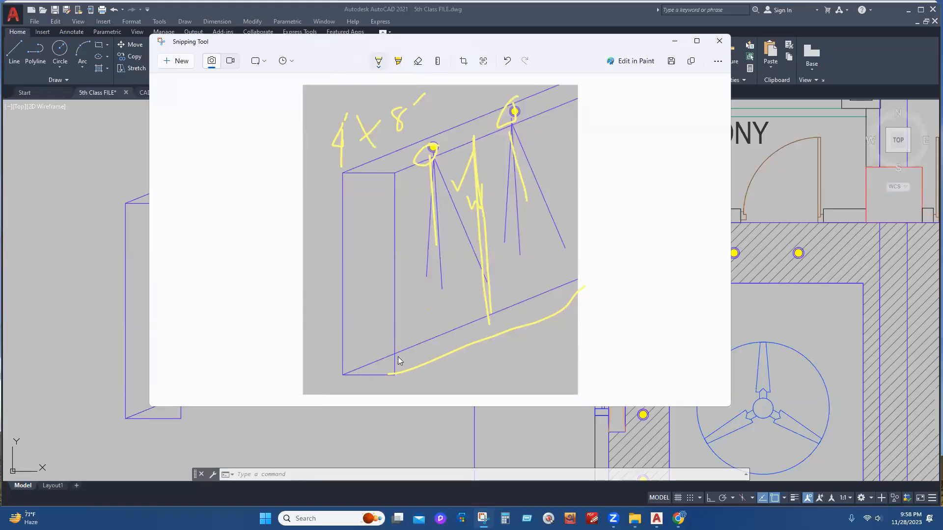
- Label the sketched panel with a width of 4' and a height of 8', marking its ends with short strokes
{"action": "left_click_drag", "start_coordinate": [449, 304], "coordinate": [454, 293]}
{"action": "left_click_drag", "start_coordinate": [378, 372], "coordinate": [407, 329]}
{"action": "left_click_drag", "start_coordinate": [488, 323], "coordinate": [485, 339]}
{"action": "left_click_drag", "start_coordinate": [363, 248], "coordinate": [369, 252]}
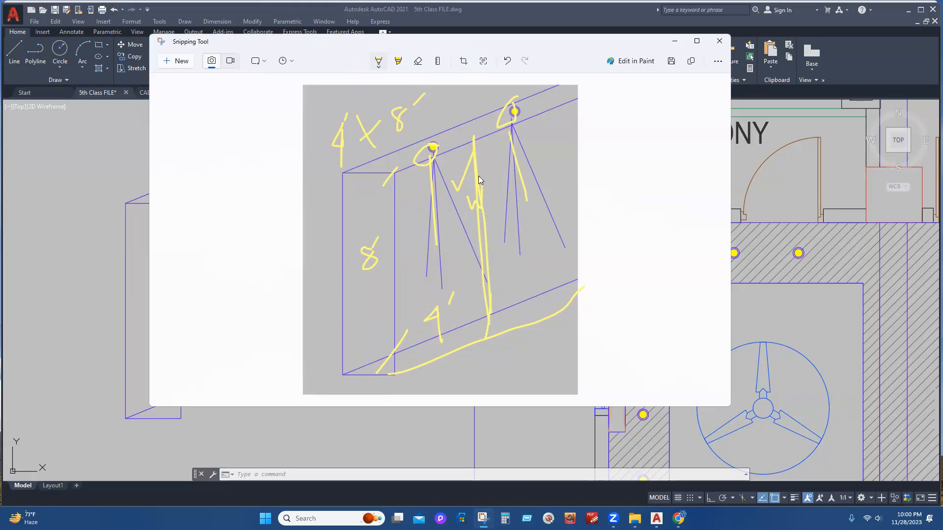
- Draw two upright rectangles in red beside the sketch on the snip and write 12' 9' below them
{"action": "left_click_drag", "start_coordinate": [614, 130], "coordinate": [620, 234]}
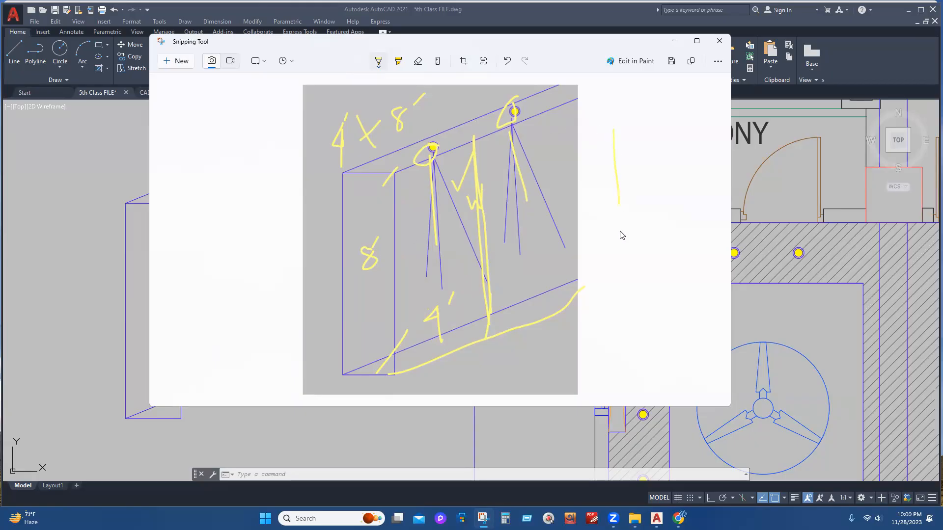
{"action": "left_click", "coordinate": [378, 61]}
{"action": "left_click", "coordinate": [362, 134]}
{"action": "mouse_move", "coordinate": [626, 264]}
{"action": "left_mouse_down"}
{"action": "mouse_move", "coordinate": [646, 262]}
{"action": "mouse_move", "coordinate": [648, 340]}
{"action": "left_mouse_up"}
{"action": "mouse_move", "coordinate": [623, 263]}
{"action": "left_mouse_down"}
{"action": "mouse_move", "coordinate": [632, 337]}
{"action": "mouse_move", "coordinate": [648, 339]}
{"action": "left_mouse_up"}
{"action": "left_click_drag", "start_coordinate": [687, 259], "coordinate": [691, 345]}
{"action": "mouse_move", "coordinate": [686, 260]}
{"action": "left_mouse_down"}
{"action": "mouse_move", "coordinate": [719, 330]}
{"action": "mouse_move", "coordinate": [703, 338]}
{"action": "left_mouse_up"}
{"action": "mouse_move", "coordinate": [657, 365]}
{"action": "left_mouse_down"}
{"action": "mouse_move", "coordinate": [658, 391]}
{"action": "mouse_move", "coordinate": [666, 378]}
{"action": "mouse_move", "coordinate": [702, 390]}
{"action": "left_mouse_up"}
{"action": "mouse_move", "coordinate": [715, 349]}
{"action": "left_mouse_down"}
{"action": "mouse_move", "coordinate": [712, 364]}
{"action": "mouse_move", "coordinate": [684, 373]}
{"action": "left_mouse_up"}
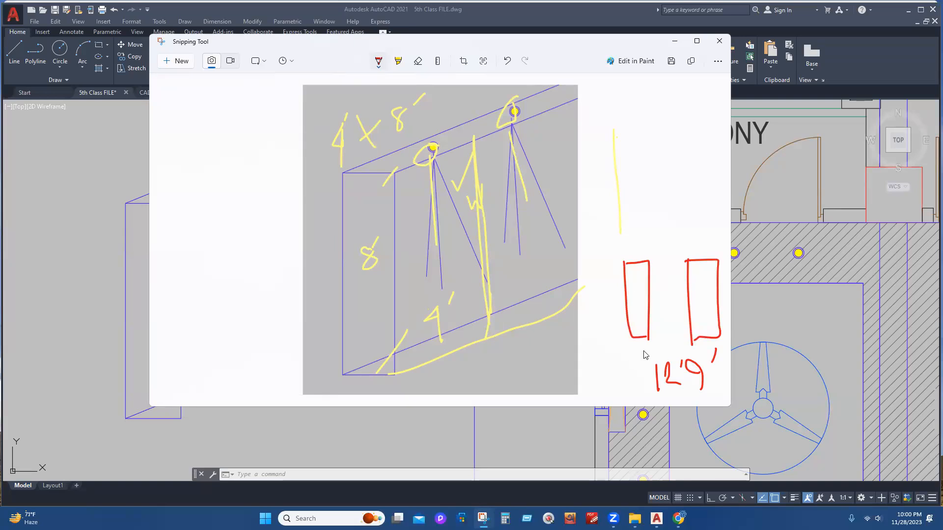
- Write 4' in red above the two rectangles and close the annotated snip
{"action": "mouse_move", "coordinate": [699, 187]}
{"action": "left_mouse_down"}
{"action": "mouse_move", "coordinate": [673, 205]}
{"action": "mouse_move", "coordinate": [697, 203]}
{"action": "left_mouse_up"}
{"action": "left_click_drag", "start_coordinate": [699, 186], "coordinate": [697, 226]}
{"action": "left_click_drag", "start_coordinate": [715, 153], "coordinate": [706, 164]}
{"action": "scroll", "coordinate": [639, 281], "scroll_direction": "up", "scroll_amount": 1}
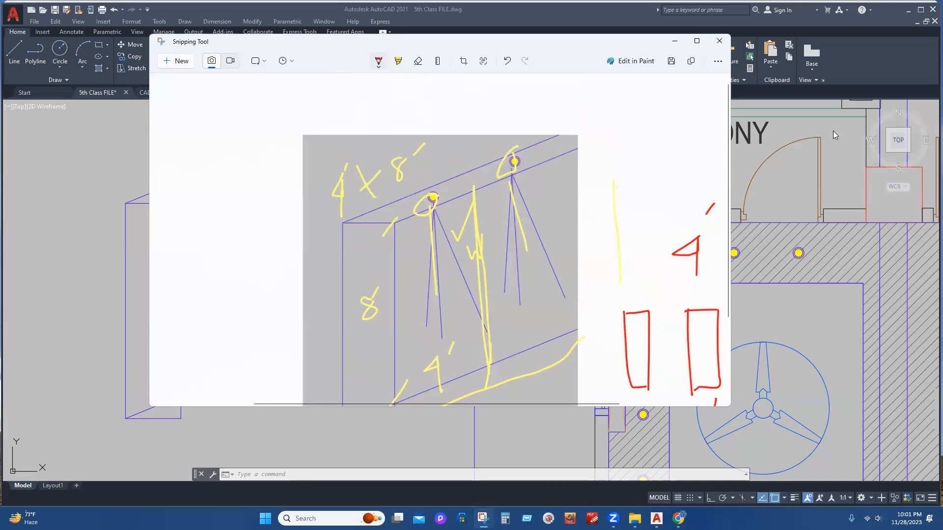
{"action": "left_click", "coordinate": [718, 42]}
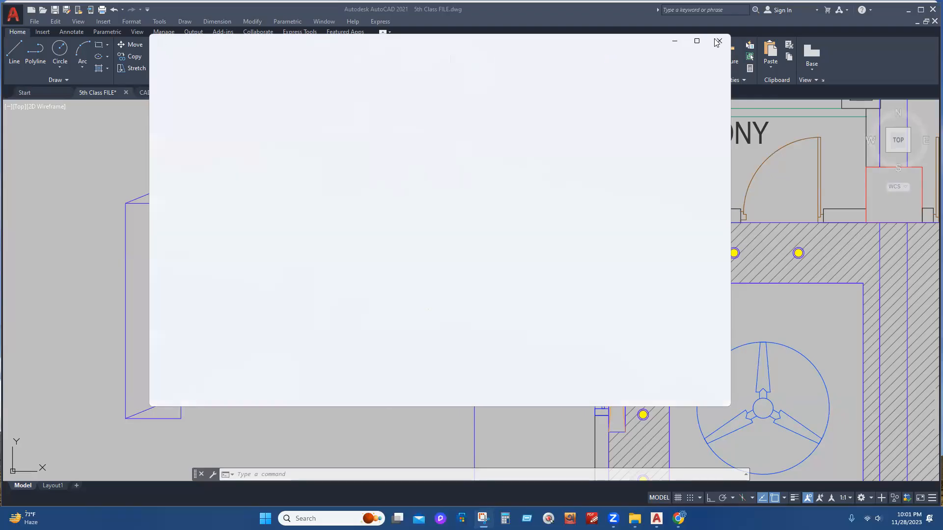
- Erase the entire light sketch beside the master bedroom from the AutoCAD drawing
{"action": "scroll", "coordinate": [133, 237], "scroll_direction": "down", "scroll_amount": 4}
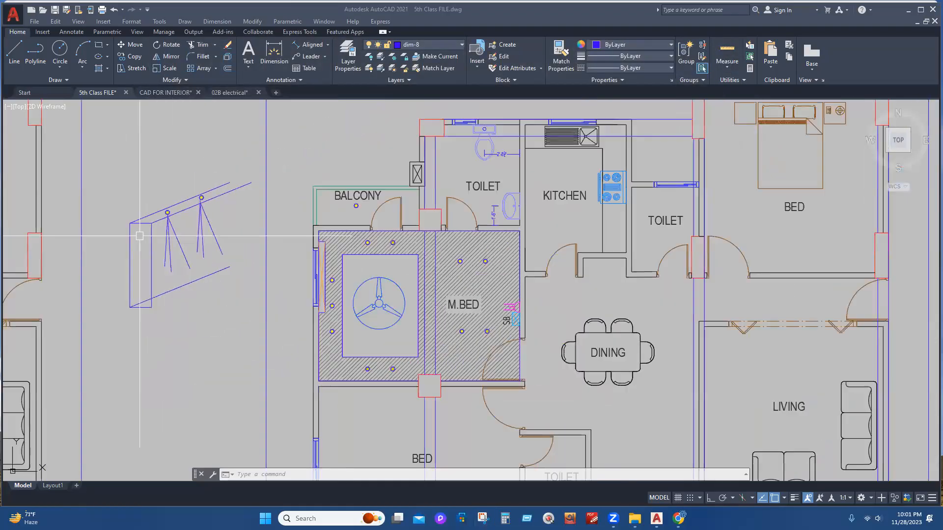
{"action": "left_click", "coordinate": [255, 147]}
{"action": "left_click", "coordinate": [132, 333]}
{"action": "key", "text": "Delete"}
{"action": "middle_click_drag", "start_coordinate": [438, 349], "coordinate": [444, 288]}
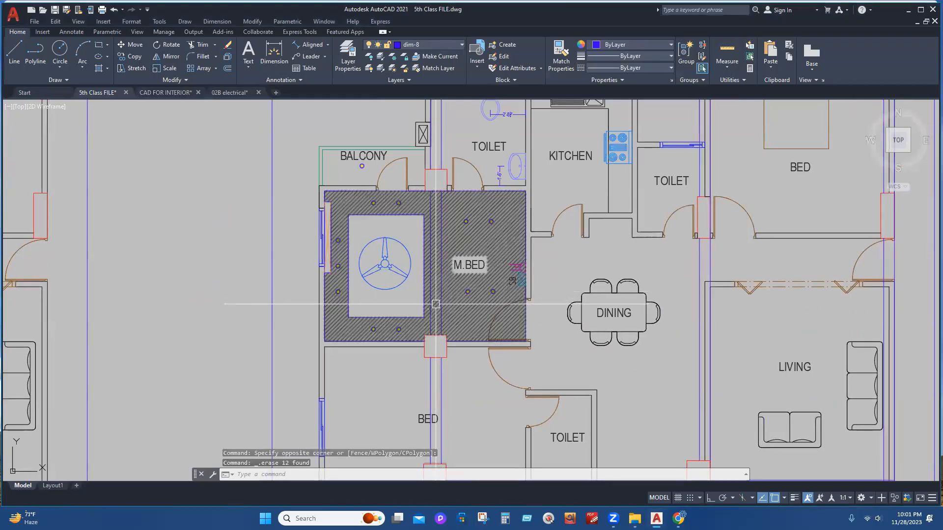
- Save the drawing with the master bedroom ceiling plan in view
{"action": "scroll", "coordinate": [403, 266], "scroll_direction": "up", "scroll_amount": 2}
{"action": "middle_click_drag", "start_coordinate": [402, 266], "coordinate": [402, 324]}
{"action": "key", "text": "ctrl+s"}
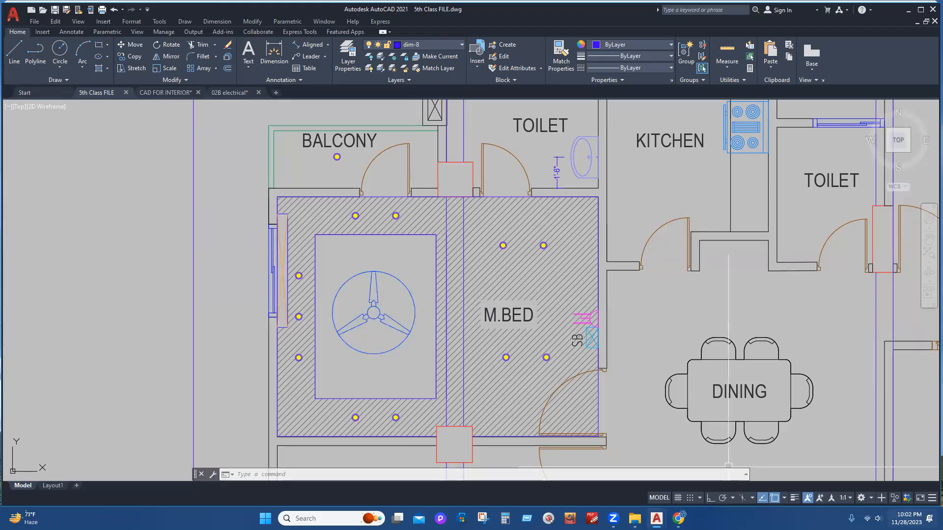
- Examine the master bedroom ceiling plan and the electrical symbols legend for the switch board and socket symbols
{"action": "middle_click_drag", "start_coordinate": [514, 378], "coordinate": [561, 353]}
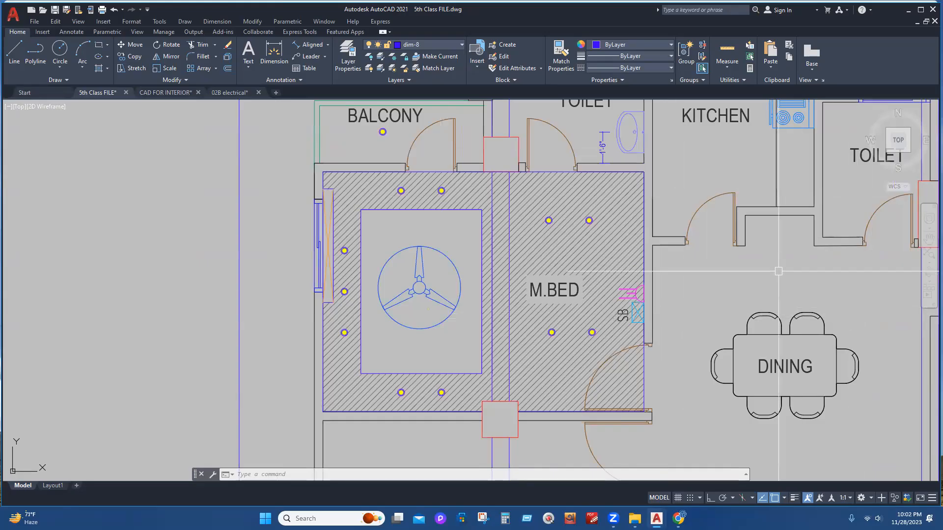
{"action": "middle_click_drag", "start_coordinate": [663, 273], "coordinate": [530, 253]}
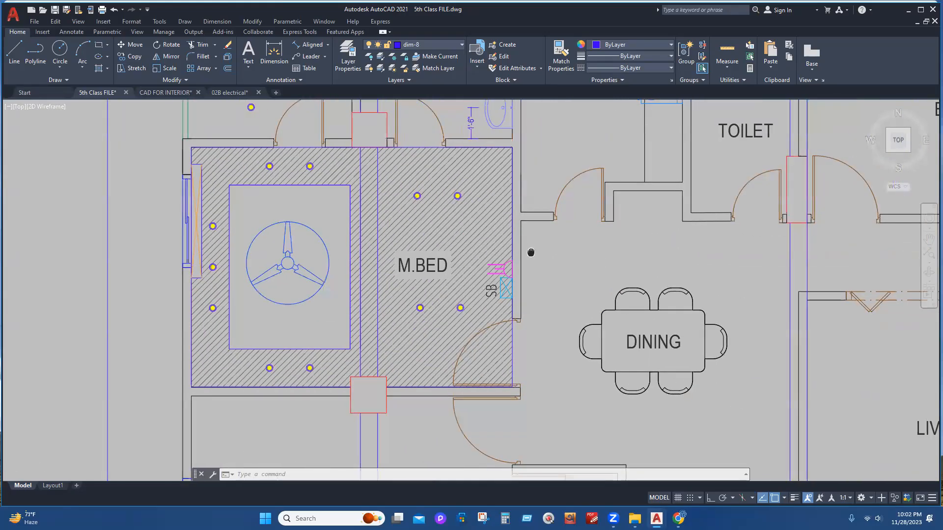
{"action": "scroll", "coordinate": [528, 250], "scroll_direction": "down", "scroll_amount": 4}
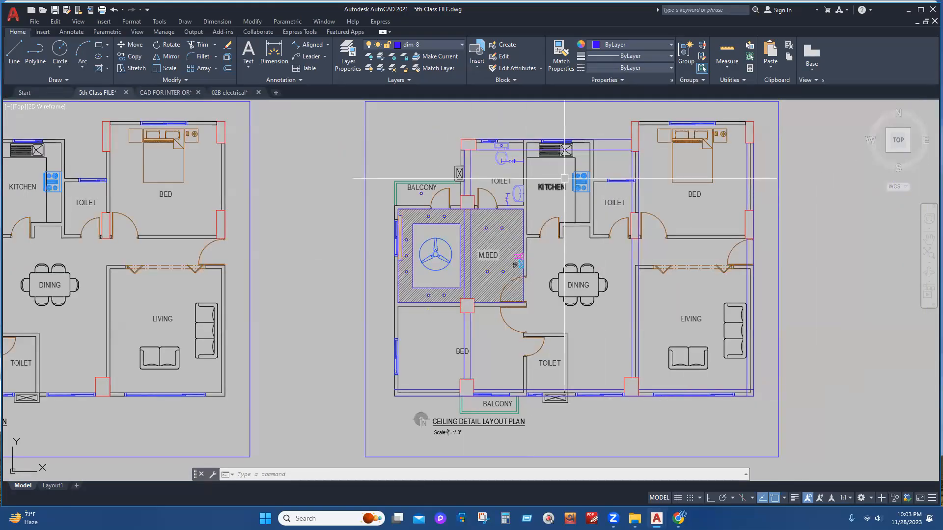
{"action": "middle_click_drag", "start_coordinate": [87, 272], "coordinate": [551, 414]}
{"action": "scroll", "coordinate": [300, 373], "scroll_direction": "down", "scroll_amount": 6}
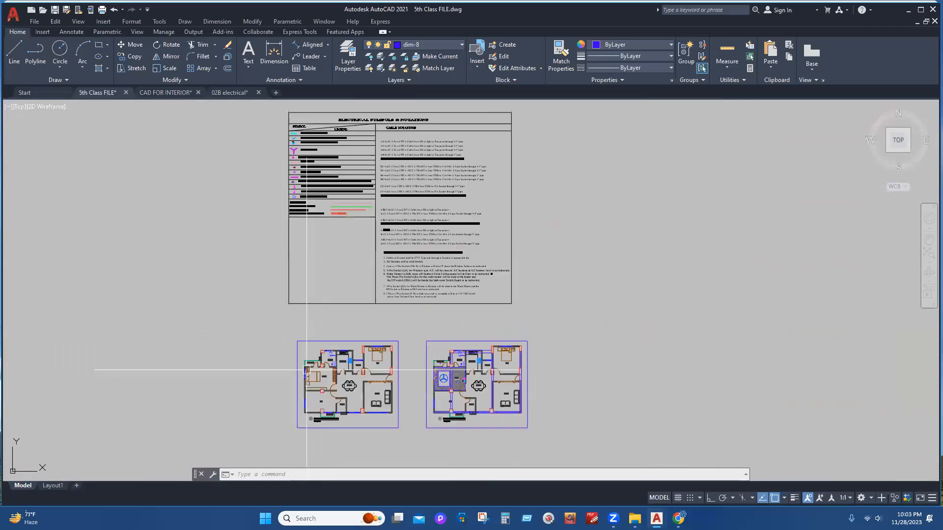
{"action": "scroll", "coordinate": [305, 122], "scroll_direction": "up", "scroll_amount": 6}
{"action": "scroll", "coordinate": [305, 128], "scroll_direction": "up", "scroll_amount": 4}
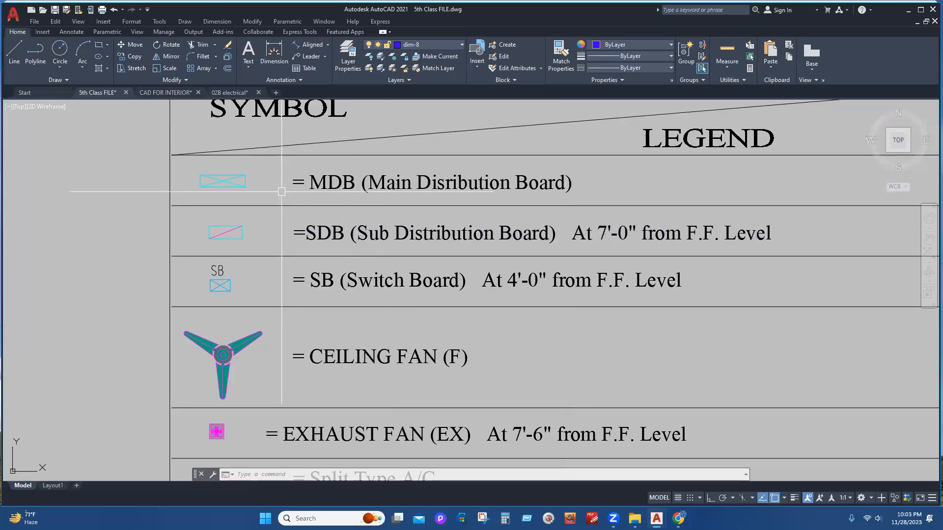
{"action": "scroll", "coordinate": [319, 181], "scroll_direction": "down", "scroll_amount": 6}
{"action": "middle_click_drag", "start_coordinate": [508, 372], "coordinate": [488, 245]}
{"action": "scroll", "coordinate": [437, 255], "scroll_direction": "down", "scroll_amount": 4}
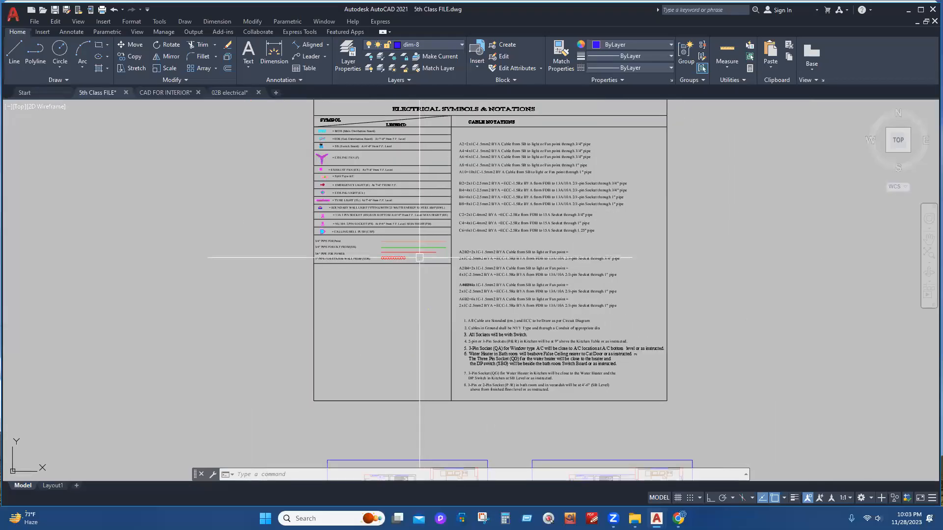
{"action": "middle_click_drag", "start_coordinate": [496, 389], "coordinate": [497, 309]}
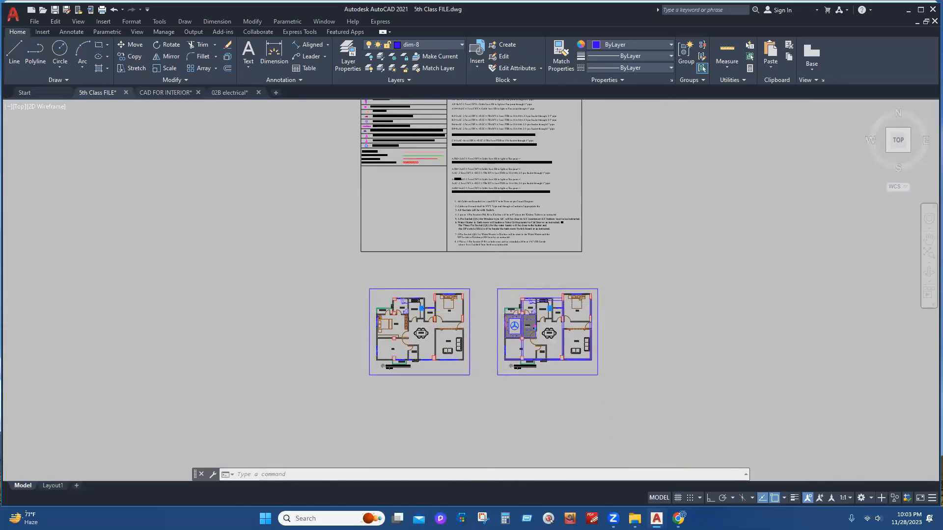
{"action": "scroll", "coordinate": [515, 338], "scroll_direction": "up", "scroll_amount": 8}
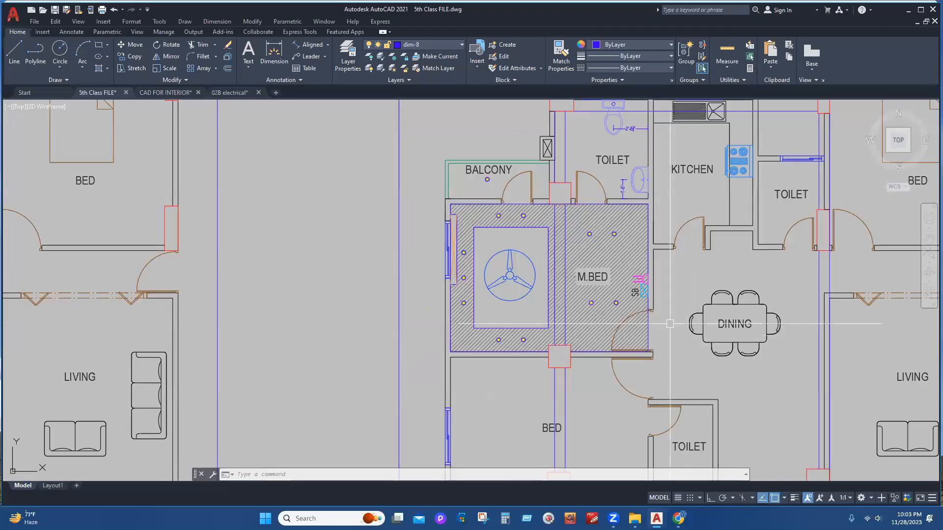
{"action": "scroll", "coordinate": [661, 328], "scroll_direction": "up", "scroll_amount": 2}
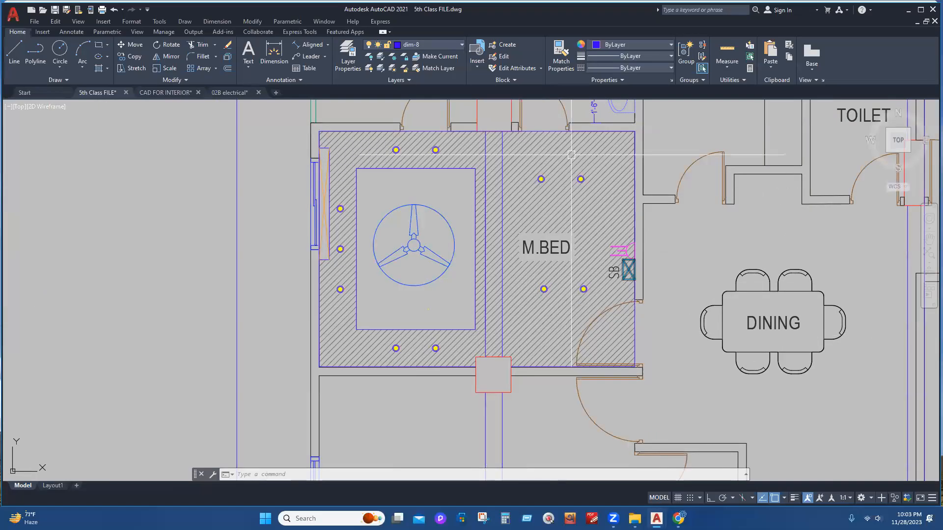
{"action": "middle_click_drag", "start_coordinate": [647, 281], "coordinate": [629, 373]}
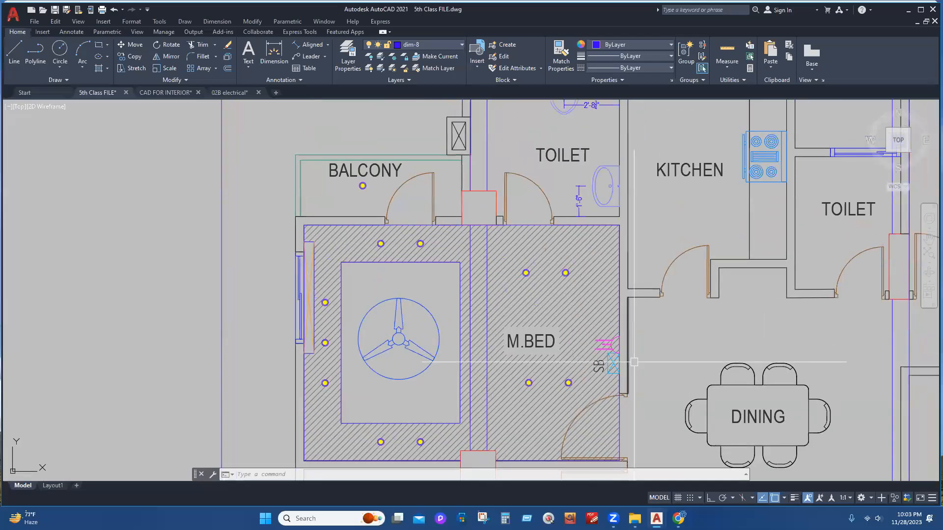
- Copy the magenta socket symbol from above the master bedroom switch board to the opposite window wall
{"action": "scroll", "coordinate": [615, 351], "scroll_direction": "up", "scroll_amount": 4}
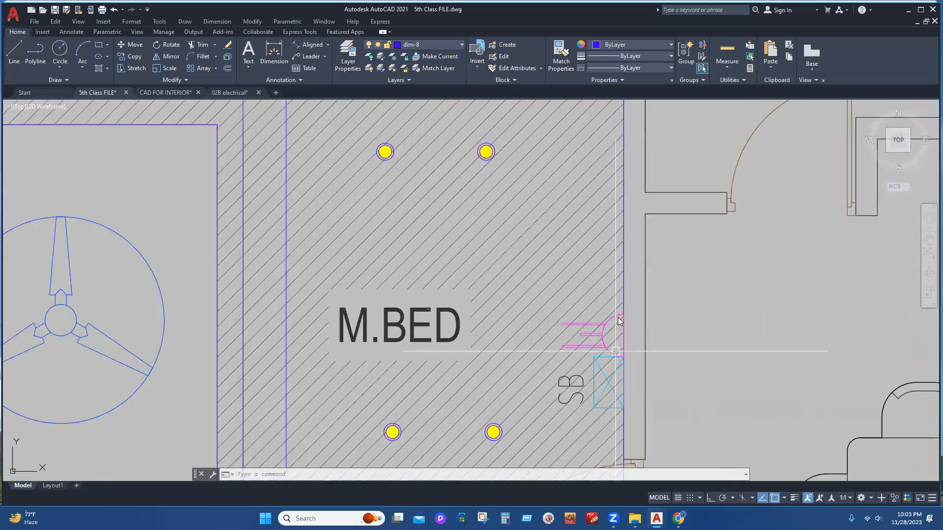
{"action": "left_click", "coordinate": [605, 336]}
{"action": "type", "text": "co"}
{"action": "key", "text": "space"}
{"action": "left_click", "coordinate": [624, 336]}
{"action": "scroll", "coordinate": [691, 325], "scroll_direction": "down", "scroll_amount": 6}
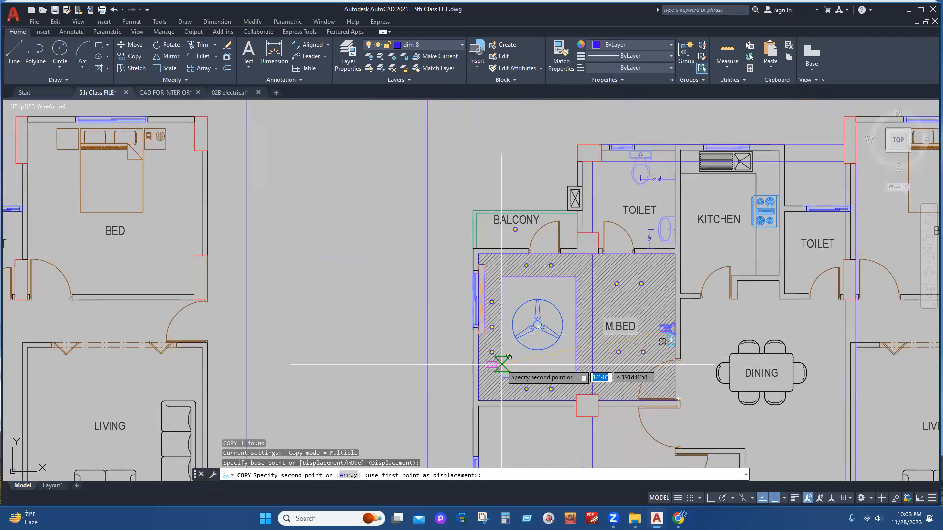
{"action": "scroll", "coordinate": [502, 363], "scroll_direction": "up", "scroll_amount": 2}
{"action": "scroll", "coordinate": [466, 353], "scroll_direction": "up", "scroll_amount": 2}
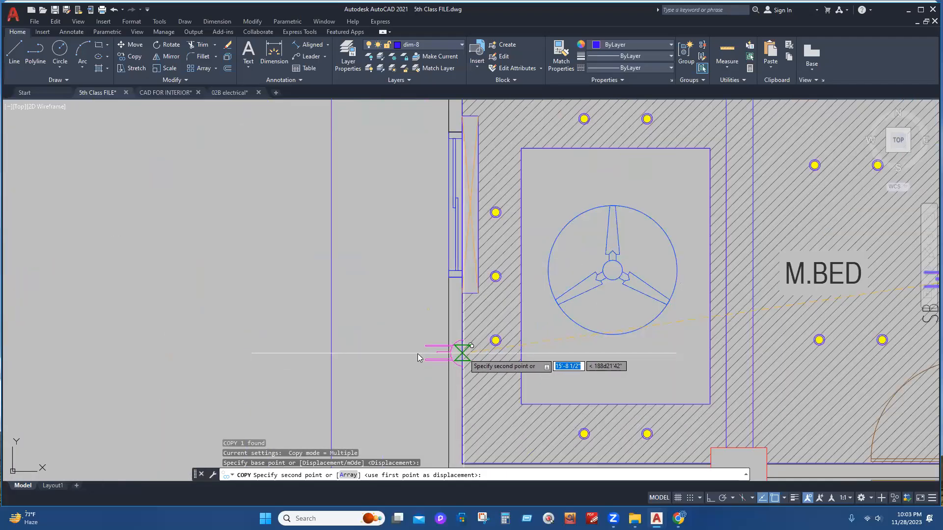
{"action": "left_click", "coordinate": [425, 335]}
{"action": "key", "text": "Escape"}
- Rotate the copied socket symbol 180 degrees and place it against the inner wall face below the master bedroom window
{"action": "left_click", "coordinate": [413, 344]}
{"action": "type", "text": "ro"}
{"action": "key", "text": "space"}
{"action": "left_click", "coordinate": [424, 335]}
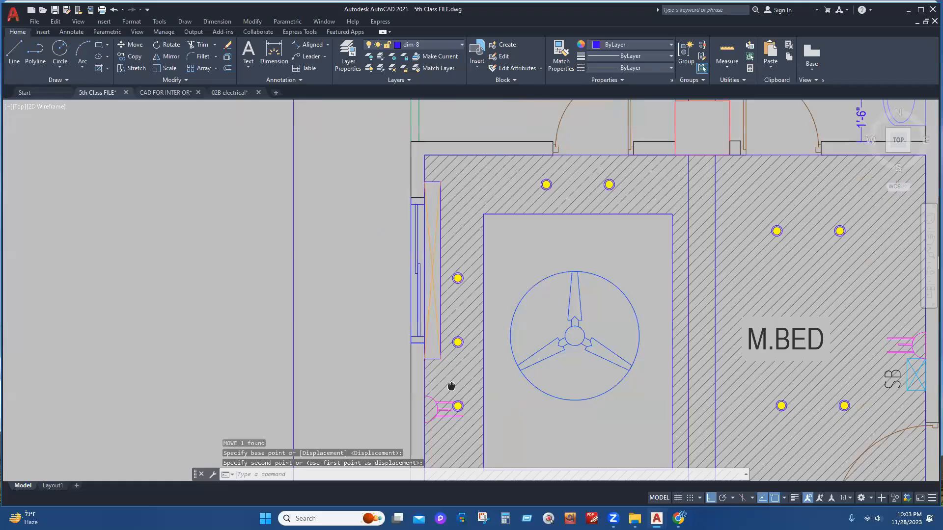
- Copy the master bedroom's socket symbol, switch board and SB label into the attached toilet
{"action": "scroll", "coordinate": [451, 387], "scroll_direction": "down", "scroll_amount": 4}
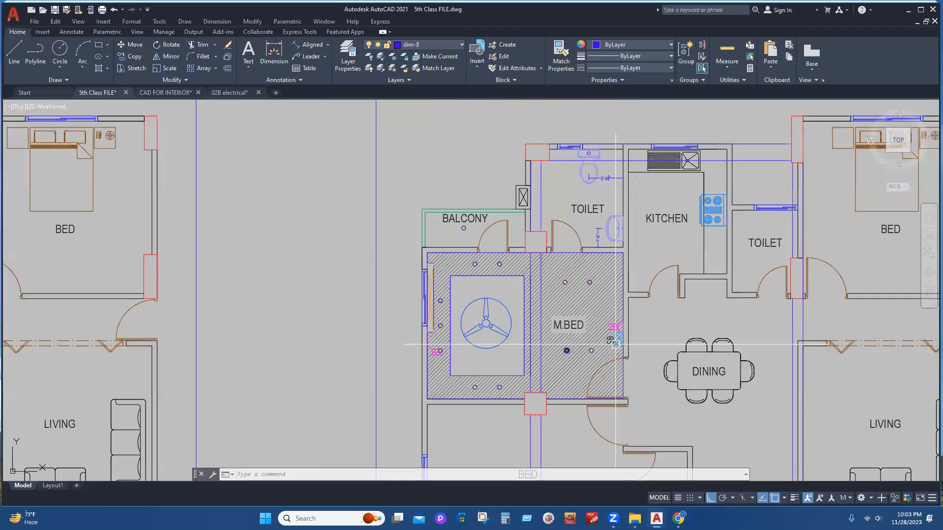
{"action": "middle_click_drag", "start_coordinate": [615, 344], "coordinate": [574, 412]}
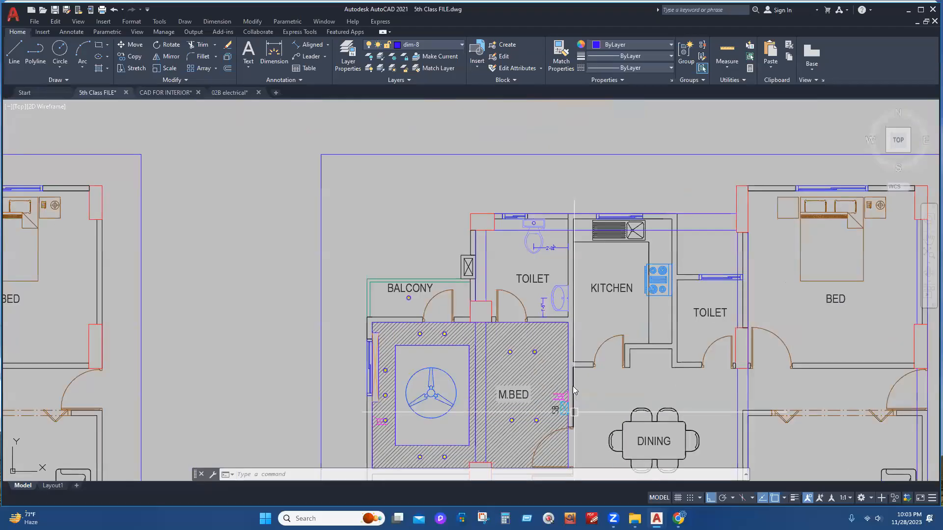
{"action": "scroll", "coordinate": [582, 398], "scroll_direction": "up", "scroll_amount": 4}
{"action": "left_click", "coordinate": [562, 394]}
{"action": "type", "text": "co"}
{"action": "key", "text": "Return"}
{"action": "left_click", "coordinate": [558, 392]}
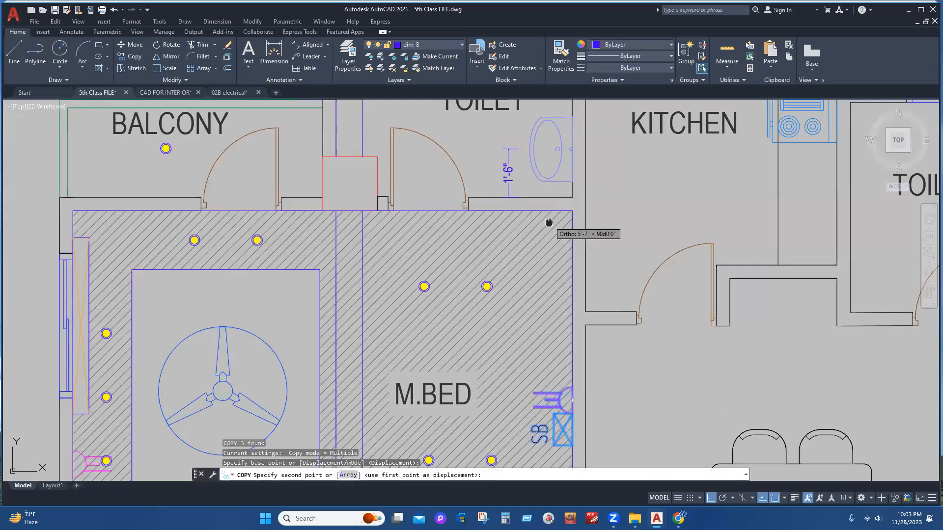
{"action": "middle_click_drag", "start_coordinate": [549, 223], "coordinate": [560, 424]}
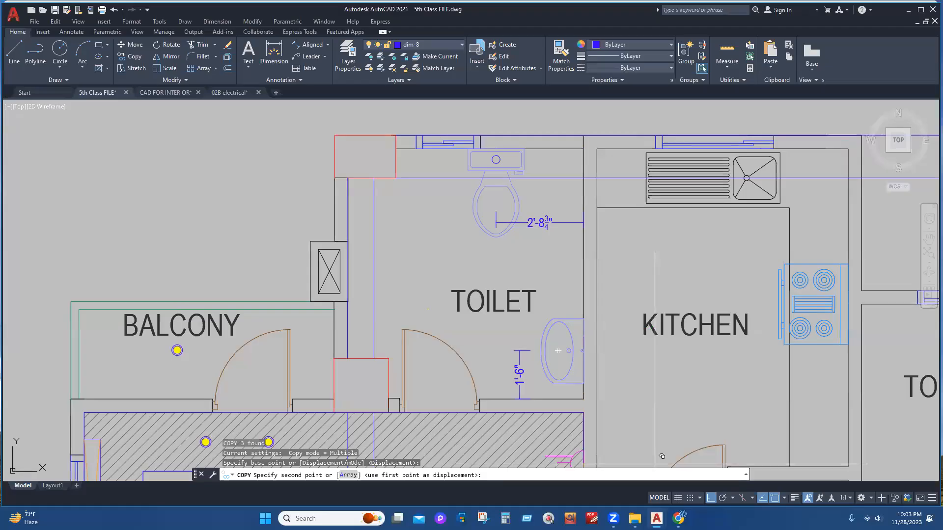
{"action": "key", "text": "F8"}
{"action": "key", "text": "Escape"}
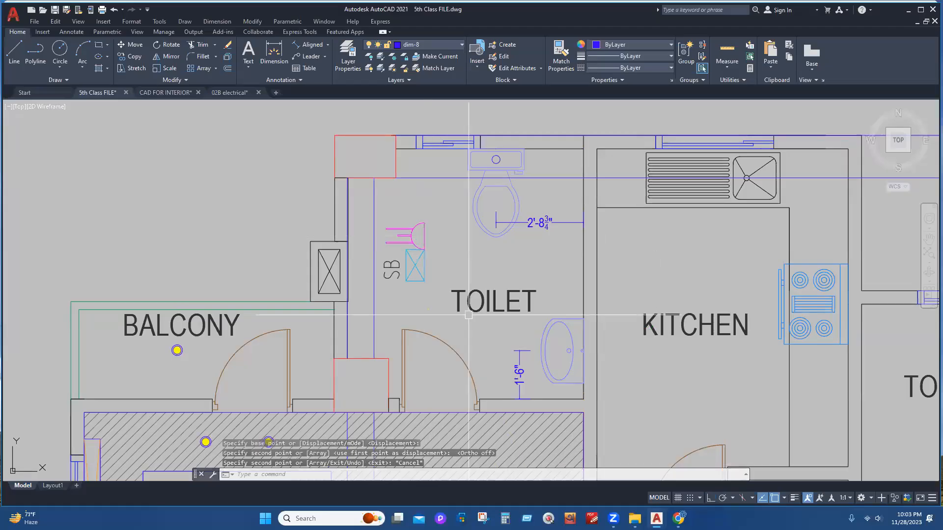
- Rotate the toilet's switch board symbol and SB label 90 degrees clockwise so the label reads horizontally
{"action": "scroll", "coordinate": [397, 265], "scroll_direction": "up", "scroll_amount": 2}
{"action": "left_click", "coordinate": [480, 256]}
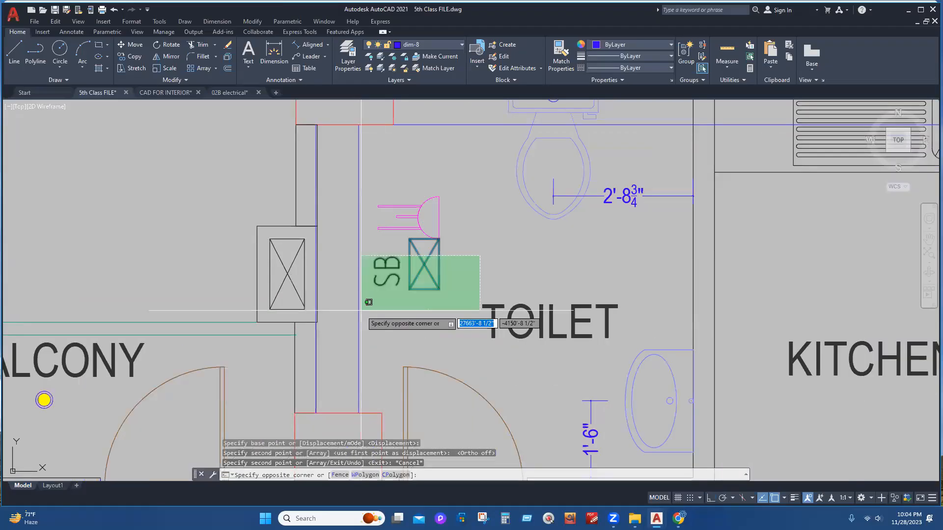
{"action": "left_click", "coordinate": [369, 302]}
{"action": "type", "text": "ro"}
{"action": "key", "text": "Return"}
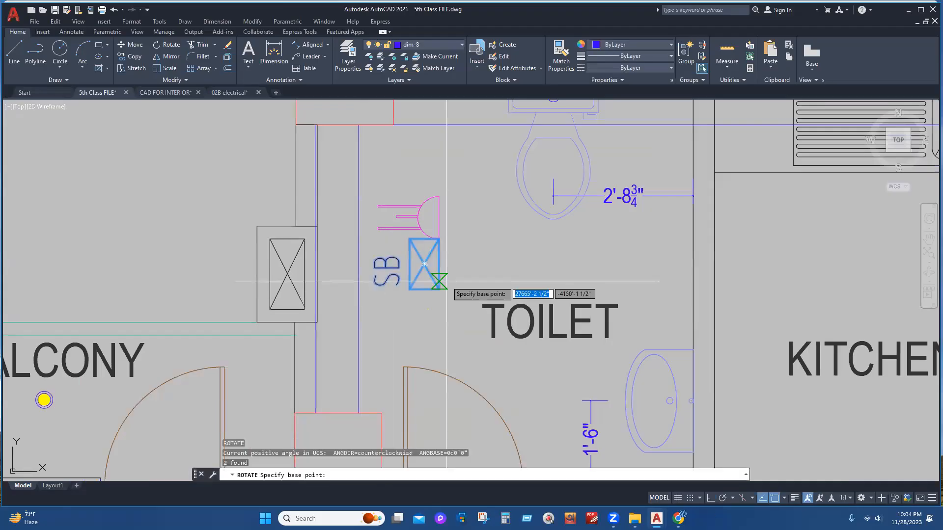
{"action": "left_click", "coordinate": [447, 281]}
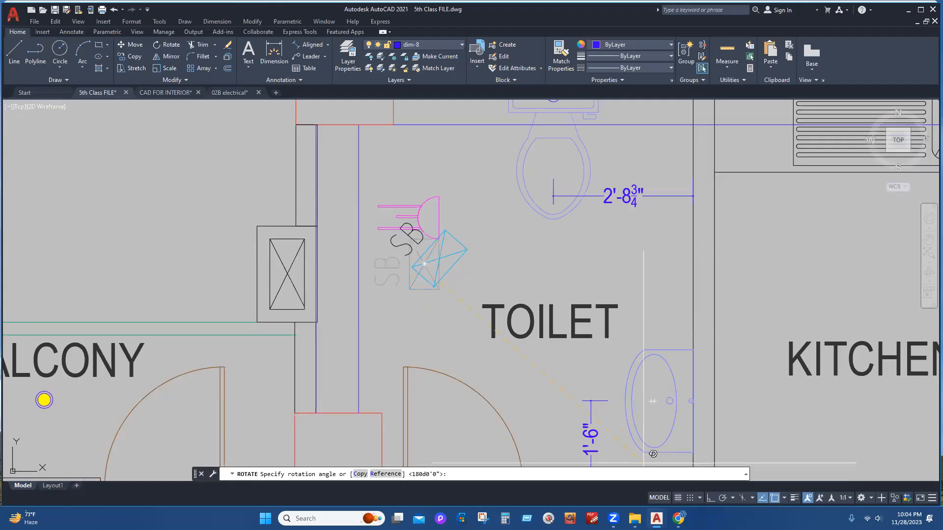
{"action": "key", "text": "F8"}
{"action": "left_click", "coordinate": [461, 324]}
- Move the switch board and SB label onto the toilet's lower wall, starting at the door-side corner
{"action": "left_click", "coordinate": [462, 322]}
{"action": "left_click", "coordinate": [450, 229]}
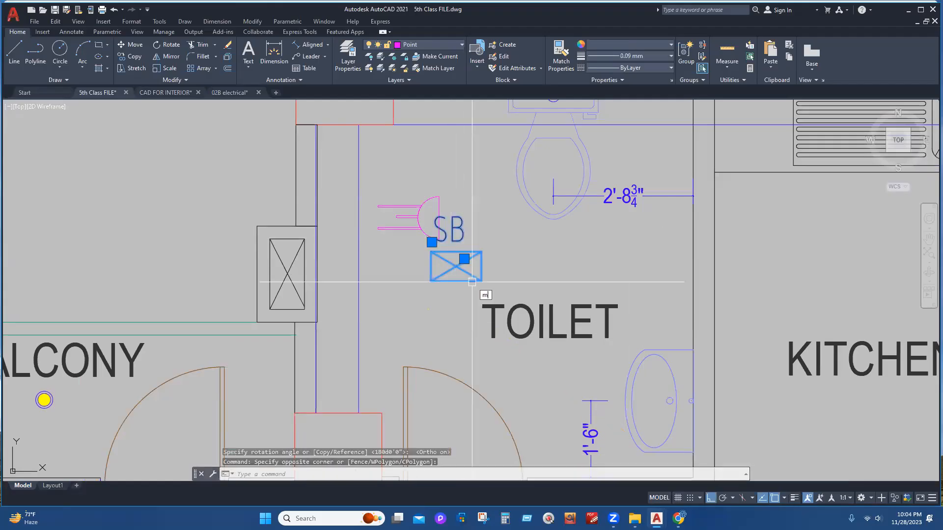
{"action": "type", "text": "m"}
{"action": "key", "text": "Return"}
{"action": "left_click", "coordinate": [431, 281]}
{"action": "scroll", "coordinate": [526, 264], "scroll_direction": "down", "scroll_amount": 2}
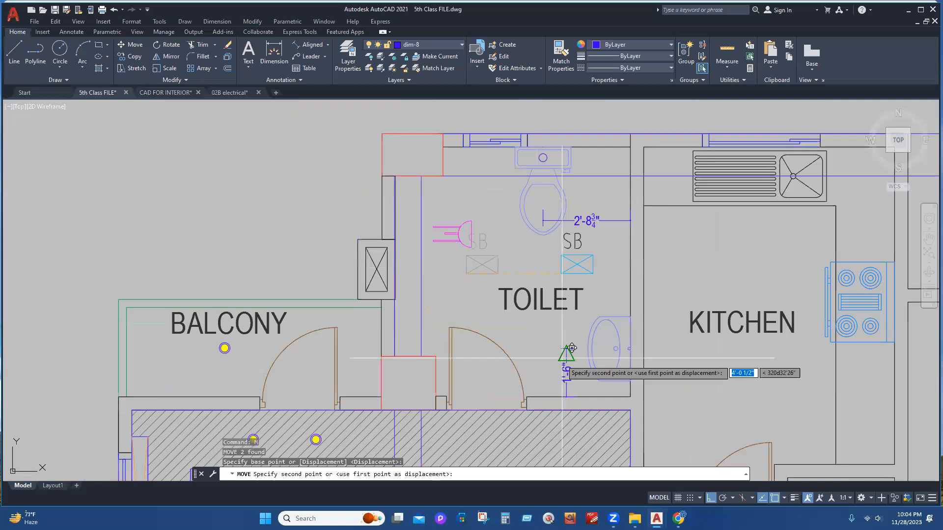
{"action": "scroll", "coordinate": [545, 380], "scroll_direction": "up", "scroll_amount": 3}
{"action": "left_click", "coordinate": [498, 422]}
- Try moving the switch board and SB label 1' along the toilet wall away from the door, and undo it
{"action": "left_click", "coordinate": [518, 382]}
{"action": "left_click", "coordinate": [517, 362]}
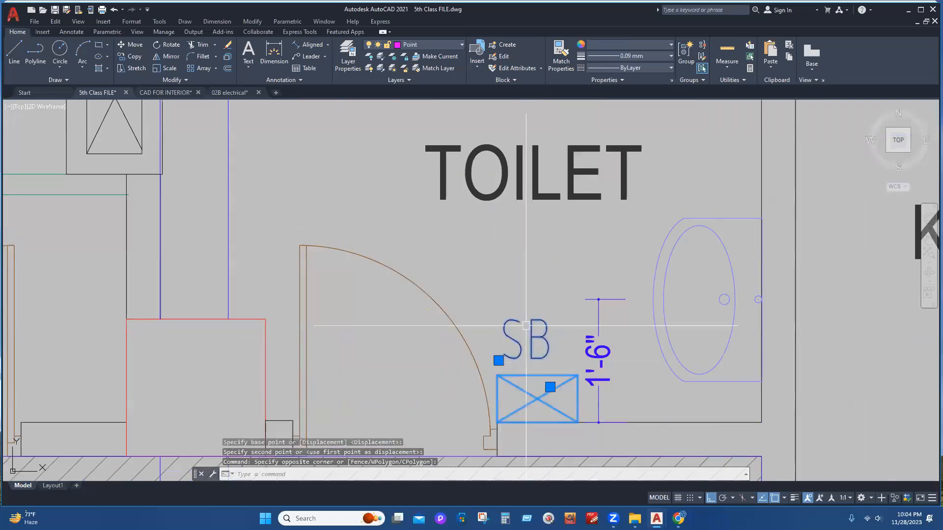
{"action": "type", "text": "m"}
{"action": "key", "text": "Return"}
{"action": "left_click", "coordinate": [498, 422]}
{"action": "type", "text": "1'"}
{"action": "key", "text": "Return"}
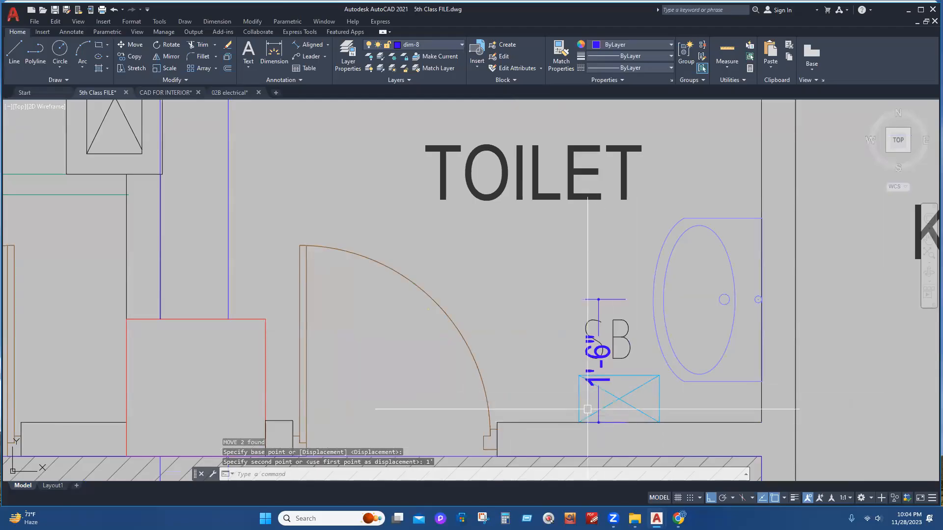
{"action": "scroll", "coordinate": [634, 399], "scroll_direction": "down", "scroll_amount": 4}
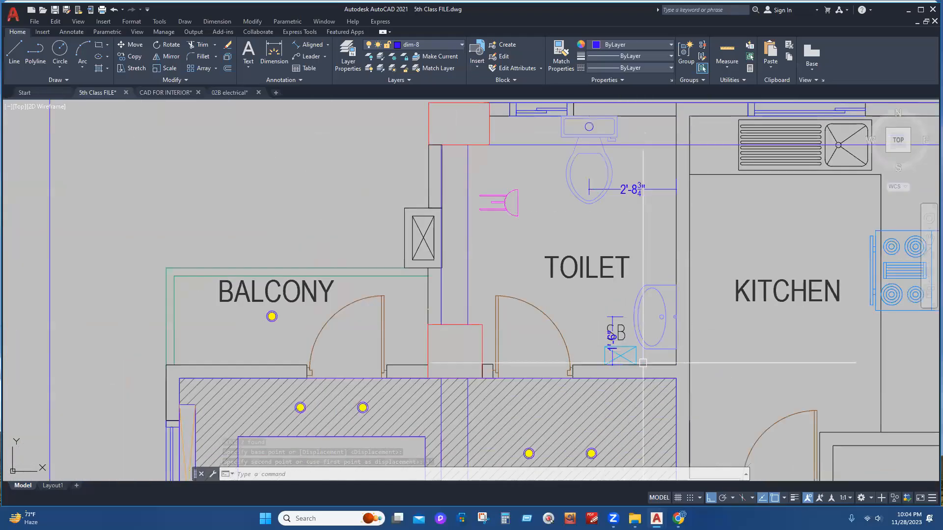
{"action": "key", "text": "ctrl+z"}
{"action": "key", "text": "ctrl+z"}
- Move the switch board and SB label 6" along the toilet wall away from the door
{"action": "left_click", "coordinate": [555, 288]}
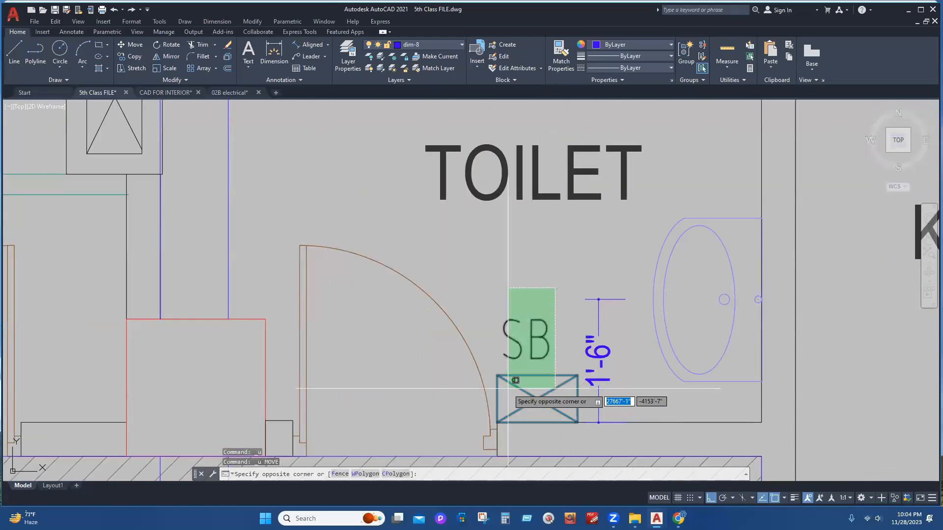
{"action": "left_click", "coordinate": [515, 381]}
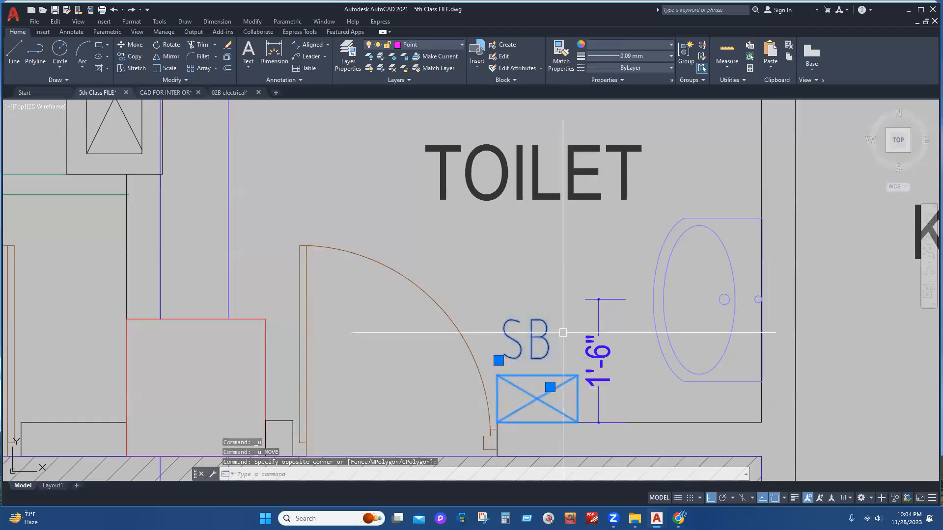
{"action": "type", "text": "m"}
{"action": "key", "text": "Return"}
{"action": "left_click", "coordinate": [532, 282]}
{"action": "type", "text": "6"}
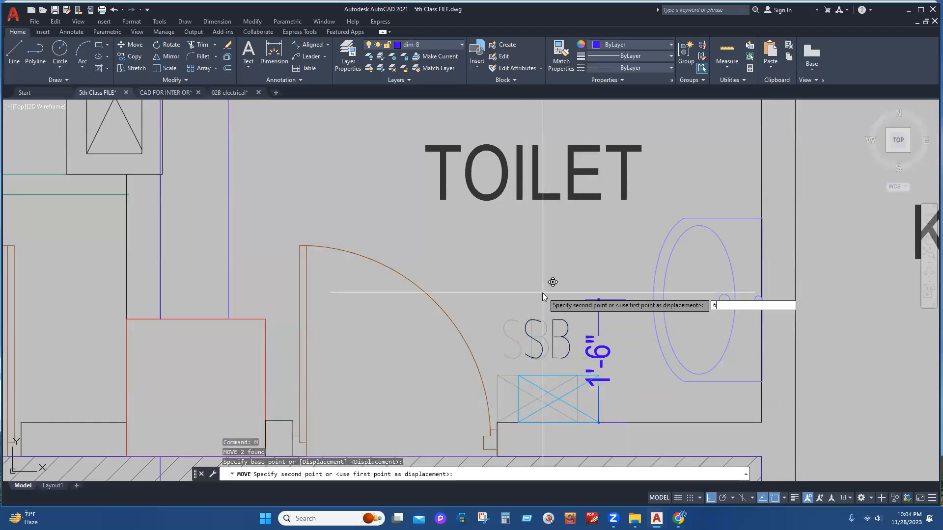
{"action": "key", "text": "Return"}
- Erase the 1'-6" washbasin dimension overlapping the switch board in the toilet
{"action": "left_click", "coordinate": [624, 316]}
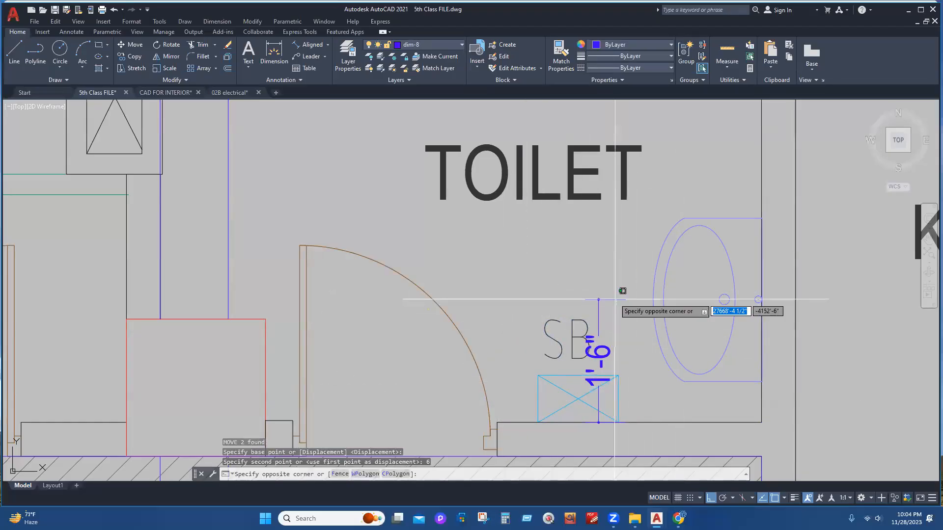
{"action": "left_click", "coordinate": [606, 295]}
{"action": "key", "text": "Delete"}
- Copy the socket symbol in the toilet onto the kitchen-side wall just above the washbasin, and save the drawing
{"action": "scroll", "coordinate": [619, 305], "scroll_direction": "down", "scroll_amount": 2}
{"action": "middle_click_drag", "start_coordinate": [628, 353], "coordinate": [677, 443]}
{"action": "scroll", "coordinate": [618, 365], "scroll_direction": "down", "scroll_amount": 2}
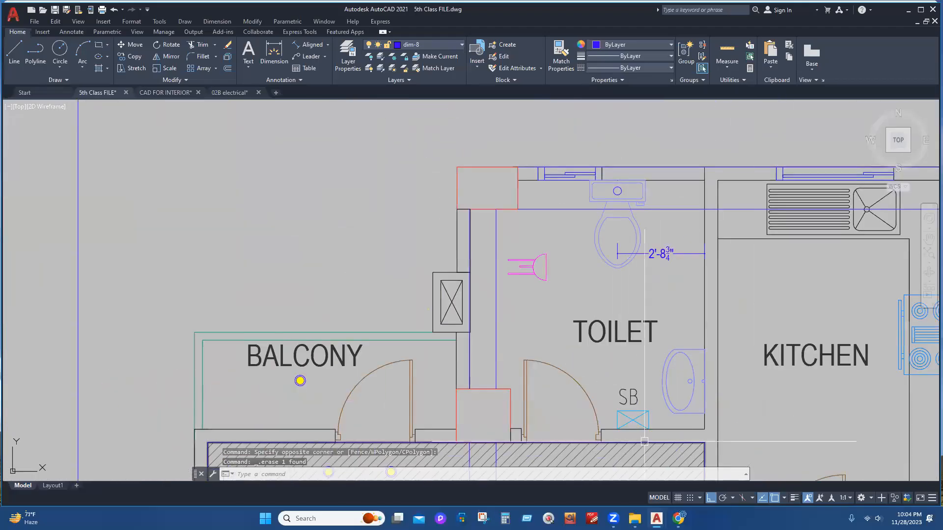
{"action": "left_click", "coordinate": [543, 267]}
{"action": "right_click", "coordinate": [581, 284]}
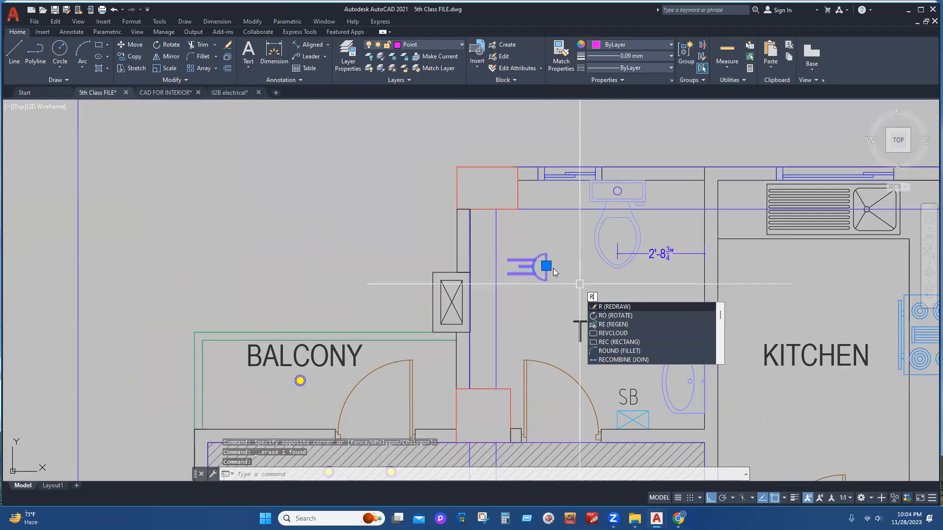
{"action": "key", "text": "Escape"}
{"action": "type", "text": "cp"}
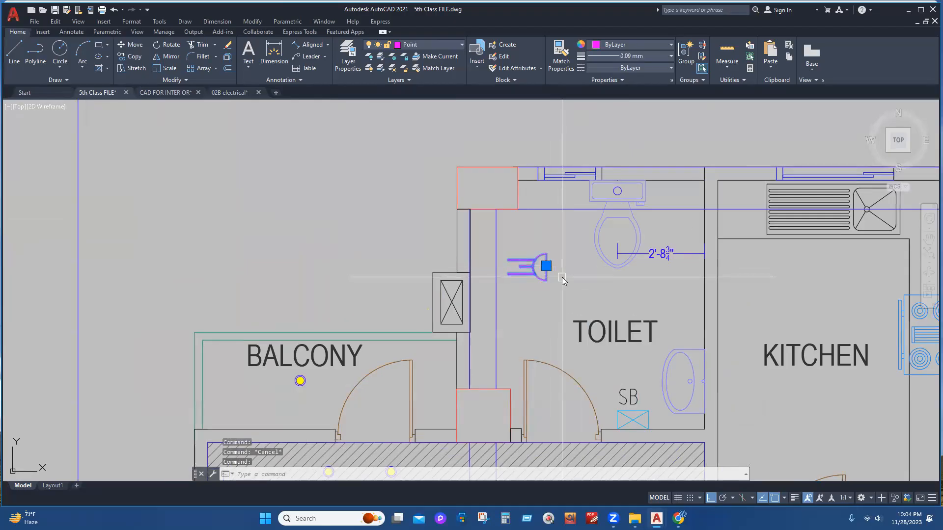
{"action": "key", "text": "Return"}
{"action": "left_click", "coordinate": [546, 266]}
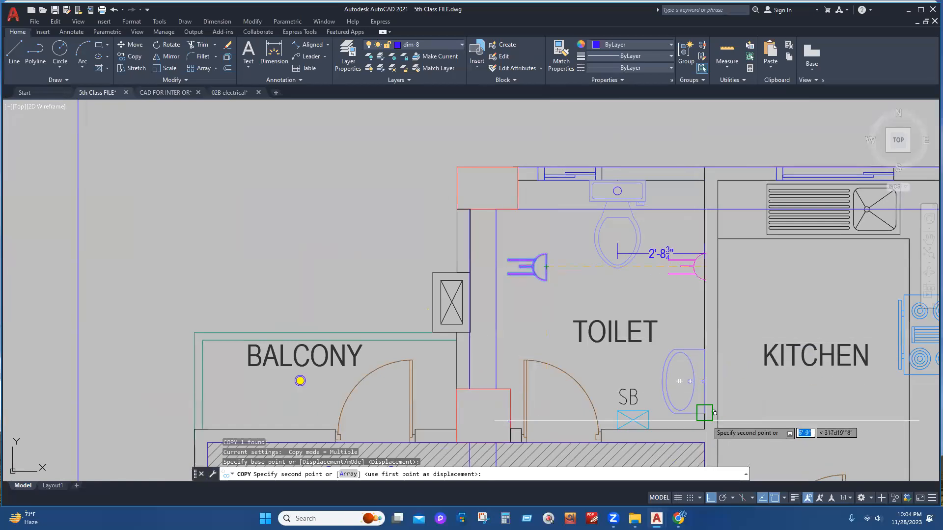
{"action": "left_click", "coordinate": [705, 333]}
{"action": "key", "text": "Escape"}
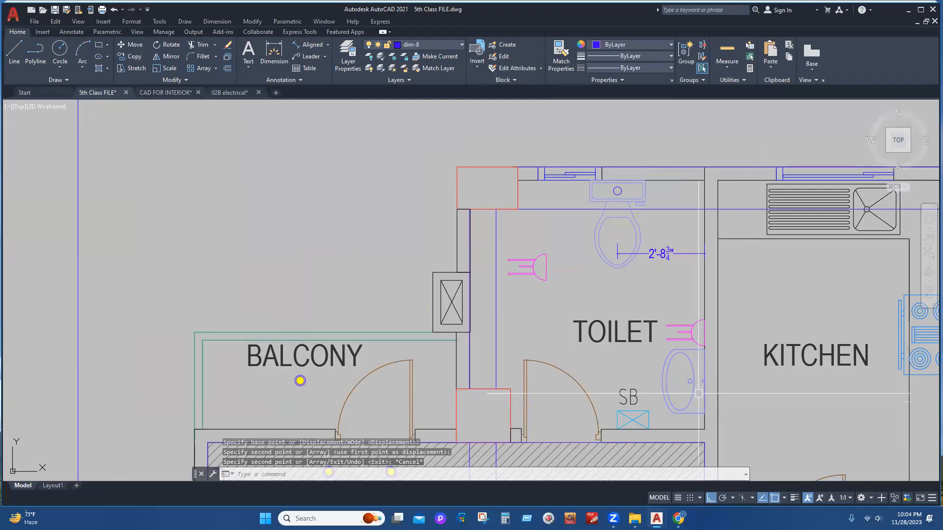
{"action": "middle_click_drag", "start_coordinate": [727, 419], "coordinate": [697, 427]}
{"action": "key", "text": "ctrl+s"}
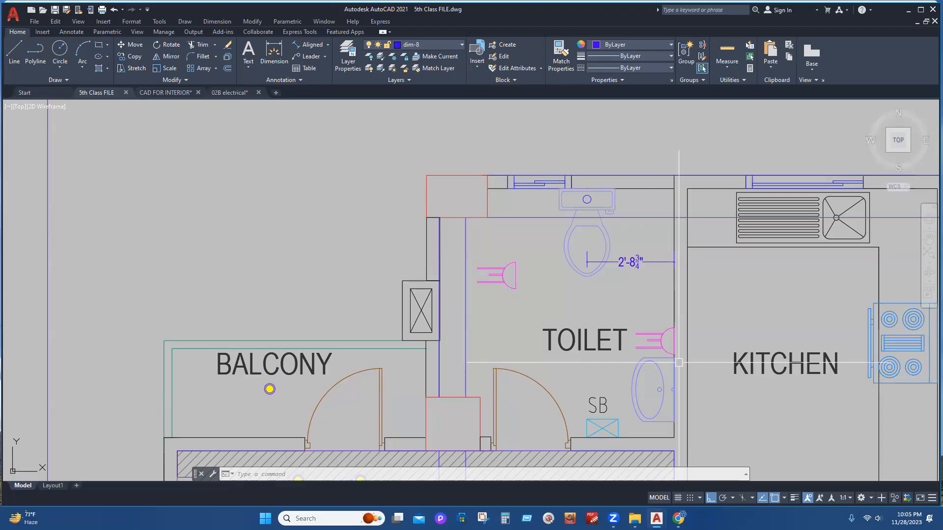
- Erase the leftover original socket symbol near the toilet's balcony-side wall and save the drawing
{"action": "left_click", "coordinate": [541, 270]}
{"action": "left_click", "coordinate": [486, 297]}
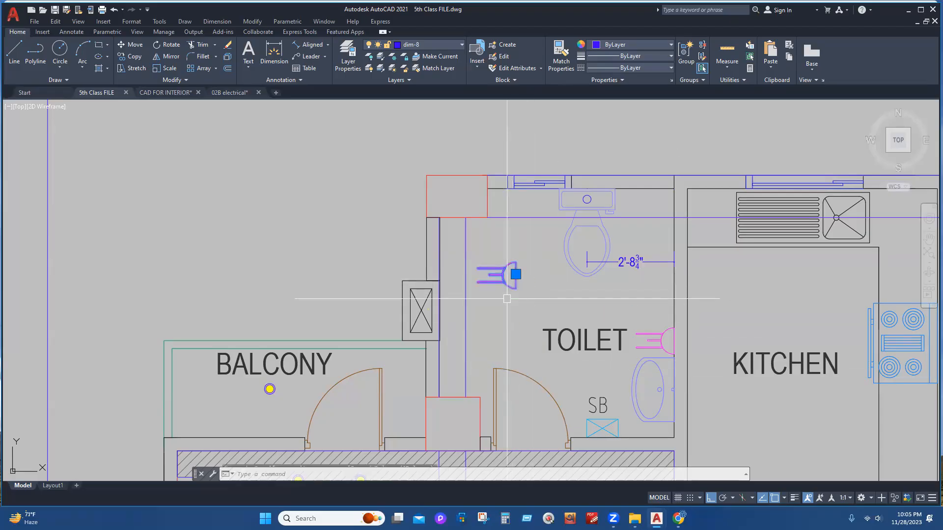
{"action": "key", "text": "Delete"}
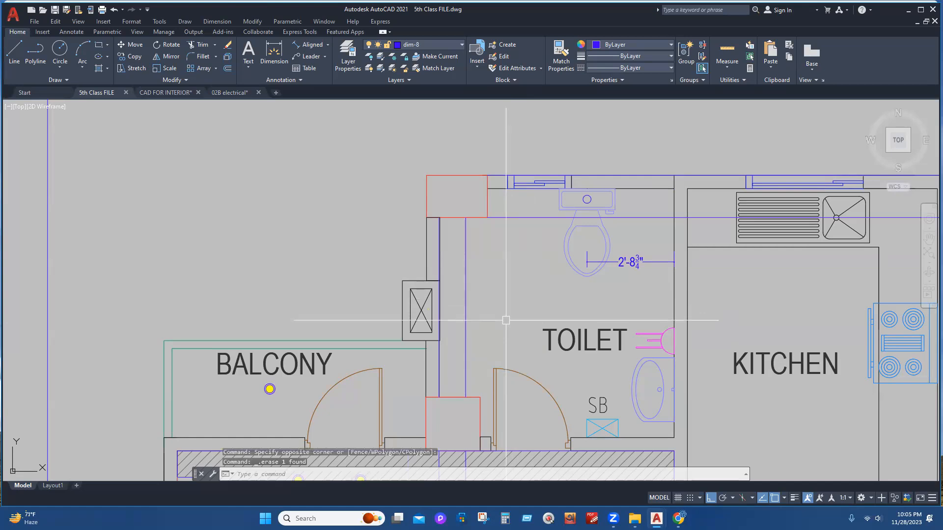
{"action": "key", "text": "ctrl+s"}
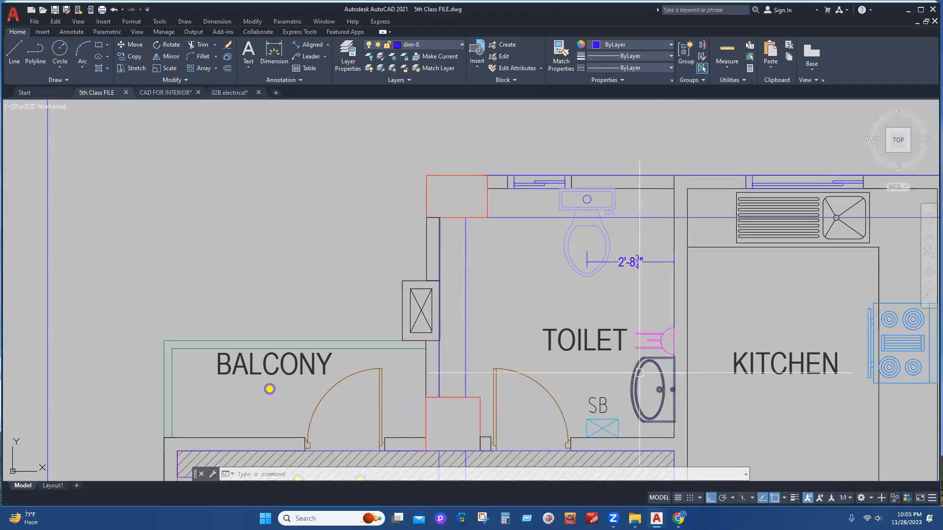
{"action": "middle_click_drag", "start_coordinate": [673, 371], "coordinate": [672, 325]}
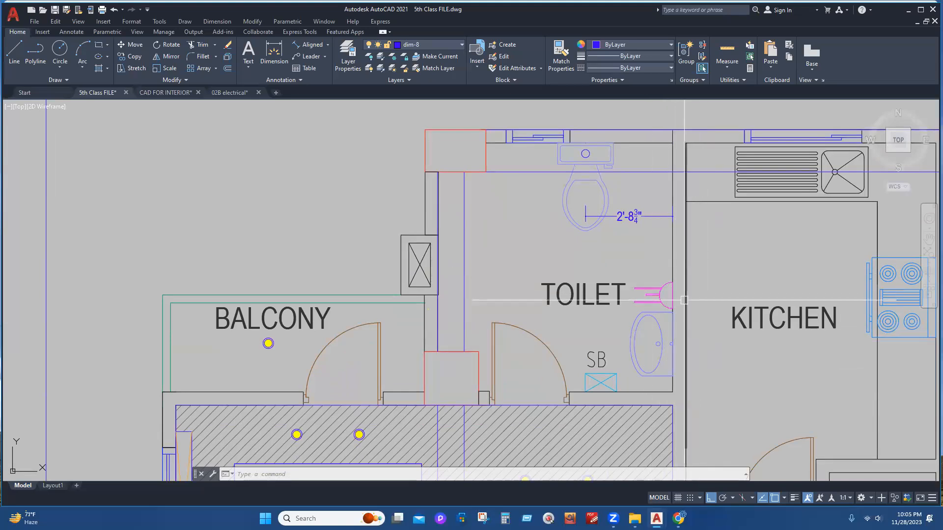
{"action": "scroll", "coordinate": [671, 300], "scroll_direction": "down", "scroll_amount": 2}
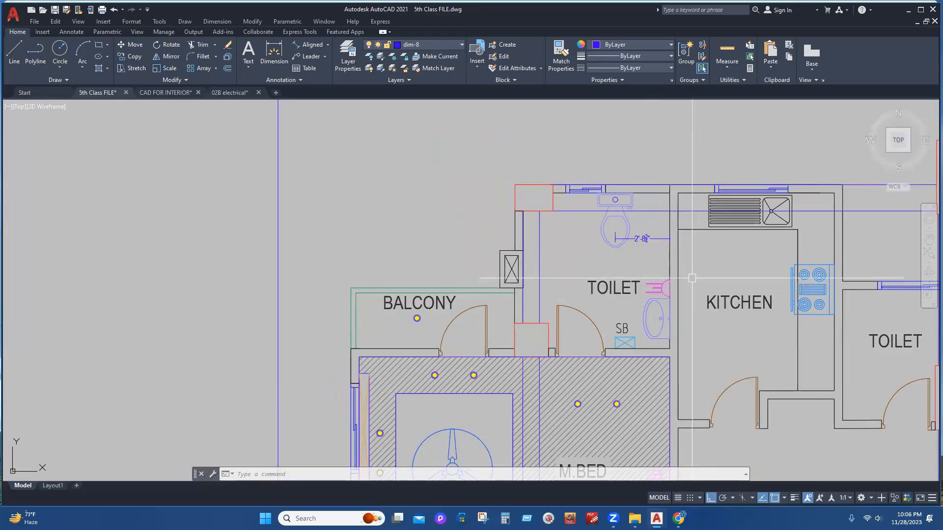
{"action": "mouse_move", "coordinate": [623, 356]}
{"action": "middle_mouse_down"}
{"action": "mouse_move", "coordinate": [621, 333]}
{"action": "mouse_move", "coordinate": [605, 373]}
{"action": "middle_mouse_up"}
{"action": "scroll", "coordinate": [614, 323], "scroll_direction": "up", "scroll_amount": 2}
{"action": "middle_click_drag", "start_coordinate": [608, 330], "coordinate": [593, 352]}
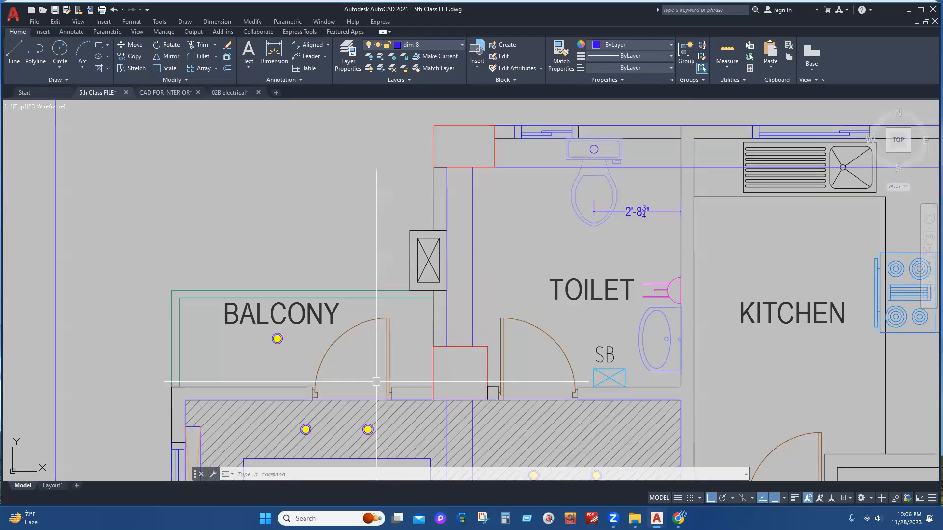
- Examine the electrical symbols legend, cable notations and installation notes in the table above the floor plans
{"action": "scroll", "coordinate": [377, 381], "scroll_direction": "down", "scroll_amount": 6}
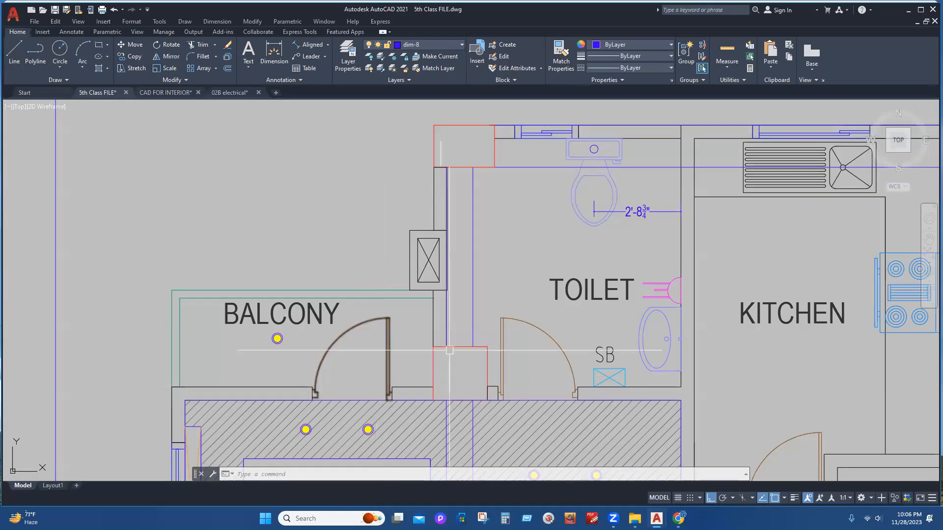
{"action": "scroll", "coordinate": [434, 273], "scroll_direction": "up", "scroll_amount": 2}
{"action": "middle_click_drag", "start_coordinate": [444, 345], "coordinate": [455, 433]}
{"action": "scroll", "coordinate": [362, 170], "scroll_direction": "up", "scroll_amount": 3}
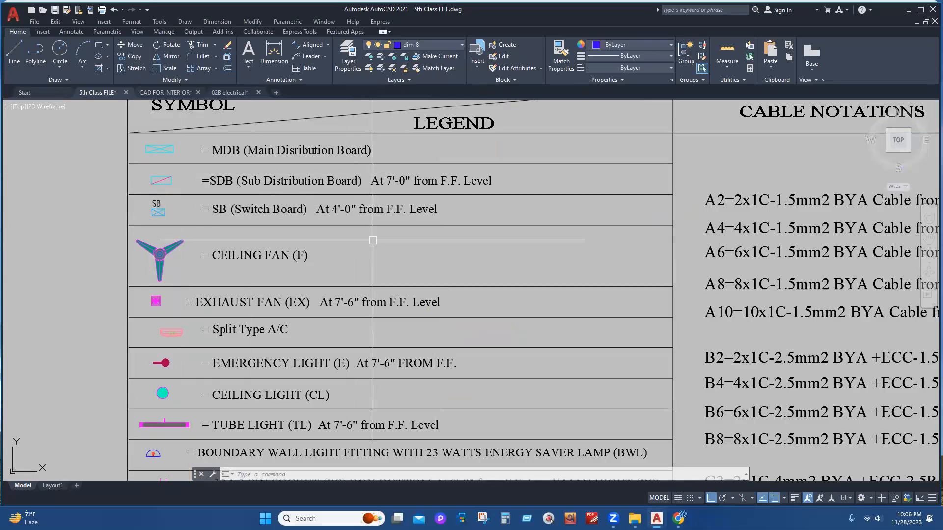
{"action": "scroll", "coordinate": [381, 218], "scroll_direction": "down", "scroll_amount": 2}
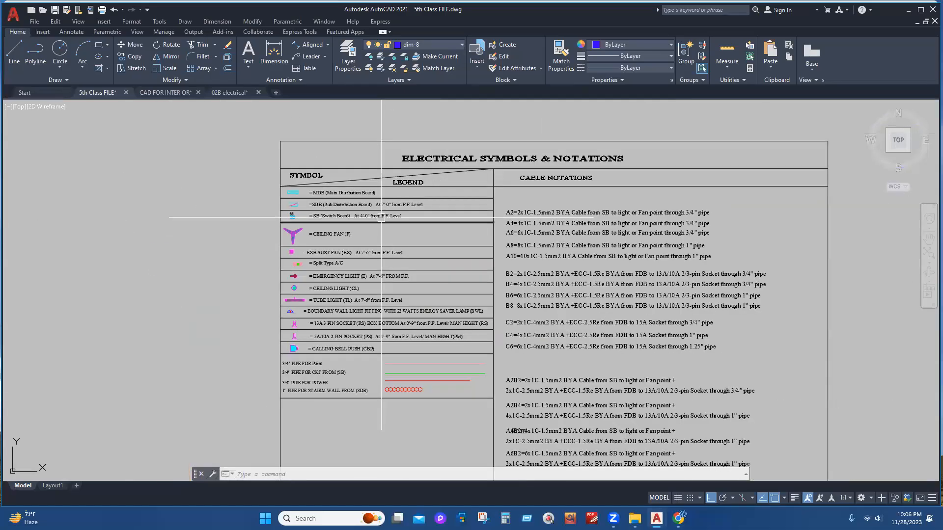
{"action": "scroll", "coordinate": [499, 204], "scroll_direction": "down", "scroll_amount": 3}
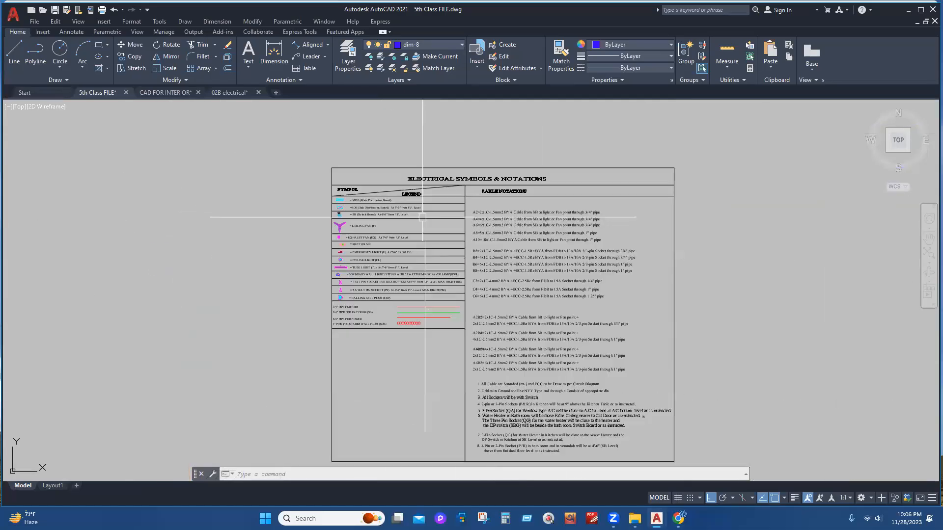
{"action": "middle_click_drag", "start_coordinate": [500, 330], "coordinate": [484, 270]}
{"action": "scroll", "coordinate": [422, 180], "scroll_direction": "up", "scroll_amount": 1}
{"action": "scroll", "coordinate": [413, 241], "scroll_direction": "up", "scroll_amount": 2}
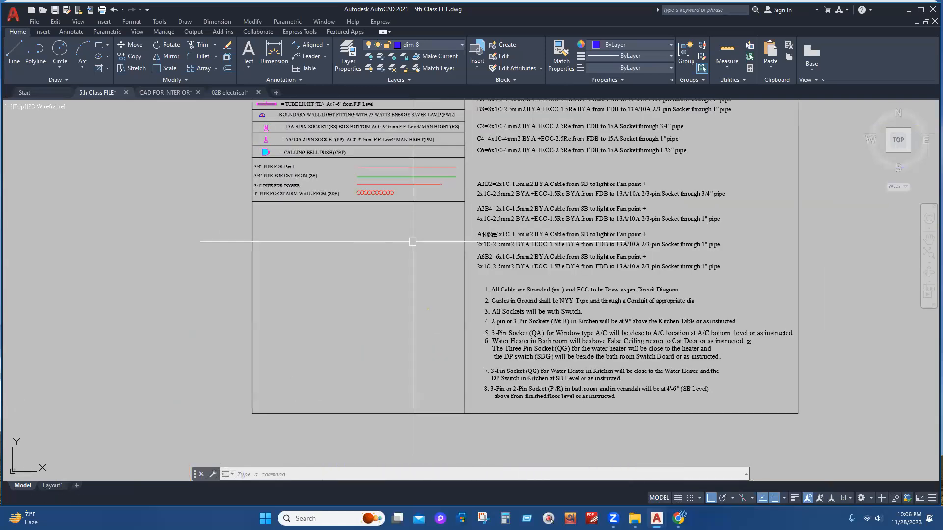
{"action": "scroll", "coordinate": [362, 224], "scroll_direction": "down", "scroll_amount": 4}
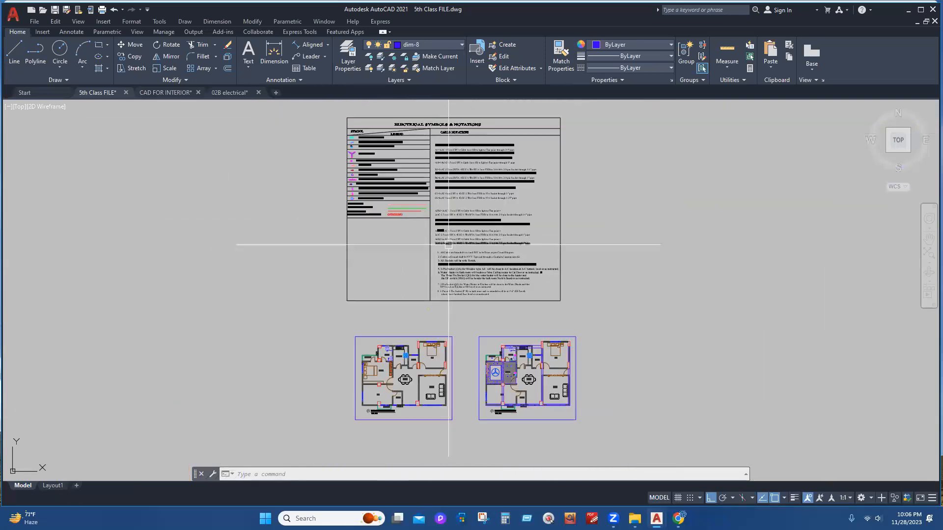
- Return to the master bedroom in the ceiling detail layout plan and save the drawing
{"action": "scroll", "coordinate": [525, 384], "scroll_direction": "up", "scroll_amount": 4}
{"action": "scroll", "coordinate": [486, 379], "scroll_direction": "up", "scroll_amount": 5}
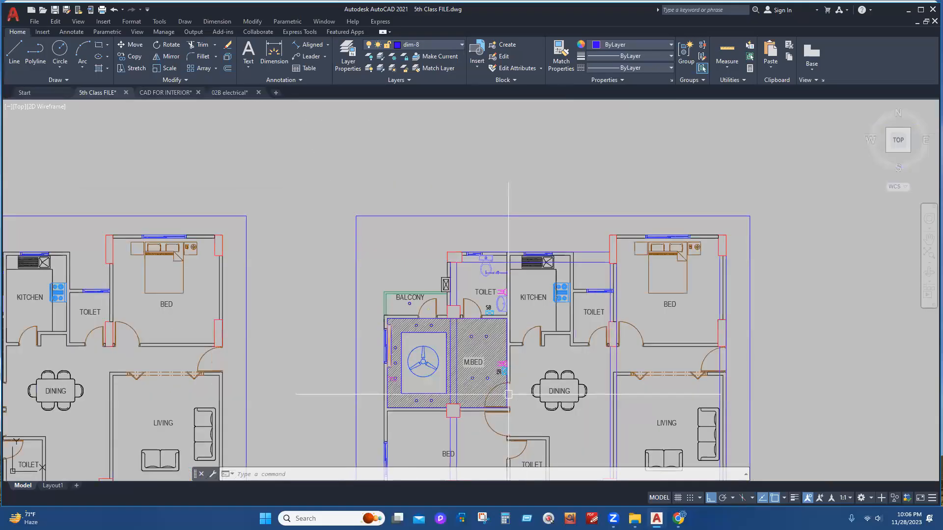
{"action": "middle_click_drag", "start_coordinate": [419, 311], "coordinate": [487, 328]}
{"action": "key", "text": "ctrl+s"}
- Copy the complete framed ceiling detail layout plan horizontally into the empty space to its right
{"action": "scroll", "coordinate": [364, 280], "scroll_direction": "down", "scroll_amount": 5}
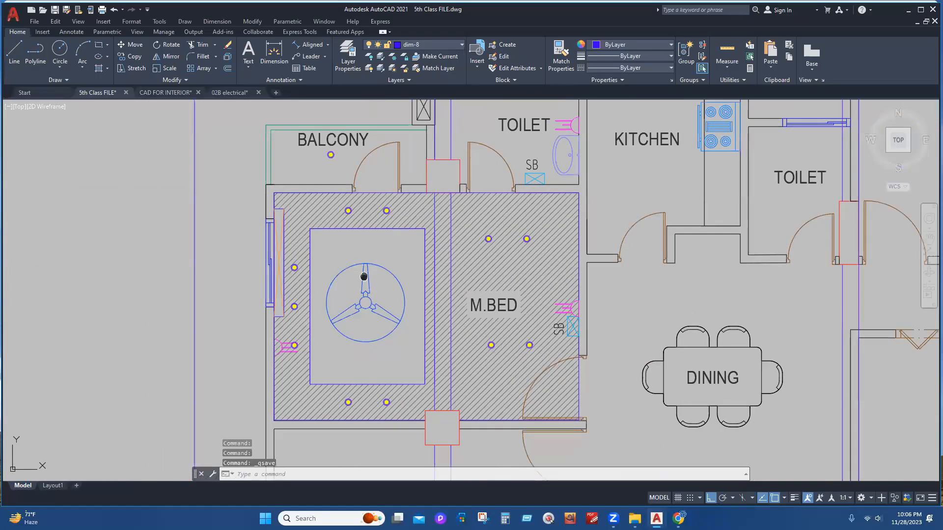
{"action": "scroll", "coordinate": [442, 198], "scroll_direction": "up", "scroll_amount": 5}
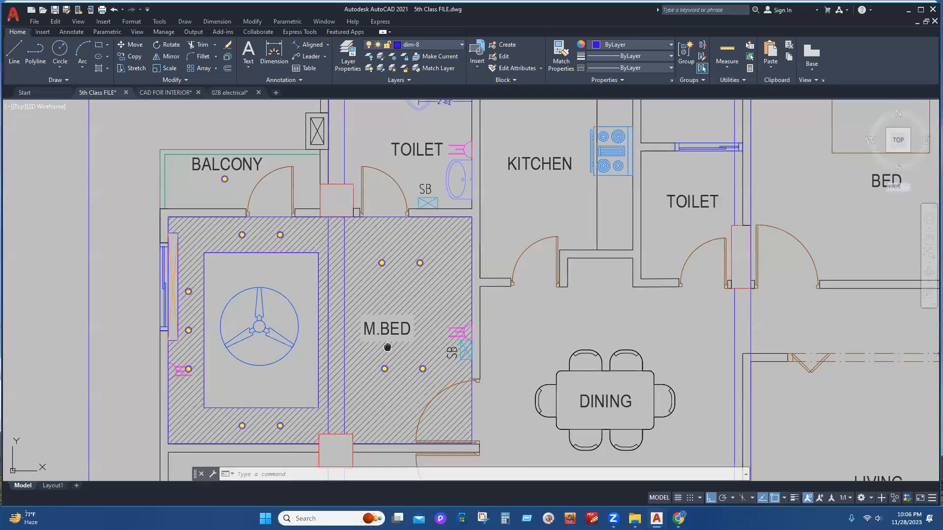
{"action": "middle_click_drag", "start_coordinate": [387, 348], "coordinate": [474, 312]}
{"action": "scroll", "coordinate": [398, 273], "scroll_direction": "down", "scroll_amount": 4}
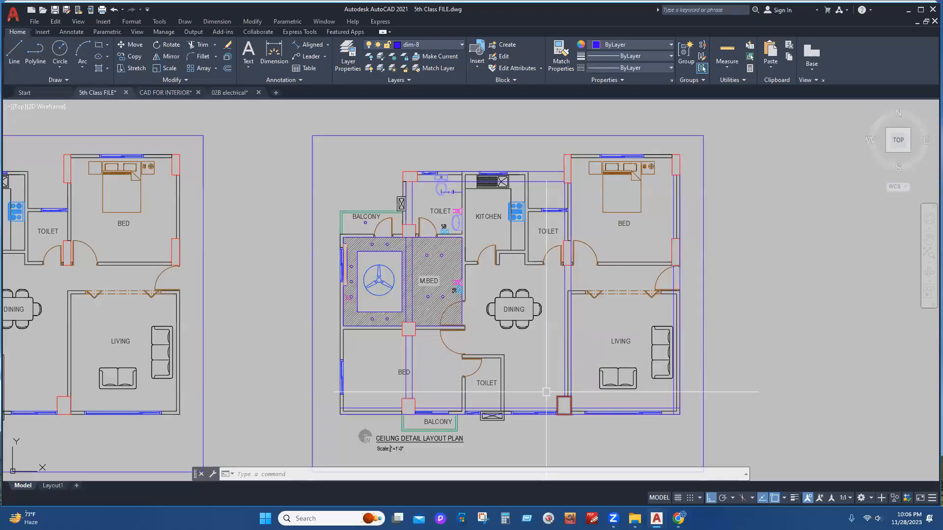
{"action": "scroll", "coordinate": [355, 255], "scroll_direction": "down", "scroll_amount": 5}
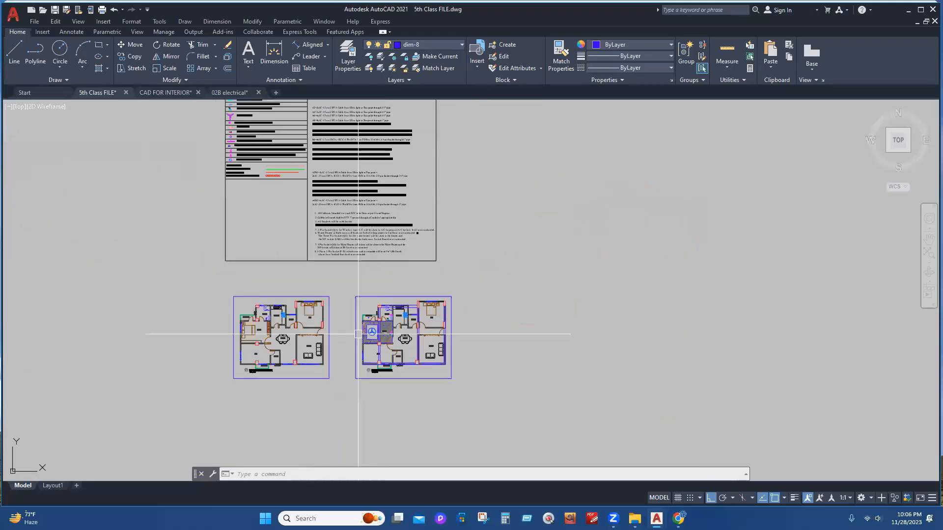
{"action": "left_click", "coordinate": [343, 276]}
{"action": "left_click", "coordinate": [520, 420]}
{"action": "type", "text": "co"}
{"action": "key", "text": "Return"}
{"action": "left_click", "coordinate": [418, 420]}
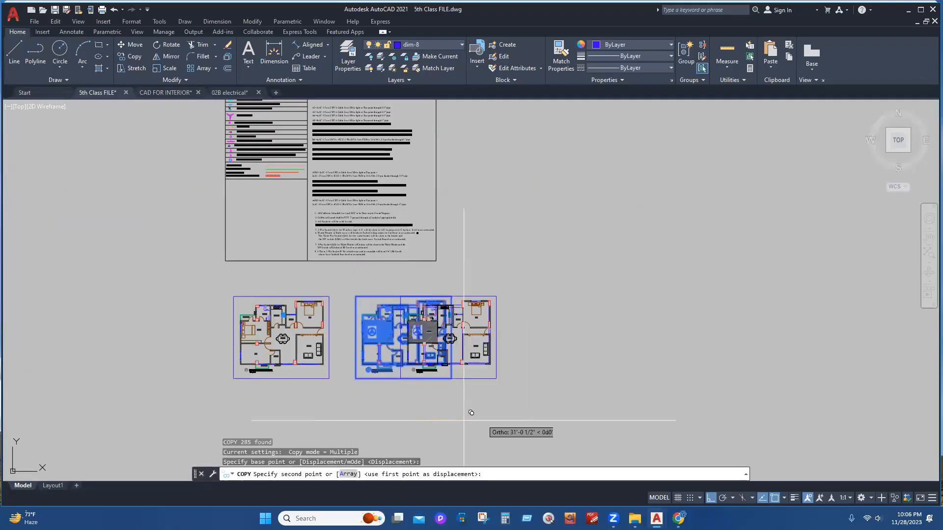
{"action": "left_click", "coordinate": [713, 499]}
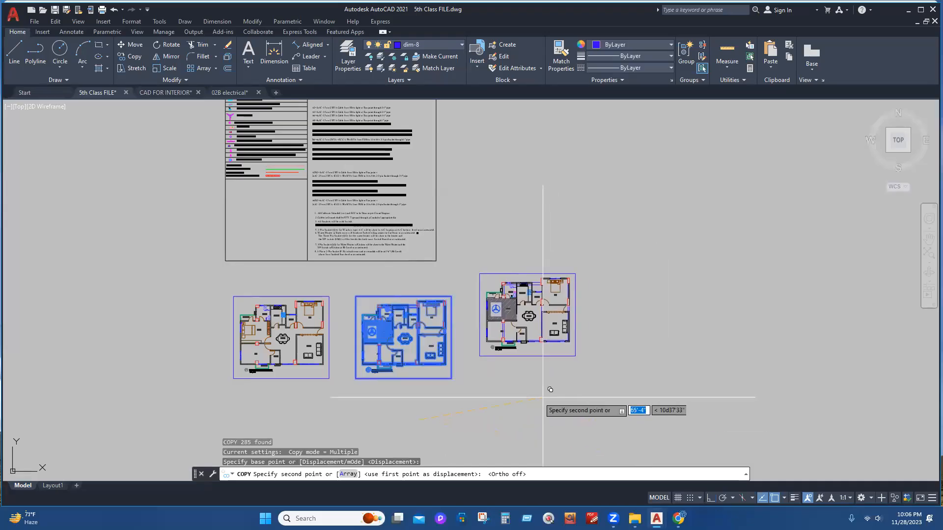
{"action": "left_click", "coordinate": [712, 498]}
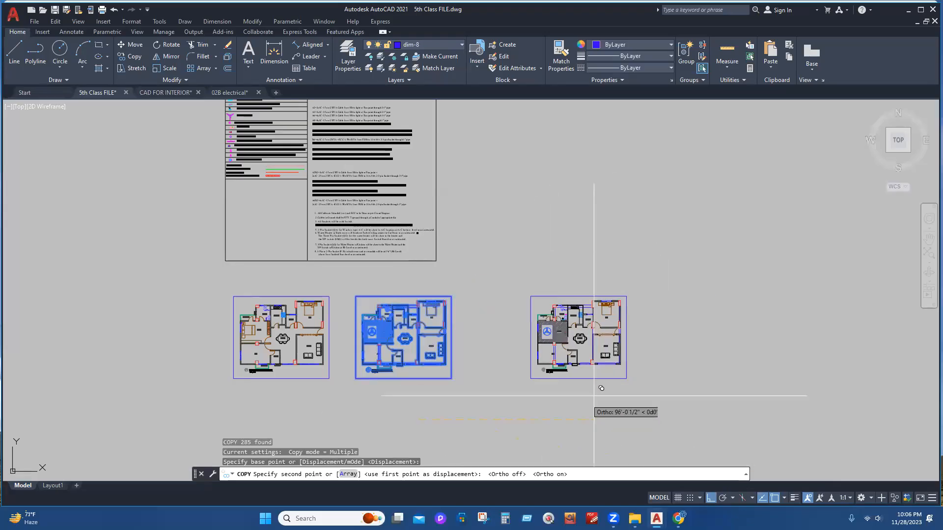
{"action": "left_click", "coordinate": [524, 363]}
{"action": "scroll", "coordinate": [525, 364], "scroll_direction": "up", "scroll_amount": 4}
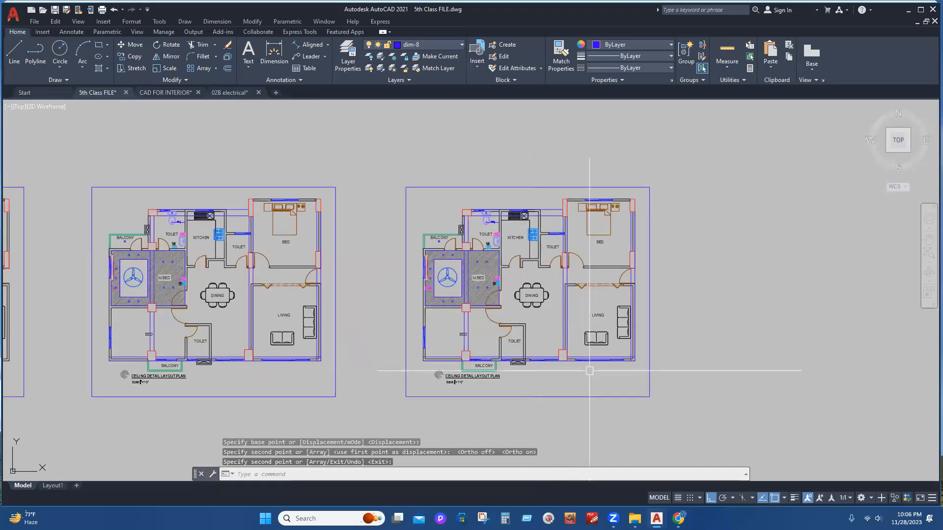
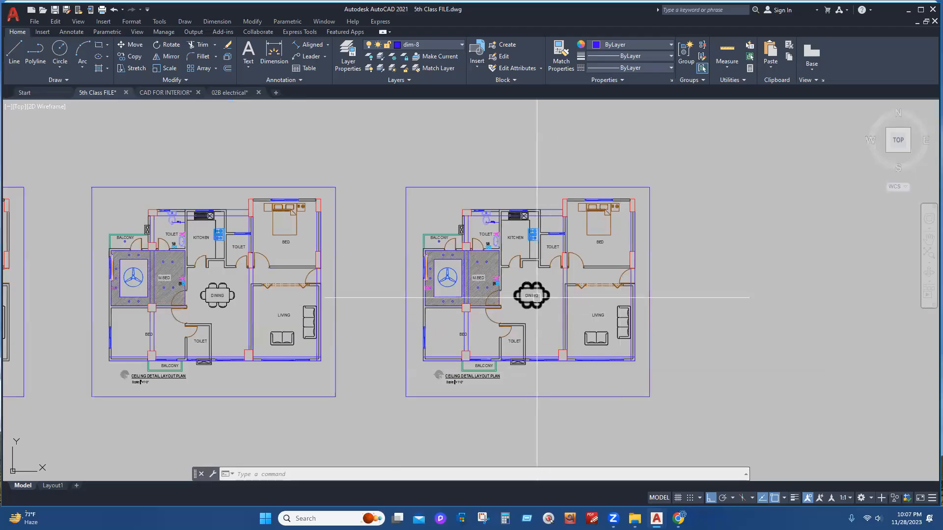
{"action": "scroll", "coordinate": [443, 401], "scroll_direction": "up", "scroll_amount": 4}
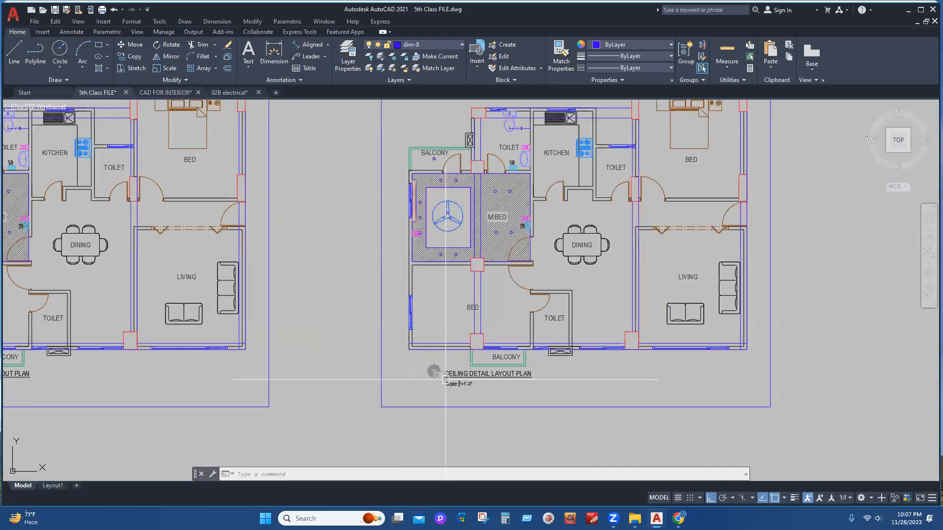
{"action": "double_click", "coordinate": [491, 371]}
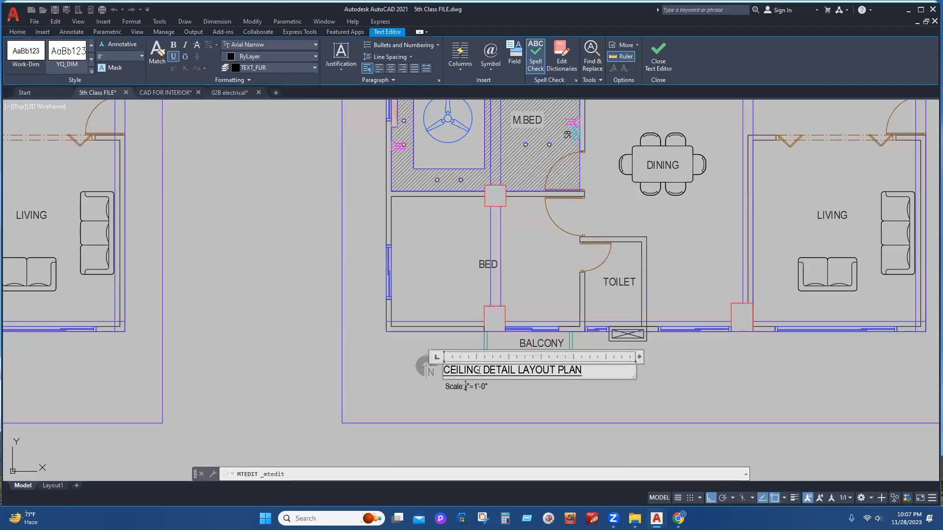
{"action": "scroll", "coordinate": [462, 382], "scroll_direction": "down", "scroll_amount": 8}
{"action": "left_click", "coordinate": [526, 365]}
{"action": "scroll", "coordinate": [448, 374], "scroll_direction": "up", "scroll_amount": 4}
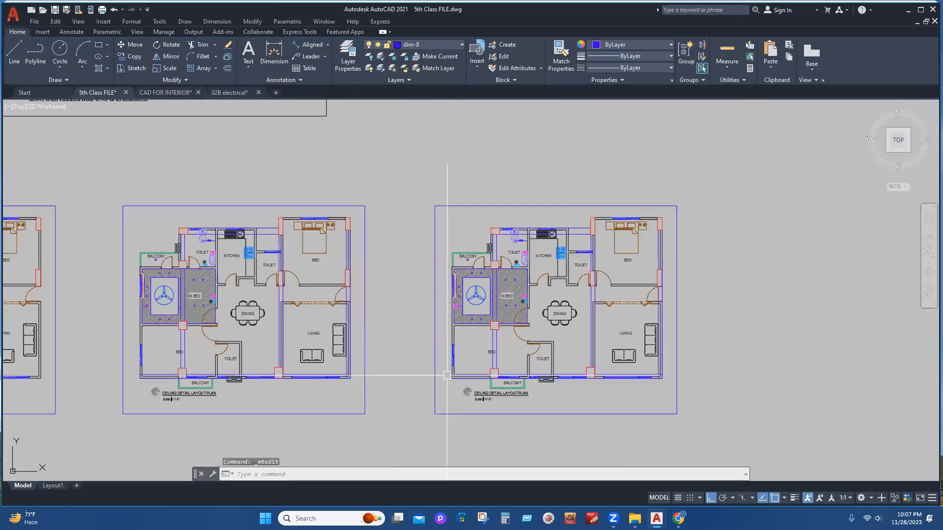
- Copy the duplicated ceiling detail layout plan with its frame and title farther right to make another plan in the row
{"action": "left_click", "coordinate": [432, 182]}
{"action": "middle_click_drag", "start_coordinate": [488, 361], "coordinate": [411, 285]}
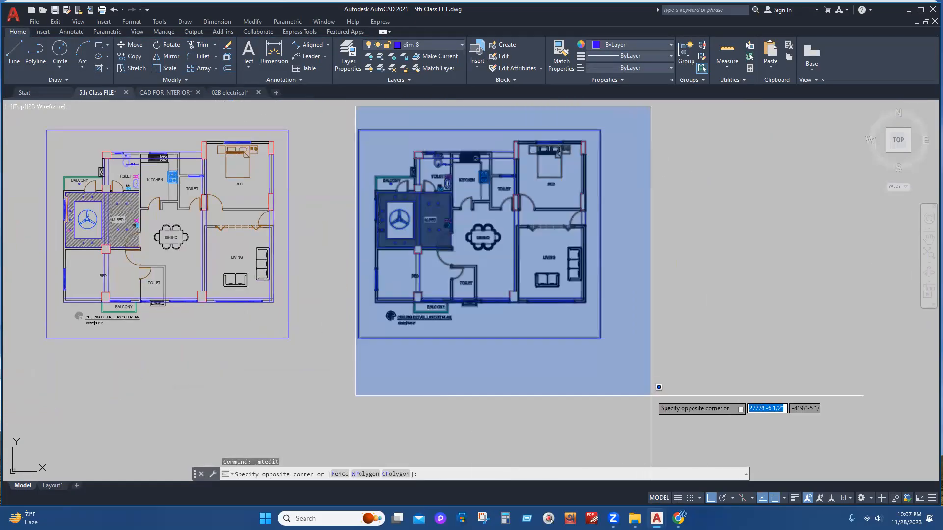
{"action": "left_click", "coordinate": [608, 393]}
{"action": "type", "text": "co"}
{"action": "key", "text": "Return"}
{"action": "scroll", "coordinate": [366, 354], "scroll_direction": "down", "scroll_amount": 2}
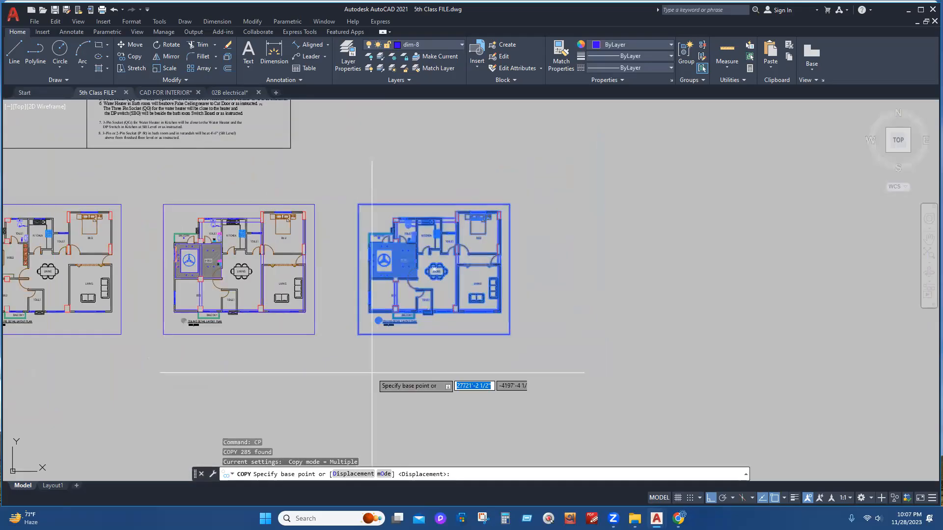
{"action": "left_click", "coordinate": [375, 367]}
{"action": "key", "text": "Return"}
{"action": "scroll", "coordinate": [651, 297], "scroll_direction": "up", "scroll_amount": 4}
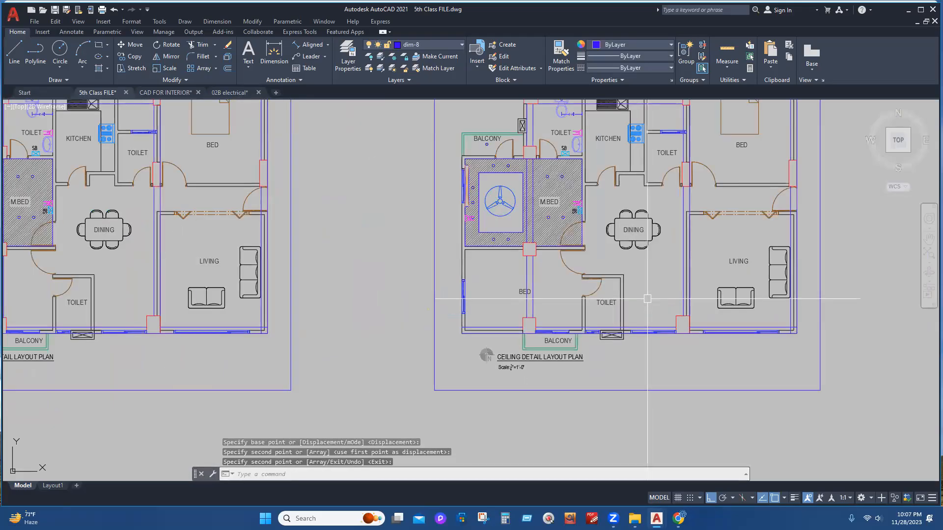
{"action": "middle_click_drag", "start_coordinate": [576, 273], "coordinate": [572, 333]}
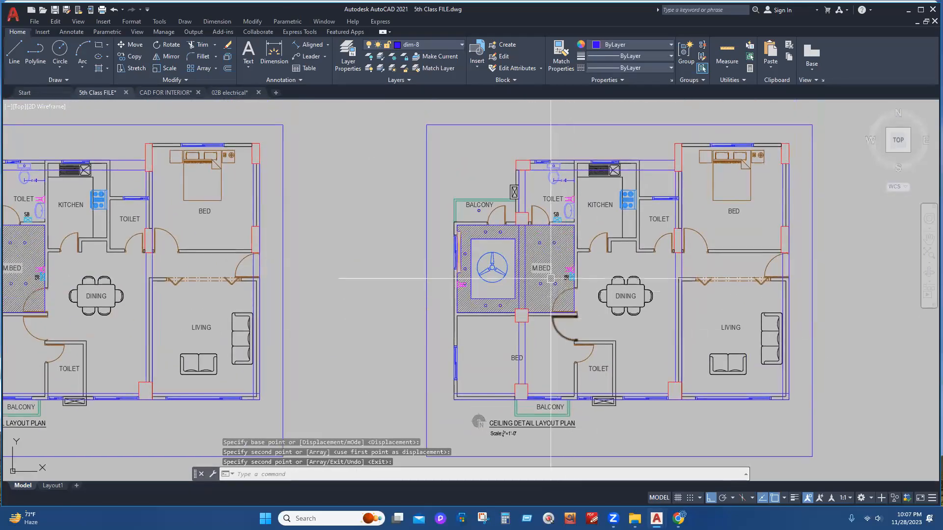
- Delete the ceiling hatch and its surrounding boundary outline from the master bedroom in the last duplicated plan
{"action": "scroll", "coordinate": [550, 278], "scroll_direction": "up", "scroll_amount": 4}
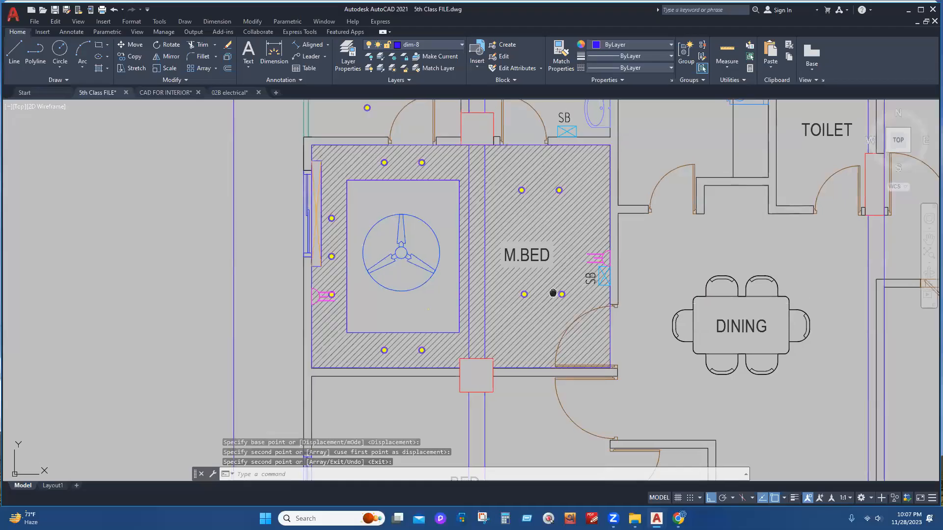
{"action": "middle_click_drag", "start_coordinate": [562, 235], "coordinate": [600, 265]}
{"action": "left_click", "coordinate": [599, 255]}
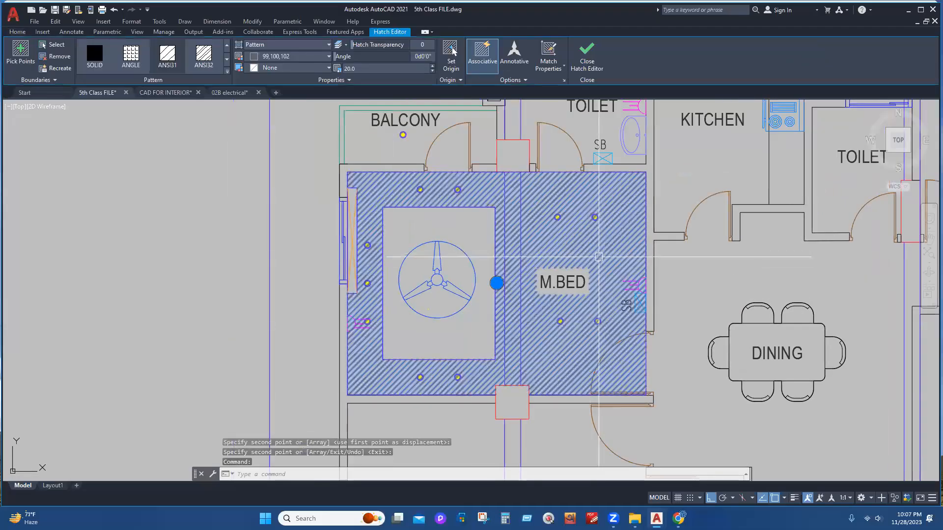
{"action": "key", "text": "Delete"}
{"action": "left_click", "coordinate": [494, 172]}
{"action": "key", "text": "Delete"}
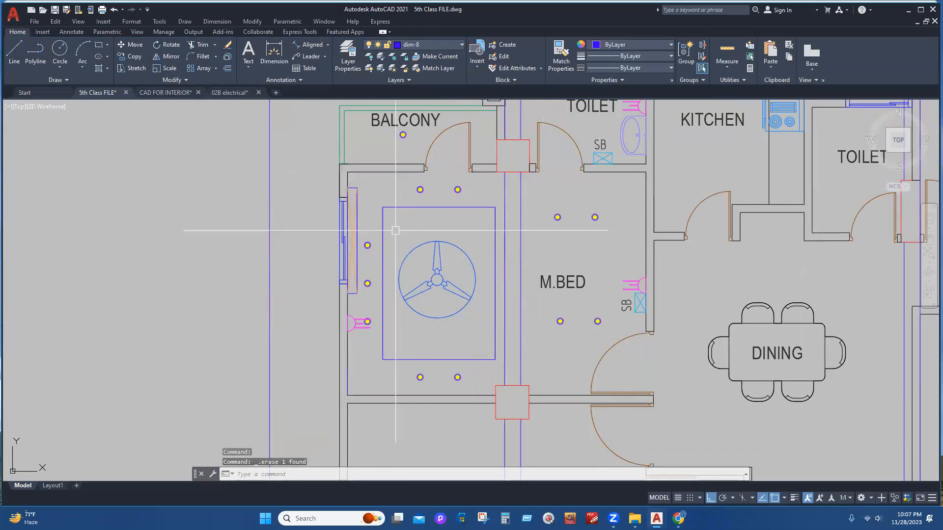
- Delete the narrow curtain box outline and its diagonal cross lines beside the master bedroom window
{"action": "scroll", "coordinate": [353, 202], "scroll_direction": "up", "scroll_amount": 4}
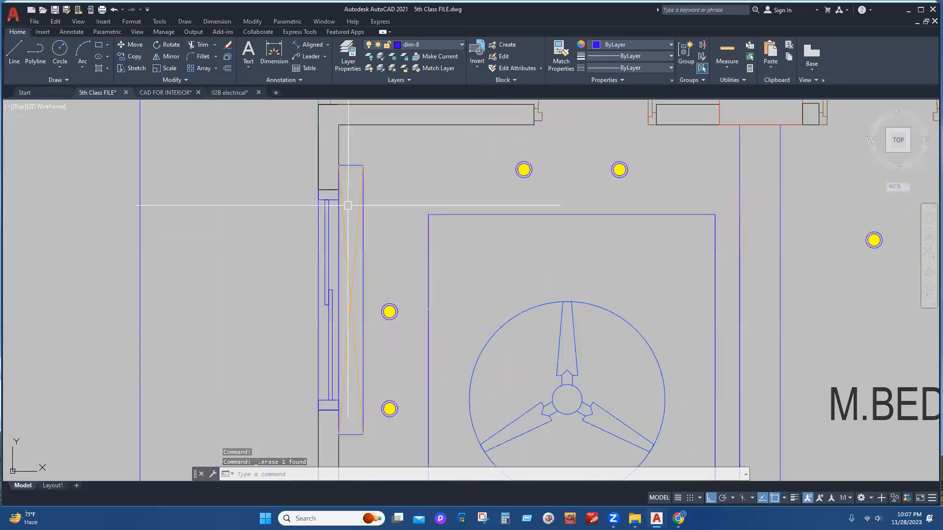
{"action": "left_click", "coordinate": [382, 167]}
{"action": "left_click", "coordinate": [352, 226]}
{"action": "key", "text": "Delete"}
{"action": "left_click", "coordinate": [369, 258]}
{"action": "left_click", "coordinate": [344, 277]}
{"action": "key", "text": "Delete"}
- Delete the rectangular false-ceiling outline around the master bedroom fan, except its side next to the beam
{"action": "left_click", "coordinate": [428, 245]}
{"action": "left_click", "coordinate": [459, 190]}
{"action": "left_click", "coordinate": [434, 226]}
{"action": "key", "text": "Delete"}
{"action": "scroll", "coordinate": [704, 268], "scroll_direction": "down", "scroll_amount": 2}
{"action": "left_click", "coordinate": [722, 256]}
{"action": "left_click", "coordinate": [632, 235]}
{"action": "scroll", "coordinate": [626, 233], "scroll_direction": "down", "scroll_amount": 4}
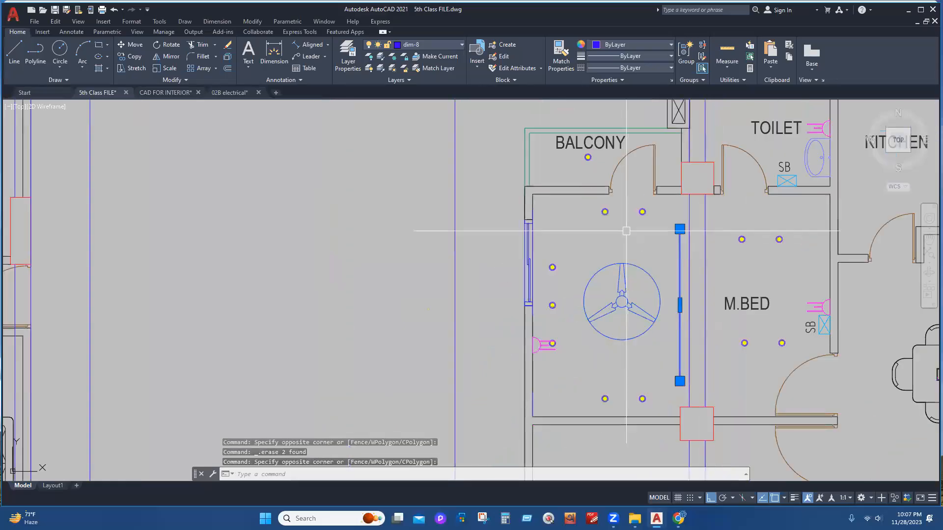
{"action": "scroll", "coordinate": [625, 260], "scroll_direction": "down", "scroll_amount": 4}
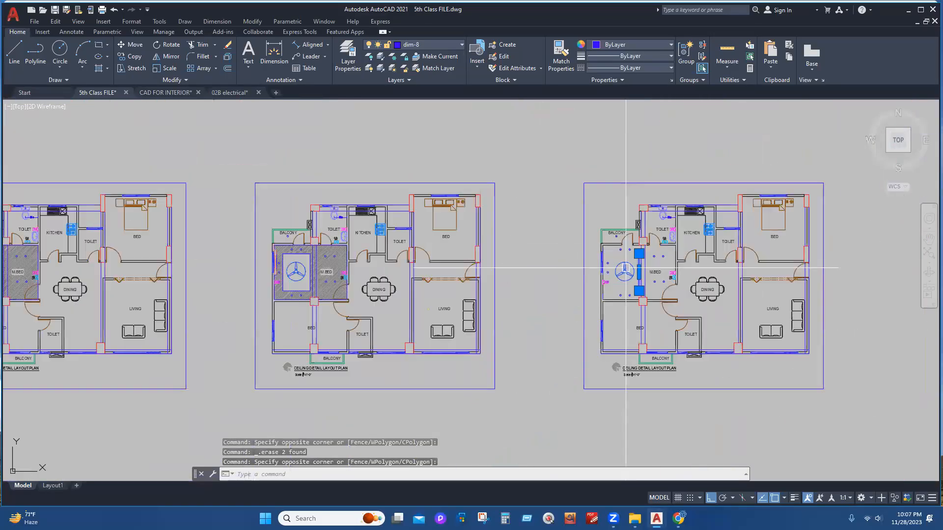
{"action": "key", "text": "Escape"}
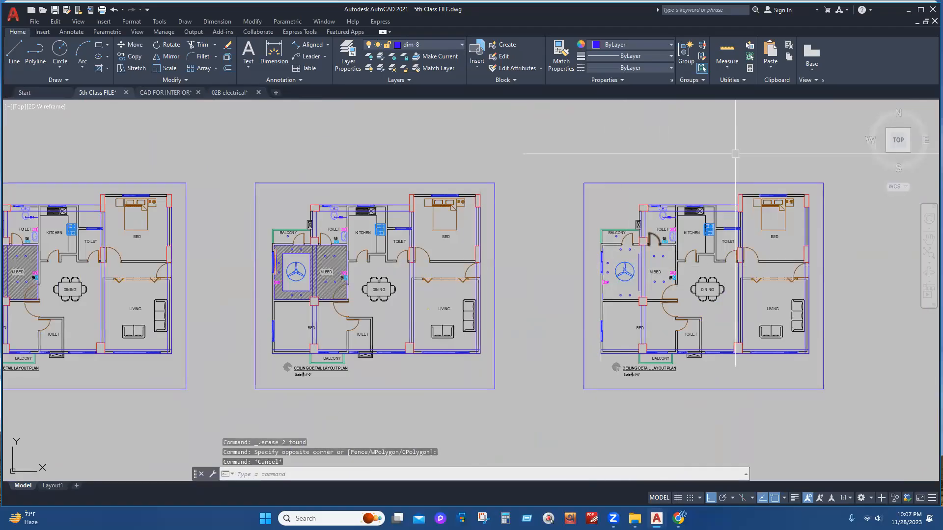
- Delete the remaining vertical false-ceiling line between the fan and the beam in the master bedroom
{"action": "scroll", "coordinate": [671, 300], "scroll_direction": "up", "scroll_amount": 2}
{"action": "scroll", "coordinate": [671, 300], "scroll_direction": "up", "scroll_amount": 3}
{"action": "left_click", "coordinate": [582, 268]}
{"action": "scroll", "coordinate": [579, 265], "scroll_direction": "down", "scroll_amount": 2}
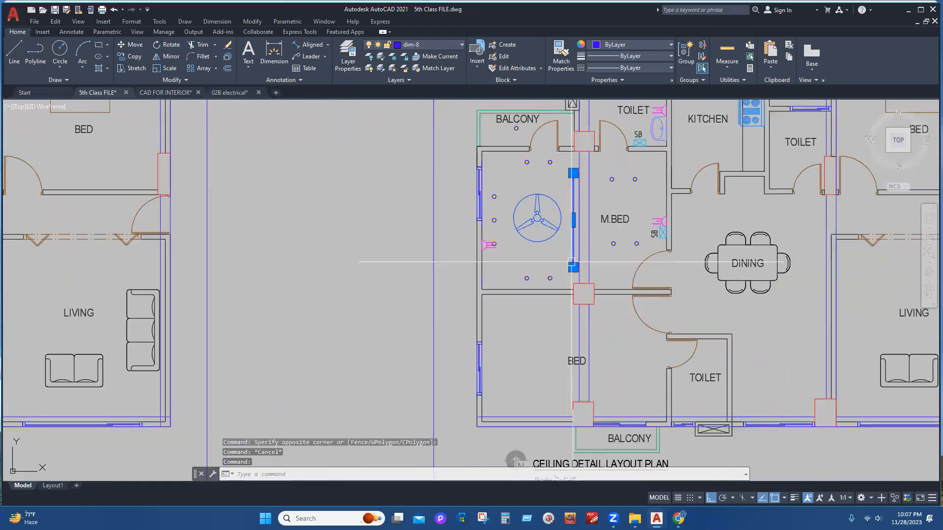
{"action": "key", "text": "Delete"}
{"action": "scroll", "coordinate": [522, 288], "scroll_direction": "down", "scroll_amount": 4}
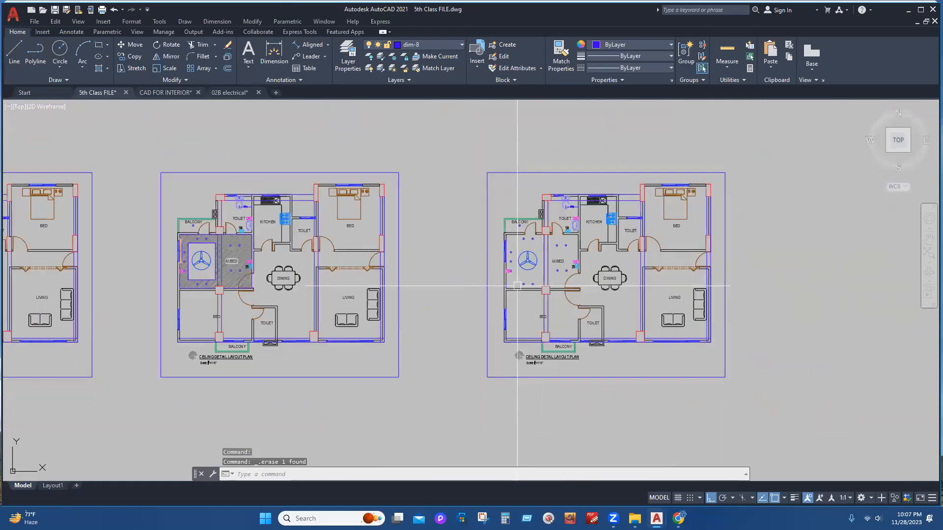
- Look over the furniture layout plans in the 02B electrical drawing and bring up CAD FOR INTERIOR
{"action": "left_click", "coordinate": [229, 92]}
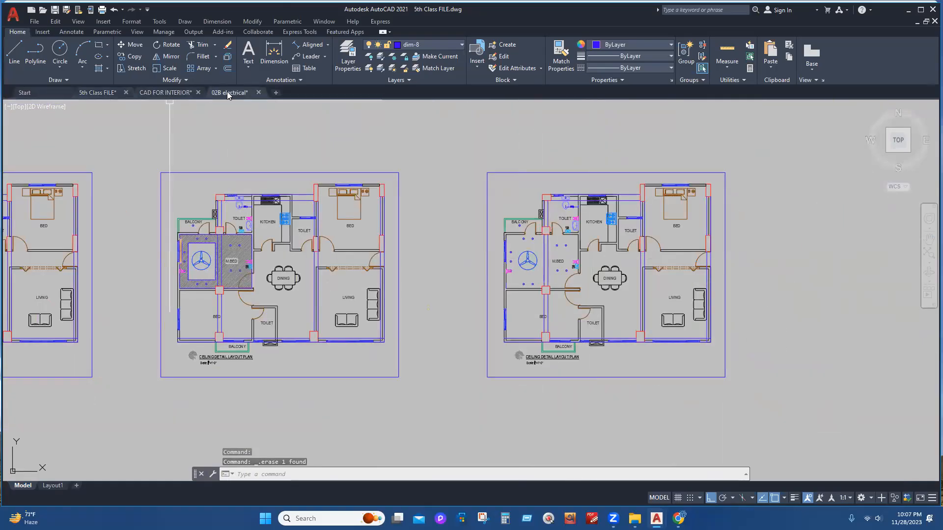
{"action": "scroll", "coordinate": [396, 290], "scroll_direction": "down", "scroll_amount": 6}
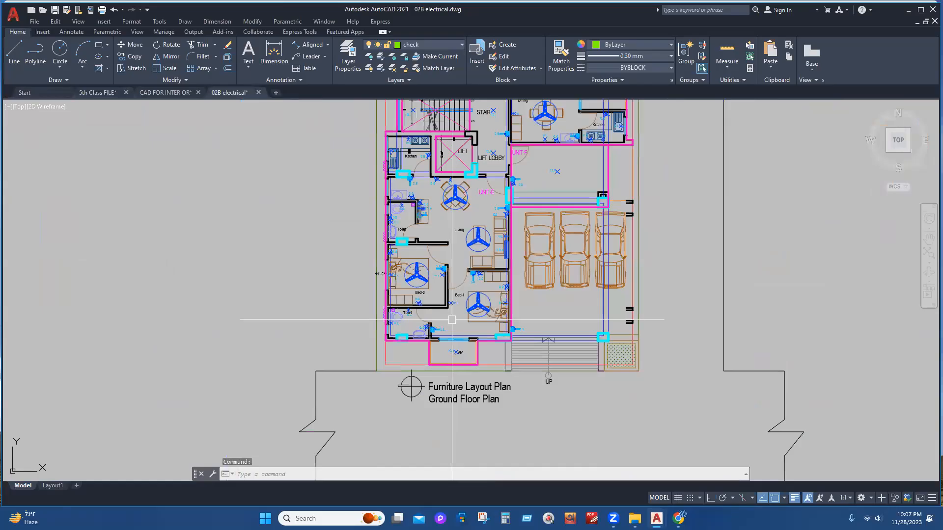
{"action": "scroll", "coordinate": [762, 335], "scroll_direction": "up", "scroll_amount": 3}
{"action": "middle_click_drag", "start_coordinate": [760, 335], "coordinate": [111, 393]}
{"action": "scroll", "coordinate": [113, 393], "scroll_direction": "up", "scroll_amount": 2}
{"action": "left_click", "coordinate": [165, 92]}
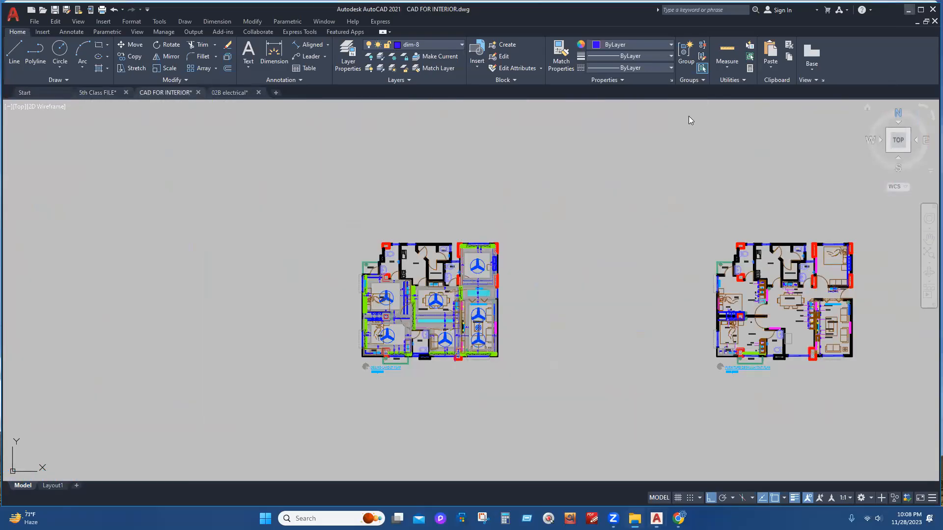
- Open the FOR ELECTRICAL DRAWING file from the [8th Batch]- 06 folder
{"action": "left_click", "coordinate": [908, 10]}
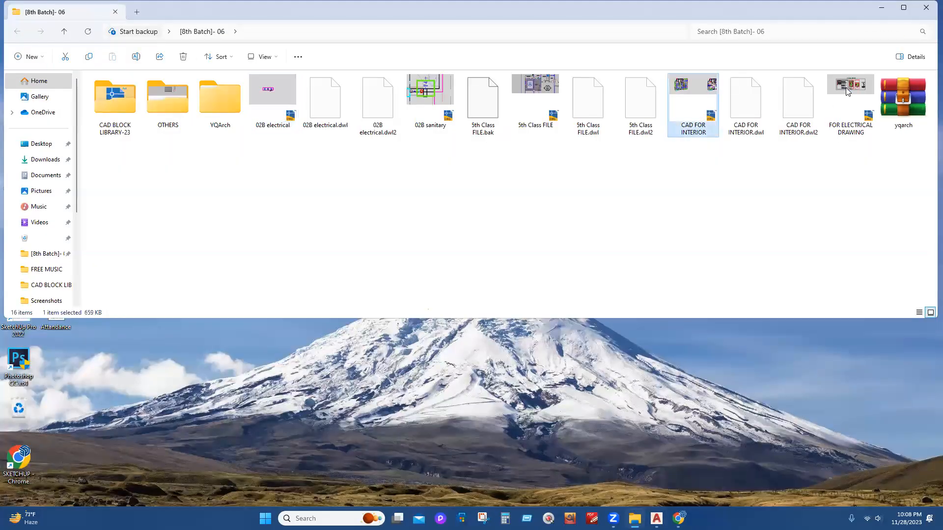
{"action": "key", "text": "Right"}
{"action": "key", "text": "Right"}
{"action": "key", "text": "Right"}
{"action": "key", "text": "Return"}
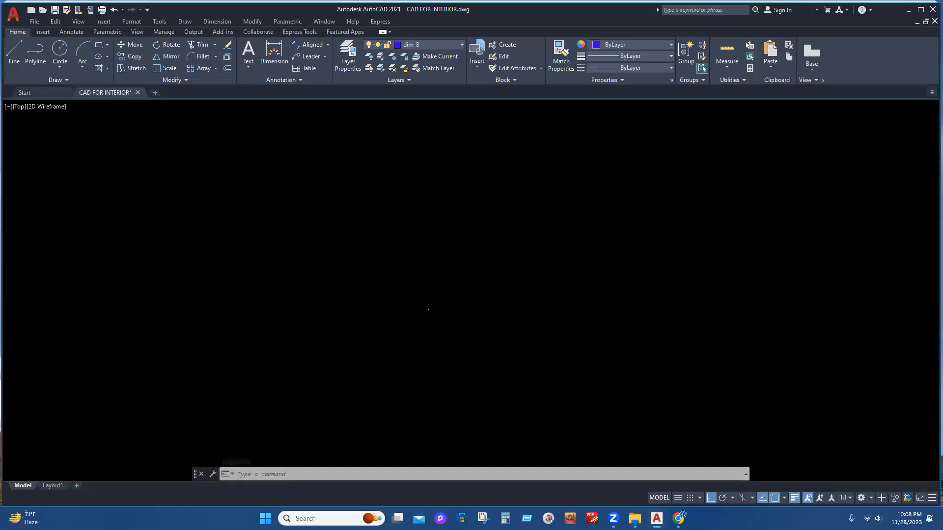
- Examine the fixture labels, wiring runs and cable notations on the sample electrical floor plans
{"action": "scroll", "coordinate": [439, 315], "scroll_direction": "up", "scroll_amount": 2}
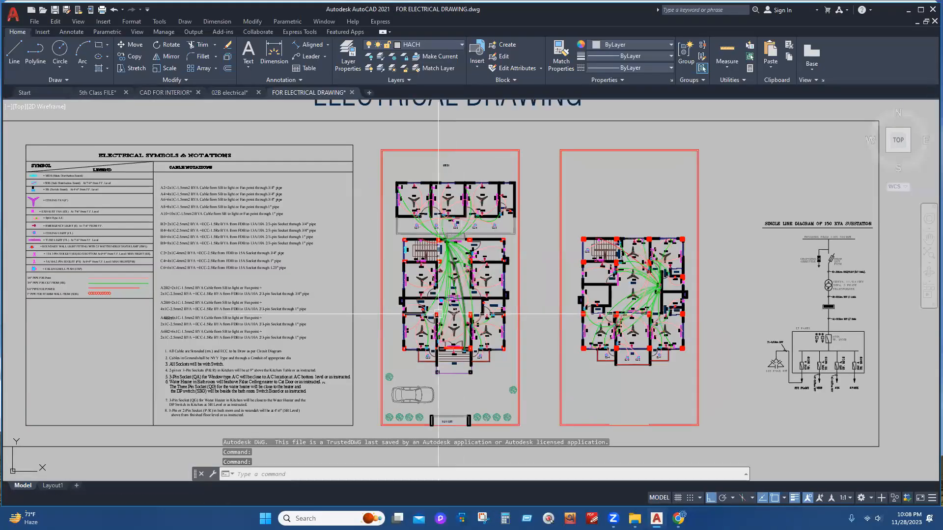
{"action": "scroll", "coordinate": [439, 315], "scroll_direction": "up", "scroll_amount": 4}
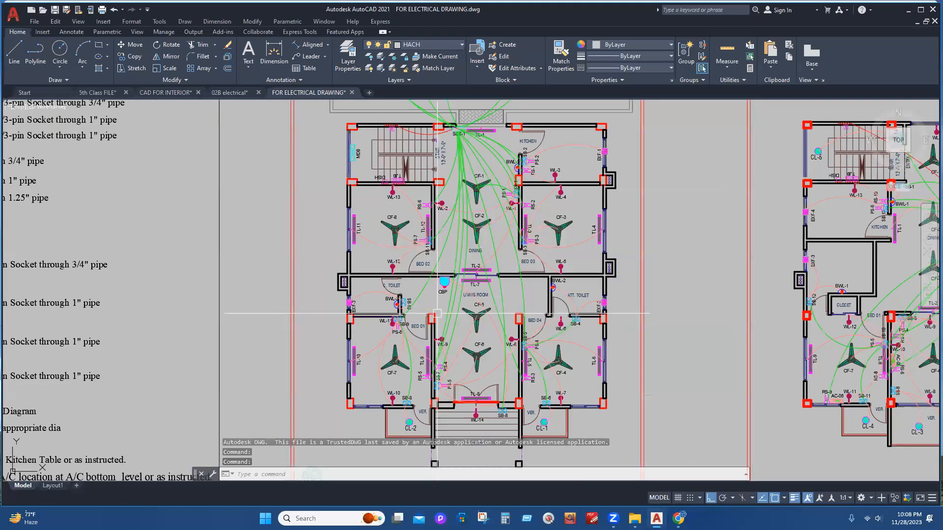
{"action": "scroll", "coordinate": [437, 313], "scroll_direction": "up", "scroll_amount": 6}
{"action": "middle_click_drag", "start_coordinate": [485, 231], "coordinate": [485, 290]}
{"action": "scroll", "coordinate": [484, 290], "scroll_direction": "down", "scroll_amount": 6}
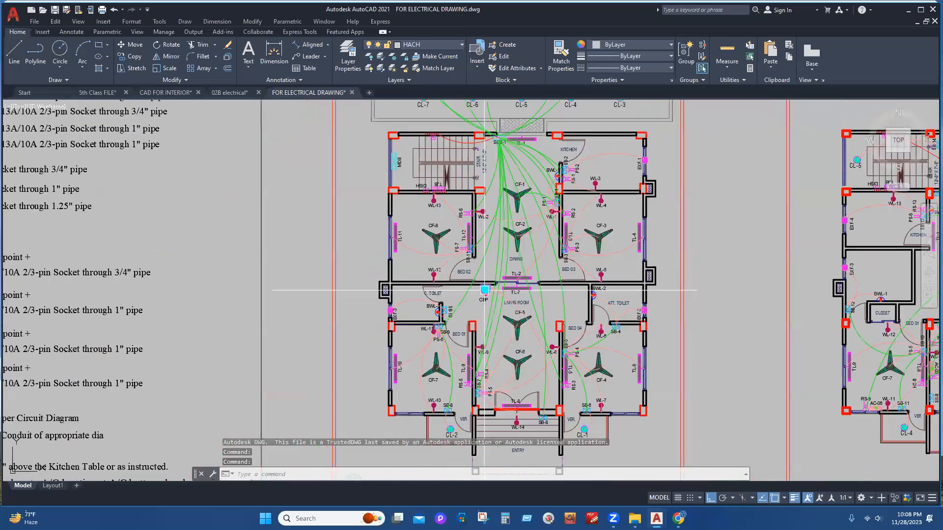
{"action": "scroll", "coordinate": [485, 289], "scroll_direction": "down", "scroll_amount": 8}
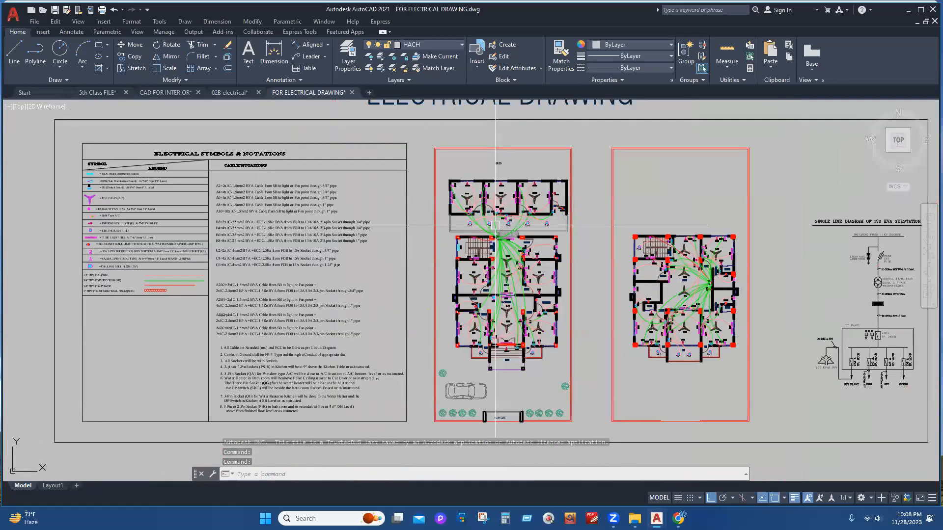
{"action": "mouse_move", "coordinate": [592, 287]}
{"action": "middle_mouse_down"}
{"action": "mouse_move", "coordinate": [427, 299]}
{"action": "mouse_move", "coordinate": [556, 274]}
{"action": "middle_mouse_up"}
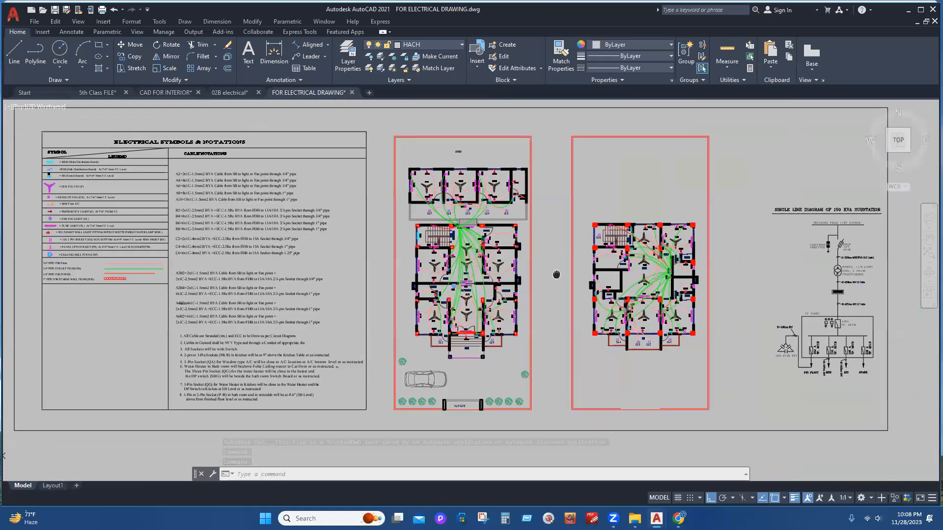
{"action": "scroll", "coordinate": [444, 295], "scroll_direction": "up", "scroll_amount": 2}
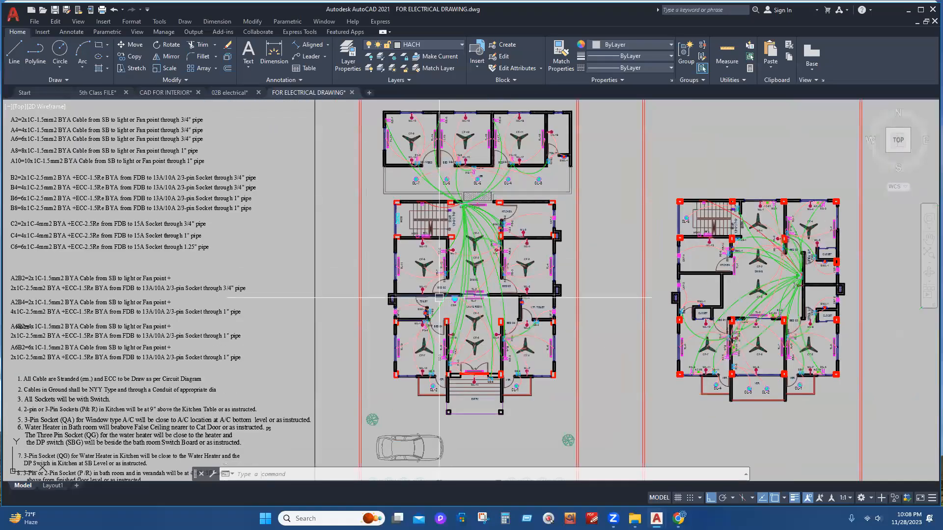
{"action": "scroll", "coordinate": [436, 173], "scroll_direction": "up", "scroll_amount": 2}
{"action": "scroll", "coordinate": [471, 216], "scroll_direction": "up", "scroll_amount": 2}
{"action": "mouse_move", "coordinate": [471, 216]}
{"action": "middle_mouse_down"}
{"action": "mouse_move", "coordinate": [448, 411]}
{"action": "mouse_move", "coordinate": [460, 256]}
{"action": "middle_mouse_up"}
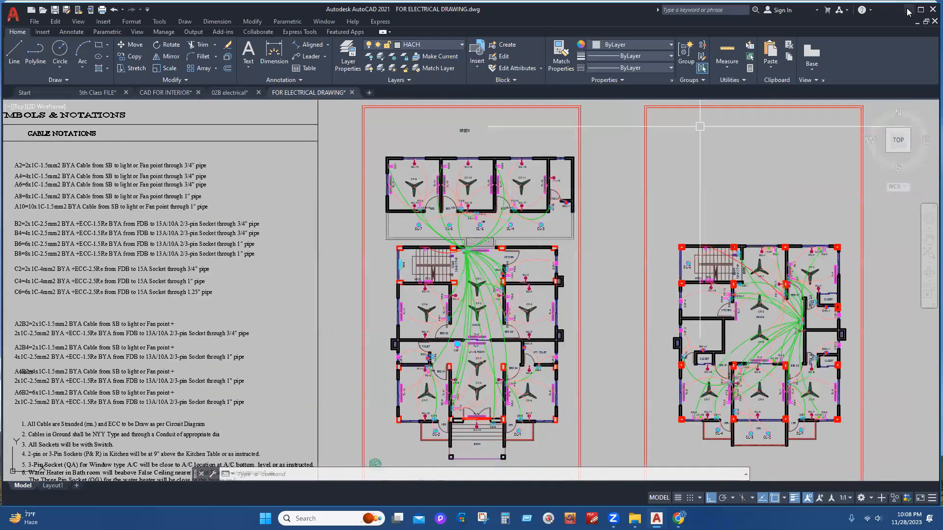
- Switch back to the 5th Class FILE drawing
{"action": "left_click", "coordinate": [907, 8]}
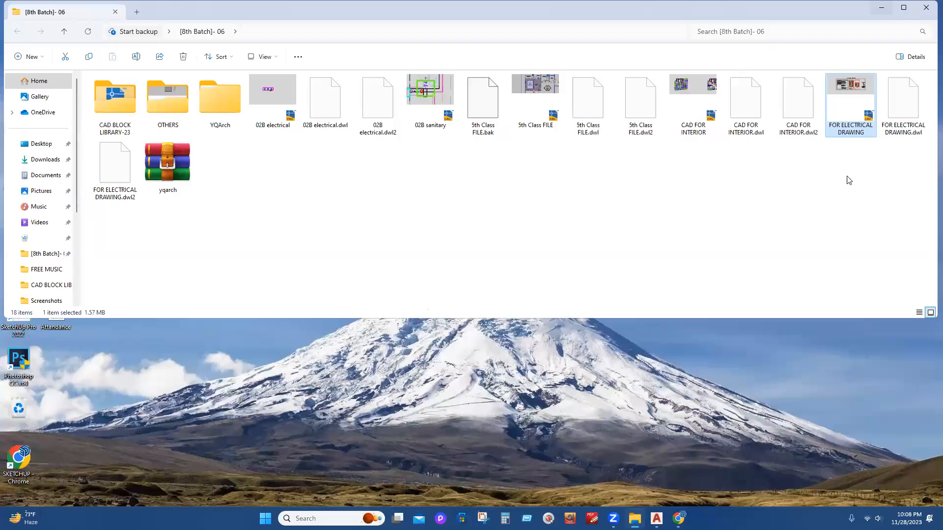
{"action": "mouse_move", "coordinate": [656, 519]}
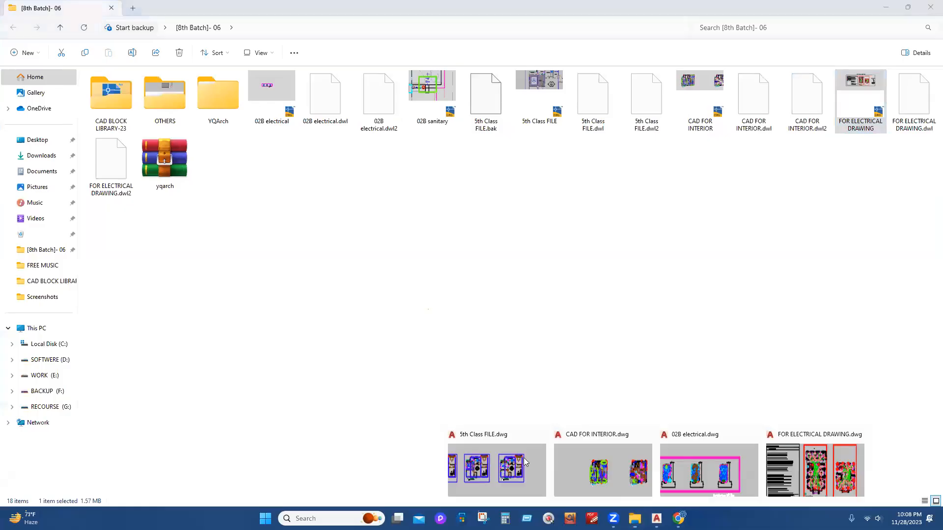
{"action": "left_click", "coordinate": [495, 464]}
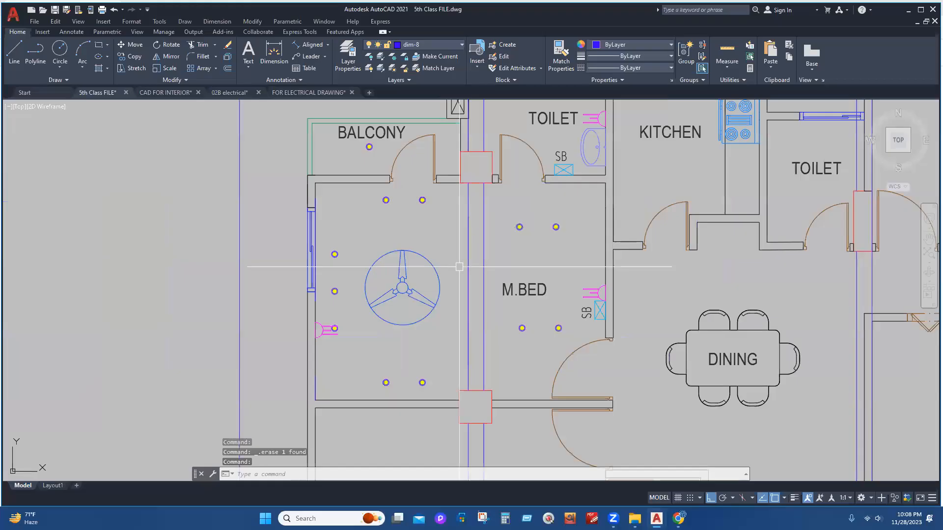
- Copy the master bedroom's SB label to the space between the upper ceiling lights and the fan
{"action": "scroll", "coordinate": [459, 266], "scroll_direction": "up", "scroll_amount": 3}
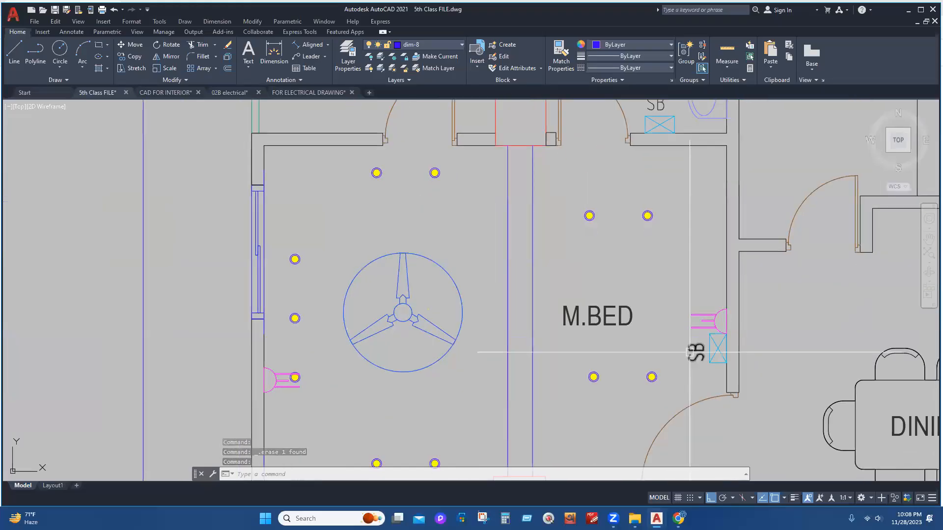
{"action": "left_click", "coordinate": [689, 352]}
{"action": "type", "text": "cp"}
{"action": "key", "text": "Return"}
{"action": "left_click", "coordinate": [704, 364]}
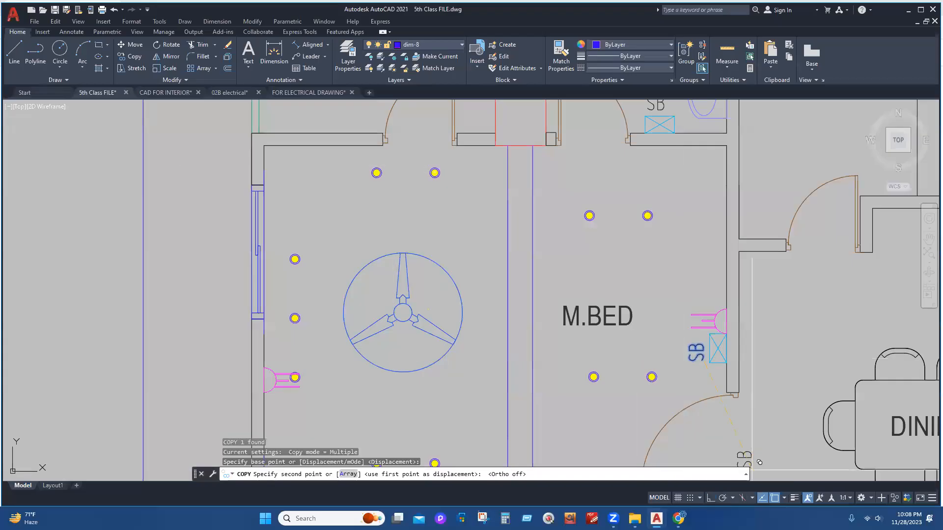
{"action": "scroll", "coordinate": [383, 177], "scroll_direction": "up", "scroll_amount": 4}
{"action": "left_click", "coordinate": [404, 237]}
{"action": "key", "text": "Escape"}
- Change the text of the copied SB label below the upper ceiling lights to CL
{"action": "double_click", "coordinate": [420, 229]}
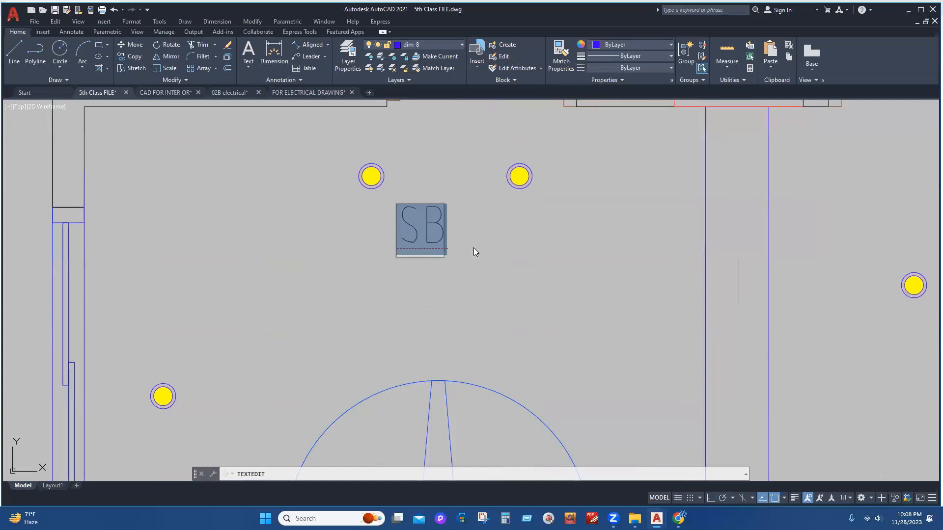
{"action": "type", "text": "cl"}
{"action": "key", "text": "BackSpace"}
{"action": "key", "text": "BackSpace"}
{"action": "type", "text": "CL"}
{"action": "left_click", "coordinate": [495, 230]}
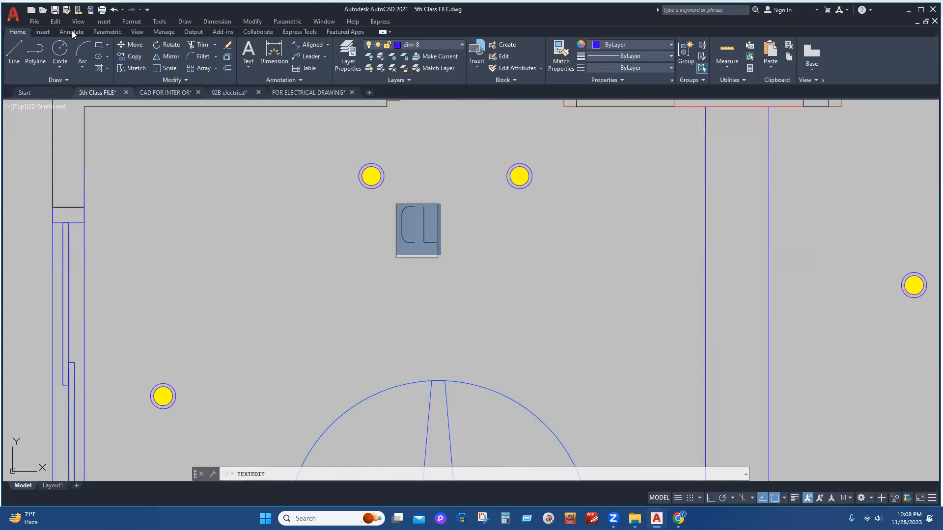
{"action": "left_click", "coordinate": [442, 267]}
{"action": "key", "text": "Escape"}
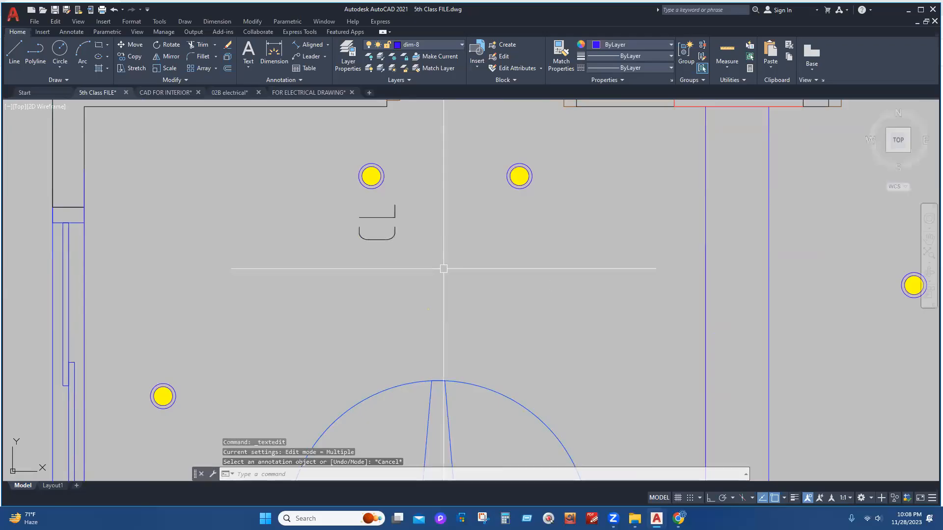
- Delete the rotated CL label and the SB label beside the master bedroom switch board
{"action": "scroll", "coordinate": [442, 267], "scroll_direction": "down", "scroll_amount": 8}
{"action": "scroll", "coordinate": [469, 285], "scroll_direction": "up", "scroll_amount": 2}
{"action": "left_click", "coordinate": [405, 241]}
{"action": "left_click", "coordinate": [601, 337]}
{"action": "key", "text": "Delete"}
- Copy the M.BED room label to just below the master bedroom's upper ceiling lights
{"action": "left_click", "coordinate": [548, 324]}
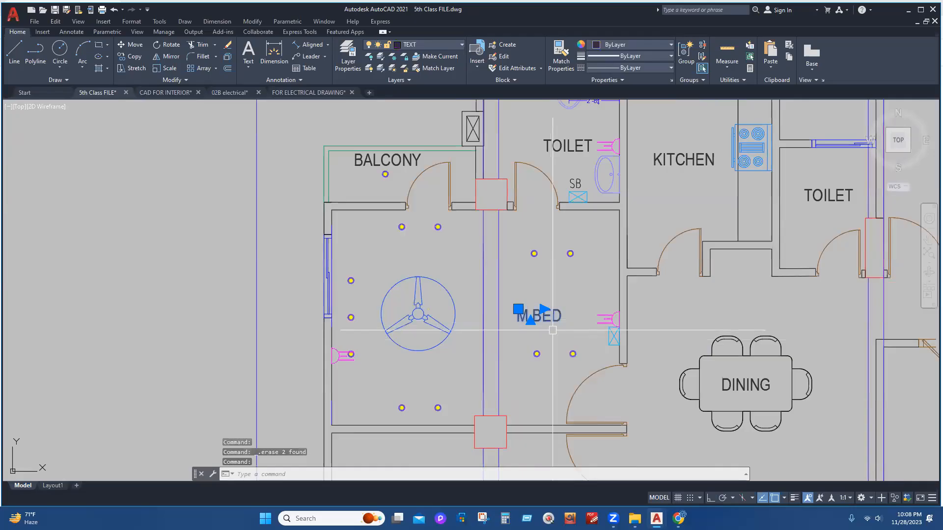
{"action": "type", "text": "co"}
{"action": "key", "text": "Return"}
{"action": "left_click", "coordinate": [545, 319]}
{"action": "left_click", "coordinate": [405, 240]}
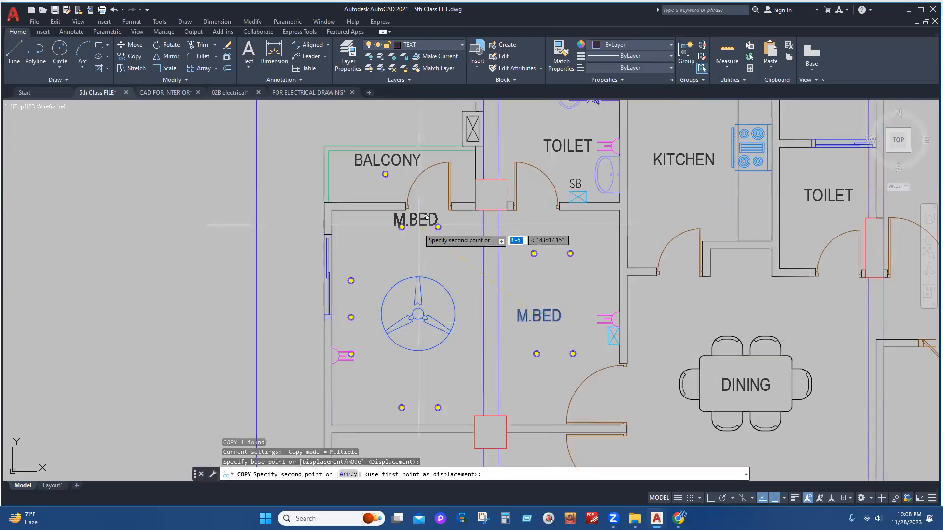
{"action": "scroll", "coordinate": [406, 241], "scroll_direction": "up", "scroll_amount": 4}
{"action": "key", "text": "Escape"}
- Change the text of the copied M.BED label below the upper ceiling lights to CL
{"action": "double_click", "coordinate": [383, 241]}
{"action": "type", "text": "CL"}
{"action": "left_click", "coordinate": [428, 268]}
{"action": "left_click", "coordinate": [346, 246]}
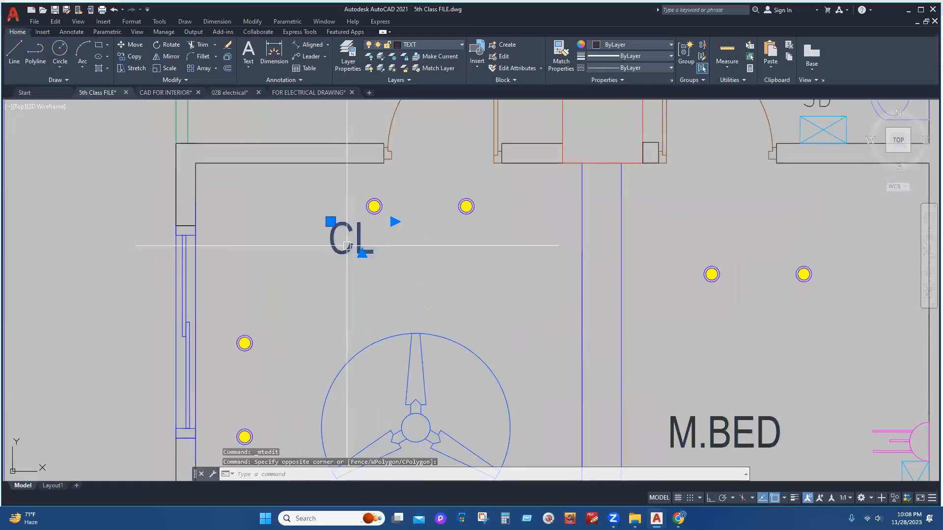
{"action": "left_click", "coordinate": [341, 233]}
{"action": "left_click", "coordinate": [340, 240]}
{"action": "key", "text": "Escape"}
{"action": "key", "text": "Escape"}
- Set the text height of the CL label to 4" and select the label
{"action": "double_click", "coordinate": [333, 243]}
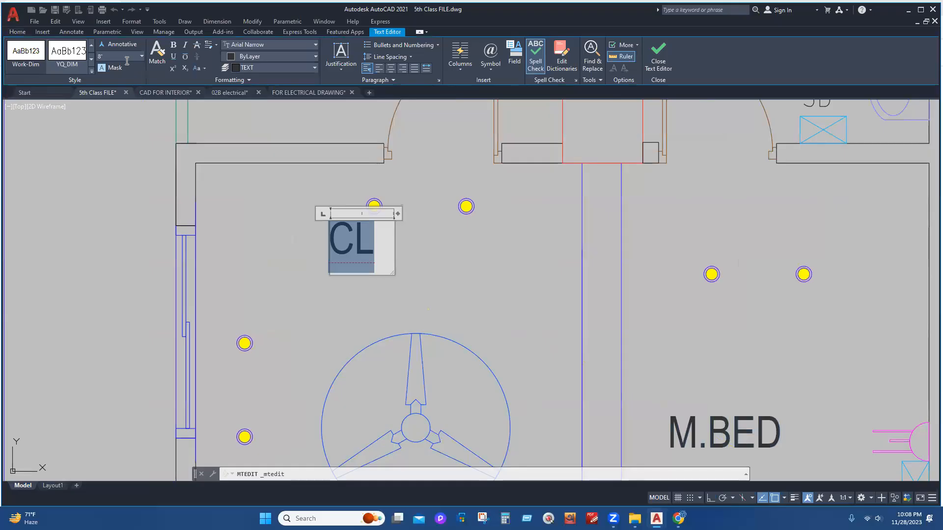
{"action": "type", "text": "4"}
{"action": "key", "text": "Return"}
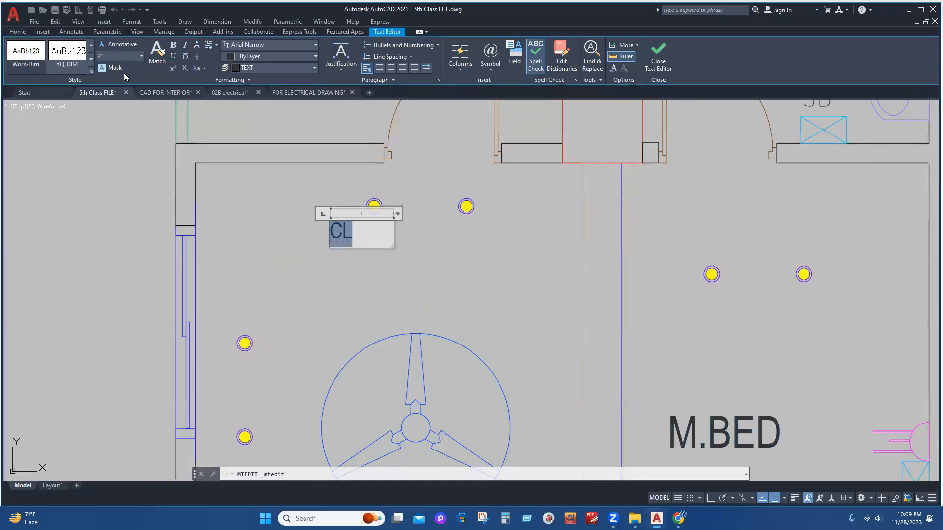
{"action": "left_click", "coordinate": [510, 337]}
{"action": "left_click", "coordinate": [358, 246]}
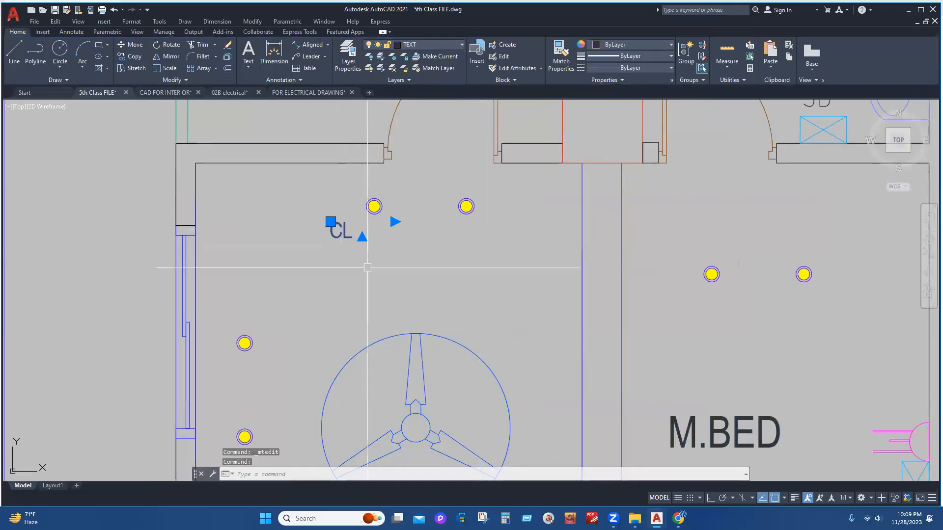
- Move the CL label directly beneath the left one of the master bedroom's two upper ceiling lights on the fan side
{"action": "key", "text": "m"}
{"action": "key", "text": "Return"}
{"action": "left_click", "coordinate": [378, 277]}
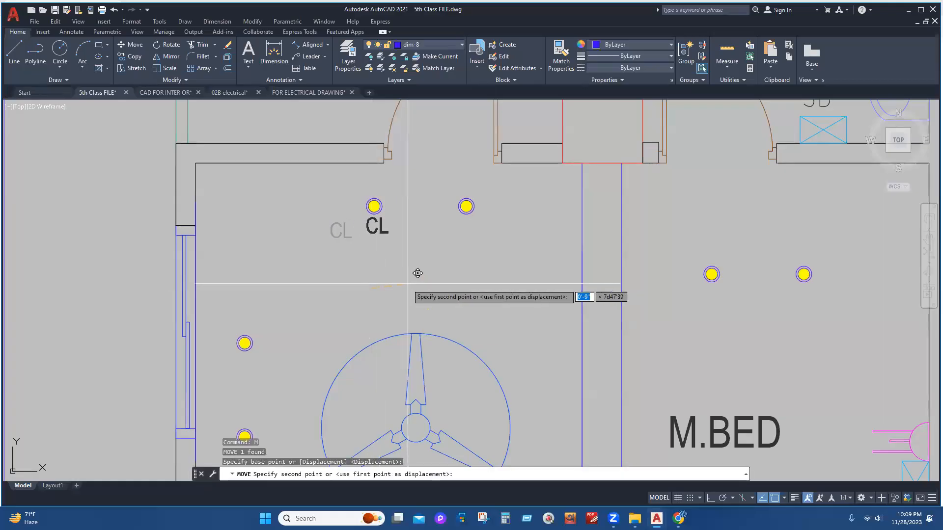
{"action": "left_click", "coordinate": [412, 273]}
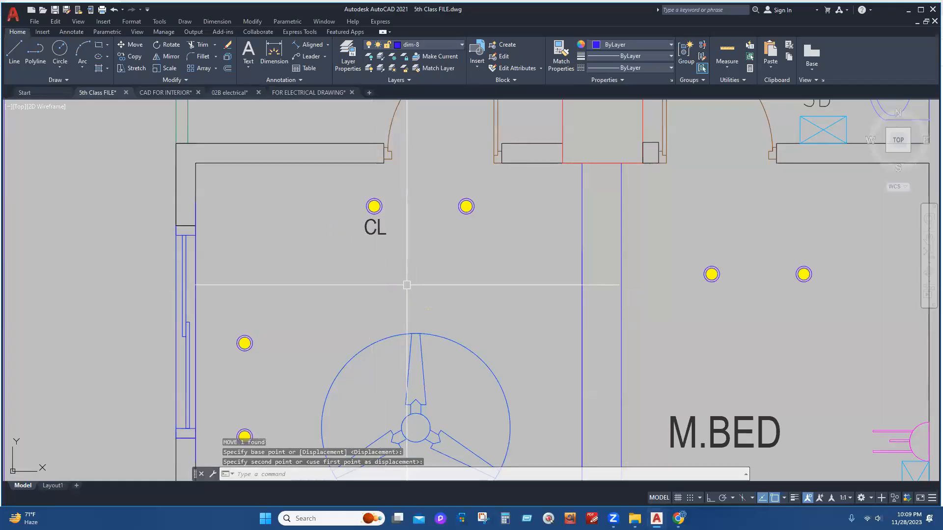
- Change the text of the CL label beneath the ceiling light to SP-1
{"action": "double_click", "coordinate": [382, 232]}
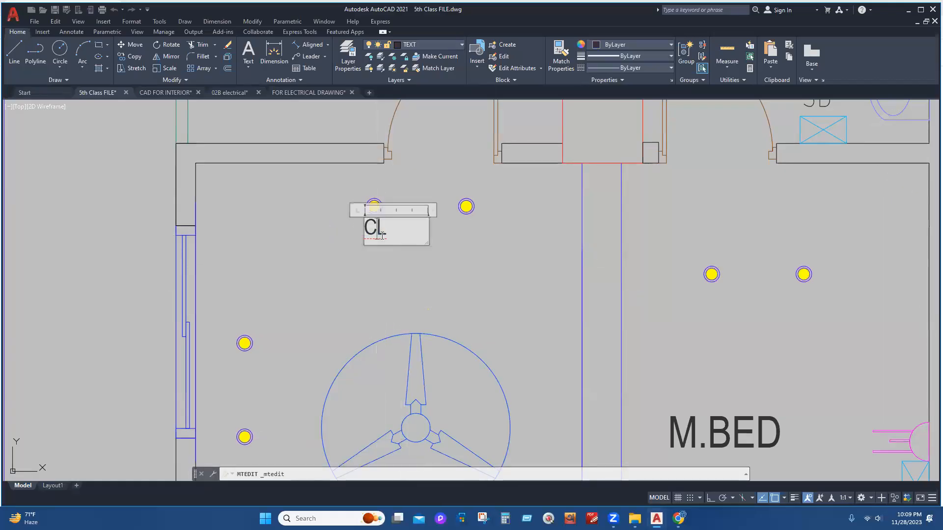
{"action": "left_click", "coordinate": [554, 347]}
{"action": "left_click", "coordinate": [379, 231]}
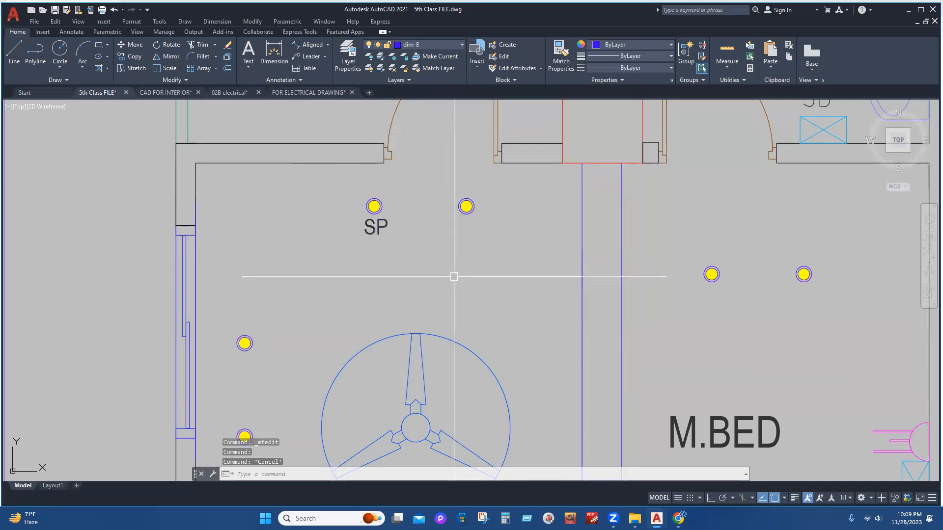
{"action": "double_click", "coordinate": [375, 228]}
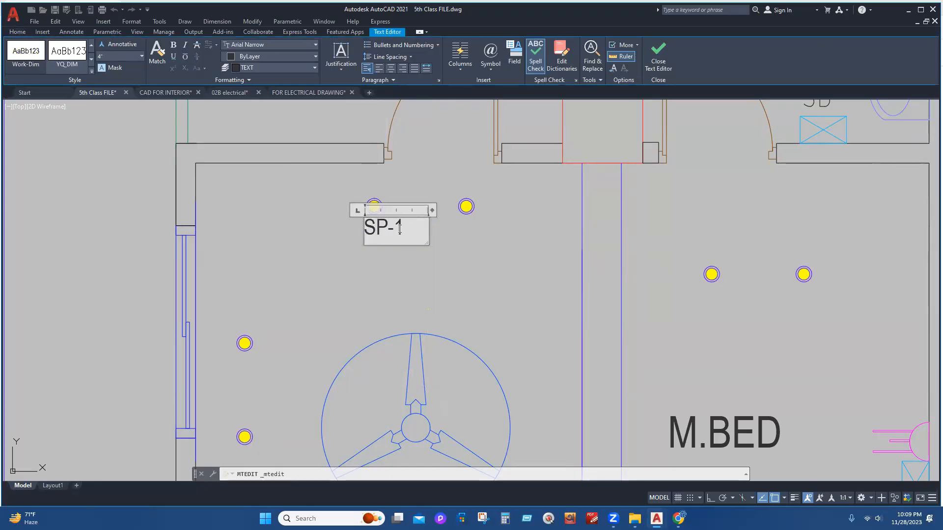
{"action": "left_click", "coordinate": [517, 275]}
- Move the SP-1 label slightly left so it sits centred beneath its ceiling light
{"action": "left_click", "coordinate": [382, 227]}
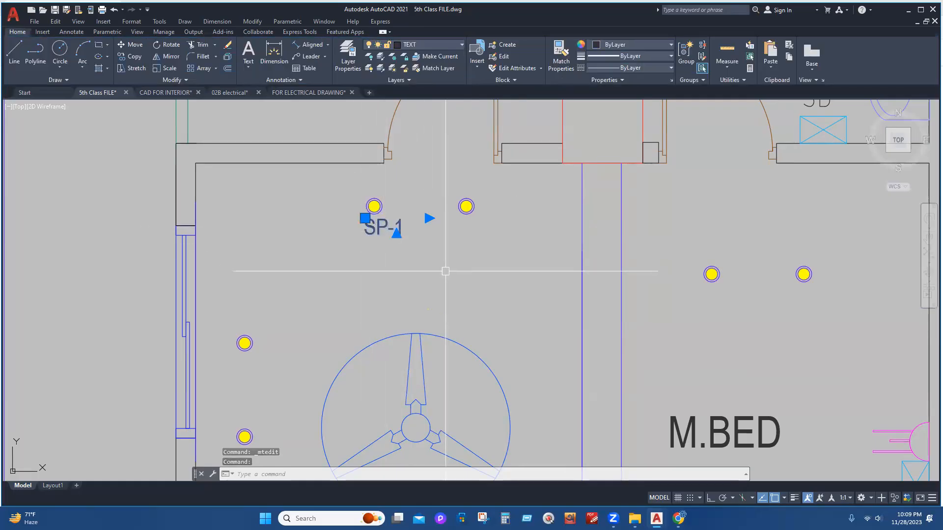
{"action": "type", "text": "m"}
{"action": "key", "text": "space"}
{"action": "left_click", "coordinate": [448, 272]}
{"action": "left_click", "coordinate": [440, 270]}
- Copy the SP-1 label beneath the neighbouring upper ceiling light and change the copy's text to SP-2
{"action": "left_click", "coordinate": [393, 233]}
{"action": "type", "text": "co"}
{"action": "key", "text": "space"}
{"action": "left_click", "coordinate": [413, 273]}
{"action": "left_click", "coordinate": [497, 274]}
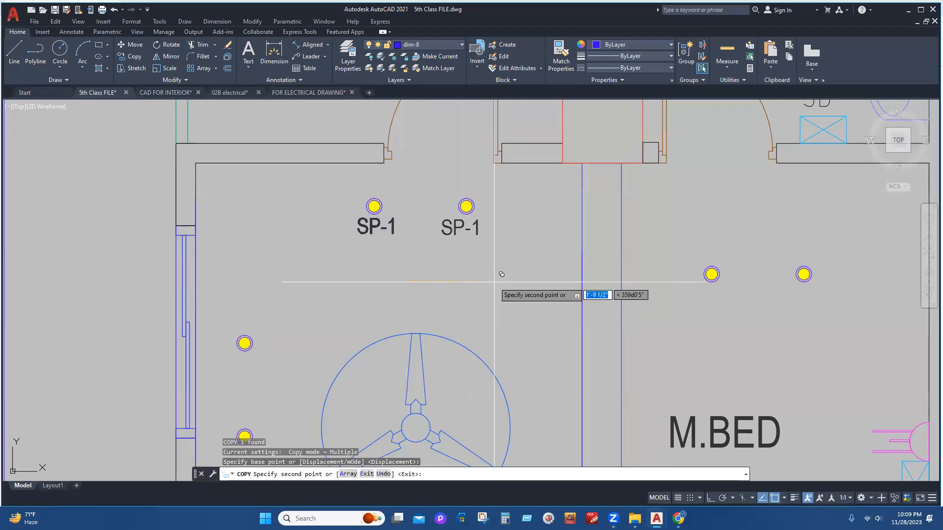
{"action": "key", "text": "Escape"}
{"action": "double_click", "coordinate": [474, 227]}
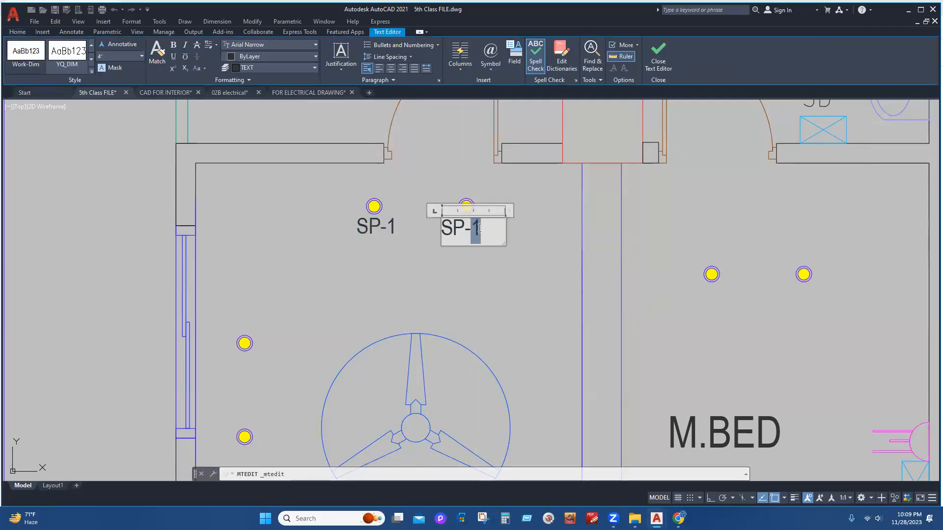
{"action": "type", "text": "2"}
{"action": "left_click", "coordinate": [481, 273]}
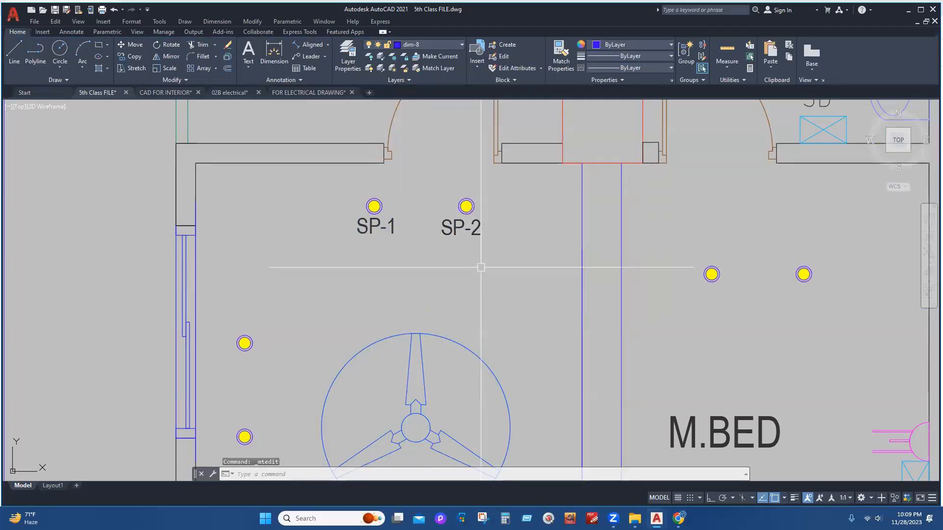
- Copy the SP-2 label beneath the left light above the M.BED room label and change the copy's text to SP-3
{"action": "left_click", "coordinate": [477, 227]}
{"action": "type", "text": "o"}
{"action": "key", "text": "Return"}
{"action": "left_click", "coordinate": [476, 252]}
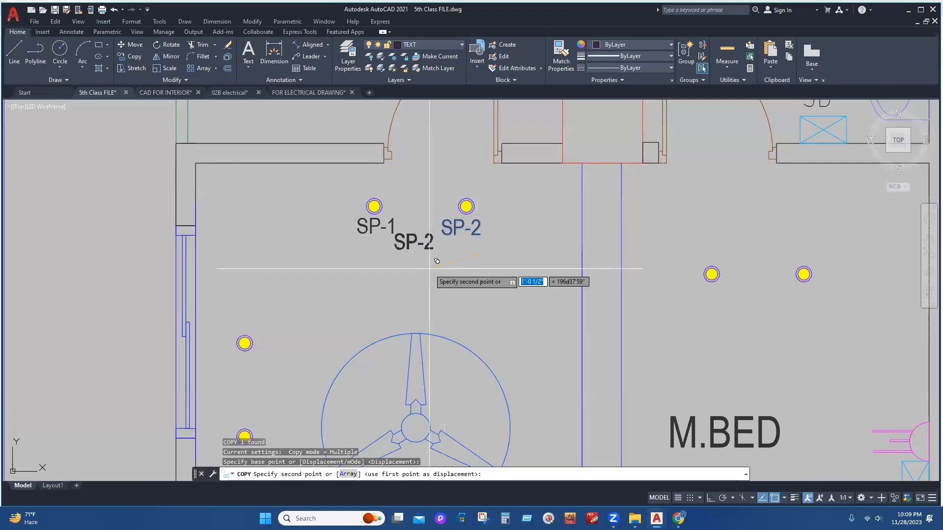
{"action": "left_click", "coordinate": [737, 314]}
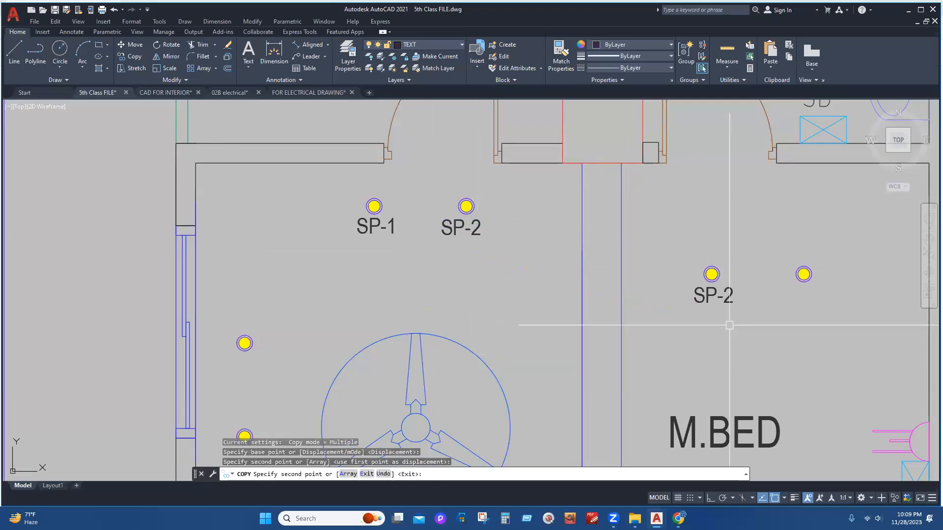
{"action": "key", "text": "Escape"}
{"action": "scroll", "coordinate": [553, 283], "scroll_direction": "down", "scroll_amount": 2}
{"action": "scroll", "coordinate": [553, 283], "scroll_direction": "down", "scroll_amount": 3}
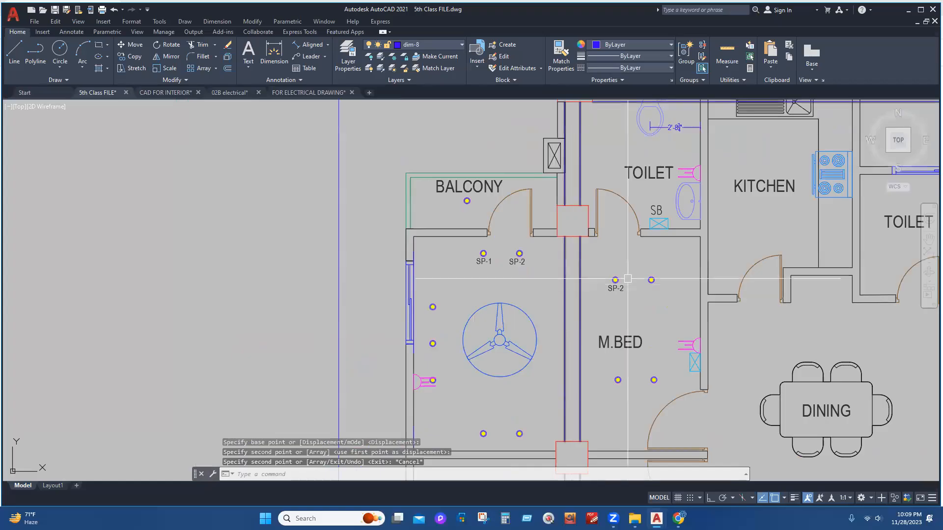
{"action": "scroll", "coordinate": [594, 282], "scroll_direction": "up", "scroll_amount": 5}
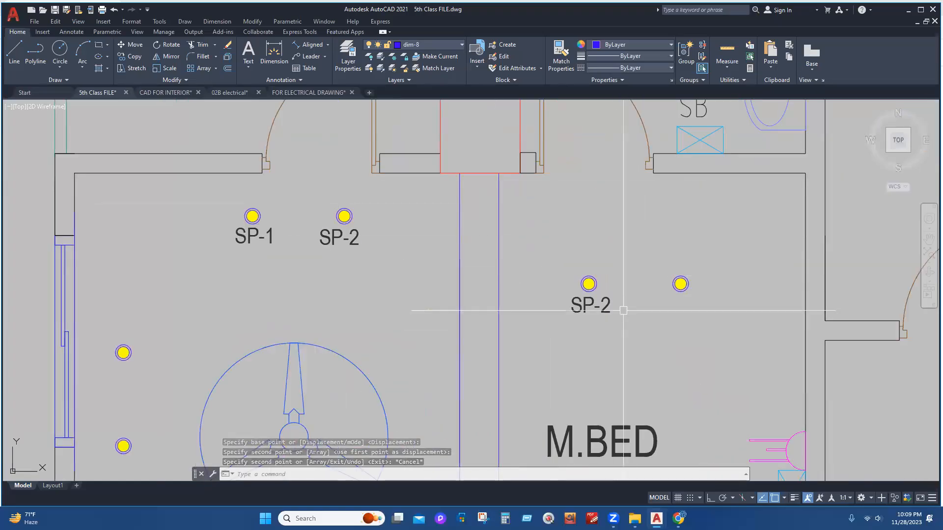
{"action": "double_click", "coordinate": [596, 304]}
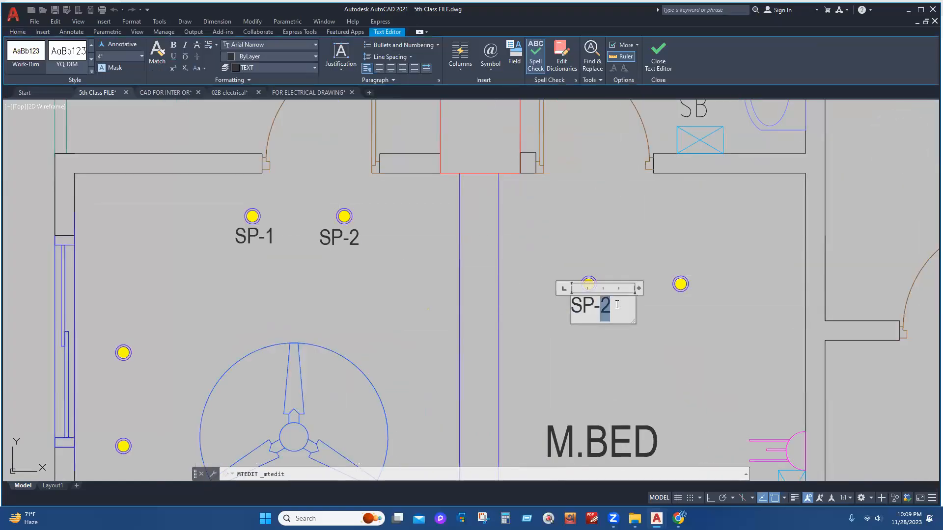
{"action": "left_click", "coordinate": [529, 227]}
- Copy the SP-3 label beside the master bedroom switch board and change the copy's text to SB
{"action": "scroll", "coordinate": [597, 293], "scroll_direction": "up", "scroll_amount": 2}
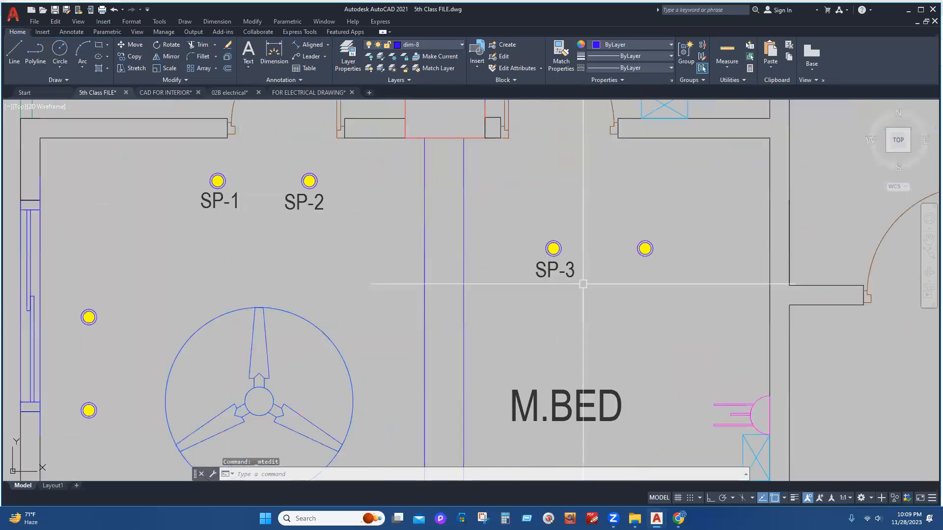
{"action": "left_click", "coordinate": [560, 274]}
{"action": "type", "text": "CO"}
{"action": "key", "text": "space"}
{"action": "left_click", "coordinate": [588, 283]}
{"action": "middle_click_drag", "start_coordinate": [630, 353], "coordinate": [539, 148]}
{"action": "scroll", "coordinate": [669, 255], "scroll_direction": "up", "scroll_amount": 4}
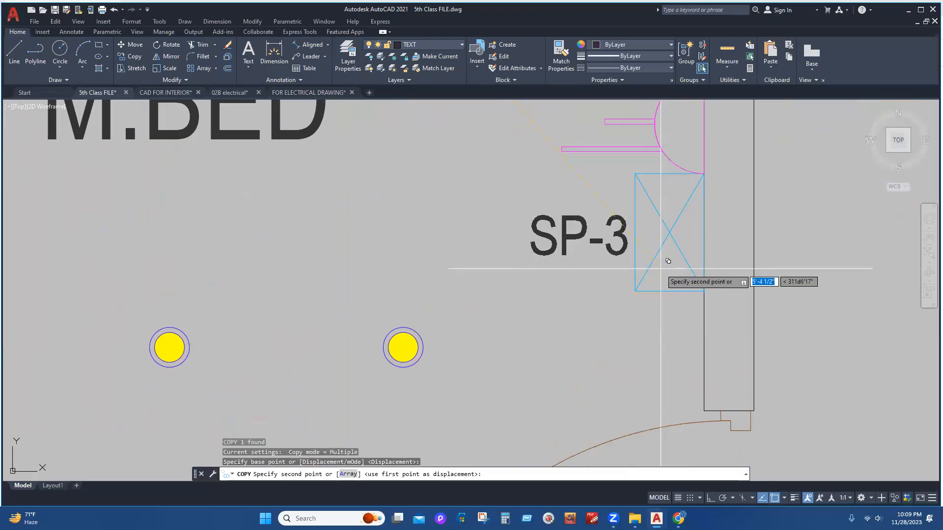
{"action": "key", "text": "Escape"}
{"action": "double_click", "coordinate": [634, 251]}
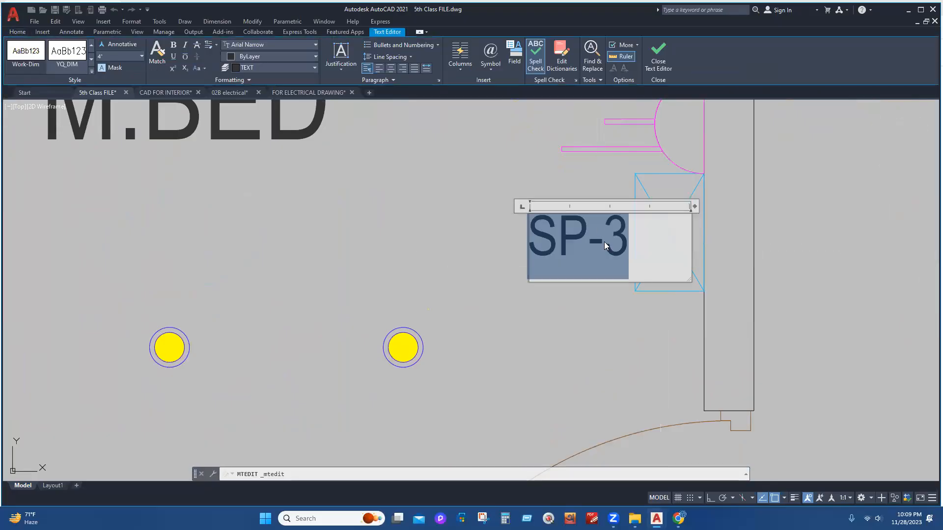
{"action": "type", "text": "SB"}
{"action": "left_click", "coordinate": [666, 296]}
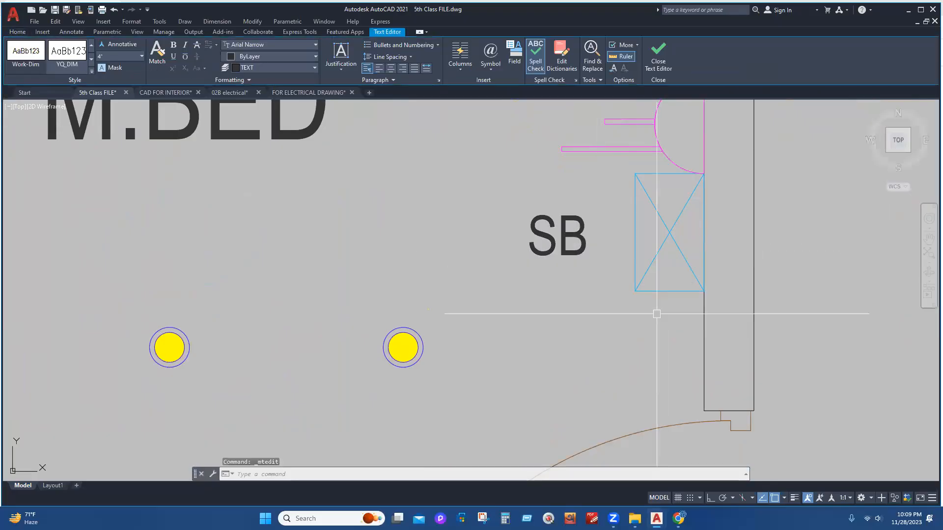
- Move the SB label close to the left edge of the master bedroom switch board
{"action": "middle_click_drag", "start_coordinate": [632, 273], "coordinate": [619, 333]}
{"action": "left_click", "coordinate": [574, 296]}
{"action": "type", "text": "m"}
{"action": "key", "text": "Return"}
{"action": "left_click", "coordinate": [740, 326]}
{"action": "left_click", "coordinate": [672, 277]}
{"action": "left_click", "coordinate": [603, 291]}
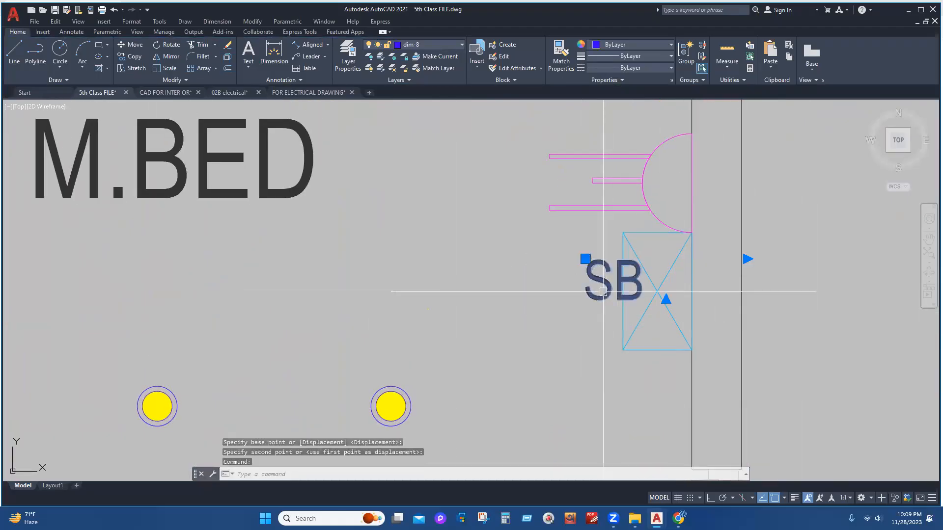
{"action": "type", "text": "m"}
{"action": "key", "text": "Return"}
{"action": "left_click", "coordinate": [801, 318]}
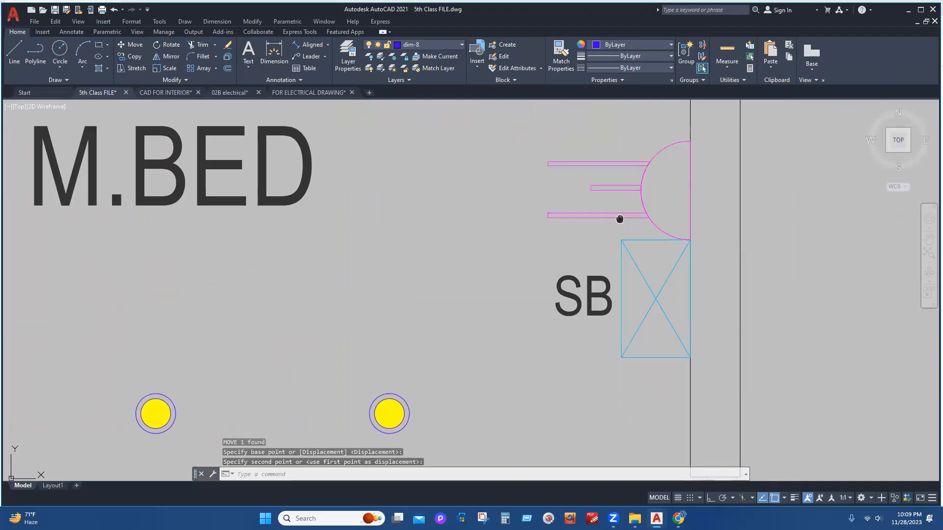
- Copy the SB label up beside the socket symbol above the master bedroom switch board
{"action": "middle_click_drag", "start_coordinate": [655, 370], "coordinate": [647, 456]}
{"action": "left_click", "coordinate": [590, 381]}
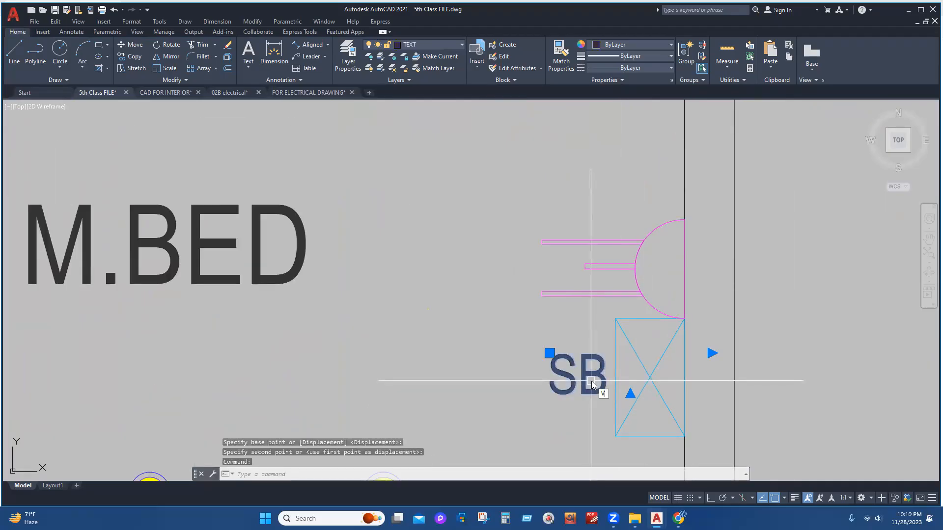
{"action": "key", "text": "Escape"}
{"action": "left_click", "coordinate": [585, 383]}
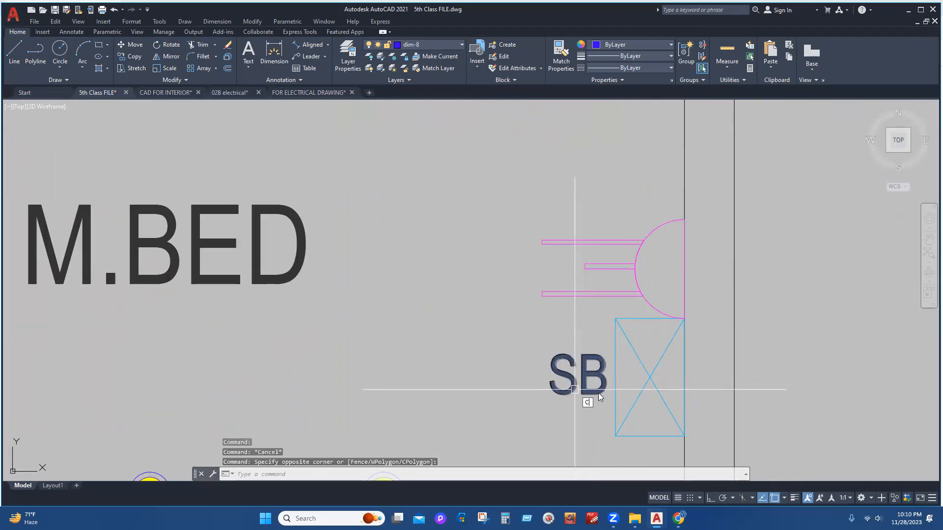
{"action": "key", "text": "Escape"}
{"action": "left_click", "coordinate": [582, 389]}
{"action": "left_click", "coordinate": [555, 389]}
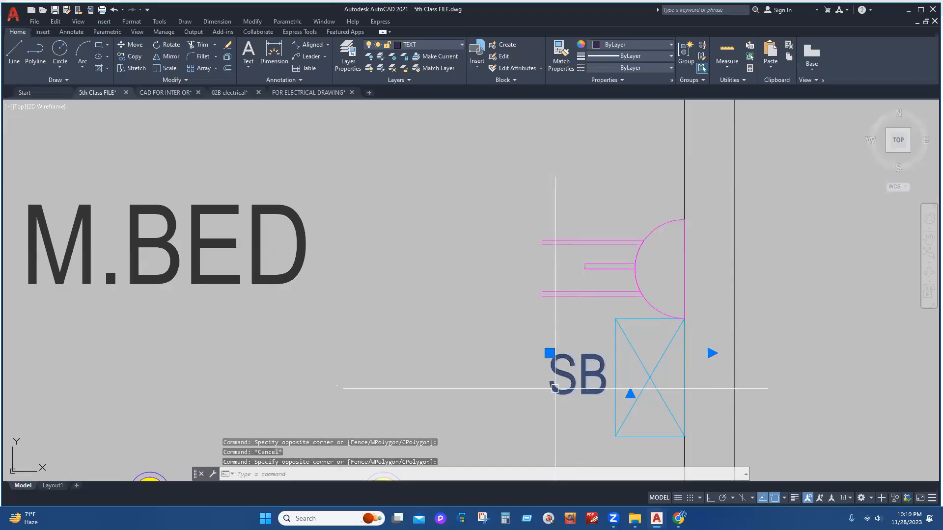
{"action": "type", "text": "CO"}
{"action": "key", "text": "space"}
{"action": "left_click", "coordinate": [567, 393]}
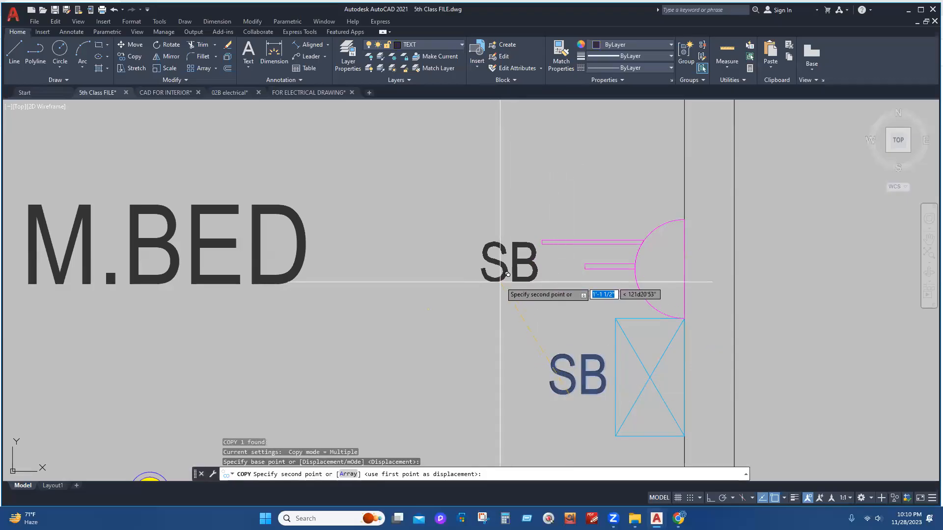
{"action": "left_click", "coordinate": [488, 290]}
{"action": "key", "text": "Escape"}
- Change the text of the copied SB label at the socket symbol to 3PIN.S
{"action": "left_click", "coordinate": [493, 277]}
{"action": "double_click", "coordinate": [524, 292]}
{"action": "type", "text": "3PIN"}
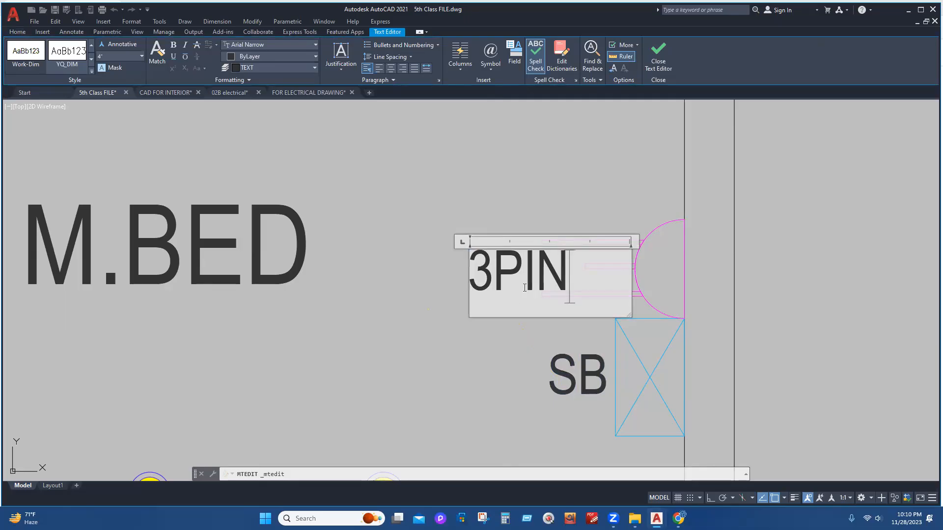
{"action": "left_click", "coordinate": [542, 213]}
- Move the 3PIN.S label left so it sits clear of the socket symbol's prongs
{"action": "left_click", "coordinate": [510, 267]}
{"action": "left_click", "coordinate": [508, 265]}
{"action": "left_click", "coordinate": [477, 263]}
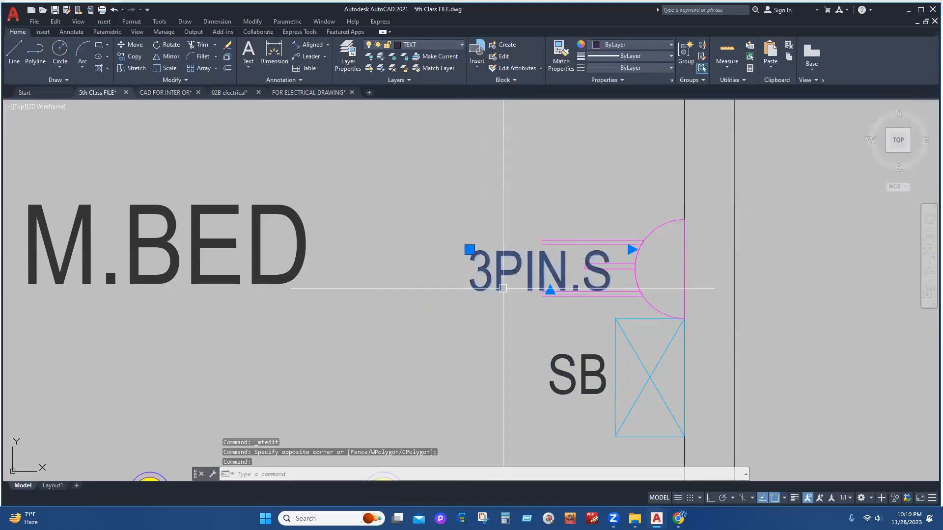
{"action": "type", "text": "m"}
{"action": "key", "text": "Return"}
{"action": "left_click", "coordinate": [781, 307]}
{"action": "left_click", "coordinate": [714, 300]}
- Compare the labelled master bedroom fixtures with the hatched ceiling plan alongside and review the whole layout
{"action": "scroll", "coordinate": [577, 274], "scroll_direction": "down", "scroll_amount": 5}
{"action": "mouse_move", "coordinate": [611, 263]}
{"action": "middle_mouse_down"}
{"action": "mouse_move", "coordinate": [625, 363]}
{"action": "mouse_move", "coordinate": [656, 353]}
{"action": "mouse_move", "coordinate": [646, 363]}
{"action": "middle_mouse_up"}
{"action": "scroll", "coordinate": [615, 331], "scroll_direction": "down", "scroll_amount": 4}
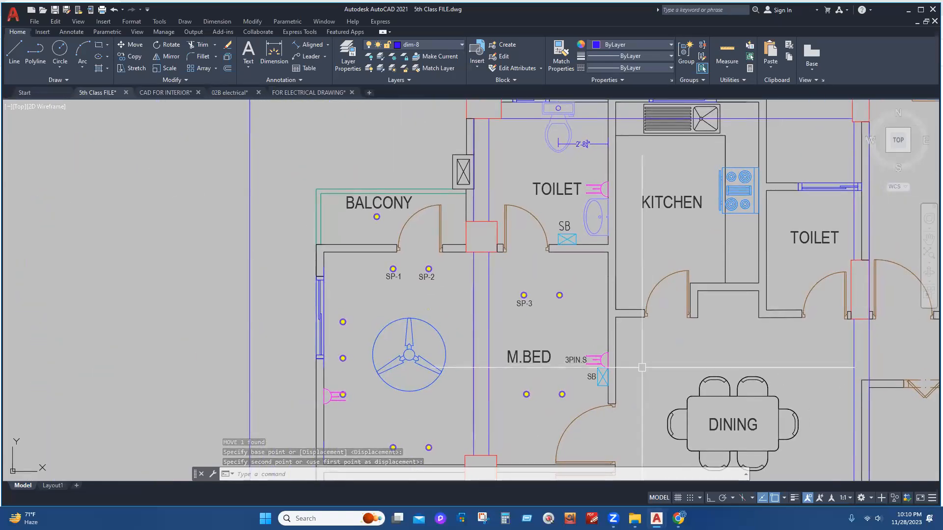
{"action": "scroll", "coordinate": [515, 277], "scroll_direction": "down", "scroll_amount": 6}
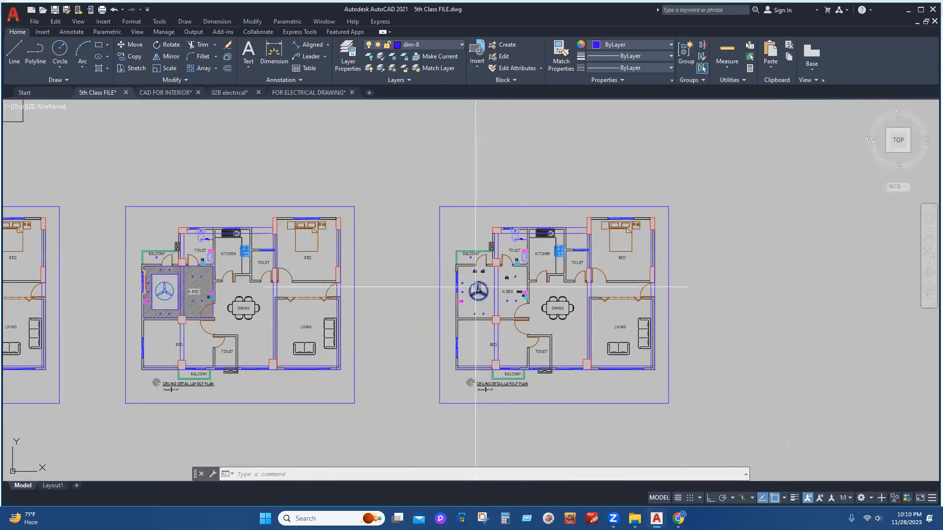
{"action": "scroll", "coordinate": [476, 287], "scroll_direction": "up", "scroll_amount": 6}
{"action": "middle_click_drag", "start_coordinate": [561, 330], "coordinate": [564, 369]}
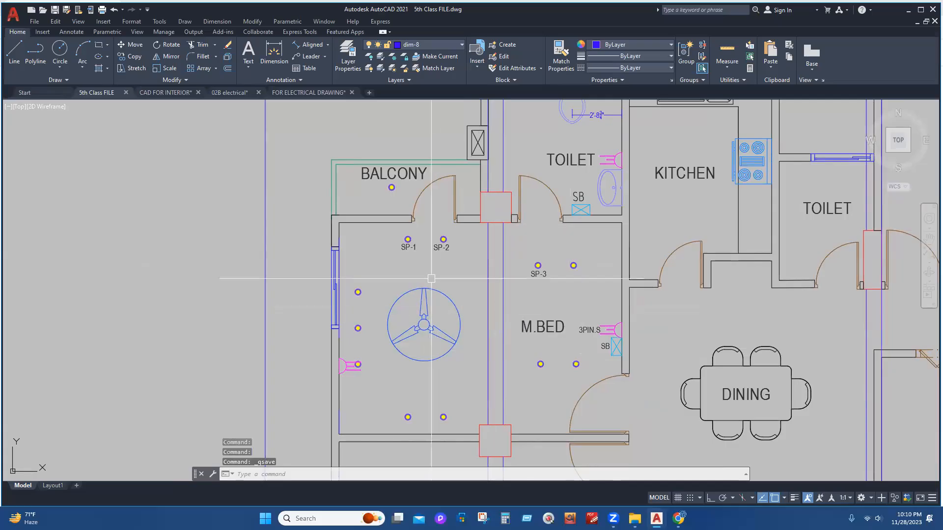
{"action": "scroll", "coordinate": [461, 254], "scroll_direction": "down", "scroll_amount": 8}
{"action": "scroll", "coordinate": [564, 295], "scroll_direction": "up", "scroll_amount": 6}
{"action": "mouse_move", "coordinate": [459, 296]}
{"action": "middle_mouse_down"}
{"action": "mouse_move", "coordinate": [648, 294]}
{"action": "mouse_move", "coordinate": [820, 276]}
{"action": "middle_mouse_up"}
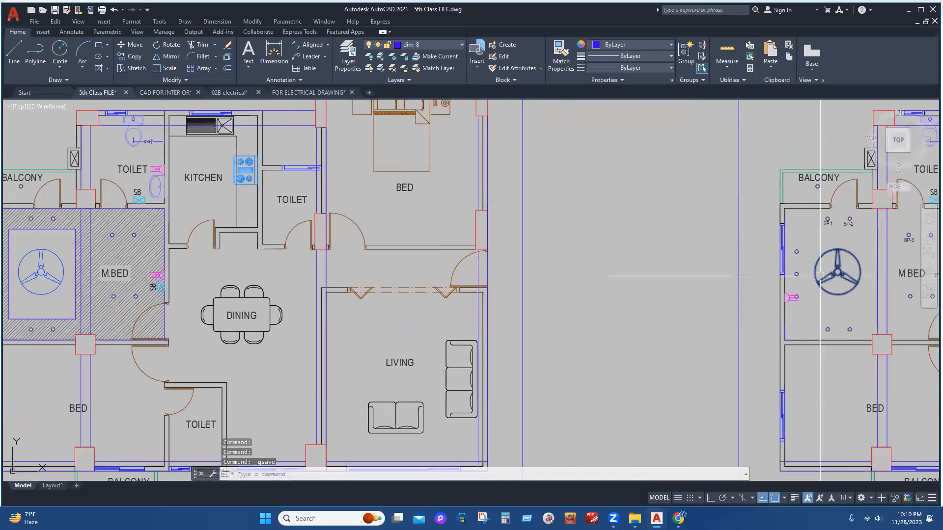
{"action": "mouse_move", "coordinate": [27, 349]}
{"action": "middle_mouse_down"}
{"action": "mouse_move", "coordinate": [126, 340]}
{"action": "mouse_move", "coordinate": [225, 356]}
{"action": "middle_mouse_up"}
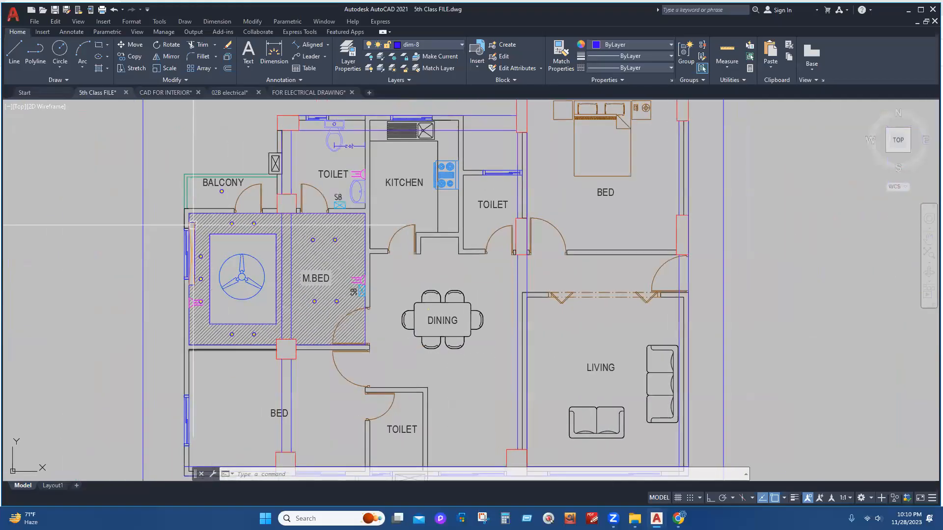
{"action": "middle_click_drag", "start_coordinate": [499, 322], "coordinate": [108, 344]}
{"action": "middle_click_drag", "start_coordinate": [643, 251], "coordinate": [596, 253]}
{"action": "middle_click_drag", "start_coordinate": [748, 305], "coordinate": [562, 305]}
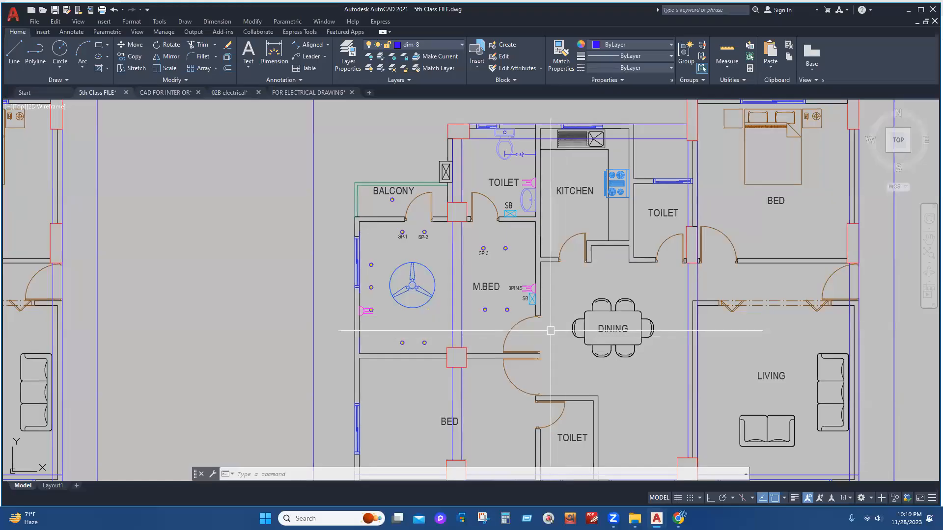
{"action": "scroll", "coordinate": [437, 299], "scroll_direction": "up", "scroll_amount": 4}
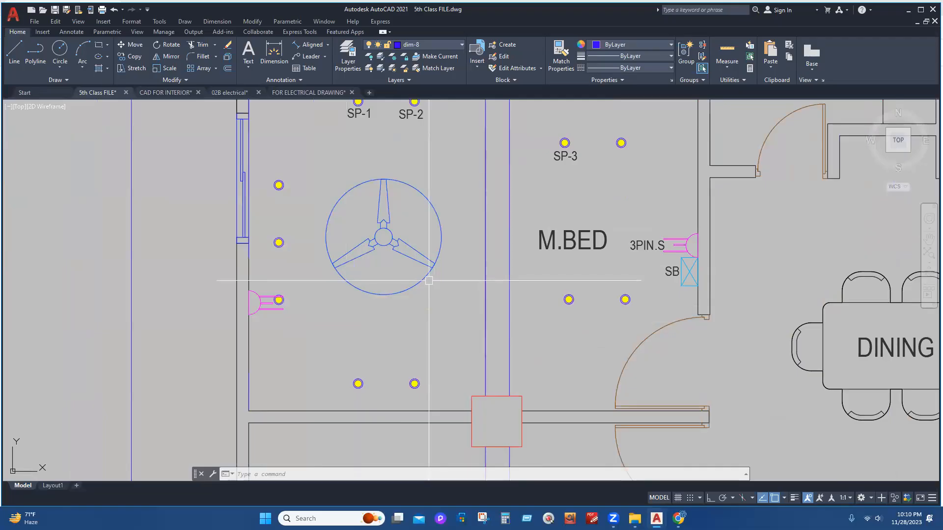
{"action": "scroll", "coordinate": [429, 280], "scroll_direction": "down", "scroll_amount": 6}
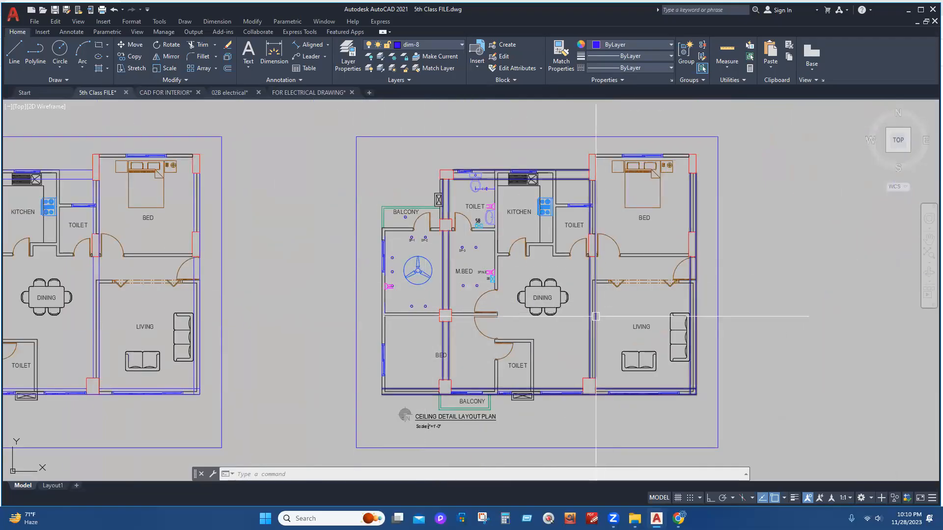
{"action": "scroll", "coordinate": [397, 244], "scroll_direction": "up", "scroll_amount": 2}
{"action": "scroll", "coordinate": [398, 244], "scroll_direction": "up", "scroll_amount": 2}
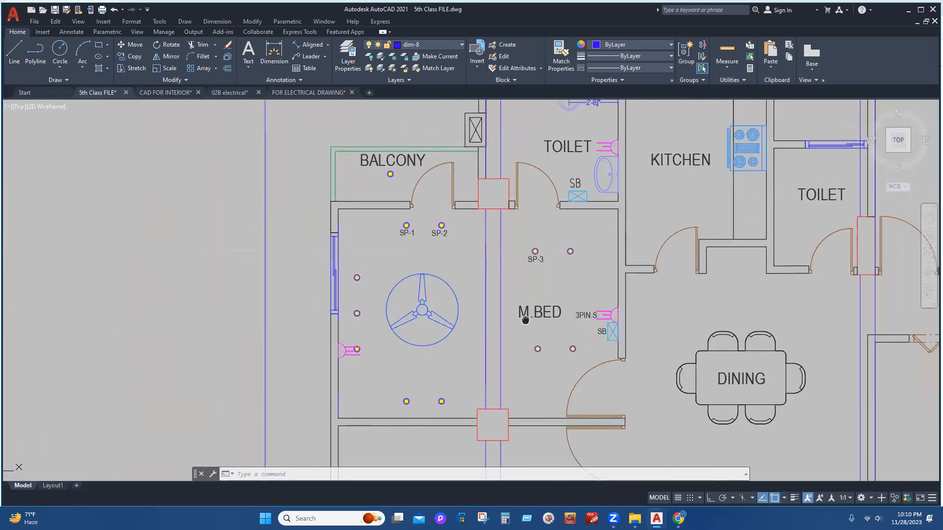
- Save the drawing, then draw a spline from the centre of the master bedroom switch board to the ceiling fan's hub
{"action": "key", "text": "ctrl+s"}
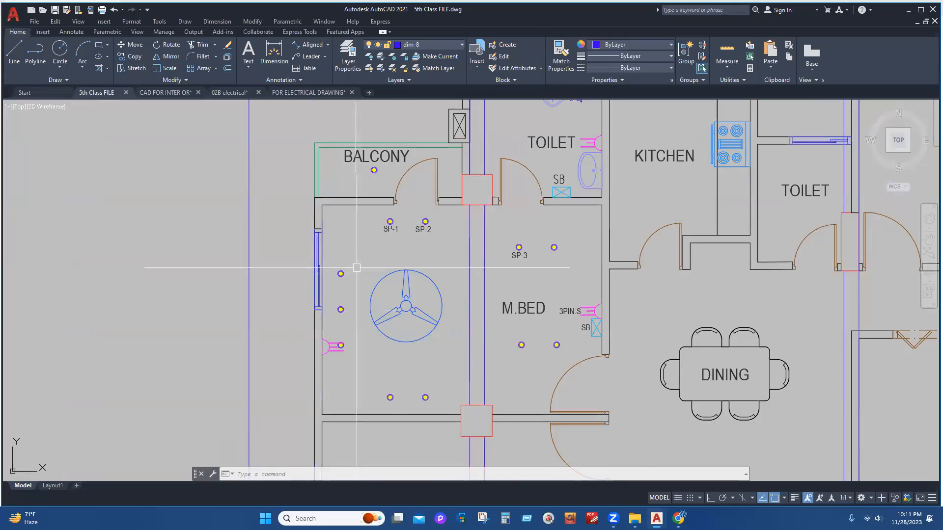
{"action": "middle_click_drag", "start_coordinate": [460, 340], "coordinate": [369, 335]}
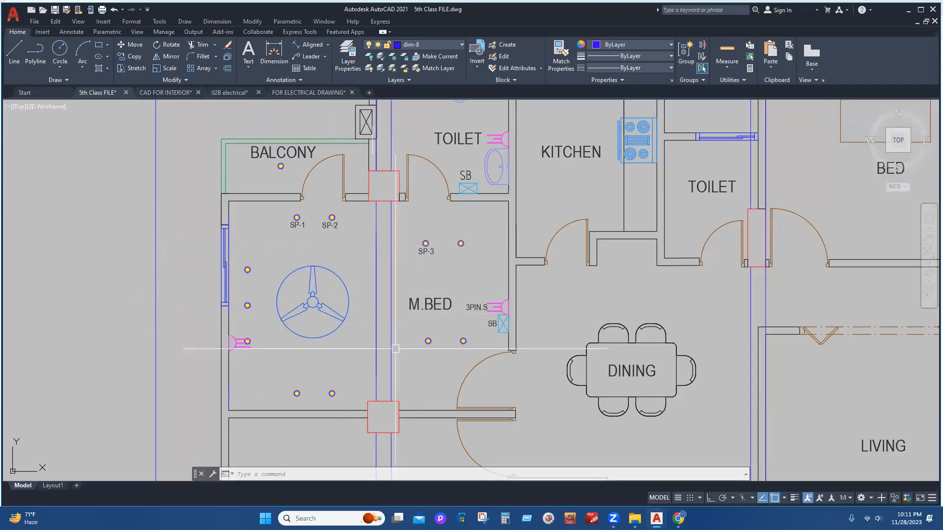
{"action": "left_click", "coordinate": [67, 82]}
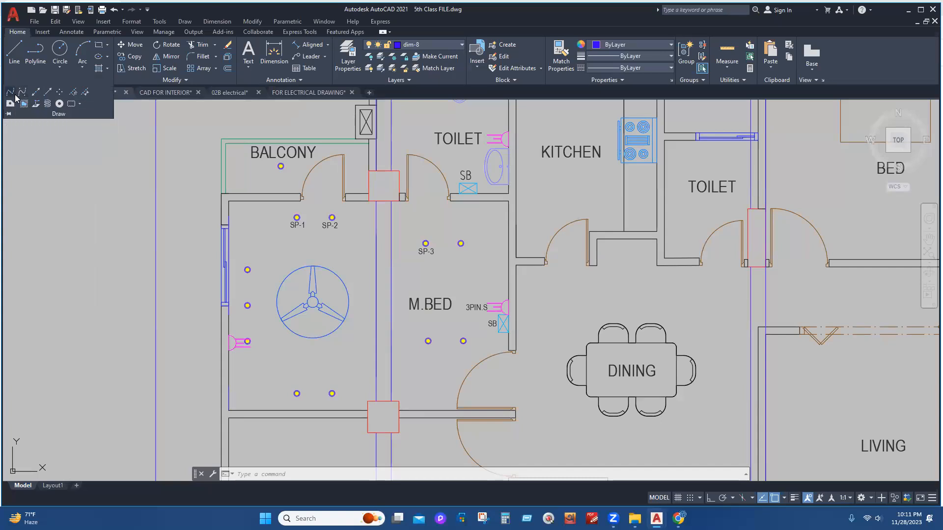
{"action": "left_click", "coordinate": [22, 94]}
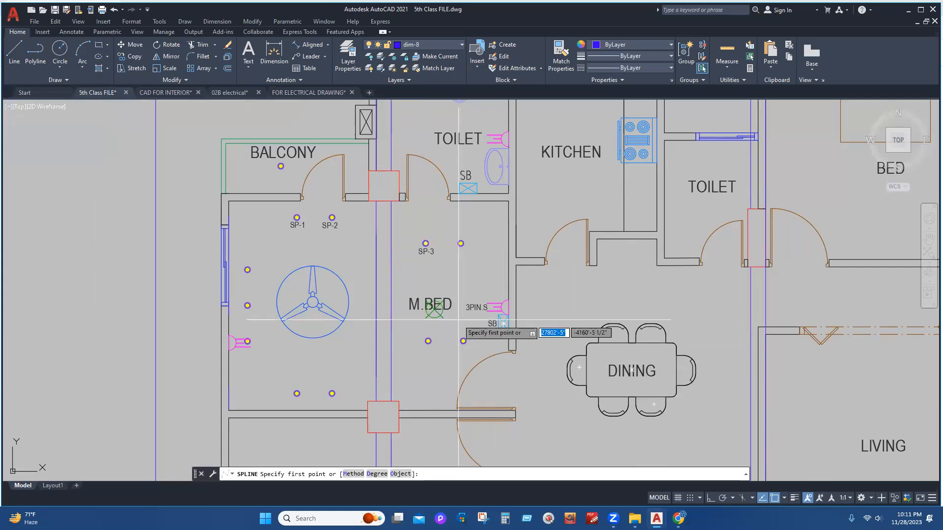
{"action": "scroll", "coordinate": [457, 325], "scroll_direction": "up", "scroll_amount": 2}
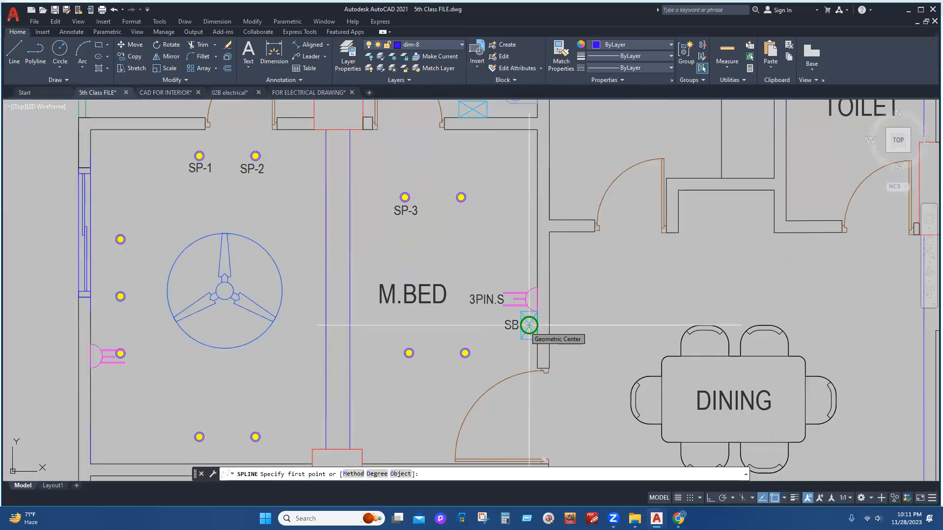
{"action": "left_click", "coordinate": [528, 325]}
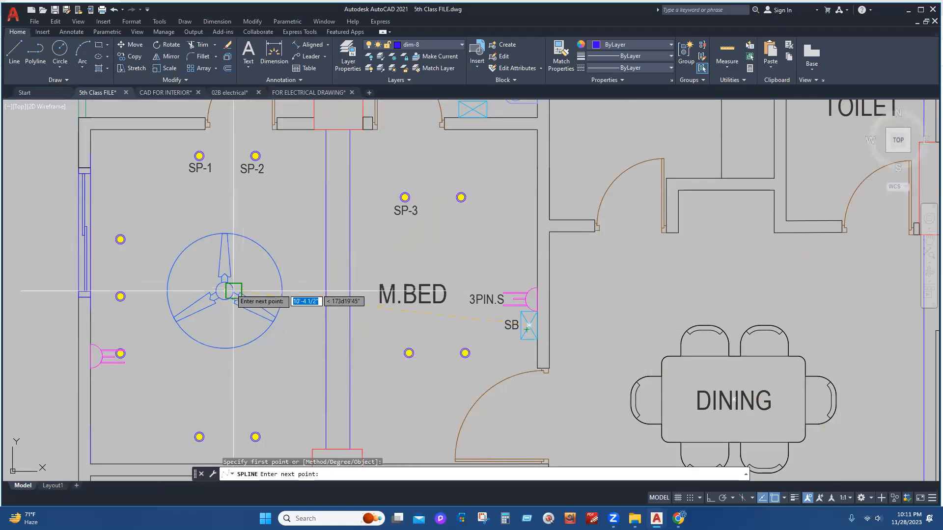
{"action": "left_click", "coordinate": [224, 291]}
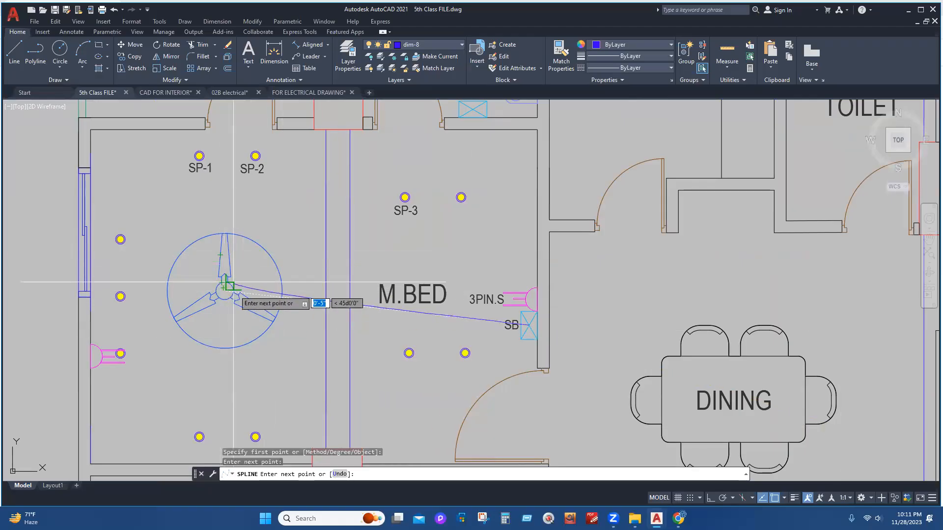
{"action": "key", "text": "Return"}
{"action": "key", "text": "Return"}
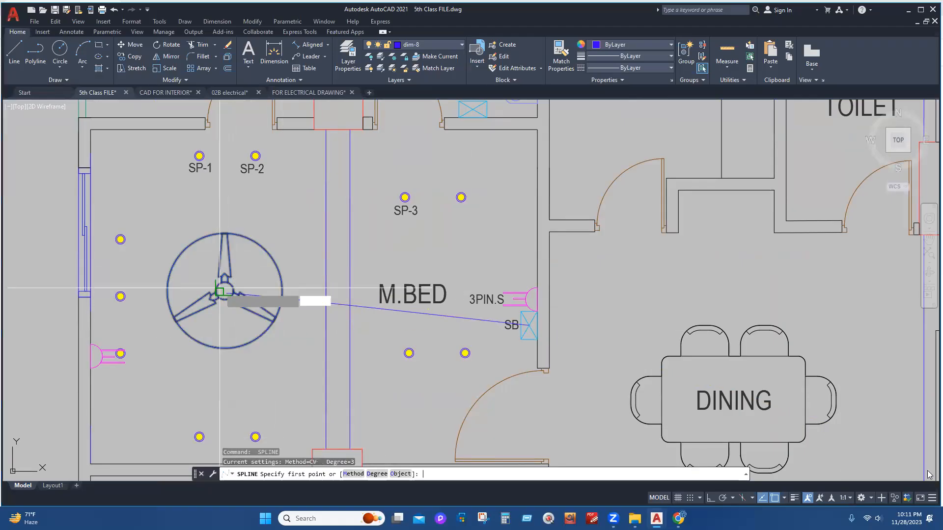
{"action": "key", "text": "Escape"}
- Draw a spline from the master bedroom switch board to the unlabelled light right of SP-3
{"action": "middle_click_drag", "start_coordinate": [607, 184], "coordinate": [624, 221]}
{"action": "right_click", "coordinate": [474, 214]}
{"action": "left_click", "coordinate": [511, 221]}
{"action": "scroll", "coordinate": [528, 358], "scroll_direction": "up", "scroll_amount": 4}
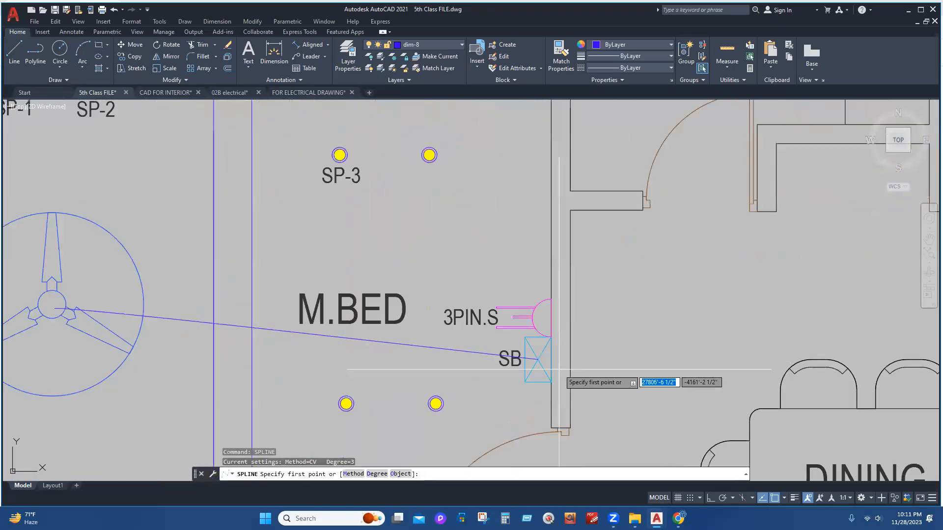
{"action": "scroll", "coordinate": [521, 353], "scroll_direction": "down", "scroll_amount": 2}
{"action": "left_click", "coordinate": [521, 353]}
{"action": "scroll", "coordinate": [522, 353], "scroll_direction": "down", "scroll_amount": 2}
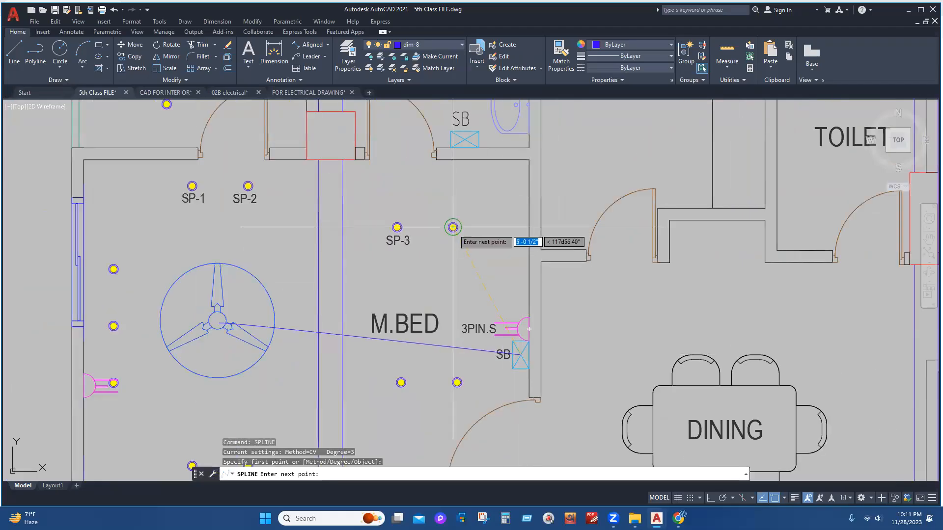
{"action": "left_click", "coordinate": [448, 227]}
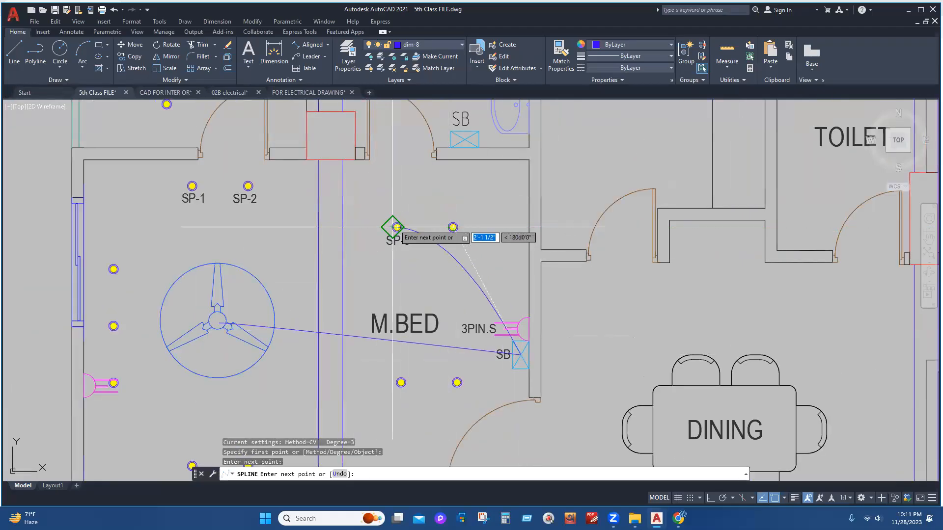
{"action": "left_click", "coordinate": [397, 227]}
{"action": "key", "text": "ctrl+z"}
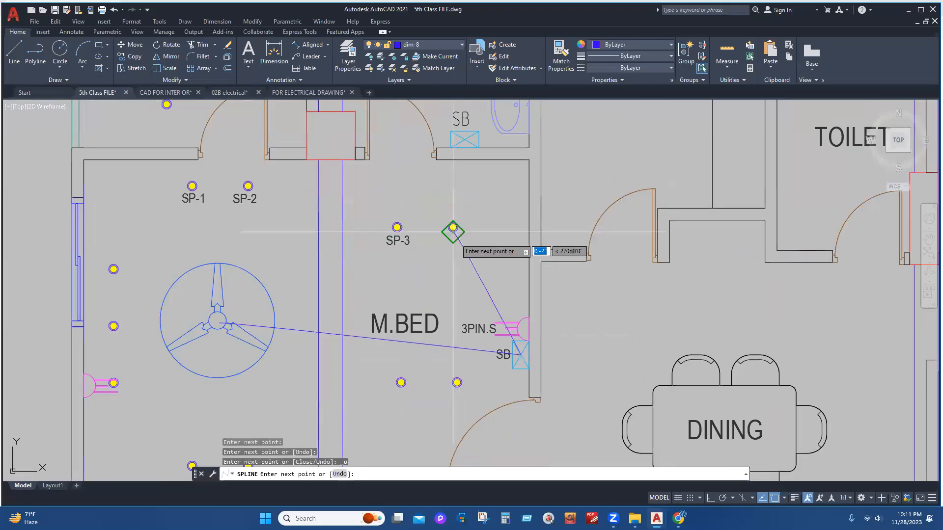
{"action": "scroll", "coordinate": [453, 227], "scroll_direction": "up", "scroll_amount": 6}
{"action": "left_click", "coordinate": [439, 226]}
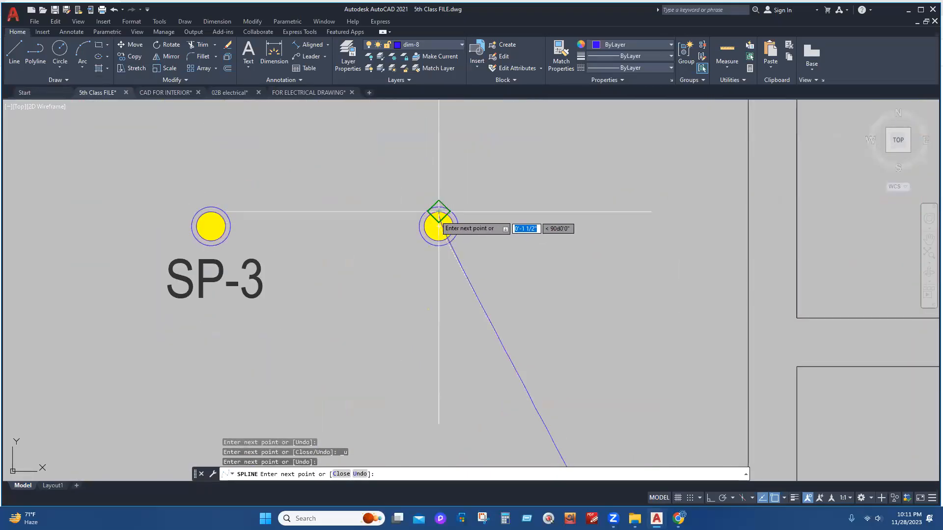
{"action": "key", "text": "Return"}
{"action": "key", "text": "Return"}
{"action": "scroll", "coordinate": [491, 224], "scroll_direction": "down", "scroll_amount": 6}
{"action": "key", "text": "Escape"}
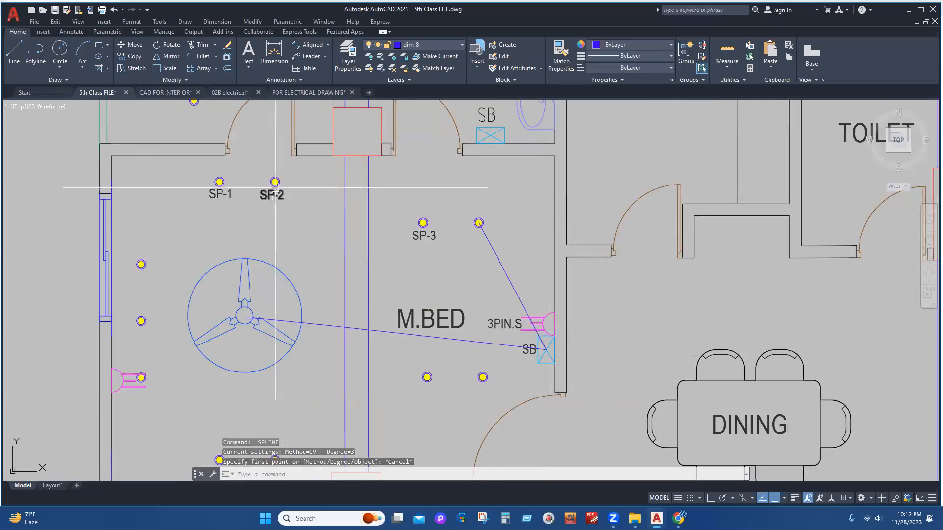
- Try linking the unlabelled light to SP-3 and onward towards SP-2 with a polyline
{"action": "scroll", "coordinate": [535, 339], "scroll_direction": "down", "scroll_amount": 5}
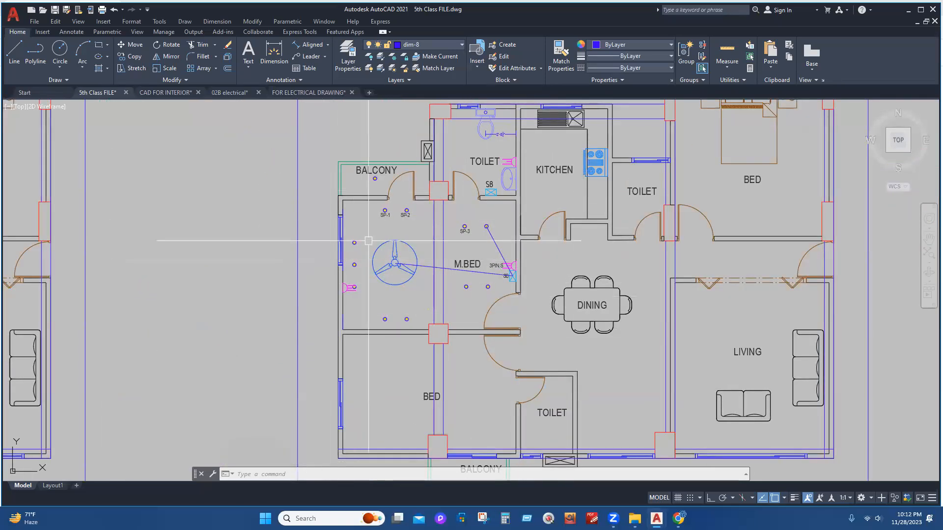
{"action": "scroll", "coordinate": [517, 203], "scroll_direction": "up", "scroll_amount": 4}
{"action": "left_click", "coordinate": [35, 54]}
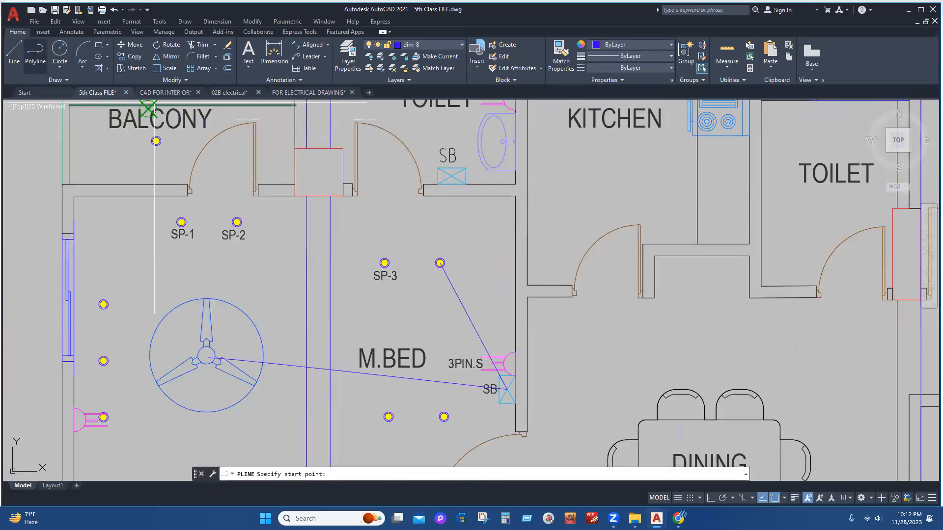
{"action": "scroll", "coordinate": [394, 258], "scroll_direction": "up", "scroll_amount": 4}
{"action": "left_click", "coordinate": [510, 269]}
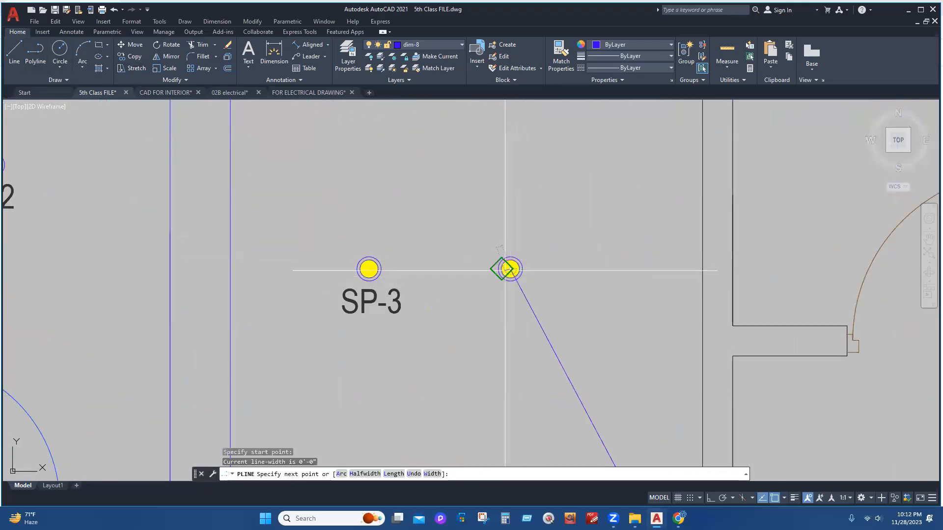
{"action": "left_click", "coordinate": [369, 269]}
{"action": "scroll", "coordinate": [589, 324], "scroll_direction": "down", "scroll_amount": 6}
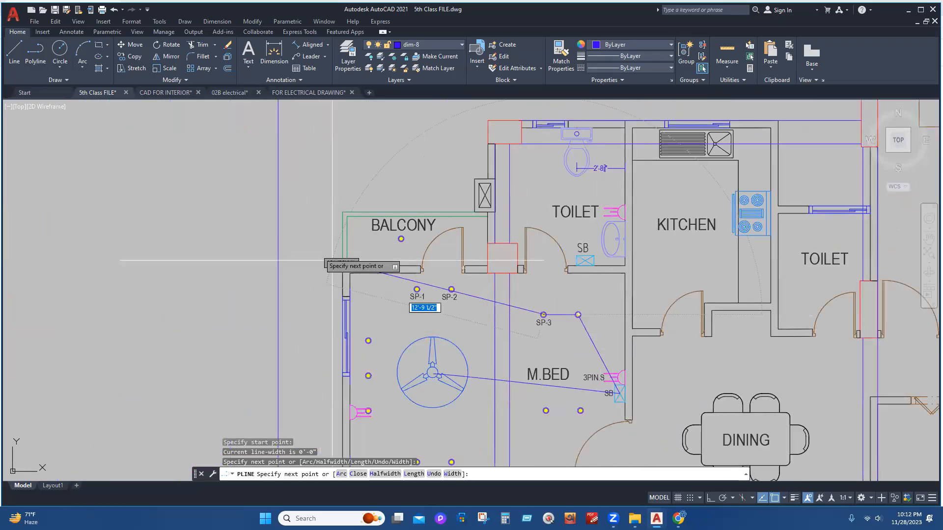
{"action": "scroll", "coordinate": [432, 290], "scroll_direction": "up", "scroll_amount": 4}
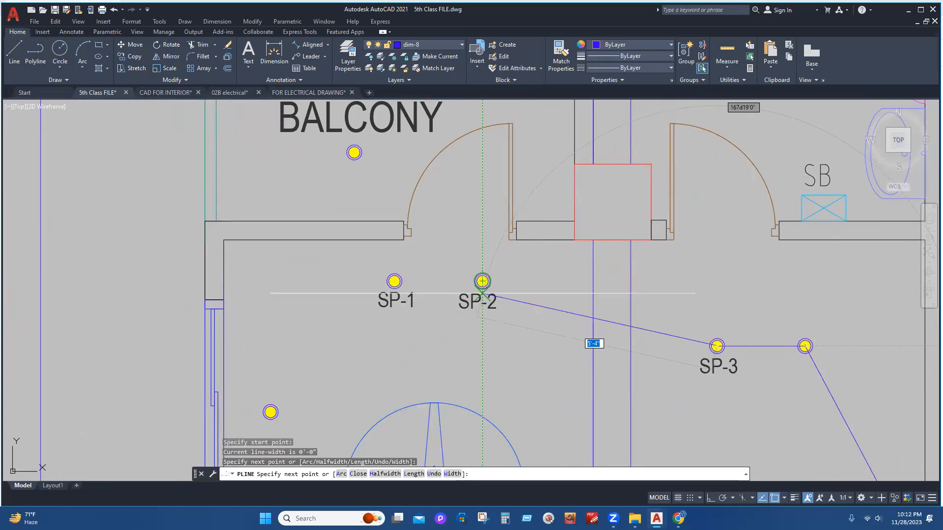
{"action": "scroll", "coordinate": [388, 279], "scroll_direction": "down", "scroll_amount": 6}
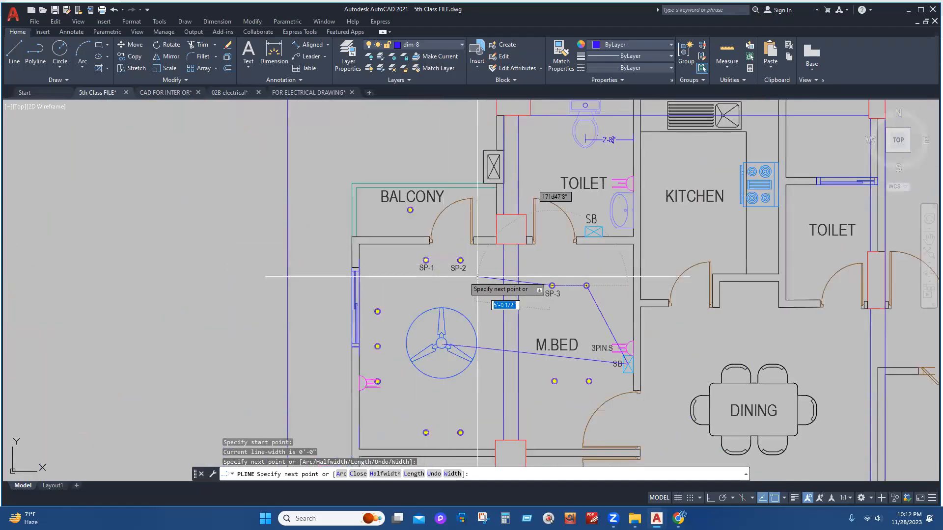
{"action": "key", "text": "Escape"}
- Delete the polyline between SP-3 and the neighbouring light
{"action": "scroll", "coordinate": [598, 319], "scroll_direction": "up", "scroll_amount": 2}
{"action": "left_click", "coordinate": [550, 266]}
{"action": "key", "text": "Delete"}
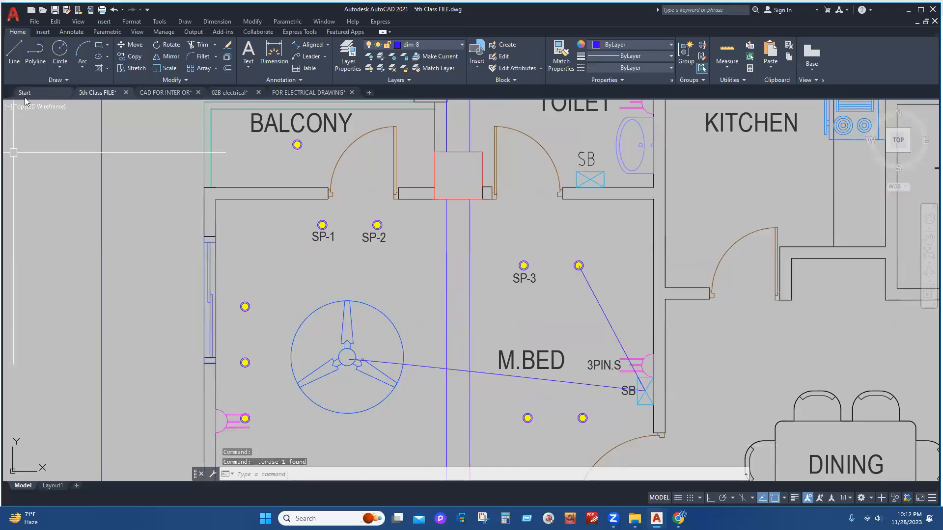
{"action": "key", "text": "Return"}
{"action": "key", "text": "Escape"}
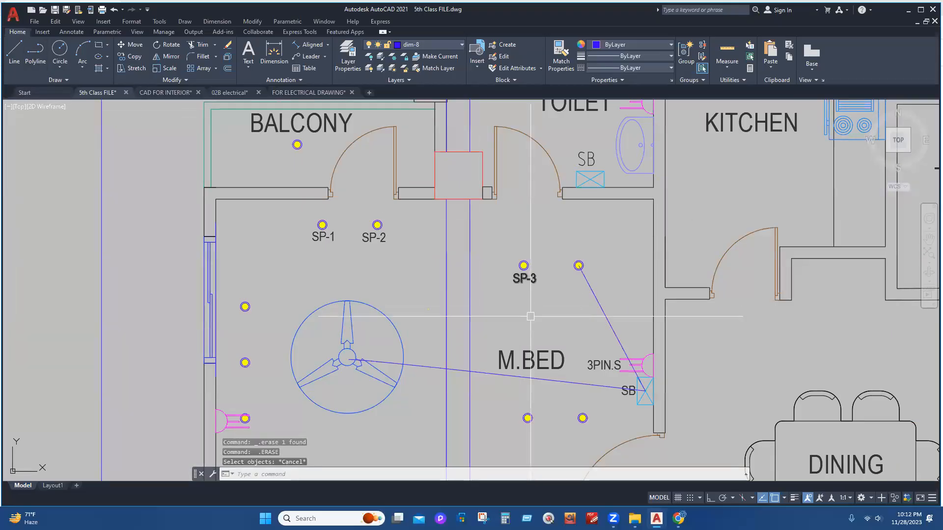
- Draw a spline from the master bedroom switch board to the SP-3 light
{"action": "left_click", "coordinate": [56, 81]}
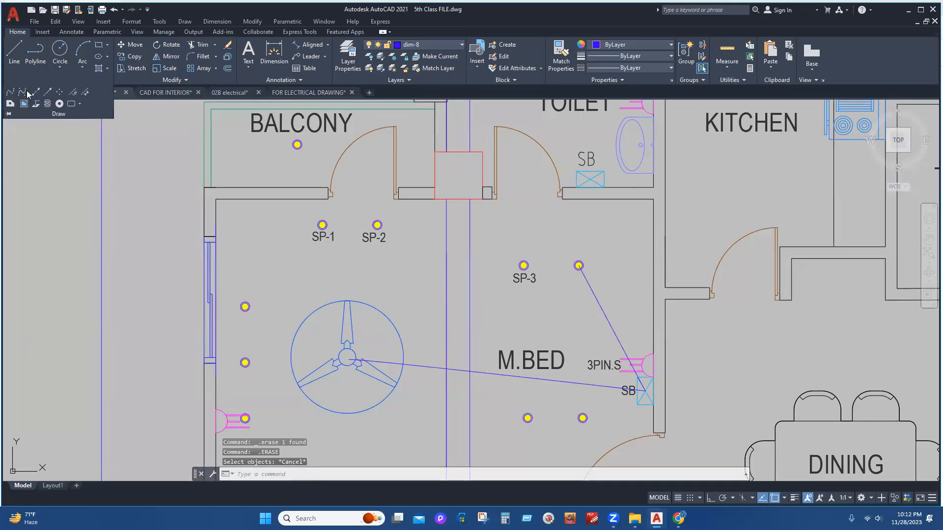
{"action": "left_click", "coordinate": [22, 92]}
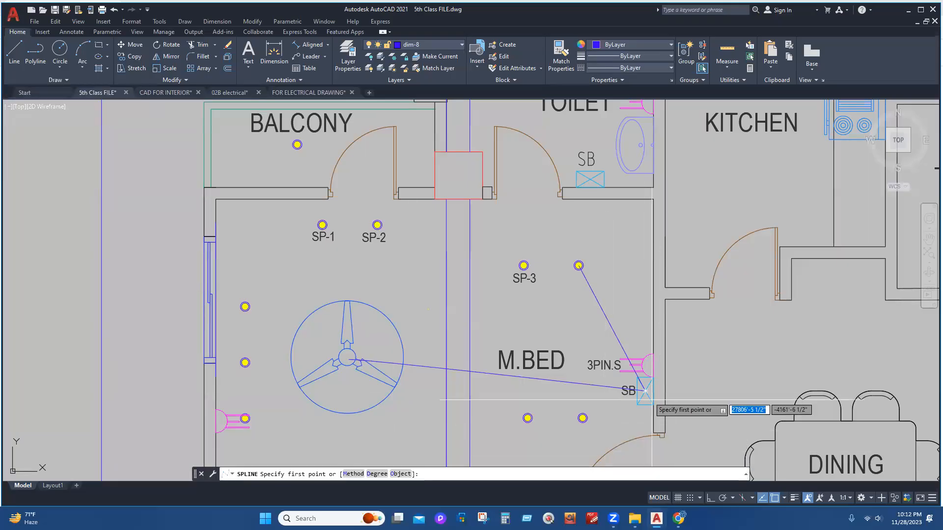
{"action": "left_click", "coordinate": [644, 390]}
{"action": "left_click", "coordinate": [523, 266]}
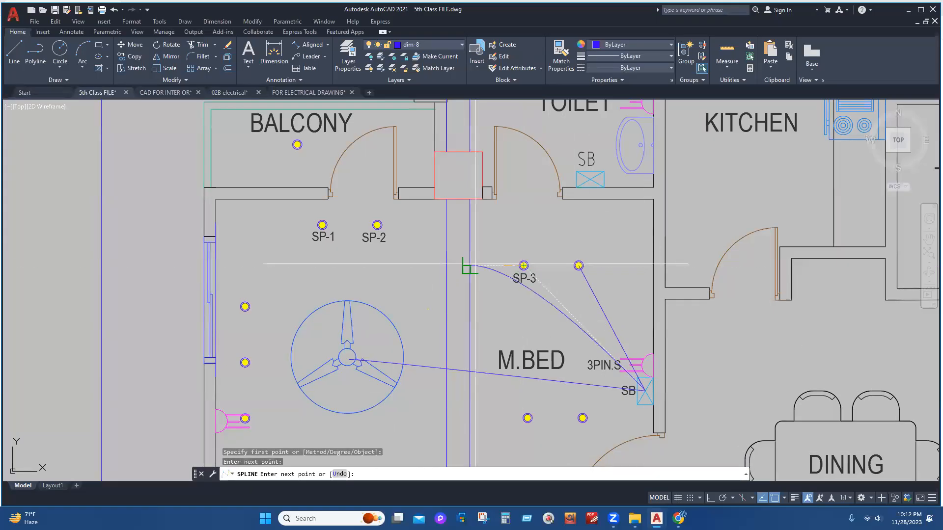
{"action": "key", "text": "Return"}
- Draw another spline from the master bedroom switch board to the SP-2 light
{"action": "right_click", "coordinate": [608, 302]}
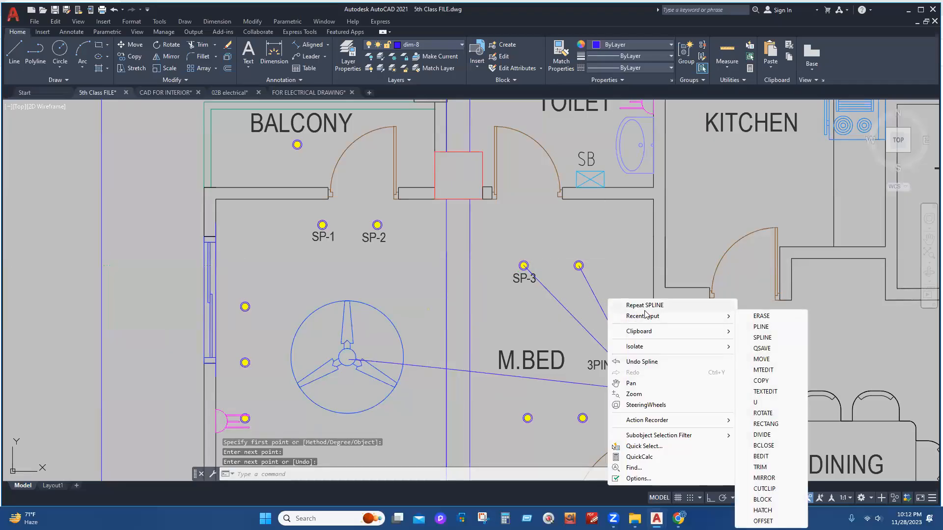
{"action": "left_click", "coordinate": [638, 305]}
{"action": "left_click", "coordinate": [642, 393]}
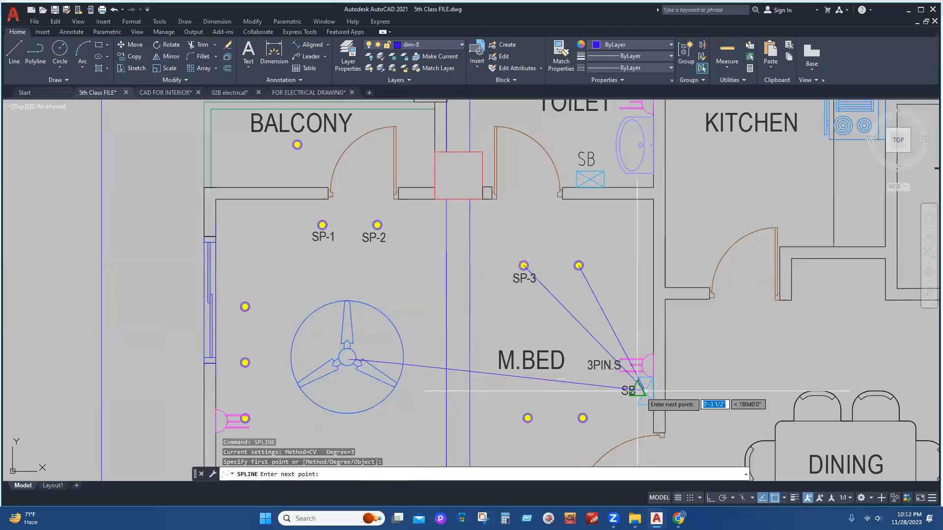
{"action": "left_click", "coordinate": [377, 225]}
{"action": "key", "text": "Return"}
- Connect the switch board with a spline to the nearer of the two lights below the M.BED label
{"action": "right_click", "coordinate": [560, 239]}
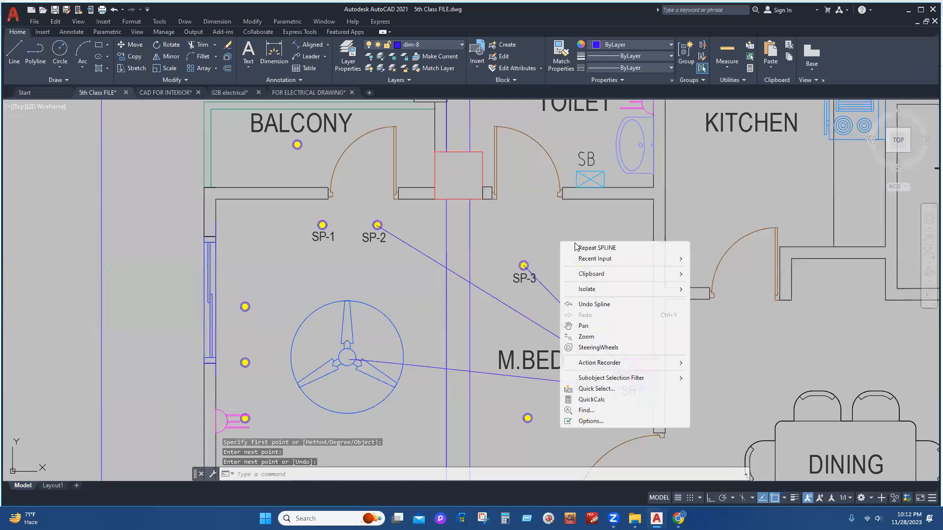
{"action": "left_click", "coordinate": [584, 247]}
{"action": "left_click", "coordinate": [582, 418]}
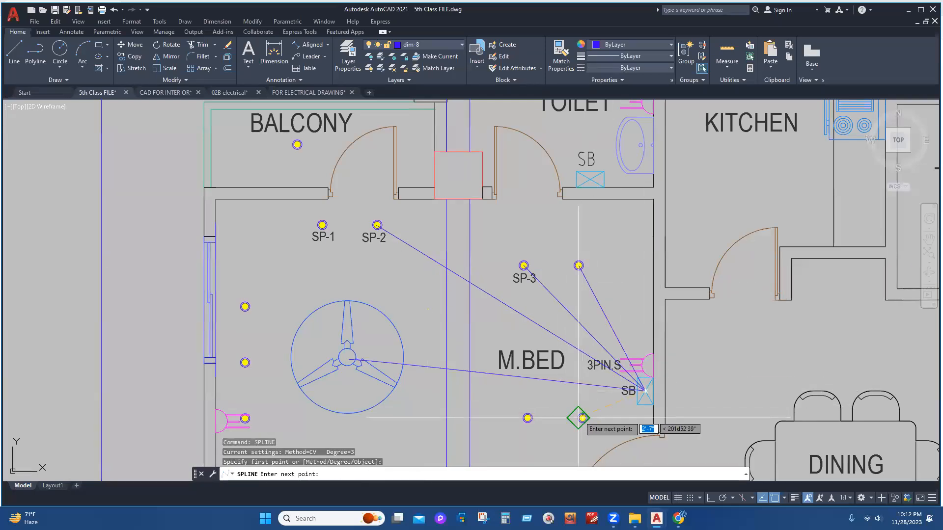
{"action": "middle_click_drag", "start_coordinate": [608, 406], "coordinate": [772, 317]}
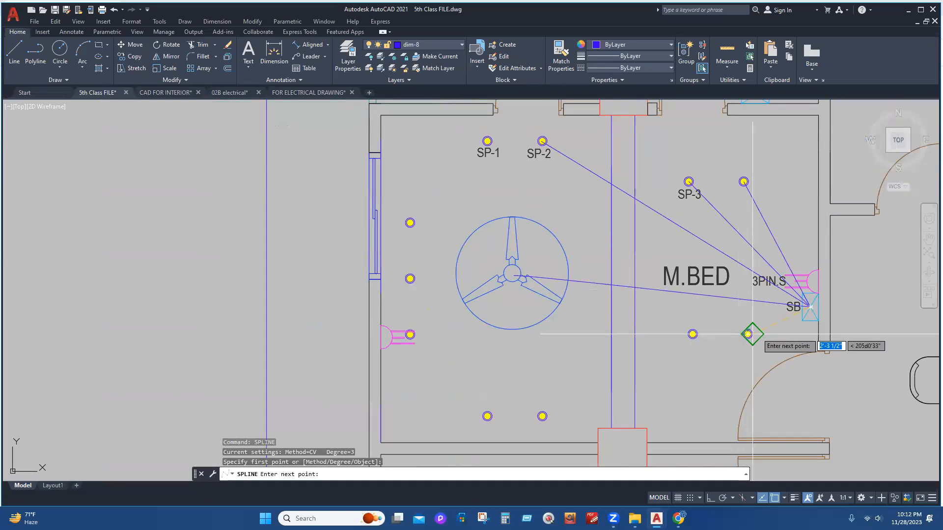
{"action": "scroll", "coordinate": [751, 329], "scroll_direction": "up", "scroll_amount": 4}
{"action": "left_click", "coordinate": [713, 354]}
{"action": "key", "text": "Escape"}
- Connect the switch board with a spline to the farther of the two lights below the M.BED label
{"action": "key", "text": "Return"}
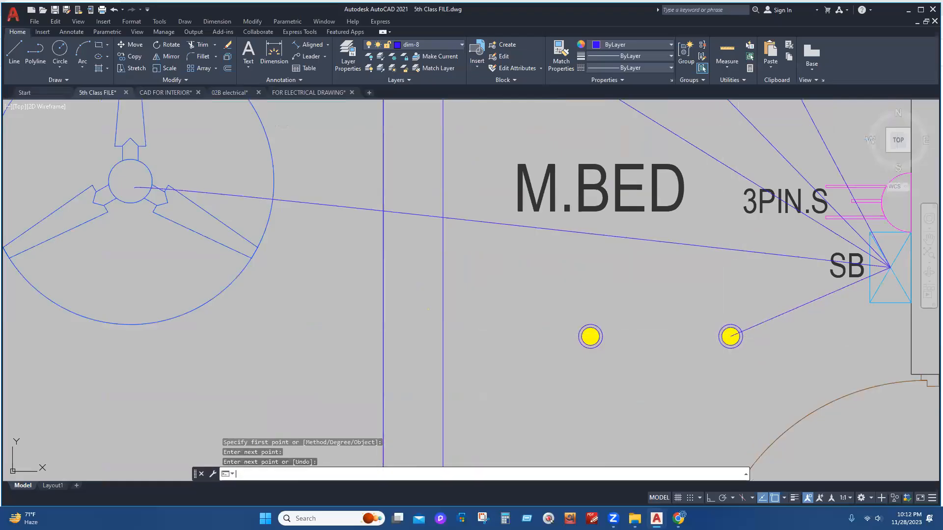
{"action": "left_click", "coordinate": [901, 267]}
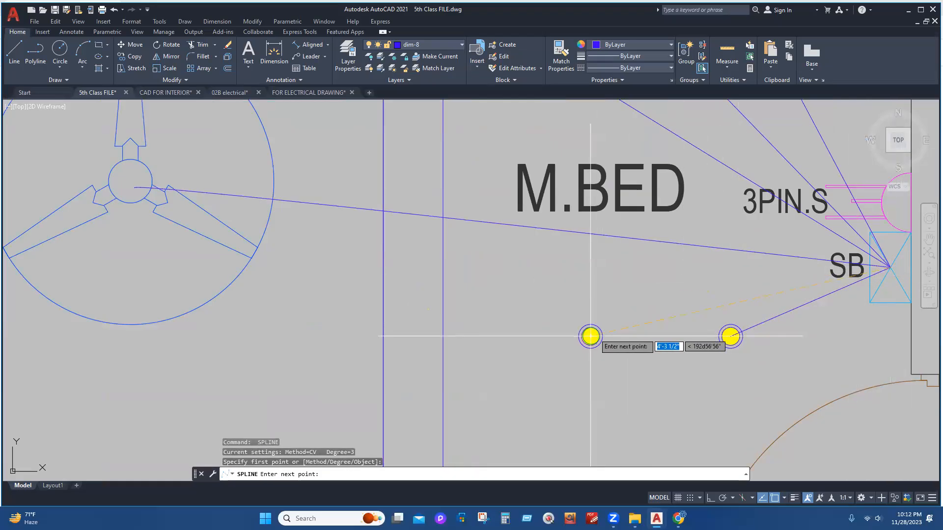
{"action": "left_click", "coordinate": [590, 337]}
{"action": "key", "text": "Return"}
- Draw a spline from the master bedroom switch board to the light beside the socket on the window wall
{"action": "right_click", "coordinate": [889, 271]}
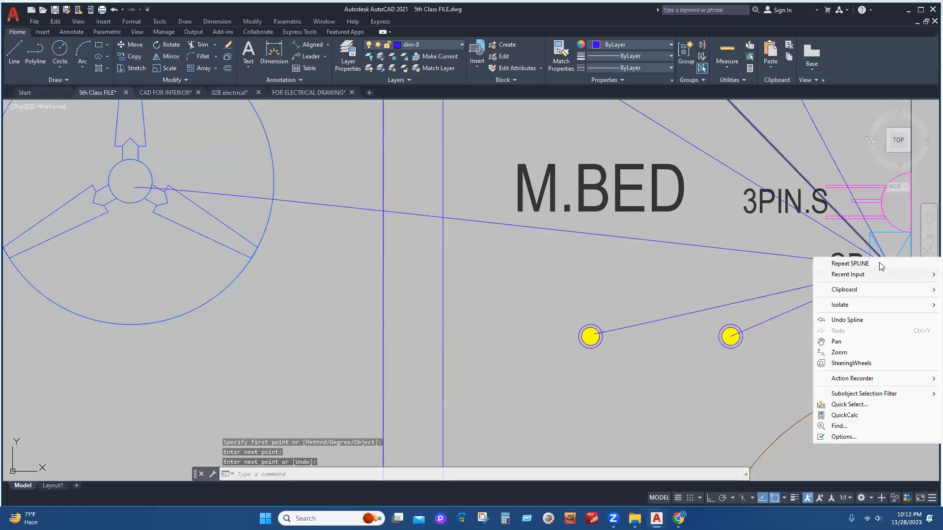
{"action": "left_click", "coordinate": [879, 266]}
{"action": "left_click", "coordinate": [889, 267]}
{"action": "scroll", "coordinate": [888, 265], "scroll_direction": "down", "scroll_amount": 3}
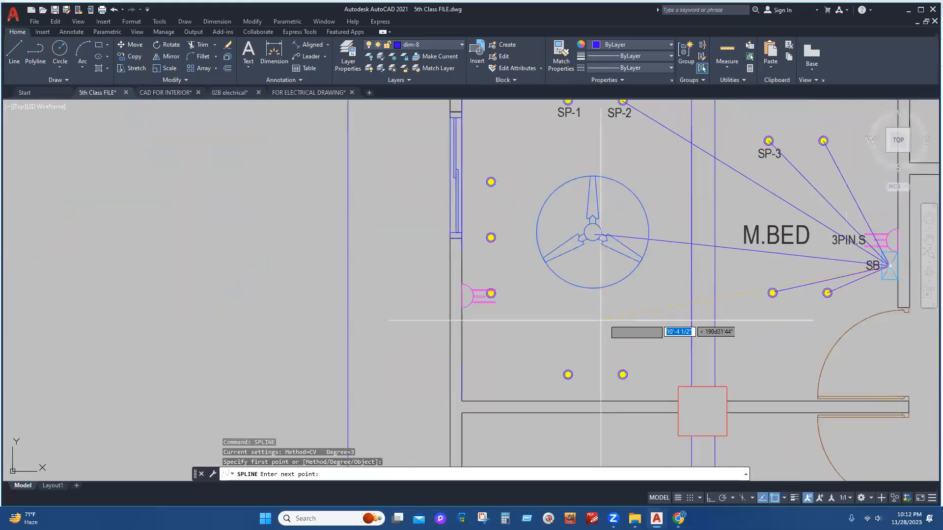
{"action": "left_click", "coordinate": [490, 293]}
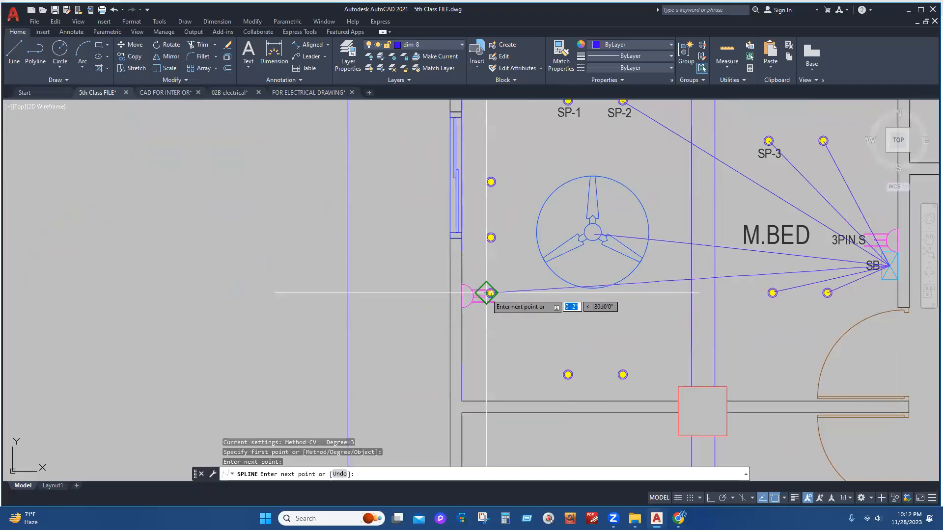
{"action": "left_click", "coordinate": [486, 293]}
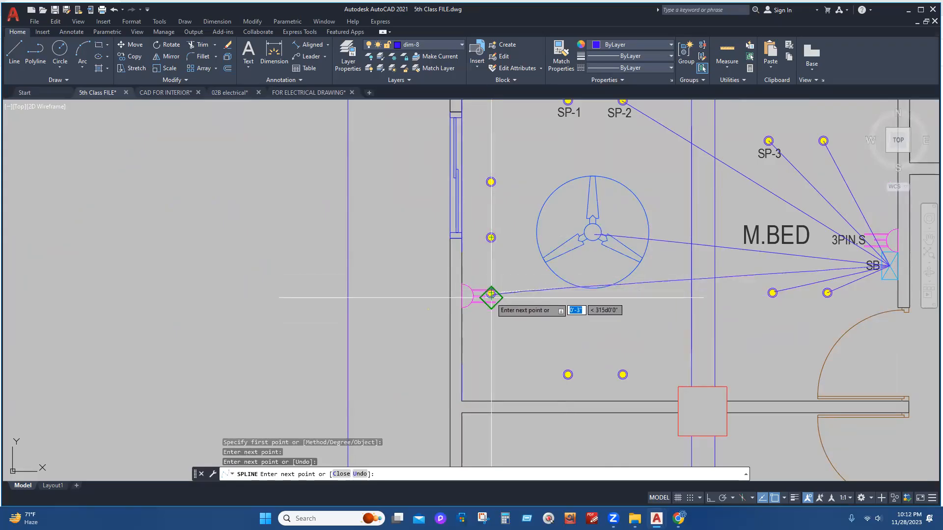
{"action": "key", "text": "Return"}
{"action": "mouse_move", "coordinate": [791, 185]}
{"action": "middle_mouse_down"}
{"action": "mouse_move", "coordinate": [596, 288]}
{"action": "mouse_move", "coordinate": [537, 295]}
{"action": "middle_mouse_up"}
{"action": "right_click", "coordinate": [553, 248]}
{"action": "left_click", "coordinate": [580, 254]}
{"action": "left_click", "coordinate": [636, 375]}
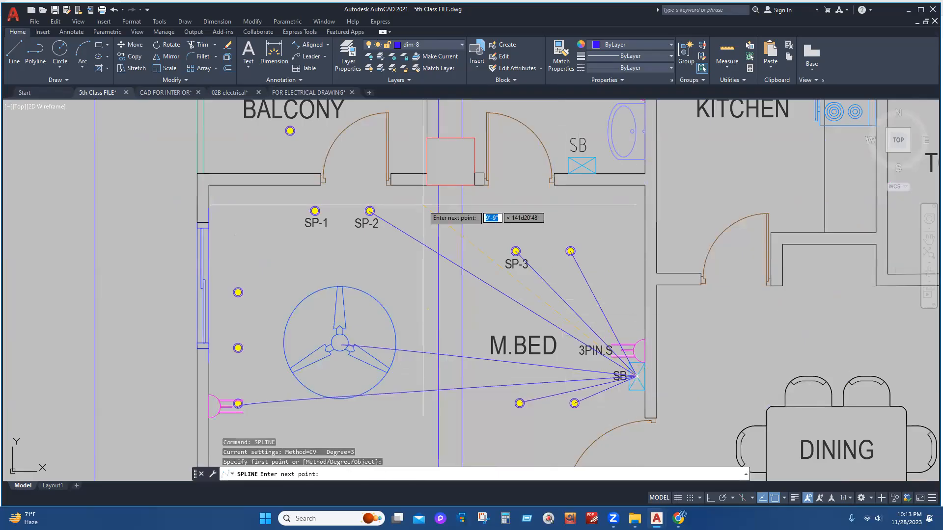
{"action": "key", "text": "Escape"}
- Copy the master bedroom switch board and its SB label to the corner of the room near SP-1, beside the balcony wall
{"action": "middle_click_drag", "start_coordinate": [673, 350], "coordinate": [825, 308]}
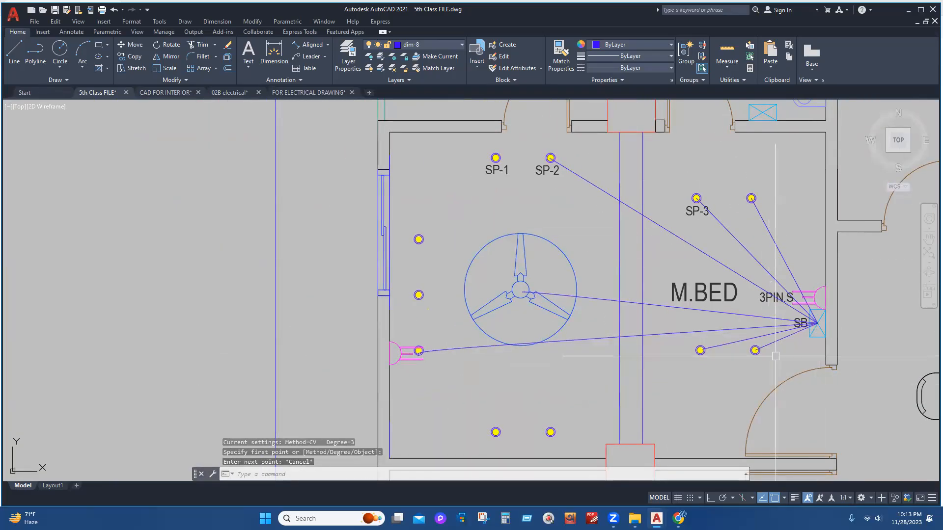
{"action": "middle_click_drag", "start_coordinate": [816, 325], "coordinate": [755, 329]}
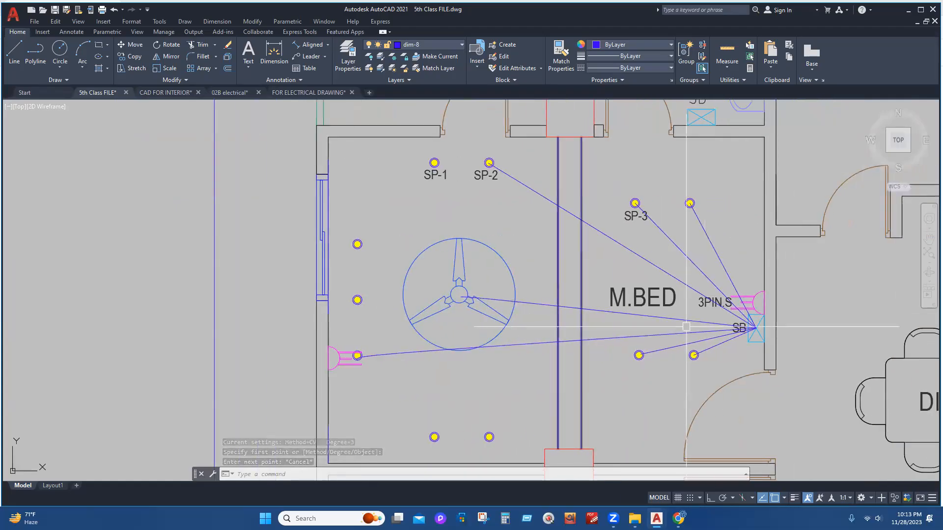
{"action": "middle_click_drag", "start_coordinate": [686, 334], "coordinate": [695, 359]}
{"action": "middle_click_drag", "start_coordinate": [494, 339], "coordinate": [488, 353]}
{"action": "left_click", "coordinate": [760, 386]}
{"action": "left_click", "coordinate": [767, 378]}
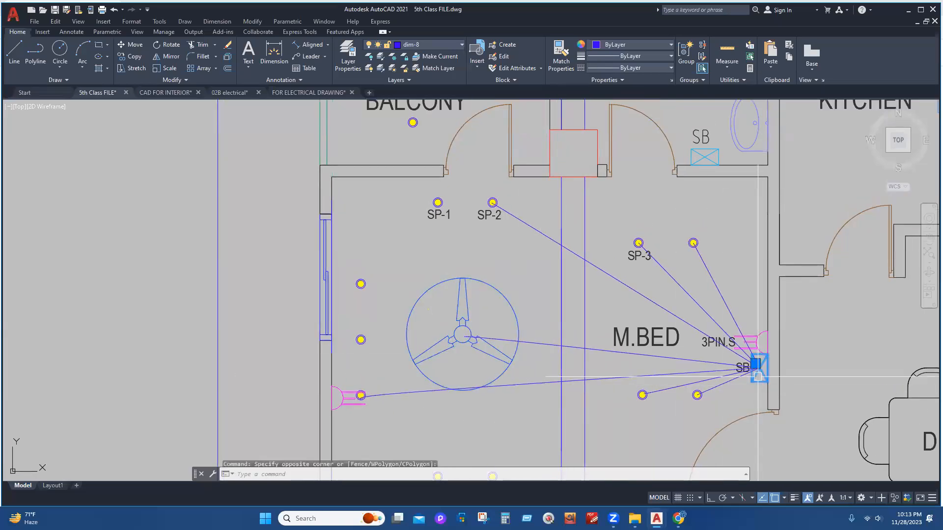
{"action": "scroll", "coordinate": [756, 369], "scroll_direction": "up", "scroll_amount": 6}
{"action": "type", "text": "C"}
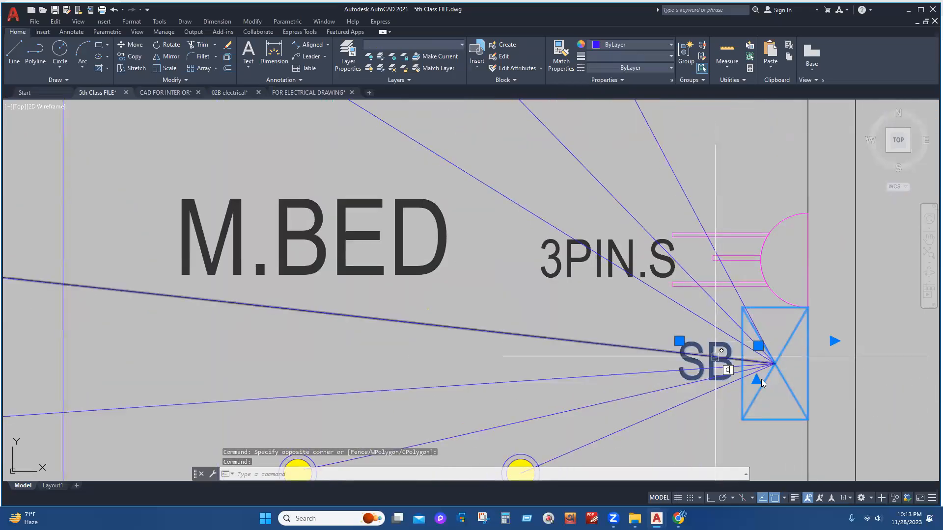
{"action": "type", "text": "O"}
{"action": "key", "text": "Return"}
{"action": "left_click", "coordinate": [764, 381]}
{"action": "scroll", "coordinate": [835, 405], "scroll_direction": "down", "scroll_amount": 6}
{"action": "scroll", "coordinate": [505, 307], "scroll_direction": "up", "scroll_amount": 4}
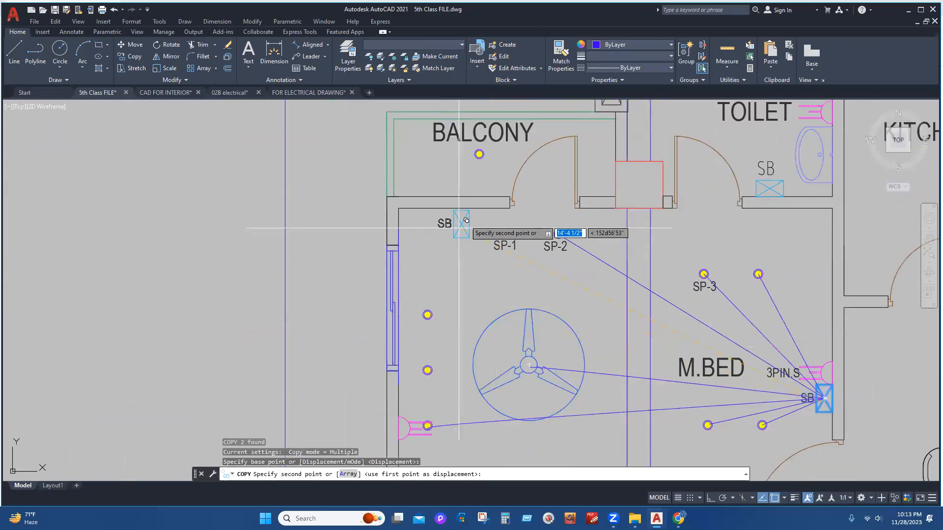
{"action": "left_click", "coordinate": [491, 261]}
{"action": "key", "text": "Escape"}
- Rotate the copied switch board and its SB label a quarter turn counterclockwise with Ortho on, parallel to the balcony wall
{"action": "left_click", "coordinate": [491, 261]}
{"action": "left_click", "coordinate": [438, 292]}
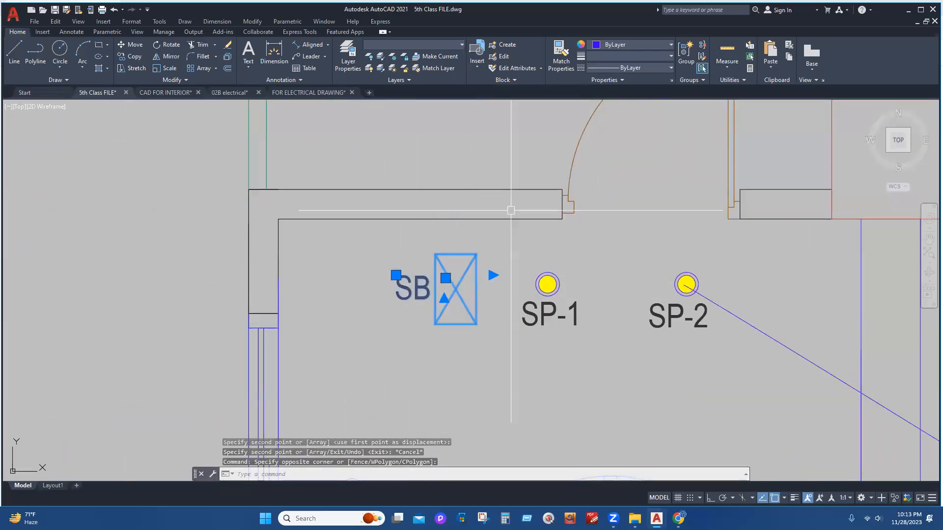
{"action": "type", "text": "RO"}
{"action": "key", "text": "Return"}
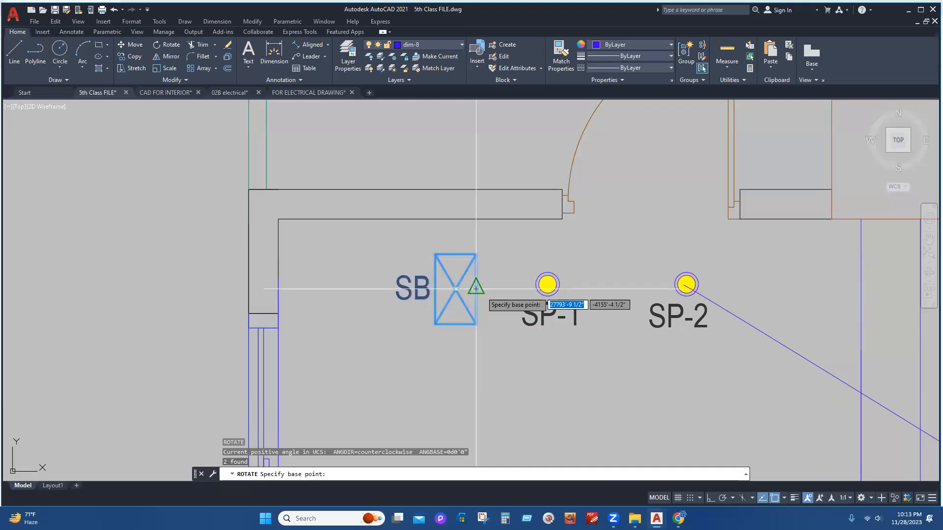
{"action": "left_click", "coordinate": [456, 289]}
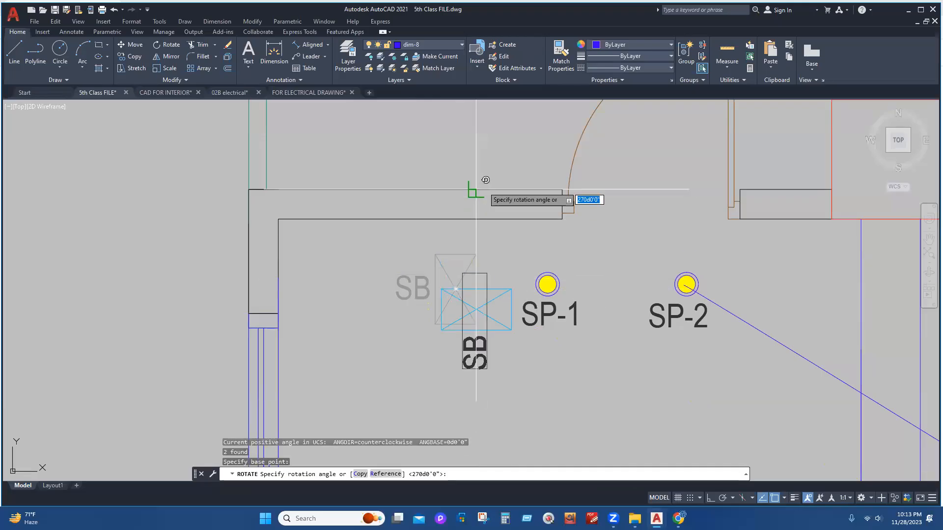
{"action": "left_click", "coordinate": [710, 498]}
{"action": "left_click", "coordinate": [493, 127]}
- Move the rotated switch board and label by the board's corner onto the wall corner beside the balcony door
{"action": "left_click", "coordinate": [486, 269]}
{"action": "left_click", "coordinate": [467, 358]}
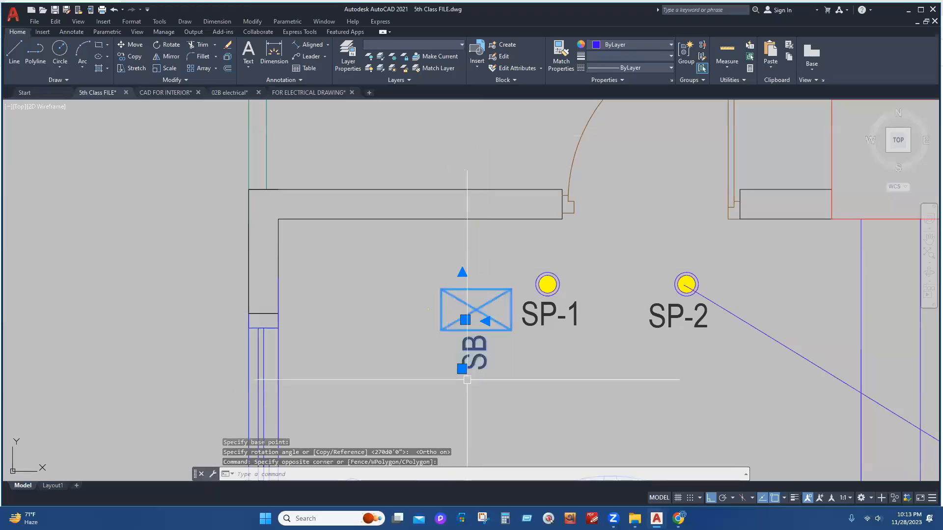
{"action": "type", "text": "M"}
{"action": "key", "text": "Return"}
{"action": "left_click", "coordinate": [511, 288]}
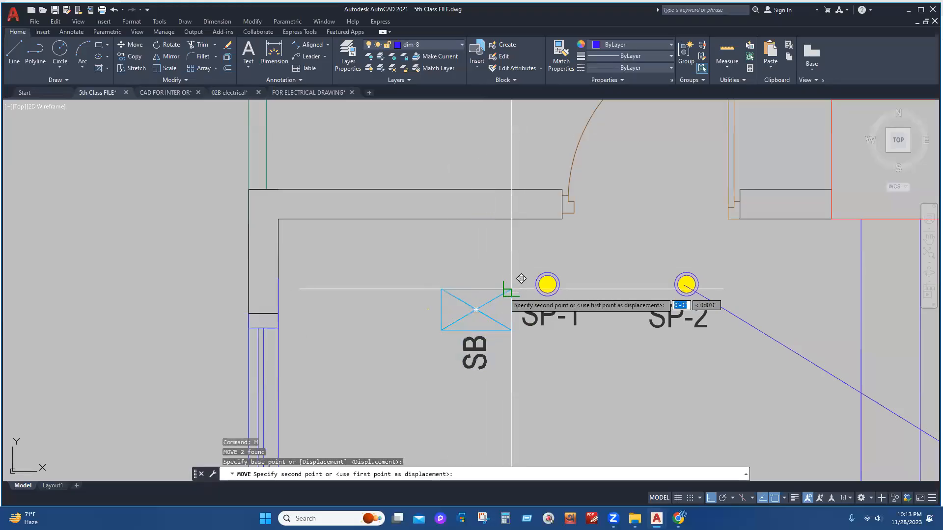
{"action": "left_click", "coordinate": [562, 219]}
{"action": "key", "text": "Escape"}
- Shift the switch board and its label 6 inches along the wall, away from the balcony door
{"action": "left_click", "coordinate": [592, 236]}
{"action": "left_click", "coordinate": [520, 274]}
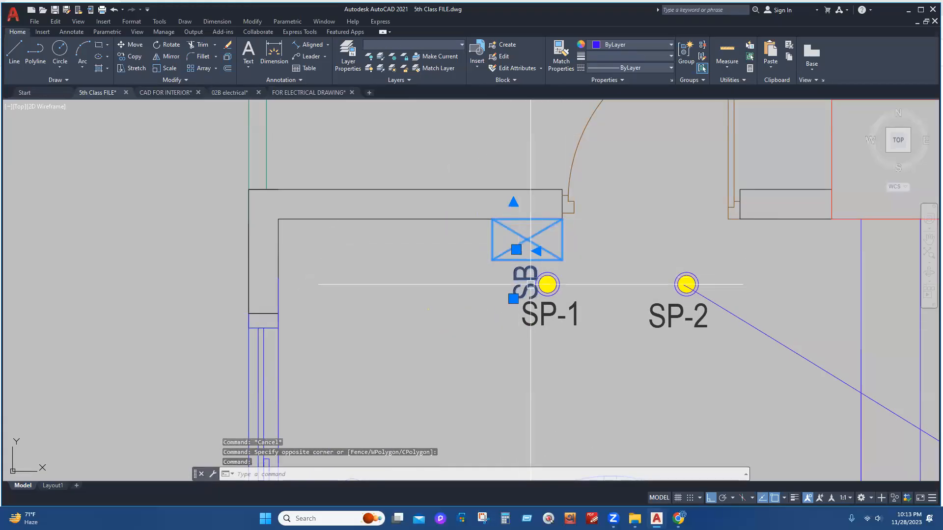
{"action": "type", "text": "M"}
{"action": "key", "text": "Return"}
{"action": "left_click", "coordinate": [695, 234]}
{"action": "type", "text": "6"}
{"action": "key", "text": "Return"}
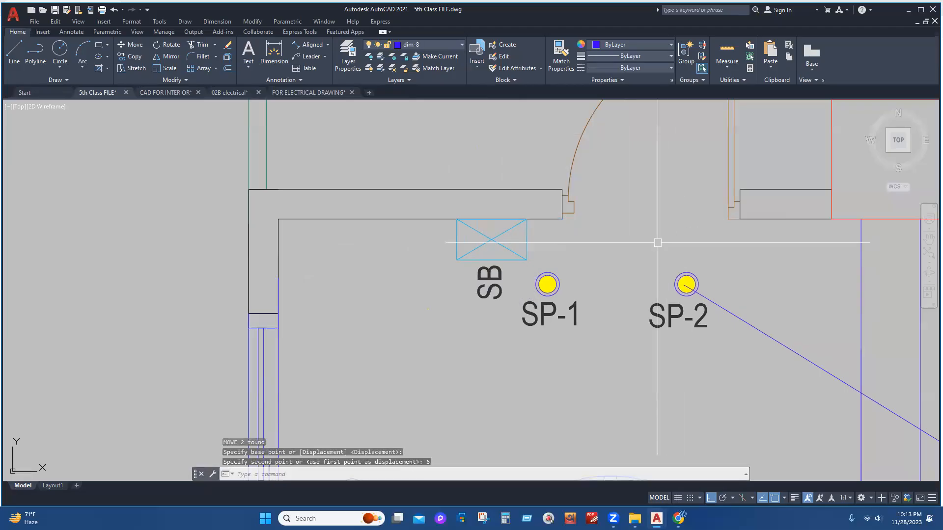
- Draw a polyline from the new switch board to the balcony light and save the drawing
{"action": "middle_click_drag", "start_coordinate": [557, 256], "coordinate": [534, 343]}
{"action": "scroll", "coordinate": [527, 361], "scroll_direction": "down", "scroll_amount": 2}
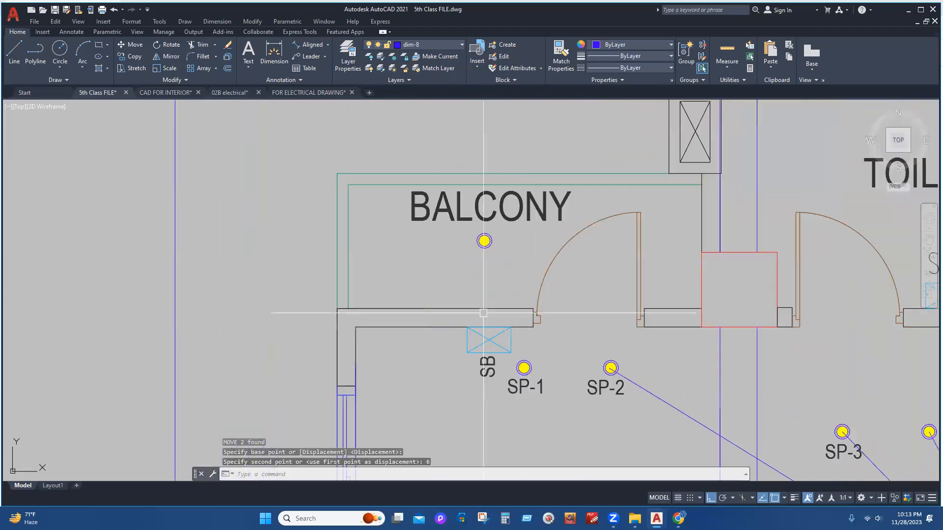
{"action": "left_click", "coordinate": [35, 54]}
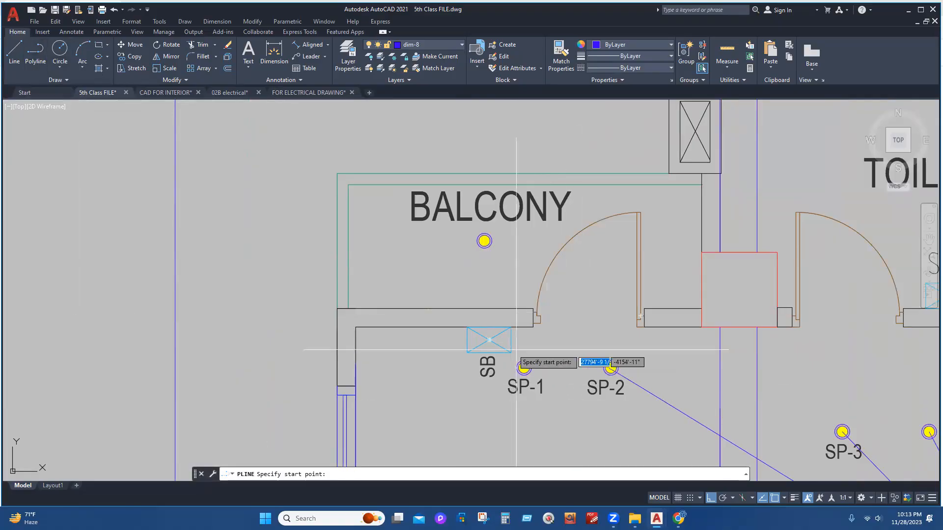
{"action": "left_click", "coordinate": [489, 340]}
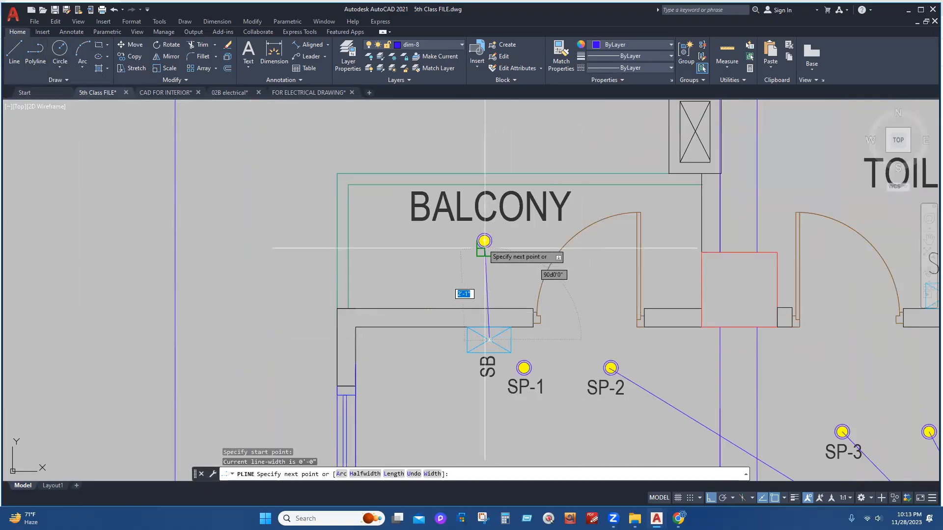
{"action": "left_click", "coordinate": [484, 241]}
{"action": "key", "text": "Escape"}
{"action": "scroll", "coordinate": [491, 275], "scroll_direction": "down", "scroll_amount": 4}
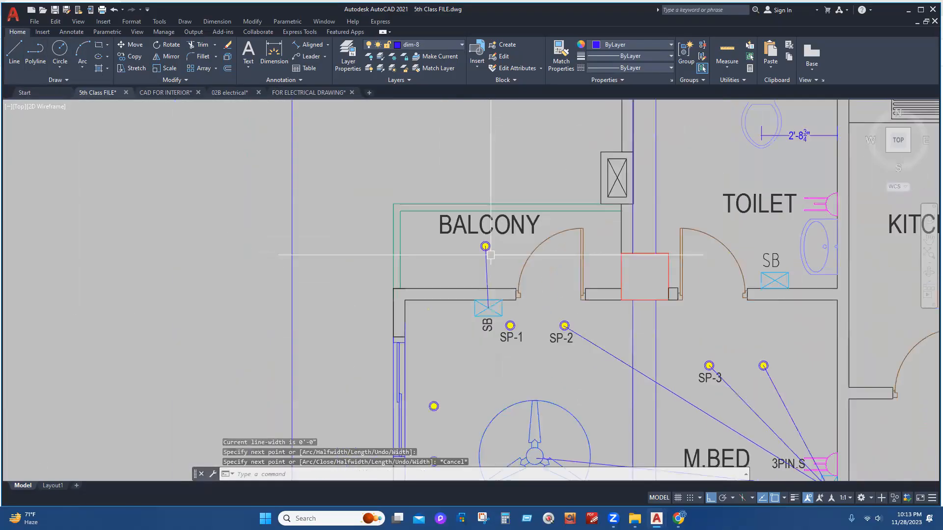
{"action": "mouse_move", "coordinate": [591, 351]}
{"action": "middle_mouse_down"}
{"action": "mouse_move", "coordinate": [542, 327]}
{"action": "mouse_move", "coordinate": [529, 302]}
{"action": "mouse_move", "coordinate": [543, 337]}
{"action": "mouse_move", "coordinate": [490, 347]}
{"action": "middle_mouse_up"}
{"action": "key", "text": "ctrl+s"}
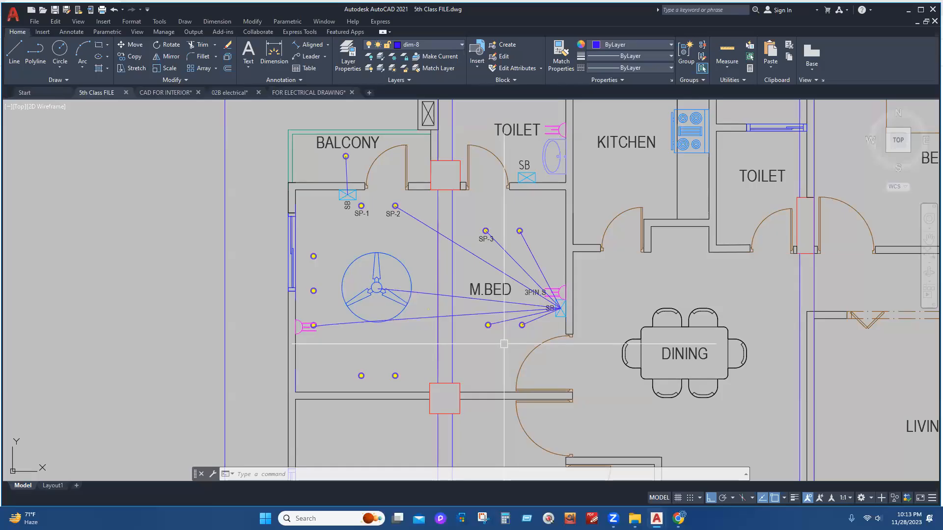
{"action": "scroll", "coordinate": [503, 344], "scroll_direction": "down", "scroll_amount": 6}
{"action": "scroll", "coordinate": [469, 329], "scroll_direction": "up", "scroll_amount": 4}
{"action": "middle_click_drag", "start_coordinate": [503, 413], "coordinate": [524, 337]}
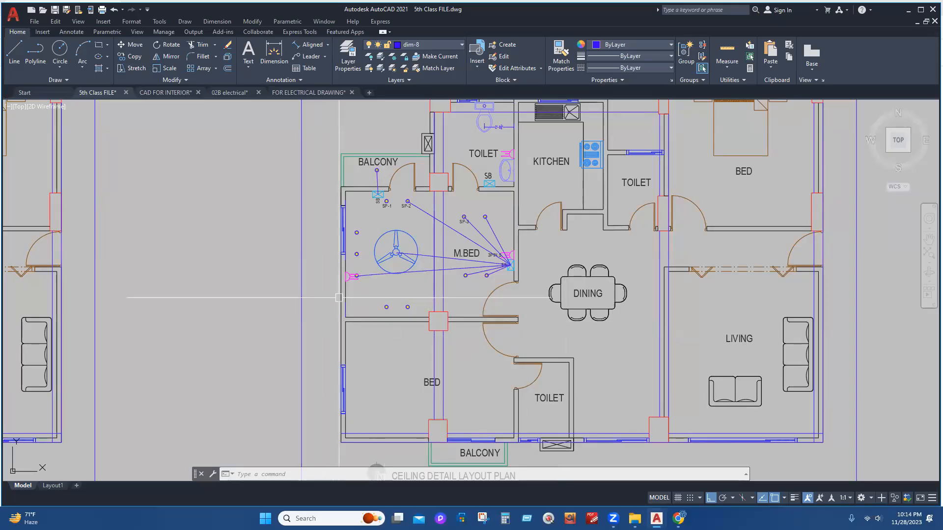
{"action": "scroll", "coordinate": [422, 206], "scroll_direction": "up", "scroll_amount": 3}
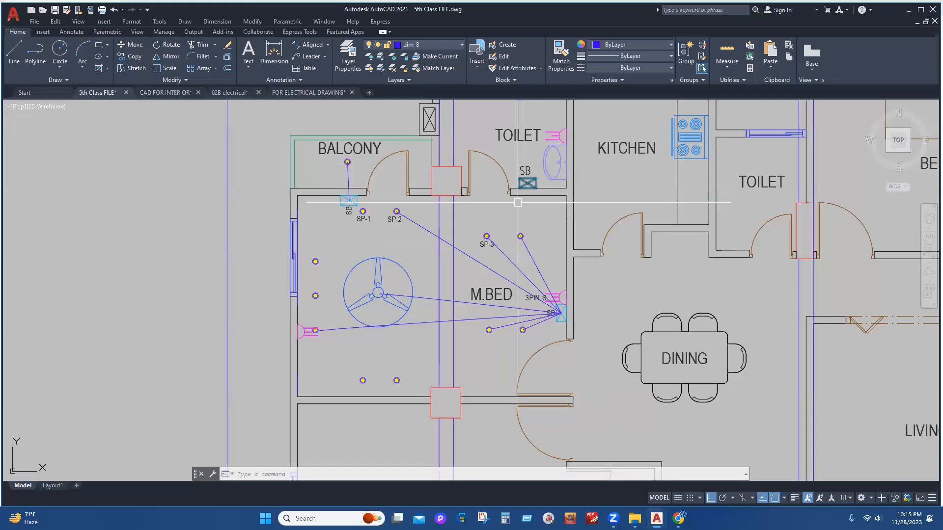
{"action": "middle_click_drag", "start_coordinate": [537, 204], "coordinate": [533, 283]}
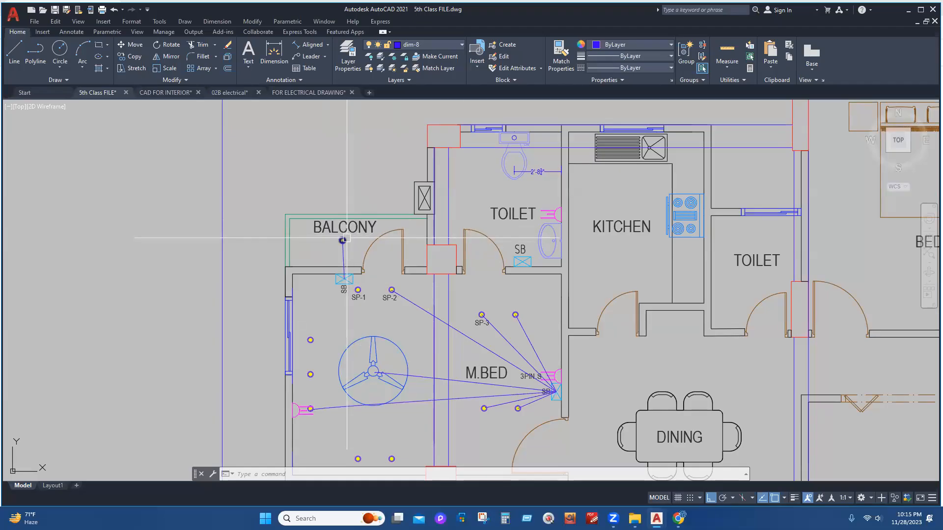
- Mirror the toilet's switch board and SB label across the centre line of the wall into the master bedroom
{"action": "scroll", "coordinate": [505, 262], "scroll_direction": "up", "scroll_amount": 4}
{"action": "left_click", "coordinate": [556, 217]}
{"action": "left_click", "coordinate": [544, 251]}
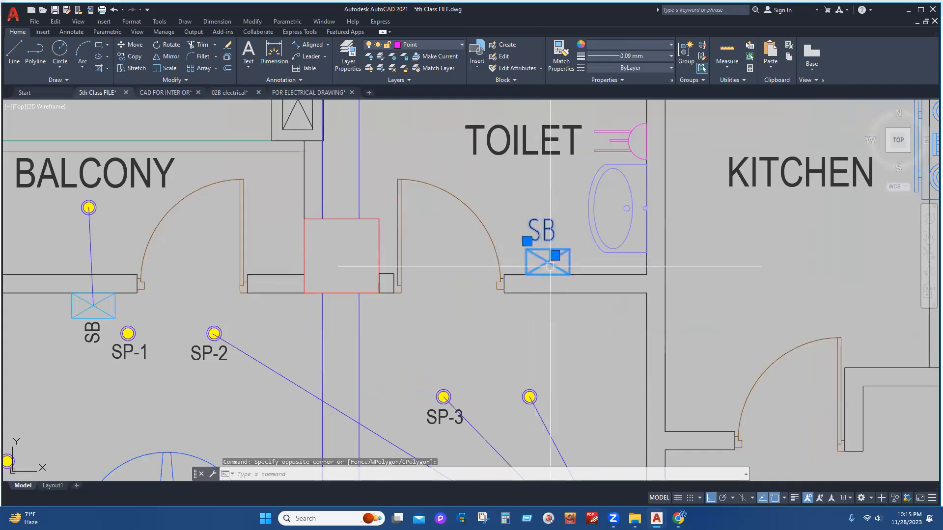
{"action": "type", "text": "MI"}
{"action": "key", "text": "Return"}
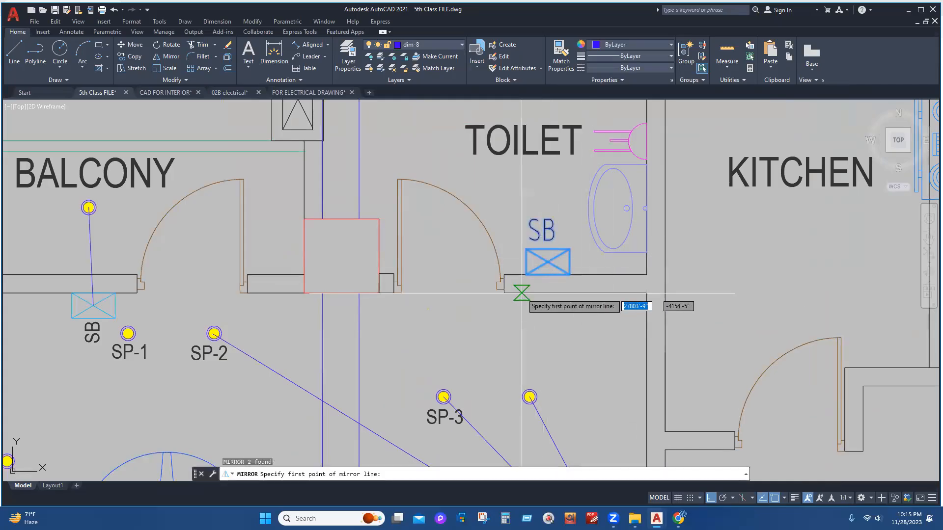
{"action": "scroll", "coordinate": [504, 291], "scroll_direction": "up", "scroll_amount": 6}
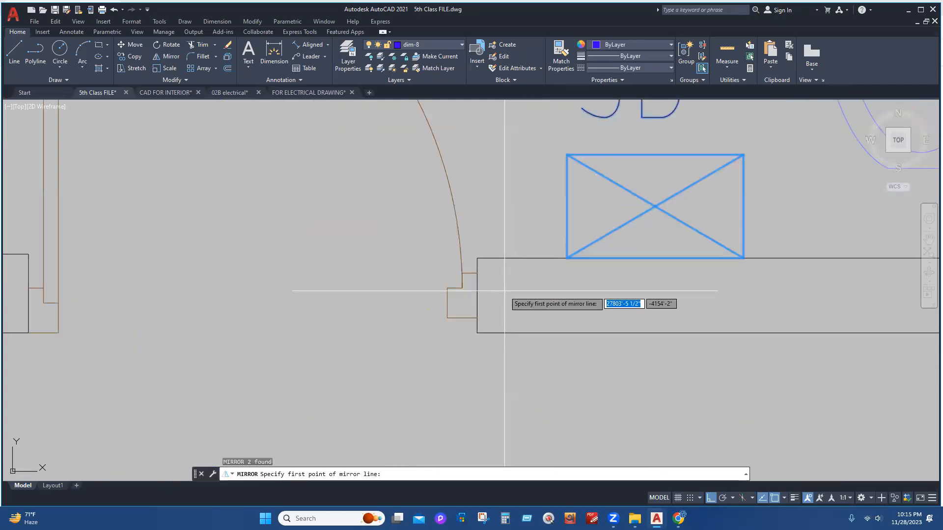
{"action": "left_click", "coordinate": [476, 292]}
{"action": "scroll", "coordinate": [476, 292], "scroll_direction": "down", "scroll_amount": 6}
{"action": "left_click", "coordinate": [389, 295]}
{"action": "key", "text": "Return"}
- Delete the original switch board and SB label inside the toilet
{"action": "left_click", "coordinate": [525, 231]}
{"action": "left_click", "coordinate": [504, 280]}
{"action": "key", "text": "Delete"}
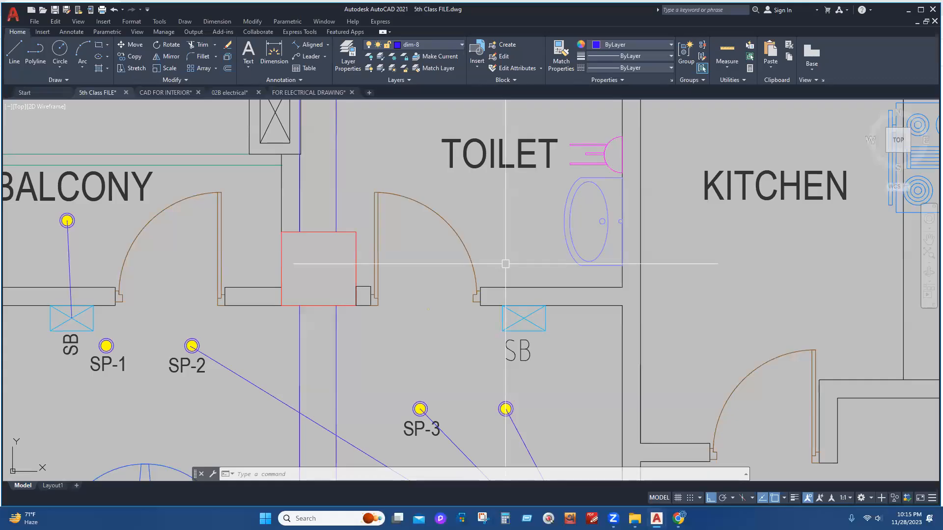
- Highlight the splines running from the master bedroom switch board to review its connections, and clear the selection
{"action": "scroll", "coordinate": [501, 88], "scroll_direction": "down", "scroll_amount": 6}
{"action": "scroll", "coordinate": [493, 418], "scroll_direction": "up", "scroll_amount": 4}
{"action": "mouse_move", "coordinate": [479, 427]}
{"action": "middle_mouse_down"}
{"action": "mouse_move", "coordinate": [488, 371]}
{"action": "mouse_move", "coordinate": [516, 311]}
{"action": "middle_mouse_up"}
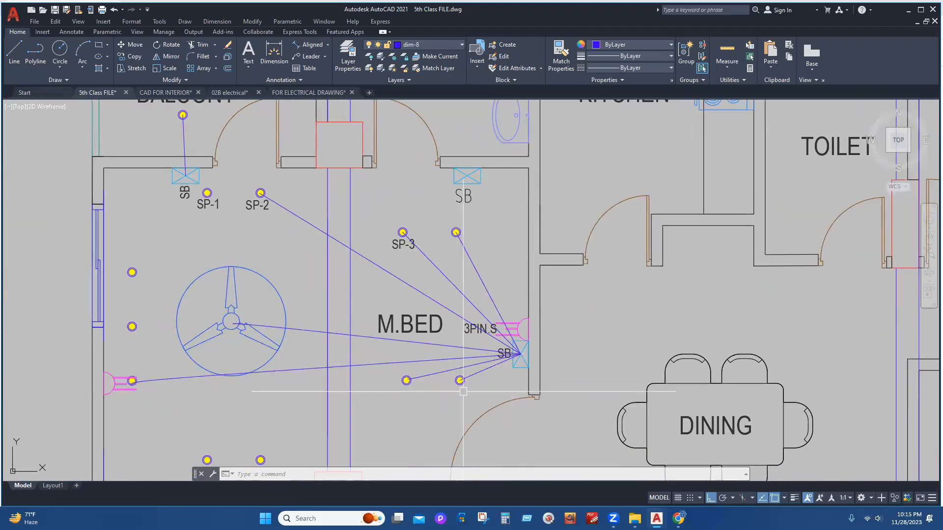
{"action": "left_click", "coordinate": [463, 388]}
{"action": "left_click", "coordinate": [464, 349]}
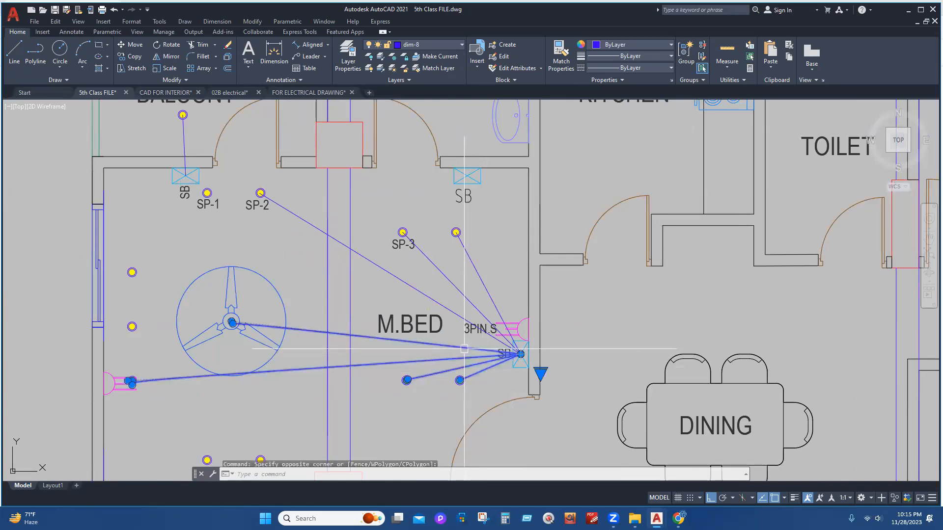
{"action": "left_click", "coordinate": [497, 306]}
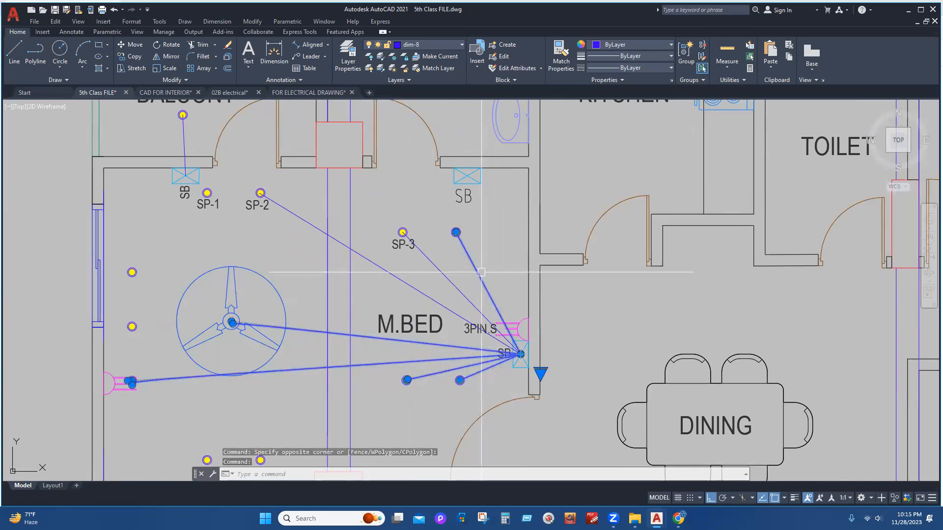
{"action": "left_click", "coordinate": [429, 277]}
{"action": "left_click", "coordinate": [401, 280]}
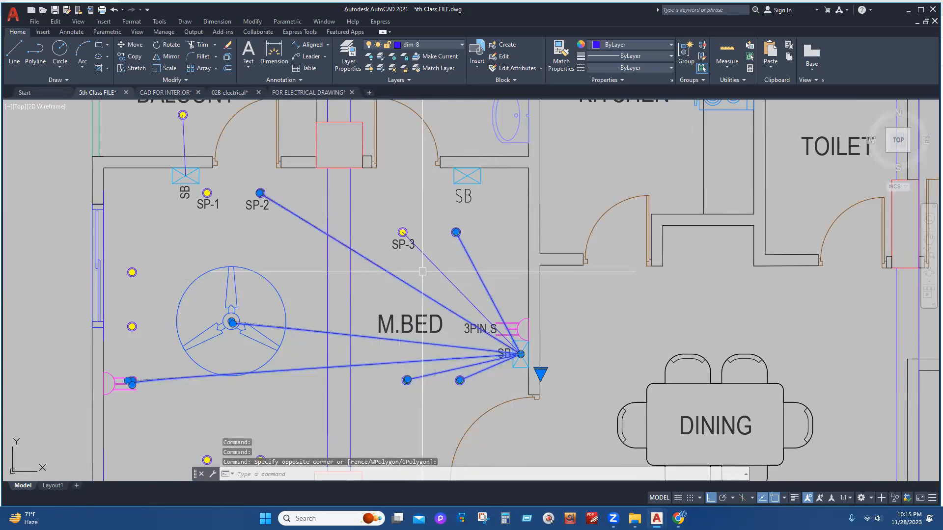
{"action": "left_click", "coordinate": [427, 265]}
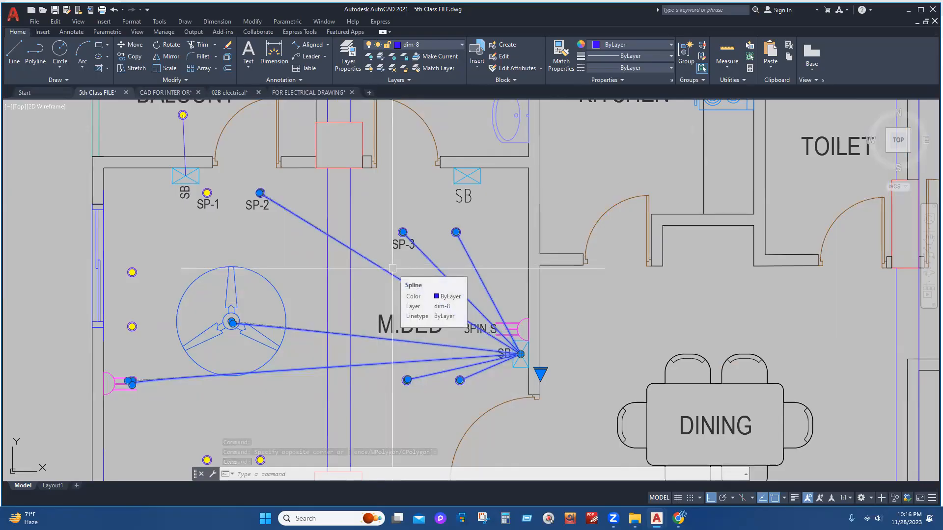
{"action": "key", "text": "Escape"}
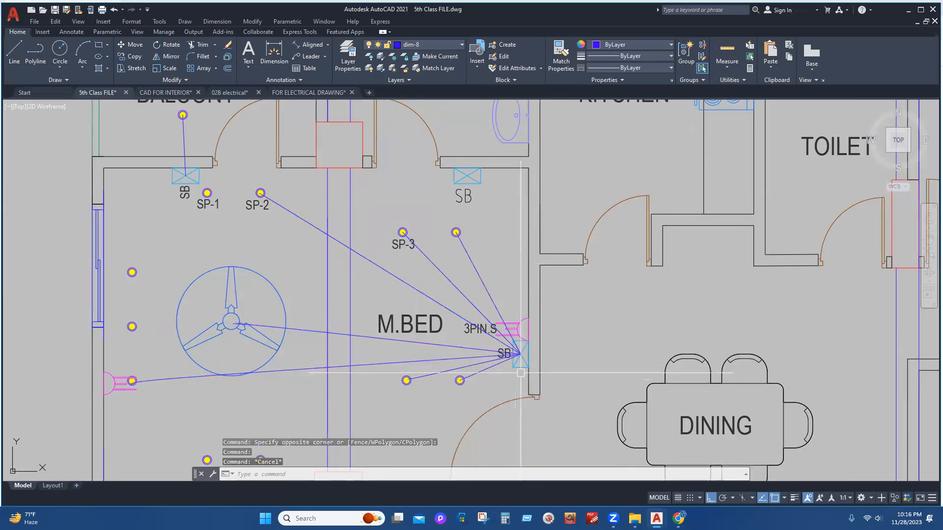
- Examine the straight wires running from the master bedroom switch board to its lights and fan
{"action": "middle_click_drag", "start_coordinate": [308, 317], "coordinate": [336, 223]}
{"action": "scroll", "coordinate": [336, 224], "scroll_direction": "down", "scroll_amount": 2}
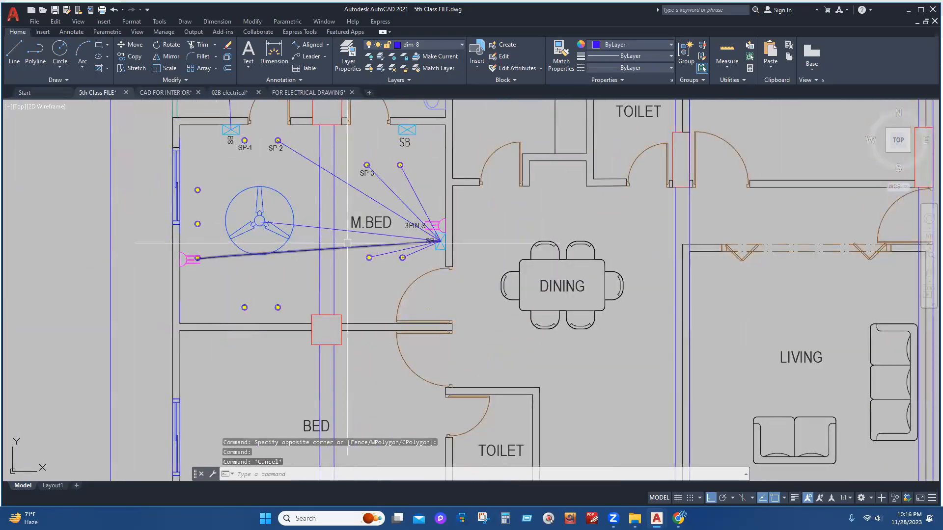
{"action": "middle_click_drag", "start_coordinate": [412, 267], "coordinate": [449, 340]}
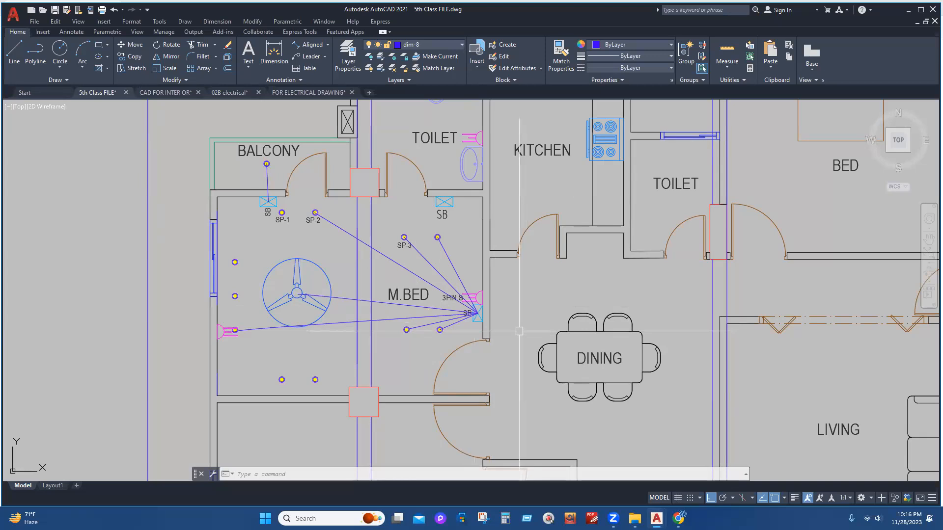
{"action": "scroll", "coordinate": [388, 201], "scroll_direction": "up", "scroll_amount": 4}
{"action": "middle_click_drag", "start_coordinate": [524, 352], "coordinate": [504, 265]}
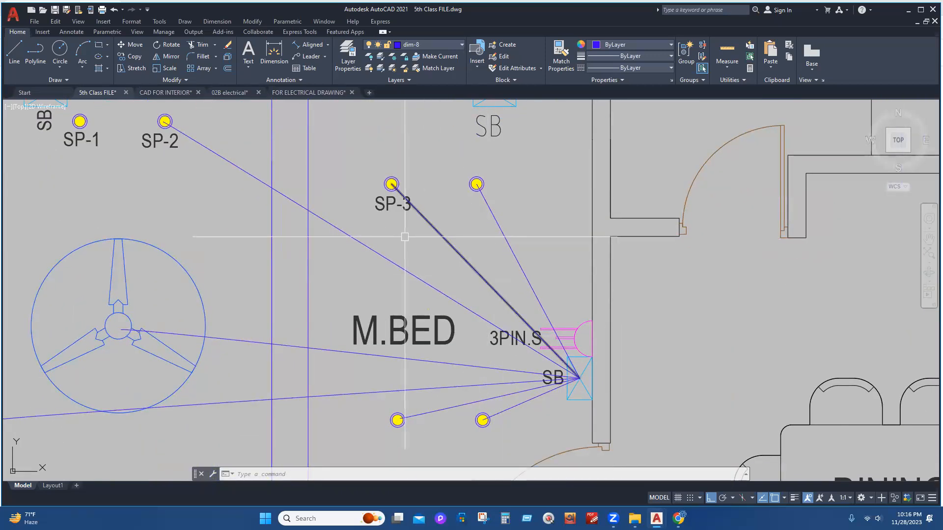
{"action": "middle_click_drag", "start_coordinate": [441, 243], "coordinate": [484, 218]}
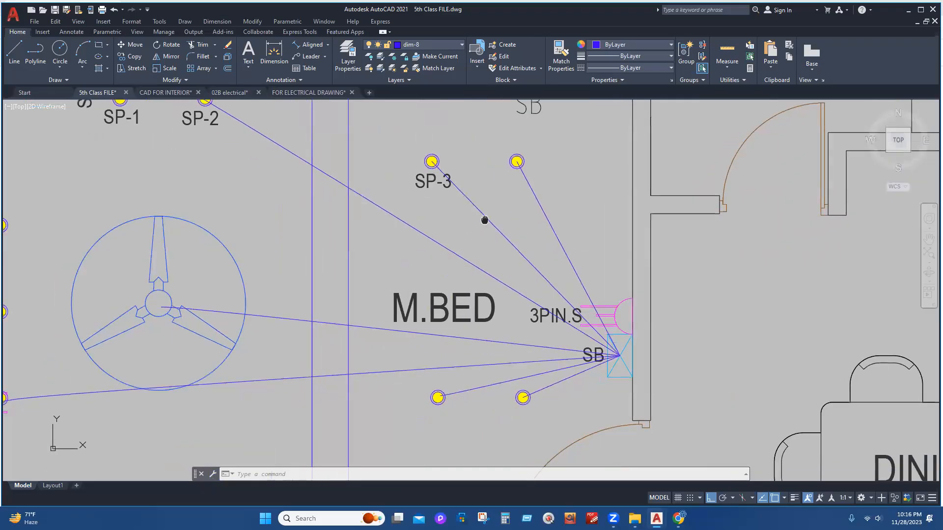
{"action": "scroll", "coordinate": [493, 247], "scroll_direction": "down", "scroll_amount": 4}
{"action": "left_click", "coordinate": [609, 258]}
{"action": "left_click", "coordinate": [456, 250]}
{"action": "left_click", "coordinate": [415, 270]}
{"action": "left_click", "coordinate": [410, 304]}
{"action": "key", "text": "Escape"}
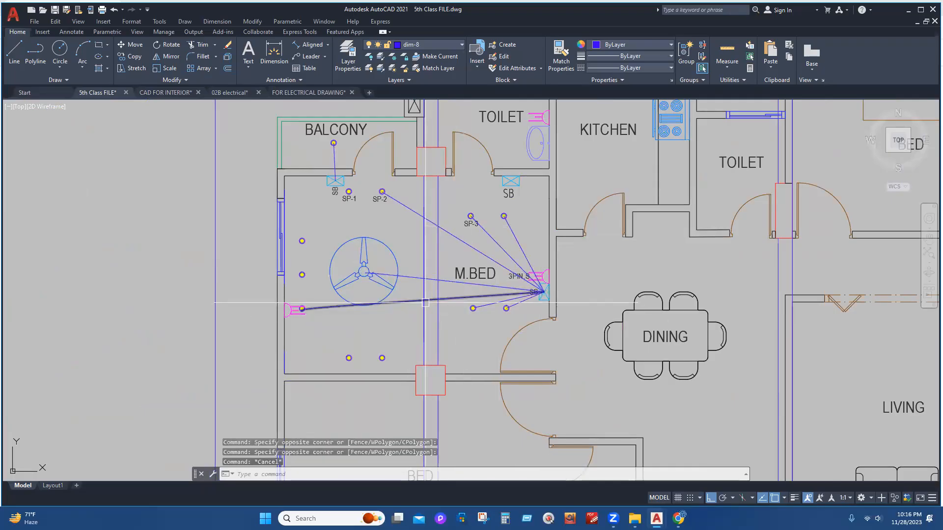
- Delete the straight wires from the master bedroom switch board to the ceiling lights, leaving only the fan's wire
{"action": "left_click", "coordinate": [423, 300]}
{"action": "key", "text": "Delete"}
{"action": "key", "text": "Delete"}
{"action": "left_click", "coordinate": [491, 244]}
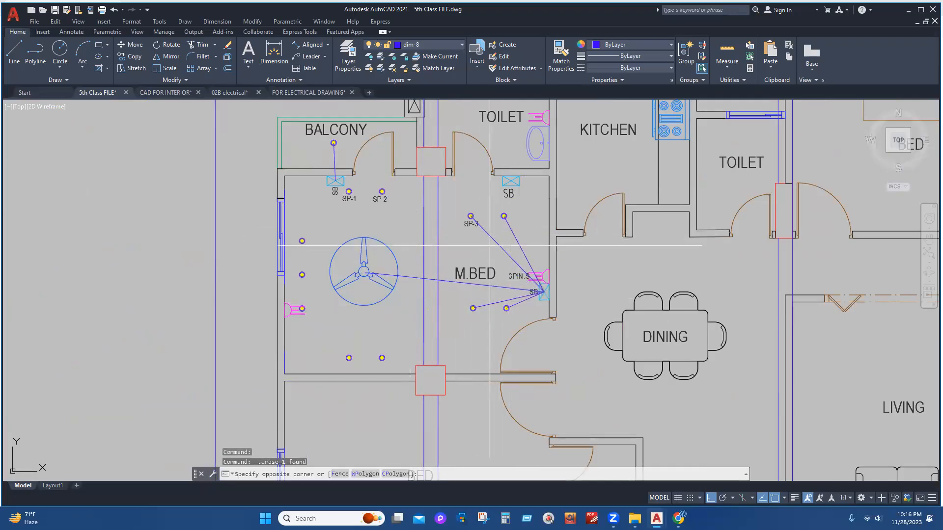
{"action": "left_click", "coordinate": [491, 244]}
{"action": "left_click", "coordinate": [492, 241]}
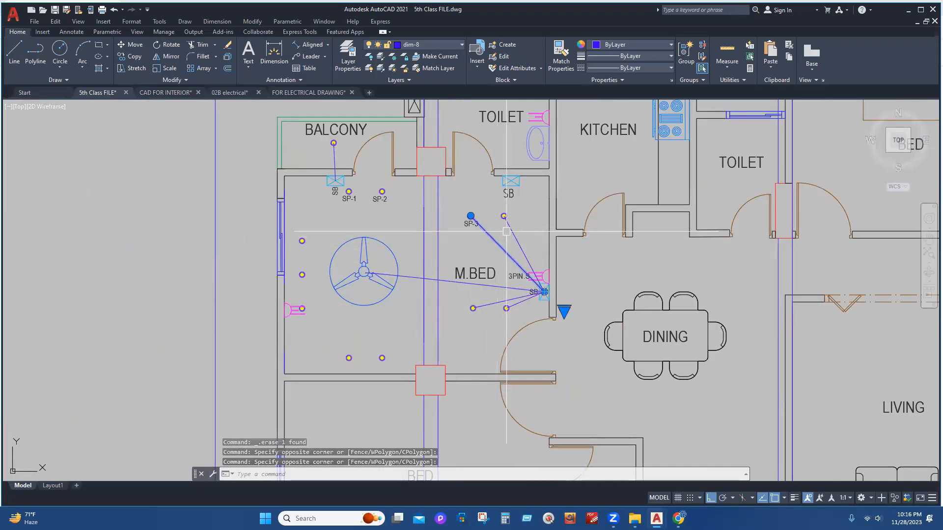
{"action": "key", "text": "Delete"}
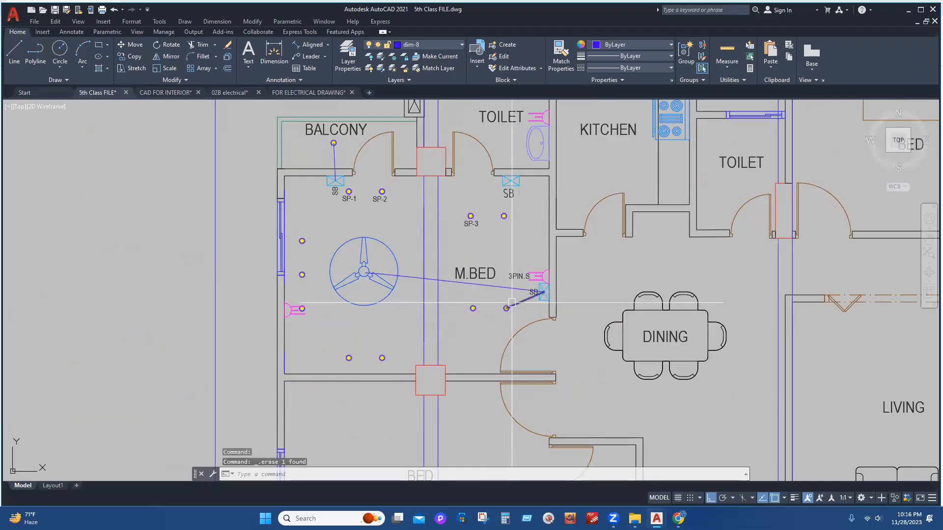
{"action": "key", "text": "Delete"}
{"action": "scroll", "coordinate": [519, 280], "scroll_direction": "up", "scroll_amount": 2}
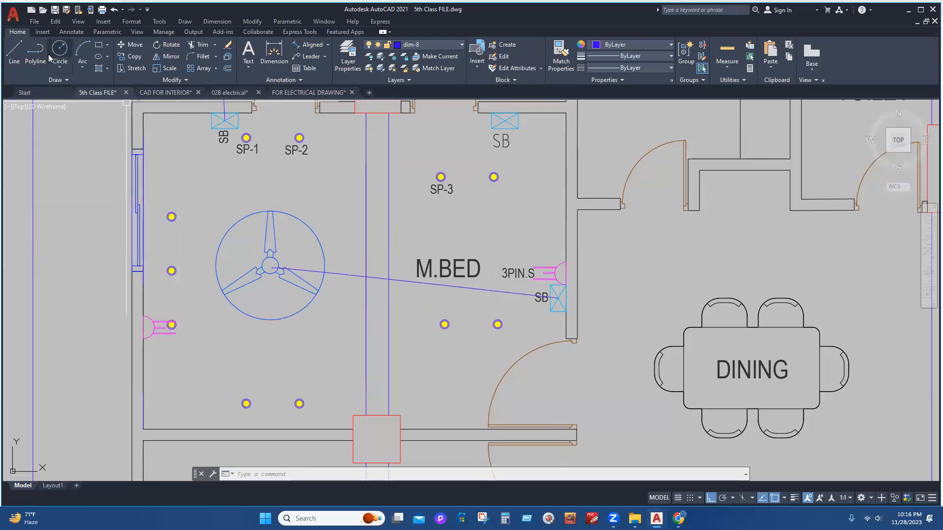
{"action": "left_click", "coordinate": [35, 49]}
{"action": "left_click", "coordinate": [558, 298]}
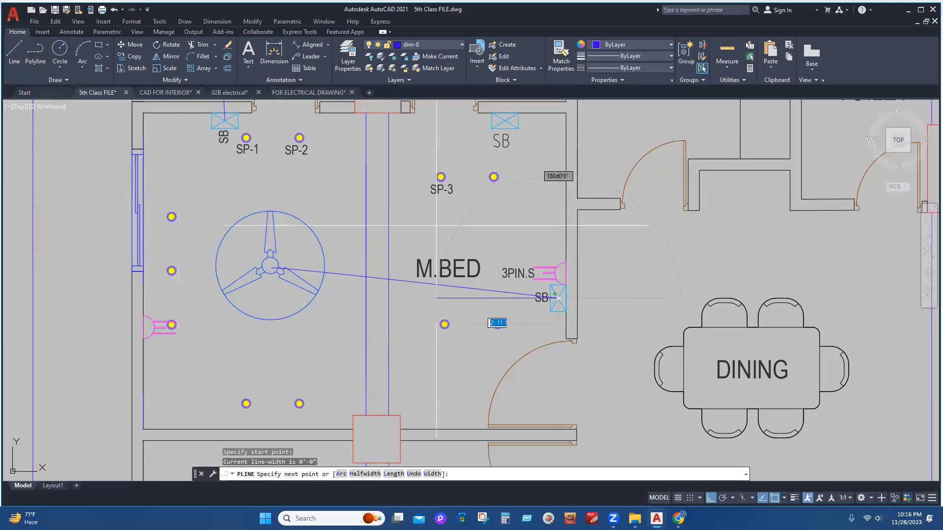
{"action": "left_click", "coordinate": [171, 323]}
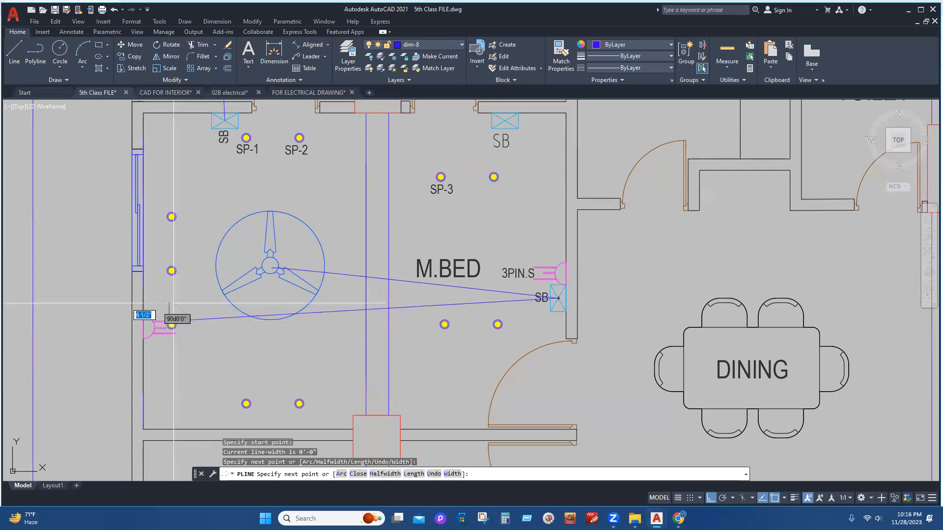
{"action": "scroll", "coordinate": [172, 270], "scroll_direction": "up", "scroll_amount": 5}
{"action": "key", "text": "ctrl+z"}
{"action": "scroll", "coordinate": [362, 279], "scroll_direction": "down", "scroll_amount": 6}
{"action": "scroll", "coordinate": [362, 269], "scroll_direction": "down", "scroll_amount": 3}
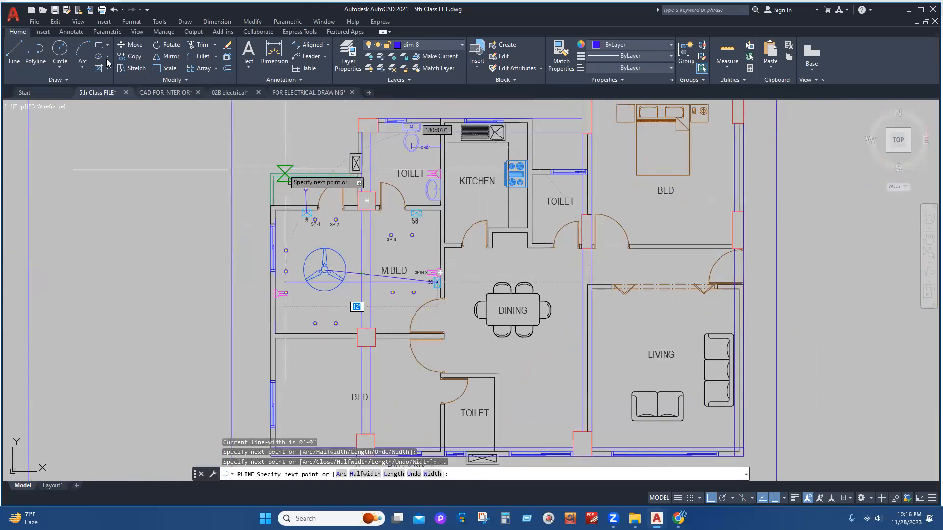
{"action": "key", "text": "Escape"}
- With ortho off, draw a spline from the master bedroom switch board through the three lights along the window wall
{"action": "left_click", "coordinate": [64, 81]}
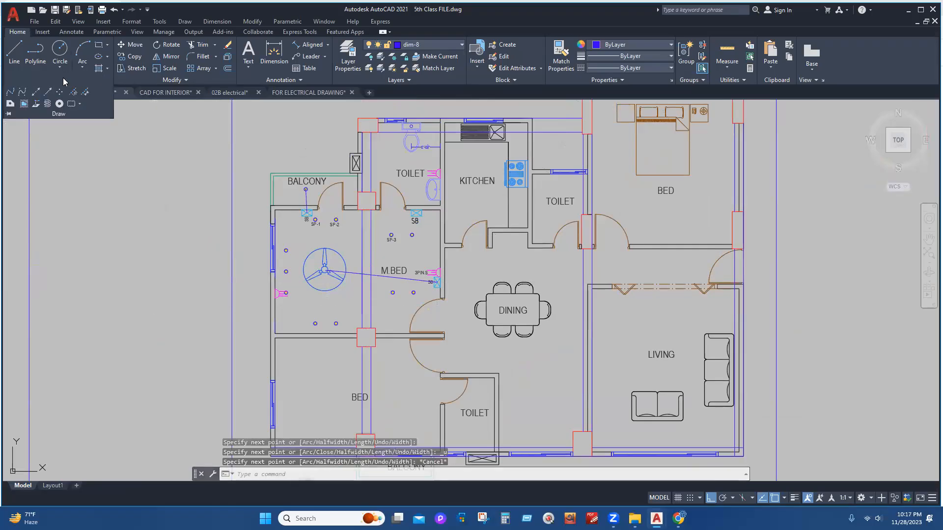
{"action": "left_click", "coordinate": [9, 95]}
{"action": "scroll", "coordinate": [435, 286], "scroll_direction": "up", "scroll_amount": 4}
{"action": "left_click", "coordinate": [434, 287]}
{"action": "middle_click_drag", "start_coordinate": [228, 302], "coordinate": [421, 294]}
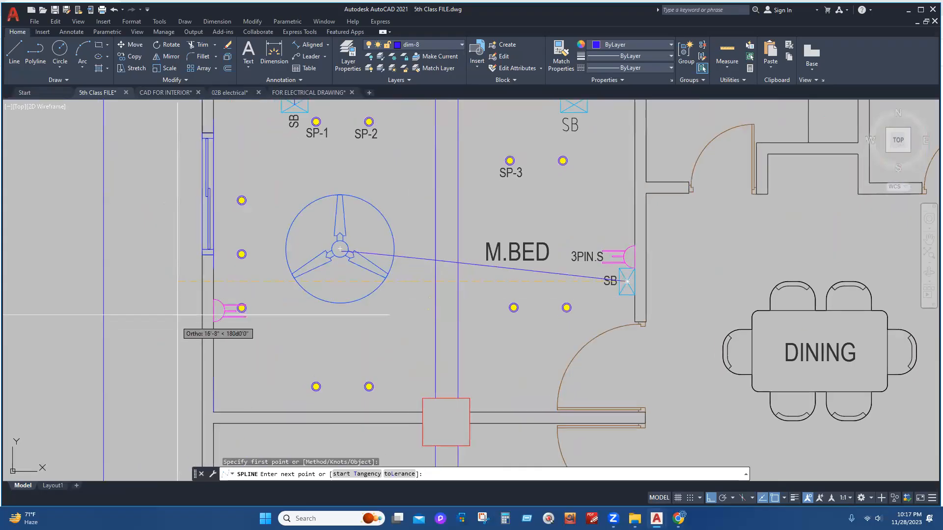
{"action": "scroll", "coordinate": [232, 306], "scroll_direction": "up", "scroll_amount": 4}
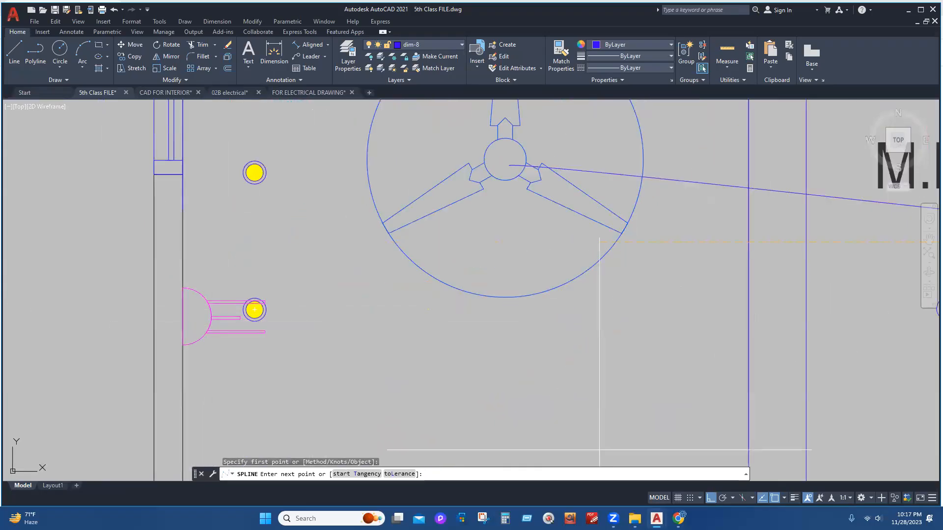
{"action": "left_click", "coordinate": [710, 498]}
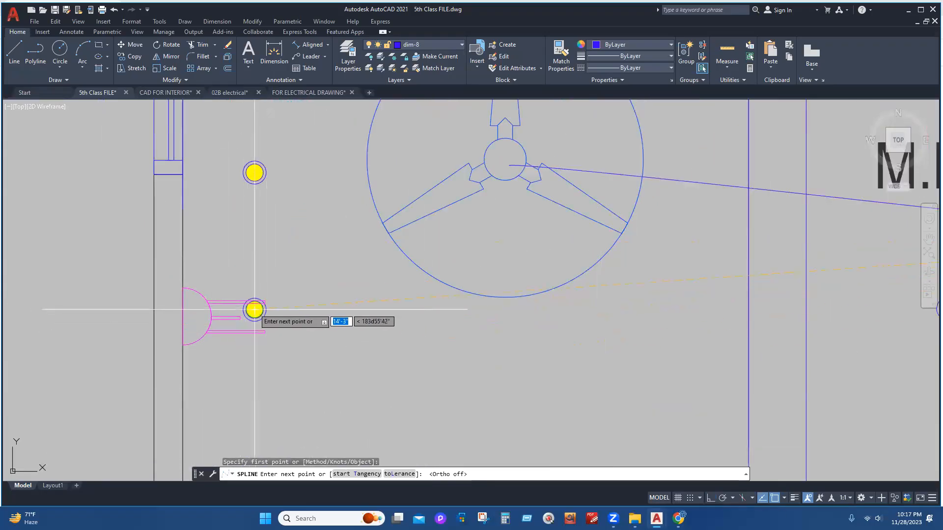
{"action": "left_click", "coordinate": [255, 309]}
{"action": "left_click", "coordinate": [255, 173]}
{"action": "middle_click_drag", "start_coordinate": [272, 148], "coordinate": [272, 295]}
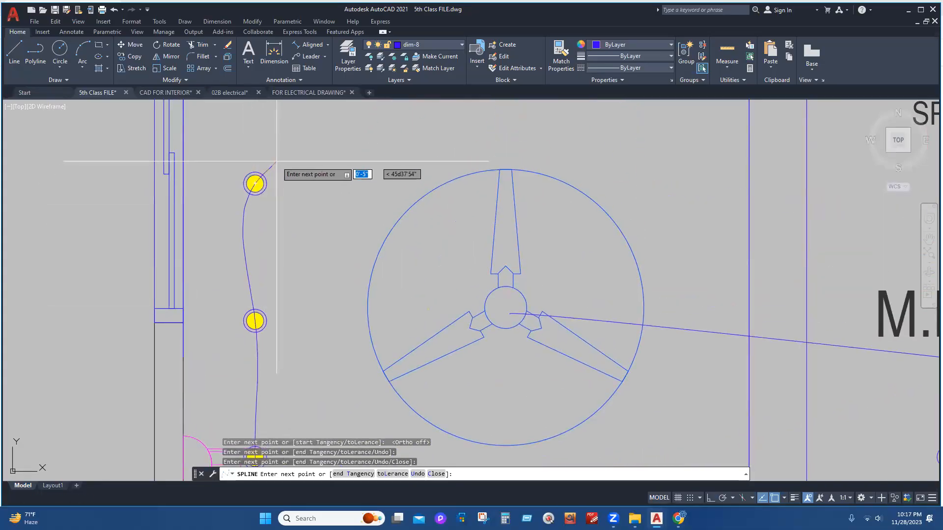
{"action": "key", "text": "Return"}
{"action": "key", "text": "Return"}
{"action": "scroll", "coordinate": [293, 153], "scroll_direction": "down", "scroll_amount": 5}
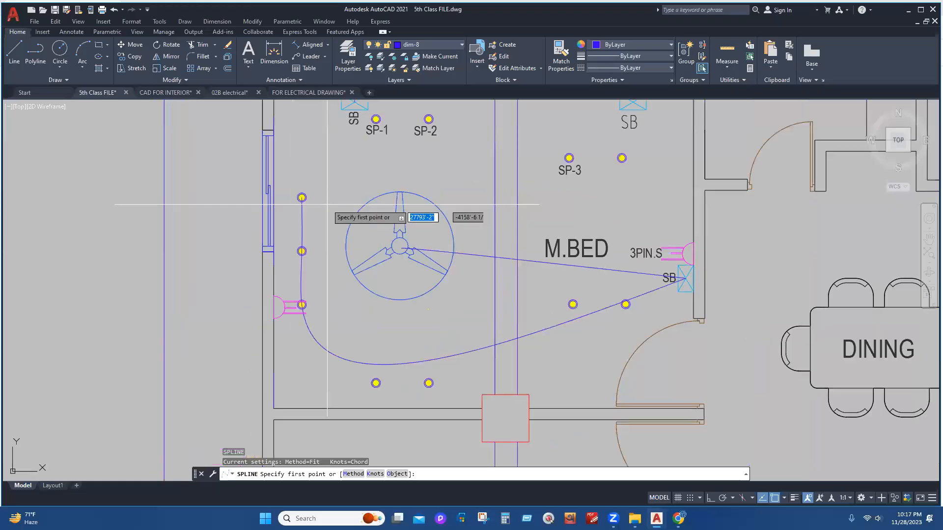
{"action": "key", "text": "Escape"}
- Draw a spline from the master bedroom switch board looping through the SP-3 light pair and the two lights below M.BED
{"action": "scroll", "coordinate": [429, 237], "scroll_direction": "up", "scroll_amount": 3}
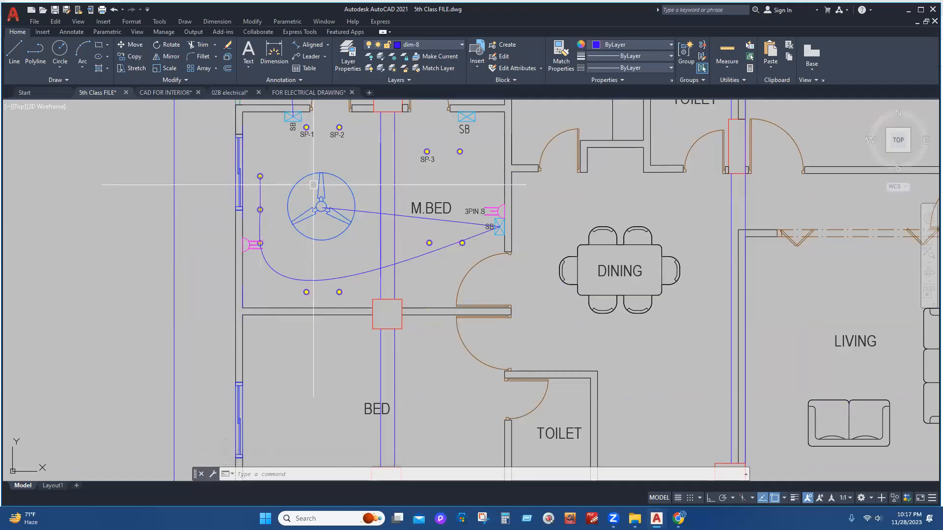
{"action": "scroll", "coordinate": [275, 201], "scroll_direction": "up", "scroll_amount": 4}
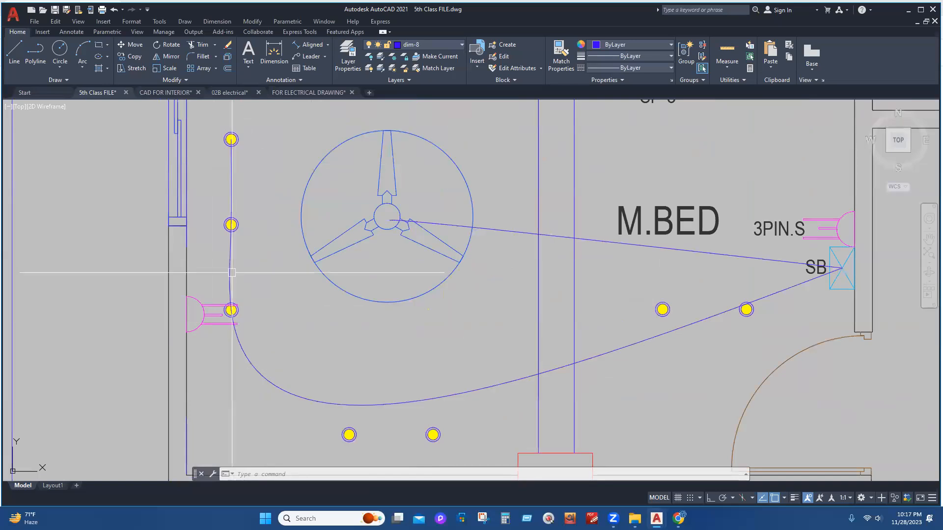
{"action": "mouse_move", "coordinate": [423, 147]}
{"action": "middle_mouse_down"}
{"action": "mouse_move", "coordinate": [326, 288]}
{"action": "mouse_move", "coordinate": [320, 326]}
{"action": "middle_mouse_up"}
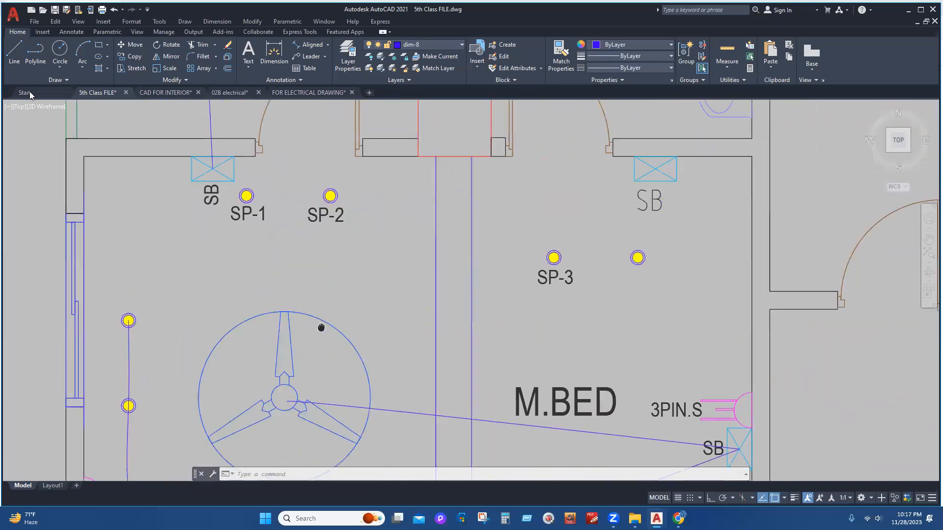
{"action": "left_click", "coordinate": [64, 83]}
{"action": "left_click", "coordinate": [10, 92]}
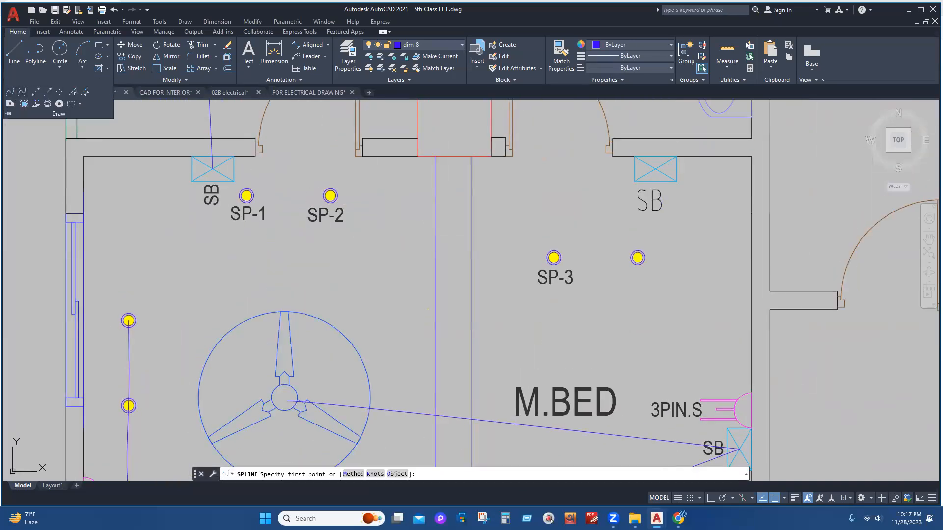
{"action": "scroll", "coordinate": [392, 235], "scroll_direction": "down", "scroll_amount": 2}
{"action": "scroll", "coordinate": [392, 234], "scroll_direction": "down", "scroll_amount": 4}
{"action": "scroll", "coordinate": [395, 253], "scroll_direction": "up", "scroll_amount": 4}
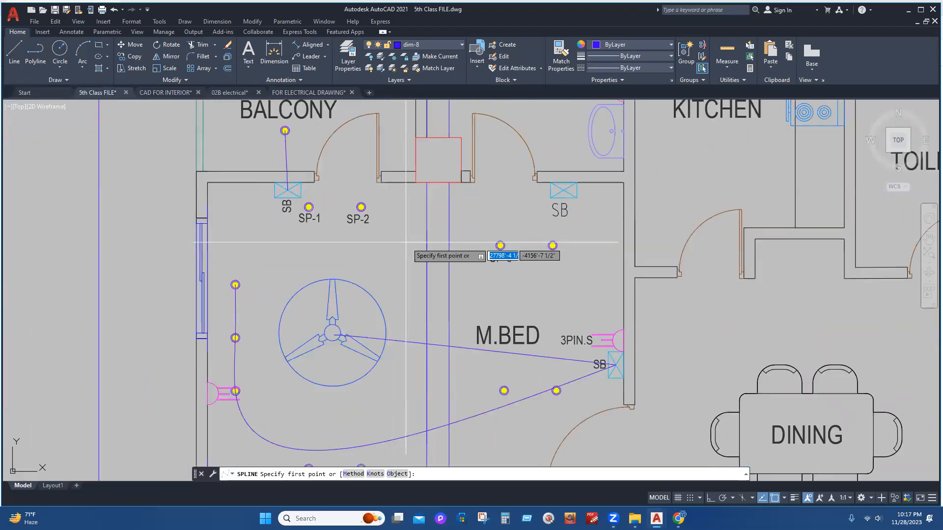
{"action": "left_click", "coordinate": [616, 365]}
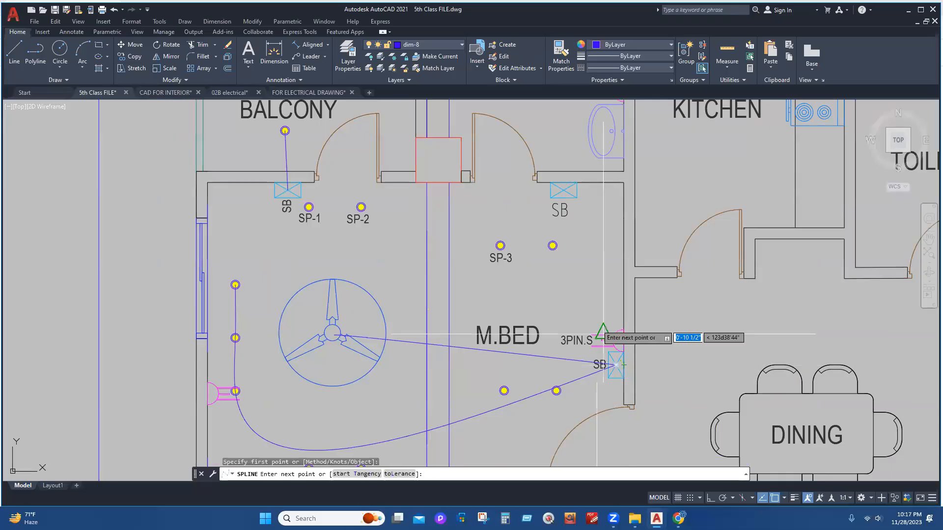
{"action": "left_click", "coordinate": [552, 246]}
{"action": "scroll", "coordinate": [495, 245], "scroll_direction": "up", "scroll_amount": 8}
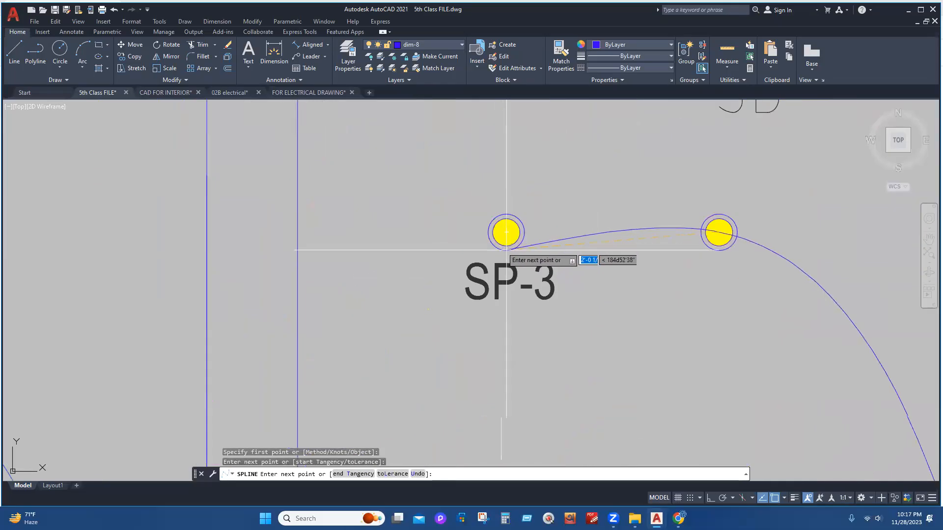
{"action": "left_click", "coordinate": [499, 245]}
{"action": "scroll", "coordinate": [500, 246], "scroll_direction": "down", "scroll_amount": 6}
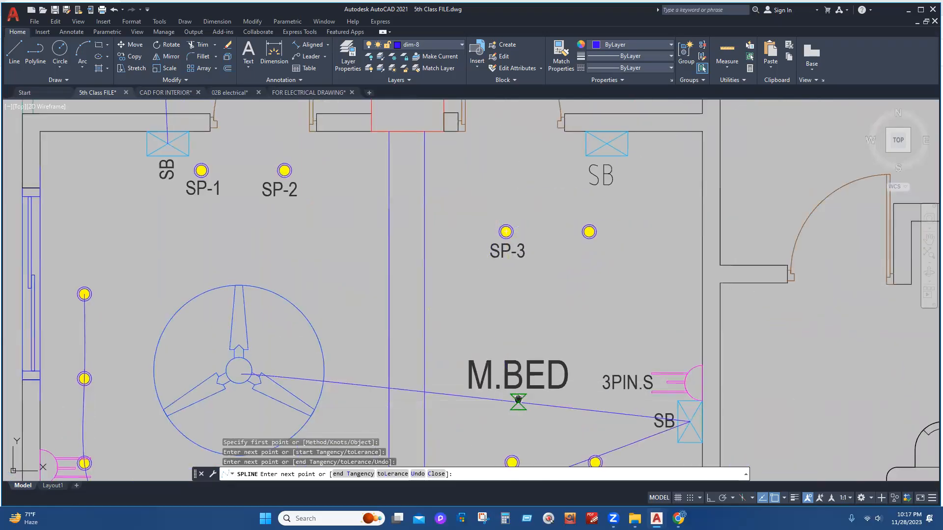
{"action": "middle_click_drag", "start_coordinate": [515, 458], "coordinate": [513, 331]}
{"action": "left_click", "coordinate": [509, 336]}
{"action": "left_click", "coordinate": [593, 336]}
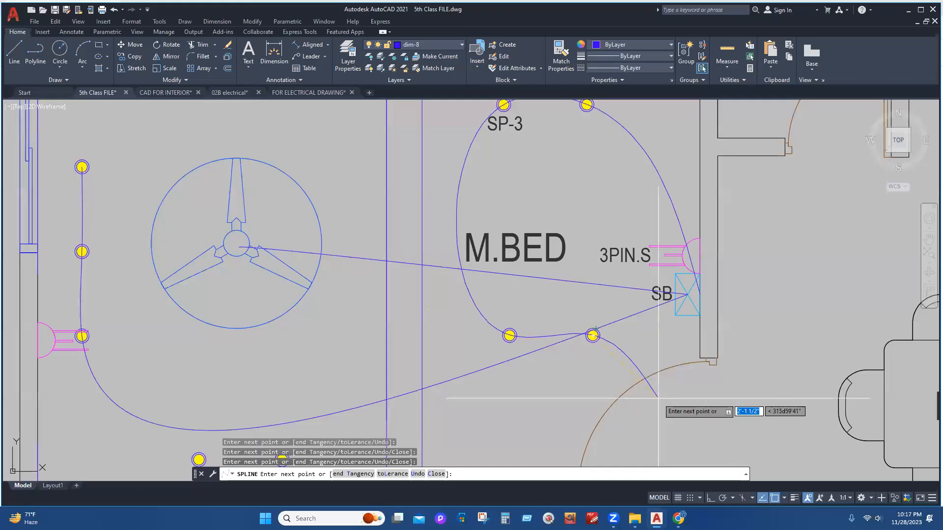
{"action": "key", "text": "Return"}
- Draw a spline from the master bedroom switch board through the SP-3 light to the SP-2 and SP-1 lights
{"action": "middle_click_drag", "start_coordinate": [577, 291], "coordinate": [604, 348]}
{"action": "scroll", "coordinate": [603, 346], "scroll_direction": "down", "scroll_amount": 5}
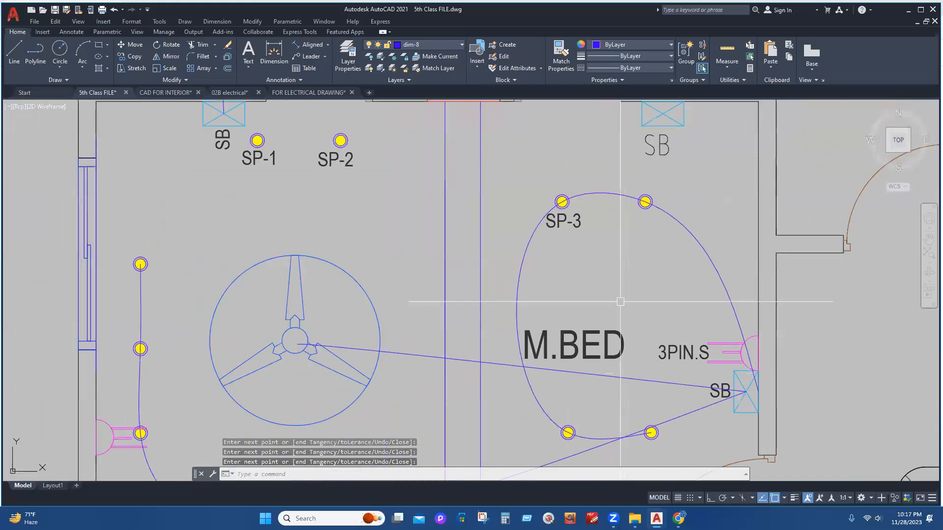
{"action": "middle_click_drag", "start_coordinate": [576, 302], "coordinate": [543, 312]}
{"action": "key", "text": "Return"}
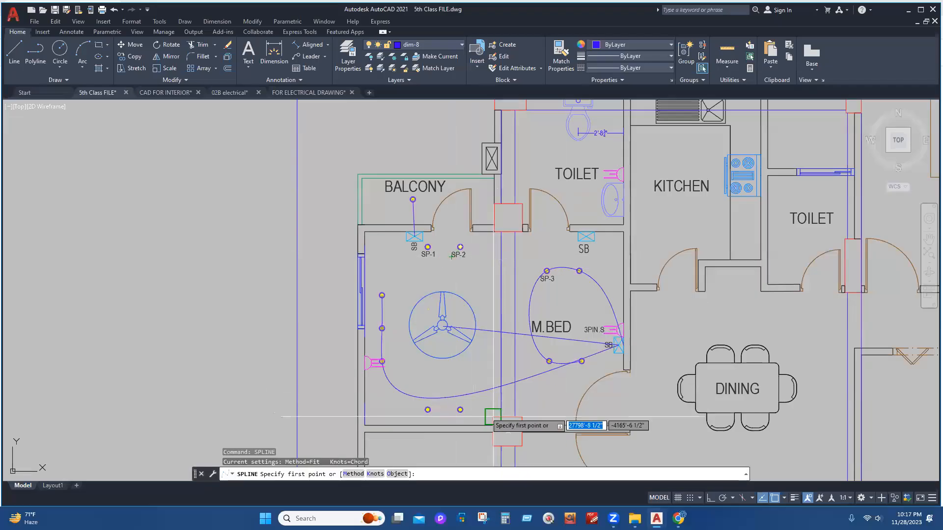
{"action": "scroll", "coordinate": [605, 340], "scroll_direction": "up", "scroll_amount": 2}
{"action": "left_click", "coordinate": [634, 349]}
{"action": "left_click", "coordinate": [512, 230]}
{"action": "left_click", "coordinate": [373, 191]}
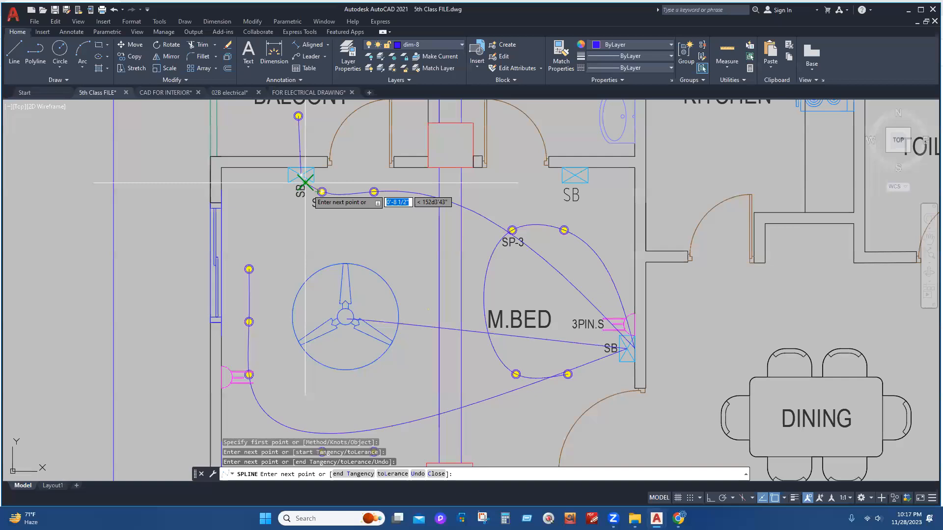
{"action": "key", "text": "Return"}
- Draw a spline from the master bedroom switch board through the two lights beside the wall shared with the lower bedroom
{"action": "middle_click_drag", "start_coordinate": [467, 265], "coordinate": [480, 183]}
{"action": "right_click", "coordinate": [482, 188]}
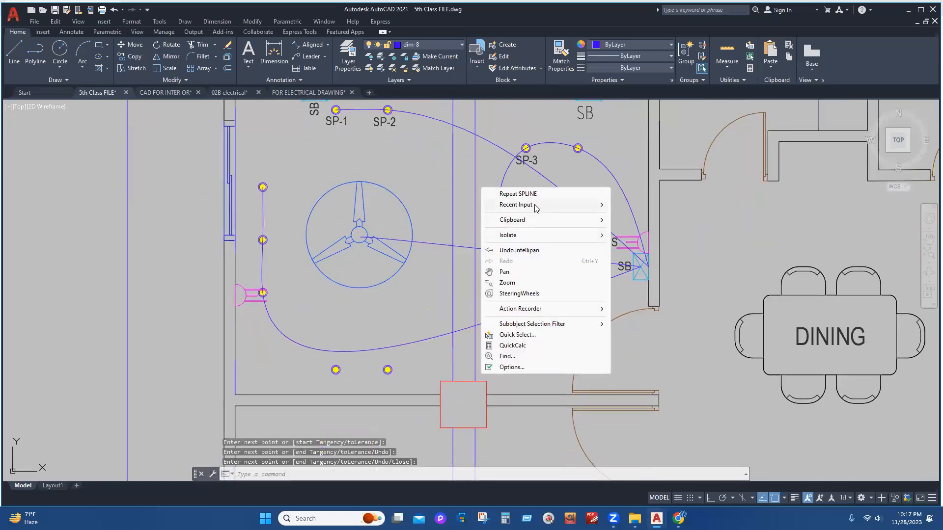
{"action": "left_click", "coordinate": [518, 193]}
{"action": "left_click", "coordinate": [641, 267]}
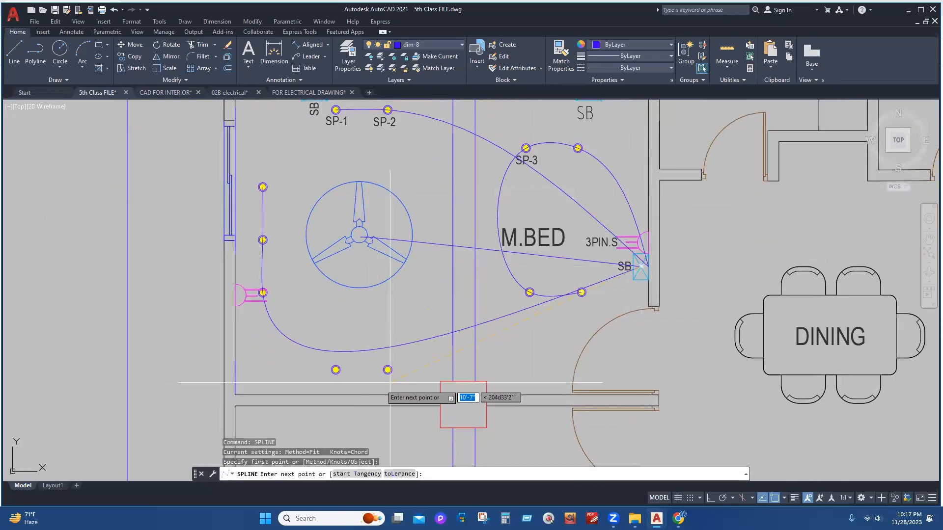
{"action": "scroll", "coordinate": [387, 370], "scroll_direction": "up", "scroll_amount": 4}
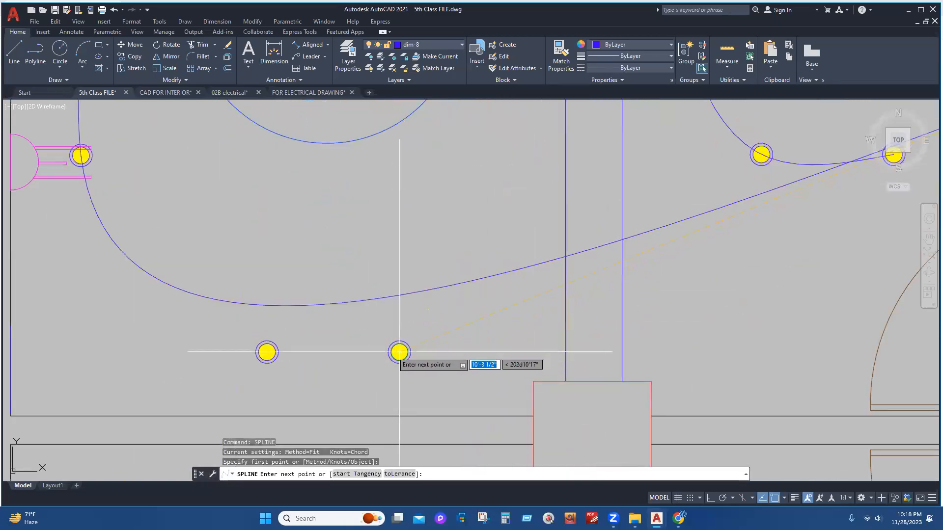
{"action": "left_click", "coordinate": [399, 352]}
{"action": "left_click", "coordinate": [266, 352]}
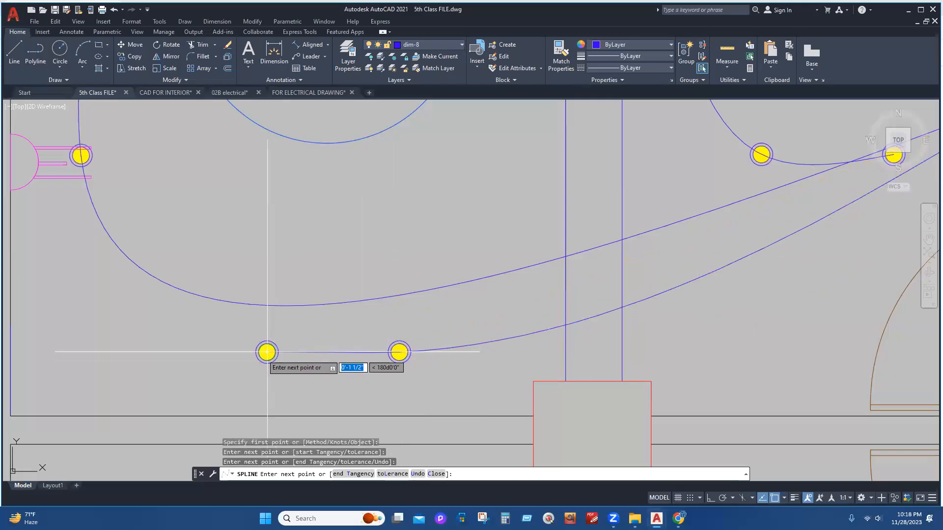
{"action": "left_click", "coordinate": [267, 352]}
{"action": "key", "text": "Return"}
{"action": "scroll", "coordinate": [435, 347], "scroll_direction": "down", "scroll_amount": 8}
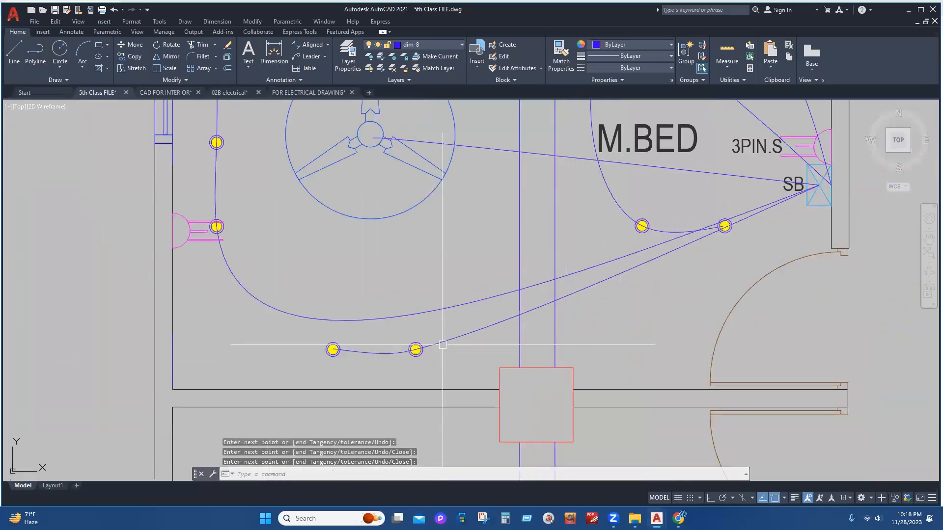
- Stretch the ends of the SP-1/SP-2 spline and the SP-3 loop spline to the centre of the master bedroom switch board
{"action": "scroll", "coordinate": [603, 299], "scroll_direction": "up", "scroll_amount": 13}
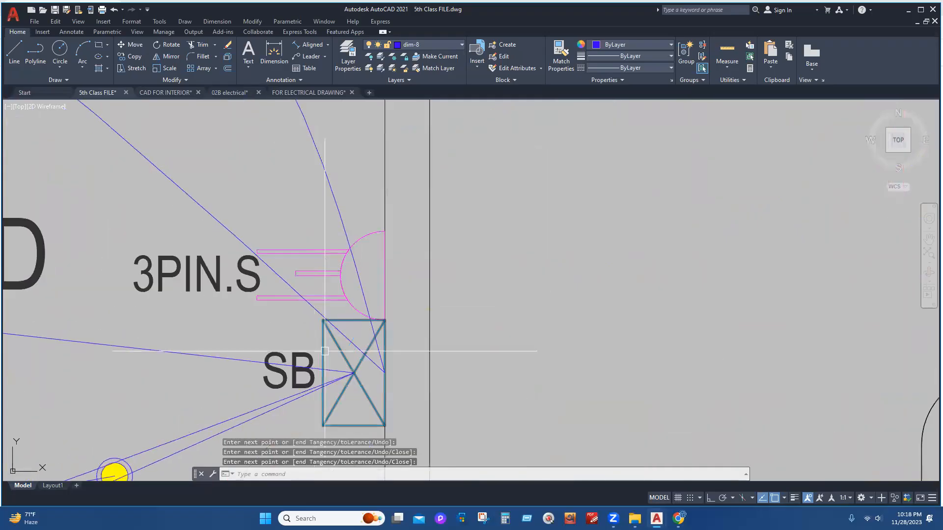
{"action": "left_click", "coordinate": [533, 289]}
{"action": "left_click", "coordinate": [543, 317]}
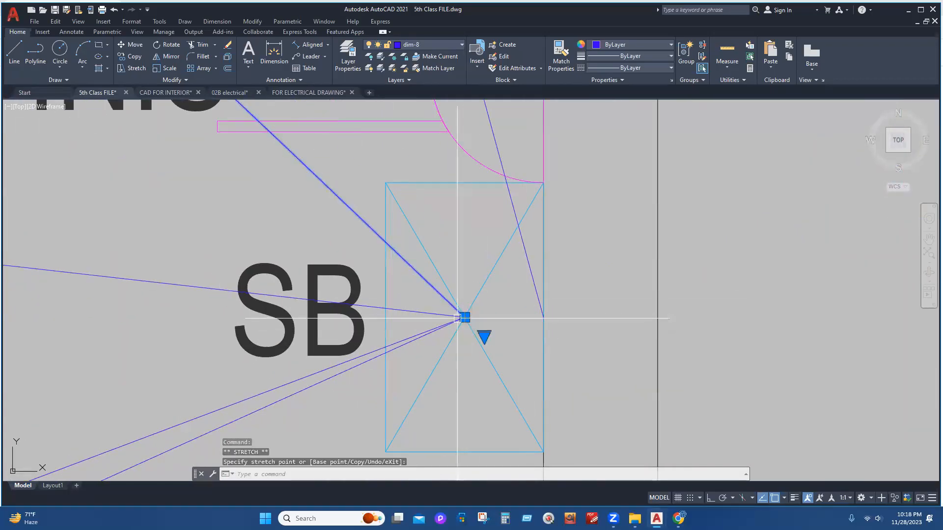
{"action": "left_click", "coordinate": [526, 275]}
{"action": "left_click", "coordinate": [532, 247]}
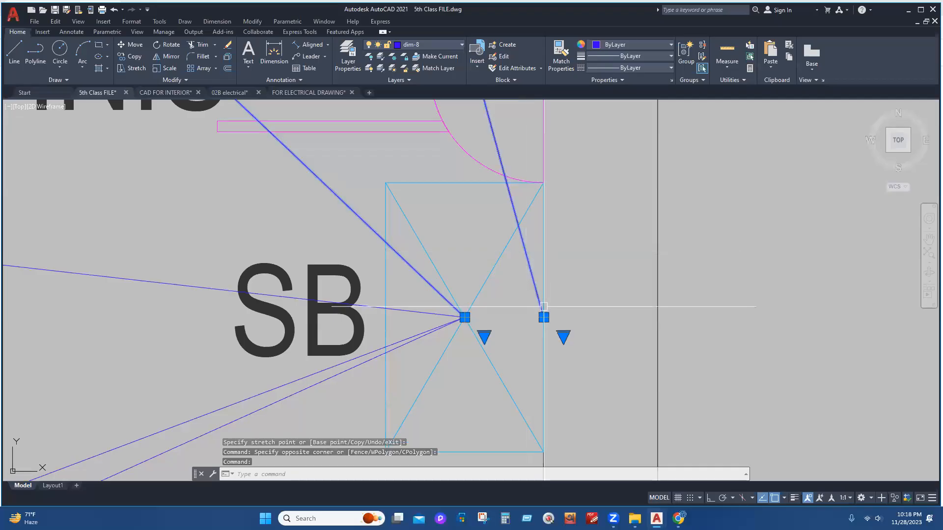
{"action": "left_click", "coordinate": [543, 317]}
{"action": "key", "text": "Escape"}
{"action": "scroll", "coordinate": [544, 318], "scroll_direction": "down", "scroll_amount": 5}
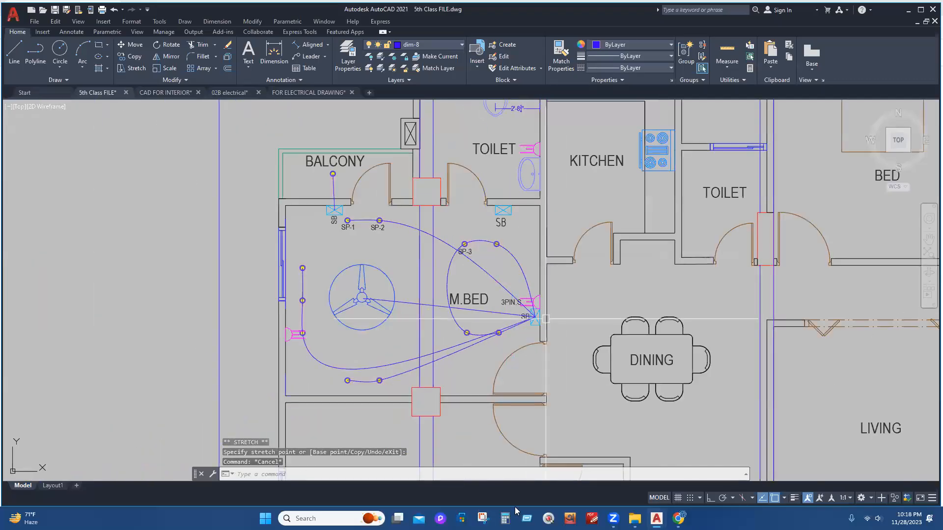
- Delete the M.BED label, the upper BALCONY label and the label of the toilet adjoining the master bedroom
{"action": "middle_click_drag", "start_coordinate": [556, 353], "coordinate": [536, 390]}
{"action": "middle_click_drag", "start_coordinate": [471, 316], "coordinate": [547, 269]}
{"action": "scroll", "coordinate": [511, 303], "scroll_direction": "up", "scroll_amount": 2}
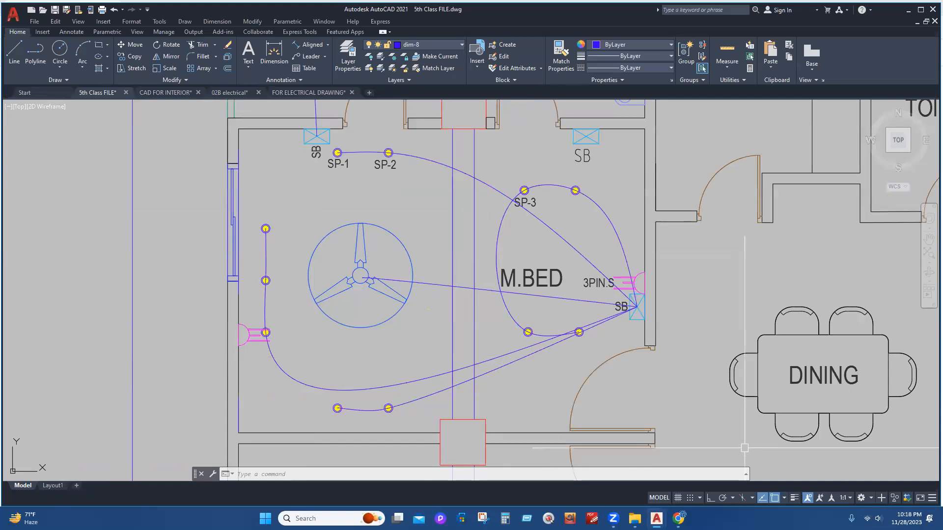
{"action": "scroll", "coordinate": [471, 366], "scroll_direction": "down", "scroll_amount": 2}
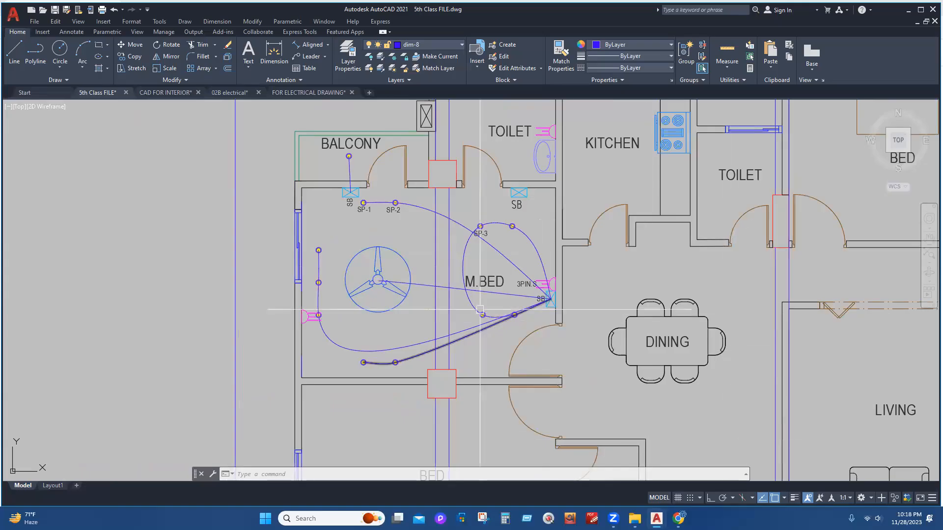
{"action": "left_click", "coordinate": [491, 281]}
{"action": "key", "text": "Delete"}
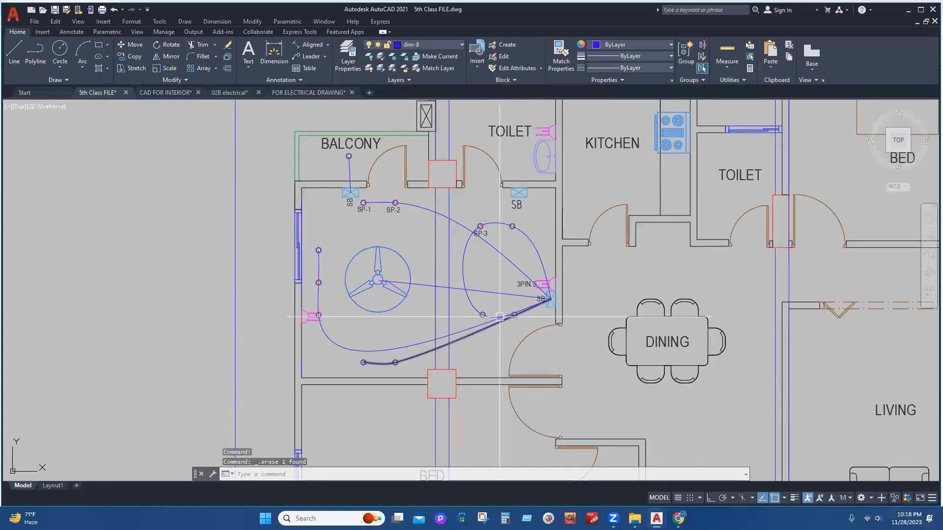
{"action": "left_click", "coordinate": [329, 144]}
{"action": "key", "text": "Delete"}
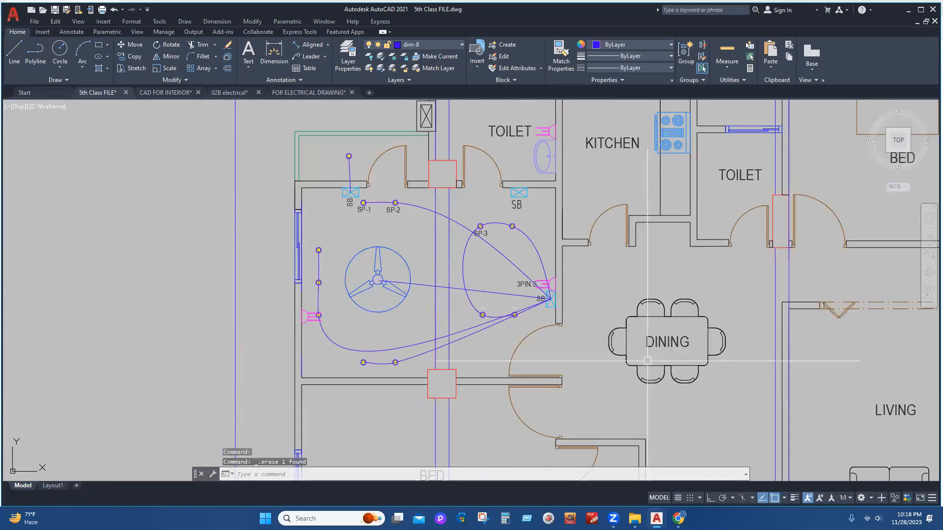
{"action": "middle_click_drag", "start_coordinate": [460, 177], "coordinate": [459, 265]}
{"action": "left_click", "coordinate": [487, 214]}
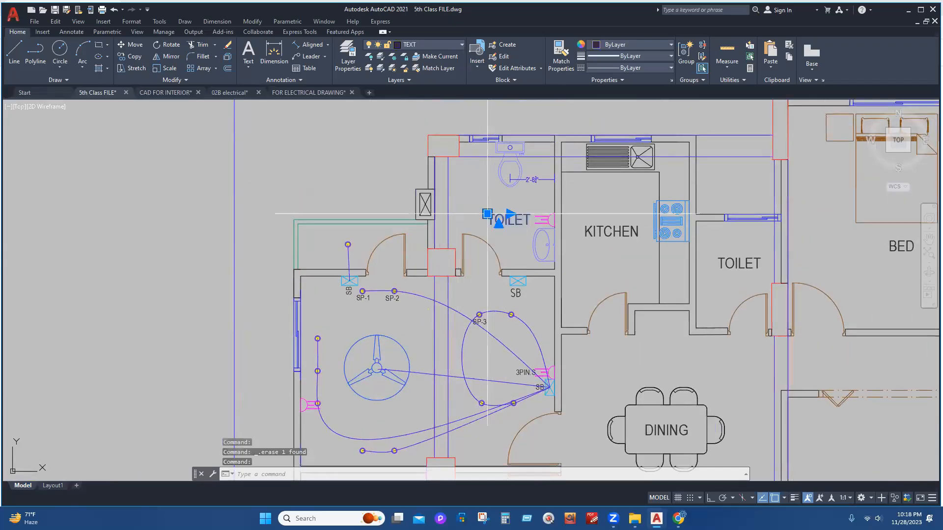
{"action": "key", "text": "Delete"}
{"action": "middle_click_drag", "start_coordinate": [470, 206], "coordinate": [468, 122]}
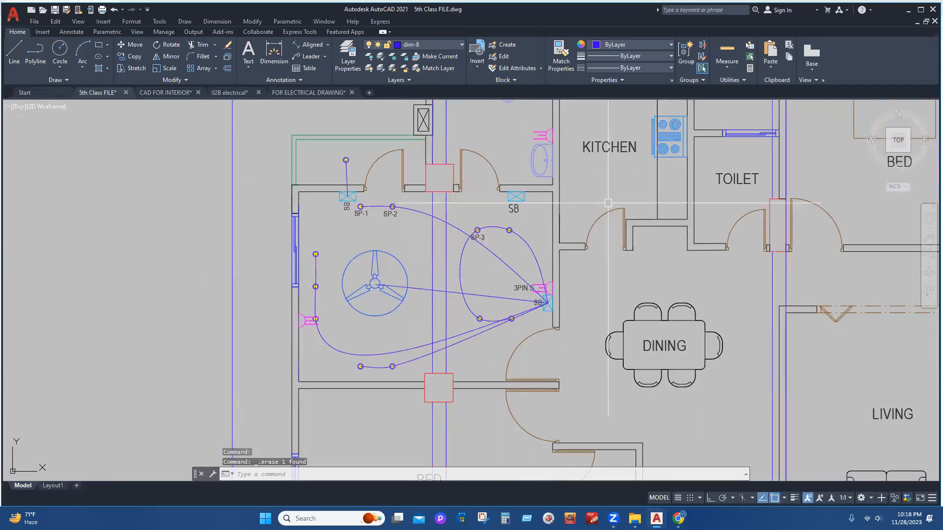
- Move the SP-3 label slightly to the right, away from the wiring spline below its light
{"action": "scroll", "coordinate": [487, 237], "scroll_direction": "up", "scroll_amount": 4}
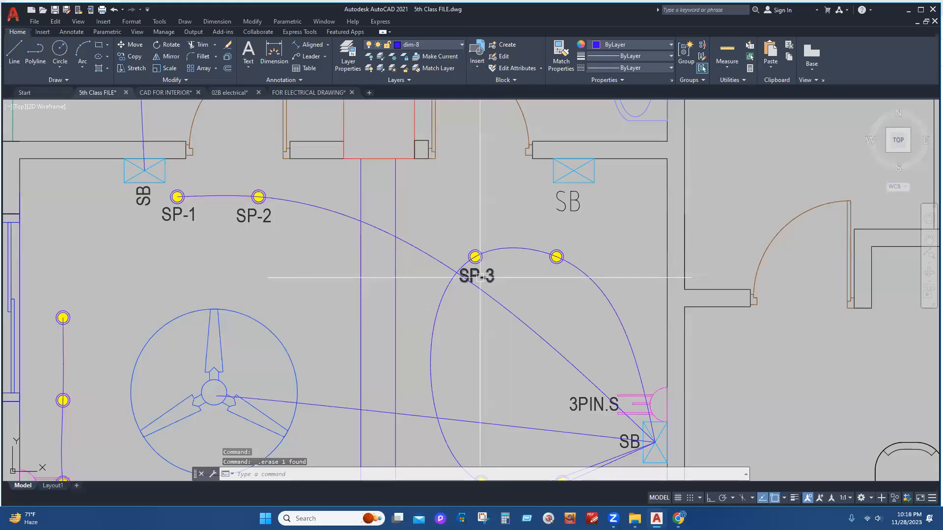
{"action": "left_click", "coordinate": [479, 278]}
{"action": "key", "text": "space"}
{"action": "left_click", "coordinate": [639, 269]}
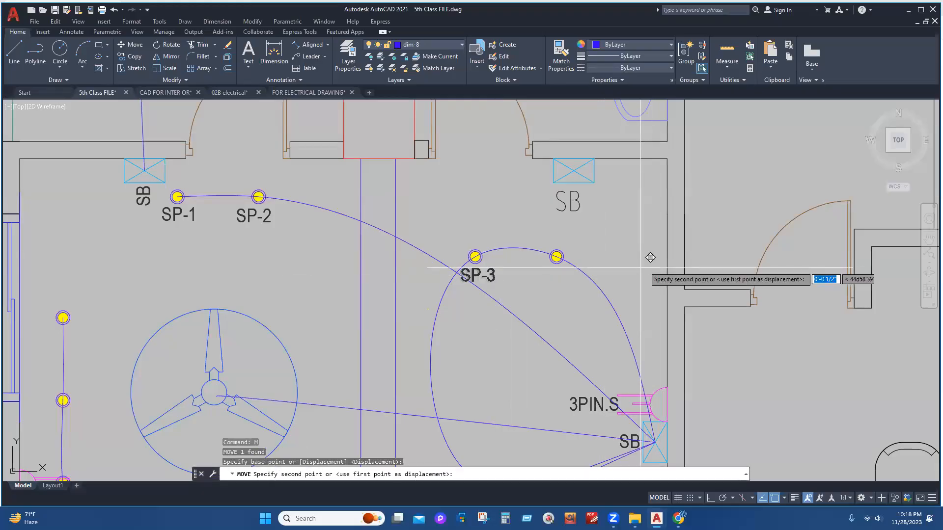
{"action": "left_click", "coordinate": [651, 267]}
{"action": "scroll", "coordinate": [387, 207], "scroll_direction": "down", "scroll_amount": 3}
{"action": "mouse_move", "coordinate": [334, 304]}
{"action": "middle_mouse_down"}
{"action": "mouse_move", "coordinate": [390, 299]}
{"action": "mouse_move", "coordinate": [434, 246]}
{"action": "middle_mouse_up"}
{"action": "scroll", "coordinate": [391, 210], "scroll_direction": "down", "scroll_amount": 5}
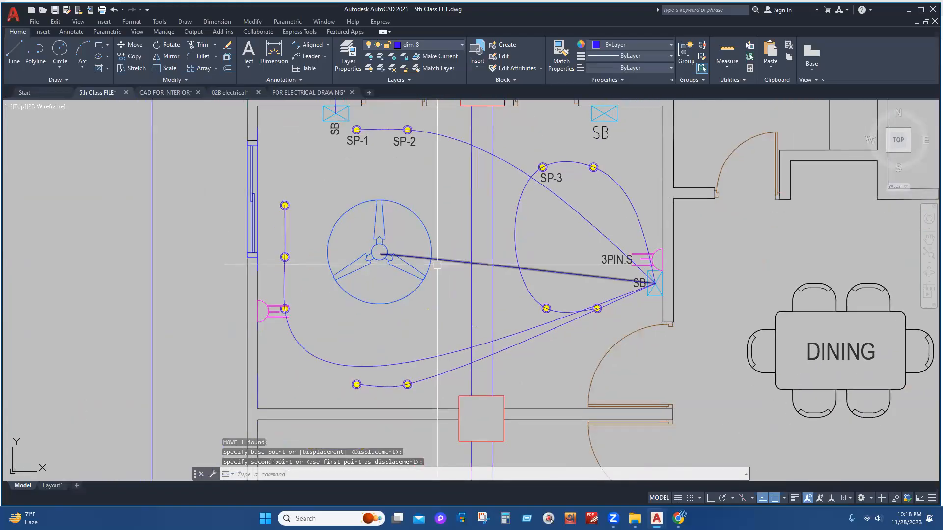
- Delete the blue beam lines running between the columns throughout the electrical plan
{"action": "scroll", "coordinate": [407, 206], "scroll_direction": "up", "scroll_amount": 2}
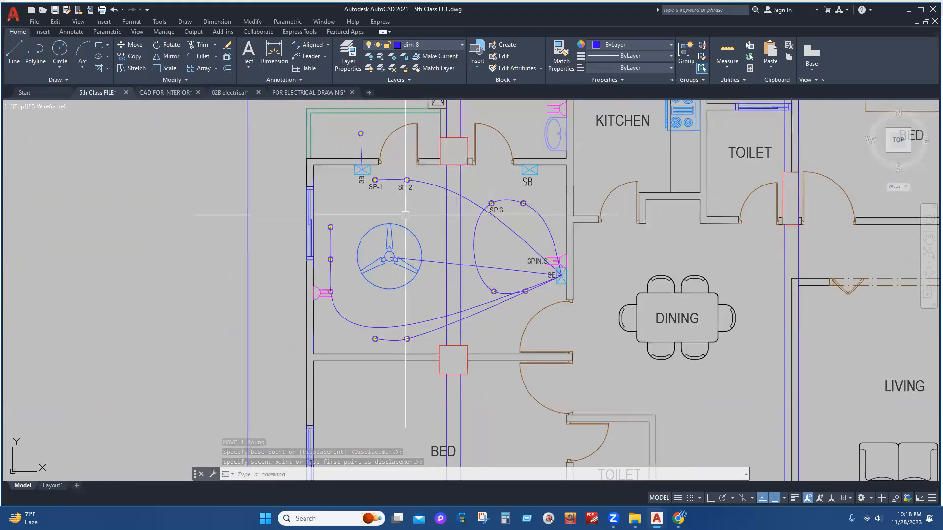
{"action": "scroll", "coordinate": [496, 246], "scroll_direction": "up", "scroll_amount": 3}
{"action": "scroll", "coordinate": [521, 314], "scroll_direction": "down", "scroll_amount": 3}
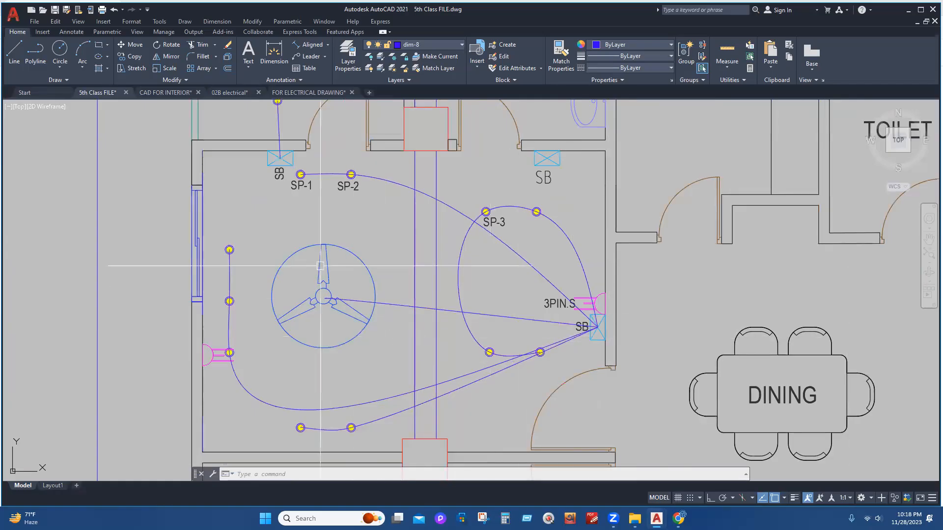
{"action": "middle_click_drag", "start_coordinate": [440, 293], "coordinate": [422, 381]}
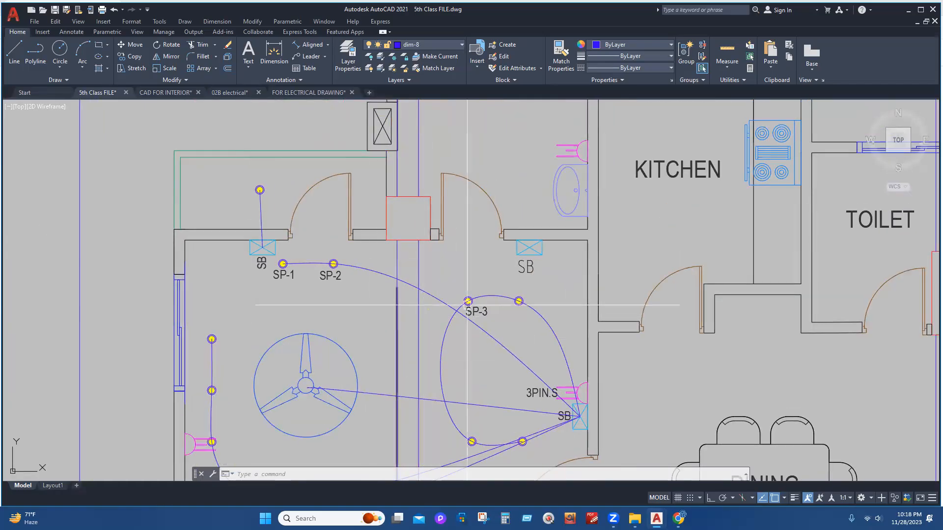
{"action": "middle_click_drag", "start_coordinate": [520, 342], "coordinate": [522, 254]}
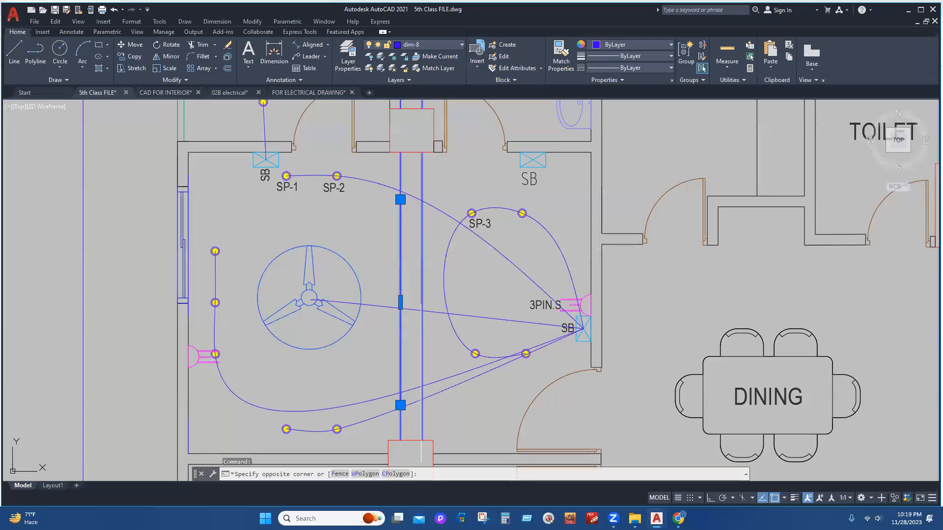
{"action": "left_click", "coordinate": [421, 250]}
{"action": "scroll", "coordinate": [358, 235], "scroll_direction": "down", "scroll_amount": 4}
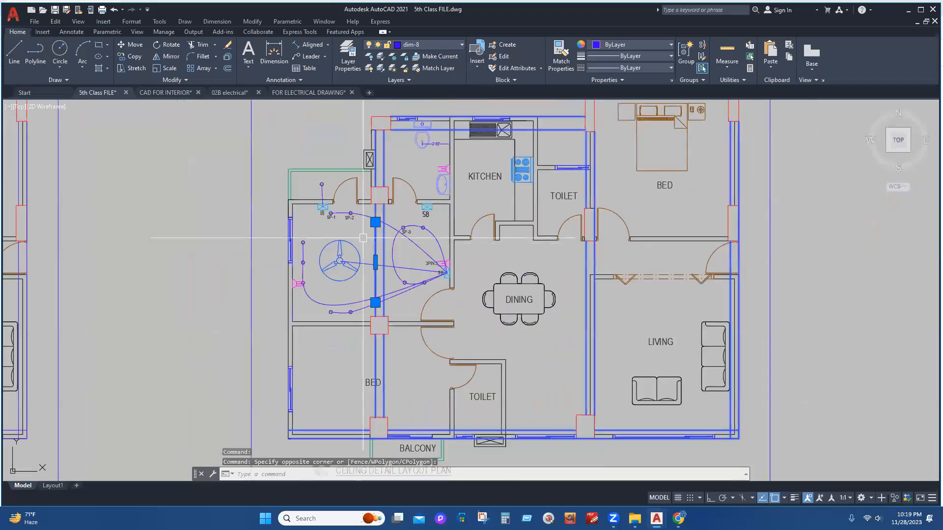
{"action": "key", "text": "Delete"}
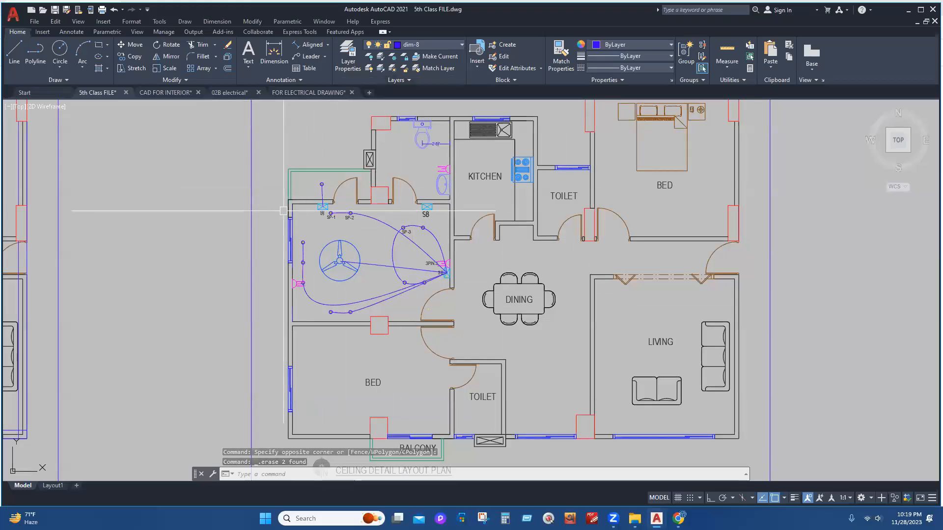
- Review the wired master bedroom, balcony and toilet area and compare the plan with the neighbouring ceiling layout
{"action": "scroll", "coordinate": [422, 231], "scroll_direction": "up", "scroll_amount": 3}
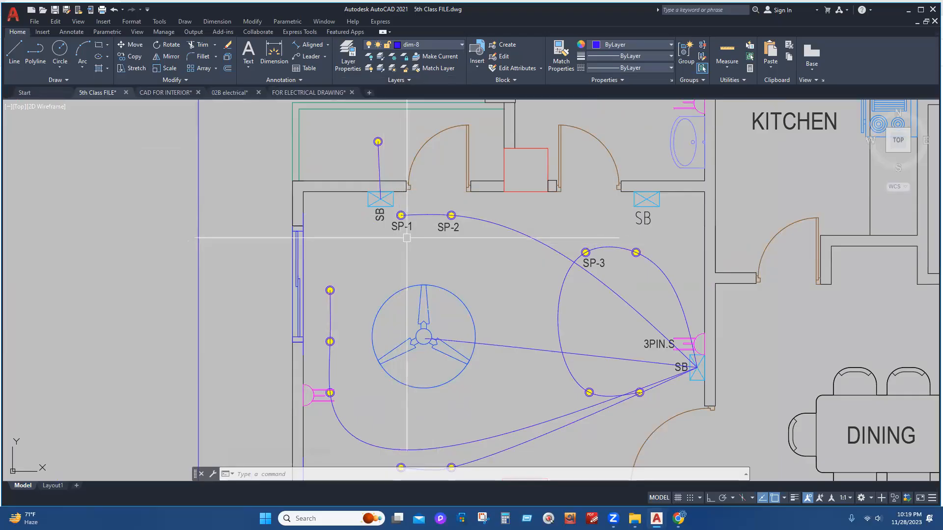
{"action": "scroll", "coordinate": [528, 311], "scroll_direction": "down", "scroll_amount": 5}
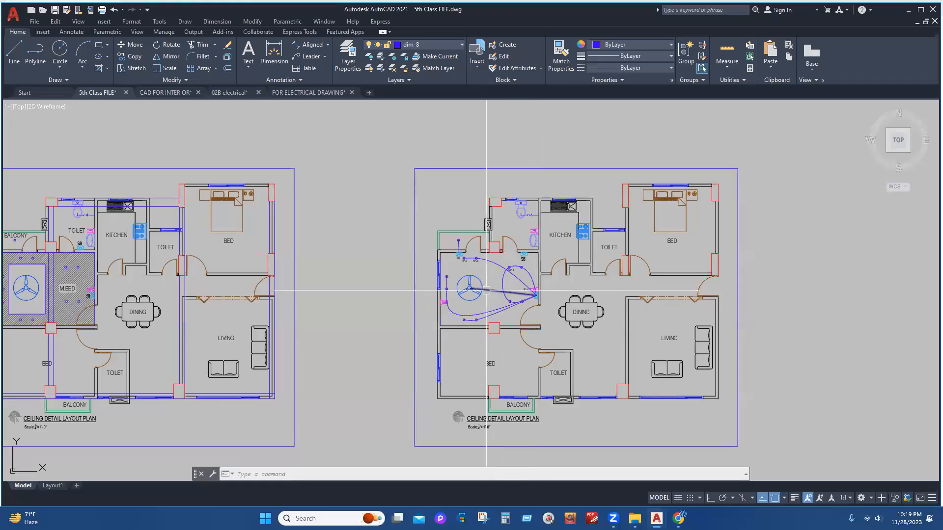
{"action": "scroll", "coordinate": [486, 290], "scroll_direction": "up", "scroll_amount": 3}
{"action": "scroll", "coordinate": [507, 294], "scroll_direction": "down", "scroll_amount": 6}
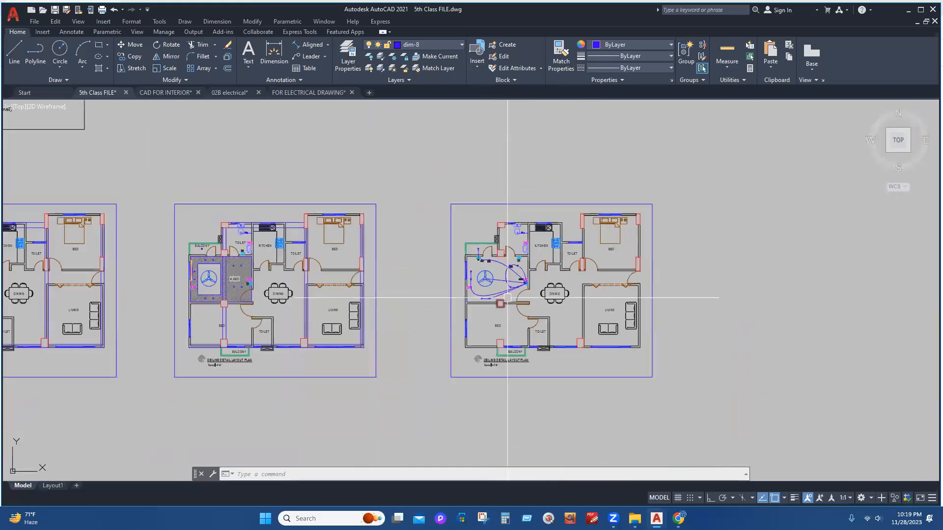
{"action": "scroll", "coordinate": [493, 295], "scroll_direction": "up", "scroll_amount": 4}
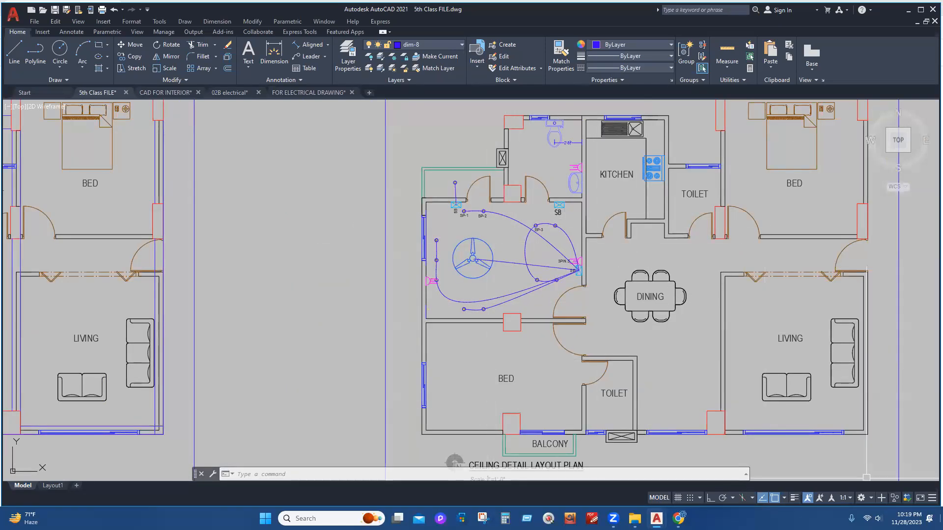
{"action": "scroll", "coordinate": [509, 283], "scroll_direction": "up", "scroll_amount": 4}
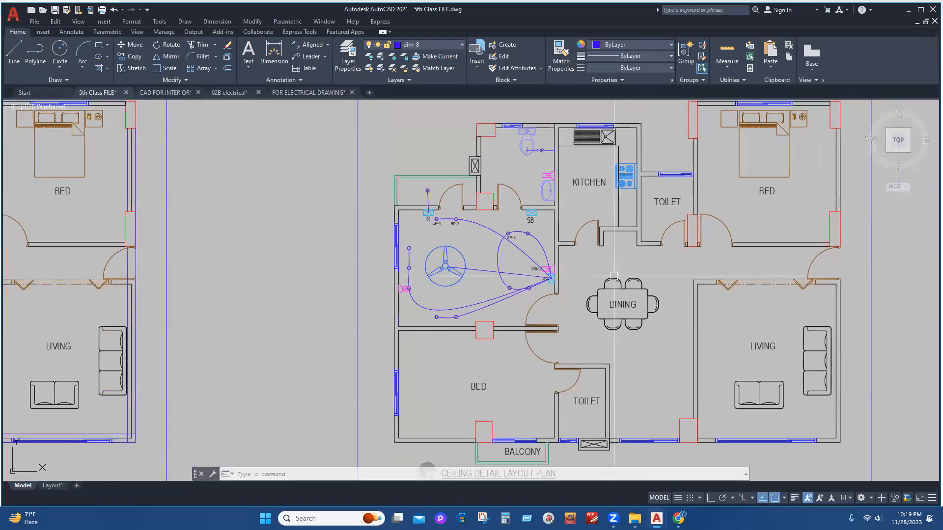
{"action": "middle_click_drag", "start_coordinate": [582, 279], "coordinate": [569, 318]}
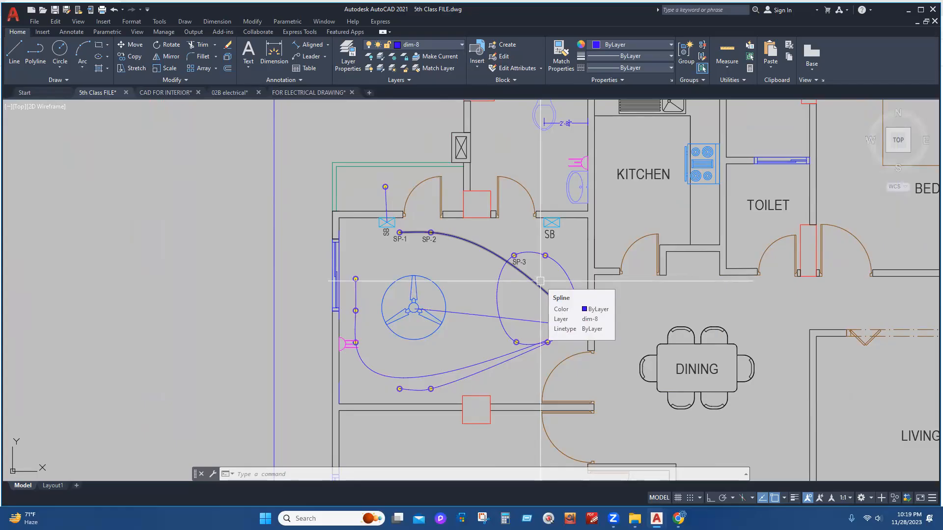
{"action": "scroll", "coordinate": [525, 263], "scroll_direction": "down", "scroll_amount": 2}
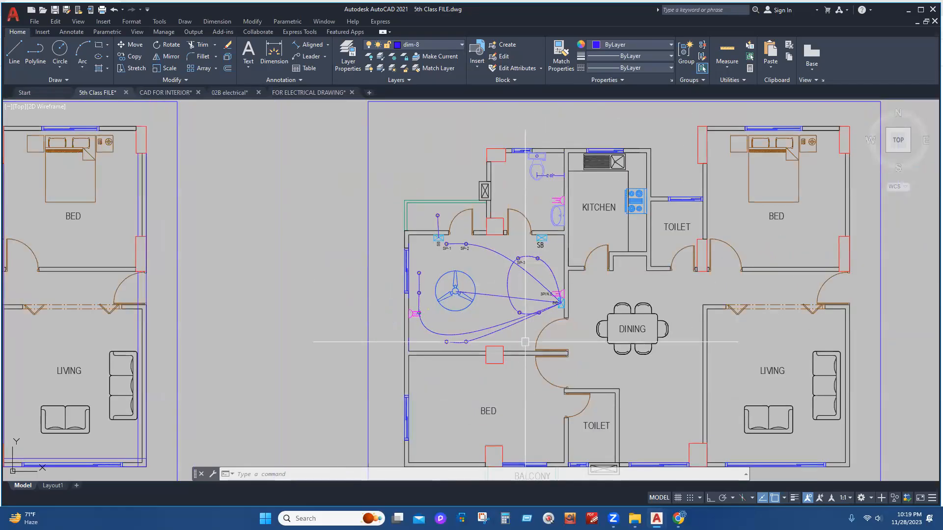
{"action": "middle_click_drag", "start_coordinate": [485, 372], "coordinate": [490, 319]}
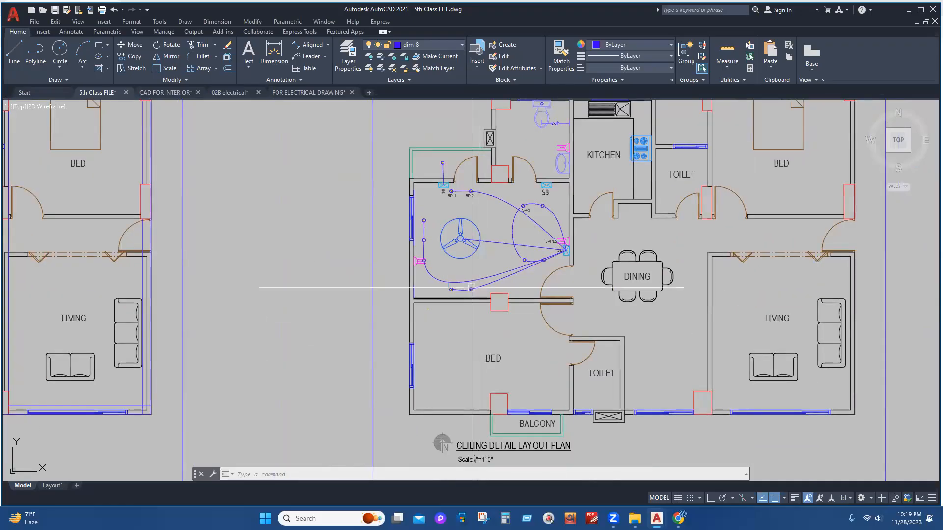
{"action": "scroll", "coordinate": [423, 359], "scroll_direction": "down", "scroll_amount": 2}
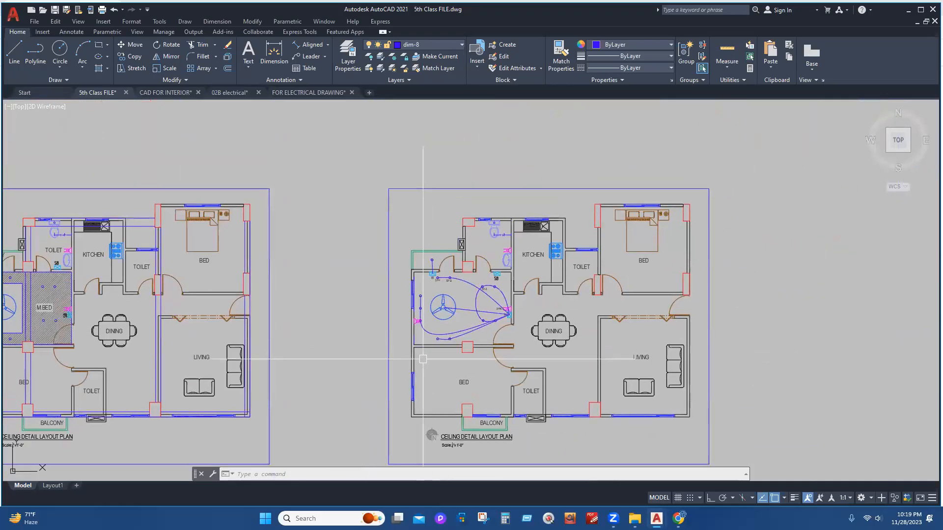
{"action": "scroll", "coordinate": [443, 289], "scroll_direction": "up", "scroll_amount": 2}
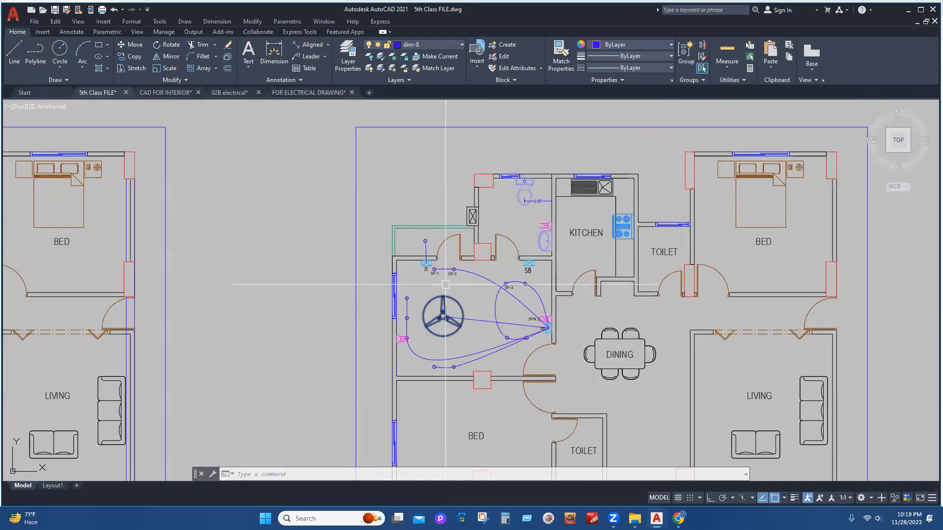
{"action": "scroll", "coordinate": [458, 289], "scroll_direction": "up", "scroll_amount": 2}
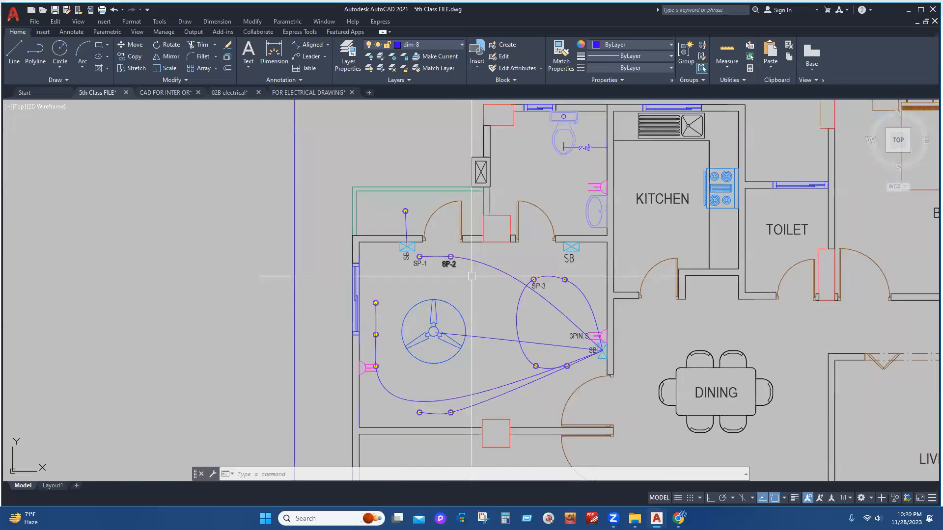
{"action": "middle_click_drag", "start_coordinate": [471, 276], "coordinate": [470, 241]}
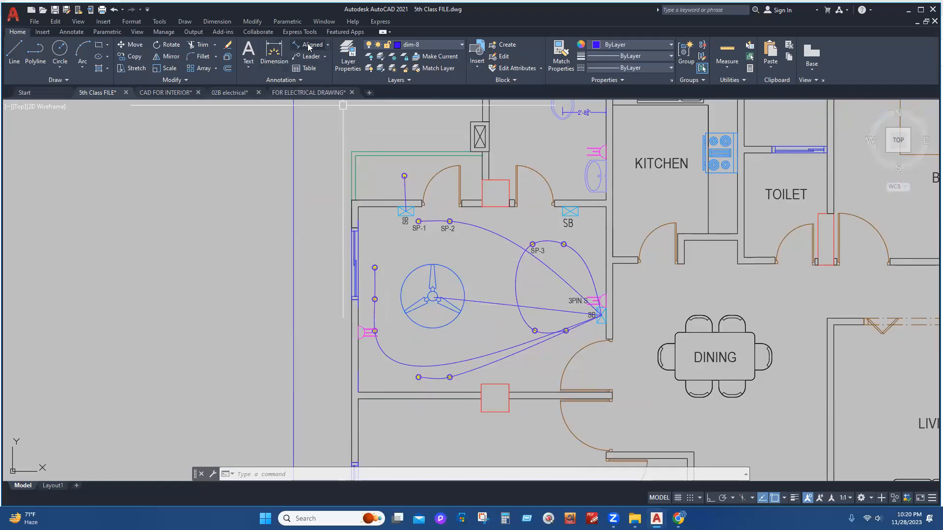
{"action": "left_click", "coordinate": [327, 44]}
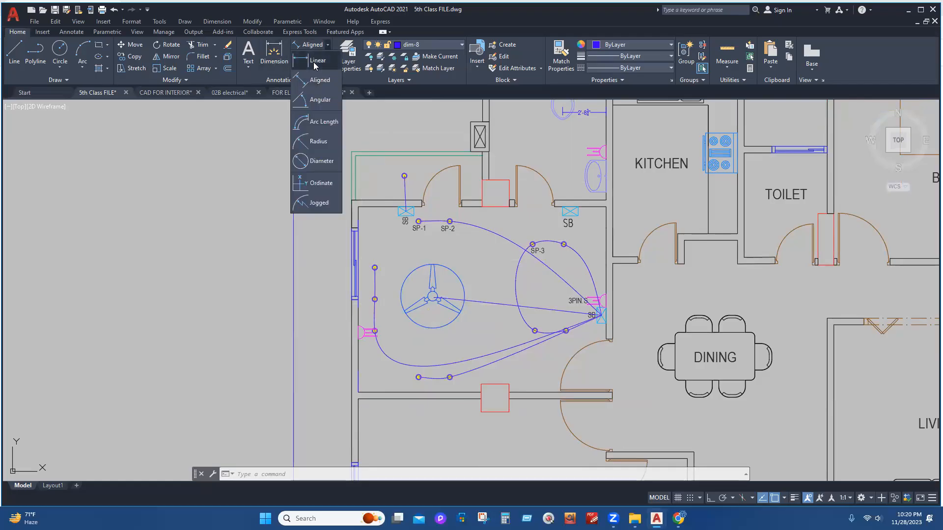
{"action": "left_click", "coordinate": [316, 60]}
{"action": "key", "text": "Escape"}
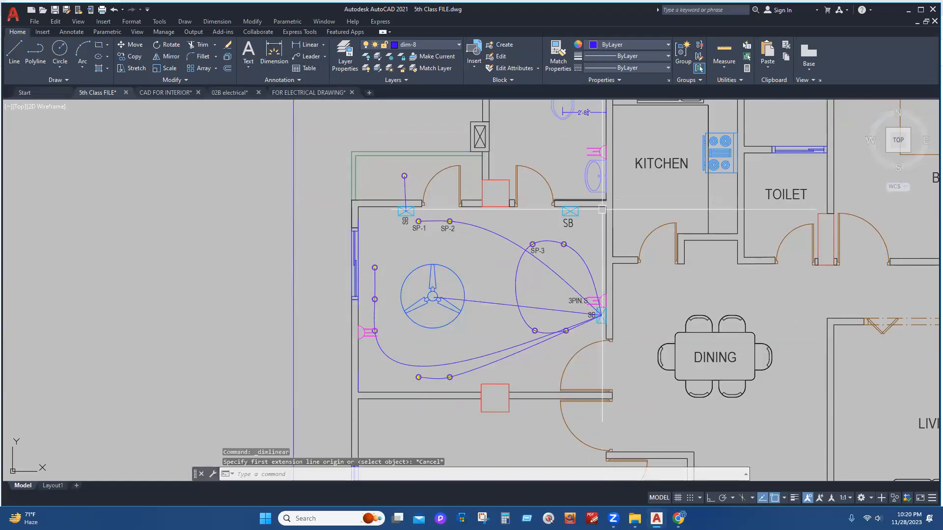
{"action": "mouse_move", "coordinate": [580, 293]}
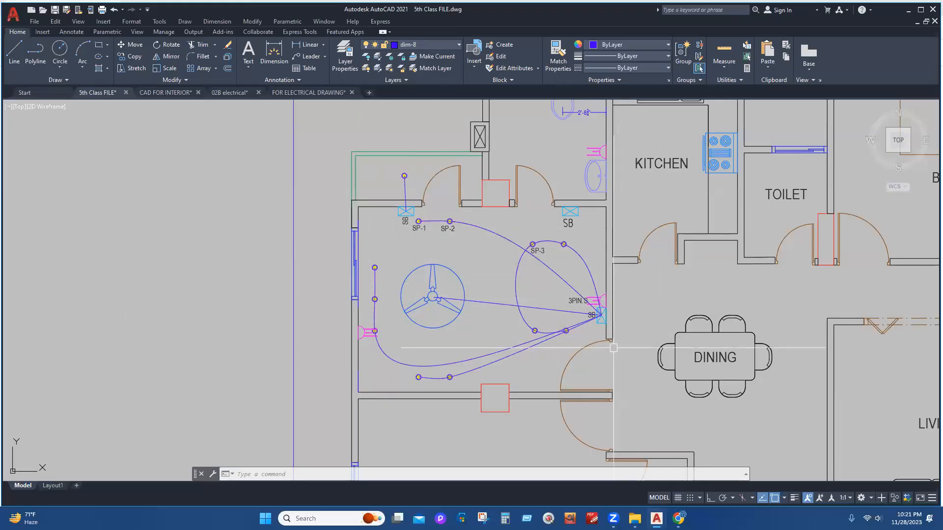
{"action": "scroll", "coordinate": [589, 316], "scroll_direction": "up", "scroll_amount": 2}
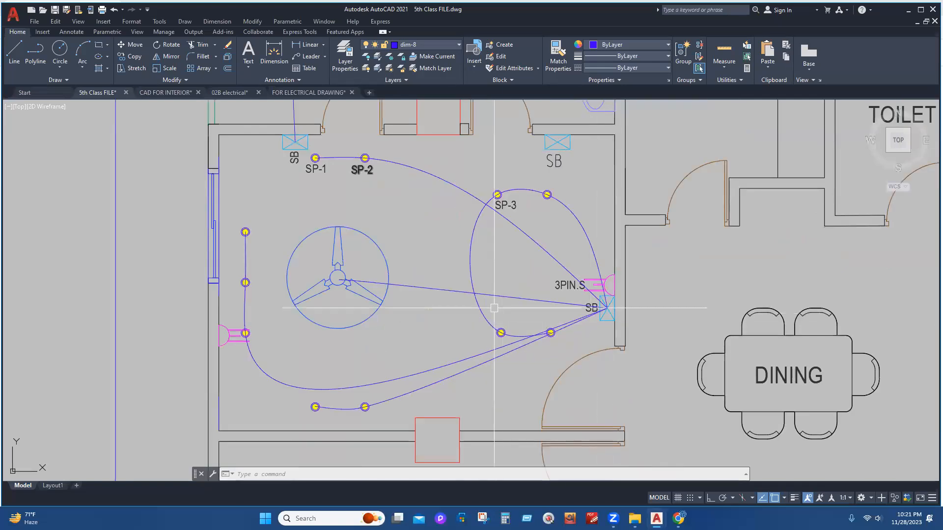
- Switch to the FOR ELECTRICAL DRAWING file and examine the wiring from SDB-1 through the stair, dining and bedroom area
{"action": "scroll", "coordinate": [585, 321], "scroll_direction": "down", "scroll_amount": 4}
{"action": "scroll", "coordinate": [582, 331], "scroll_direction": "up", "scroll_amount": 2}
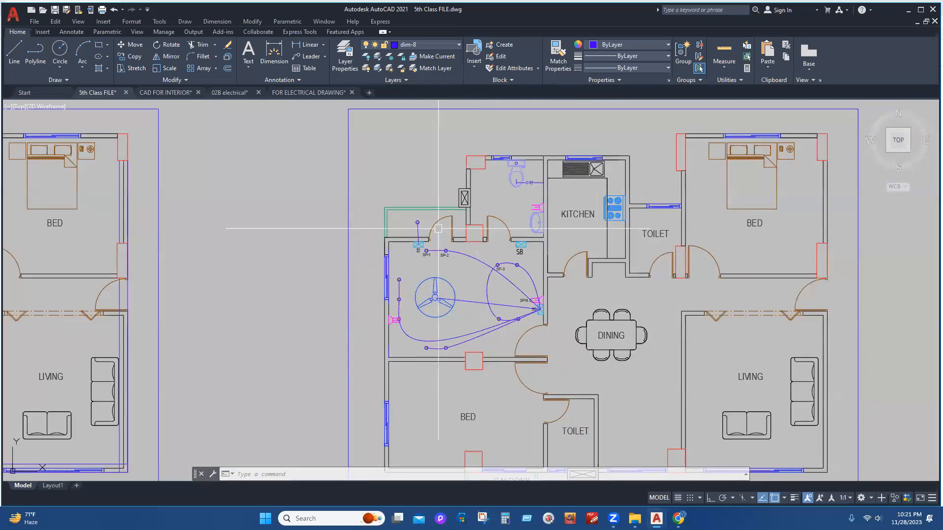
{"action": "mouse_move", "coordinate": [469, 331]}
{"action": "middle_mouse_down"}
{"action": "mouse_move", "coordinate": [475, 289]}
{"action": "mouse_move", "coordinate": [422, 223]}
{"action": "middle_mouse_up"}
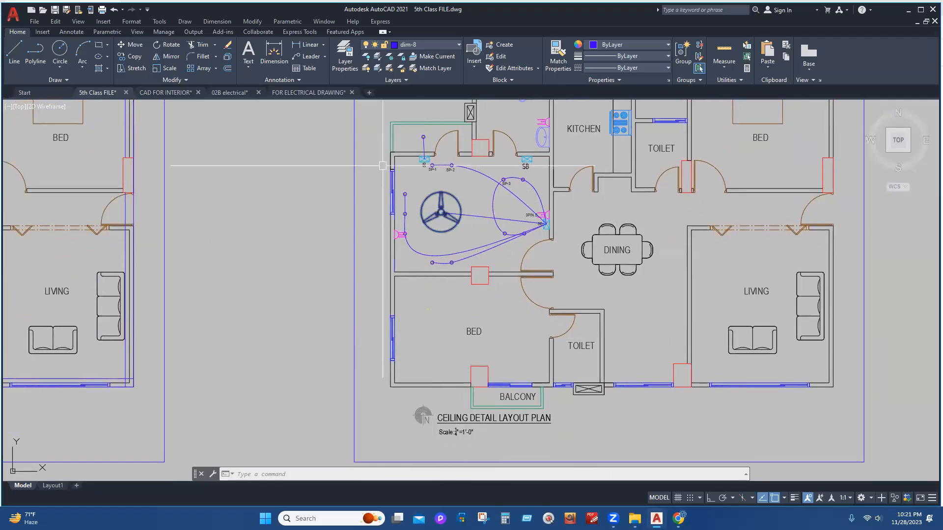
{"action": "left_click", "coordinate": [304, 93]}
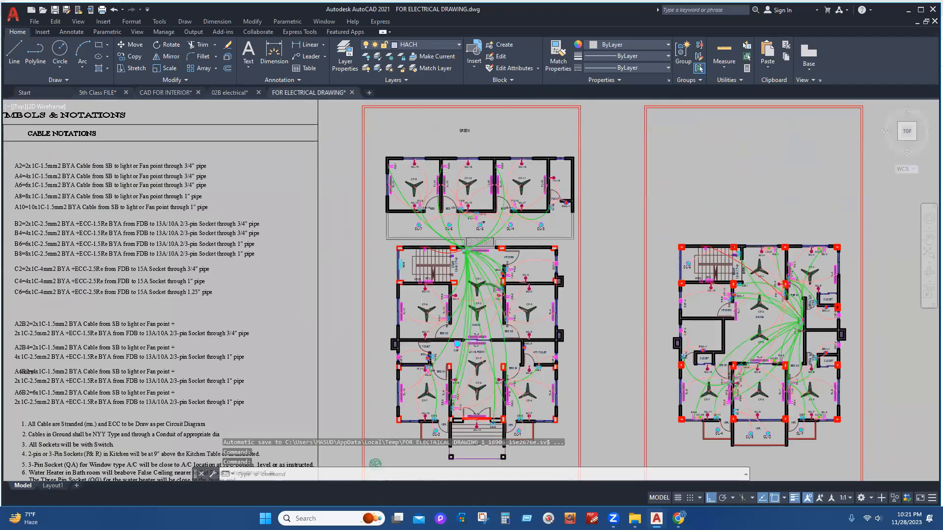
{"action": "scroll", "coordinate": [478, 308], "scroll_direction": "up", "scroll_amount": 4}
{"action": "middle_click_drag", "start_coordinate": [415, 418], "coordinate": [431, 382]}
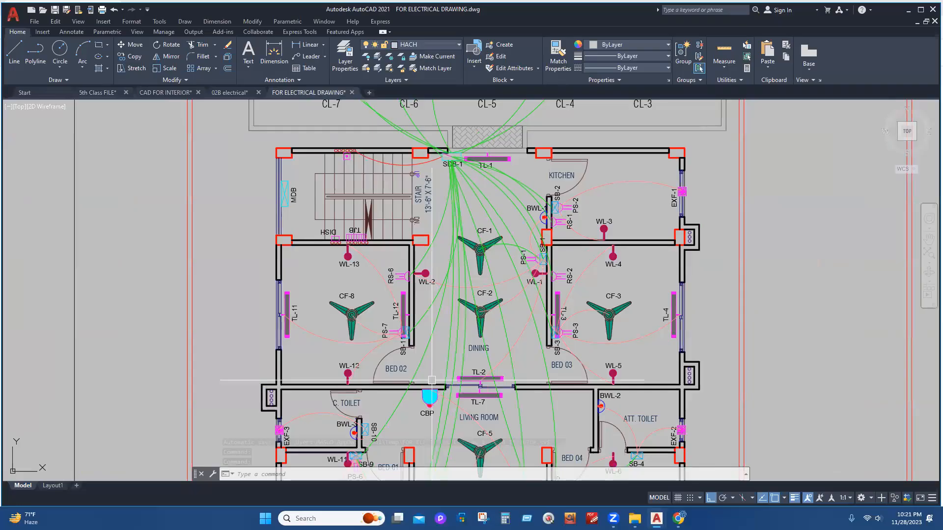
{"action": "scroll", "coordinate": [408, 229], "scroll_direction": "up", "scroll_amount": 2}
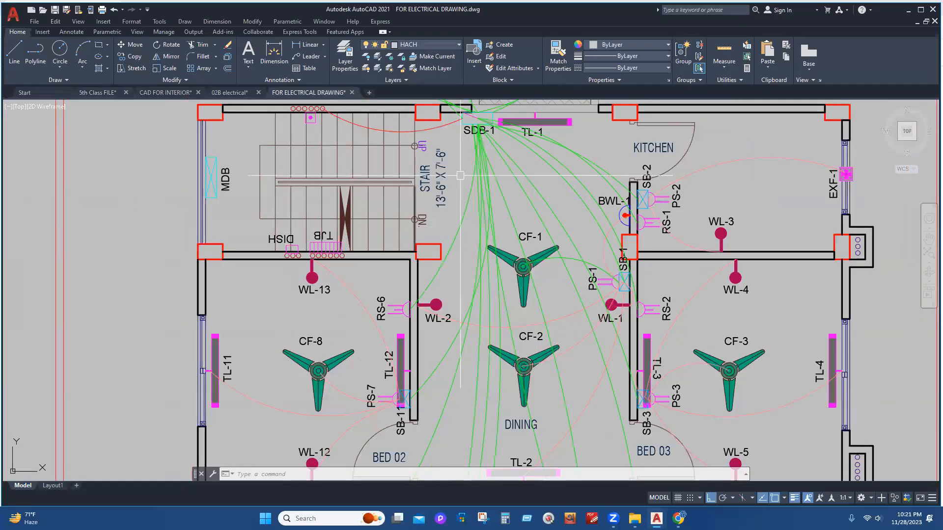
{"action": "scroll", "coordinate": [527, 256], "scroll_direction": "down", "scroll_amount": 3}
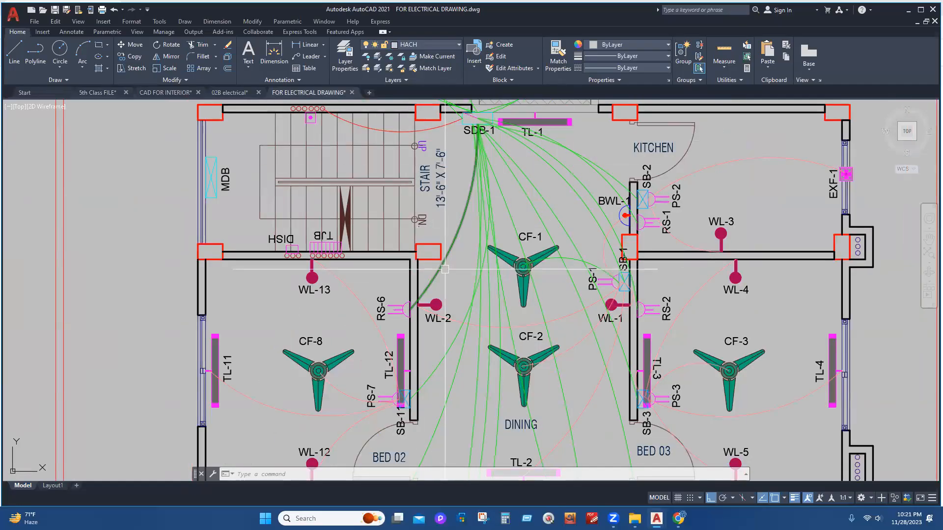
{"action": "middle_click_drag", "start_coordinate": [453, 415], "coordinate": [462, 309]}
{"action": "scroll", "coordinate": [462, 309], "scroll_direction": "down", "scroll_amount": 5}
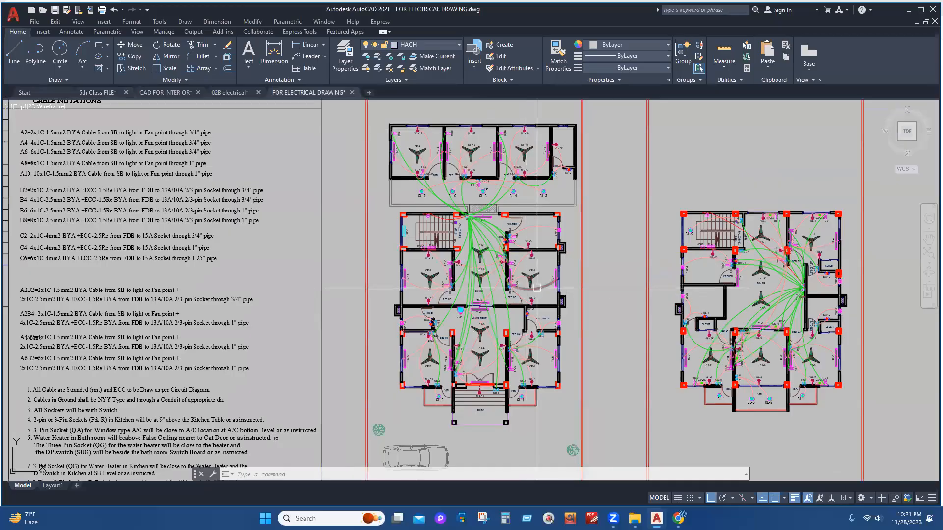
- Examine the switch boards, sockets, lights and circuit wiring in the rear bedrooms, veranda, living room and front bedrooms of the reference floor plan
{"action": "scroll", "coordinate": [419, 127], "scroll_direction": "up", "scroll_amount": 5}
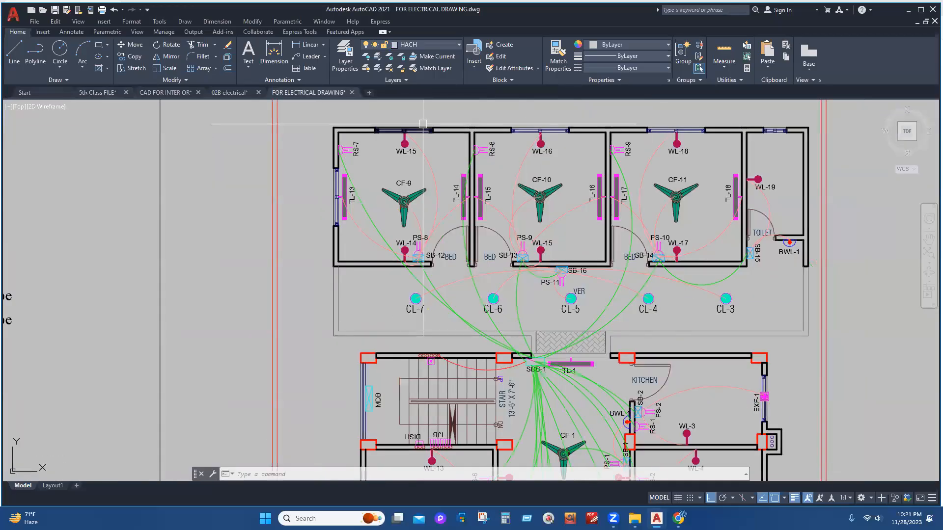
{"action": "scroll", "coordinate": [374, 145], "scroll_direction": "up", "scroll_amount": 3}
{"action": "scroll", "coordinate": [374, 145], "scroll_direction": "down", "scroll_amount": 3}
{"action": "middle_click_drag", "start_coordinate": [374, 145], "coordinate": [372, 115]}
{"action": "scroll", "coordinate": [657, 396], "scroll_direction": "down", "scroll_amount": 3}
{"action": "middle_click_drag", "start_coordinate": [657, 394], "coordinate": [656, 320]}
{"action": "middle_click_drag", "start_coordinate": [613, 395], "coordinate": [564, 205]}
{"action": "scroll", "coordinate": [632, 372], "scroll_direction": "up", "scroll_amount": 2}
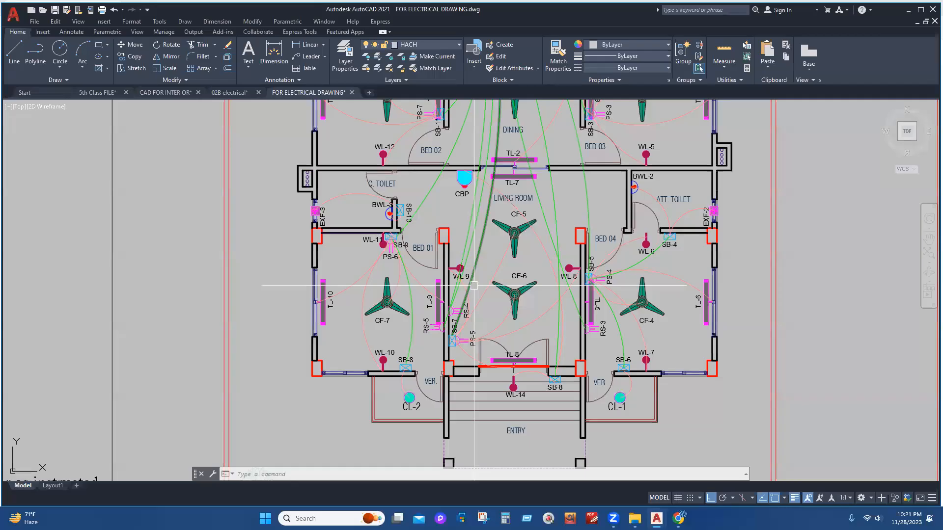
{"action": "scroll", "coordinate": [410, 348], "scroll_direction": "up", "scroll_amount": 4}
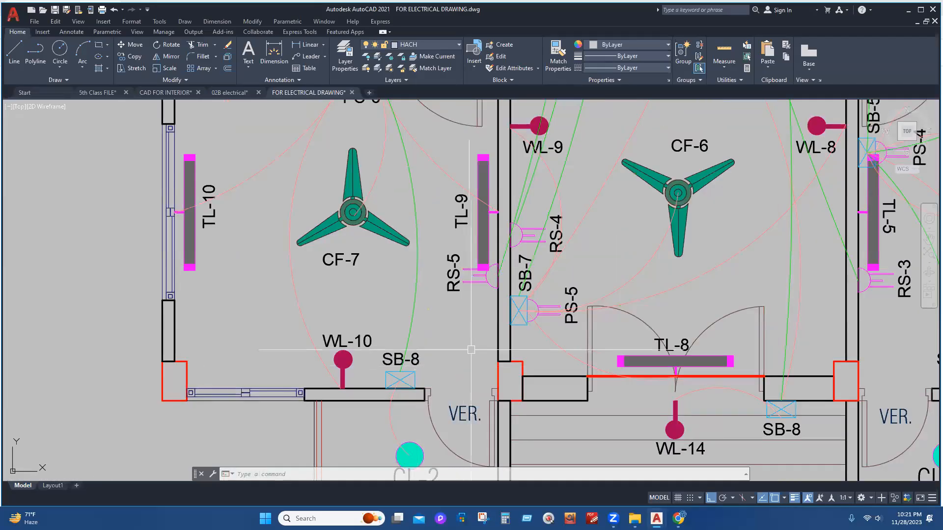
{"action": "scroll", "coordinate": [471, 349], "scroll_direction": "down", "scroll_amount": 2}
{"action": "mouse_move", "coordinate": [460, 173]}
{"action": "middle_mouse_down"}
{"action": "mouse_move", "coordinate": [450, 269]}
{"action": "mouse_move", "coordinate": [458, 274]}
{"action": "middle_mouse_up"}
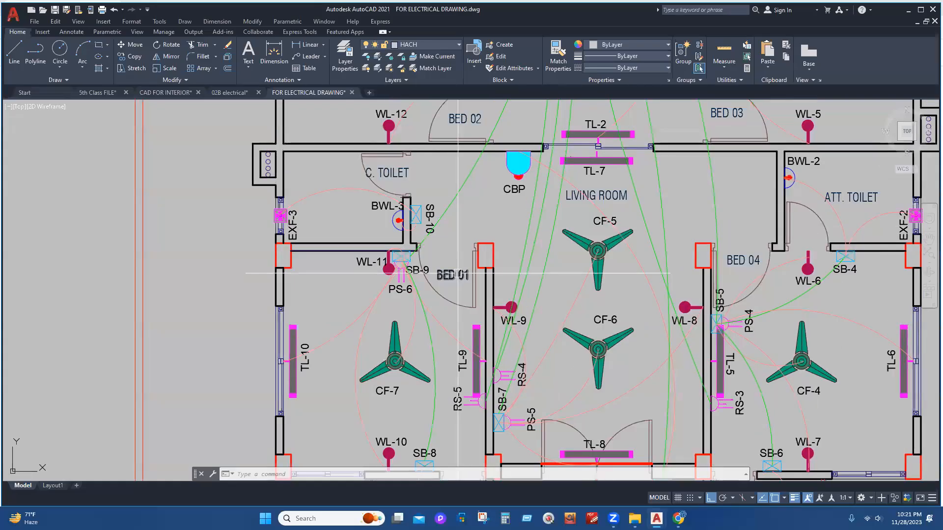
{"action": "scroll", "coordinate": [458, 273], "scroll_direction": "down", "scroll_amount": 2}
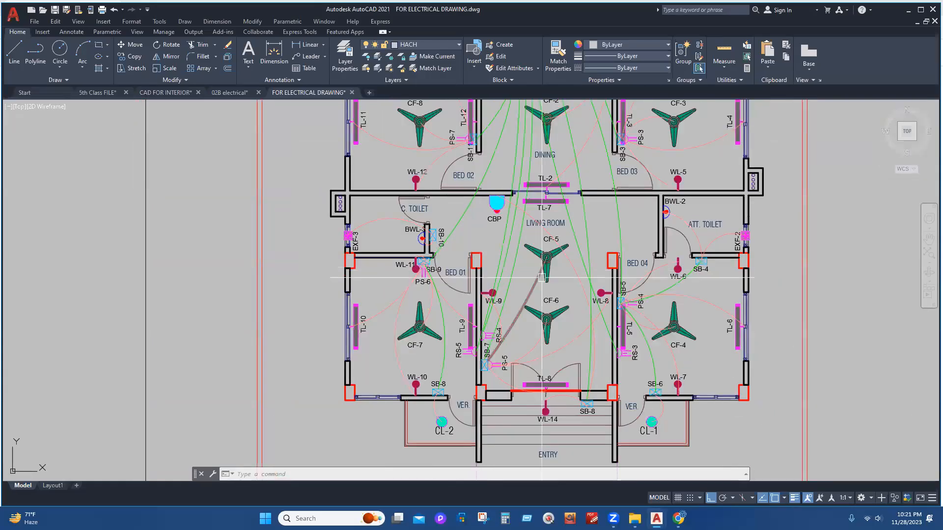
{"action": "scroll", "coordinate": [541, 277], "scroll_direction": "down", "scroll_amount": 2}
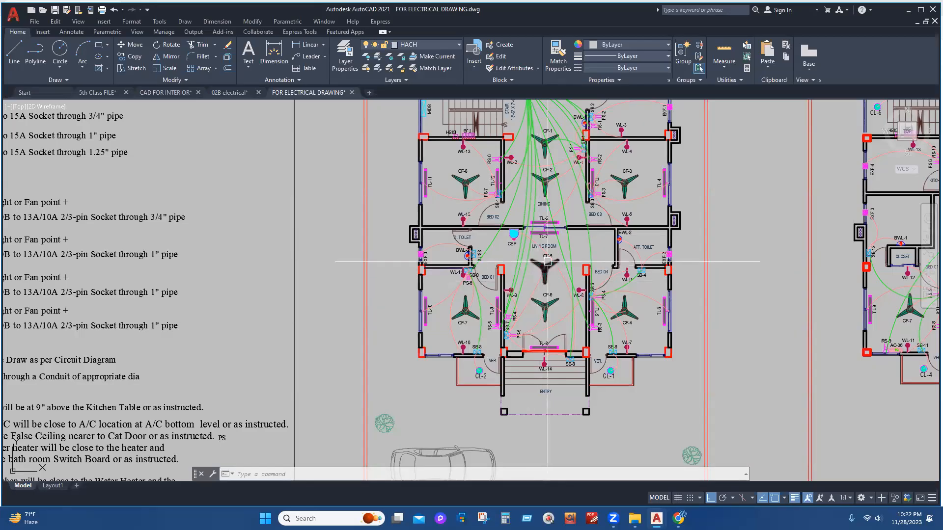
- Examine the single line diagram of the 150 KVA substation beside the reference electrical plans
{"action": "middle_click_drag", "start_coordinate": [543, 182], "coordinate": [535, 292]}
{"action": "scroll", "coordinate": [663, 226], "scroll_direction": "down", "scroll_amount": 4}
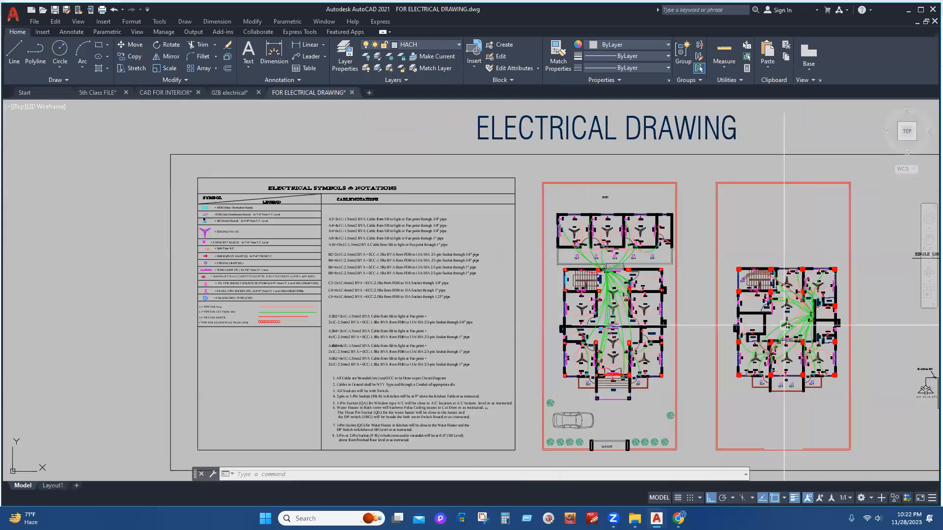
{"action": "middle_click_drag", "start_coordinate": [784, 325], "coordinate": [756, 290]}
{"action": "scroll", "coordinate": [911, 334], "scroll_direction": "up", "scroll_amount": 4}
{"action": "middle_click_drag", "start_coordinate": [911, 334], "coordinate": [563, 351]}
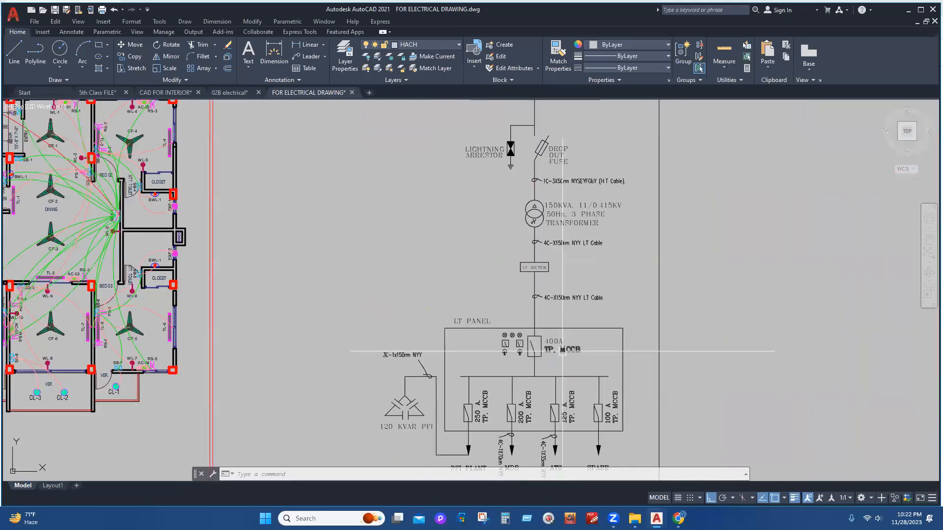
{"action": "scroll", "coordinate": [497, 286], "scroll_direction": "down", "scroll_amount": 2}
{"action": "left_click", "coordinate": [369, 109]}
{"action": "left_click", "coordinate": [636, 436]}
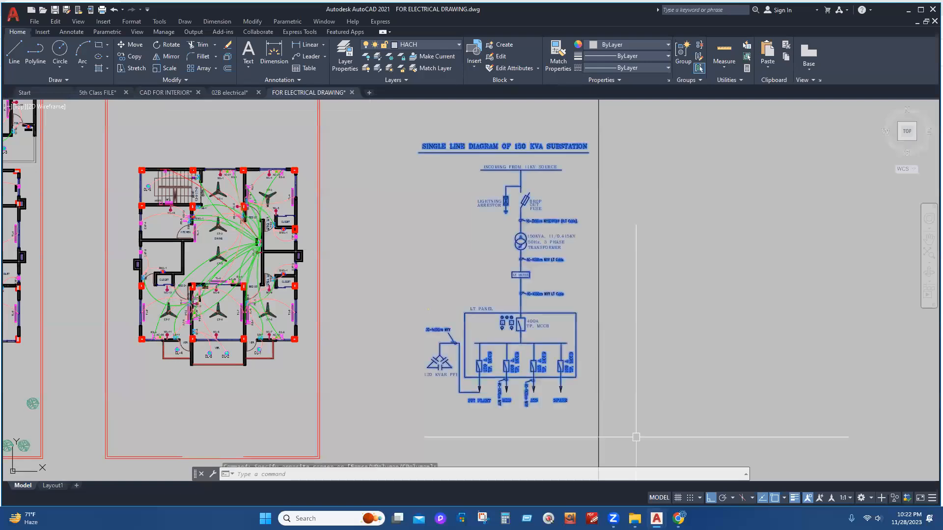
{"action": "left_click", "coordinate": [384, 145]}
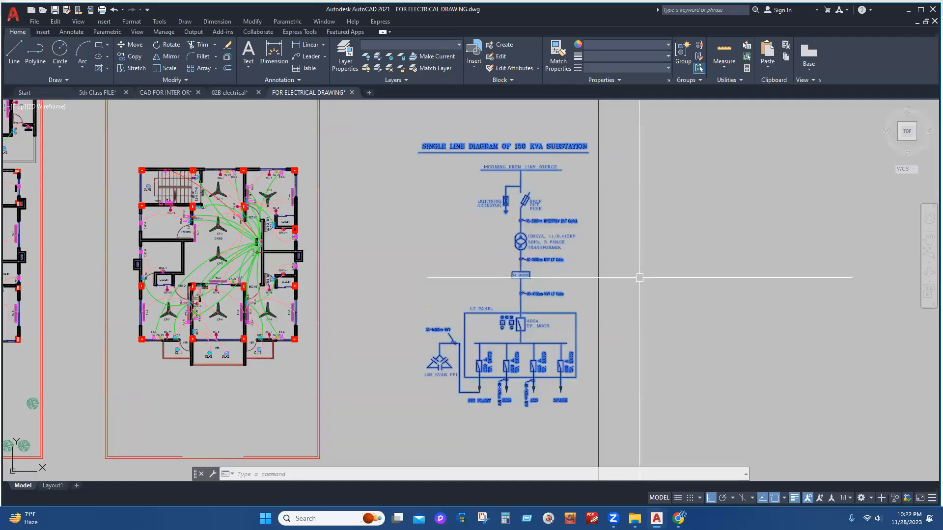
{"action": "key", "text": "Escape"}
{"action": "scroll", "coordinate": [586, 350], "scroll_direction": "down", "scroll_amount": 4}
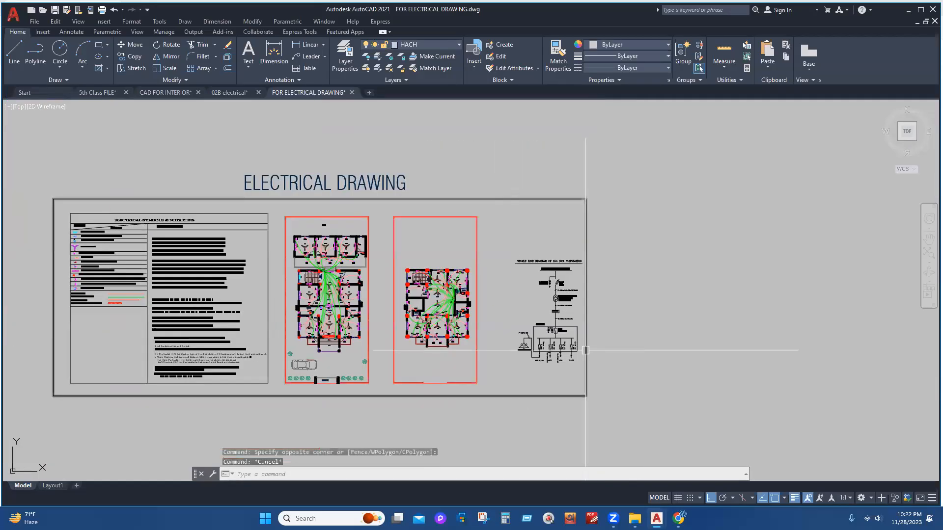
{"action": "scroll", "coordinate": [654, 315], "scroll_direction": "up", "scroll_amount": 3}
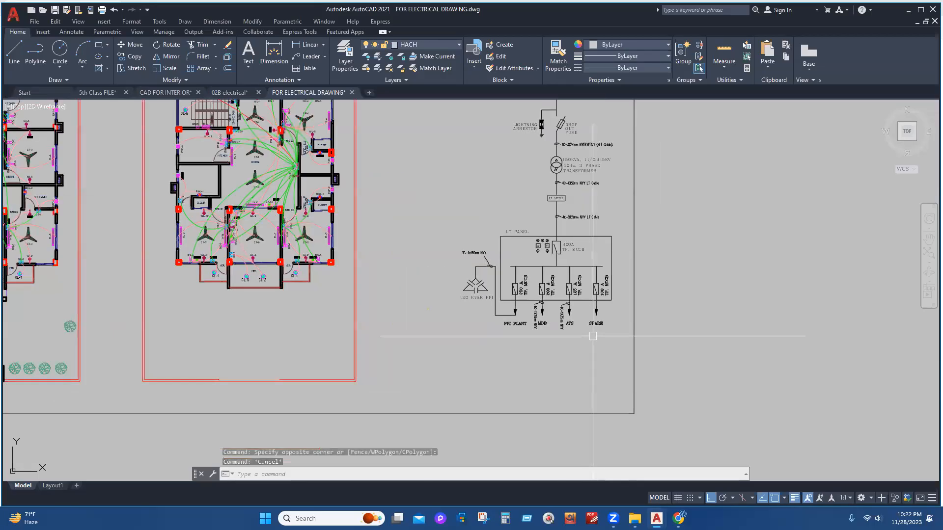
{"action": "middle_click_drag", "start_coordinate": [566, 336], "coordinate": [572, 378]}
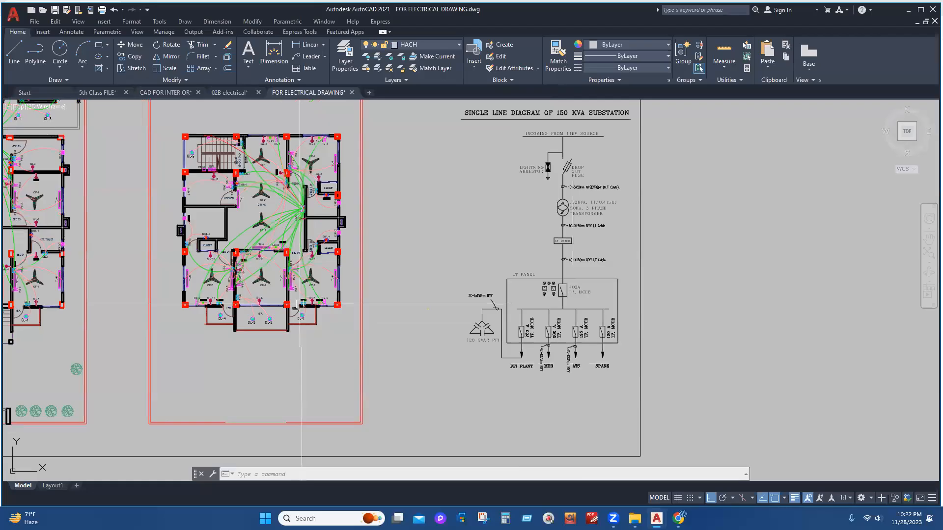
- Review the complete reference electrical sheet, comparing the symbols and cable notations with both wired floor plans
{"action": "middle_click_drag", "start_coordinate": [300, 304], "coordinate": [634, 315]}
{"action": "mouse_move", "coordinate": [299, 229]}
{"action": "middle_mouse_down"}
{"action": "mouse_move", "coordinate": [518, 325]}
{"action": "mouse_move", "coordinate": [563, 324]}
{"action": "middle_mouse_up"}
{"action": "scroll", "coordinate": [424, 282], "scroll_direction": "down", "scroll_amount": 2}
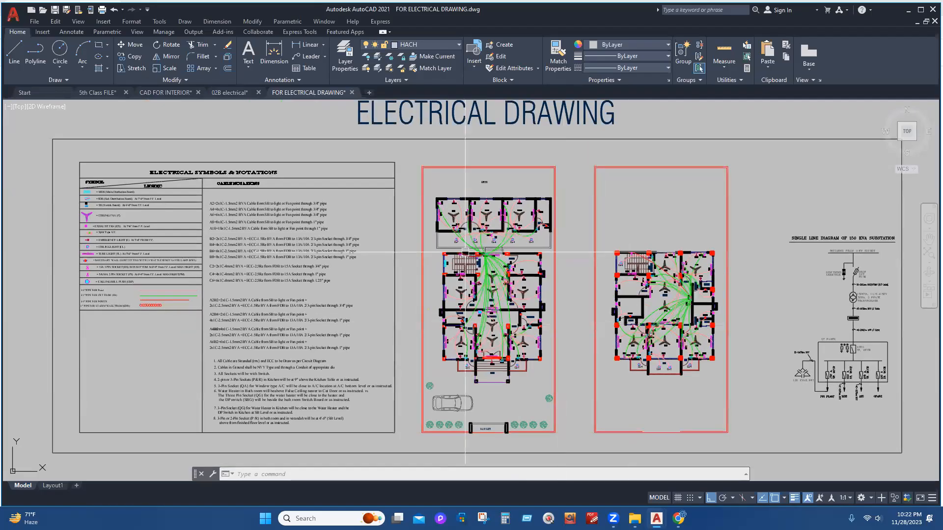
{"action": "scroll", "coordinate": [496, 274], "scroll_direction": "up", "scroll_amount": 4}
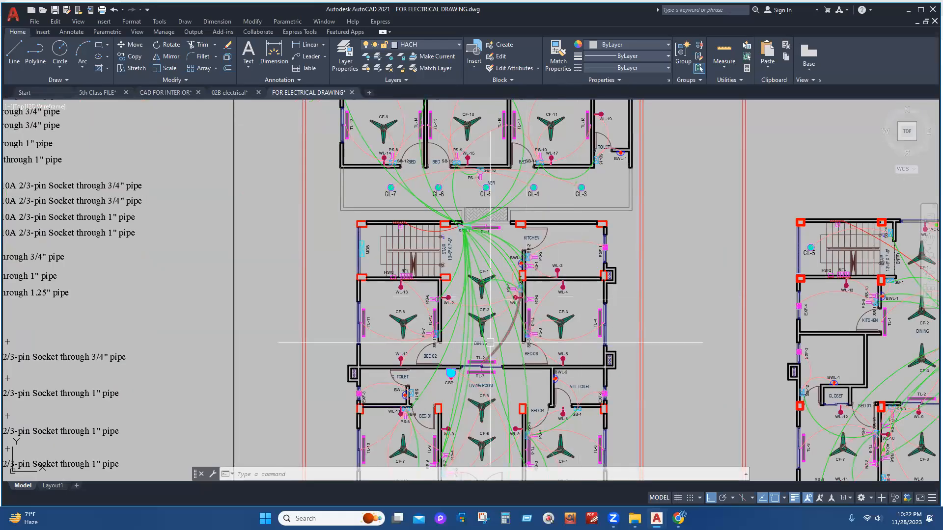
{"action": "scroll", "coordinate": [371, 233], "scroll_direction": "down", "scroll_amount": 2}
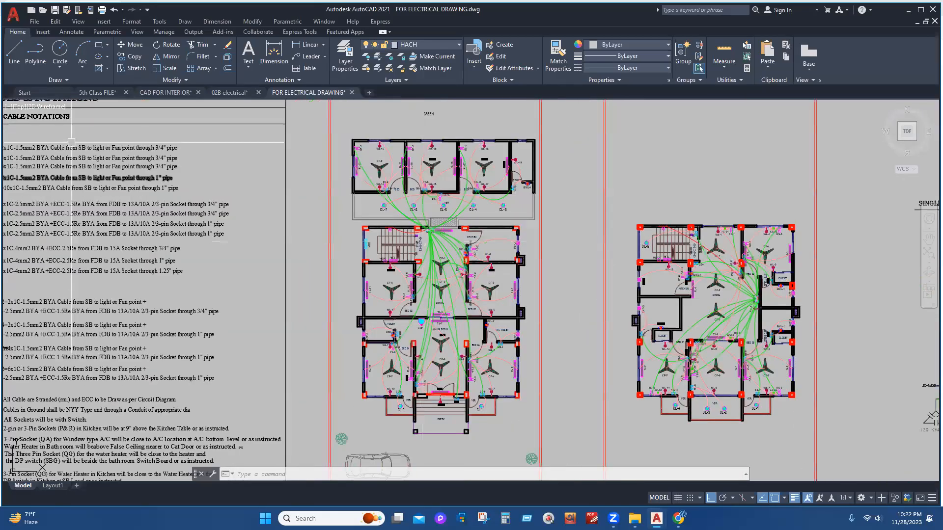
- Return to the 5th Class FILE drawing and copy the framed wired electrical plan horizontally to the empty area on its right, with Ortho on
{"action": "left_click", "coordinate": [171, 92]}
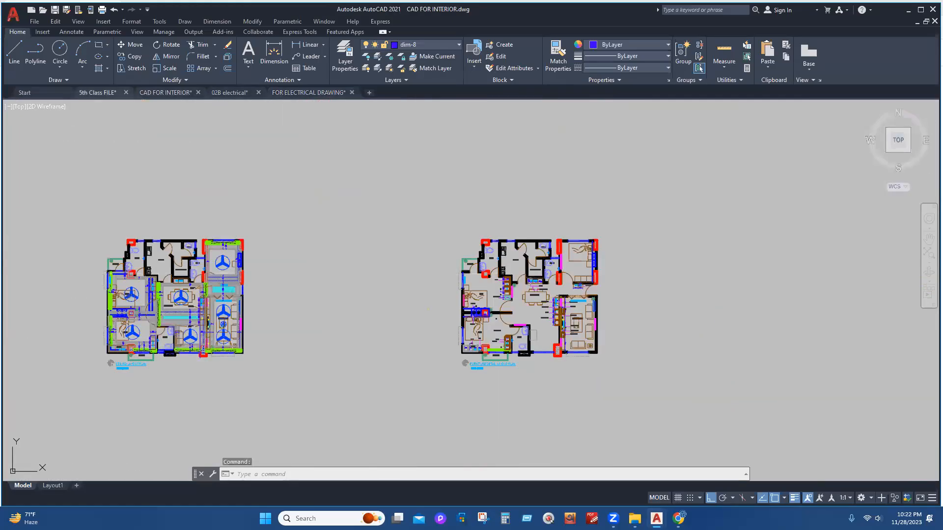
{"action": "left_click", "coordinate": [98, 93]}
{"action": "scroll", "coordinate": [295, 289], "scroll_direction": "down", "scroll_amount": 2}
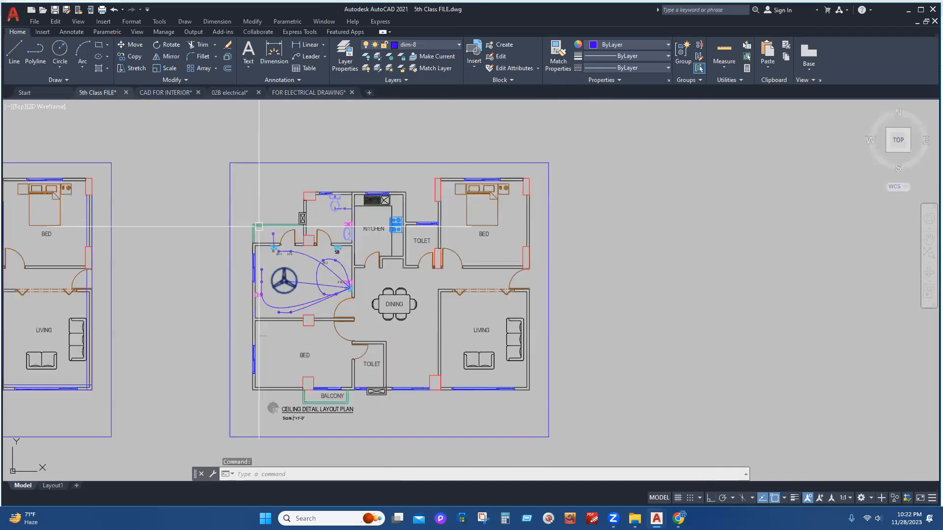
{"action": "scroll", "coordinate": [318, 200], "scroll_direction": "down", "scroll_amount": 2}
{"action": "left_click", "coordinate": [245, 168]}
{"action": "left_click", "coordinate": [534, 408]}
{"action": "middle_click_drag", "start_coordinate": [482, 397], "coordinate": [383, 376]}
{"action": "type", "text": "CP"}
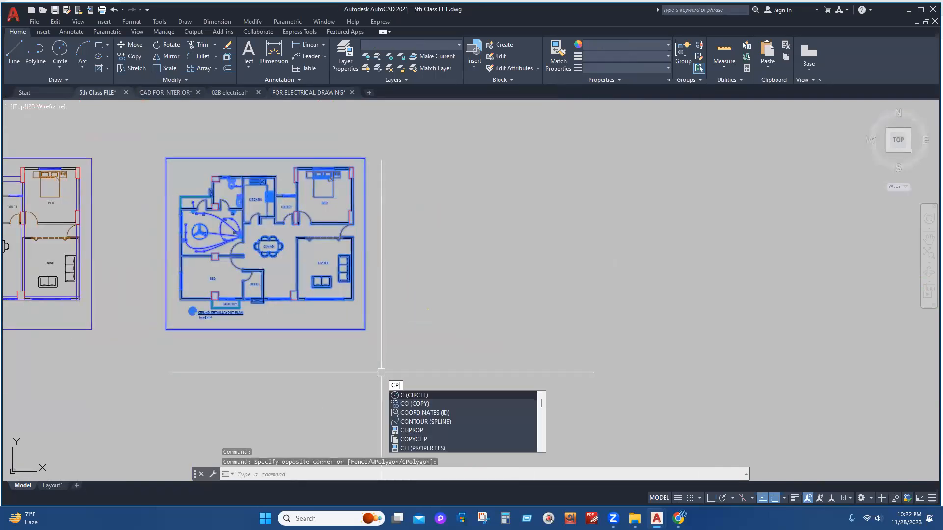
{"action": "key", "text": "Return"}
{"action": "left_click", "coordinate": [292, 381]}
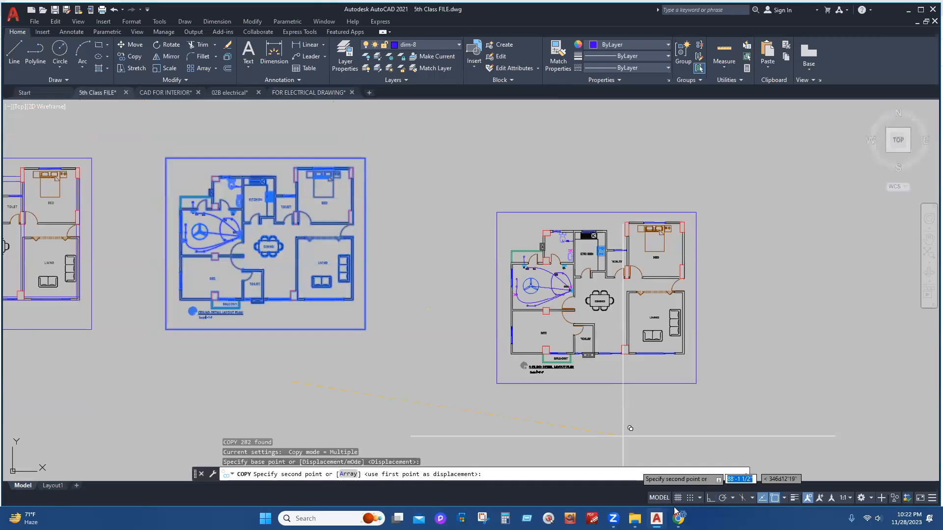
{"action": "left_click", "coordinate": [712, 500]}
{"action": "left_click", "coordinate": [533, 396]}
{"action": "key", "text": "Return"}
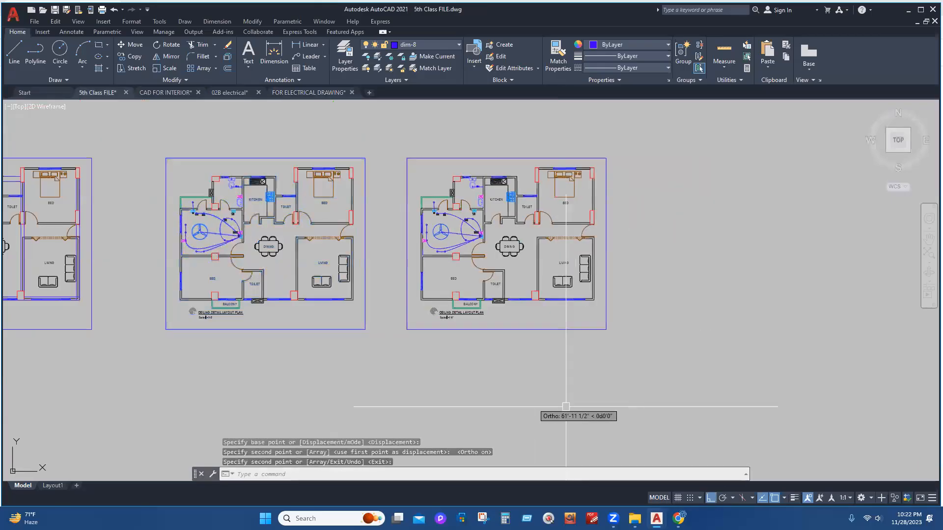
{"action": "middle_click_drag", "start_coordinate": [245, 344], "coordinate": [490, 367]}
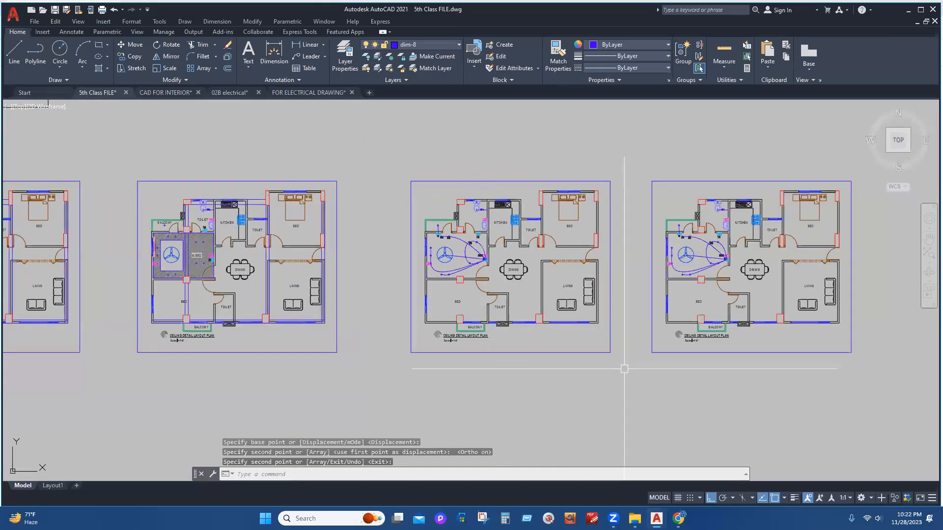
{"action": "middle_click_drag", "start_coordinate": [624, 369], "coordinate": [339, 390]}
{"action": "scroll", "coordinate": [303, 293], "scroll_direction": "up", "scroll_amount": 10}
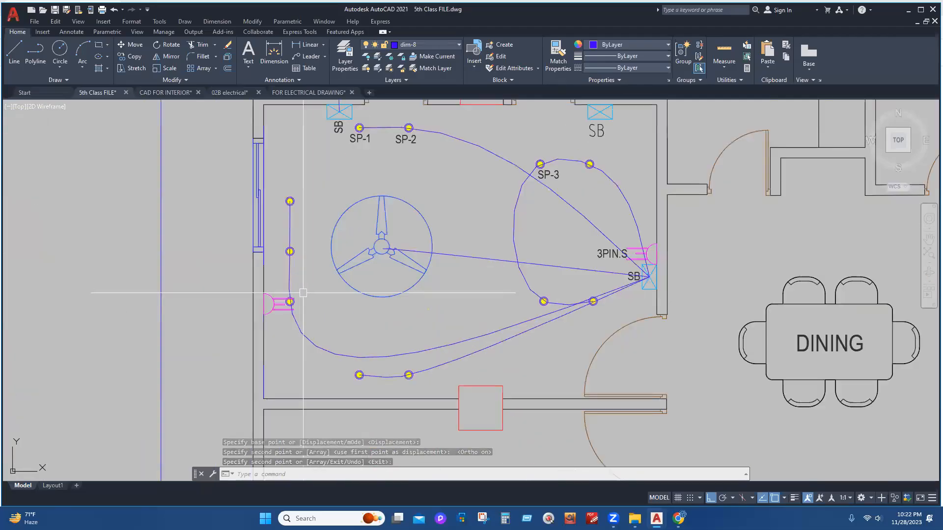
{"action": "left_click", "coordinate": [306, 45]}
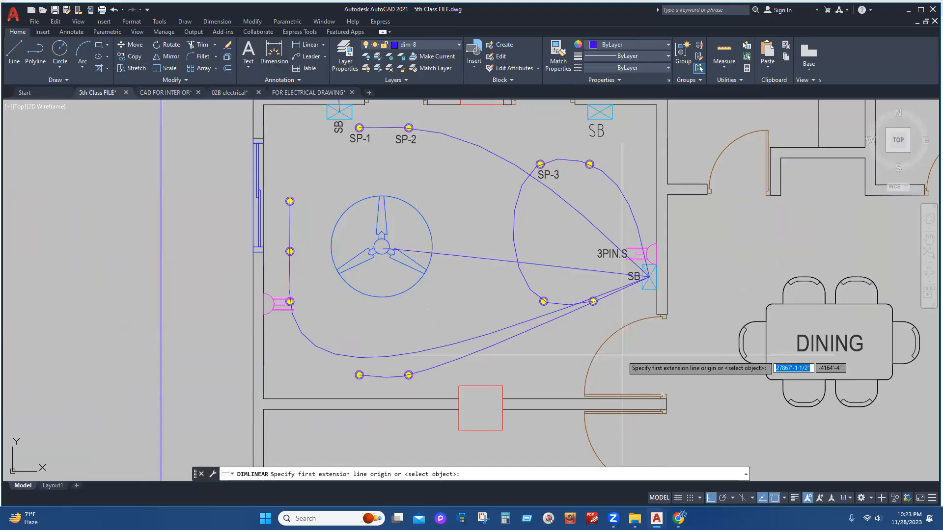
{"action": "scroll", "coordinate": [508, 314], "scroll_direction": "down", "scroll_amount": 5}
{"action": "key", "text": "Escape"}
- Regenerate the drawing display around the wired bedroom of the copied plan
{"action": "type", "text": "regen"}
{"action": "key", "text": "Return"}
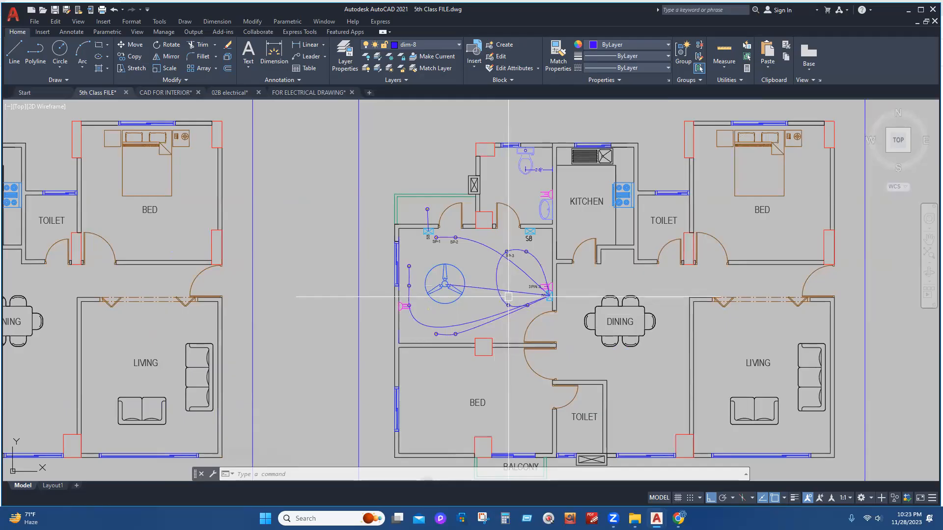
{"action": "scroll", "coordinate": [444, 306], "scroll_direction": "up", "scroll_amount": 2}
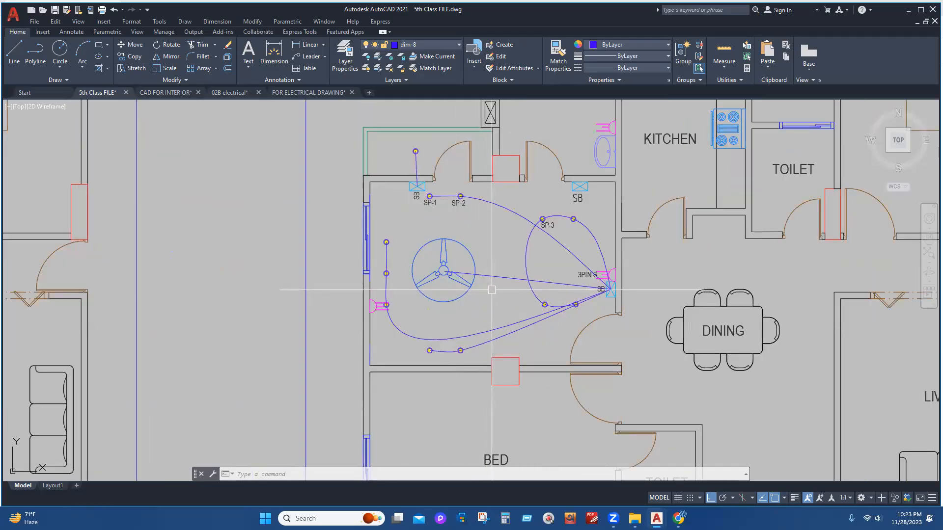
- Add a vertical linear dimension between the lower and middle ceiling lights beside the bedroom window on the copied plan
{"action": "left_click", "coordinate": [309, 56]}
{"action": "left_click", "coordinate": [308, 44]}
{"action": "scroll", "coordinate": [393, 337], "scroll_direction": "up", "scroll_amount": 3}
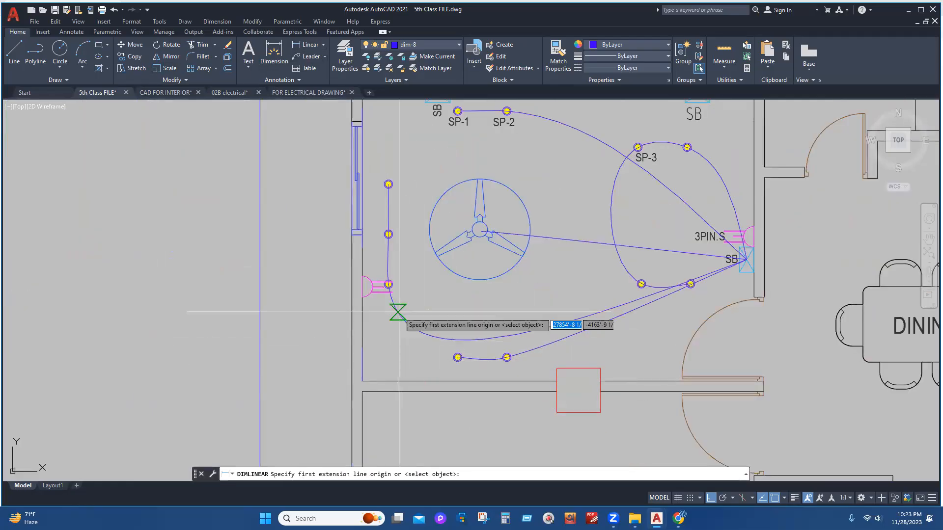
{"action": "scroll", "coordinate": [398, 310], "scroll_direction": "up", "scroll_amount": 4}
{"action": "left_click", "coordinate": [393, 334]}
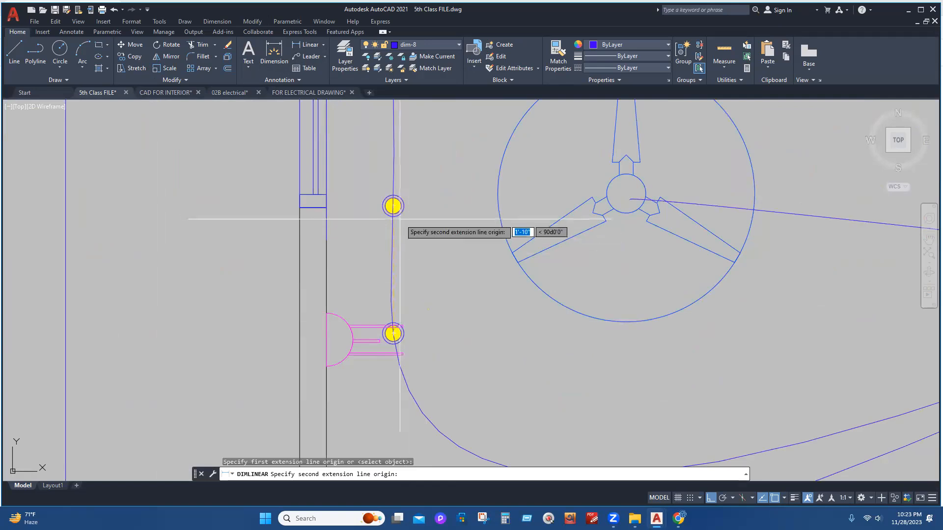
{"action": "left_click", "coordinate": [392, 206]}
{"action": "key", "text": "Escape"}
- Match the new light-spacing dimension's properties to an existing dimension in one of the other plans
{"action": "type", "text": "ma"}
{"action": "key", "text": "Return"}
{"action": "scroll", "coordinate": [456, 309], "scroll_direction": "down", "scroll_amount": 8}
{"action": "scroll", "coordinate": [128, 284], "scroll_direction": "up", "scroll_amount": 4}
{"action": "scroll", "coordinate": [236, 289], "scroll_direction": "down", "scroll_amount": 9}
{"action": "scroll", "coordinate": [105, 258], "scroll_direction": "up", "scroll_amount": 2}
{"action": "scroll", "coordinate": [105, 259], "scroll_direction": "up", "scroll_amount": 4}
{"action": "left_click", "coordinate": [99, 265]}
{"action": "scroll", "coordinate": [86, 266], "scroll_direction": "down", "scroll_amount": 6}
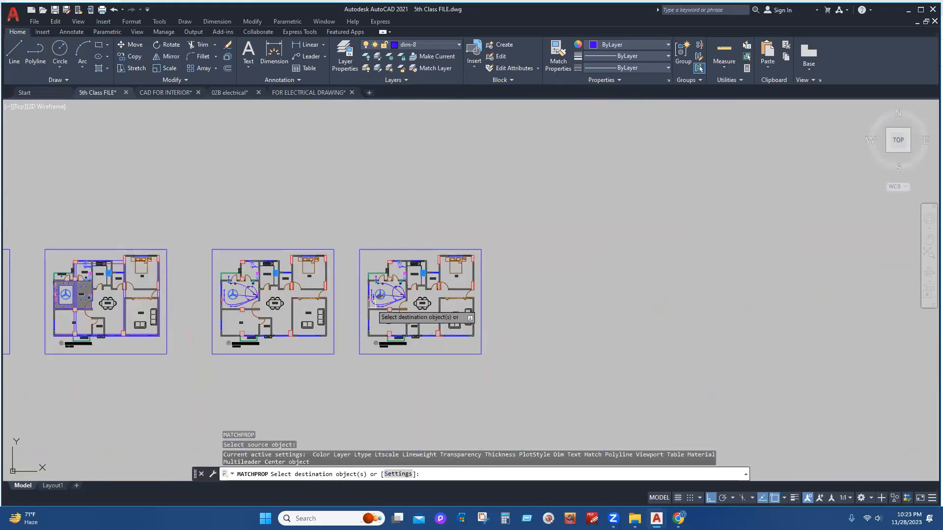
{"action": "scroll", "coordinate": [372, 303], "scroll_direction": "up", "scroll_amount": 4}
{"action": "scroll", "coordinate": [343, 322], "scroll_direction": "up", "scroll_amount": 7}
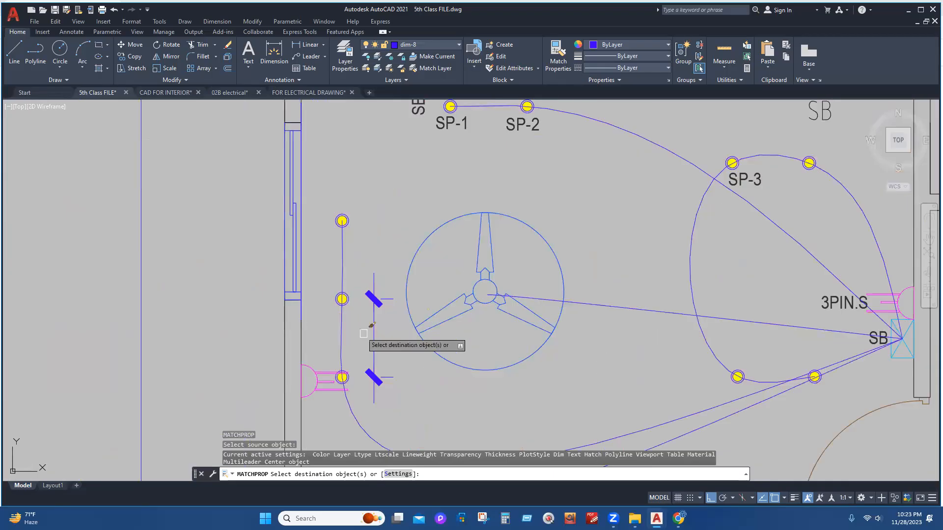
{"action": "left_click", "coordinate": [372, 325]}
{"action": "left_click", "coordinate": [371, 320]}
{"action": "key", "text": "Escape"}
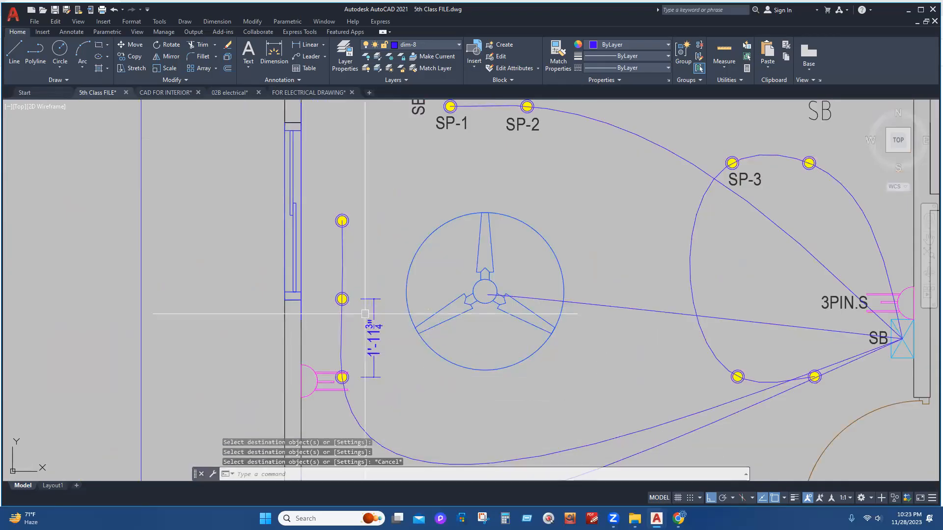
- Mirror the light-spacing dimension about a horizontal line through the middle light, keeping the source, to dimension the upper light gap
{"action": "left_click", "coordinate": [366, 314]}
{"action": "type", "text": "mi"}
{"action": "key", "text": "Return"}
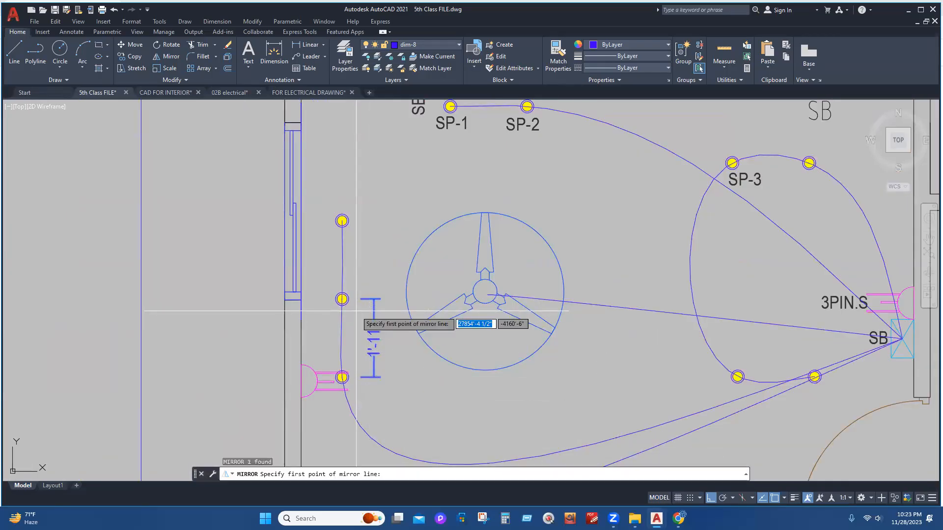
{"action": "scroll", "coordinate": [339, 294], "scroll_direction": "up", "scroll_amount": 4}
{"action": "left_click", "coordinate": [346, 291]}
{"action": "scroll", "coordinate": [347, 292], "scroll_direction": "down", "scroll_amount": 4}
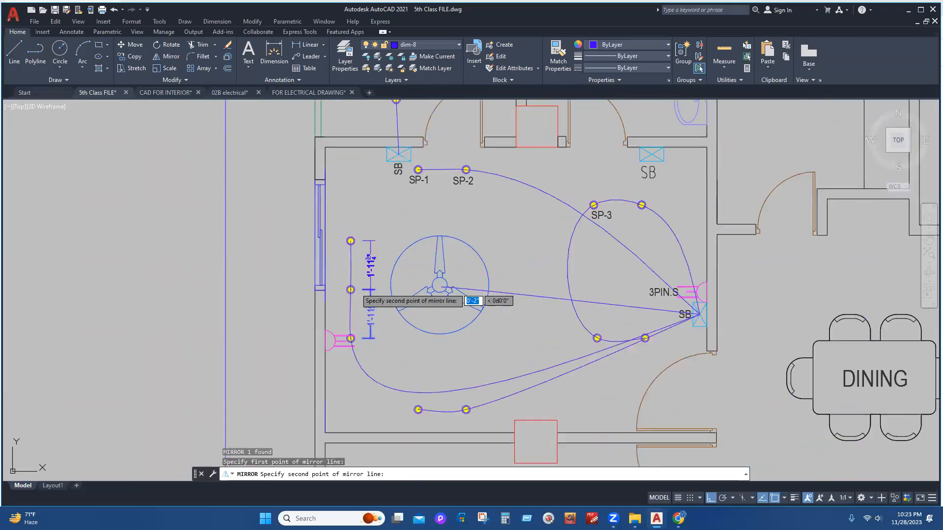
{"action": "left_click", "coordinate": [525, 319]}
{"action": "key", "text": "Return"}
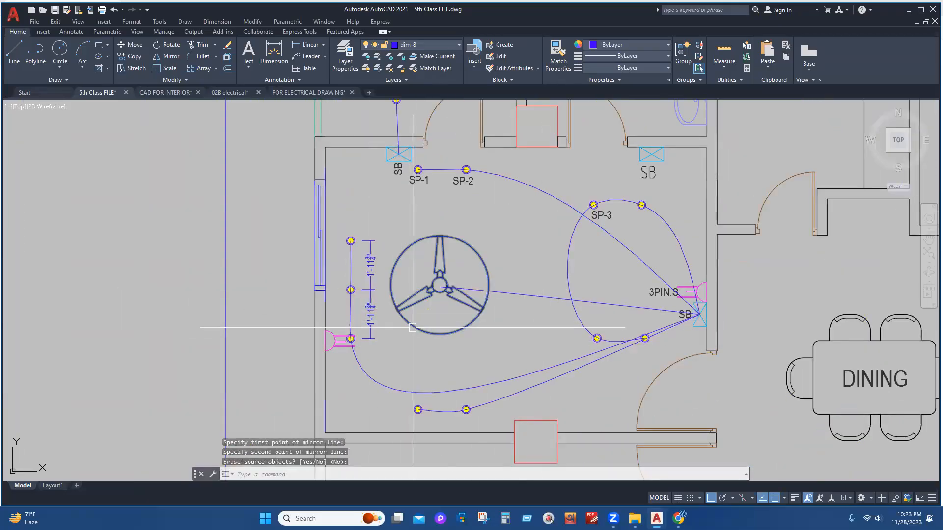
- Review the primary units settings in the yqi3_937 dimension style overrides and leave them without making changes
{"action": "type", "text": "d"}
{"action": "key", "text": "Return"}
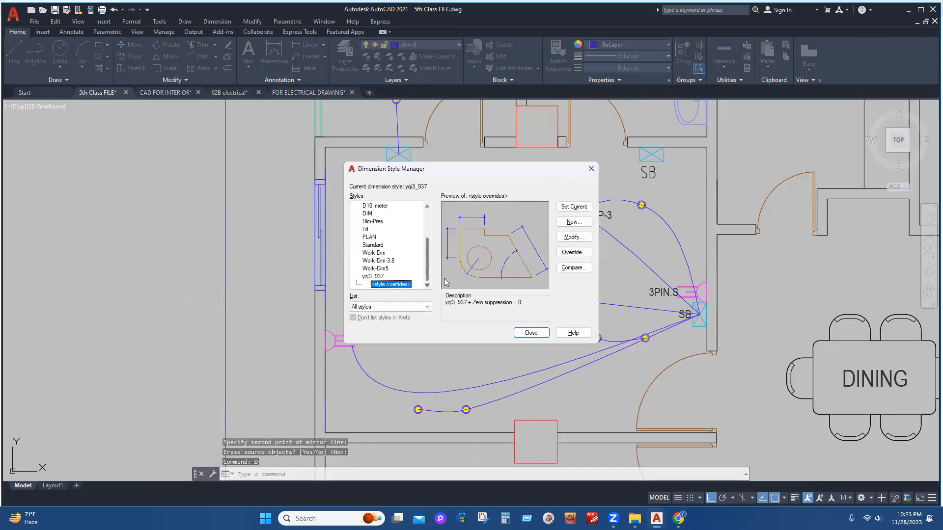
{"action": "left_click", "coordinate": [573, 237]}
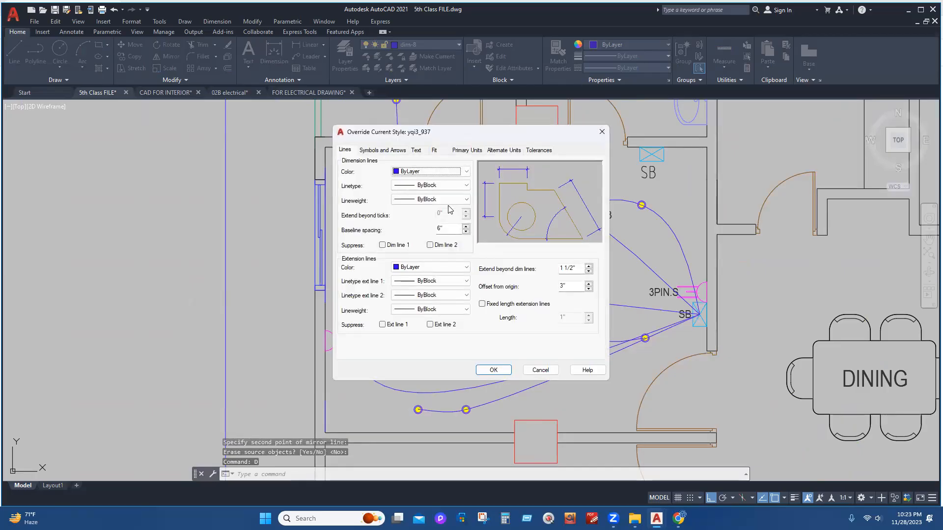
{"action": "left_click", "coordinate": [380, 150]}
{"action": "left_click", "coordinate": [464, 150]}
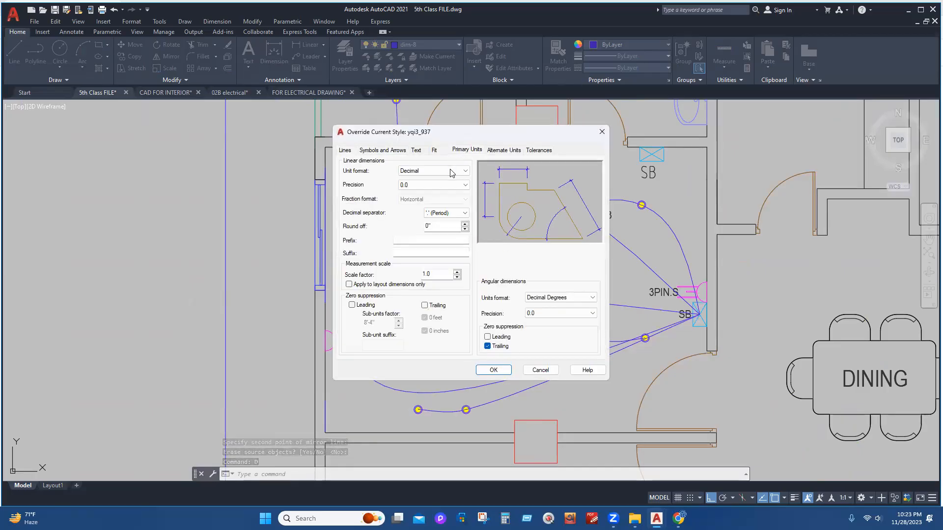
{"action": "left_click", "coordinate": [602, 132]}
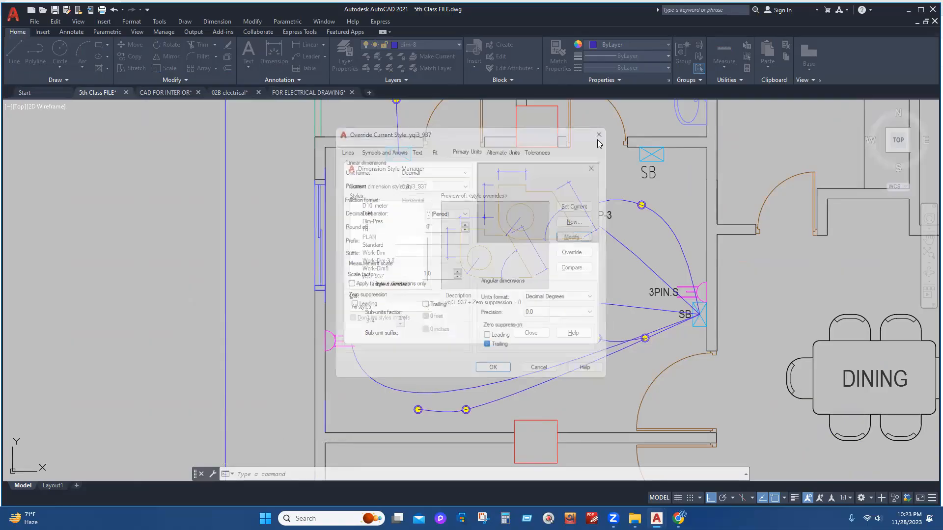
{"action": "left_click", "coordinate": [591, 168]}
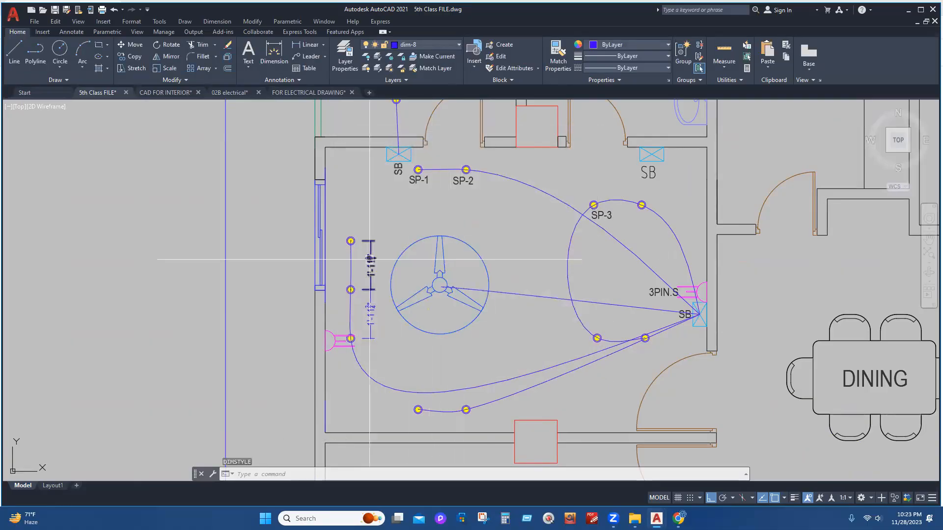
{"action": "key", "text": "Escape"}
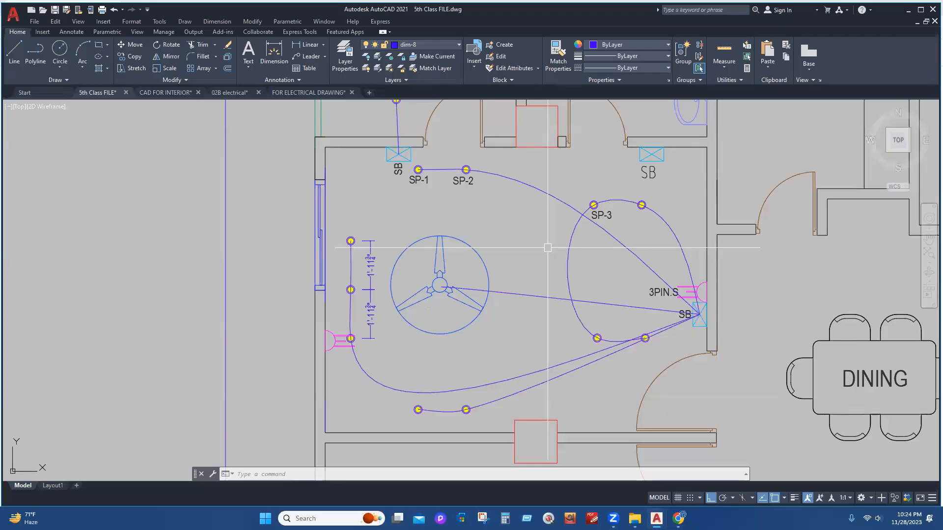
- Examine the electrical symbols legend above the plans, including the light, socket and pipe entries and their mounting heights
{"action": "scroll", "coordinate": [547, 247], "scroll_direction": "down", "scroll_amount": 10}
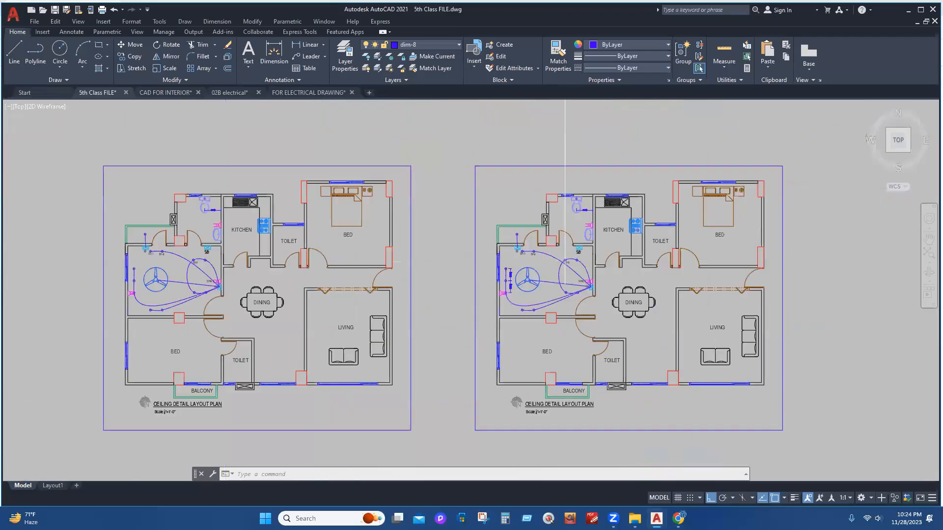
{"action": "mouse_move", "coordinate": [196, 244]}
{"action": "middle_mouse_down"}
{"action": "mouse_move", "coordinate": [448, 311]}
{"action": "mouse_move", "coordinate": [509, 311]}
{"action": "middle_mouse_up"}
{"action": "middle_click_drag", "start_coordinate": [244, 172], "coordinate": [268, 288]}
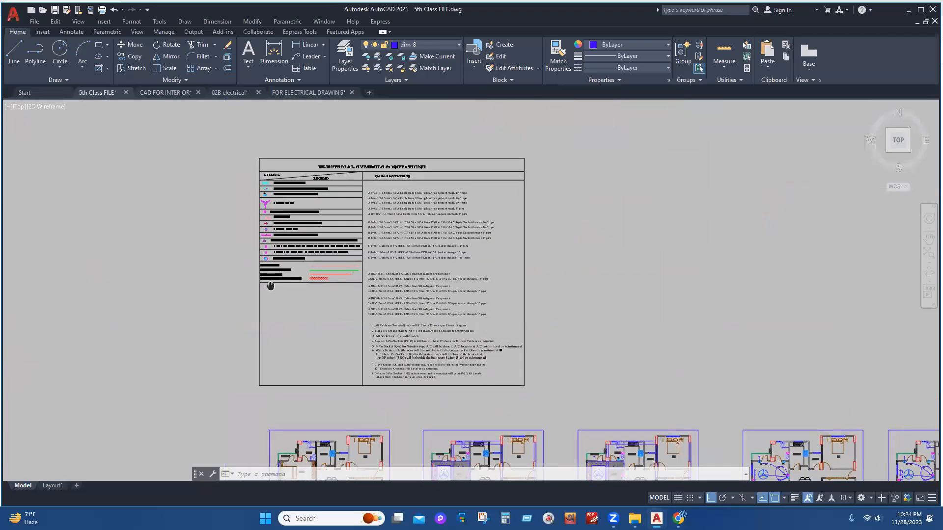
{"action": "scroll", "coordinate": [268, 203], "scroll_direction": "up", "scroll_amount": 6}
{"action": "middle_click_drag", "start_coordinate": [326, 385], "coordinate": [326, 228]}
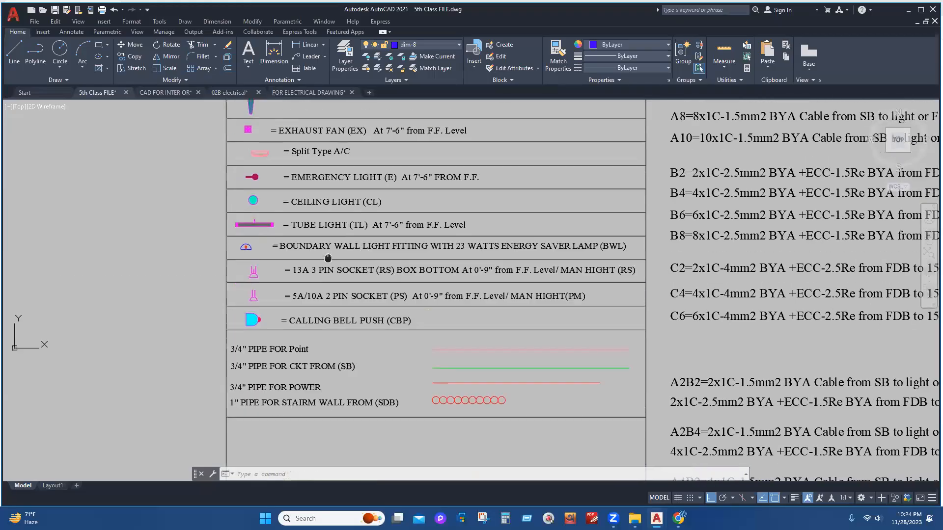
{"action": "scroll", "coordinate": [325, 228], "scroll_direction": "up", "scroll_amount": 2}
{"action": "middle_click_drag", "start_coordinate": [631, 284], "coordinate": [561, 307]}
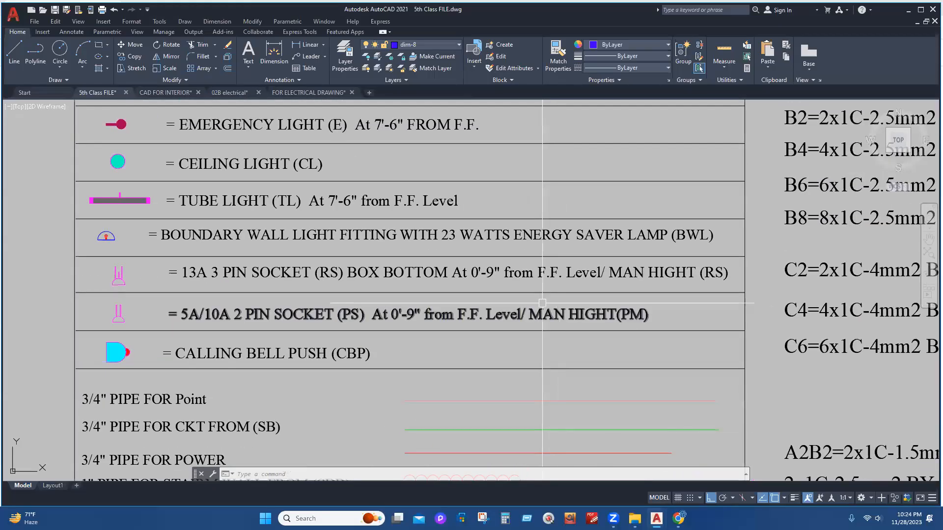
{"action": "scroll", "coordinate": [505, 283], "scroll_direction": "down", "scroll_amount": 2}
{"action": "scroll", "coordinate": [503, 280], "scroll_direction": "down", "scroll_amount": 6}
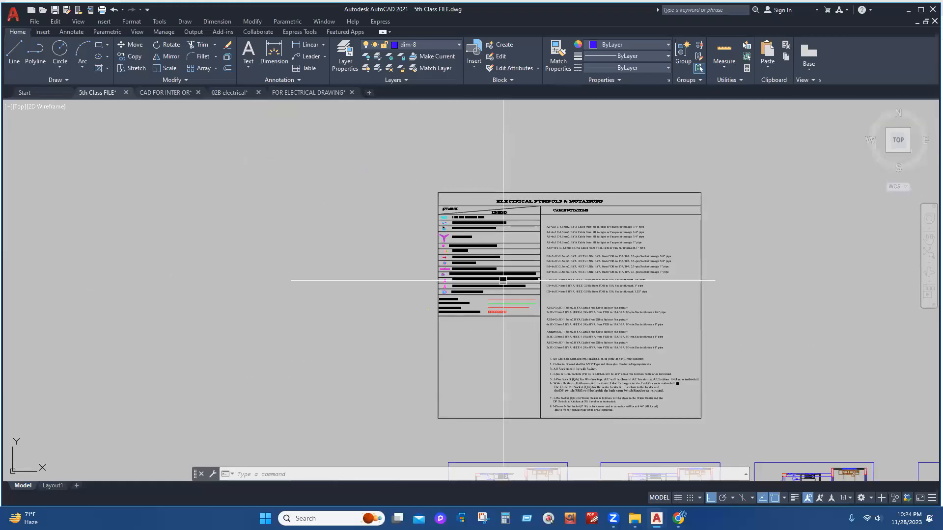
{"action": "scroll", "coordinate": [507, 280], "scroll_direction": "up", "scroll_amount": 4}
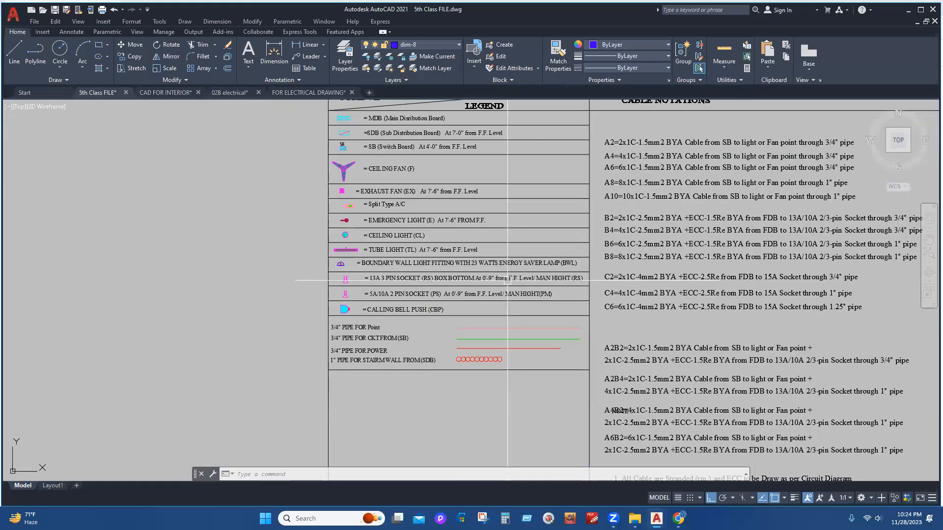
{"action": "scroll", "coordinate": [507, 280], "scroll_direction": "down", "scroll_amount": 11}
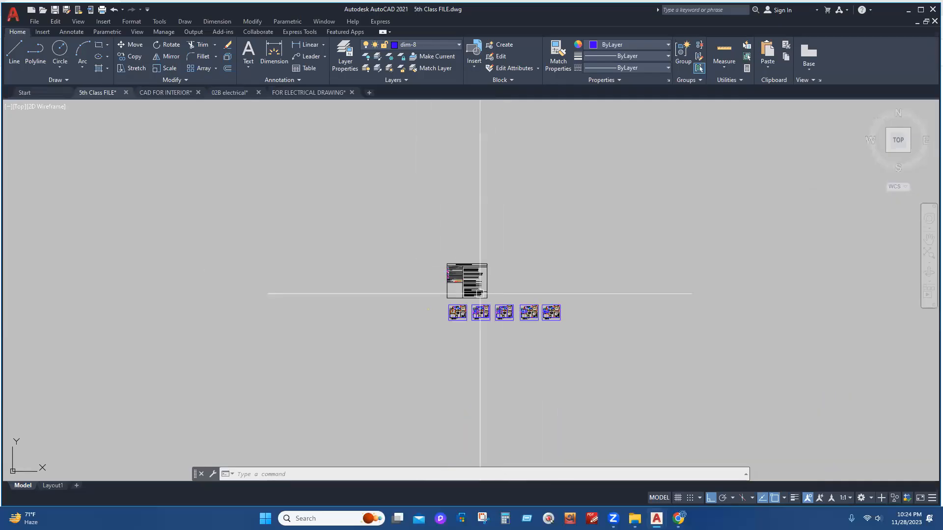
- Read the cable notations and numbered wiring notes, and compare them with the row of framed floor plans below
{"action": "scroll", "coordinate": [521, 307], "scroll_direction": "up", "scroll_amount": 6}
{"action": "scroll", "coordinate": [319, 231], "scroll_direction": "up", "scroll_amount": 2}
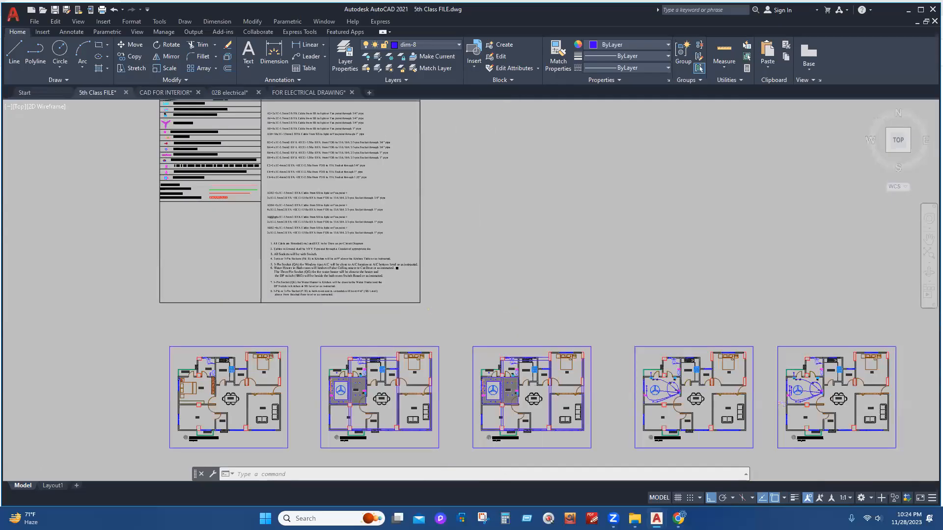
{"action": "scroll", "coordinate": [321, 229], "scroll_direction": "up", "scroll_amount": 2}
{"action": "middle_click_drag", "start_coordinate": [340, 228], "coordinate": [419, 309]}
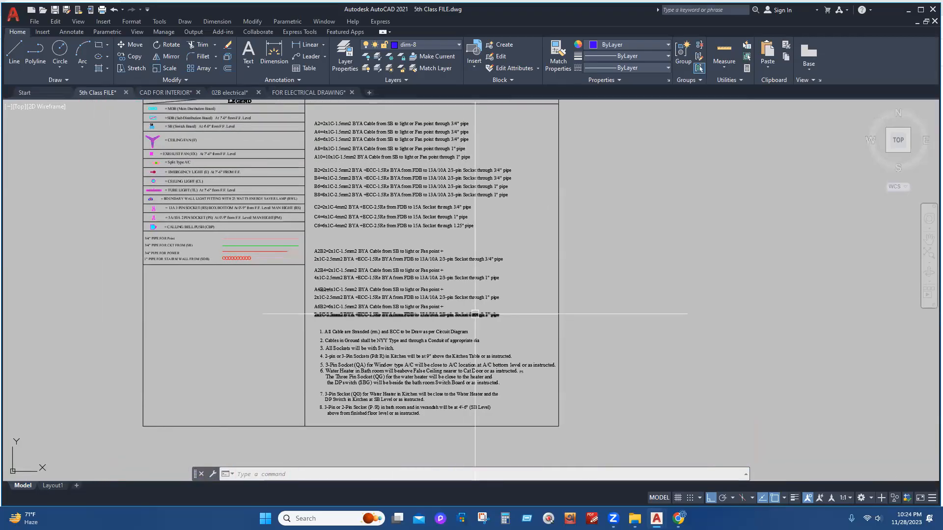
{"action": "middle_click_drag", "start_coordinate": [363, 281], "coordinate": [389, 283]}
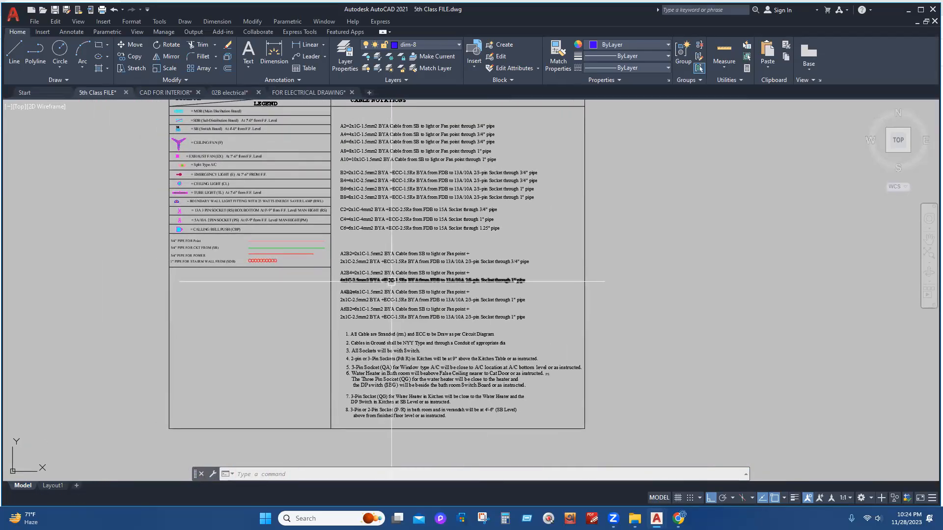
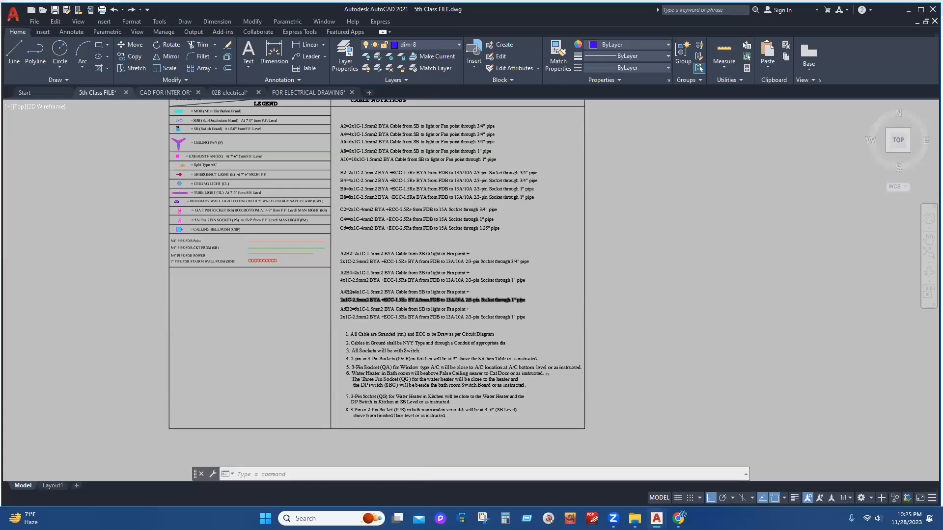
{"action": "scroll", "coordinate": [467, 330], "scroll_direction": "down", "scroll_amount": 4}
{"action": "scroll", "coordinate": [440, 311], "scroll_direction": "up", "scroll_amount": 4}
{"action": "mouse_move", "coordinate": [466, 330]}
{"action": "middle_mouse_down"}
{"action": "mouse_move", "coordinate": [435, 255]}
{"action": "mouse_move", "coordinate": [434, 217]}
{"action": "middle_mouse_up"}
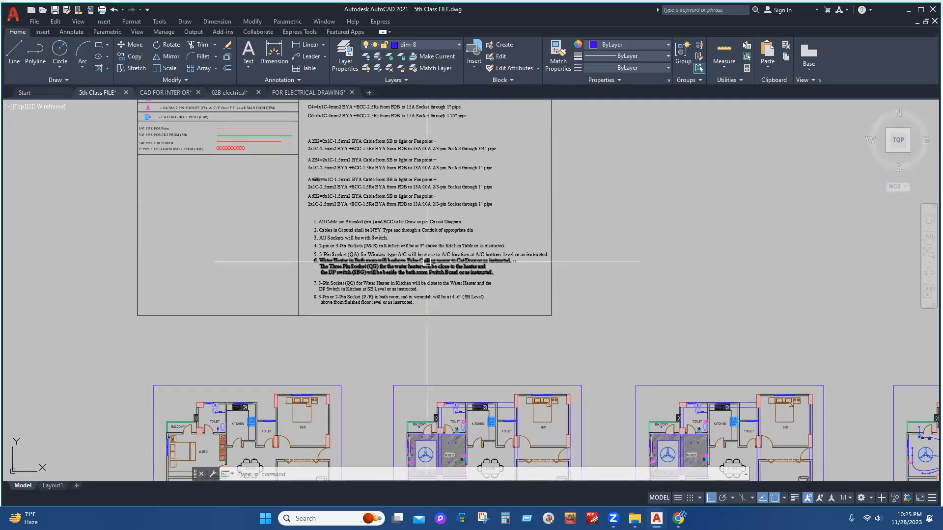
{"action": "mouse_move", "coordinate": [399, 299]}
{"action": "middle_mouse_down"}
{"action": "mouse_move", "coordinate": [399, 236]}
{"action": "mouse_move", "coordinate": [427, 236]}
{"action": "mouse_move", "coordinate": [425, 226]}
{"action": "mouse_move", "coordinate": [337, 171]}
{"action": "middle_mouse_up"}
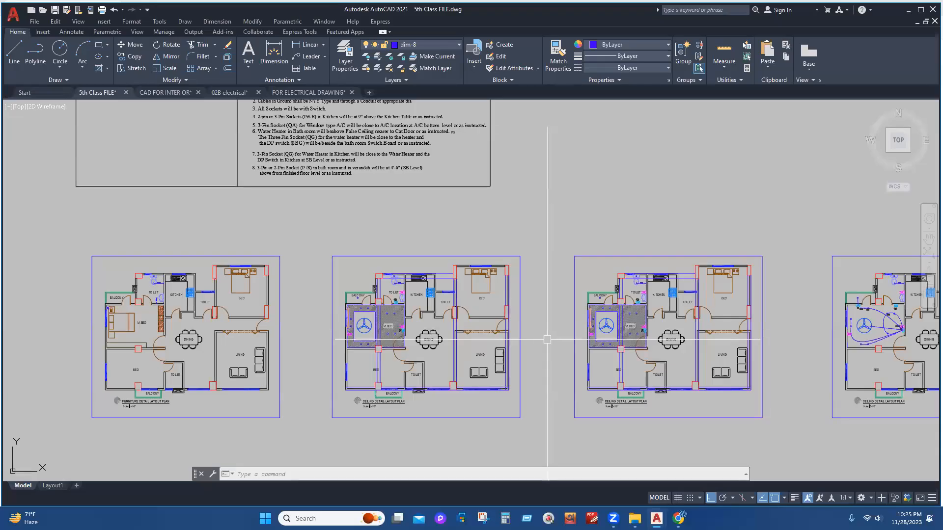
{"action": "middle_click_drag", "start_coordinate": [551, 340], "coordinate": [546, 339]}
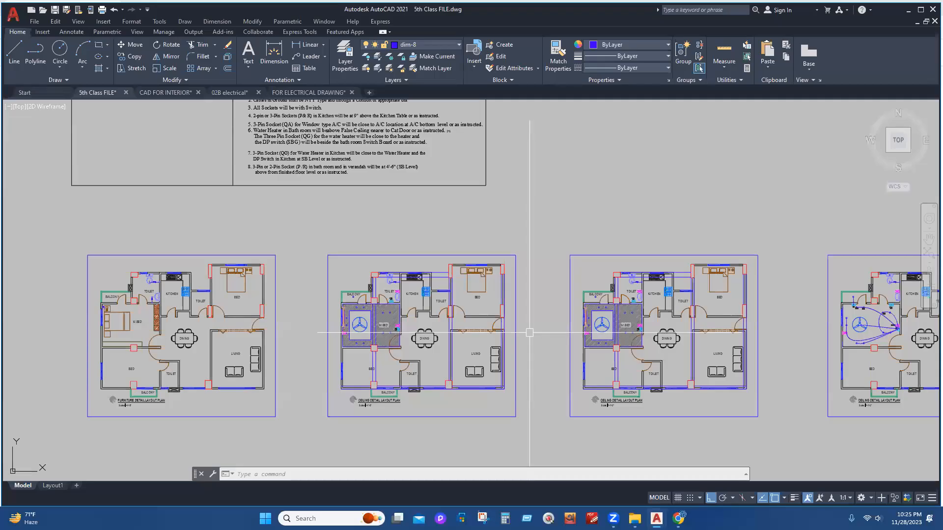
- Switch to the 02B electrical drawing and copy the round decorative light symbol beside the dining/living room's ceiling fan
{"action": "left_click", "coordinate": [301, 93]}
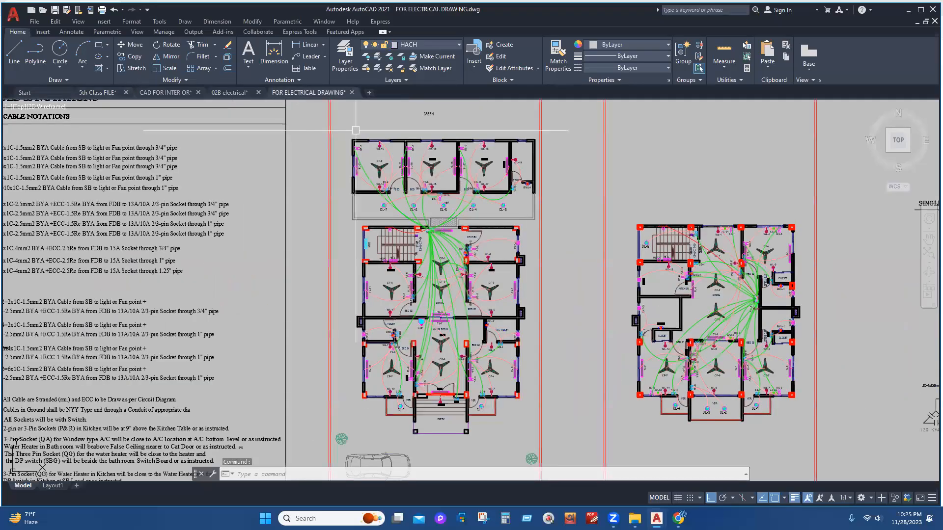
{"action": "left_click", "coordinate": [229, 92]}
{"action": "scroll", "coordinate": [276, 313], "scroll_direction": "up", "scroll_amount": 8}
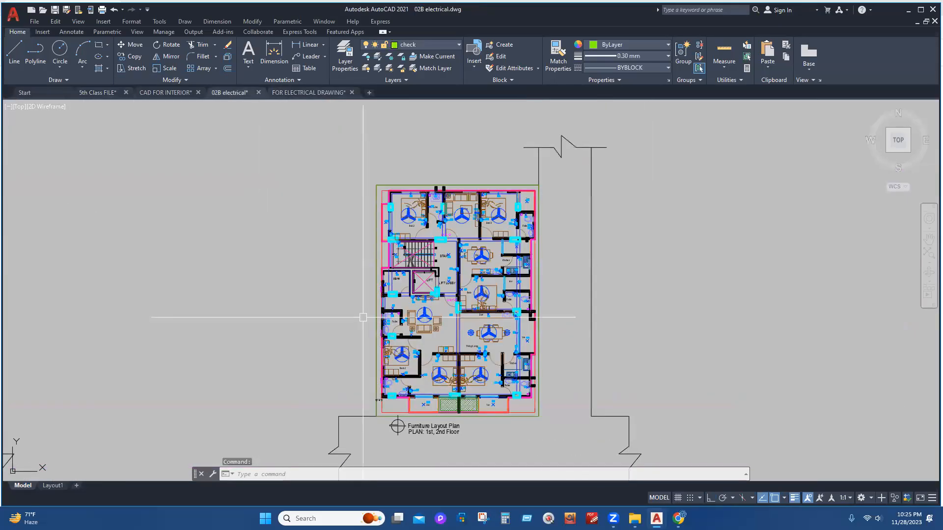
{"action": "scroll", "coordinate": [461, 394], "scroll_direction": "up", "scroll_amount": 3}
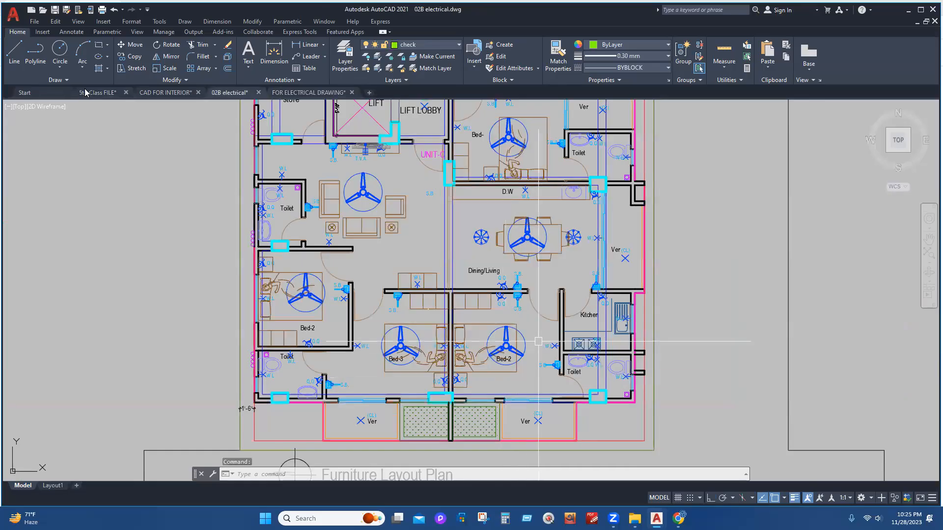
{"action": "scroll", "coordinate": [509, 244], "scroll_direction": "up", "scroll_amount": 2}
{"action": "scroll", "coordinate": [509, 243], "scroll_direction": "up", "scroll_amount": 2}
- Return to the 5th Class FILE drawing and paste the round light symbol over the dining table of the second framed plan
{"action": "key", "text": "ctrl+Tab"}
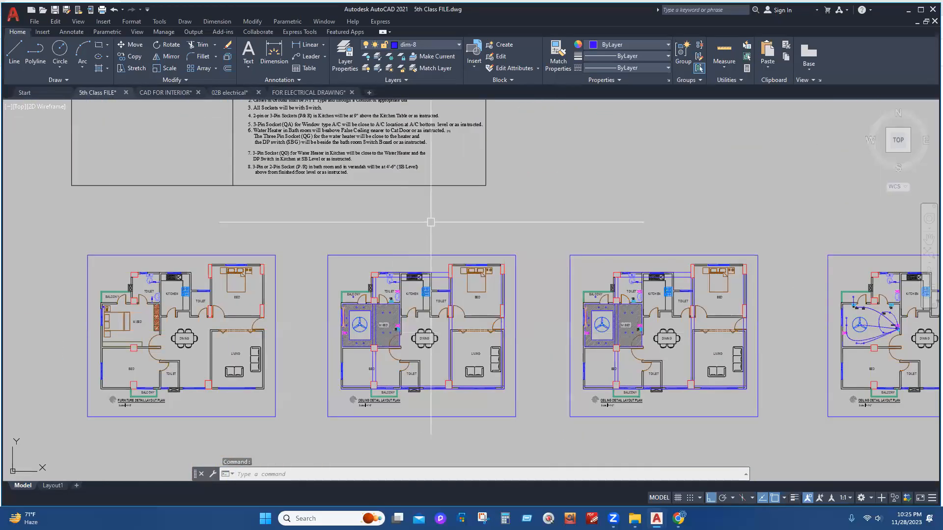
{"action": "scroll", "coordinate": [431, 349], "scroll_direction": "up", "scroll_amount": 5}
{"action": "key", "text": "ctrl+v"}
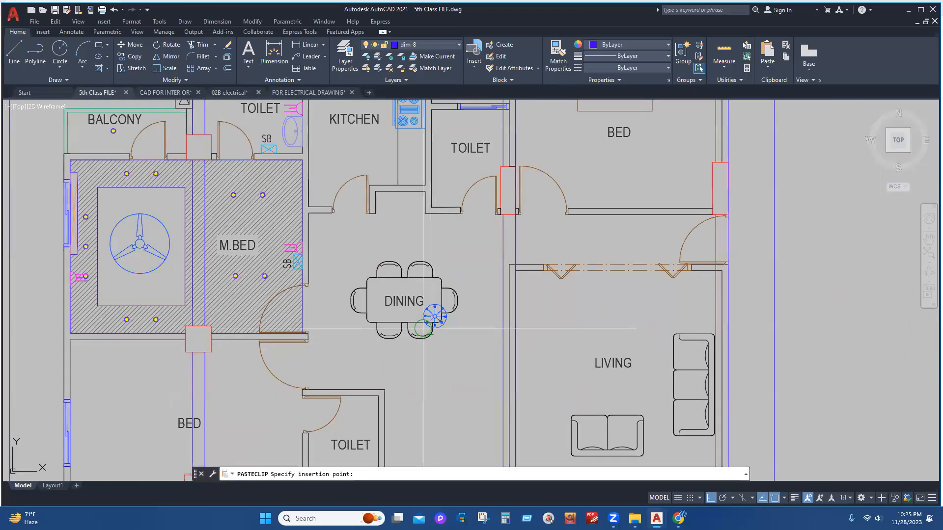
{"action": "left_click", "coordinate": [398, 313]}
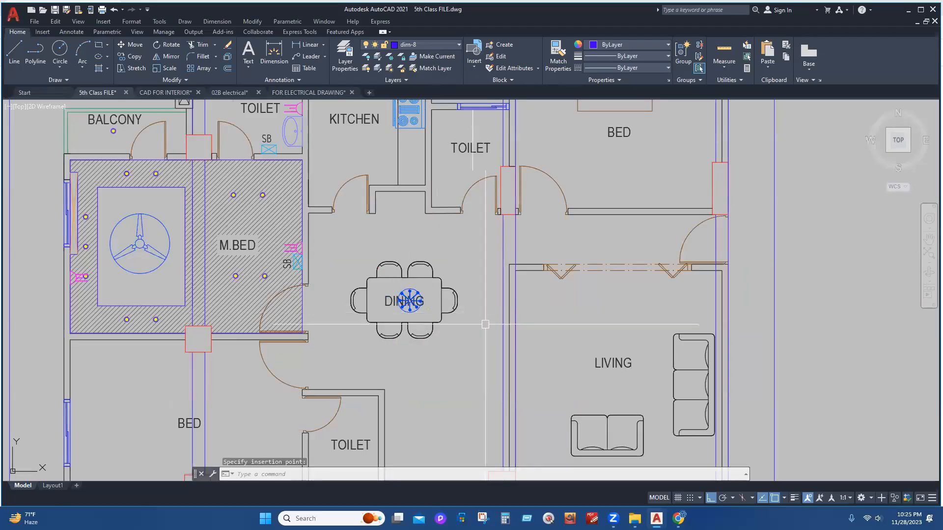
{"action": "scroll", "coordinate": [428, 294], "scroll_direction": "up", "scroll_amount": 4}
{"action": "key", "text": "Escape"}
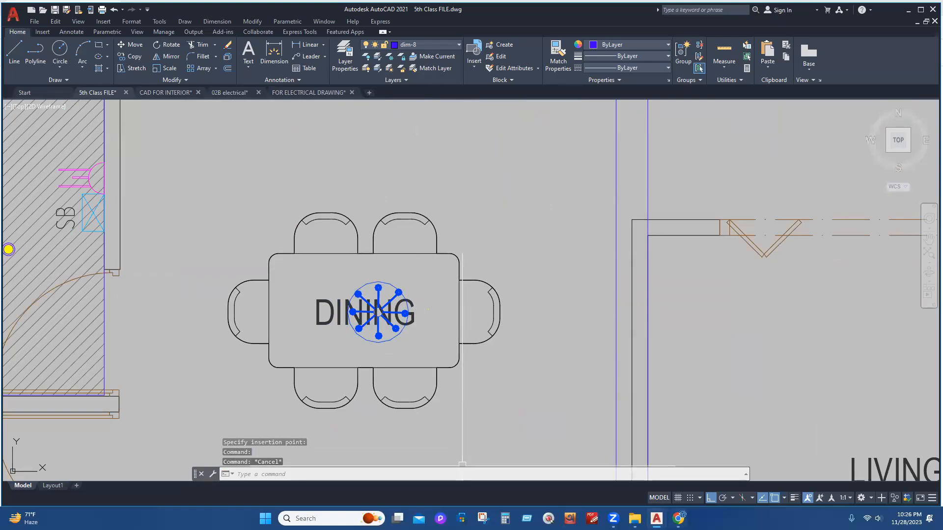
- Switch to the Chrome browser and search Google Images for "chandelier light"
{"action": "key", "text": "alt+Tab"}
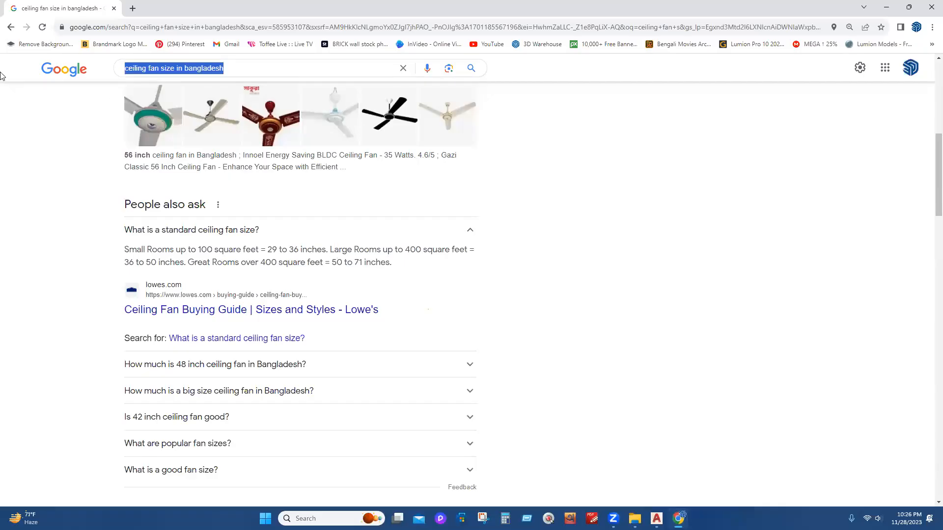
{"action": "type", "text": "SHANDEL"}
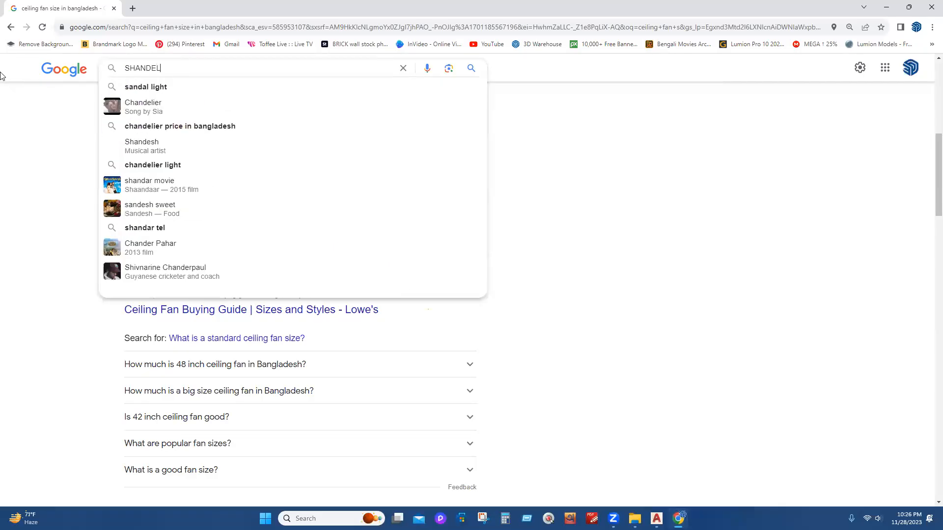
{"action": "type", "text": "IER  "}
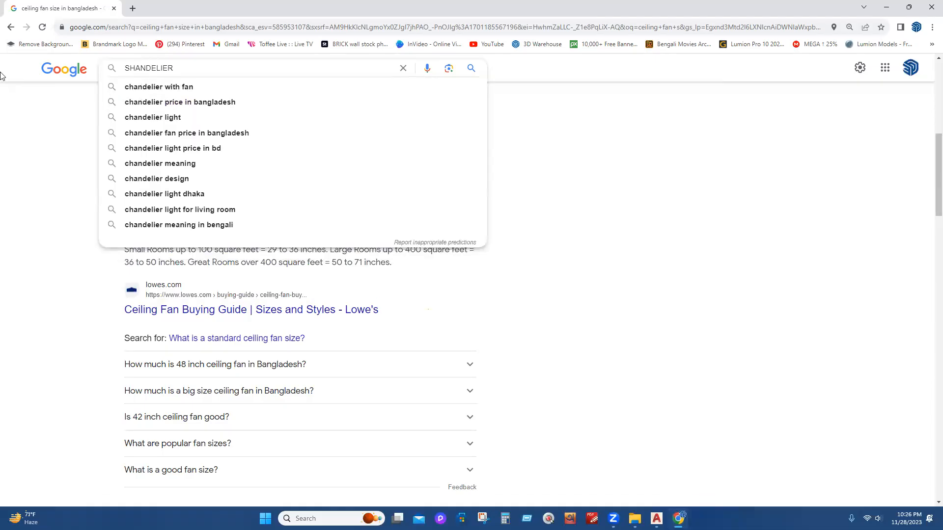
{"action": "type", "text": "LI"}
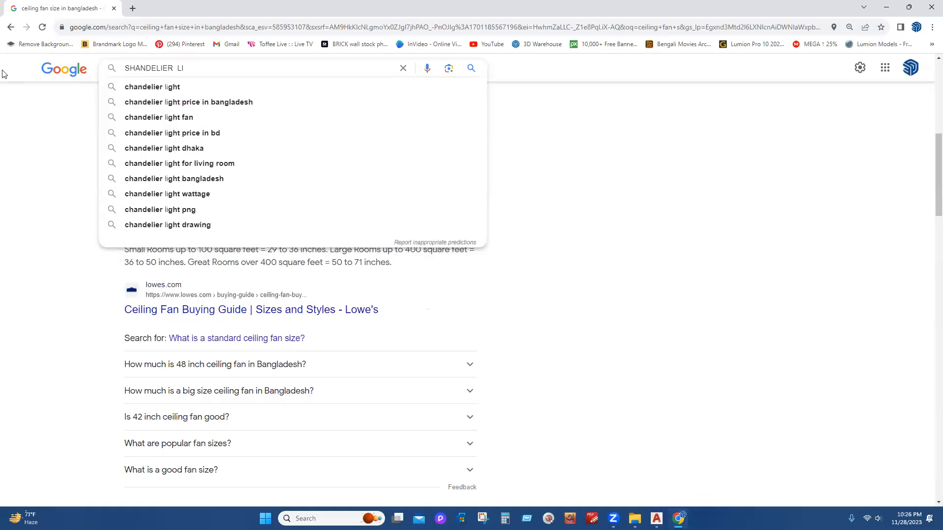
{"action": "left_click", "coordinate": [141, 89]}
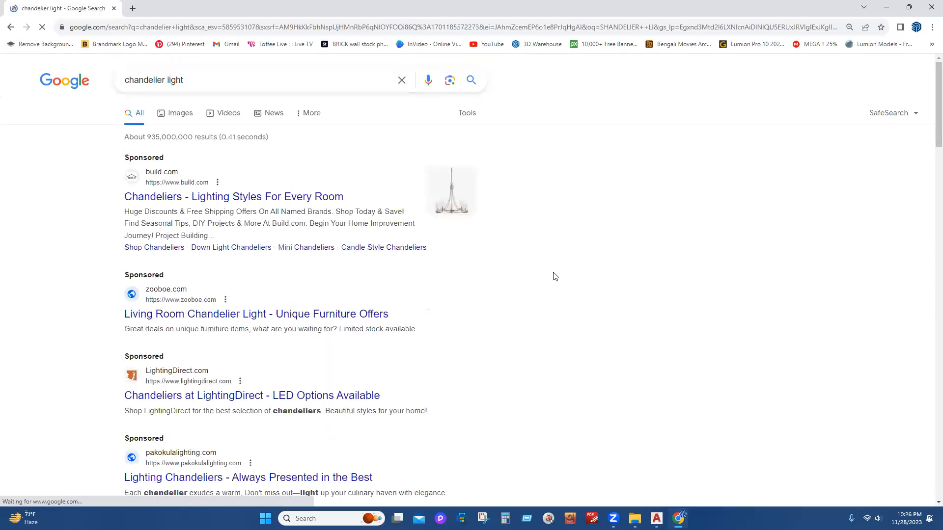
{"action": "left_click", "coordinate": [169, 114]}
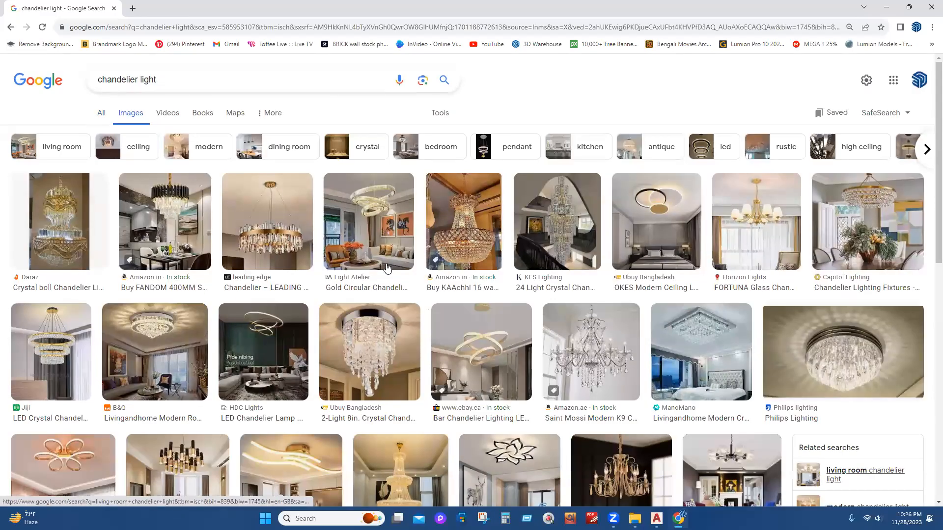
- Browse the chandelier light image results for fixture styles, and close the browser to return to the AutoCAD drawing
{"action": "scroll", "coordinate": [393, 265], "scroll_direction": "down", "scroll_amount": 2}
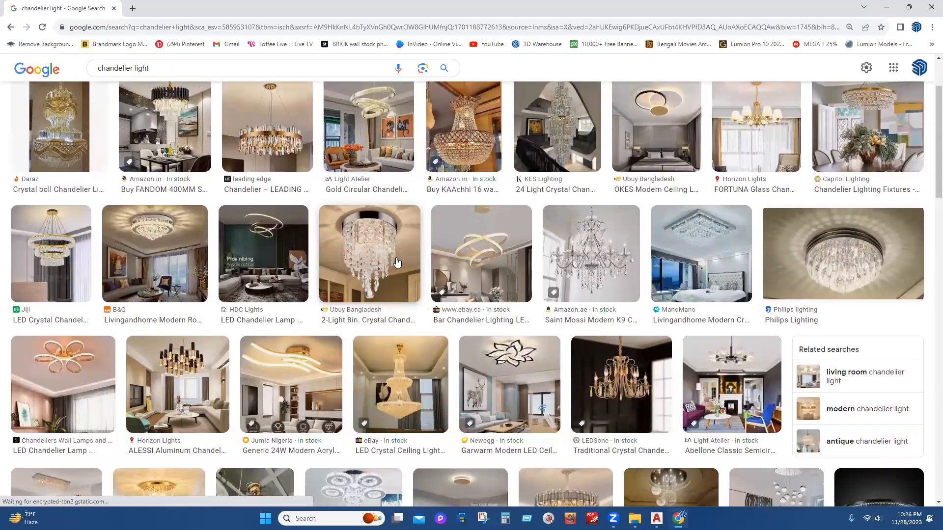
{"action": "scroll", "coordinate": [396, 261], "scroll_direction": "down", "scroll_amount": 3}
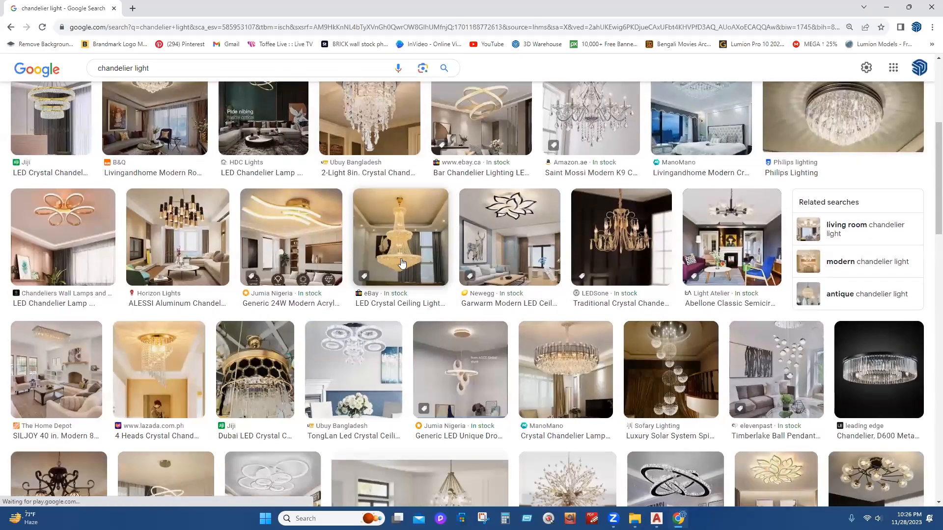
{"action": "scroll", "coordinate": [403, 259], "scroll_direction": "down", "scroll_amount": 1}
{"action": "scroll", "coordinate": [405, 258], "scroll_direction": "down", "scroll_amount": 2}
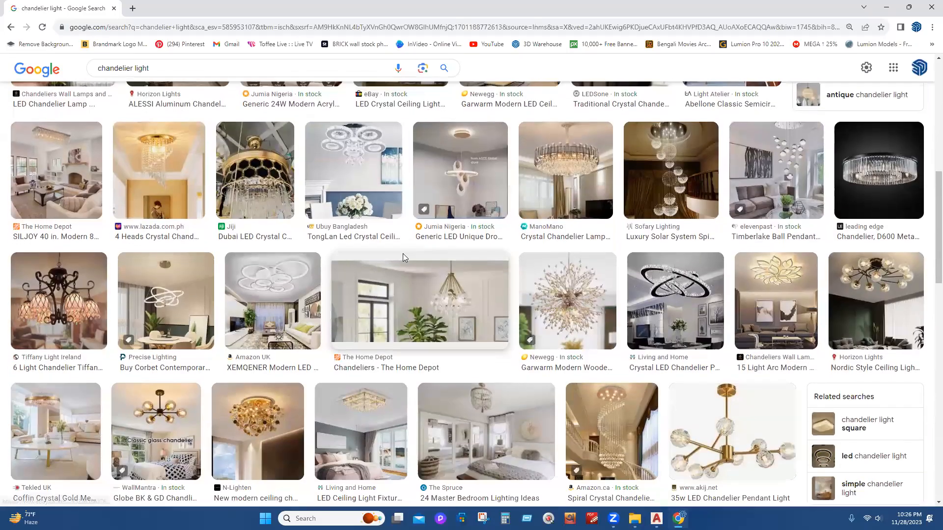
{"action": "scroll", "coordinate": [402, 254], "scroll_direction": "down", "scroll_amount": 2}
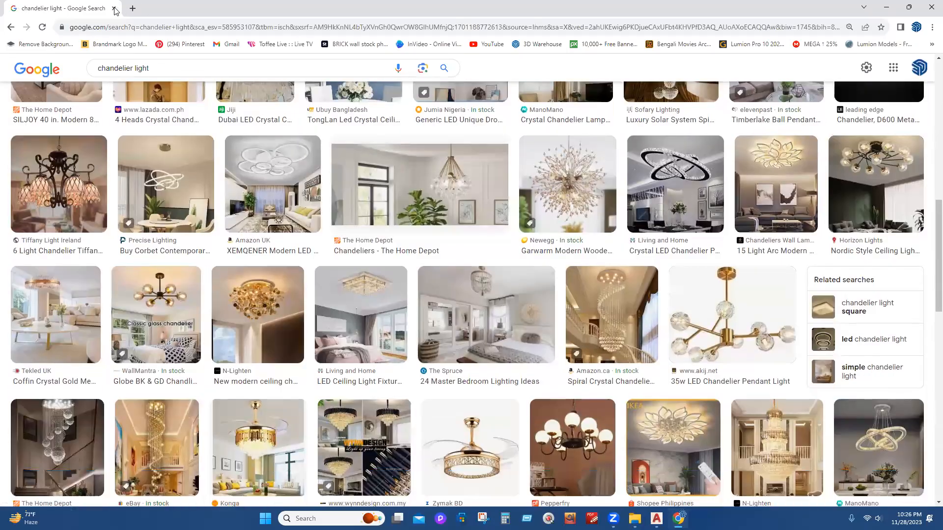
{"action": "scroll", "coordinate": [404, 259], "scroll_direction": "up", "scroll_amount": 5}
{"action": "key", "text": "alt+F4"}
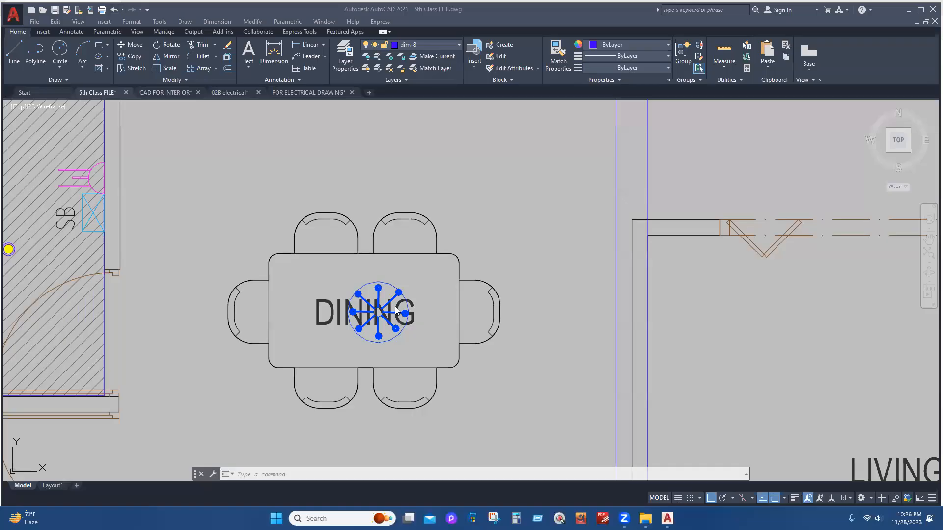
- Review the row of framed ceiling layout plans, comparing the master bedroom's lights, fan and switchboard in one plan with the wiring in the next
{"action": "scroll", "coordinate": [433, 284], "scroll_direction": "down", "scroll_amount": 5}
{"action": "scroll", "coordinate": [433, 284], "scroll_direction": "down", "scroll_amount": 5}
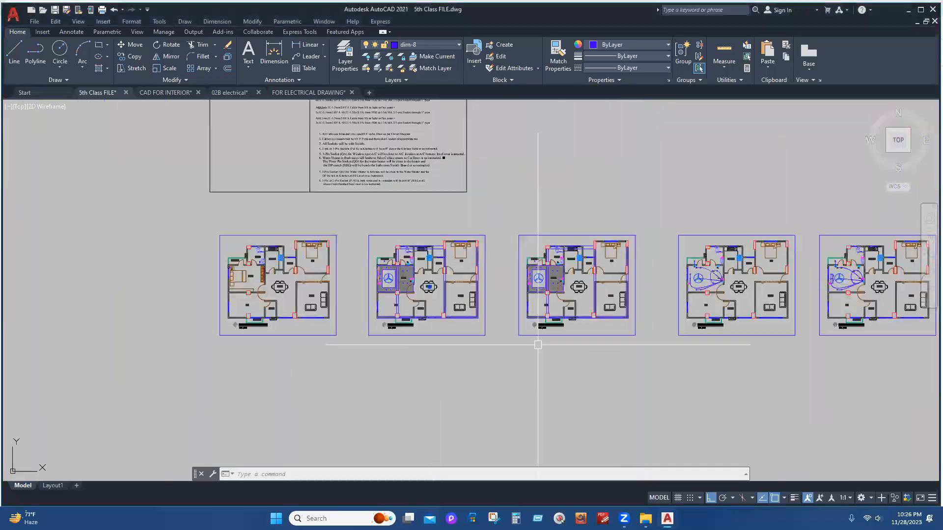
{"action": "middle_click_drag", "start_coordinate": [505, 358], "coordinate": [415, 377]}
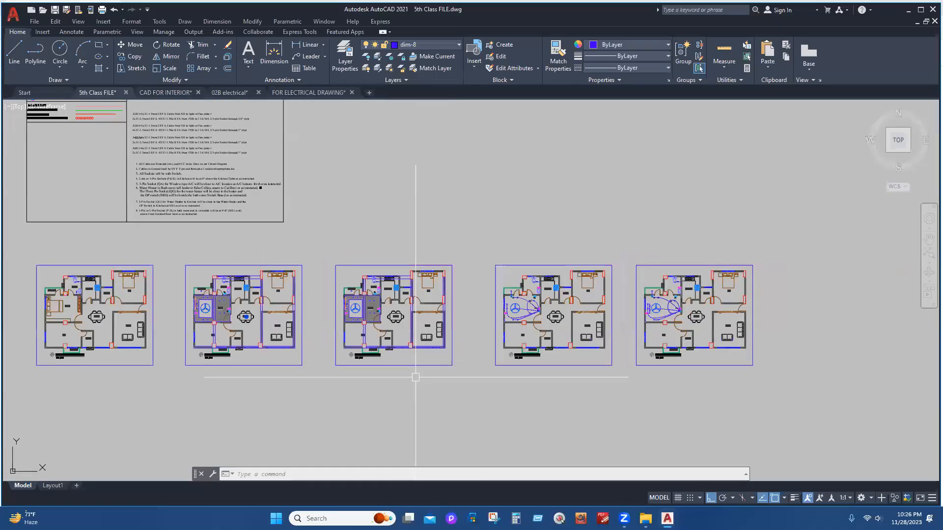
{"action": "scroll", "coordinate": [387, 349], "scroll_direction": "up", "scroll_amount": 5}
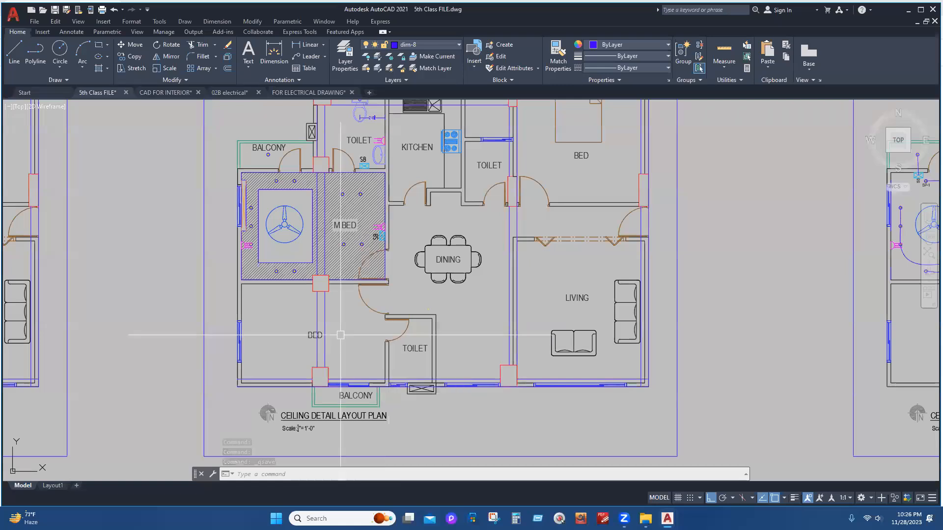
{"action": "middle_click_drag", "start_coordinate": [360, 338], "coordinate": [329, 384]}
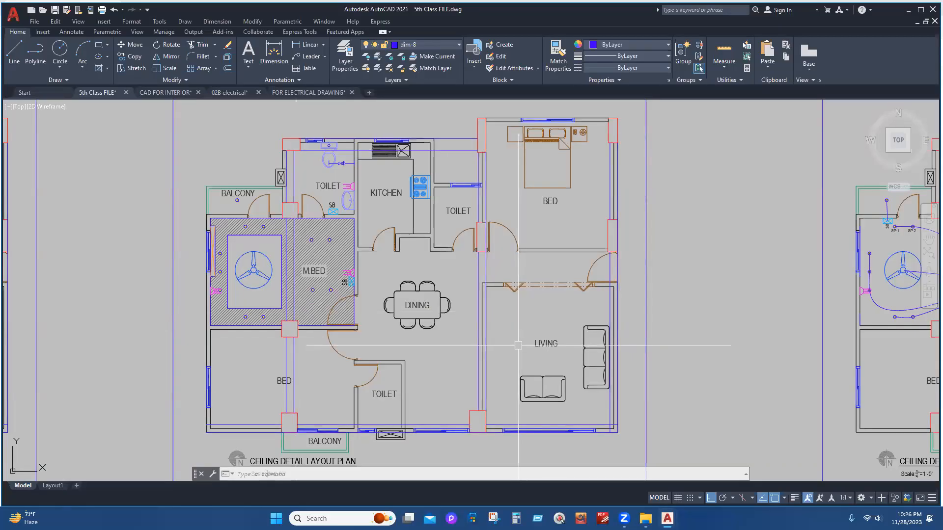
{"action": "scroll", "coordinate": [304, 262], "scroll_direction": "up", "scroll_amount": 5}
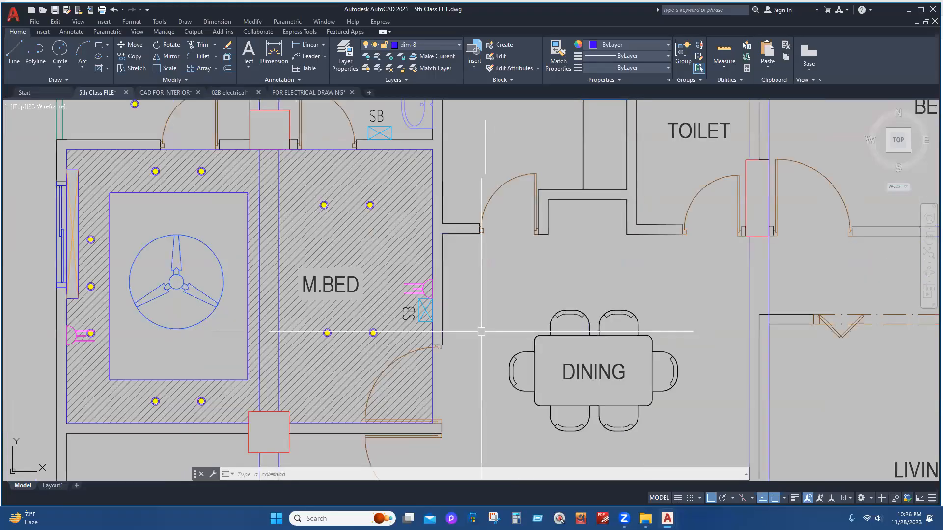
{"action": "scroll", "coordinate": [369, 312], "scroll_direction": "down", "scroll_amount": 3}
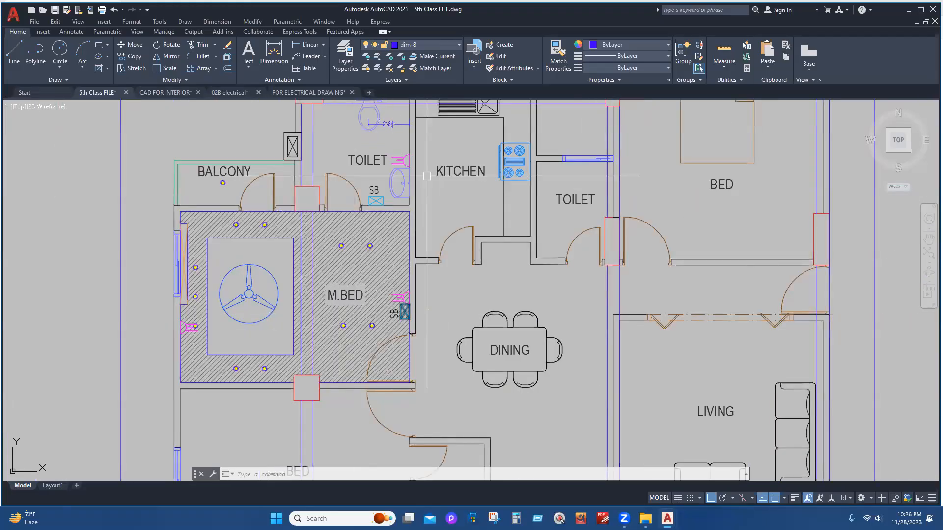
{"action": "scroll", "coordinate": [535, 325], "scroll_direction": "down", "scroll_amount": 4}
{"action": "middle_click_drag", "start_coordinate": [535, 325], "coordinate": [369, 325]}
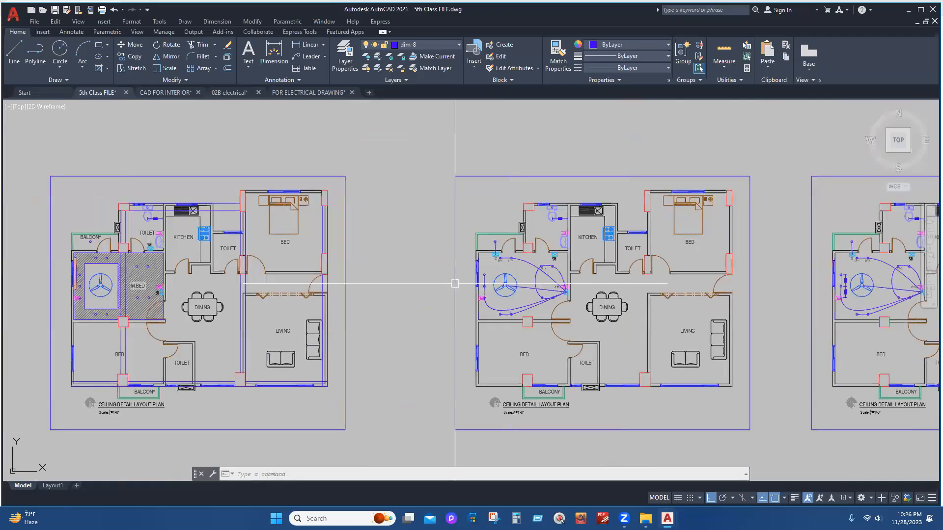
{"action": "middle_click_drag", "start_coordinate": [411, 354], "coordinate": [299, 348]}
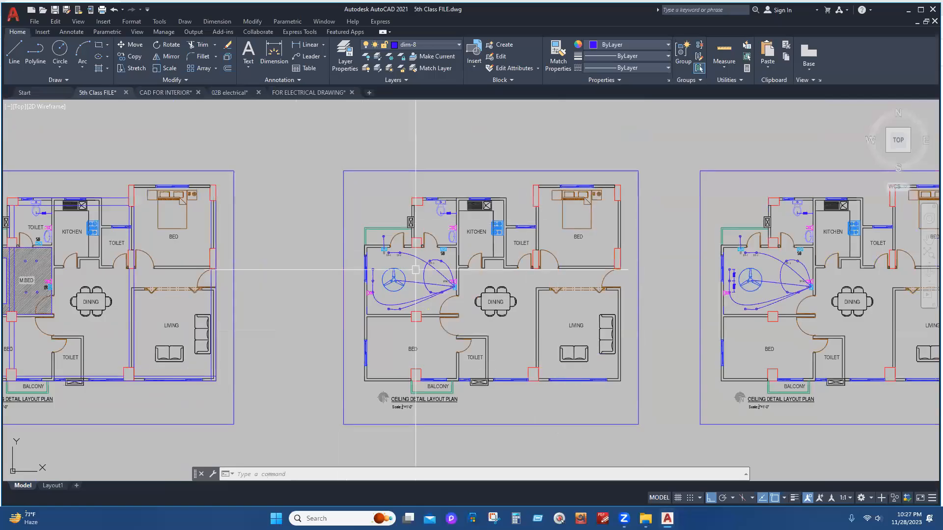
{"action": "scroll", "coordinate": [415, 270], "scroll_direction": "up", "scroll_amount": 2}
{"action": "scroll", "coordinate": [501, 314], "scroll_direction": "down", "scroll_amount": 2}
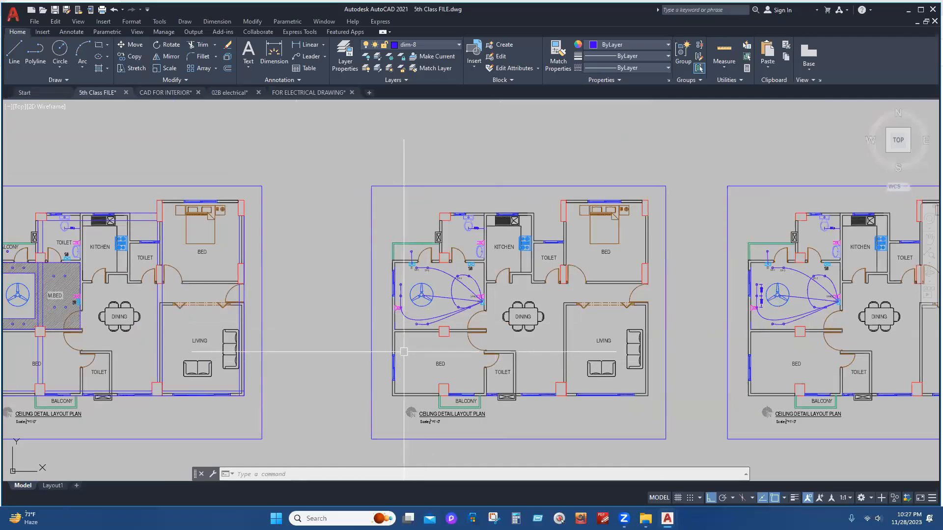
- Save the 5th Class FILE drawing and minimize the program window
{"action": "middle_click_drag", "start_coordinate": [388, 351], "coordinate": [492, 339]}
{"action": "key", "text": "ctrl+s"}
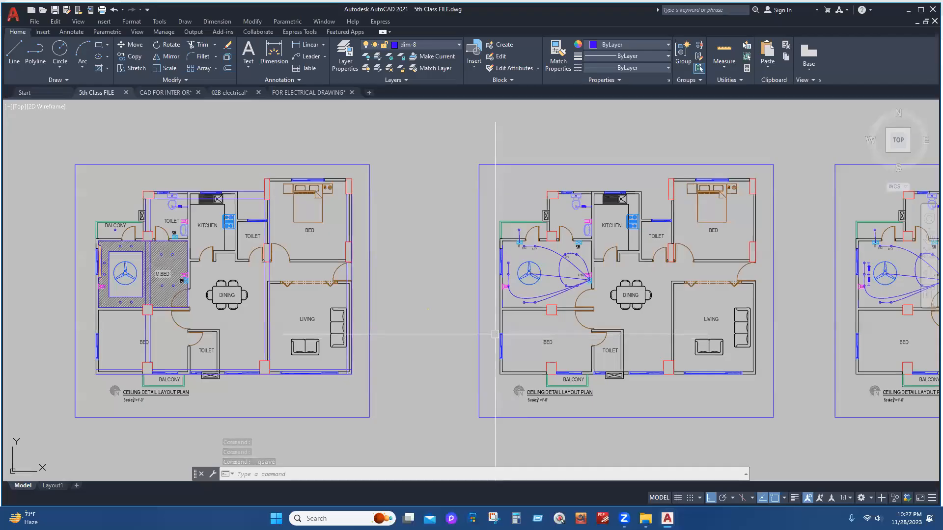
{"action": "left_click", "coordinate": [912, 11]}
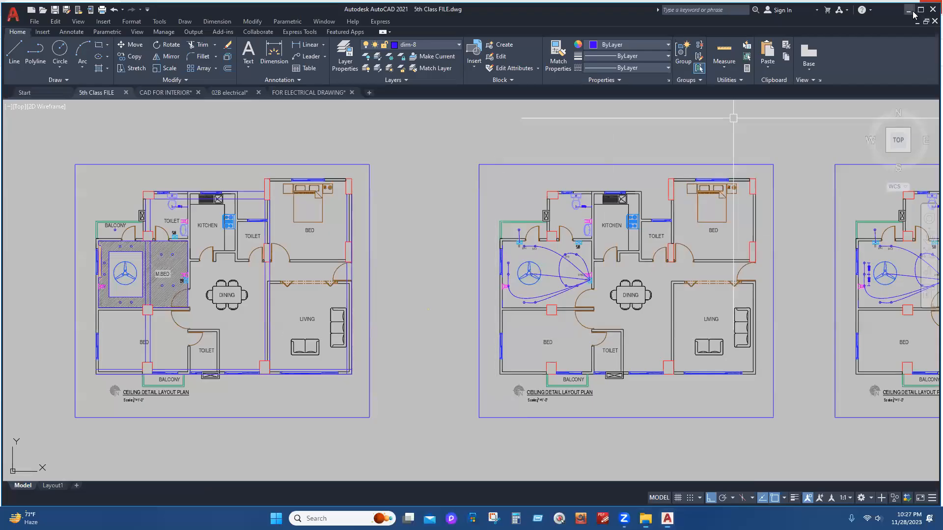